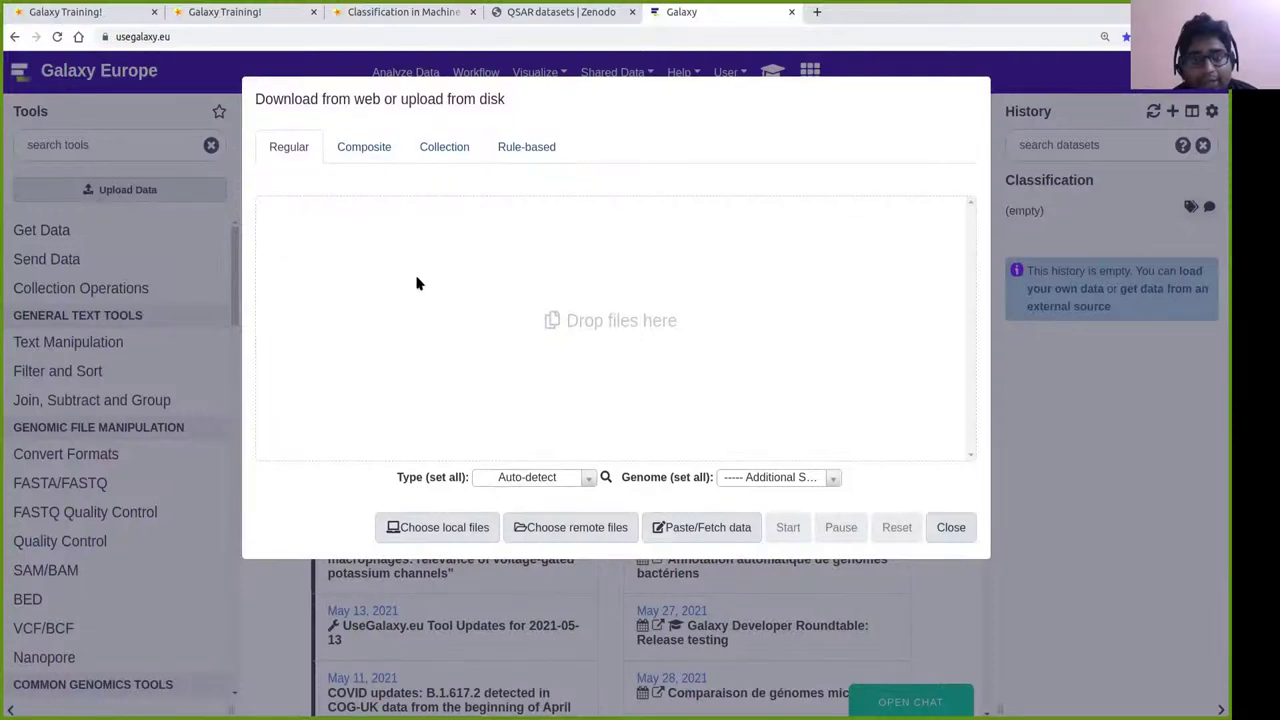
click(680, 533)
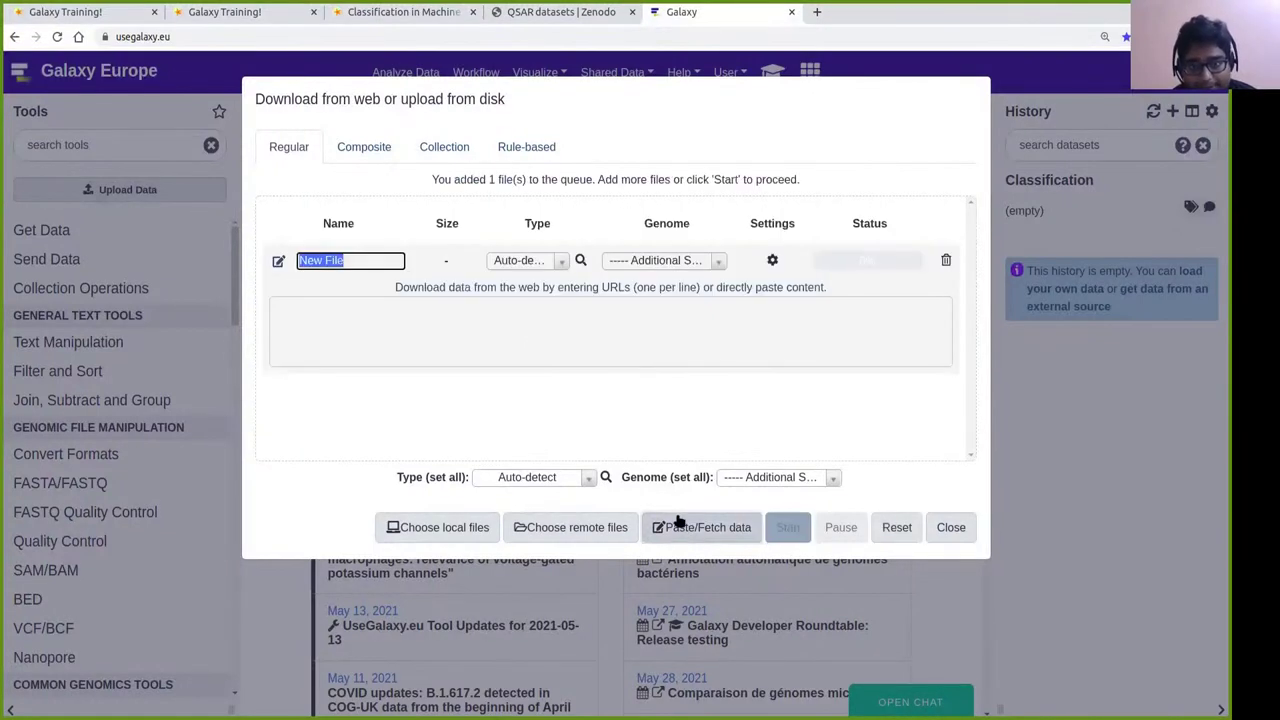
click(386, 315)
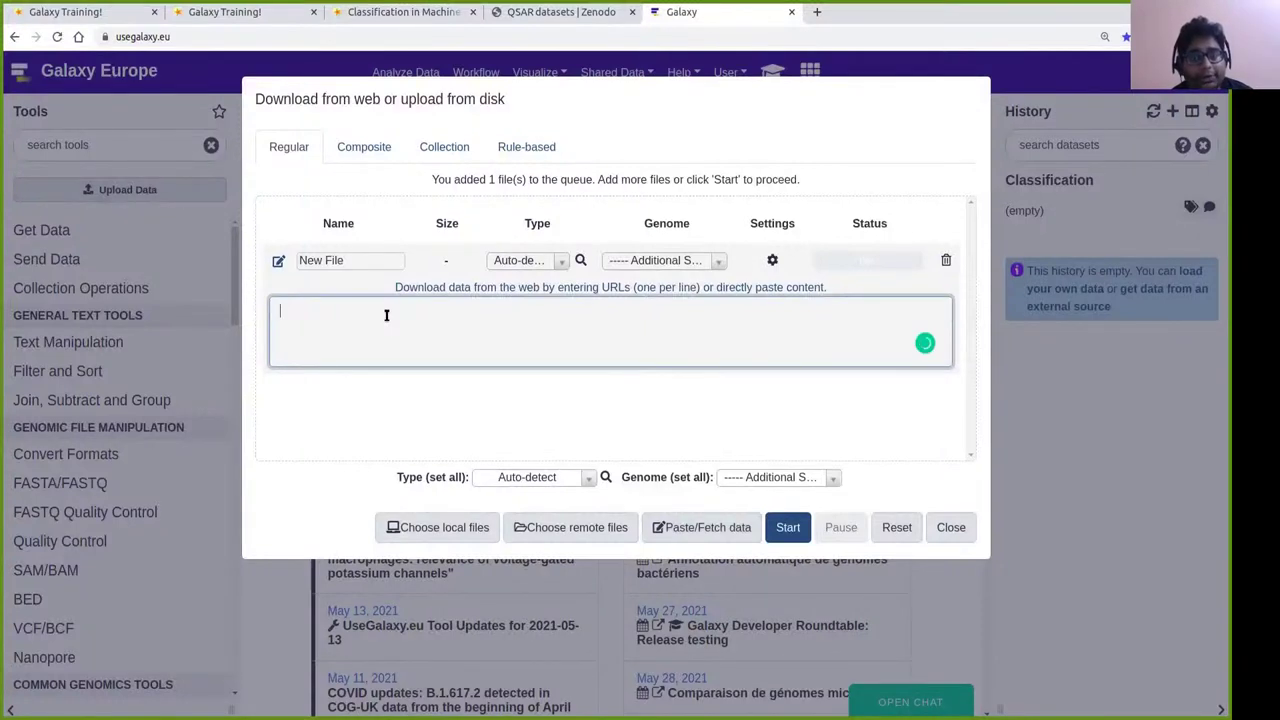
text(https://zenodo.org/record/3738729/files/train_rows.csv https://zenodo.org/record/3738729/files/test_rows_labels.csv https://zenodo.org/record/3738729/files/test_rows.csv)
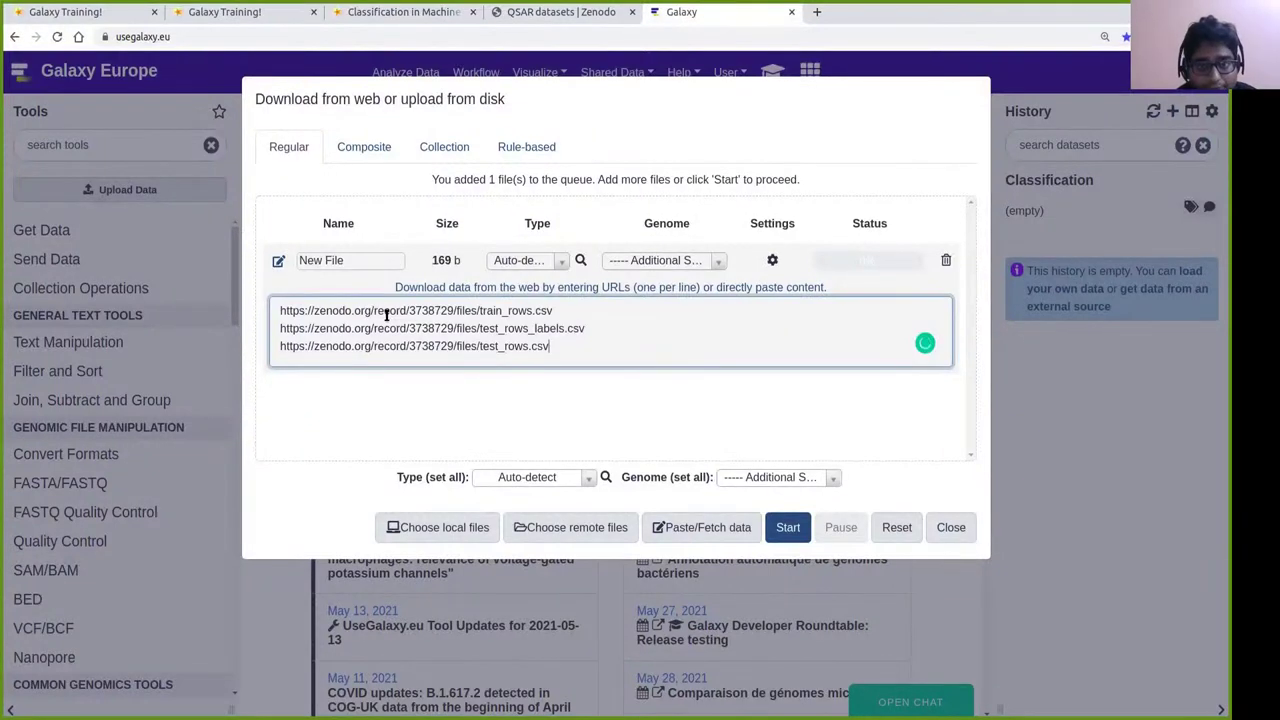
Switch to the classification tutorial, expand its notes on renaming a dataset and preparing the data for classification, and return to Galaxy.
click(403, 16)
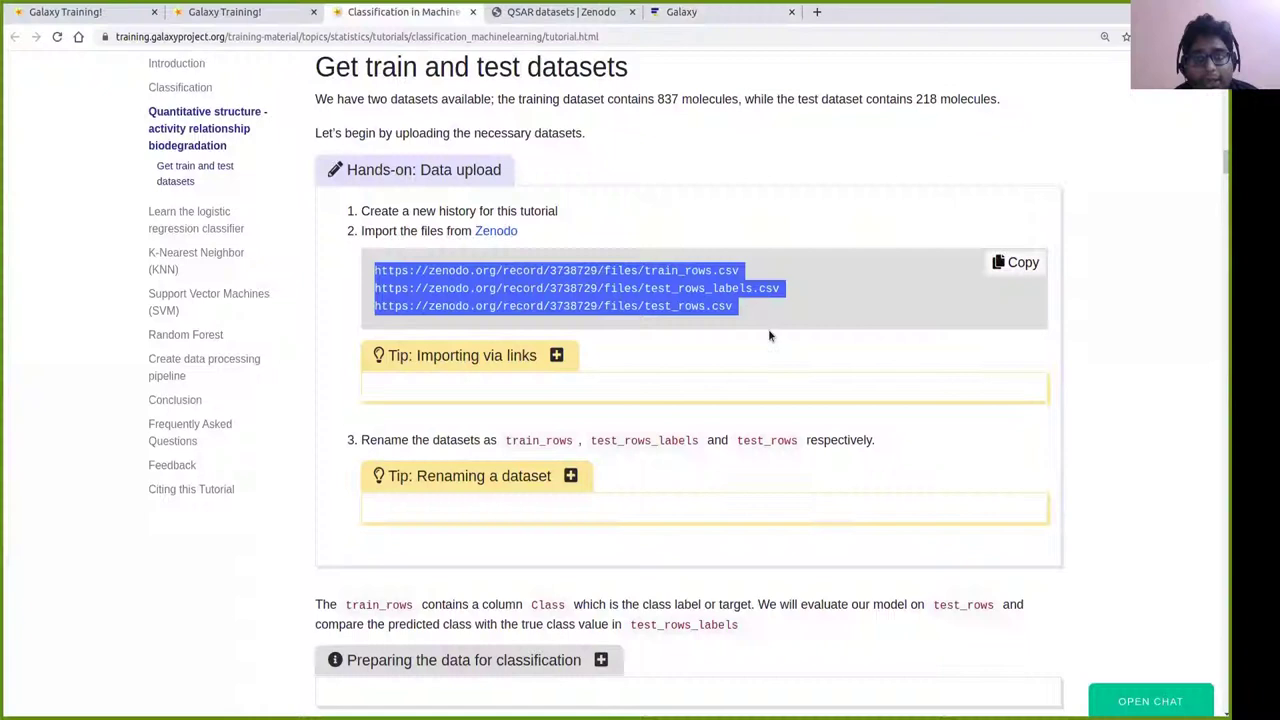
scroll(769, 334, down, 1)
scroll(768, 335, down, 1)
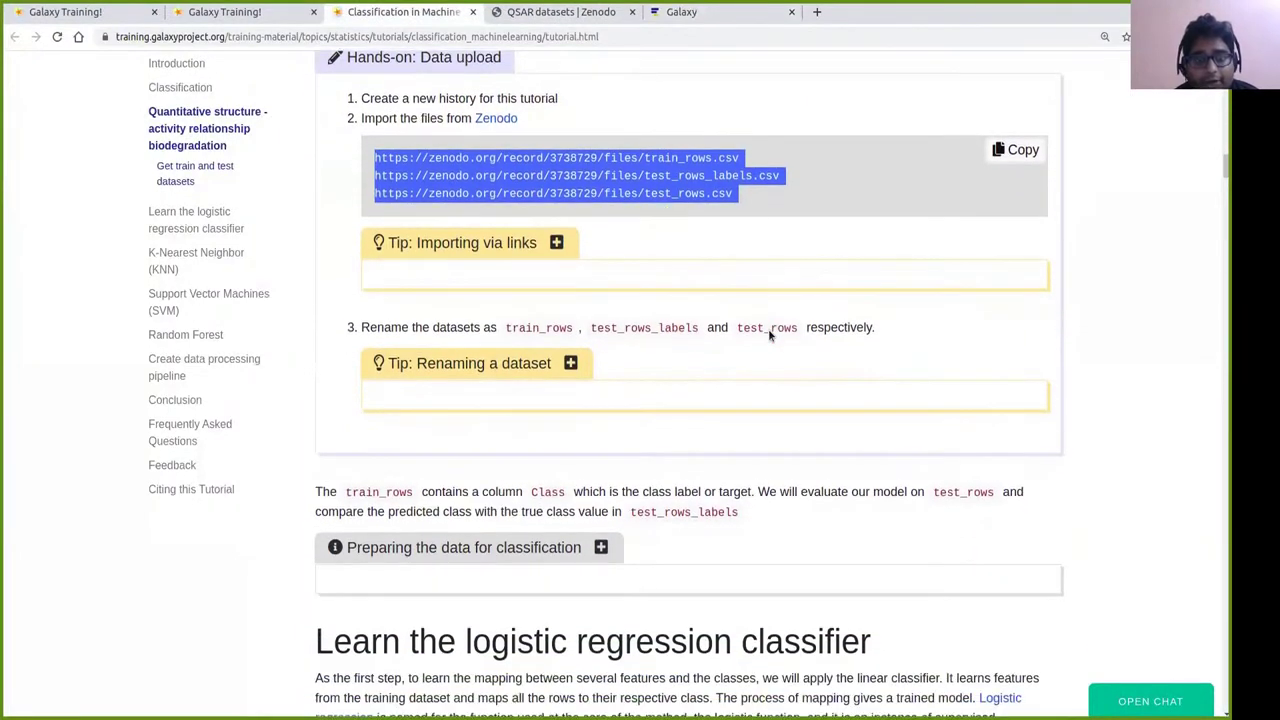
click(570, 364)
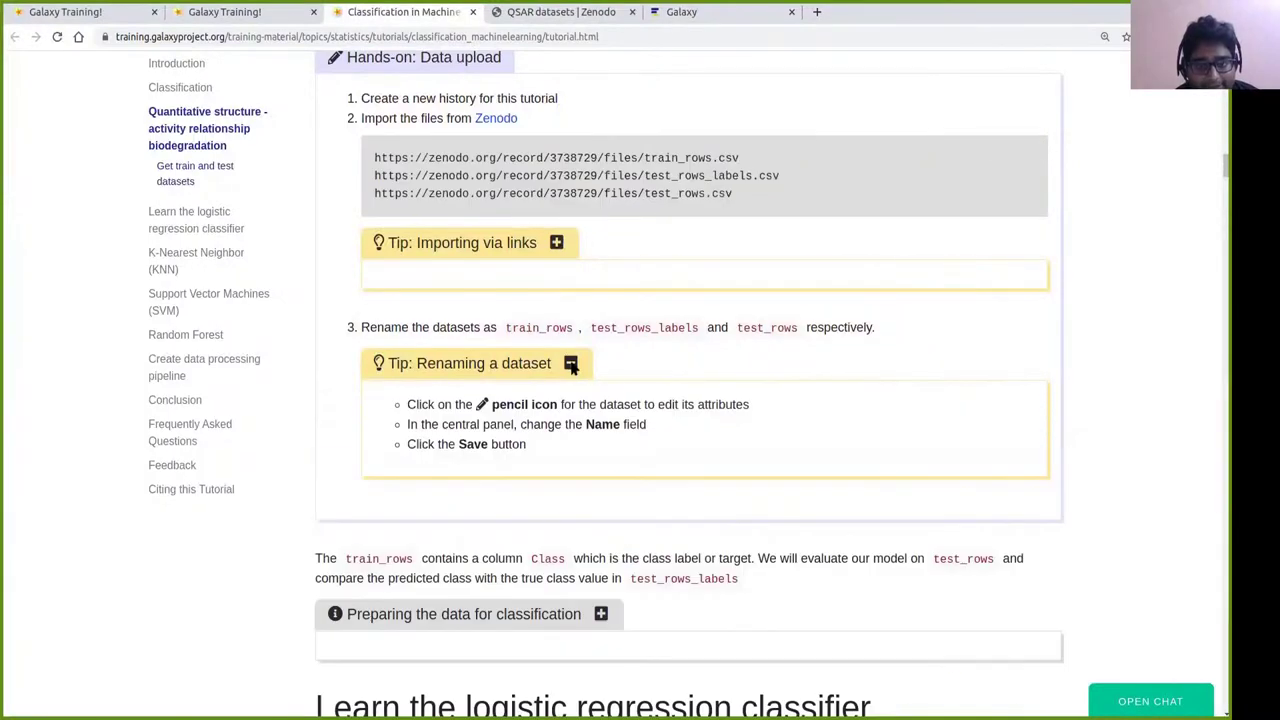
scroll(756, 404, down, 1)
scroll(750, 410, down, 1)
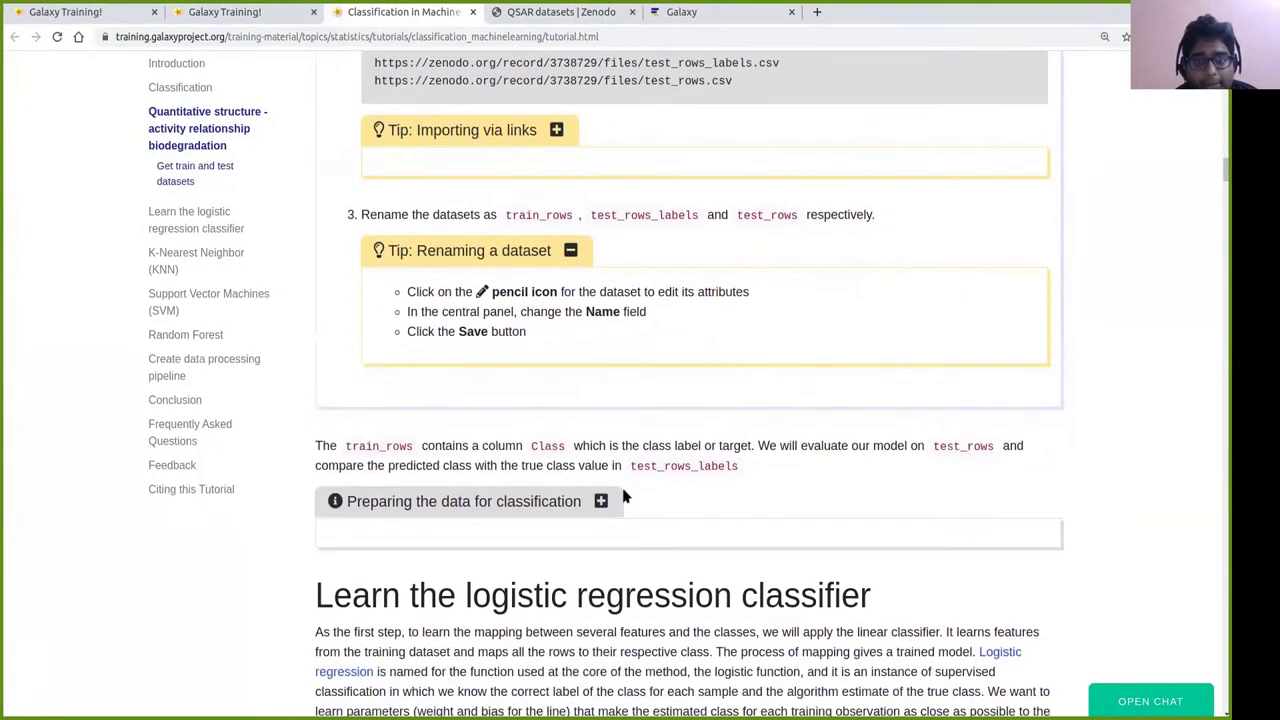
click(603, 501)
scroll(695, 450, down, 3)
scroll(700, 441, up, 4)
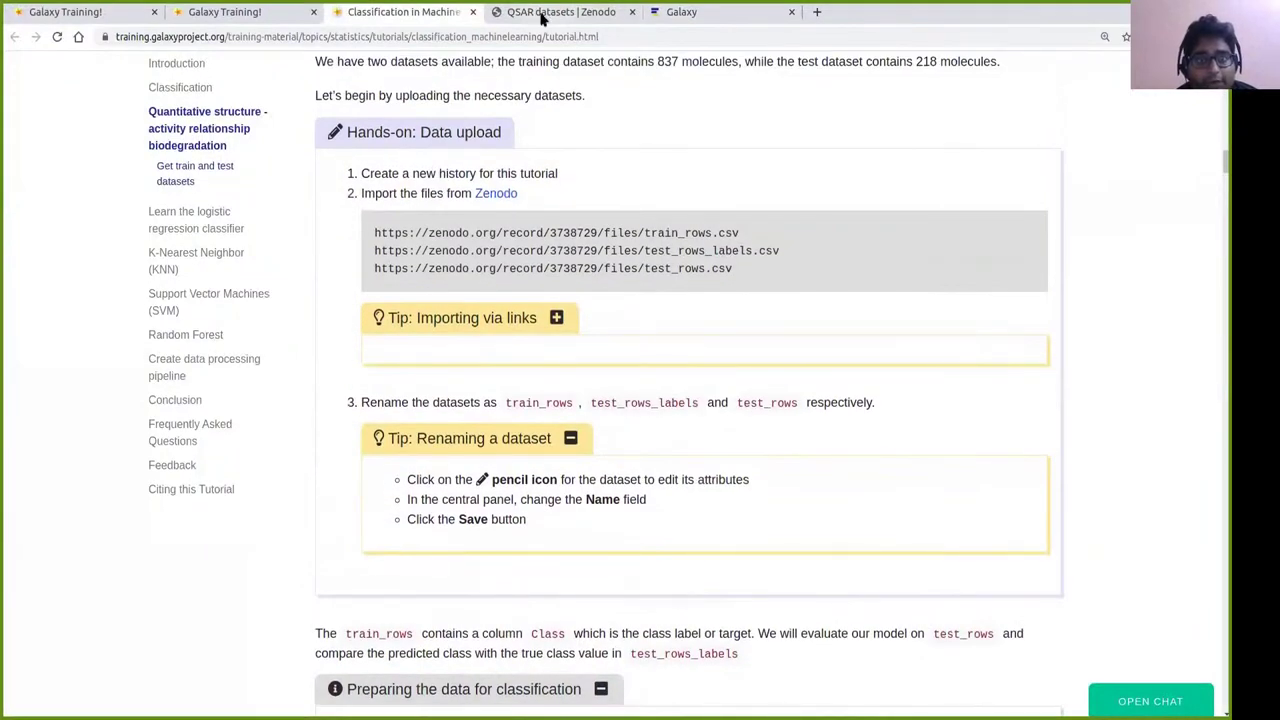
click(708, 14)
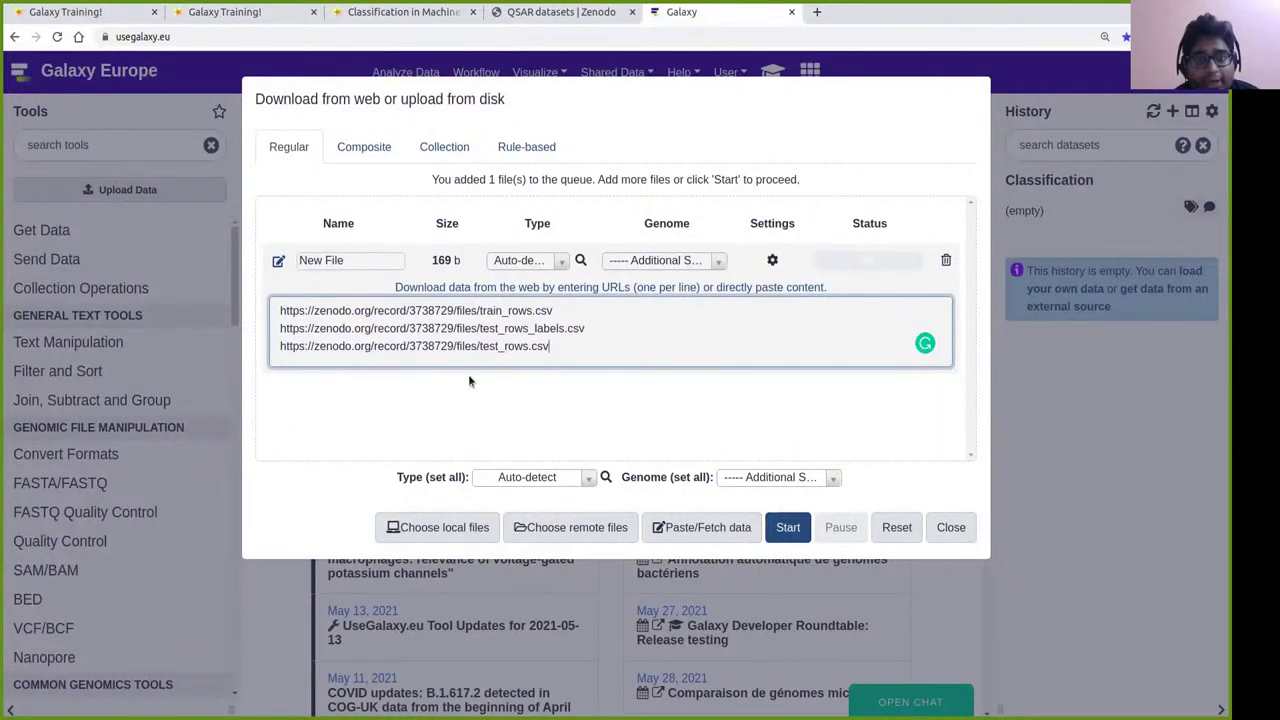
Start the upload of the three linked files with the type kept on Auto-detect, and close the upload dialog.
click(535, 262)
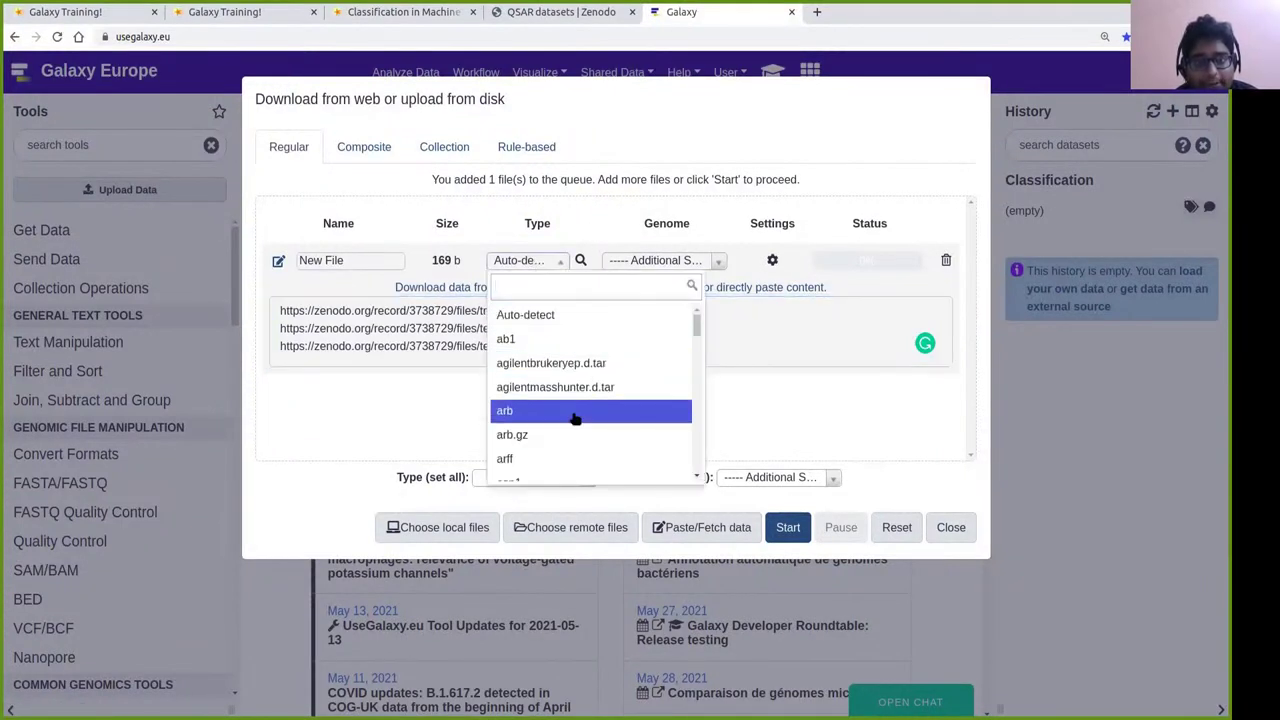
click(585, 203)
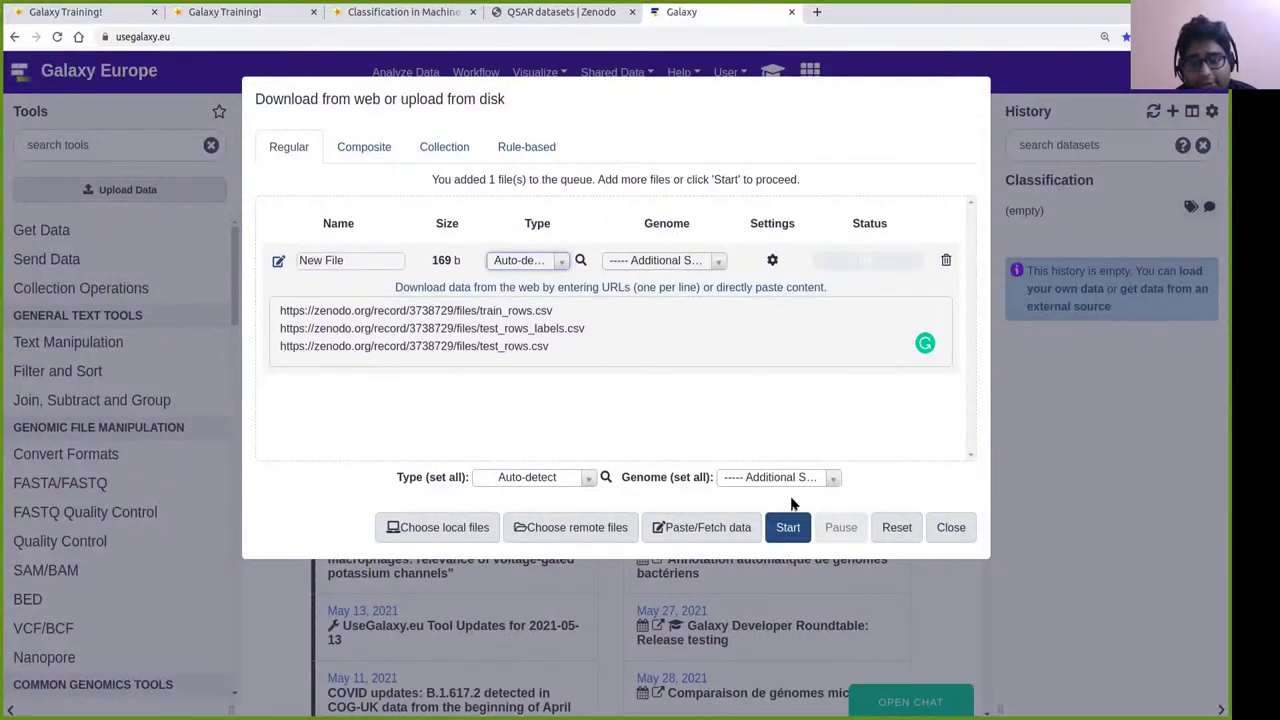
click(788, 530)
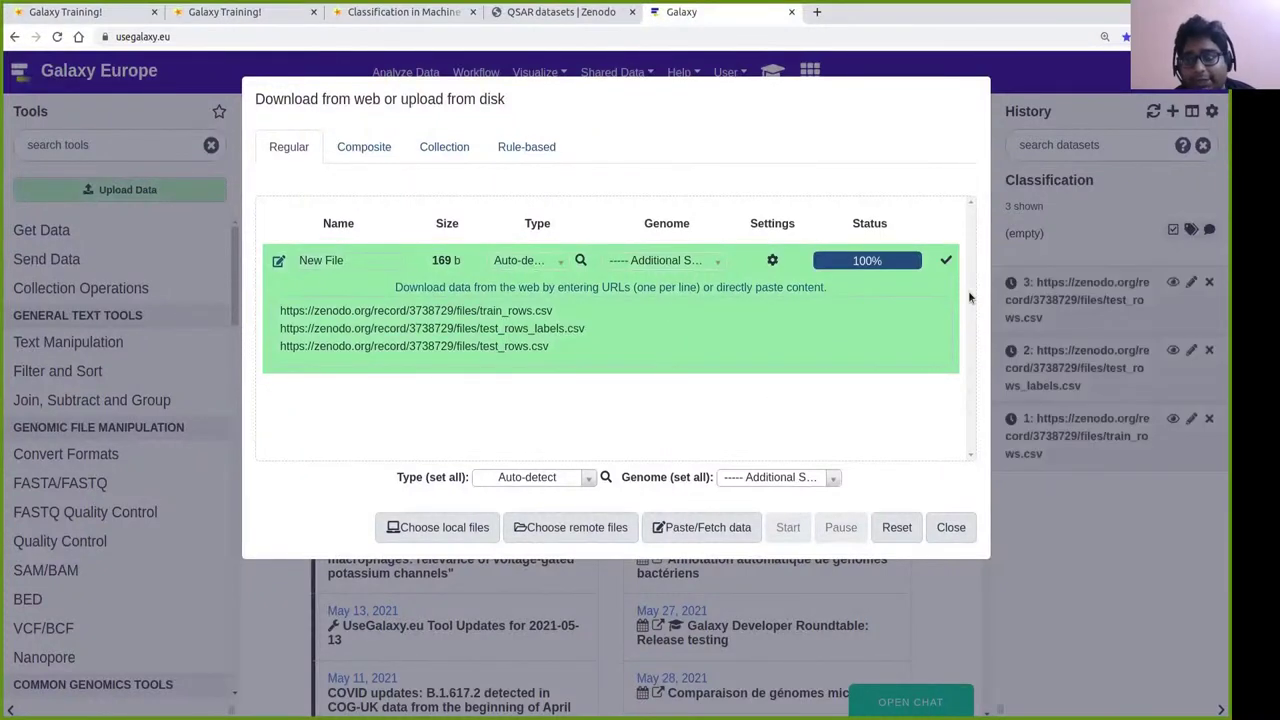
click(950, 528)
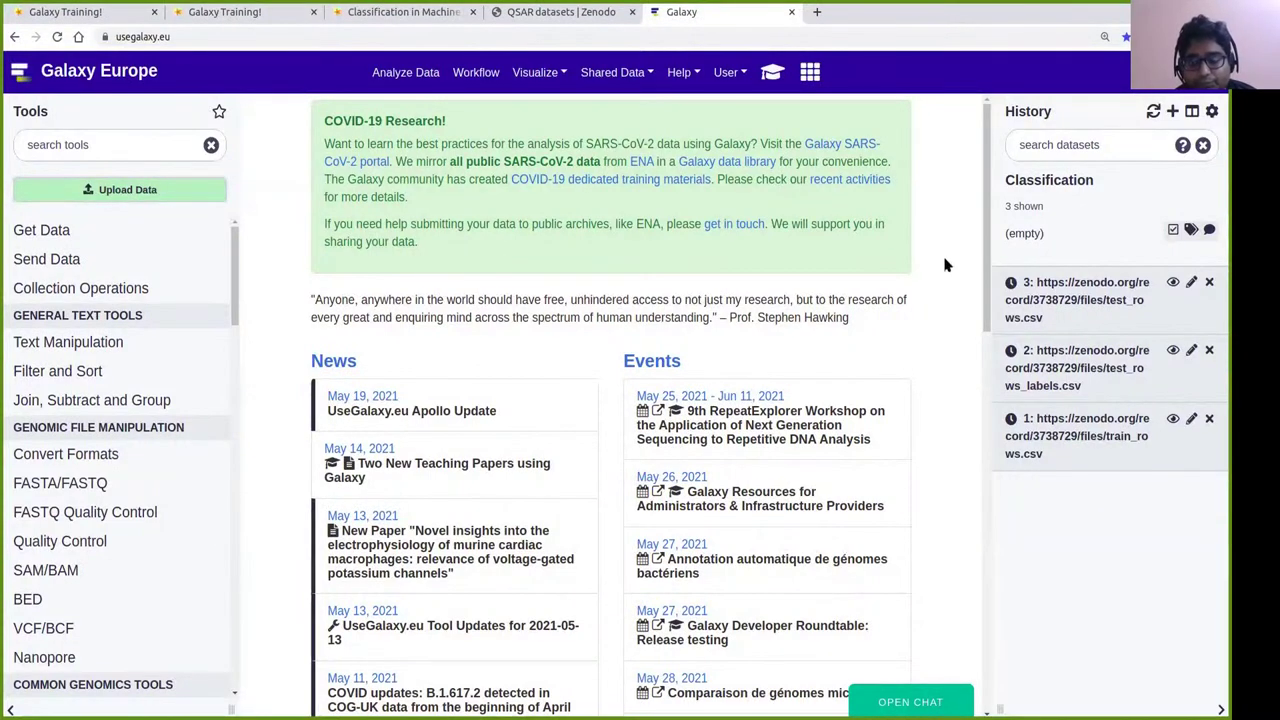
Check the tutorial's instructions for renaming the uploaded datasets and return to Galaxy.
click(428, 18)
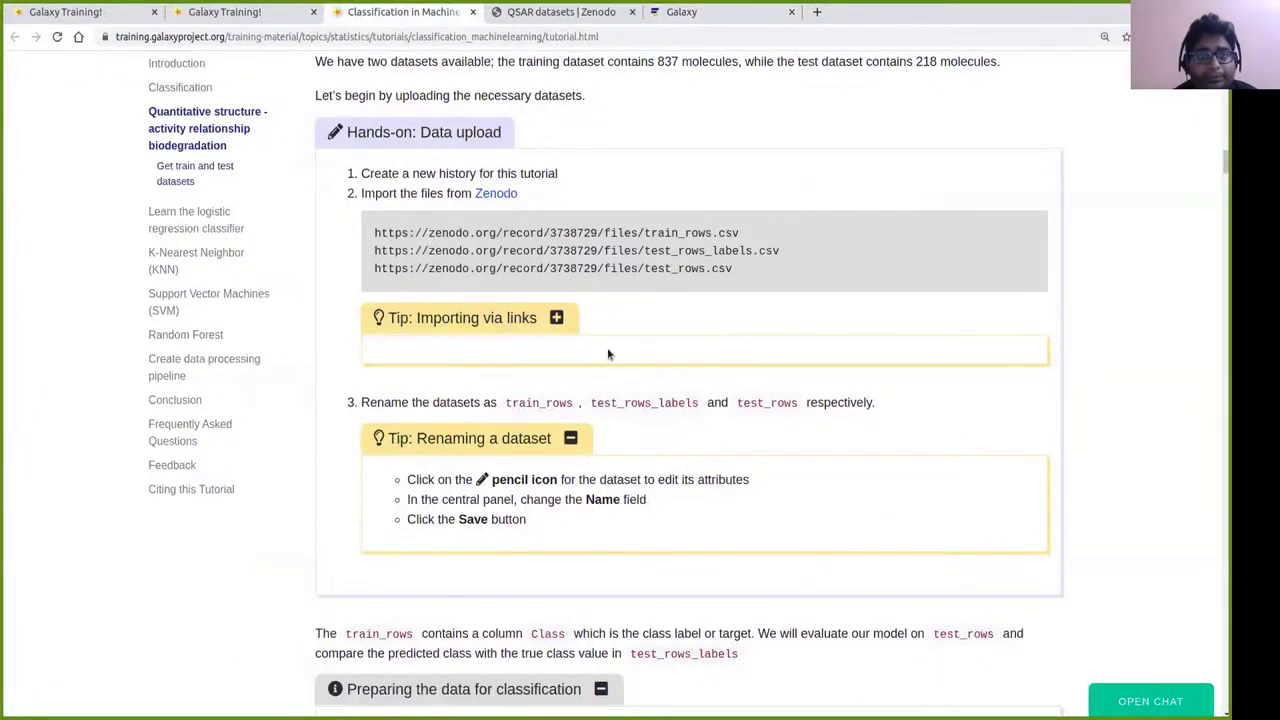
scroll(660, 344, down, 1)
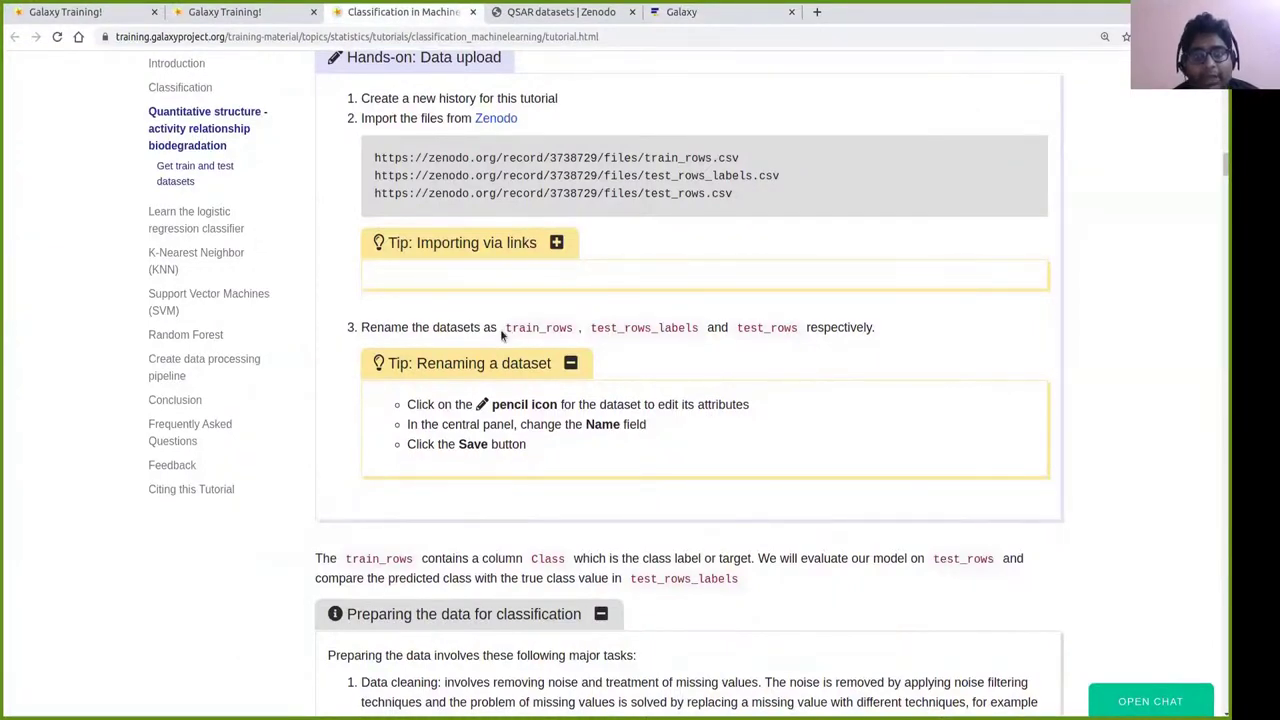
click(682, 14)
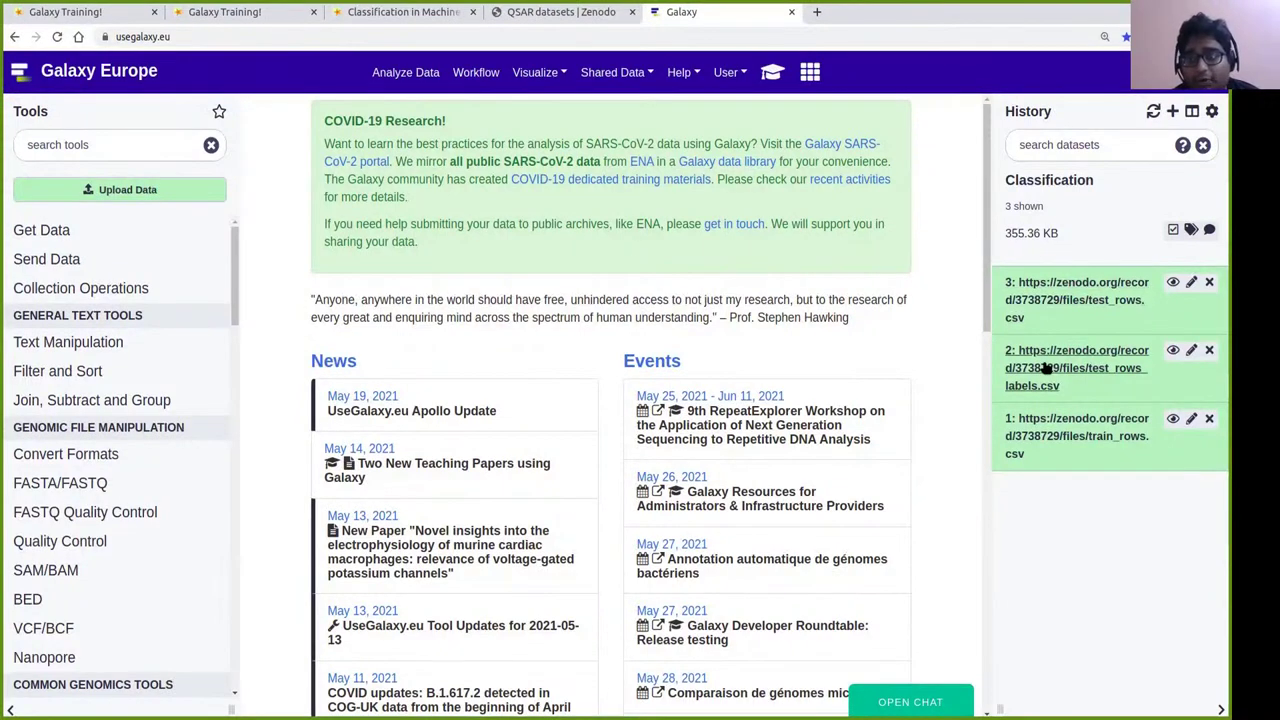
Examine the details and preview of each of the three uploaded datasets in the history, collapsing each one again.
click(1029, 307)
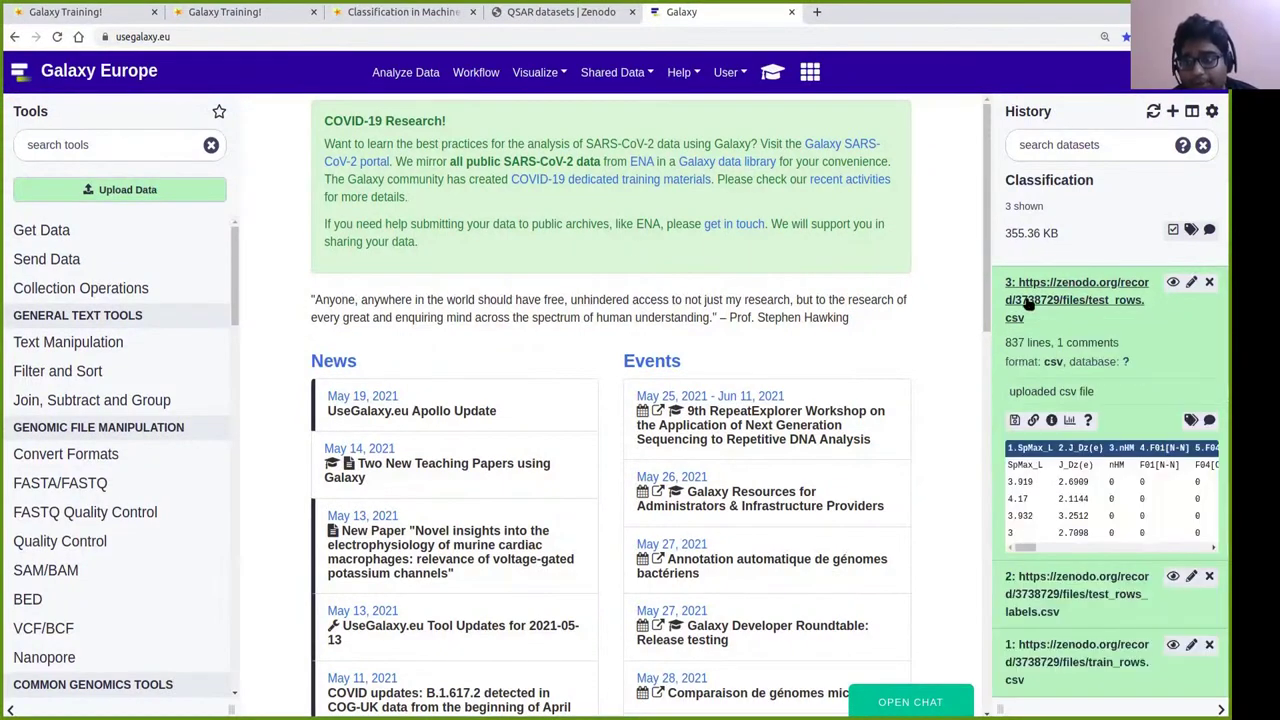
click(1029, 307)
click(1040, 368)
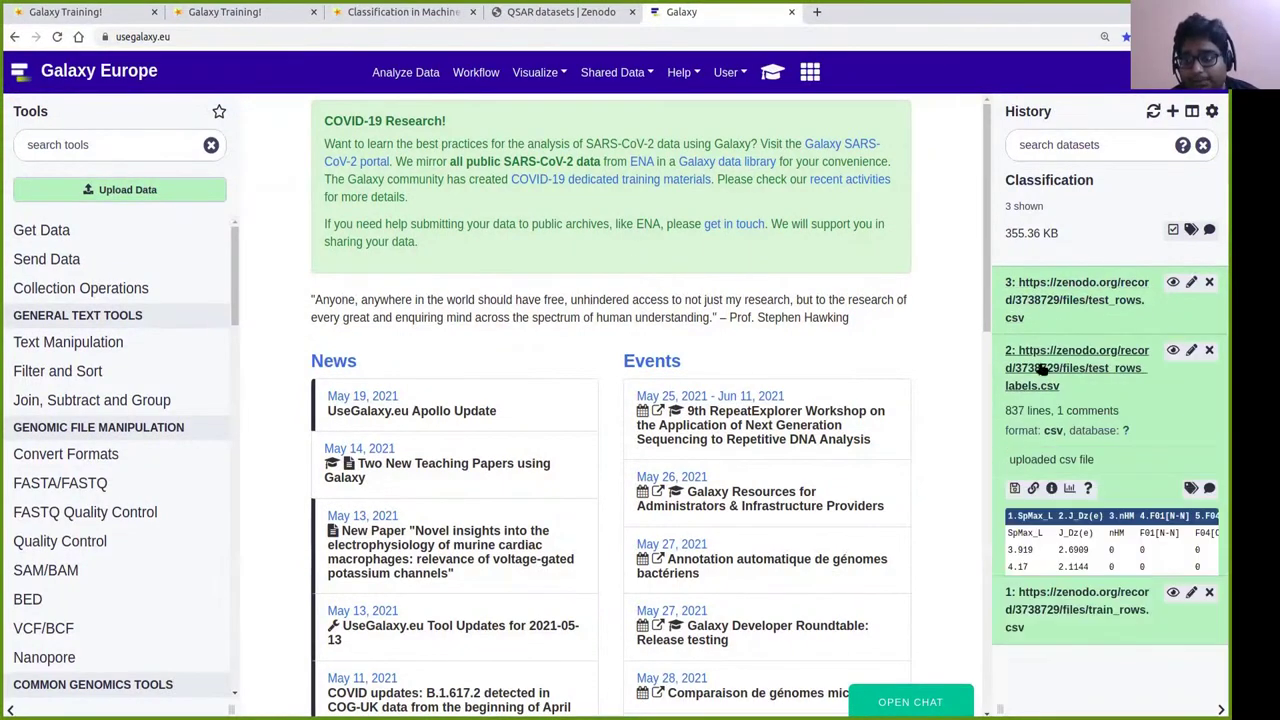
click(1041, 370)
click(1040, 422)
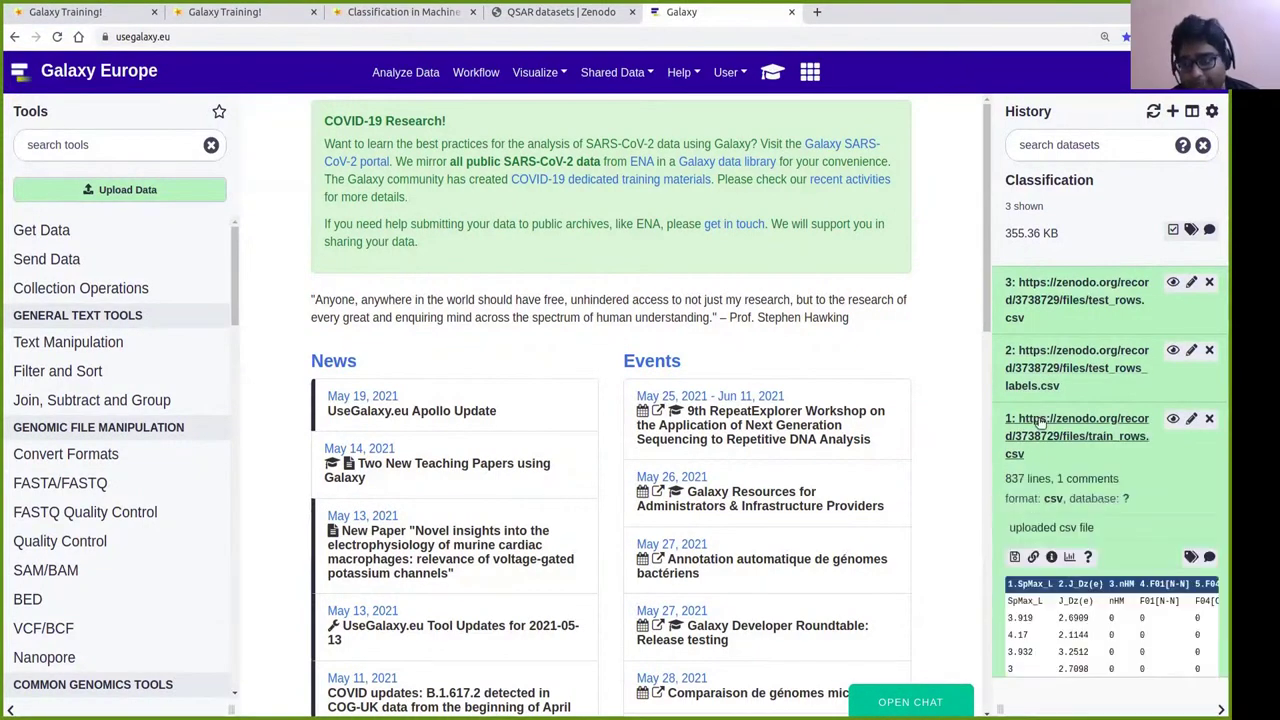
click(1040, 422)
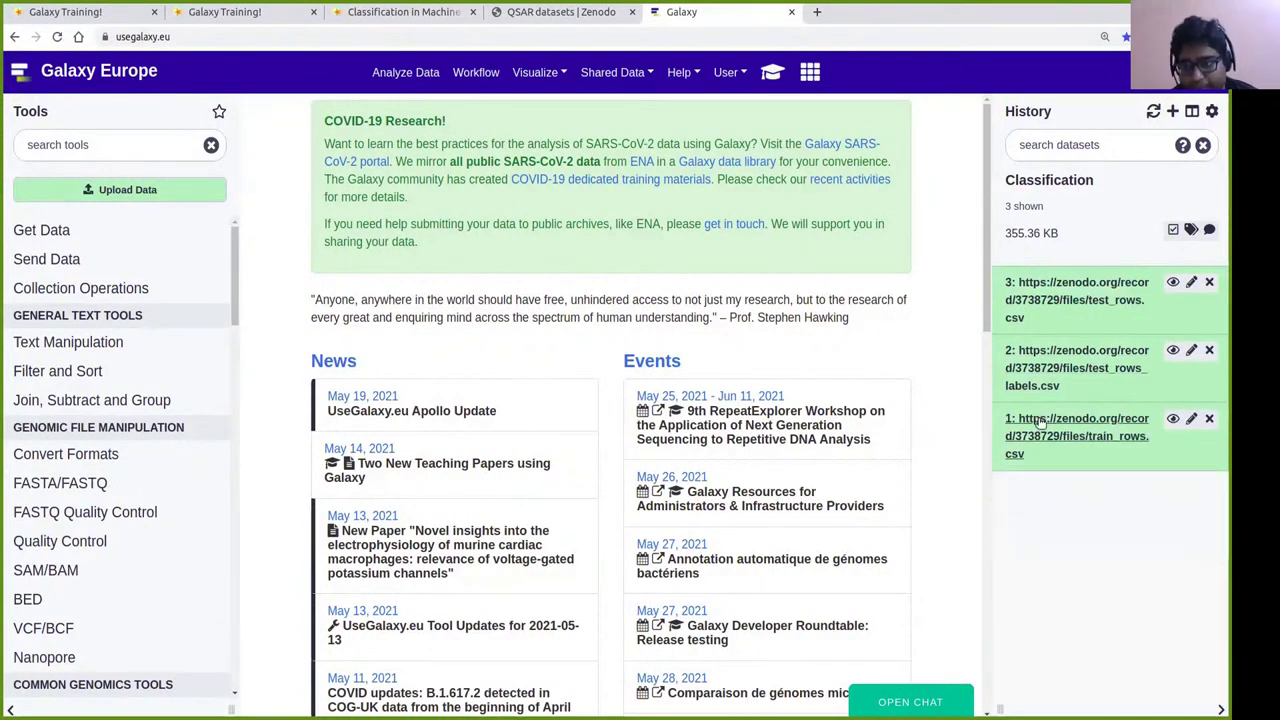
Open the test_rows dataset's attributes for editing and inspect its datatype setting.
click(1020, 310)
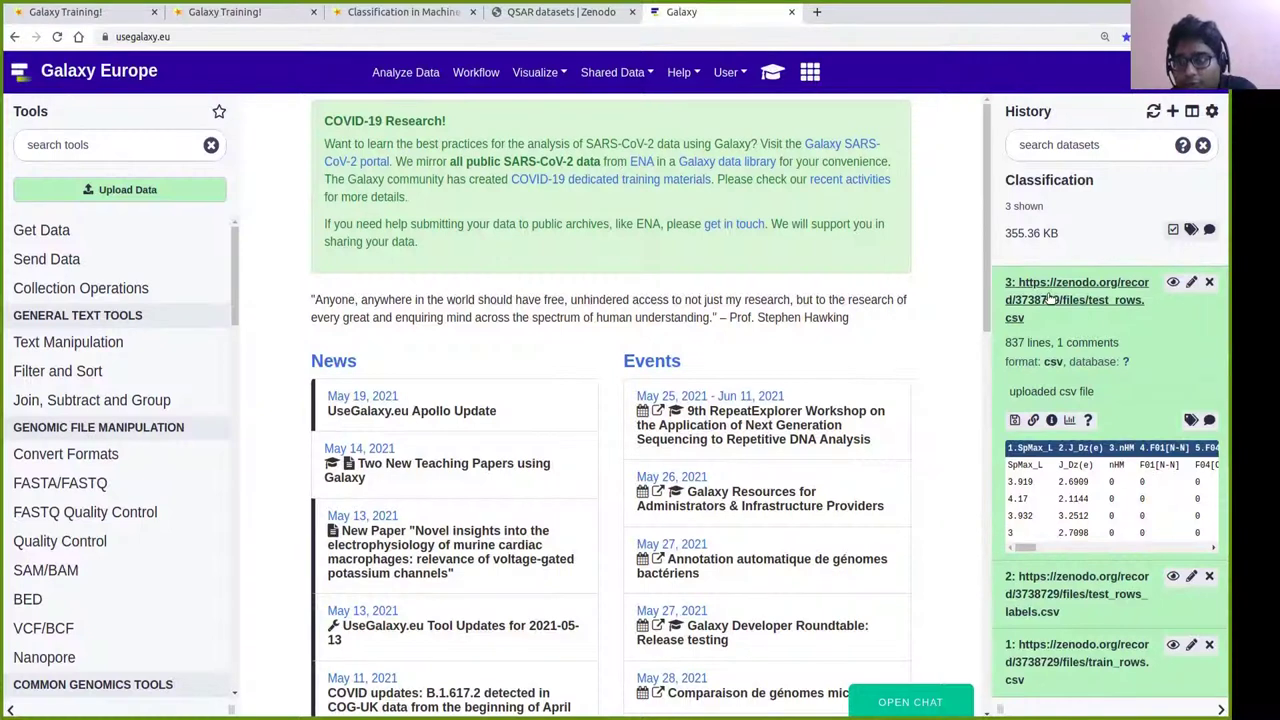
click(1191, 284)
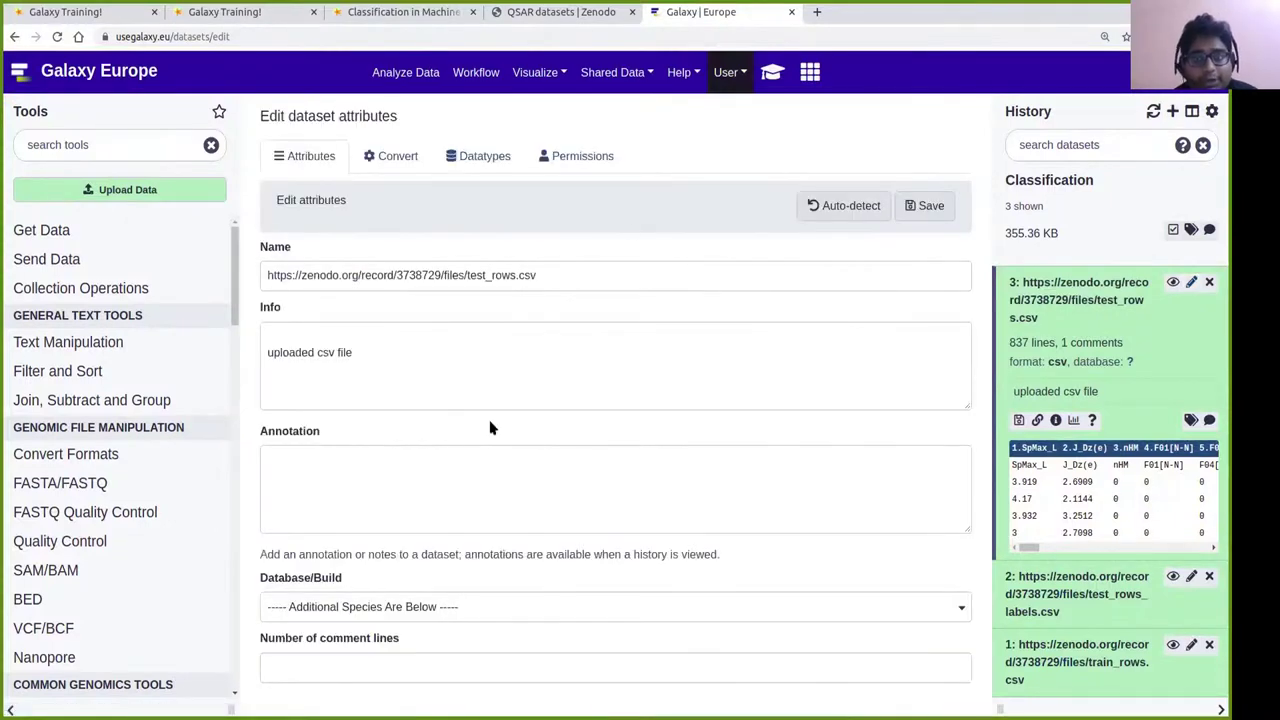
click(496, 162)
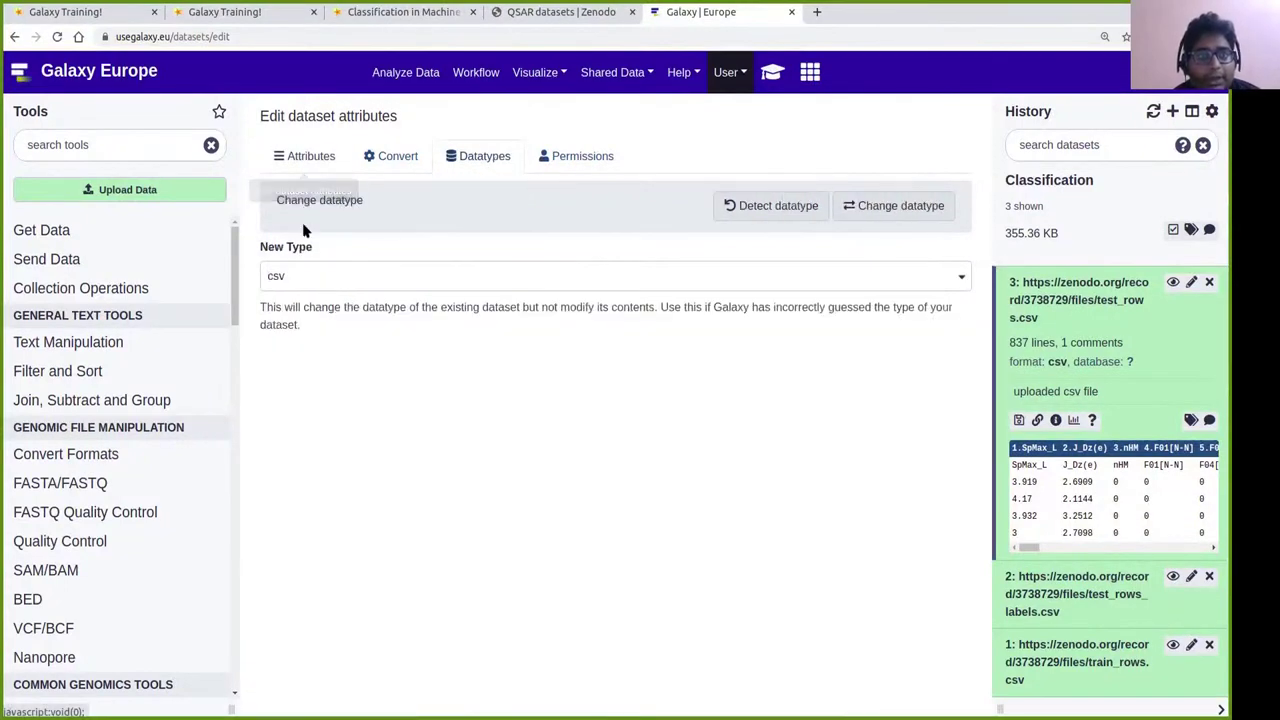
click(331, 276)
click(384, 230)
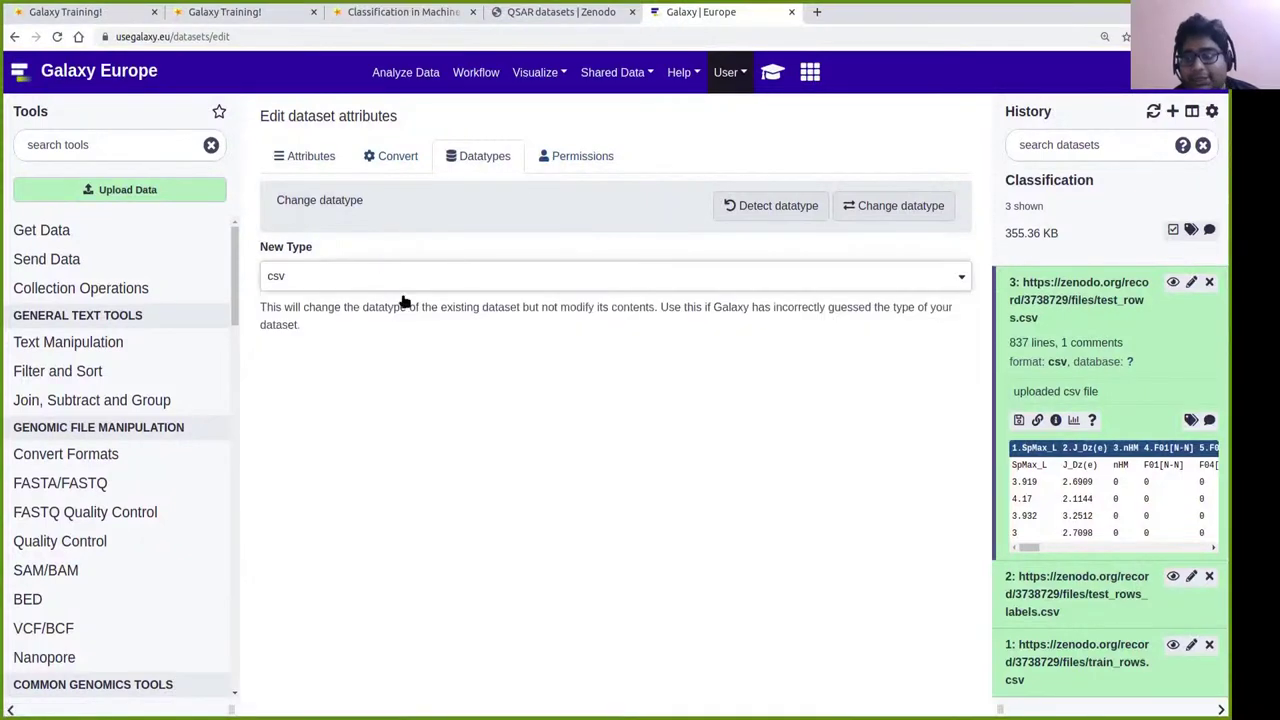
Rename the test_rows dataset as test_rows.csv by removing the URL prefix, save it, and collapse its history entry.
click(298, 166)
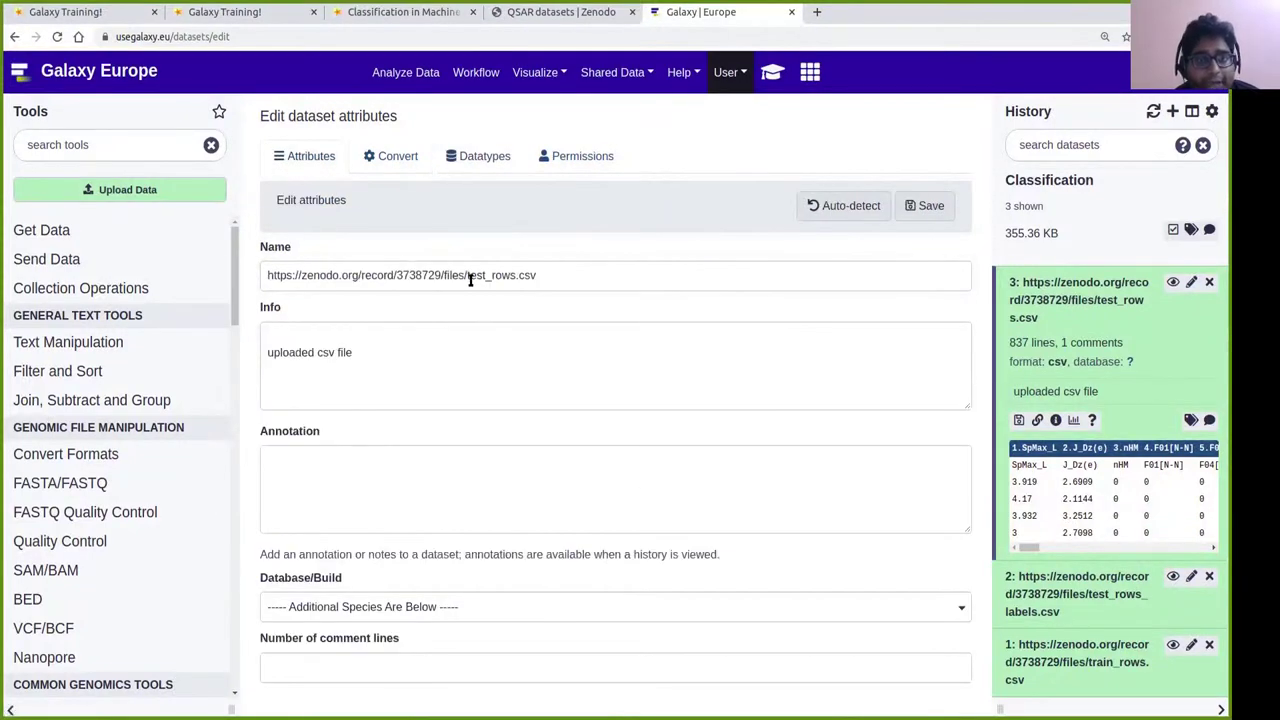
drag(466, 275, 264, 274)
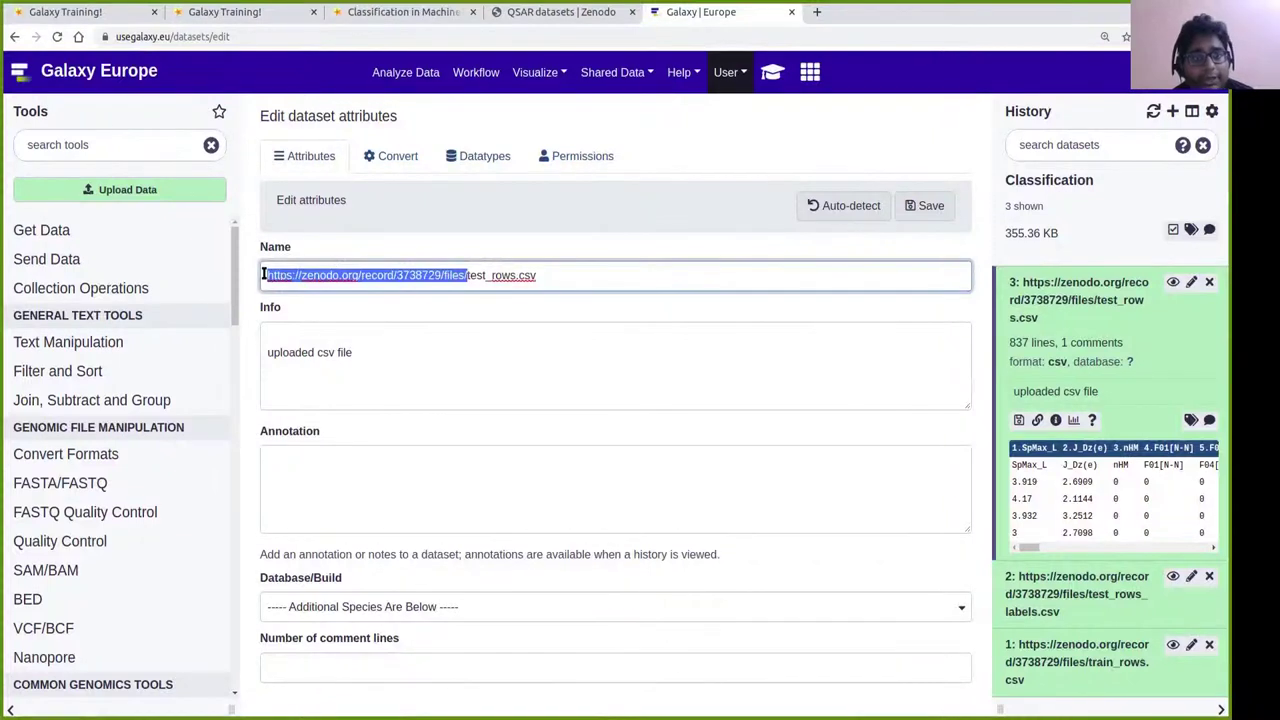
key(BackSpace)
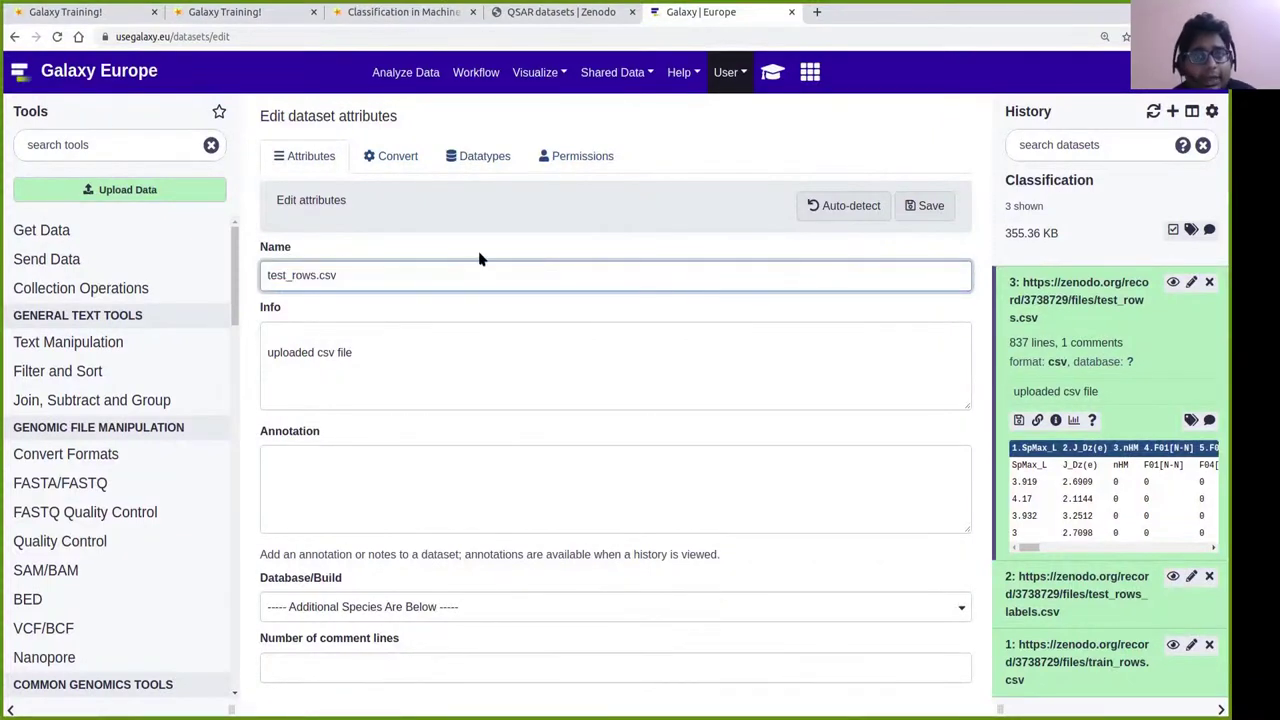
click(938, 207)
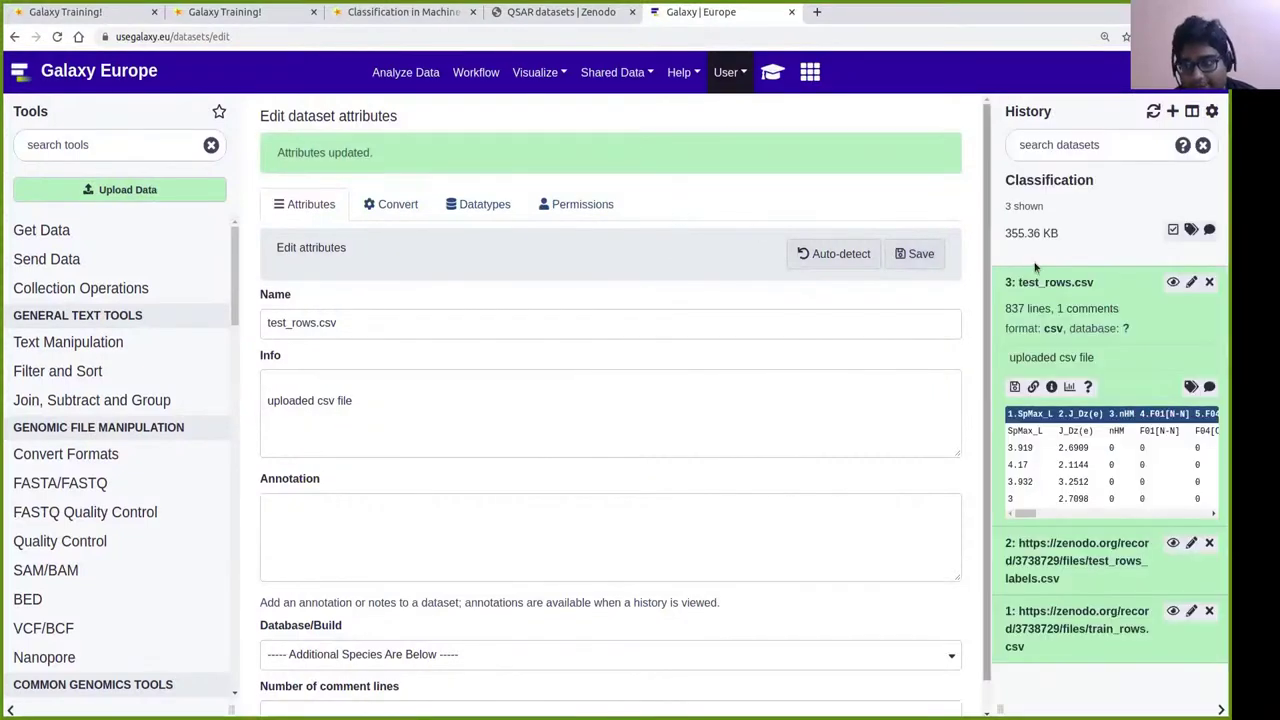
click(1068, 283)
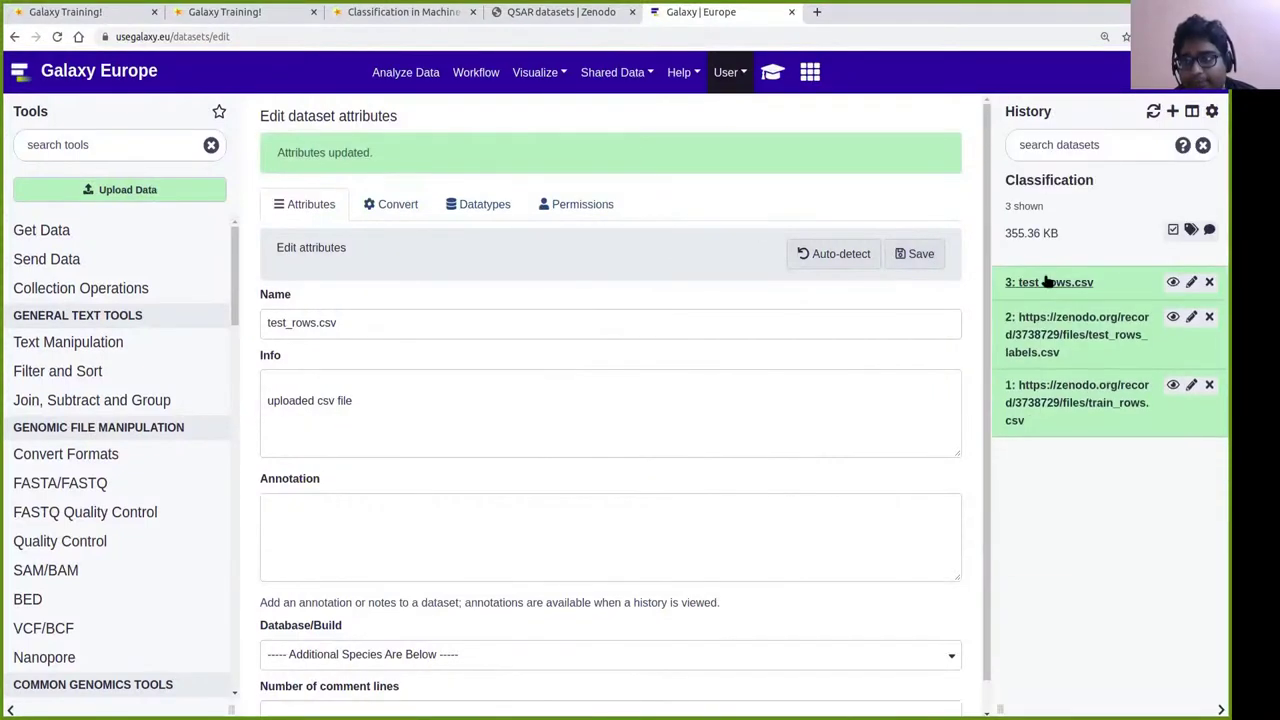
Rename the test labels dataset as test_rows_labels.csv by removing the URL prefix, and save the attributes.
click(1191, 317)
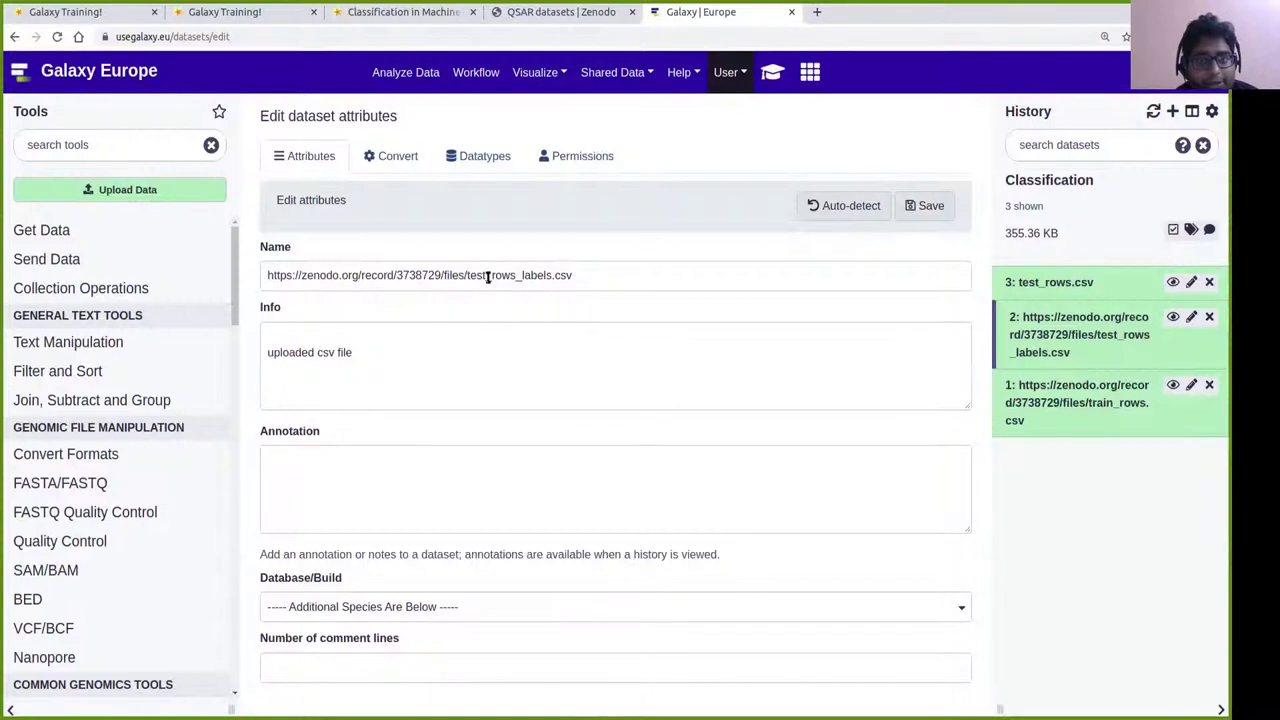
drag(466, 275, 249, 246)
key(BackSpace)
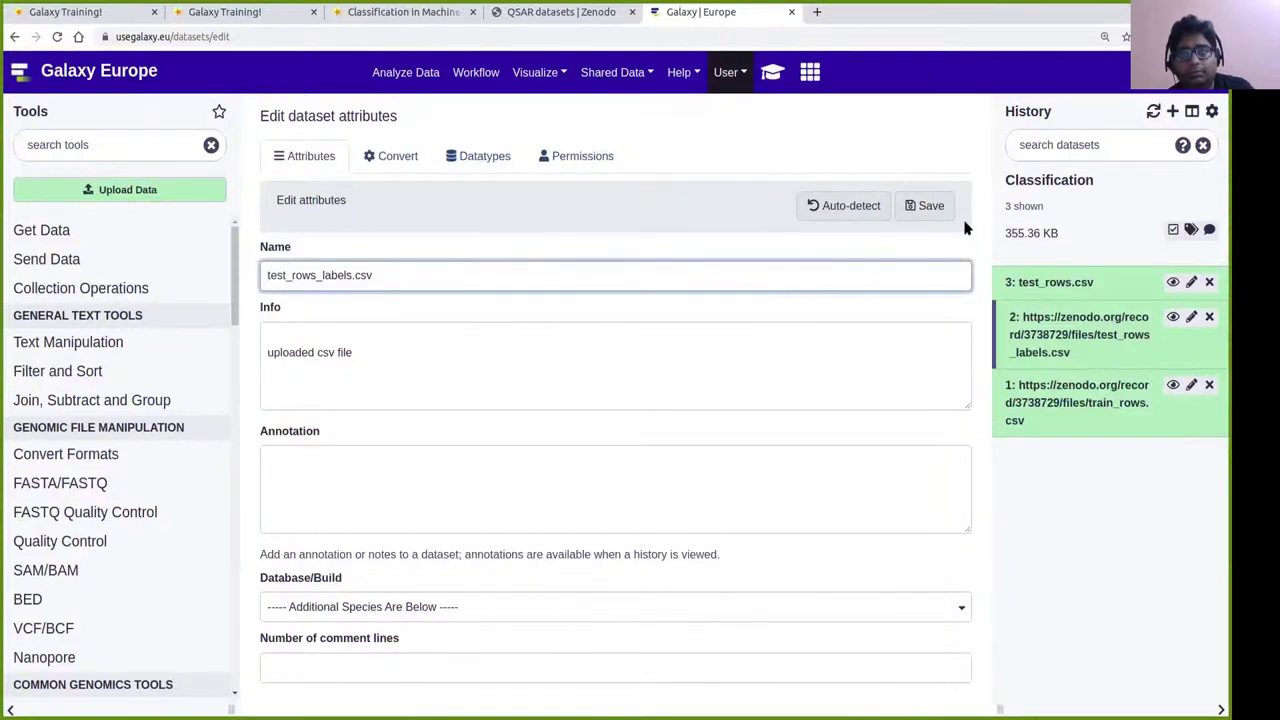
click(923, 206)
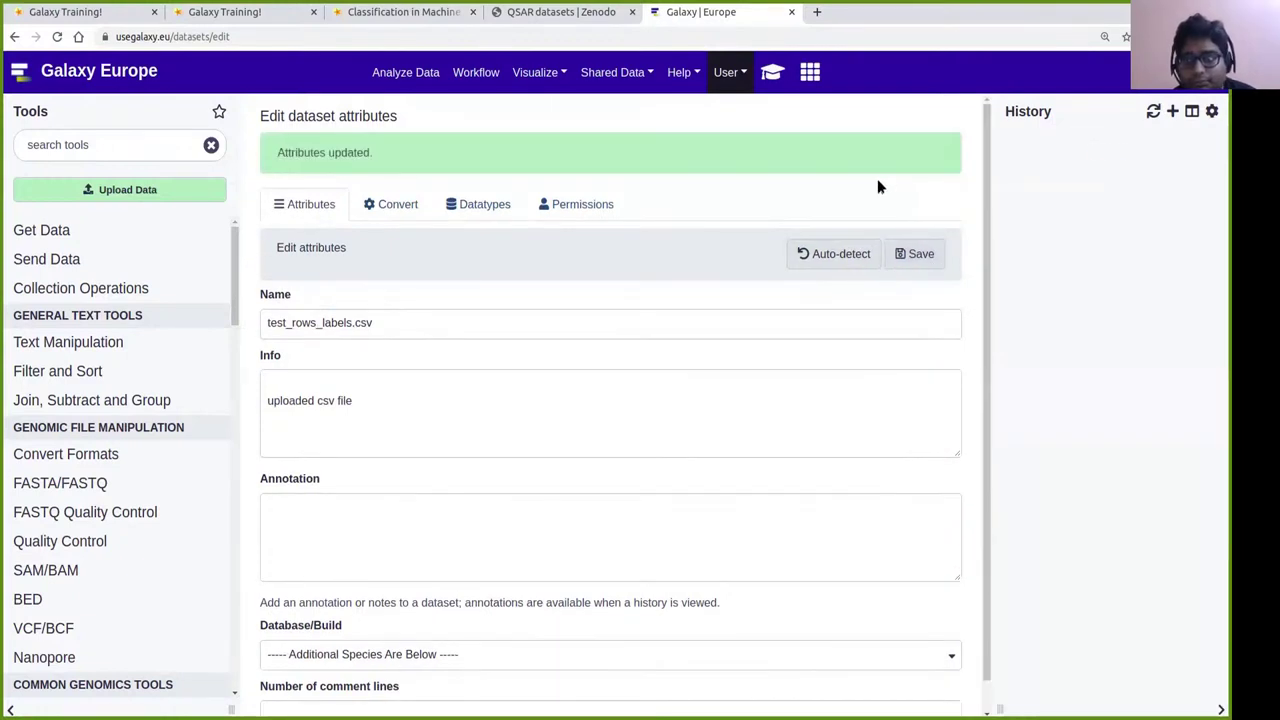
Rename the training dataset as train_rows.csv by removing the URL prefix, and save the attributes.
click(1192, 350)
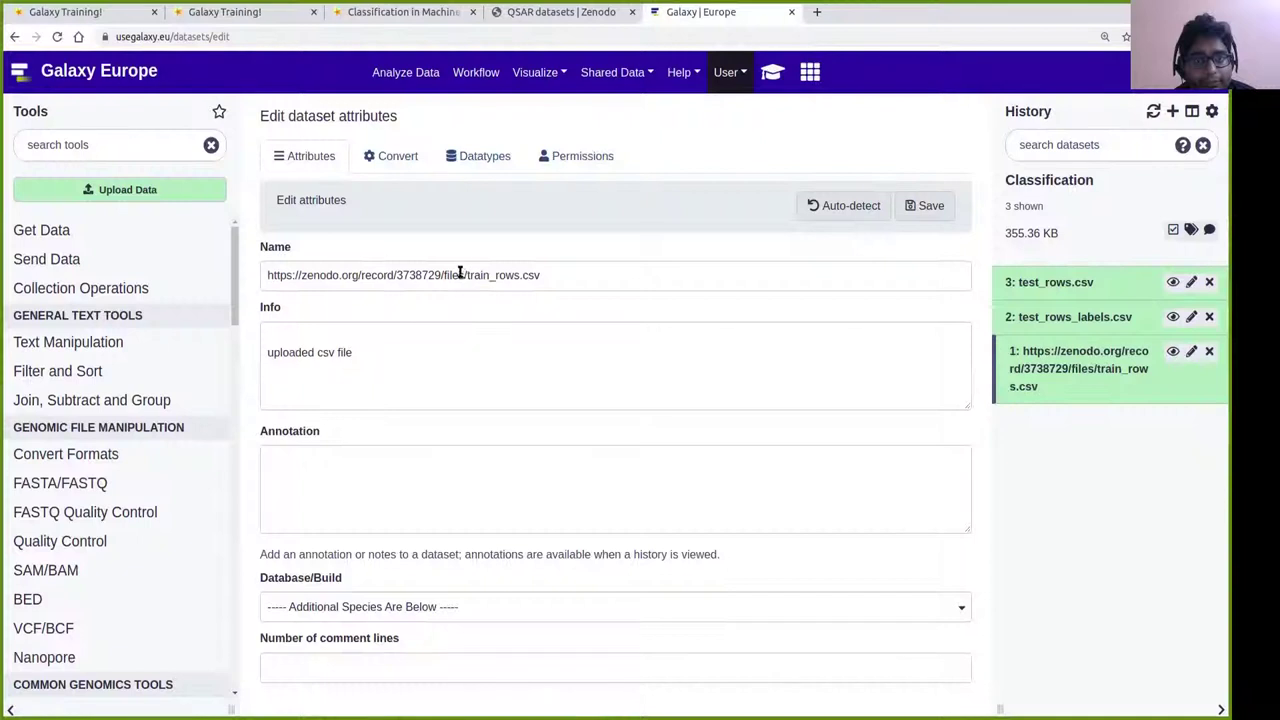
drag(467, 276, 247, 272)
key(BackSpace)
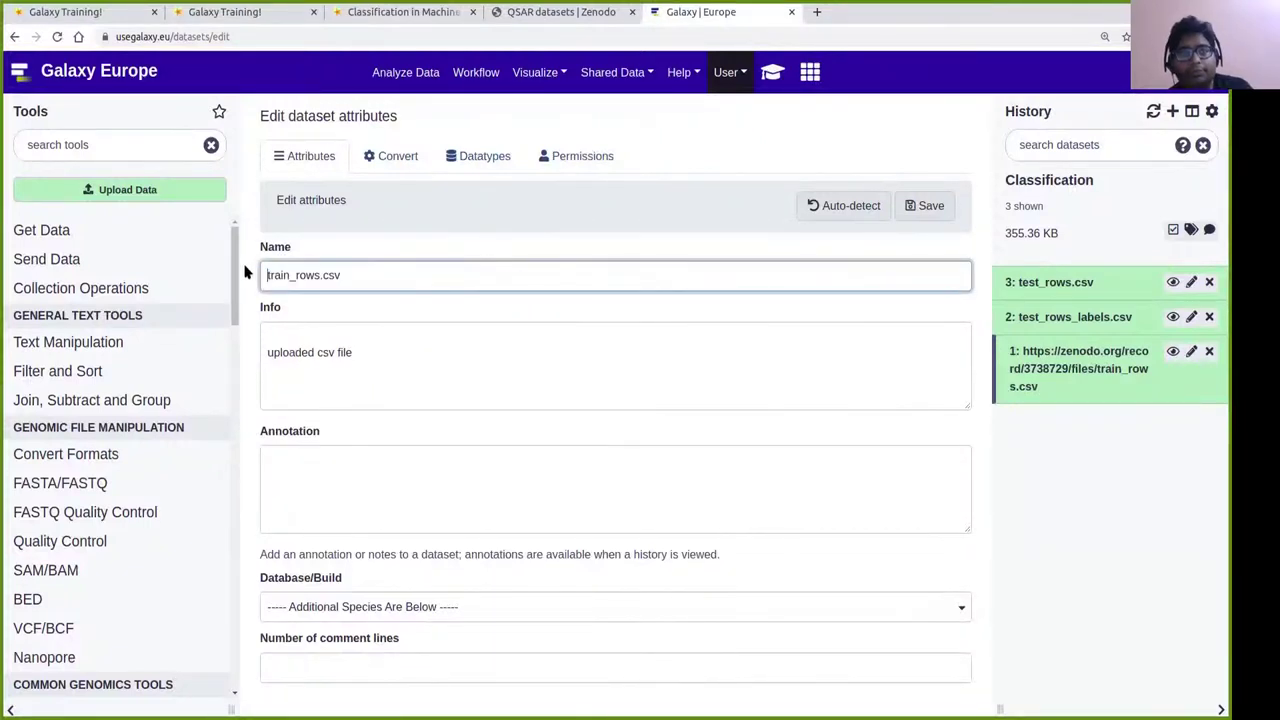
click(922, 206)
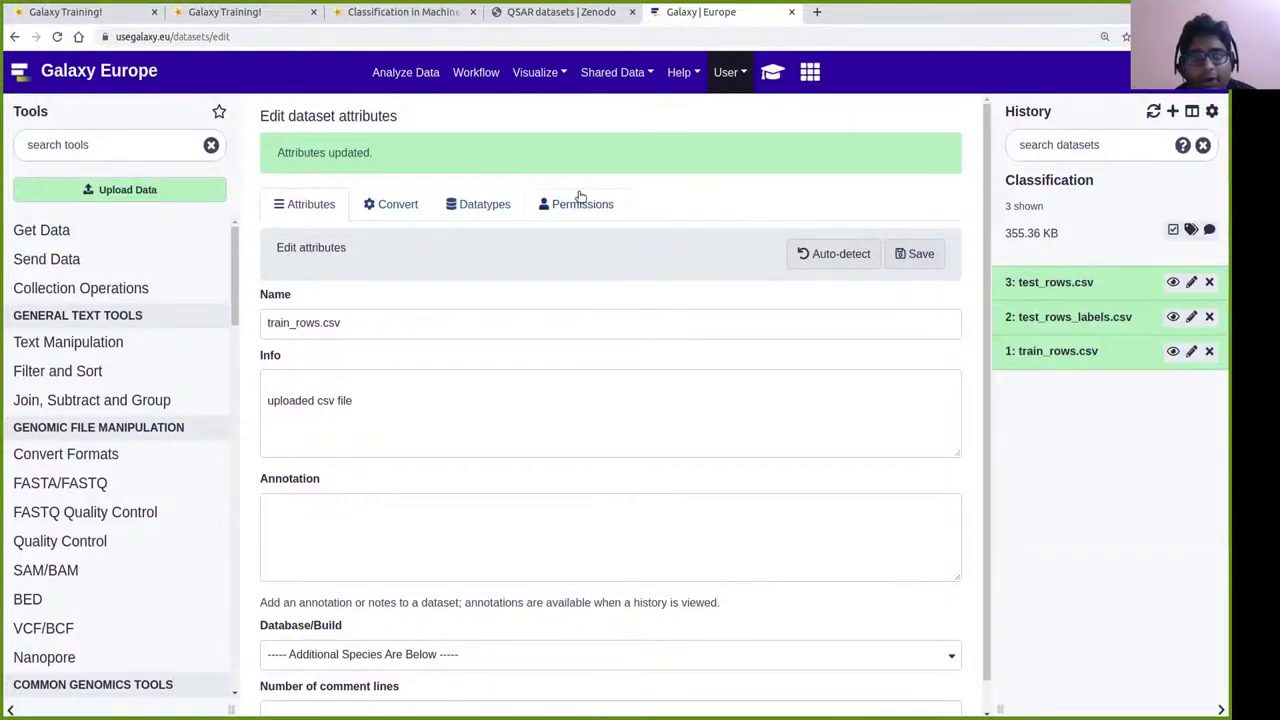
Switch to the classification tutorial and read from the dataset description through data preparation to the hands-on for training the logistic regression classifier.
click(396, 18)
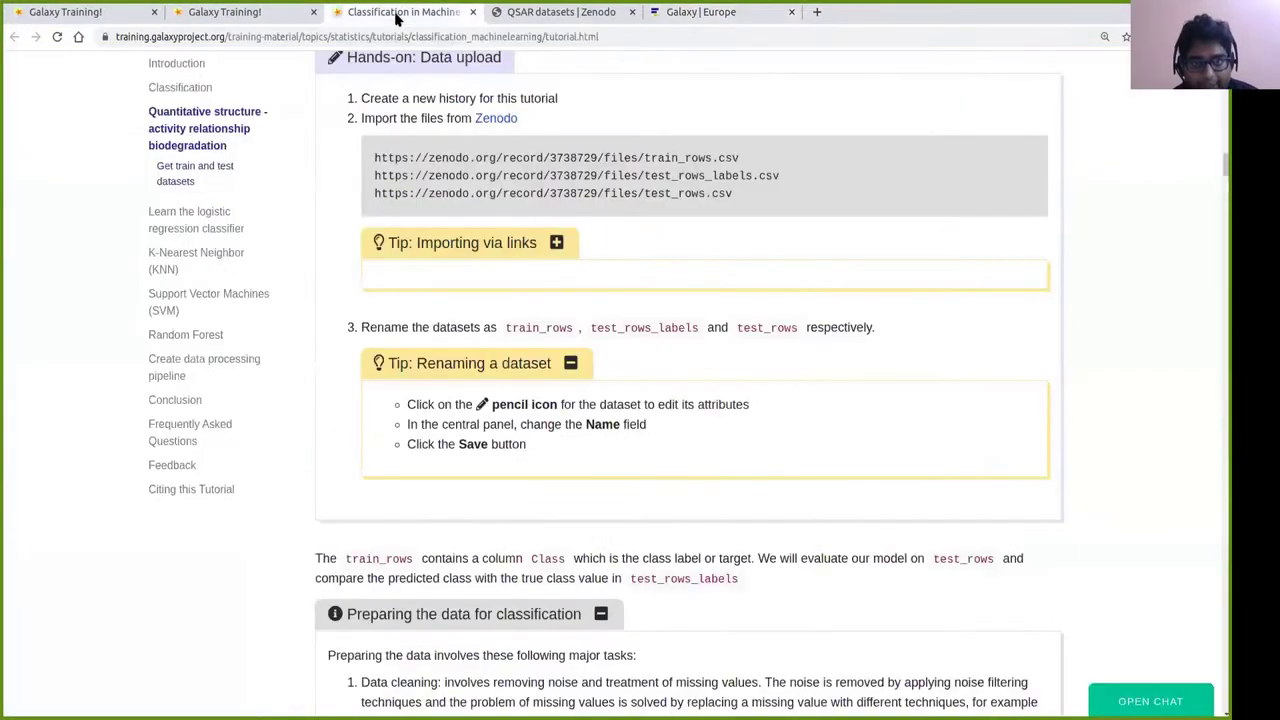
scroll(716, 322, down, 1)
scroll(718, 322, down, 1)
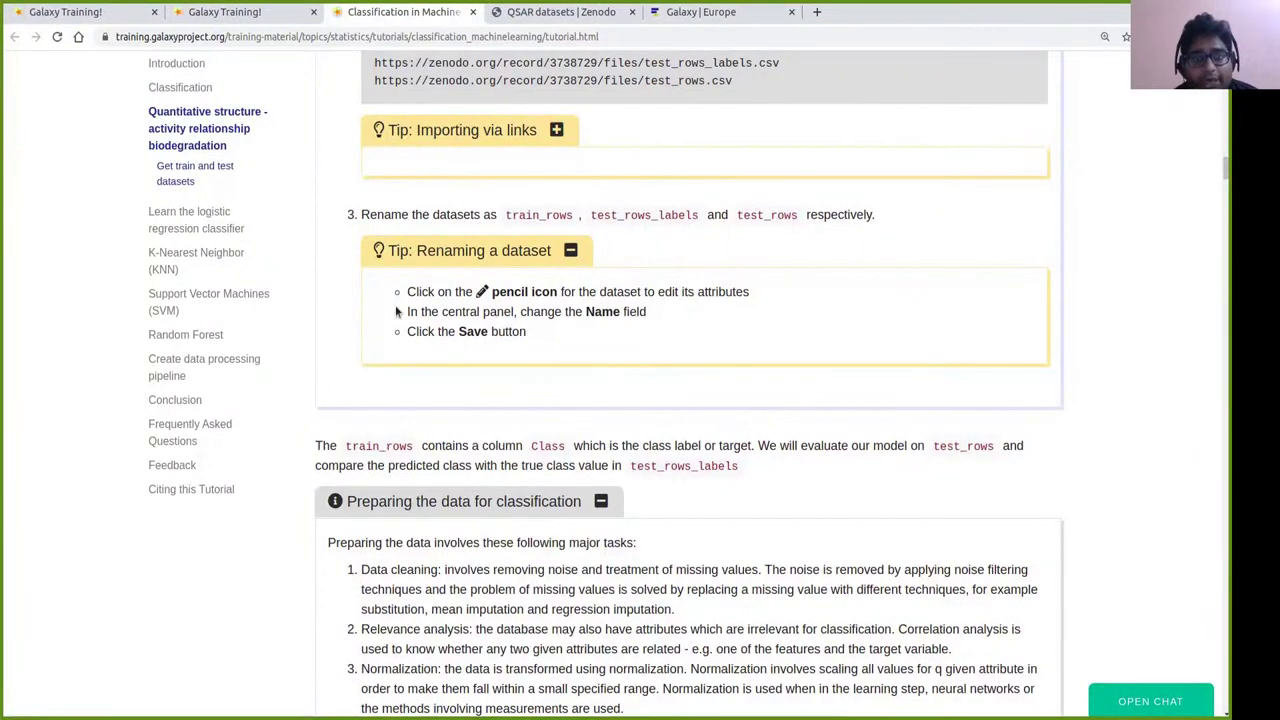
scroll(741, 310, down, 1)
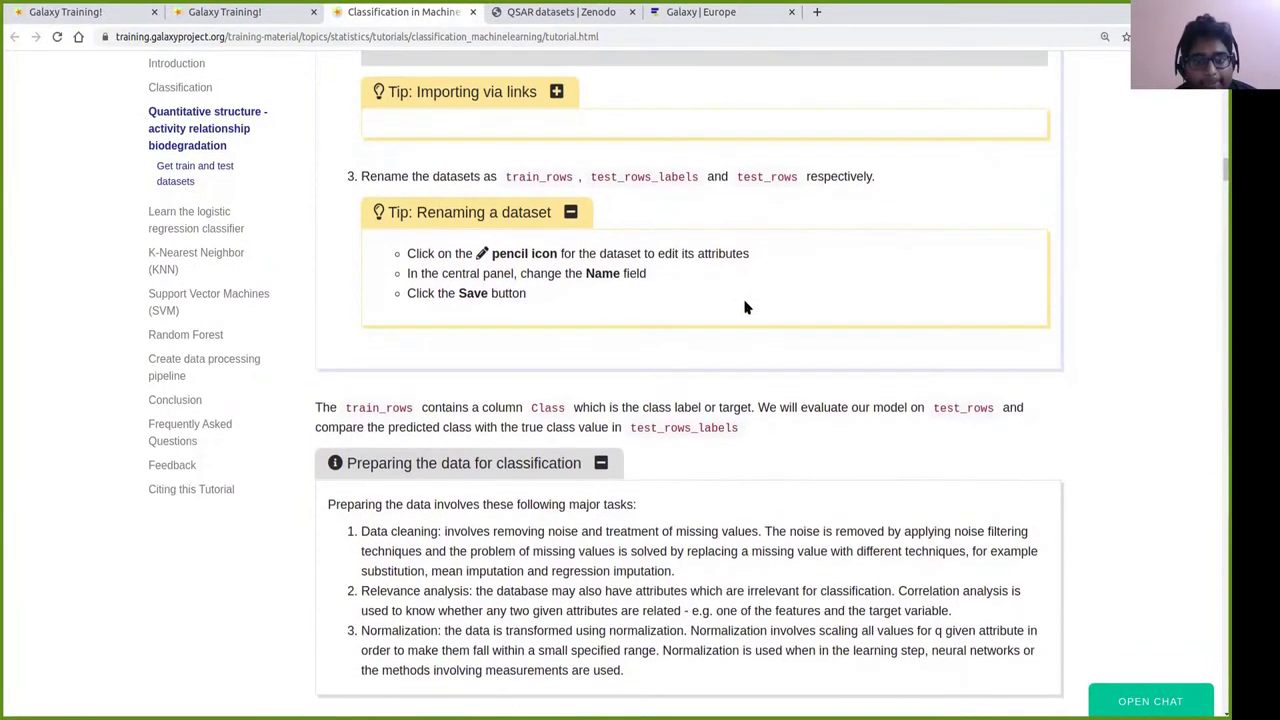
scroll(752, 306, down, 1)
scroll(752, 306, down, 1)
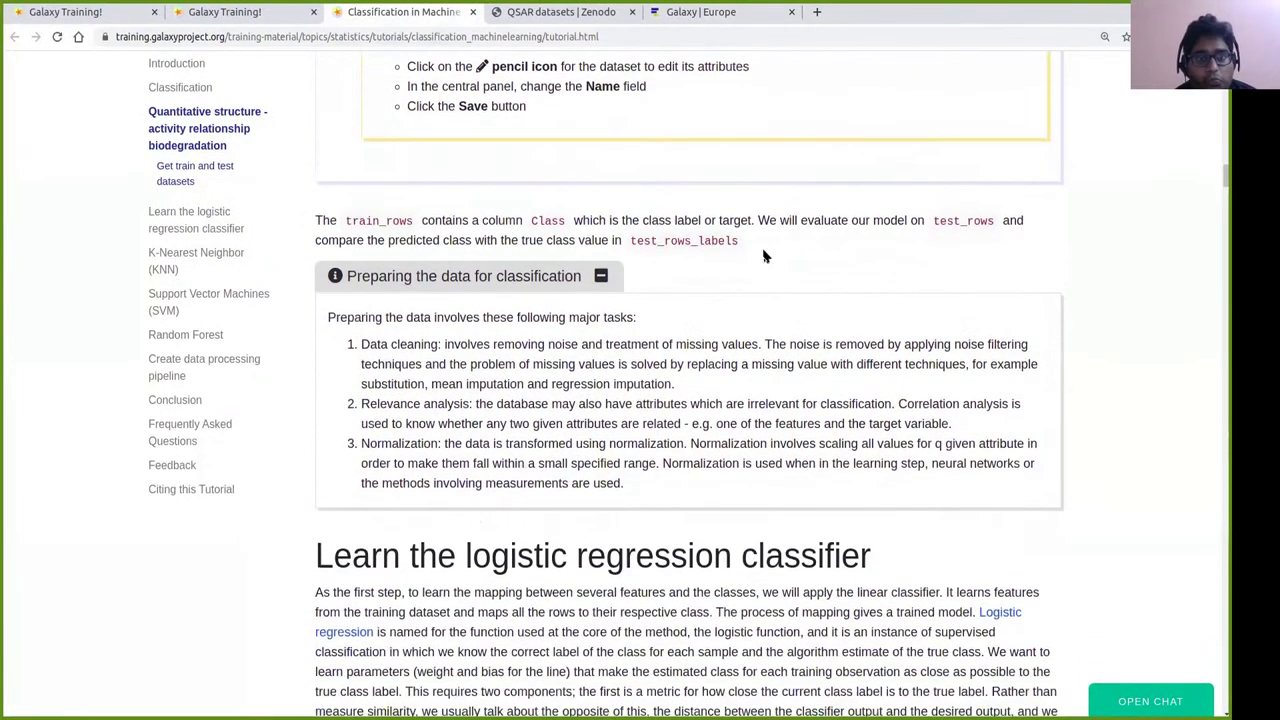
scroll(764, 252, down, 1)
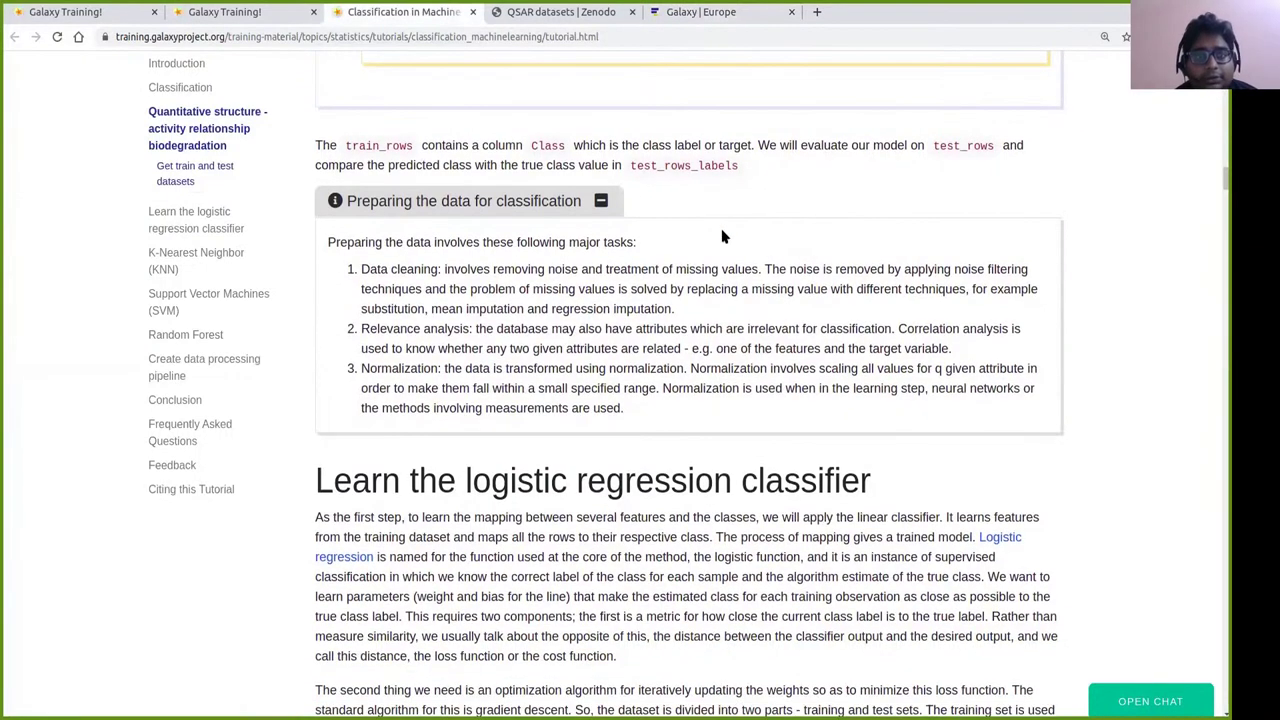
scroll(724, 236, down, 1)
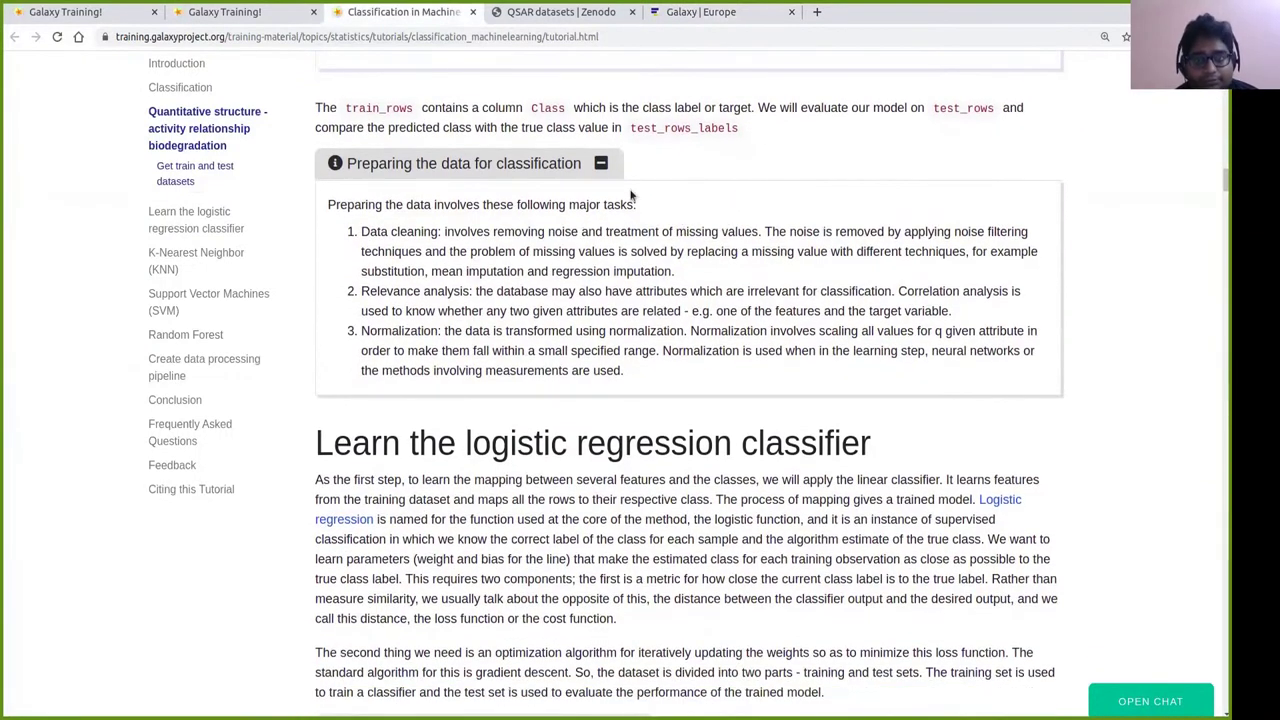
scroll(682, 198, down, 2)
scroll(692, 196, down, 1)
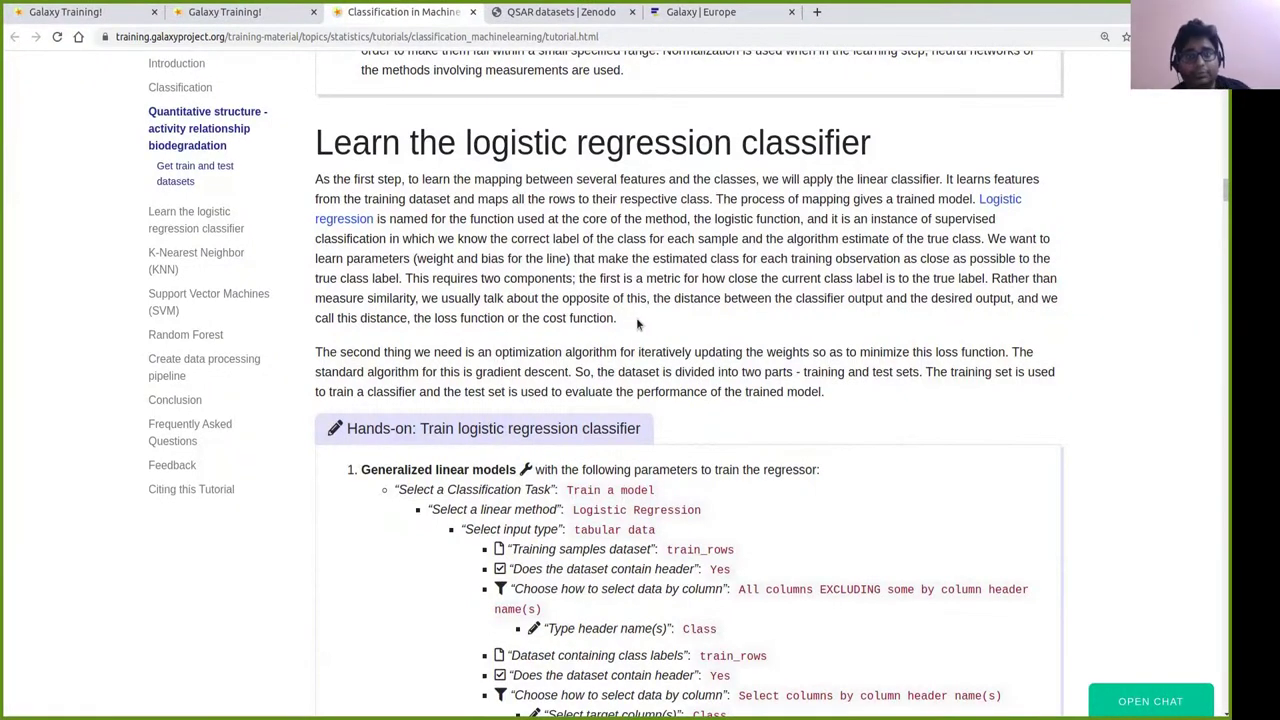
scroll(660, 280, down, 3)
scroll(694, 240, down, 2)
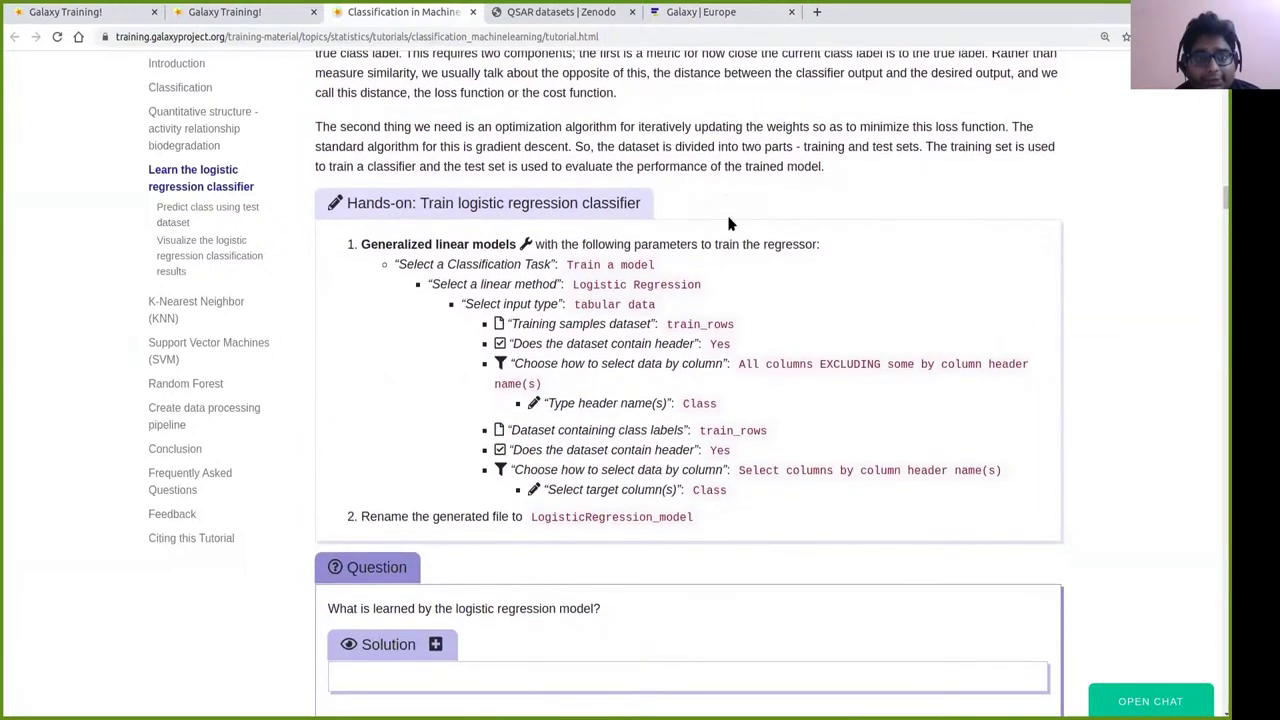
scroll(728, 222, down, 1)
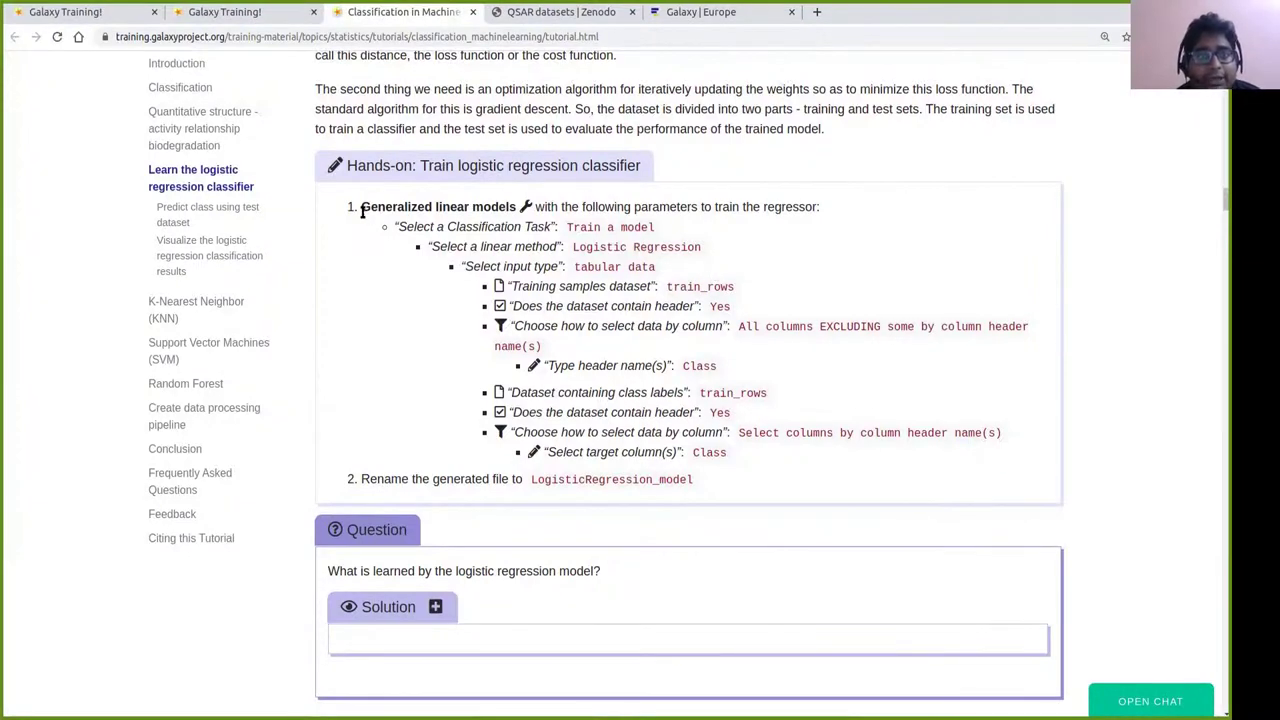
Copy the tool name "Generalized linear models" from the tutorial, search for it in Galaxy's tools, and open that tool.
drag(362, 207, 516, 205)
key(ctrl+c)
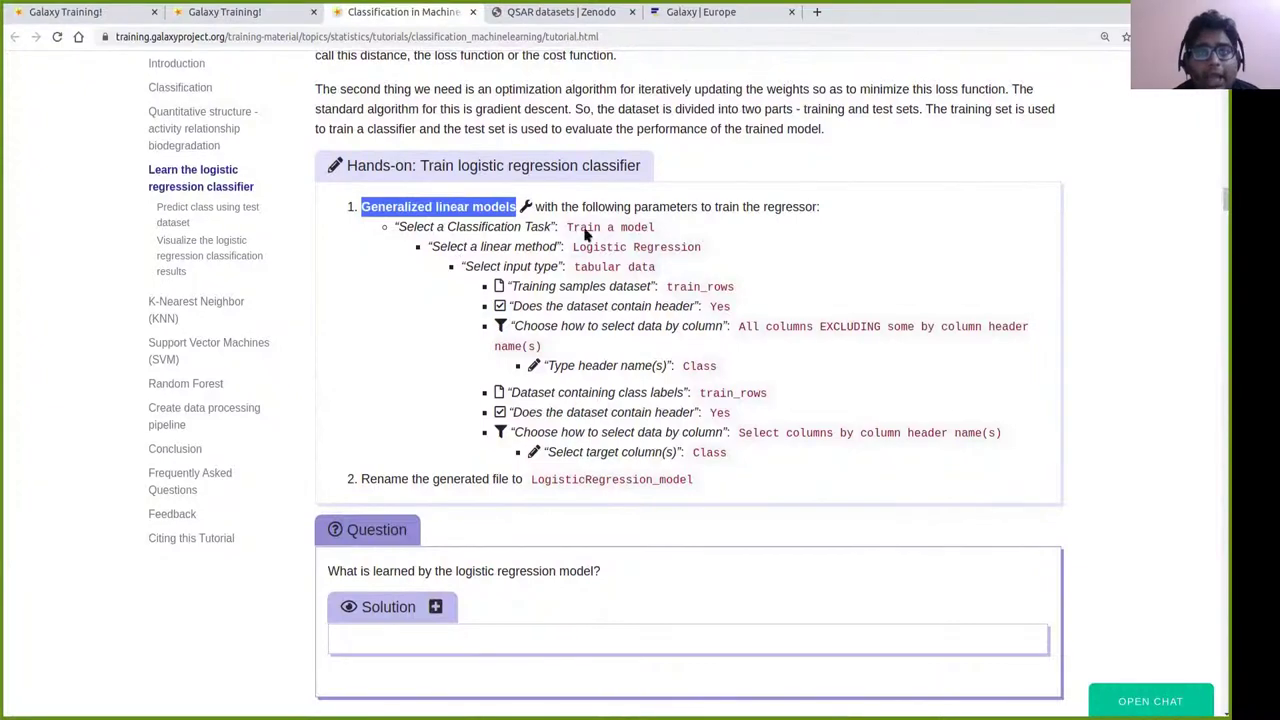
click(716, 14)
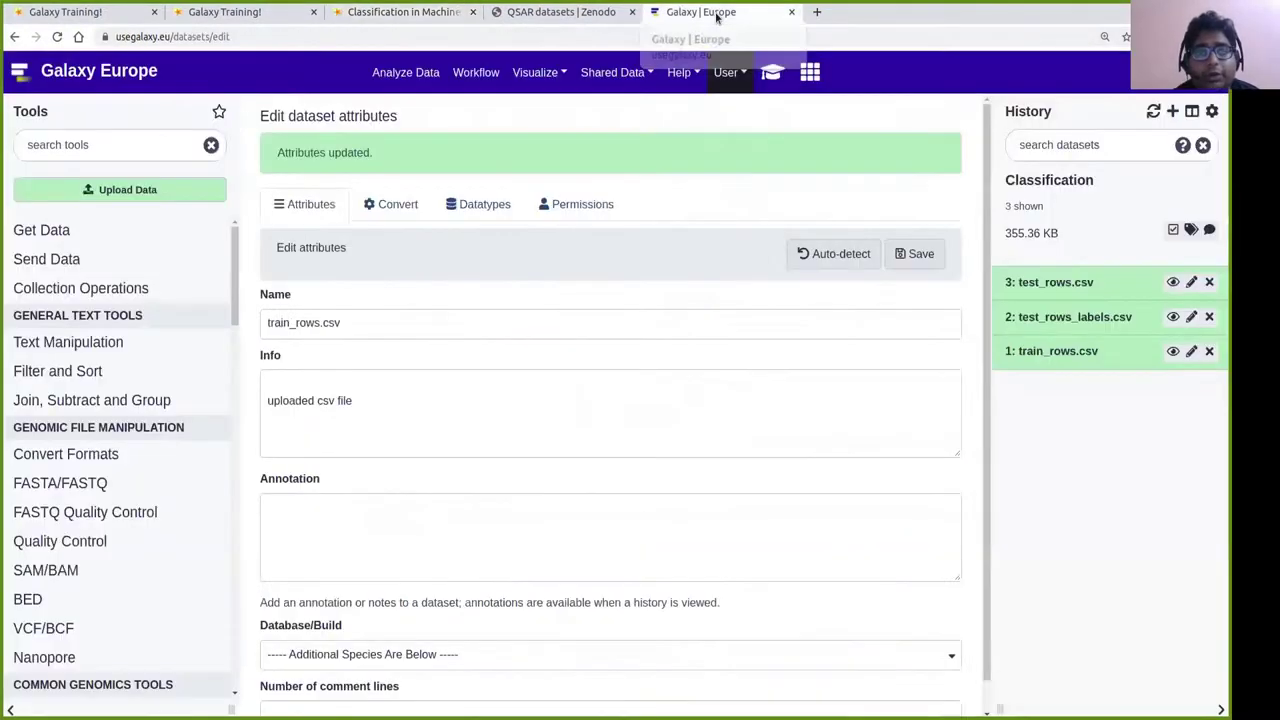
click(118, 145)
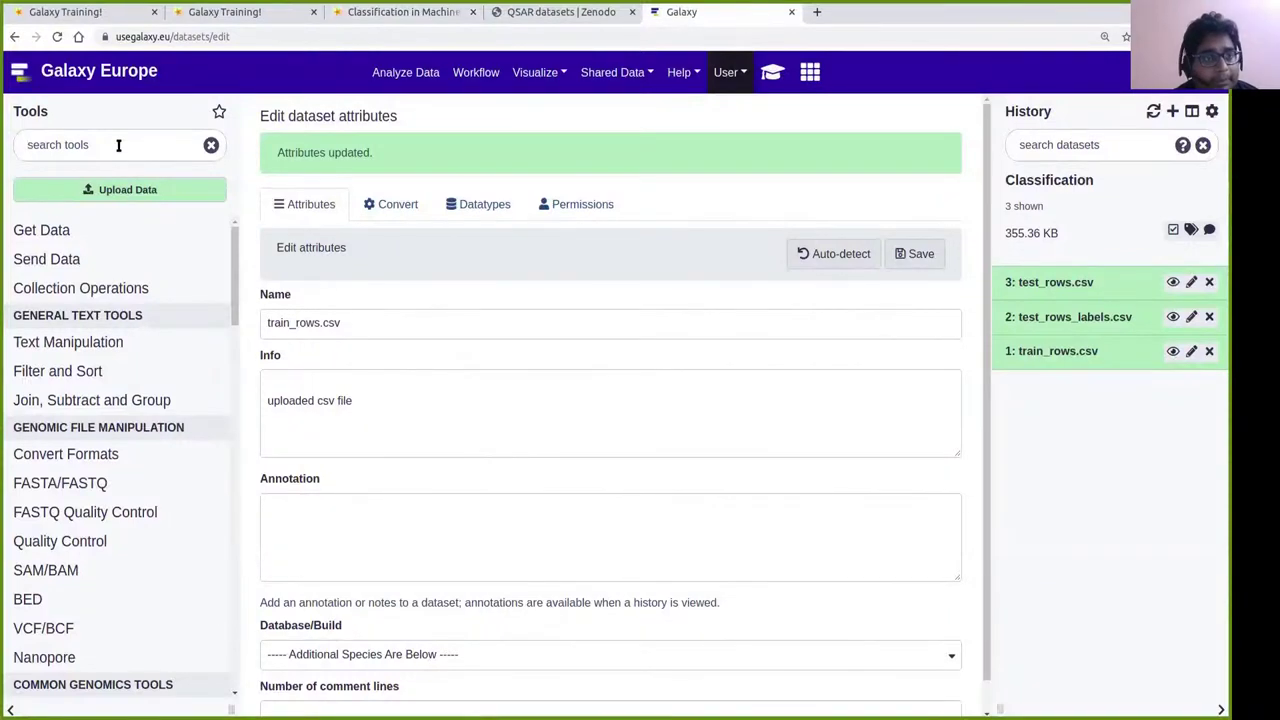
key(ctrl+v)
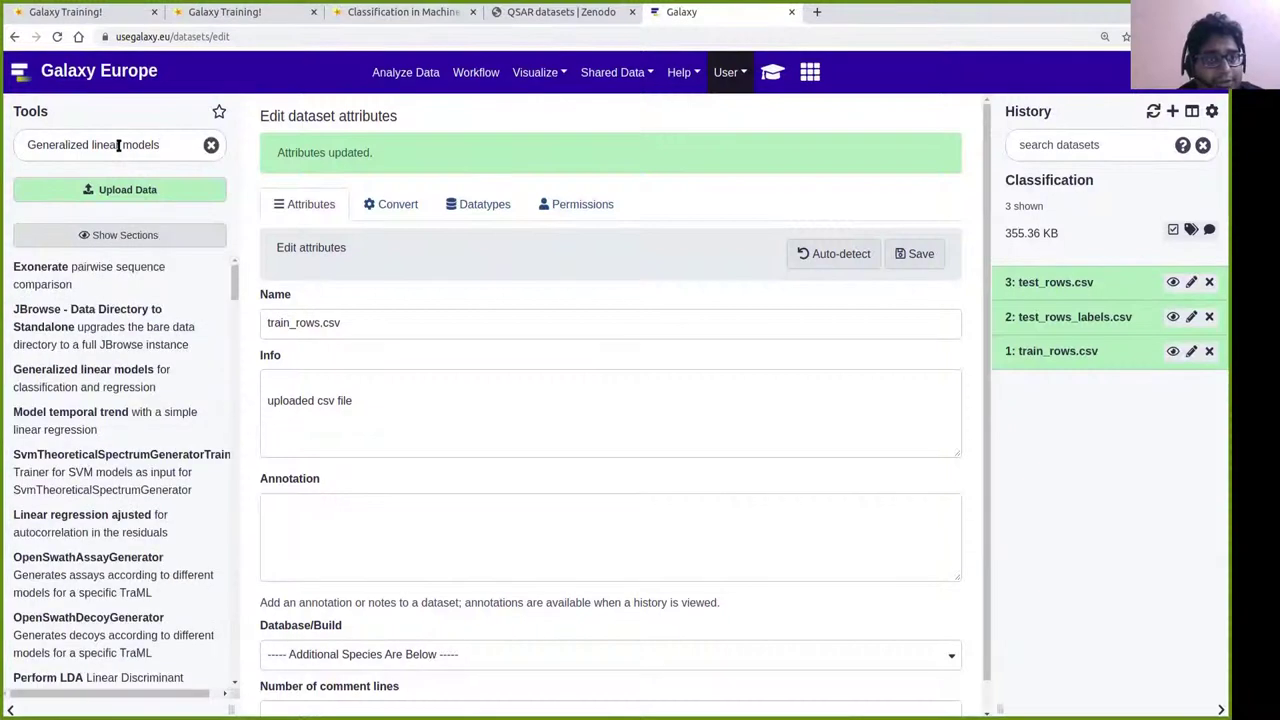
click(113, 383)
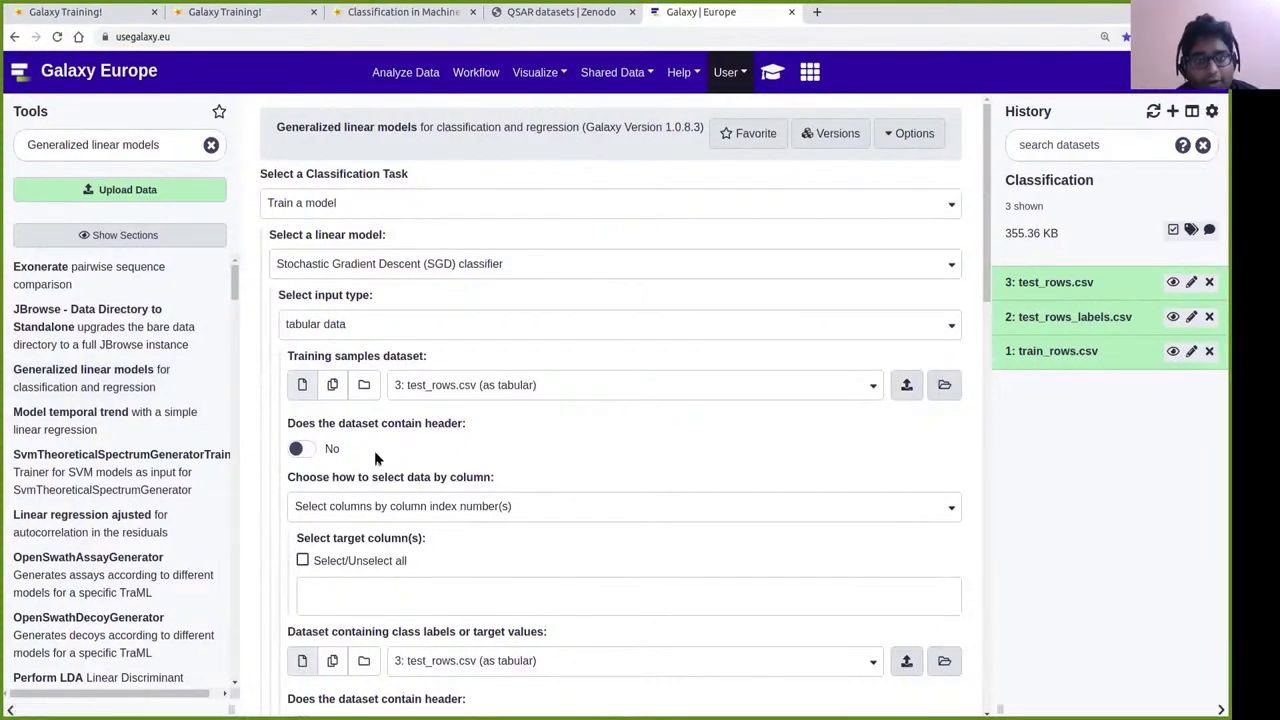
Set the linear model to Logistic Regression and choose "Train a model" as the classification task.
scroll(620, 368, down, 1)
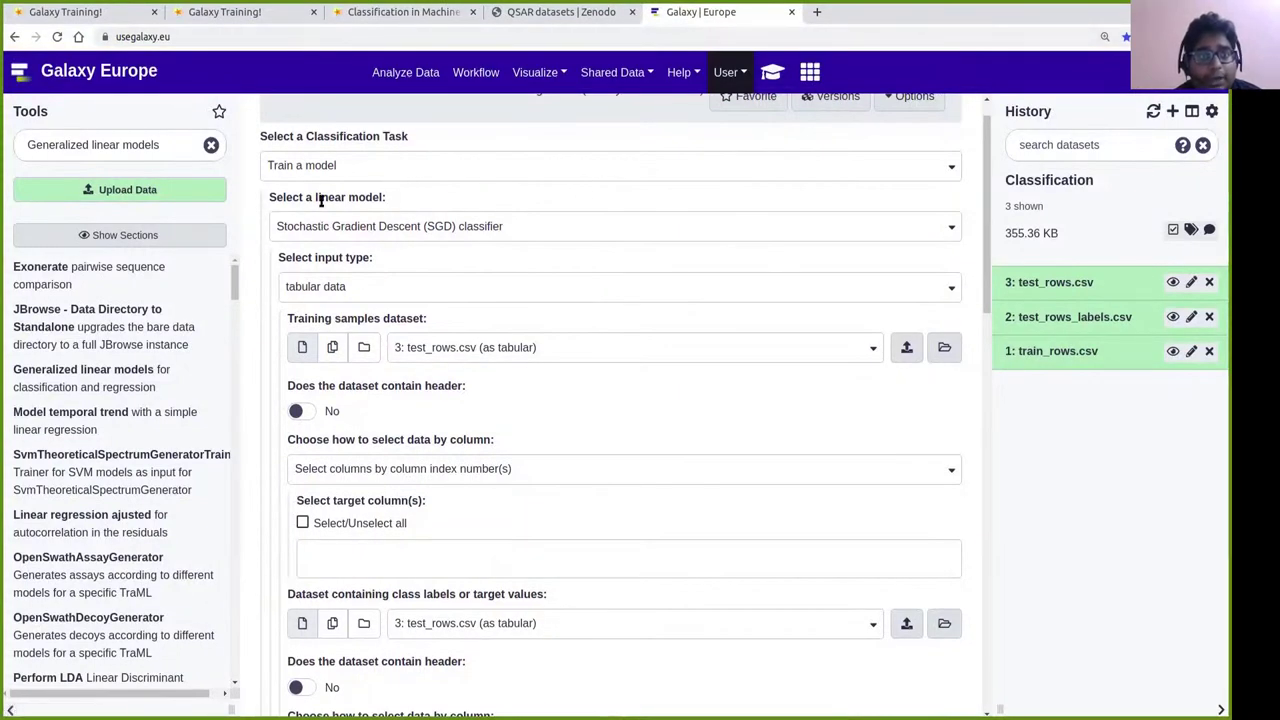
click(368, 230)
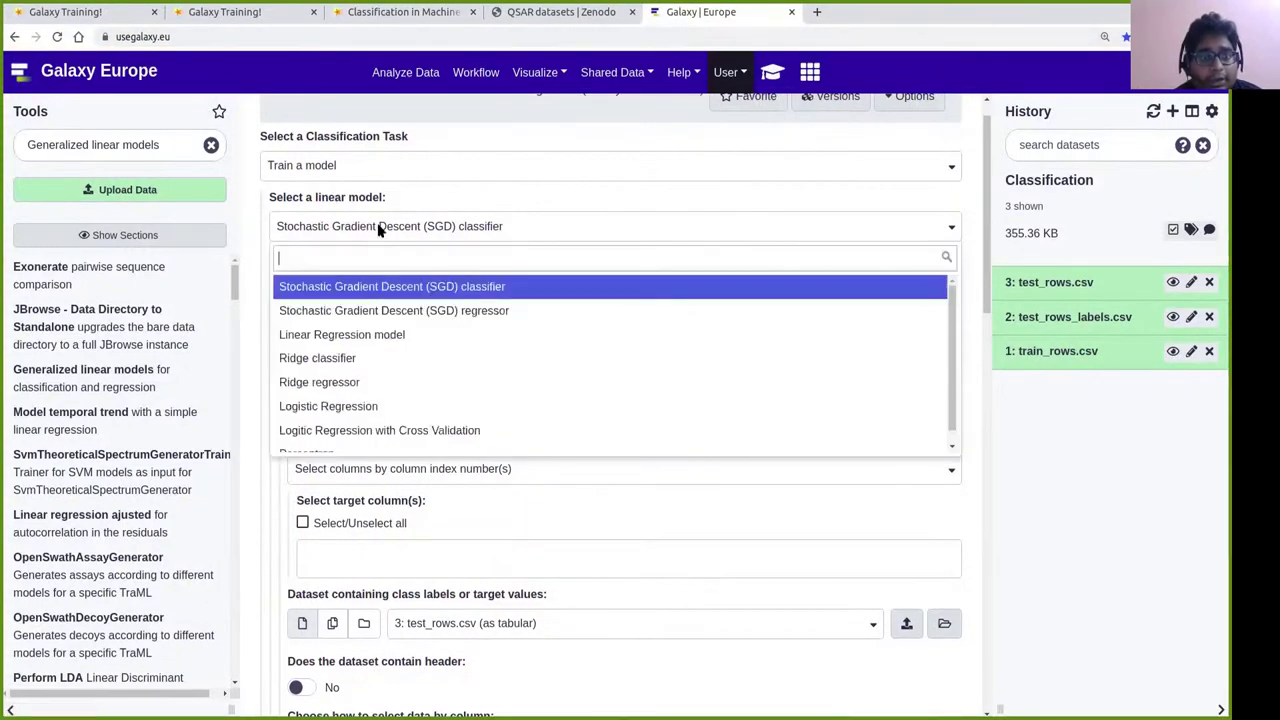
click(328, 407)
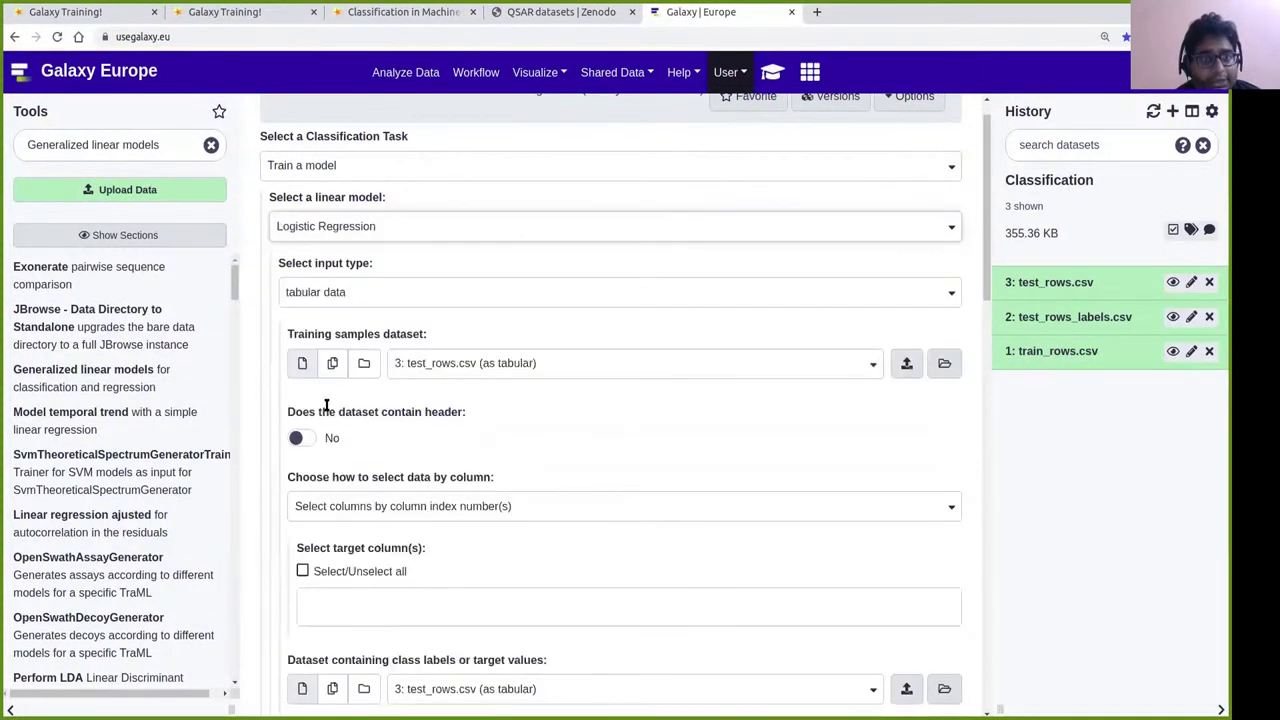
click(310, 168)
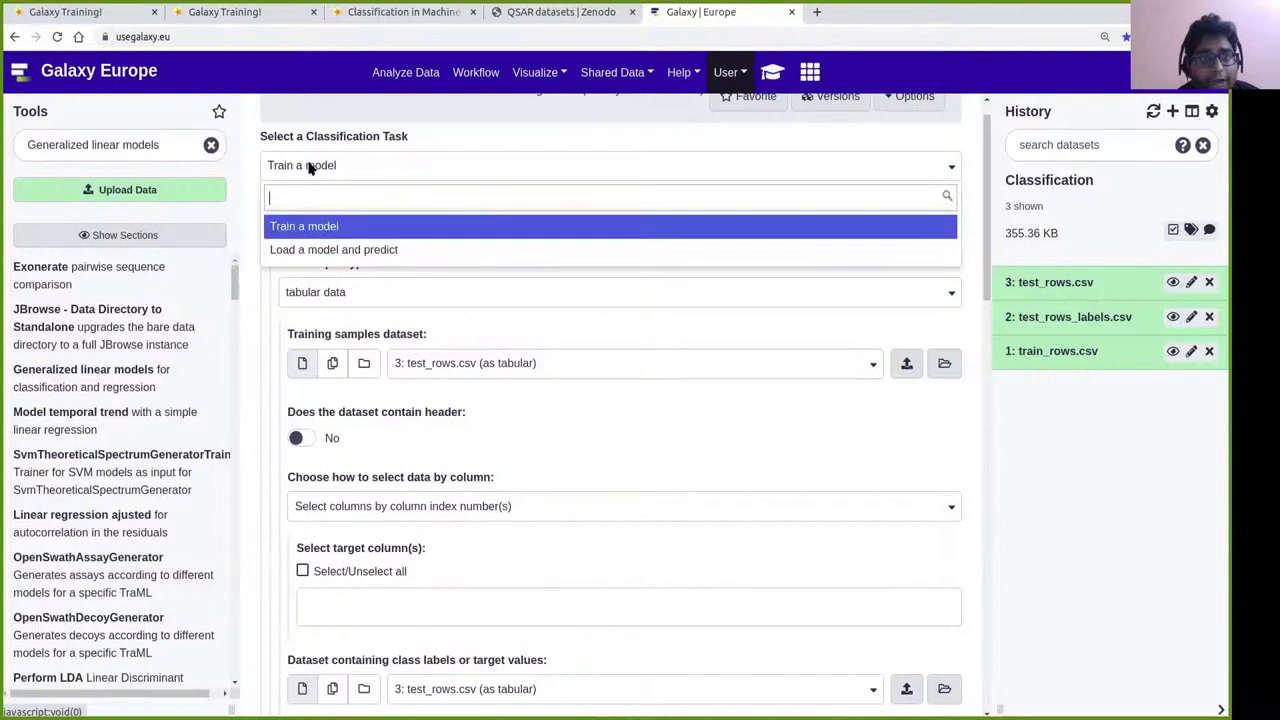
click(284, 228)
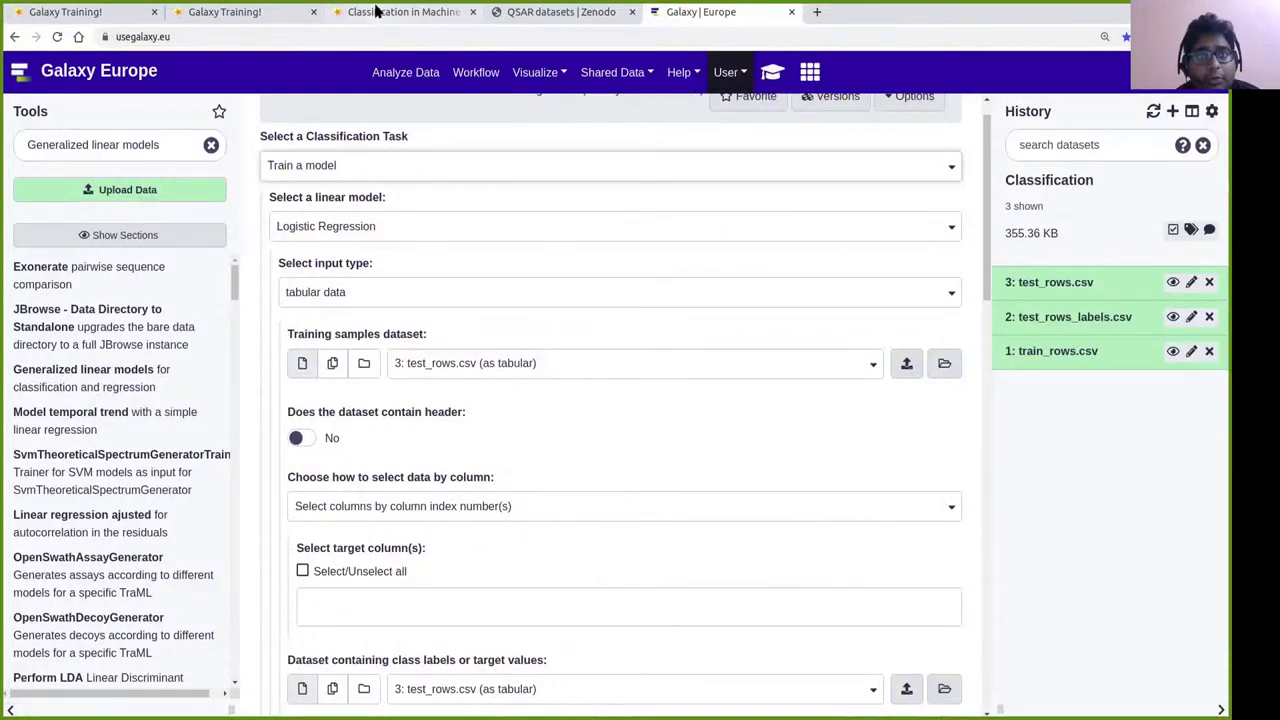
Close the Zenodo dataset page, check the training parameters listed in the tutorial, and return to the Galaxy tool form.
click(632, 12)
click(440, 14)
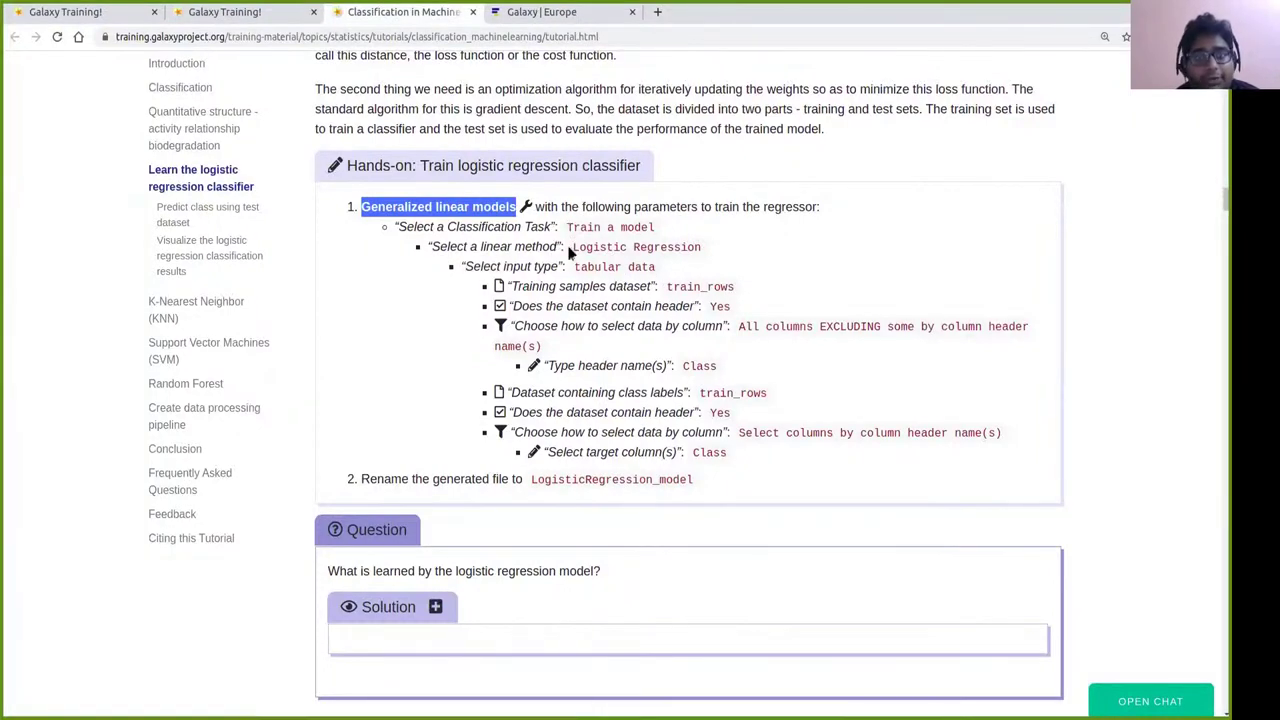
click(557, 14)
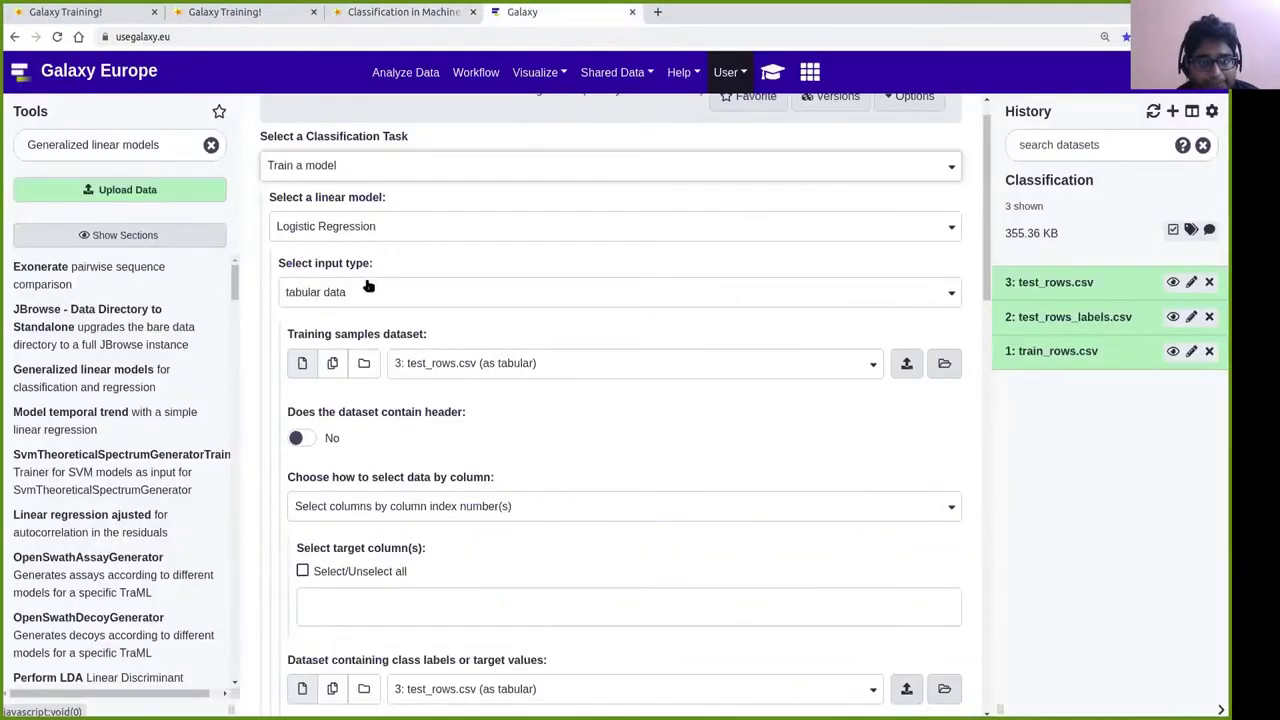
Select train_rows.csv as the training samples dataset.
scroll(367, 287, down, 1)
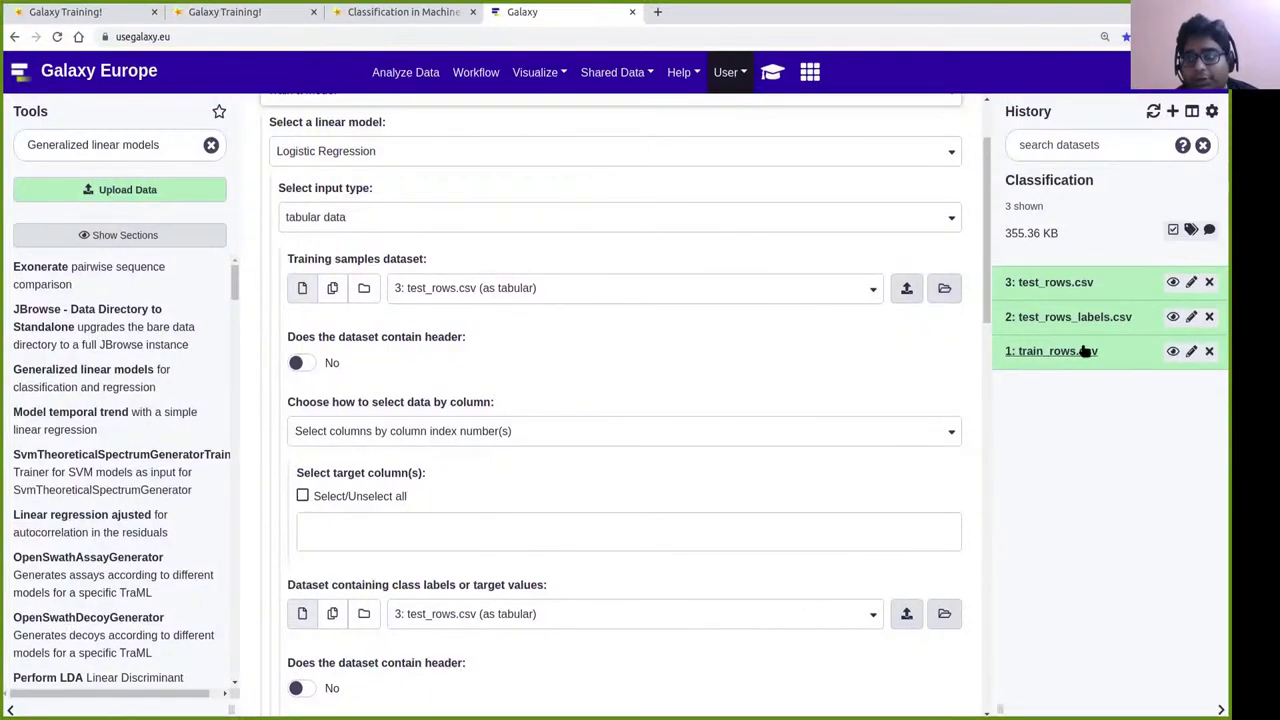
click(507, 286)
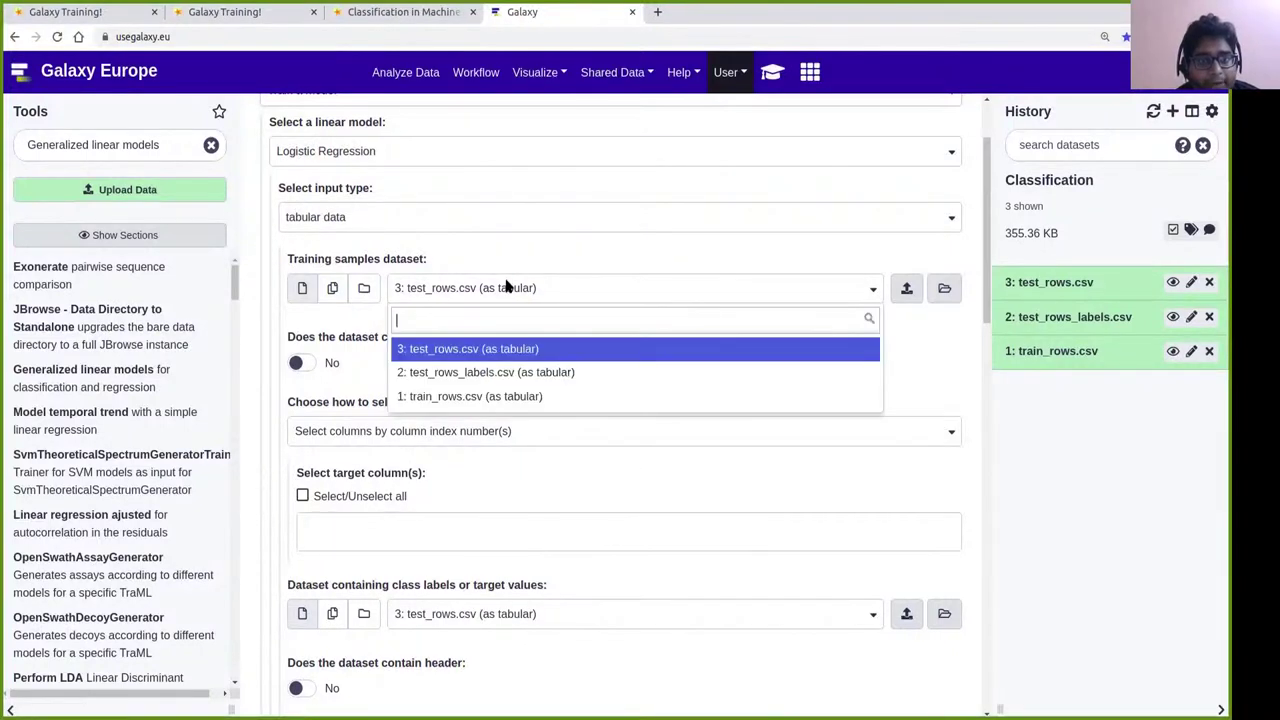
click(450, 398)
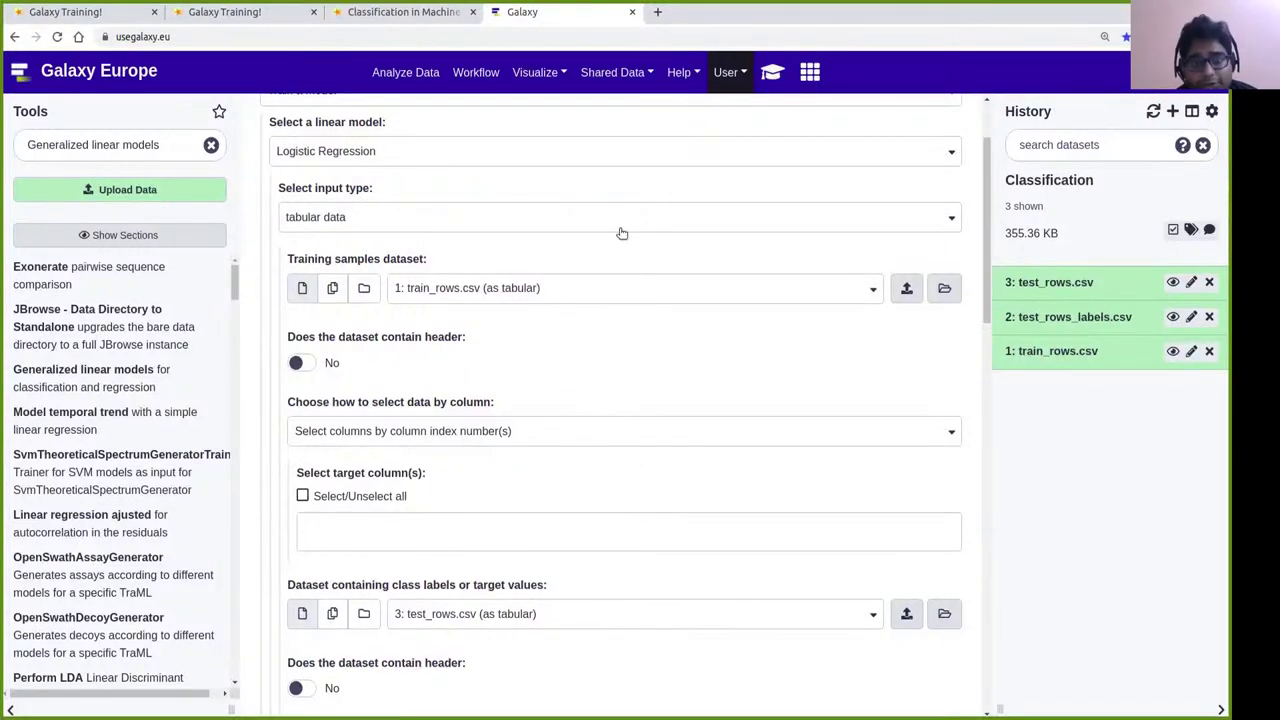
Check the header row in the history preview of train_rows.csv and set the training samples dataset's header option to Yes.
scroll(614, 334, down, 1)
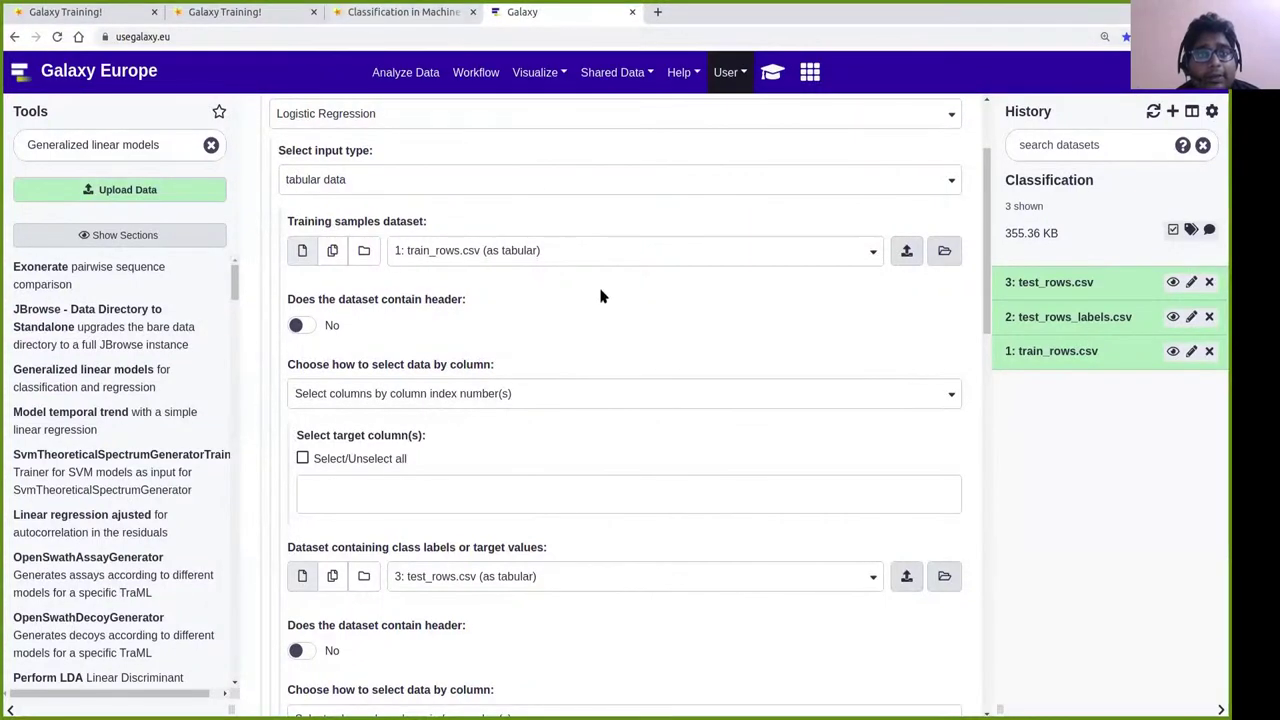
drag(287, 299, 444, 312)
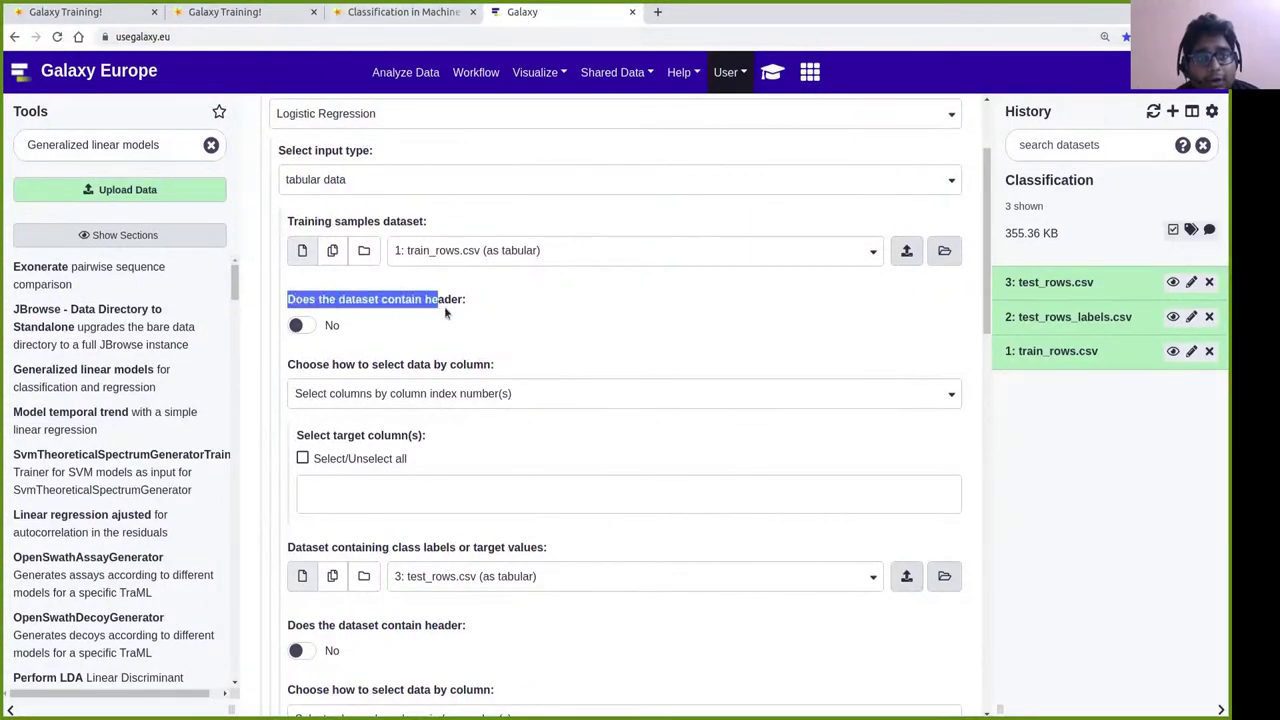
click(510, 305)
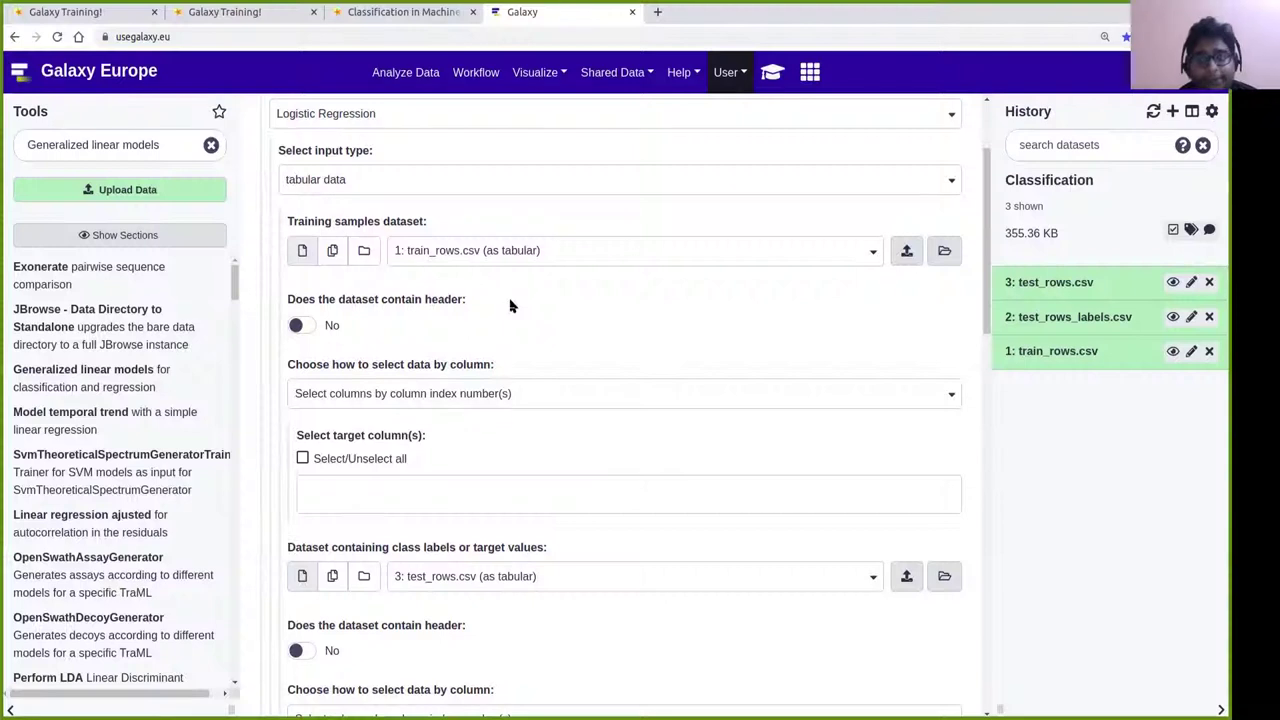
click(1034, 356)
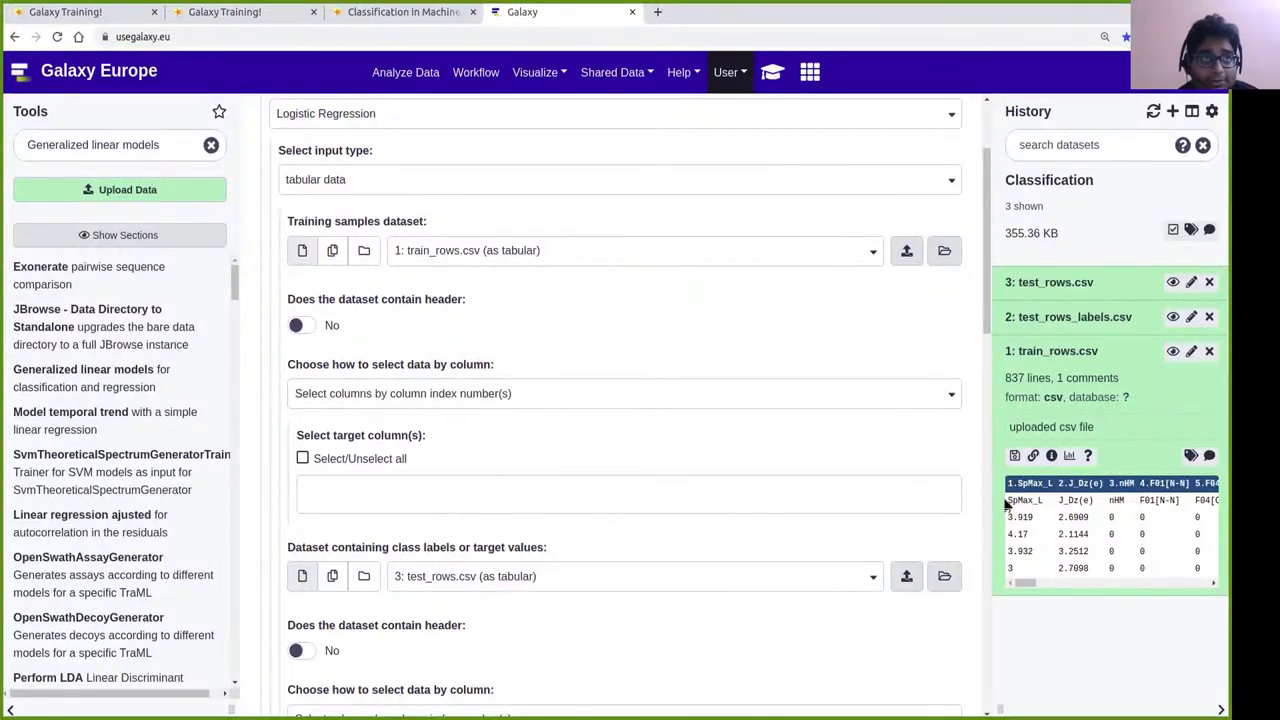
drag(1008, 500, 1136, 506)
click(1109, 500)
mouse_move(1027, 588)
mouse_down()
mouse_move(1045, 584)
mouse_move(1024, 586)
mouse_up()
click(586, 316)
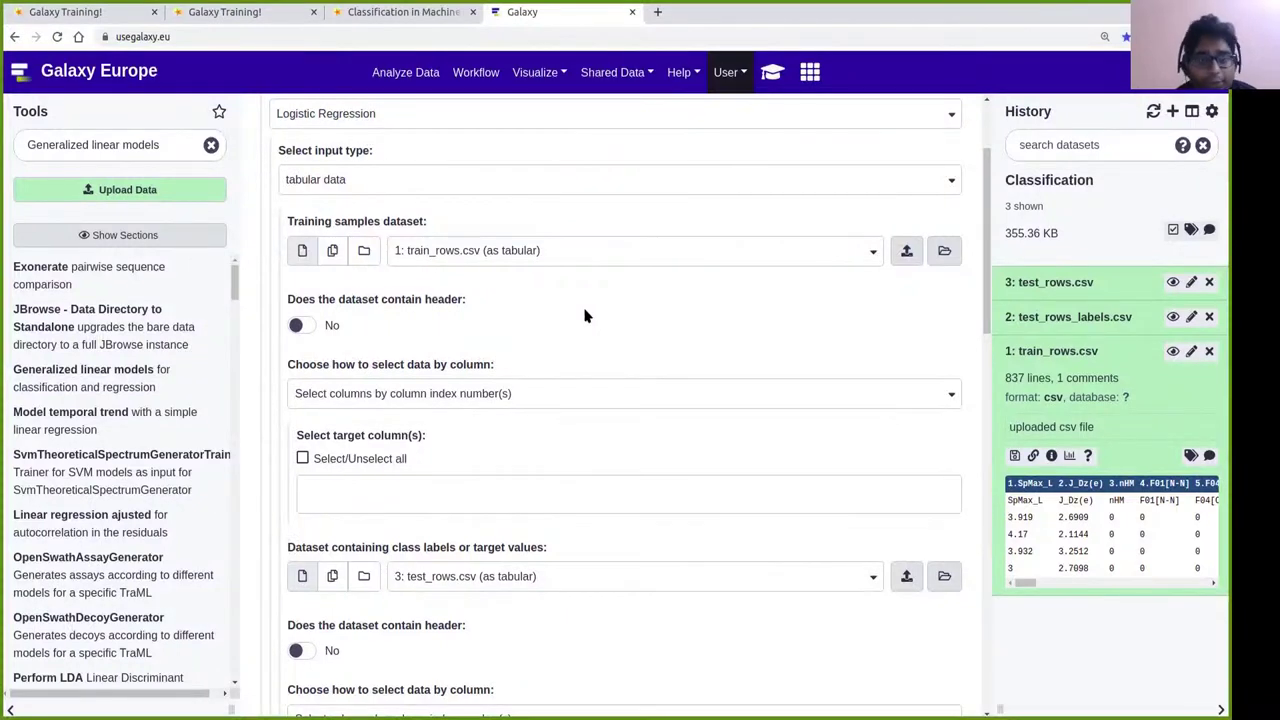
click(304, 328)
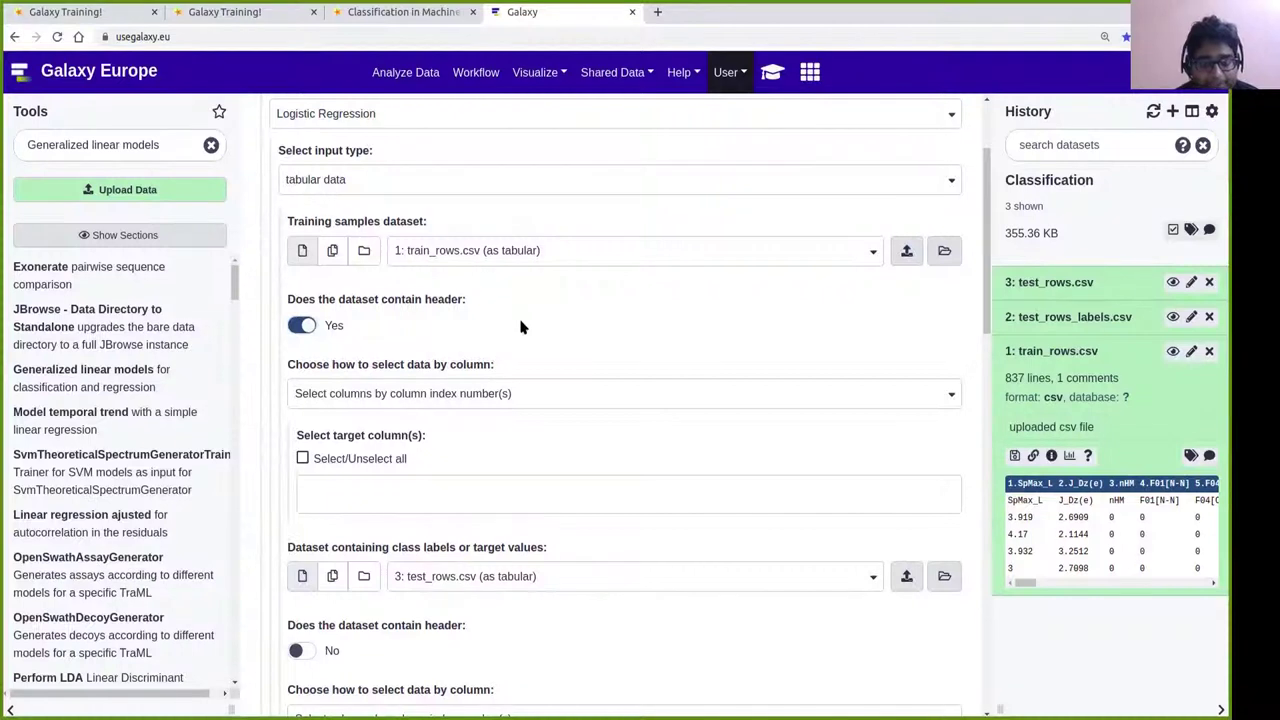
Review the available options for selecting the training samples data by column, keeping the current choice.
scroll(534, 314, down, 1)
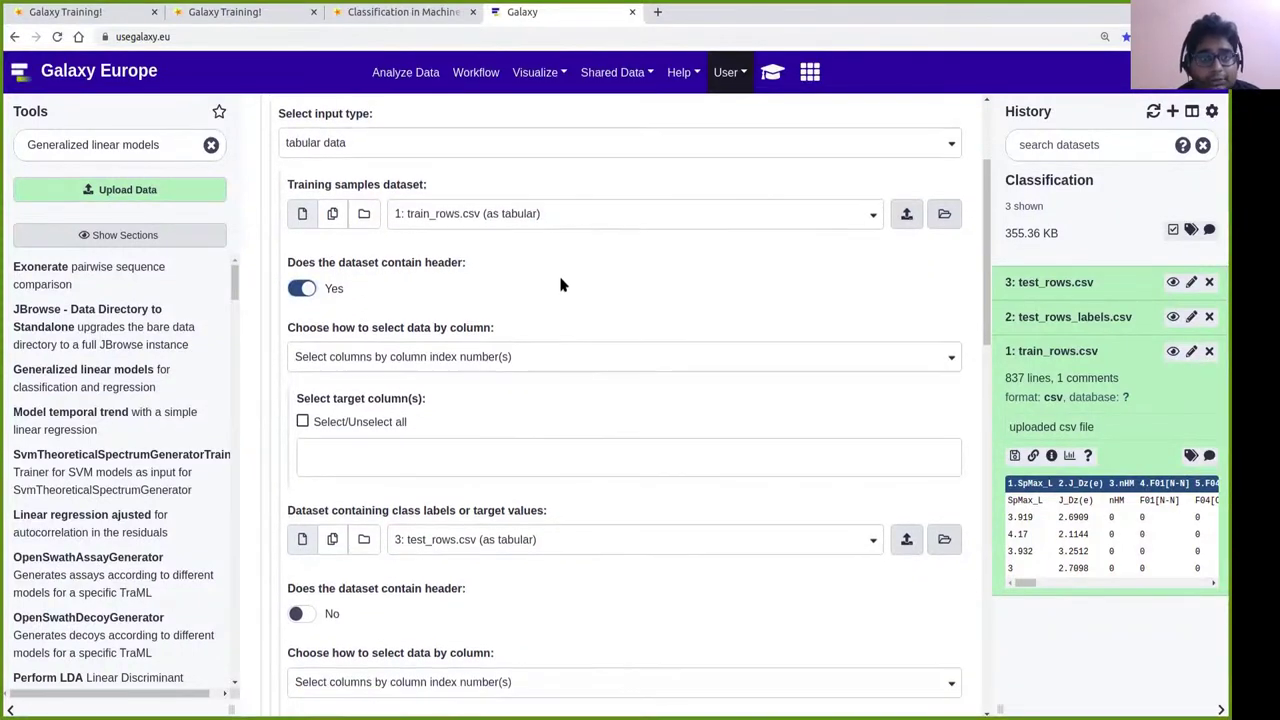
scroll(506, 368, up, 1)
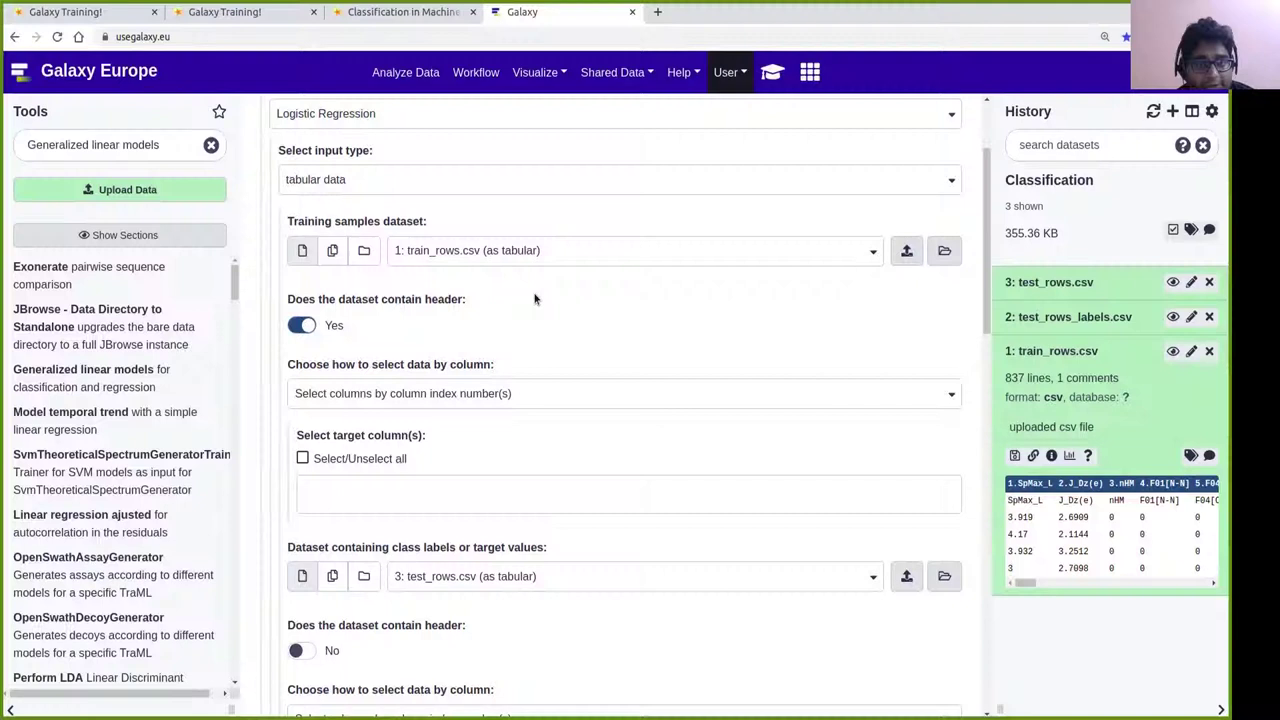
scroll(536, 292, down, 1)
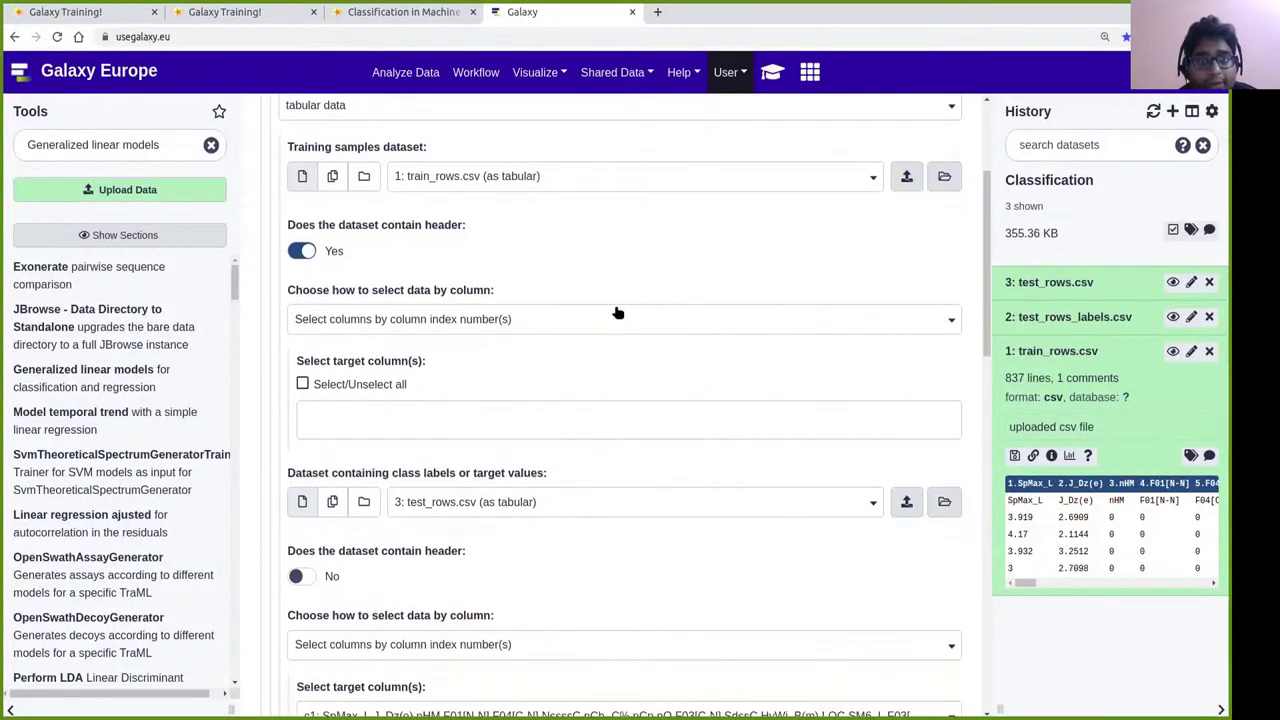
click(521, 318)
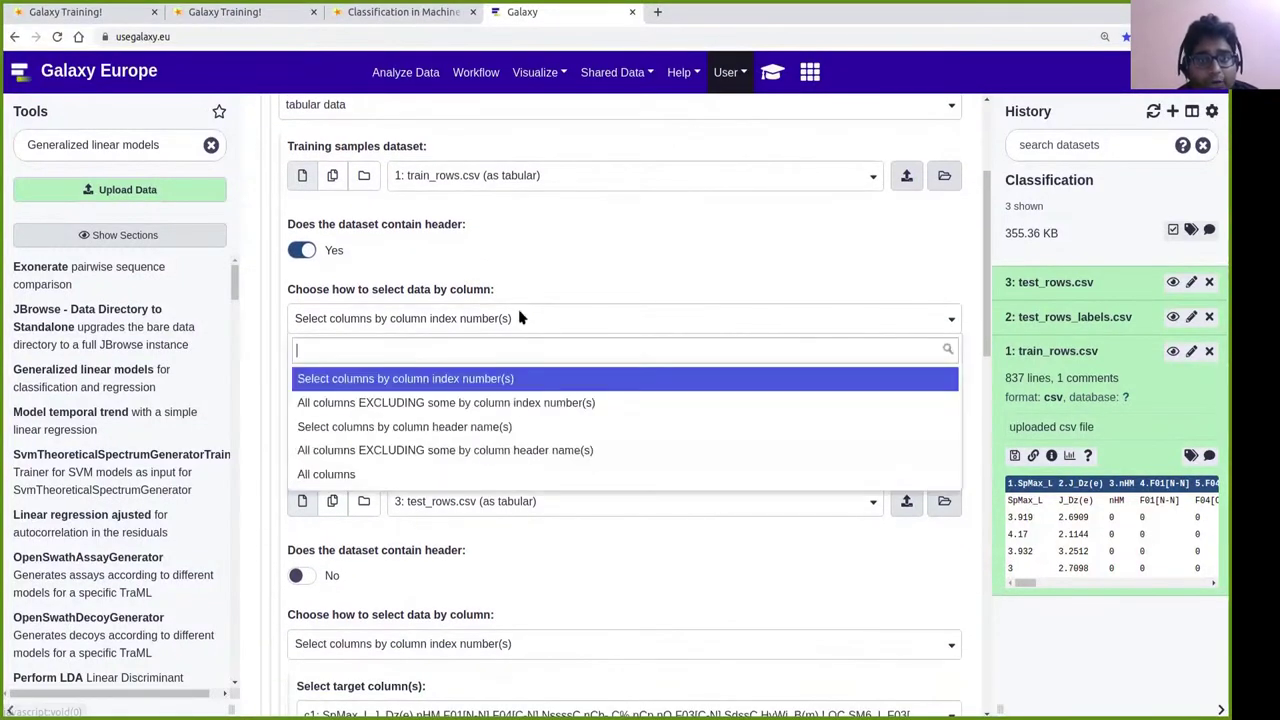
click(560, 244)
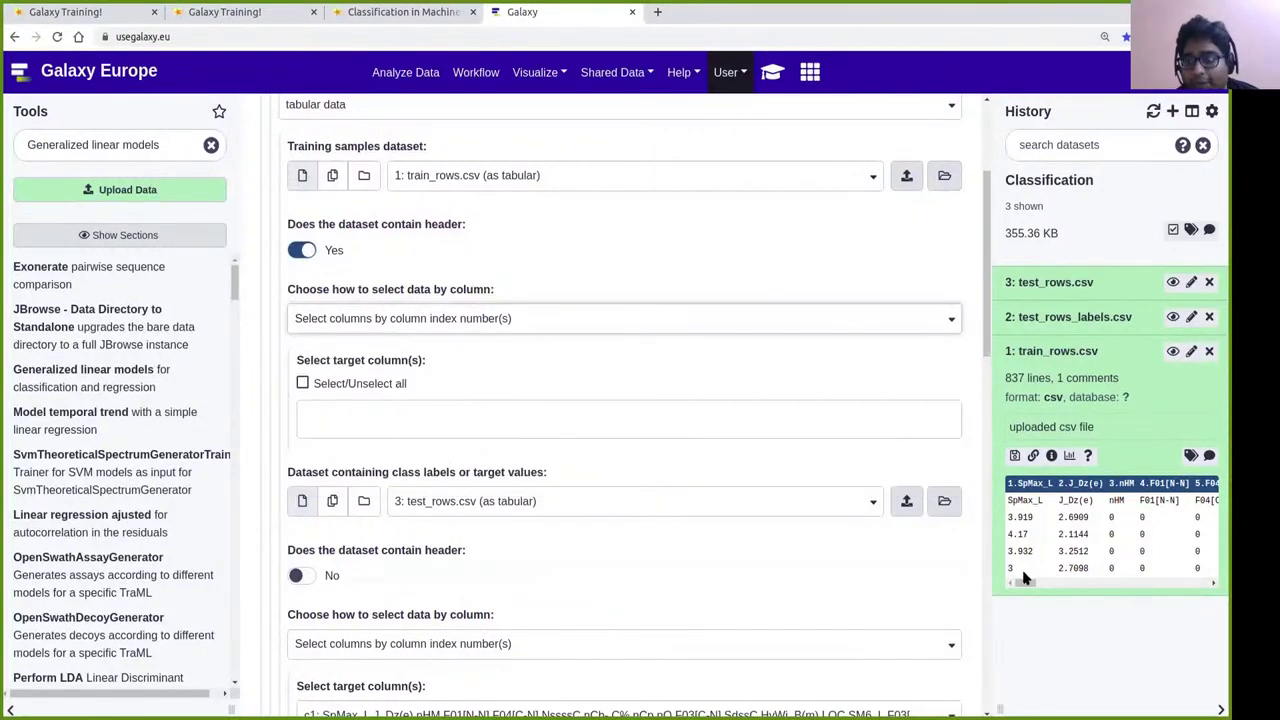
Check the last column in the train_rows.csv preview and select training data as All columns EXCLUDING some by column header name(s), with header name Class.
drag(1024, 585, 1200, 586)
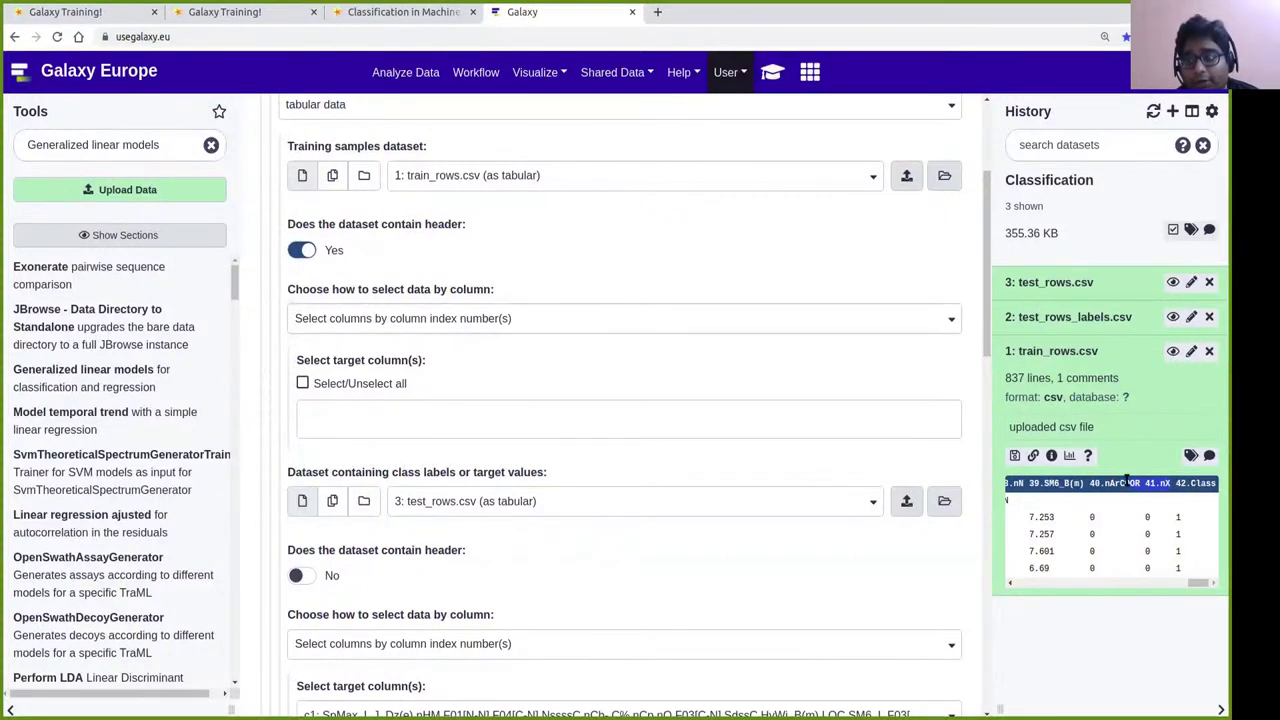
drag(1178, 485, 1214, 486)
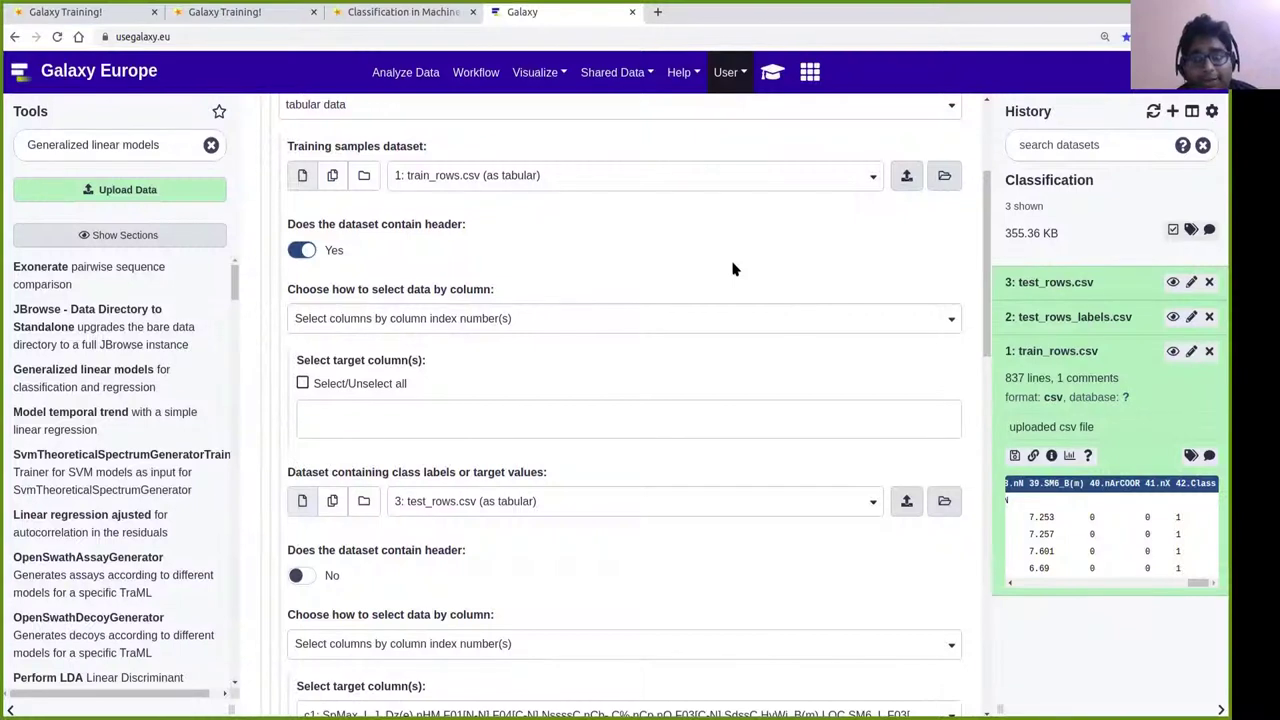
click(524, 316)
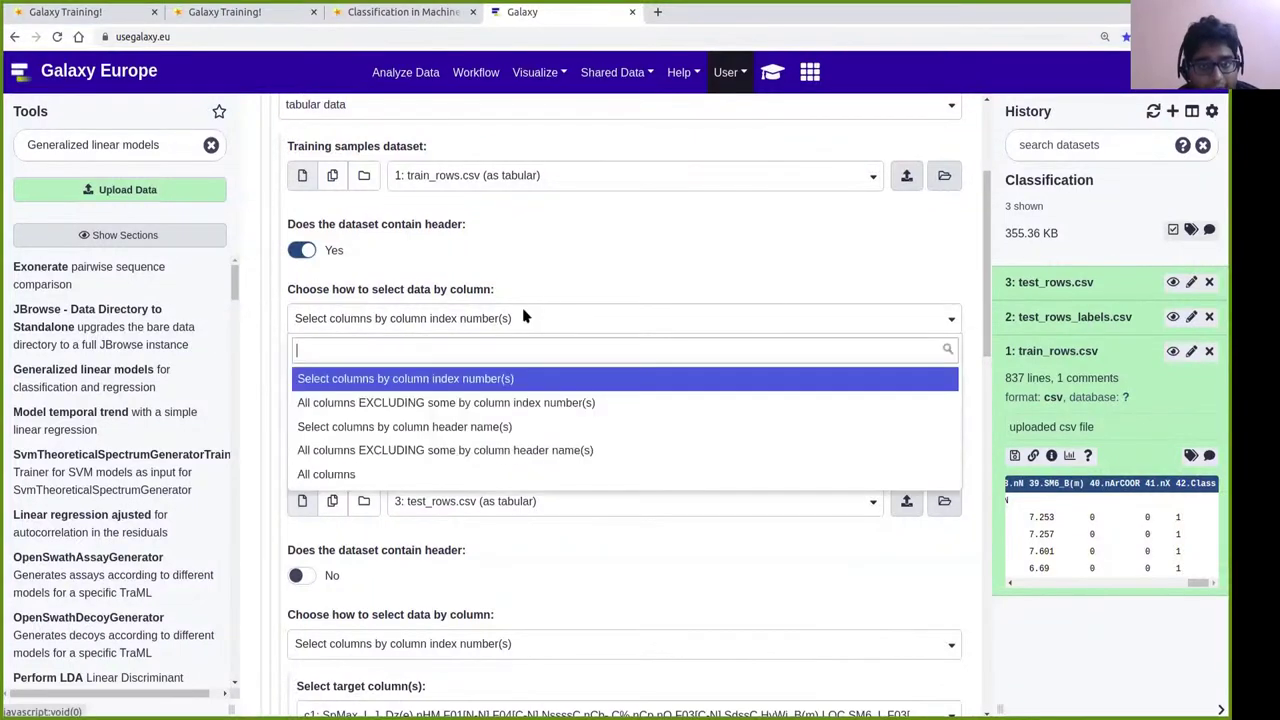
click(463, 452)
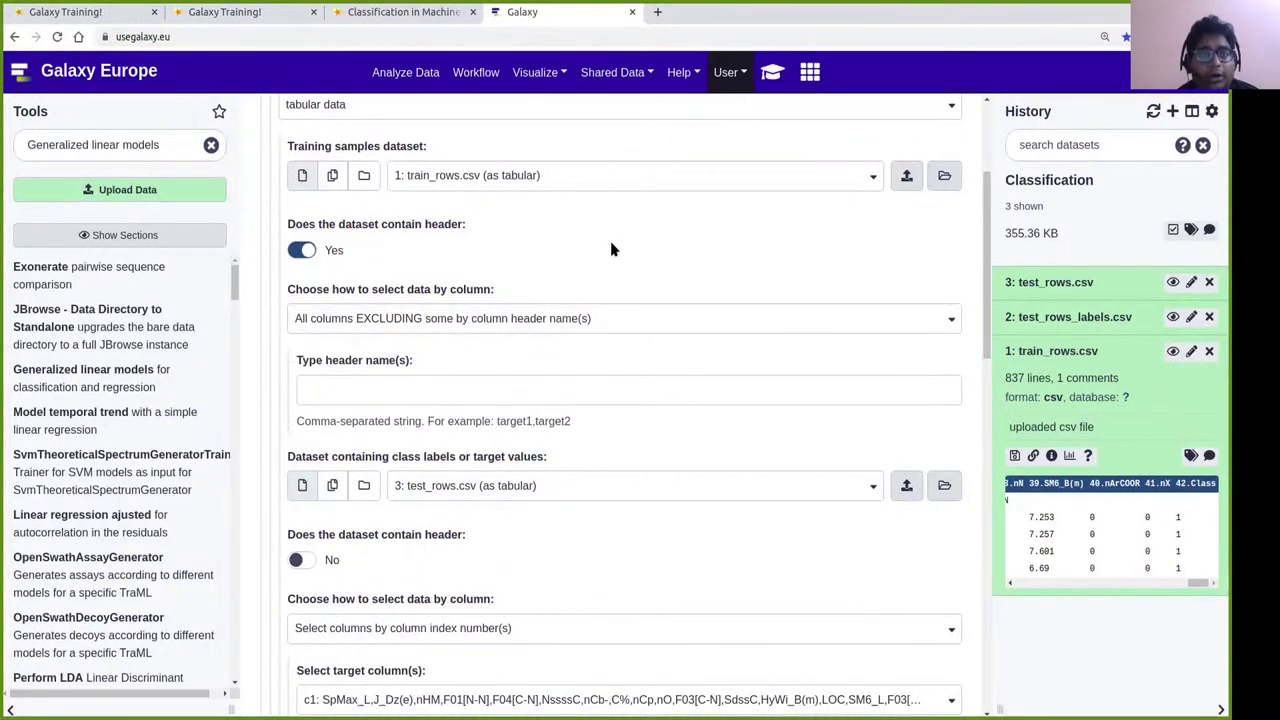
click(450, 392)
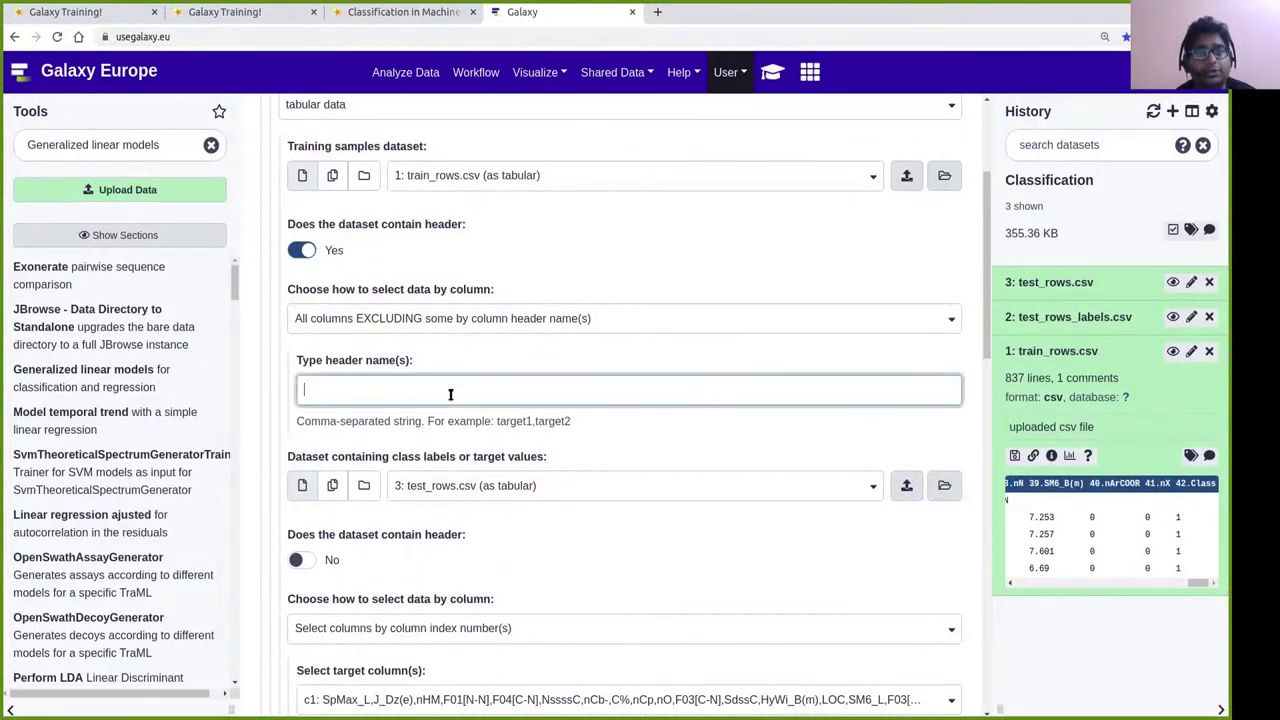
text(C)
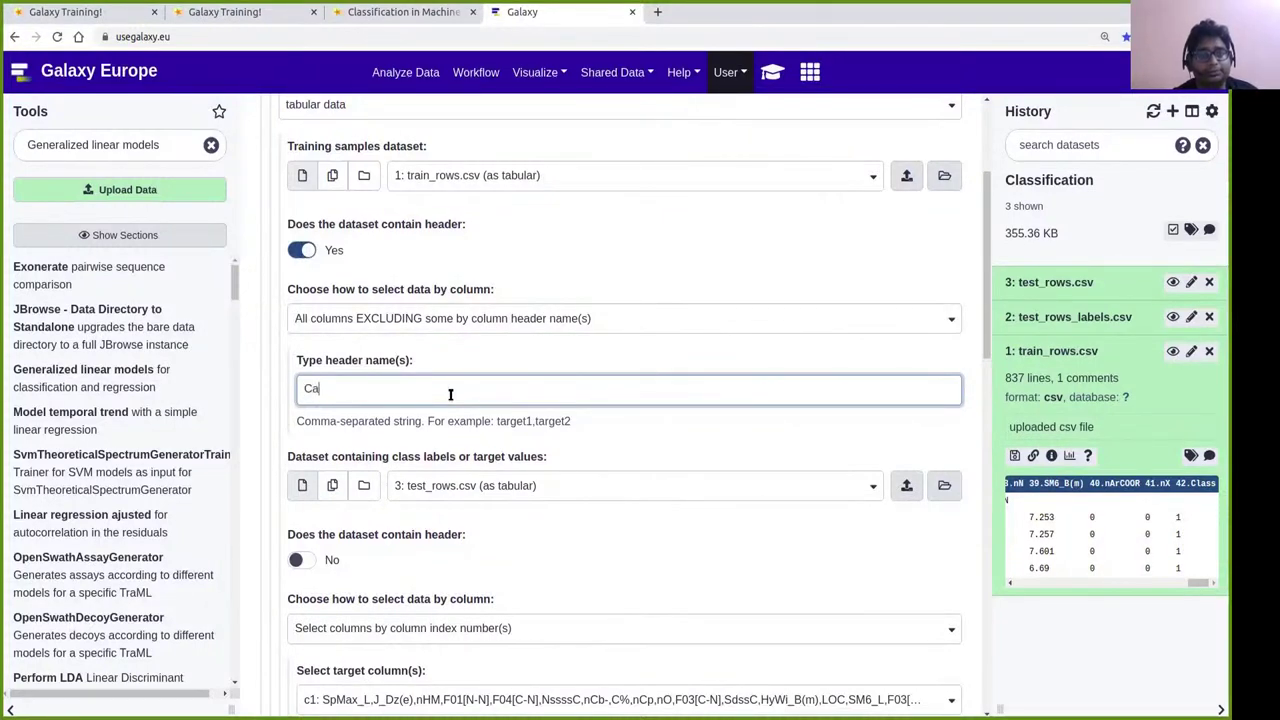
text(lass)
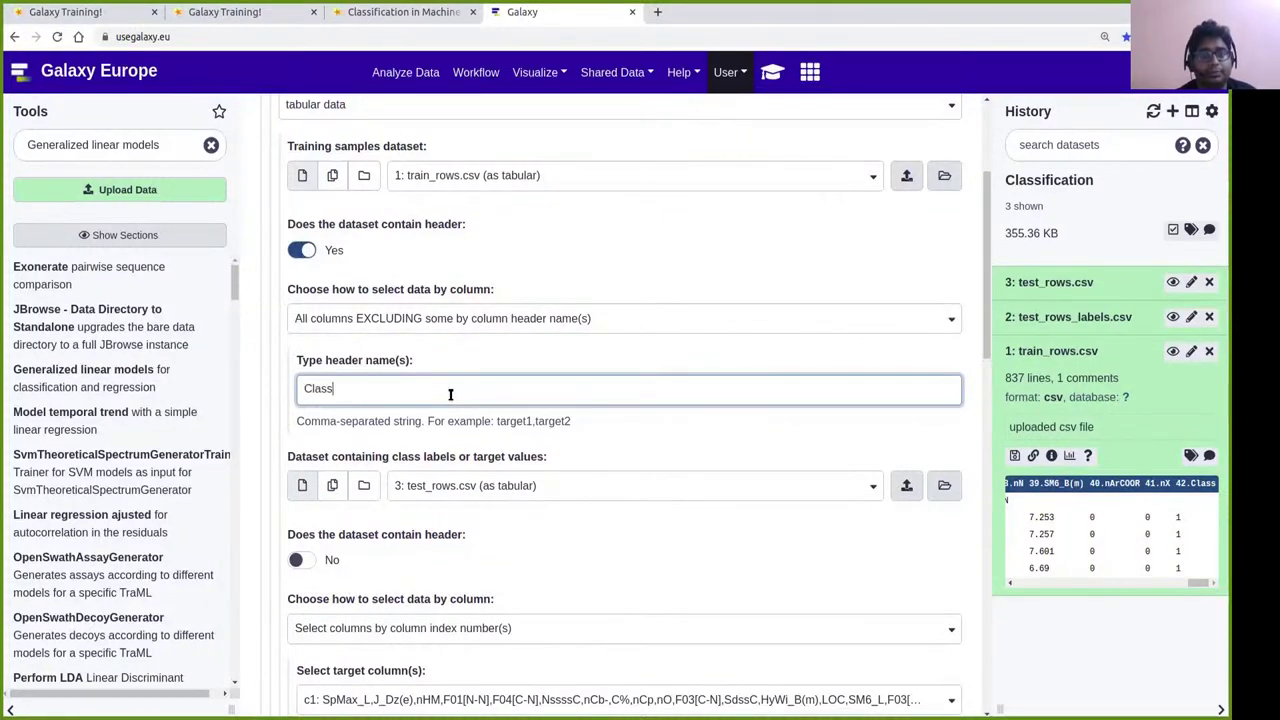
click(548, 260)
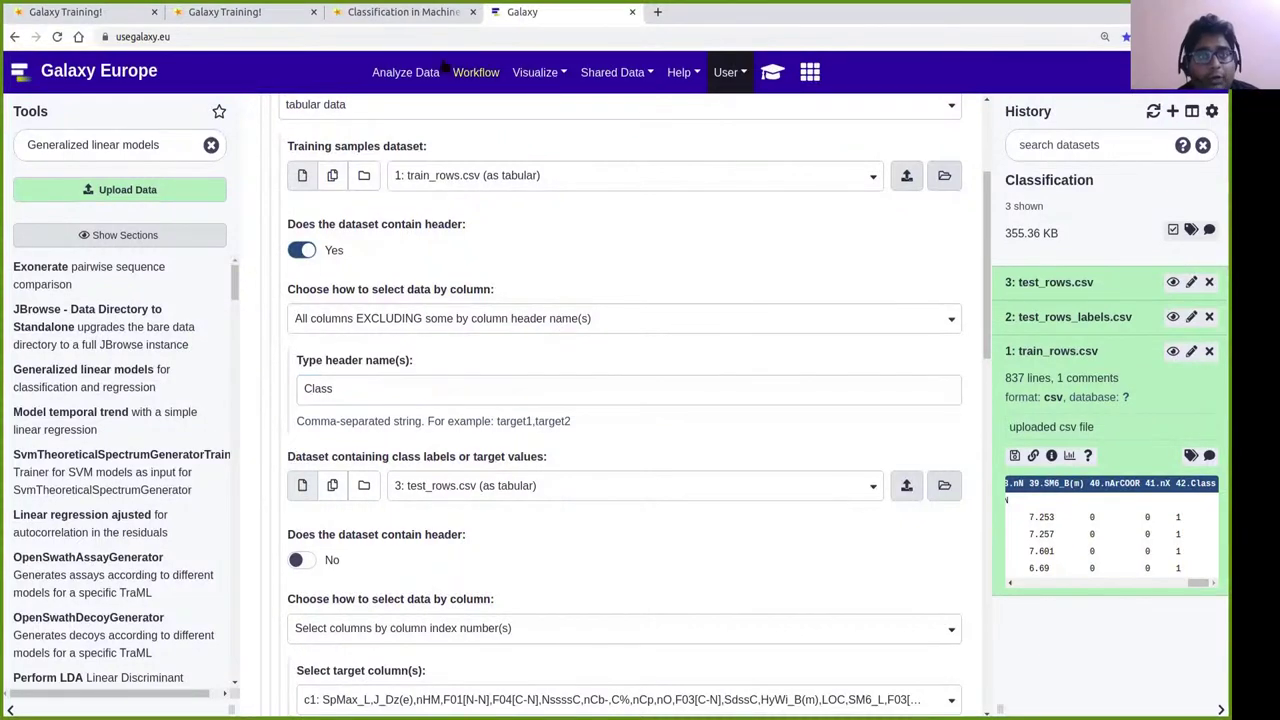
Review the tutorial's training samples dataset and header parameters for the logistic regression classifier, and return to the Galaxy tool form.
click(412, 13)
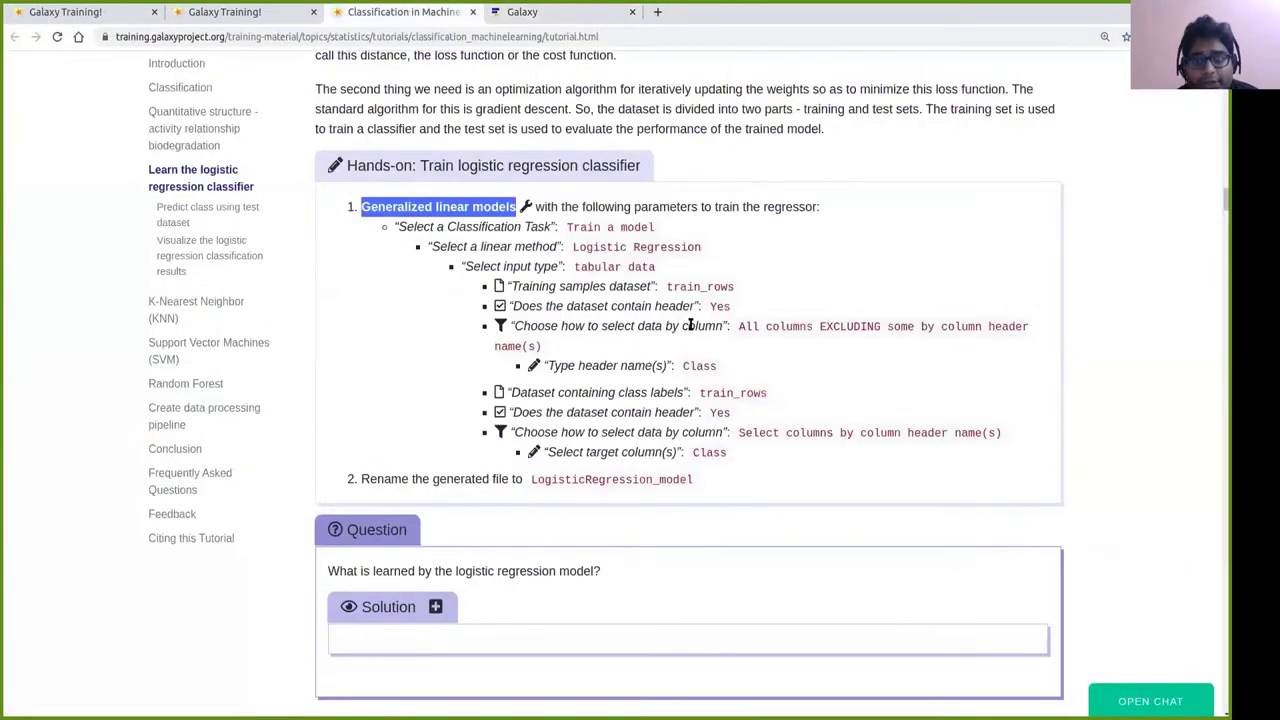
scroll(689, 325, down, 1)
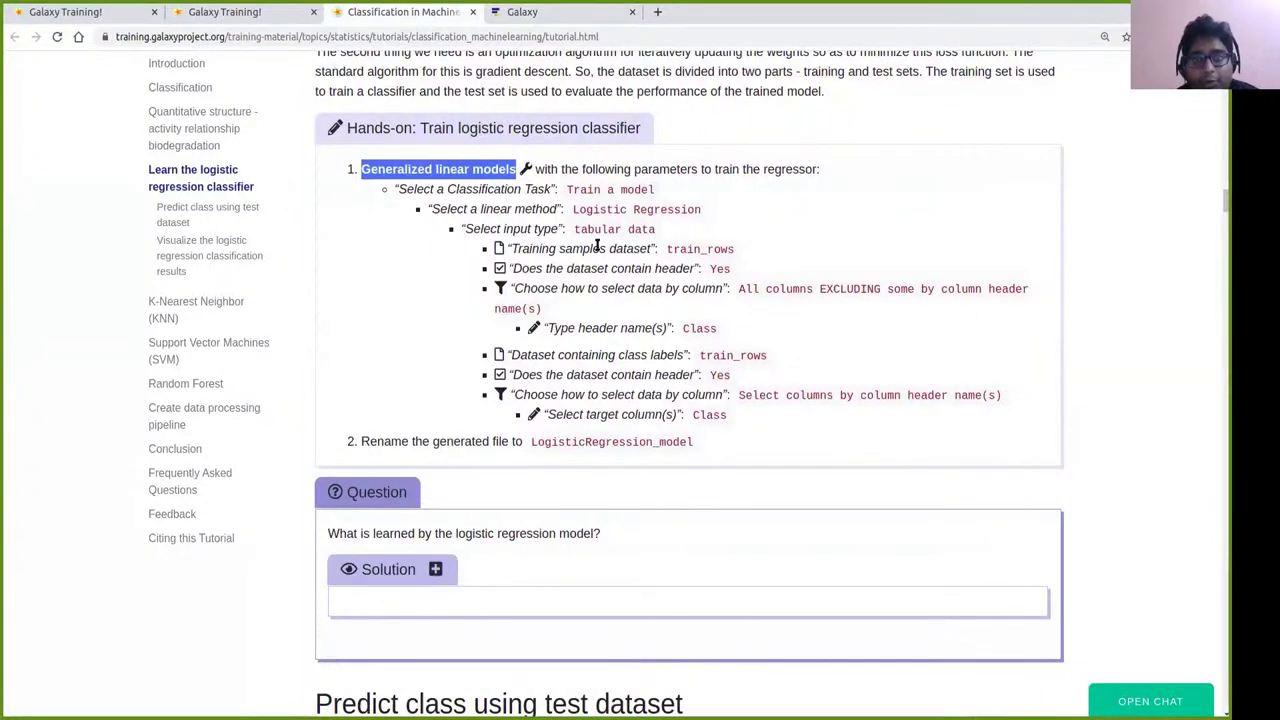
double_click(672, 250)
double_click(720, 268)
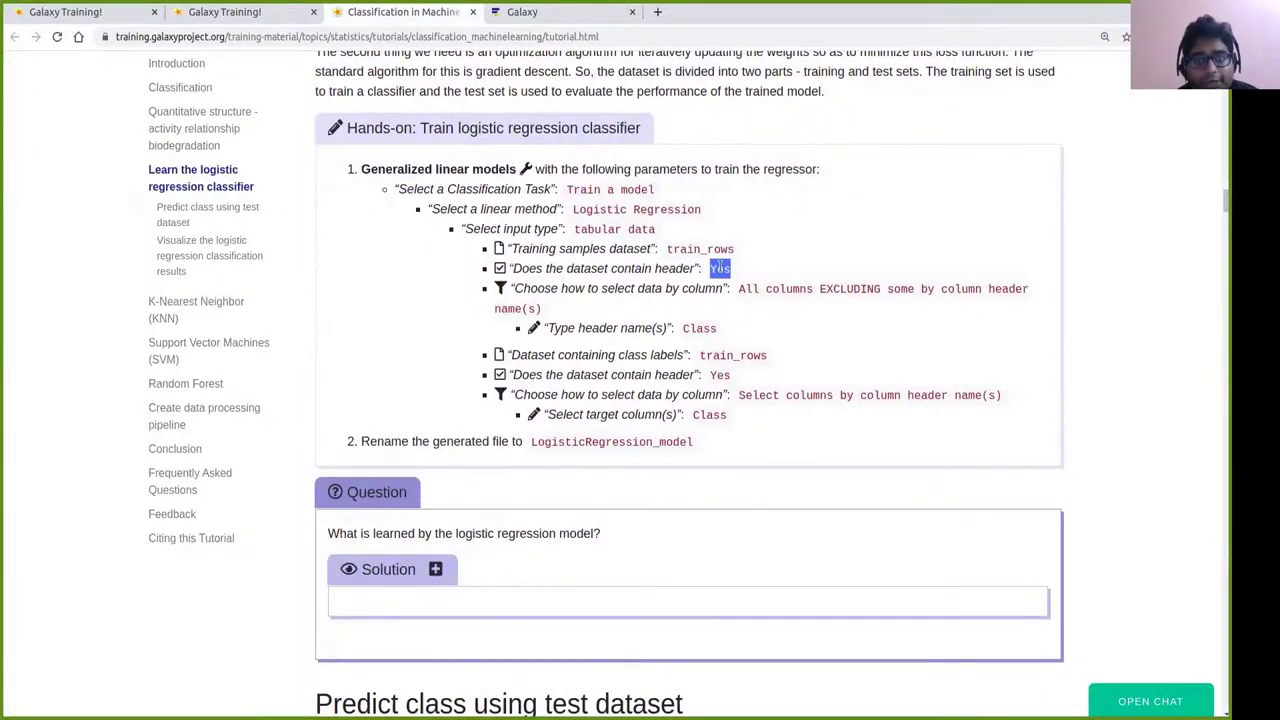
drag(580, 268, 648, 262)
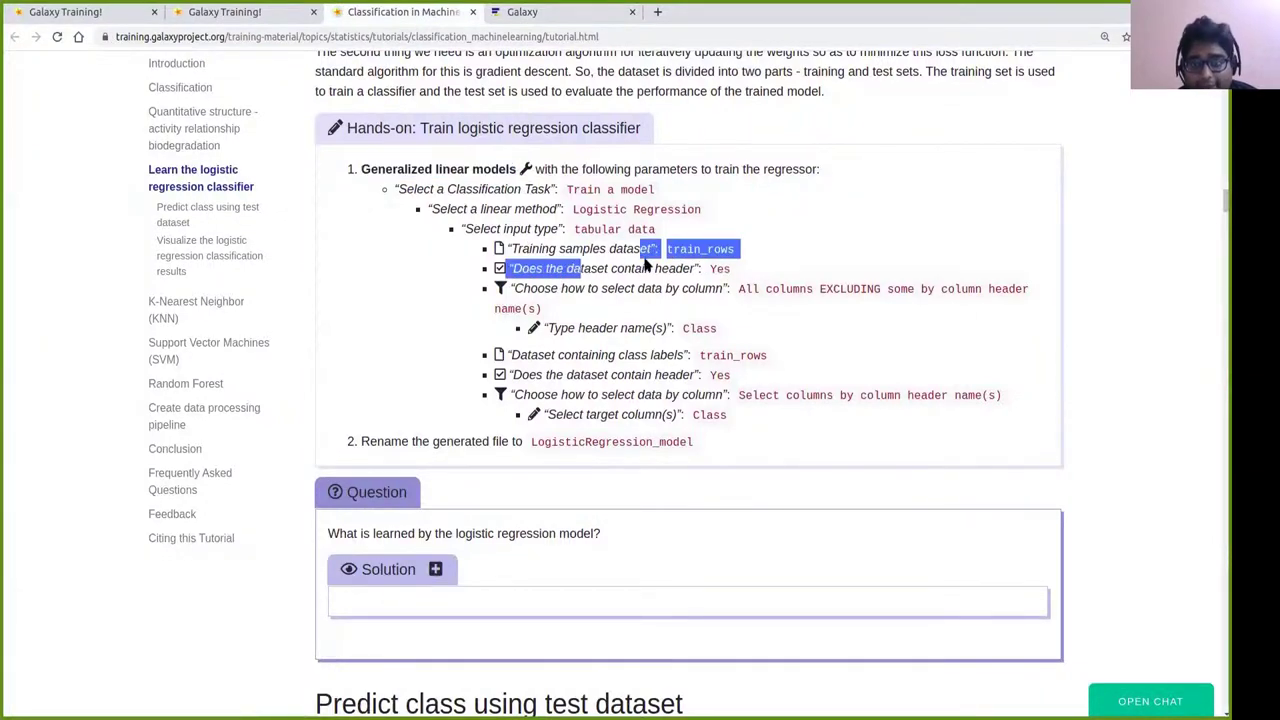
double_click(720, 268)
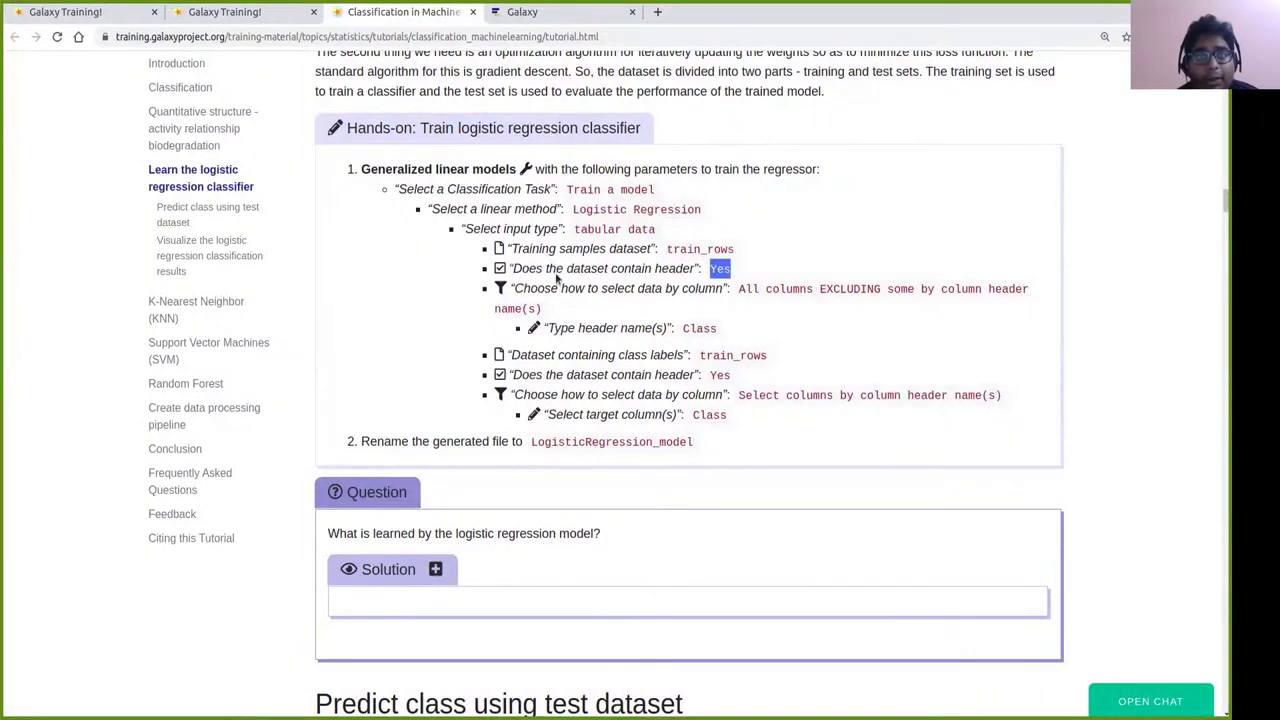
click(556, 20)
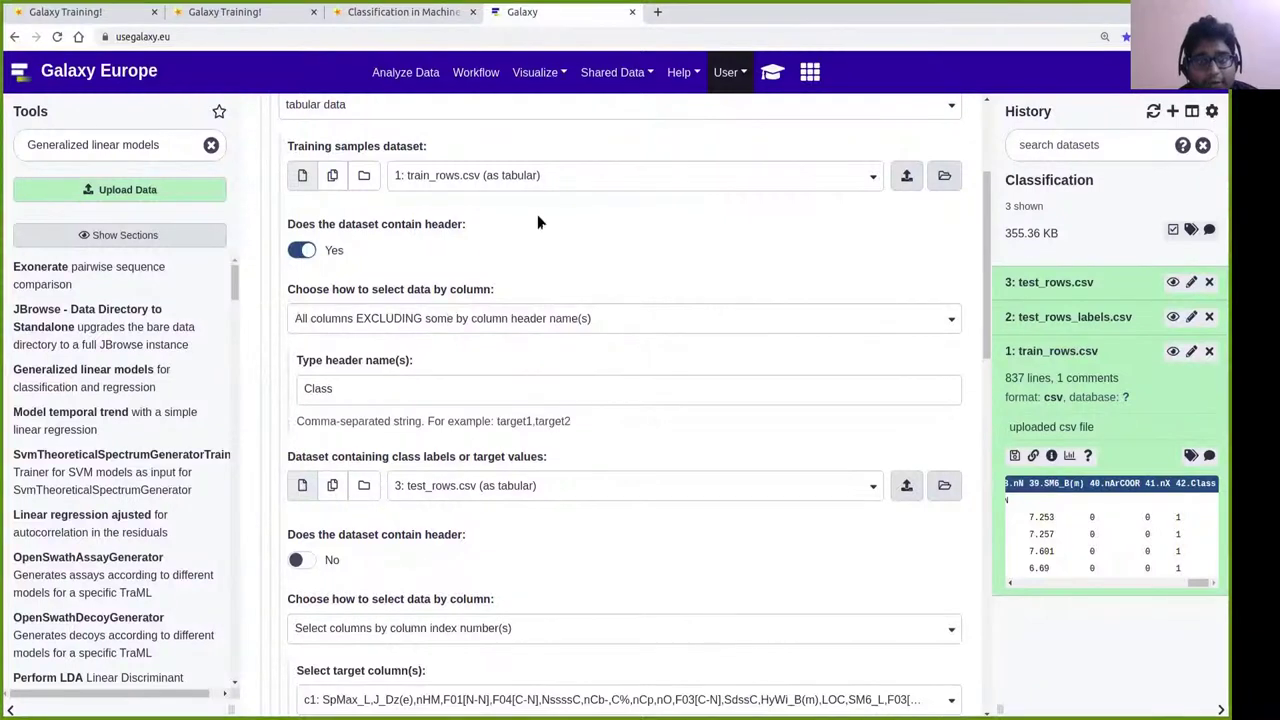
Choose train_rows.csv as the dataset containing class labels or target values and set its header option to Yes.
scroll(550, 238, down, 1)
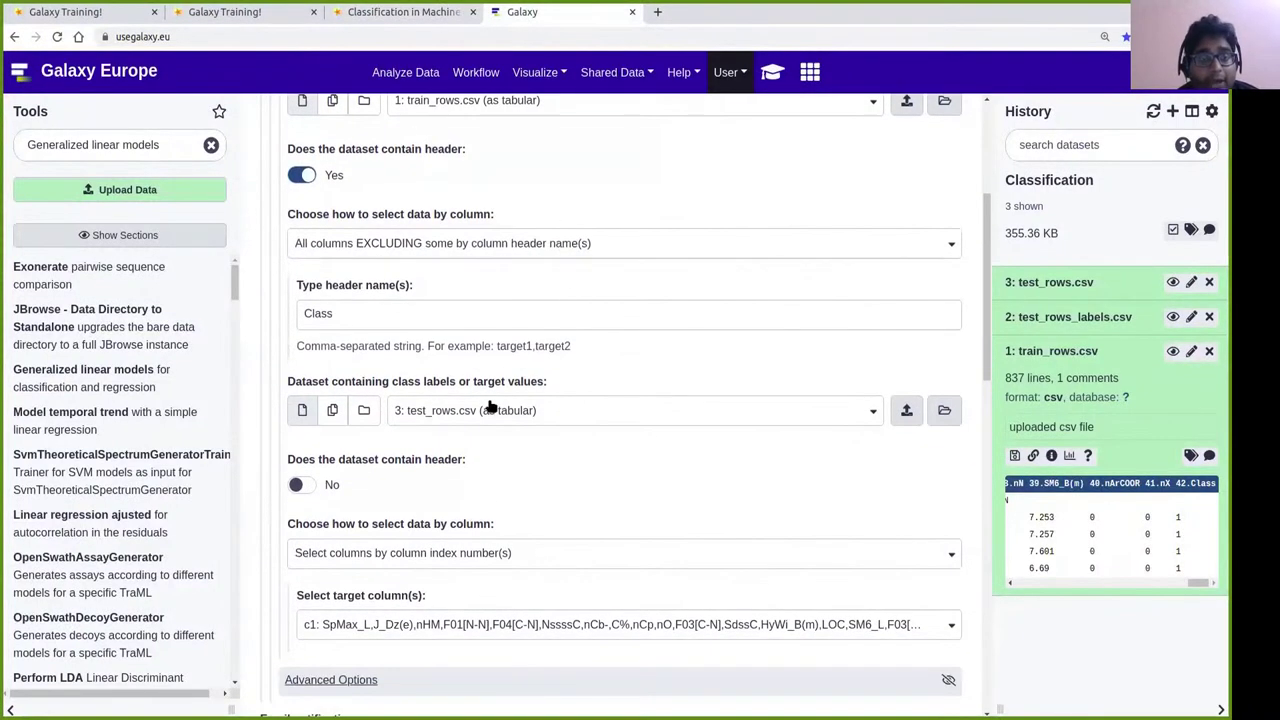
drag(287, 382, 570, 388)
click(580, 380)
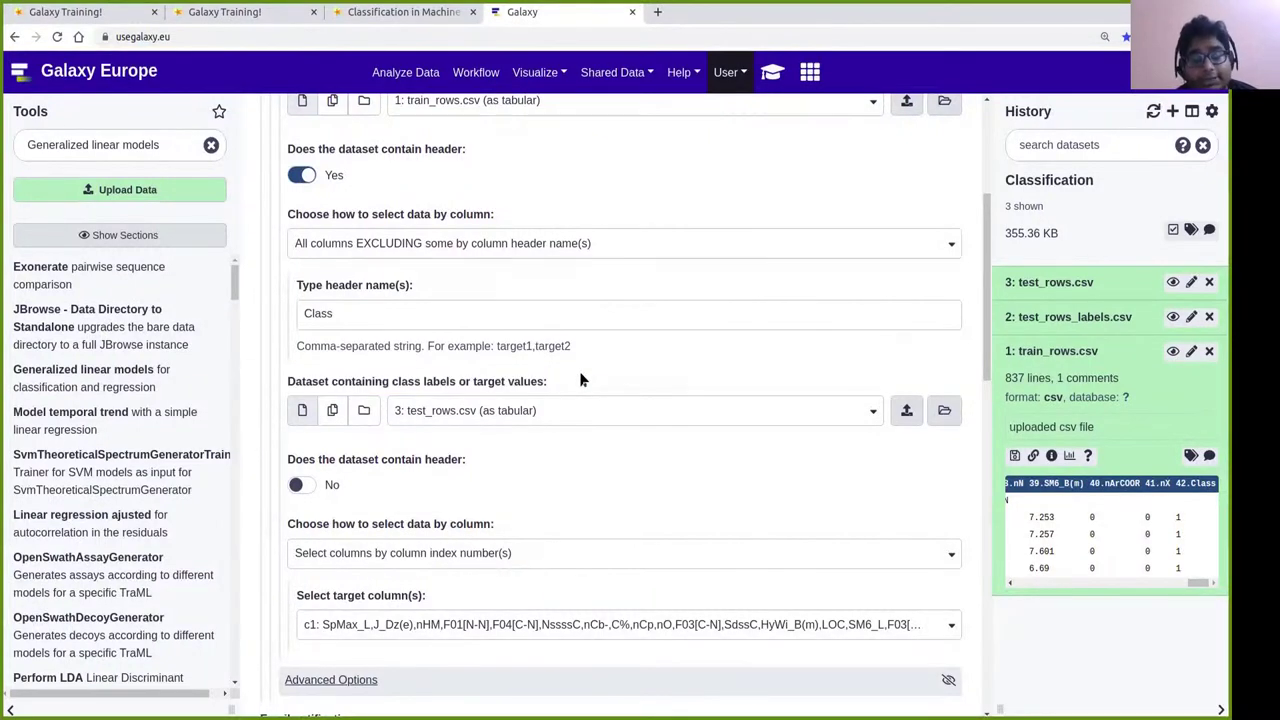
click(481, 413)
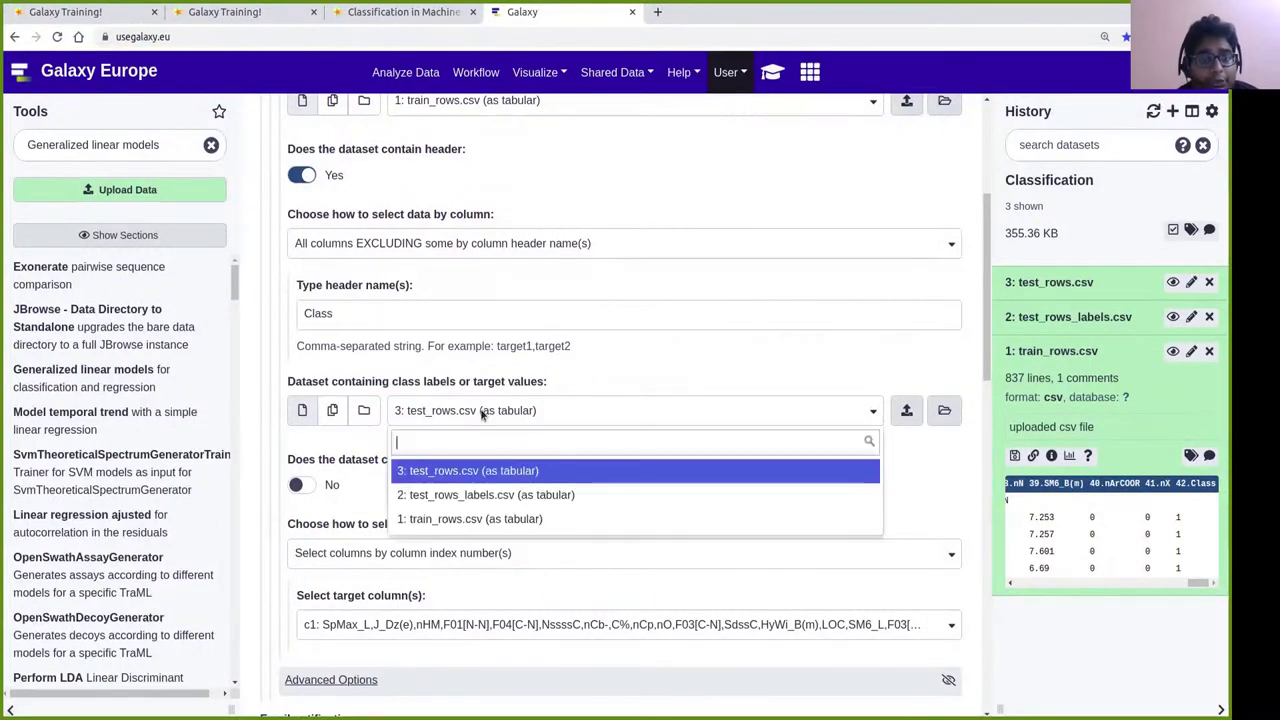
click(462, 518)
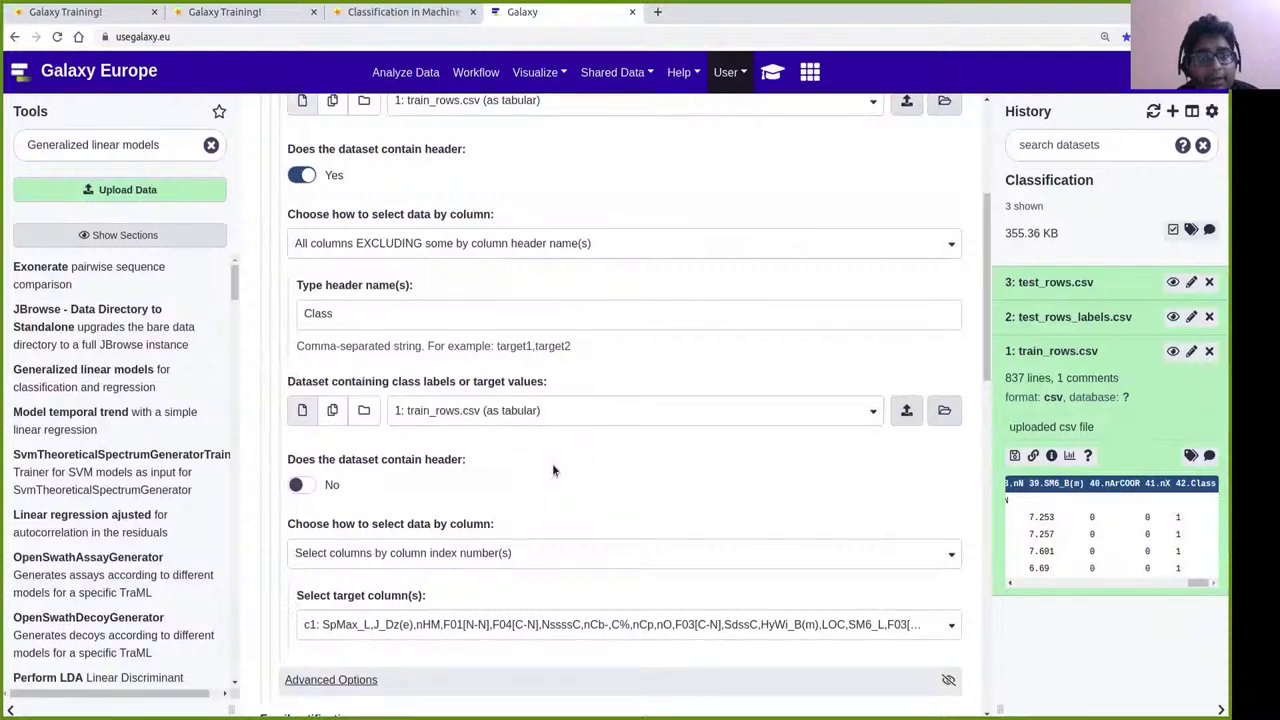
click(300, 484)
Set the class labels dataset to Select columns by column header name(s), with Class as the header name.
scroll(528, 467, down, 1)
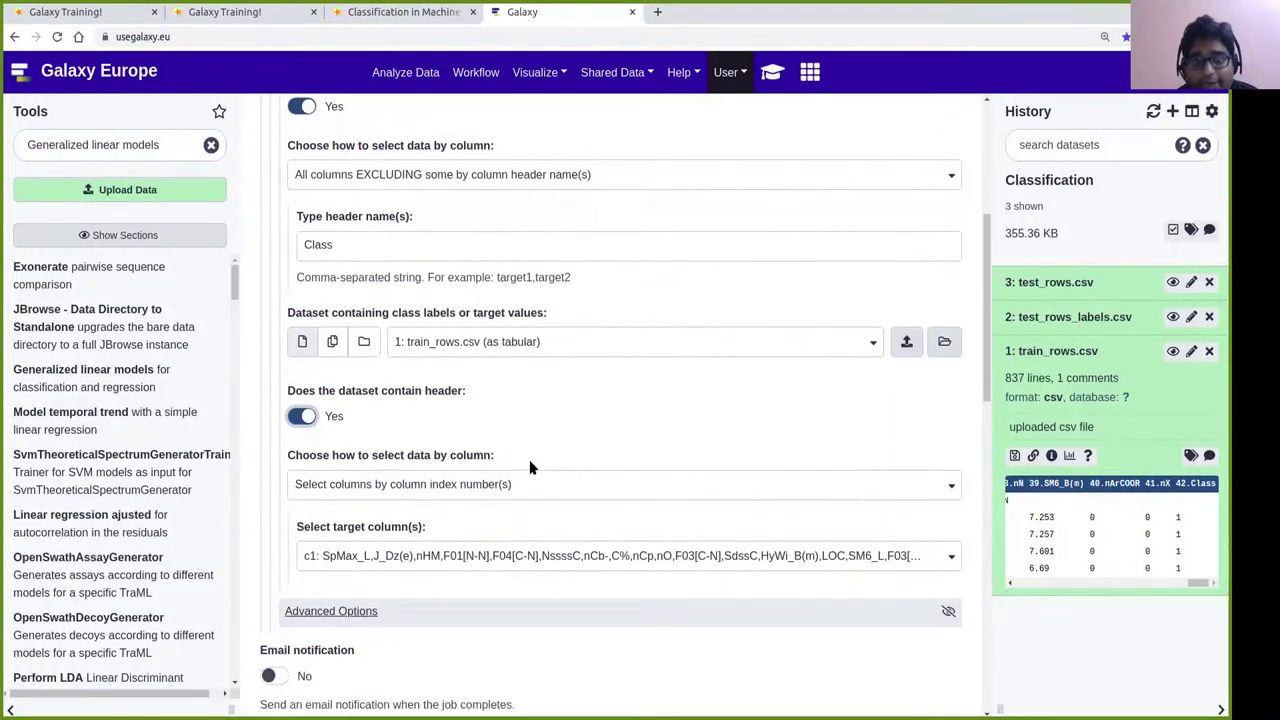
scroll(608, 380, down, 1)
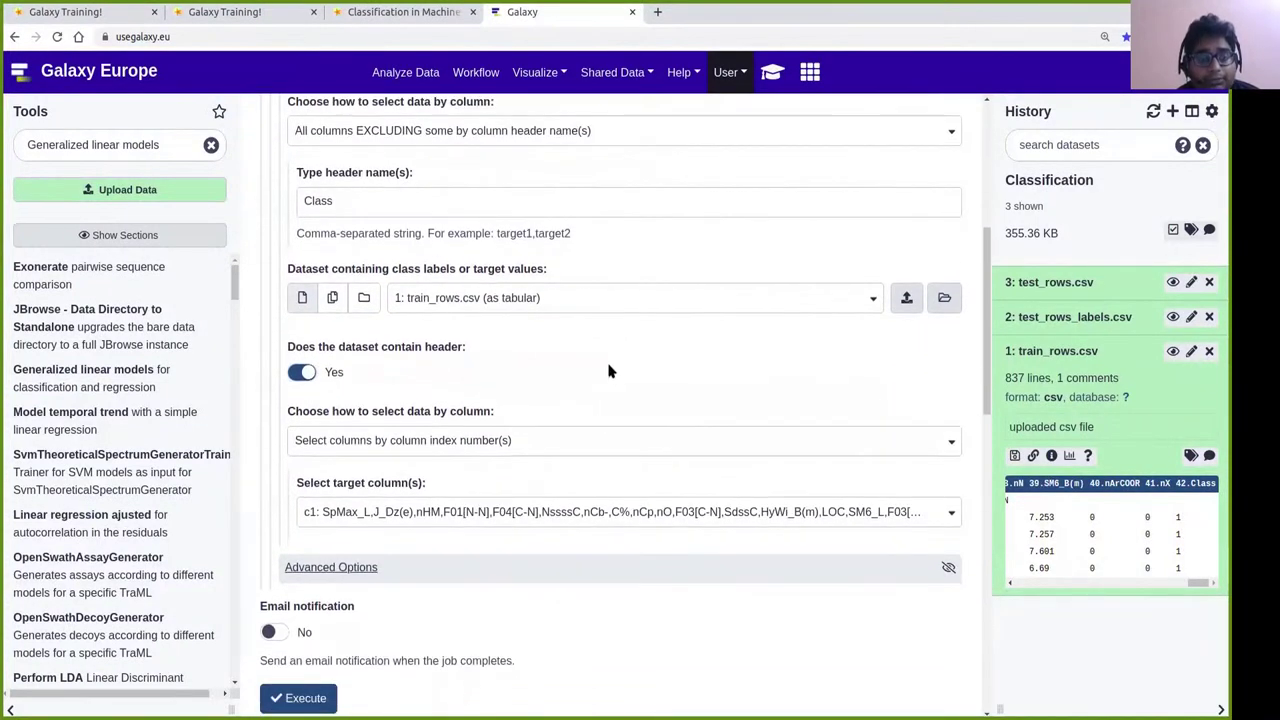
click(478, 443)
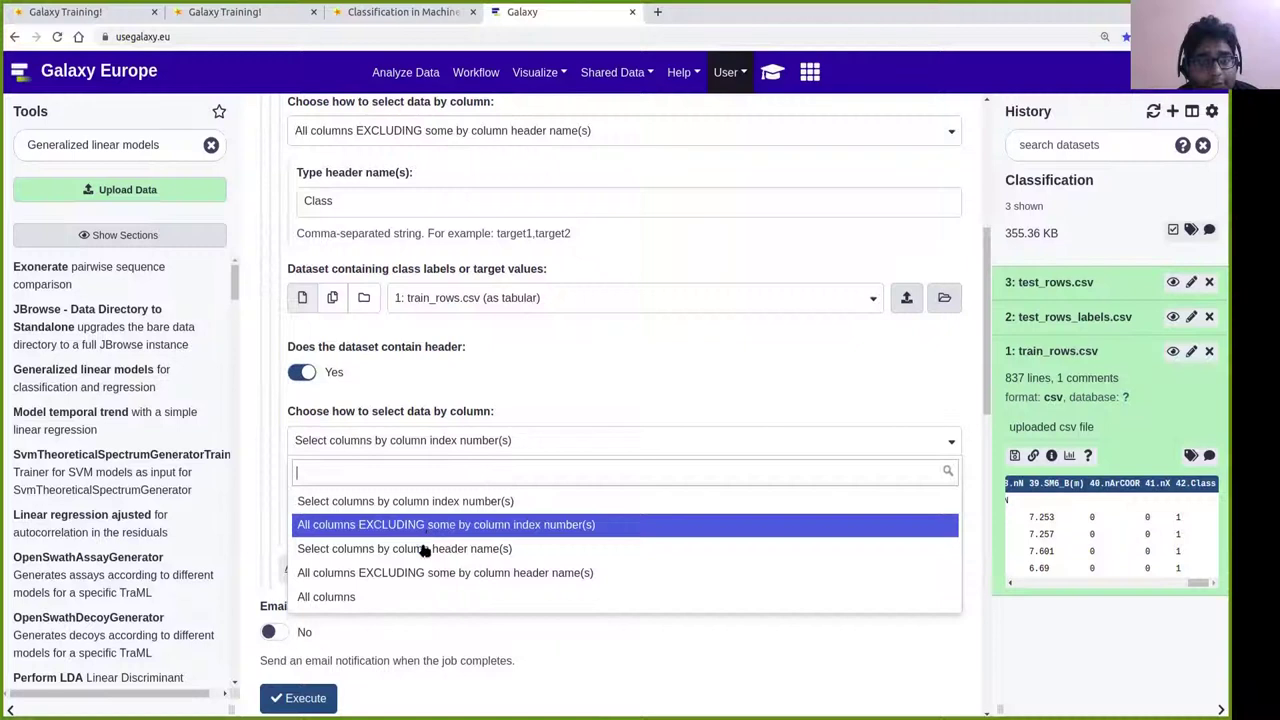
click(318, 549)
click(336, 513)
text(Class)
click(584, 362)
scroll(617, 351, down, 1)
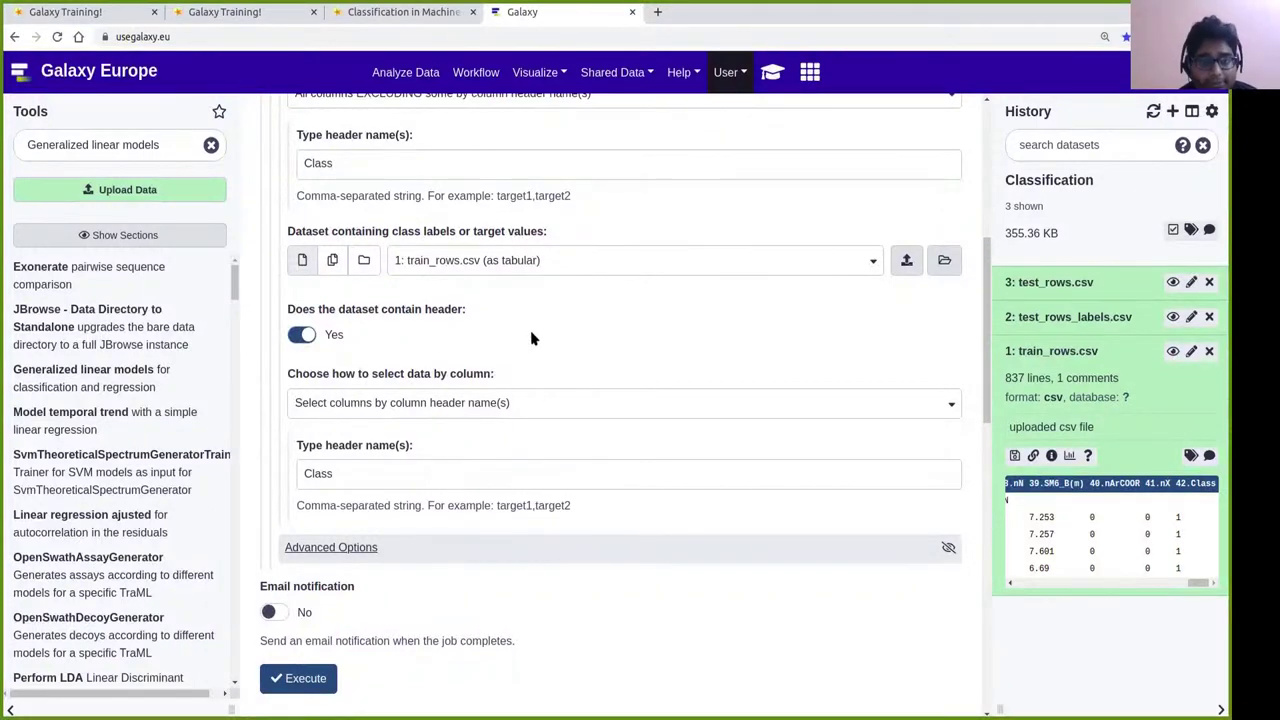
Check the settings against the tutorial and execute the Generalized linear models tool, collapsing the train_rows.csv preview in the history.
click(352, 16)
scroll(563, 350, down, 1)
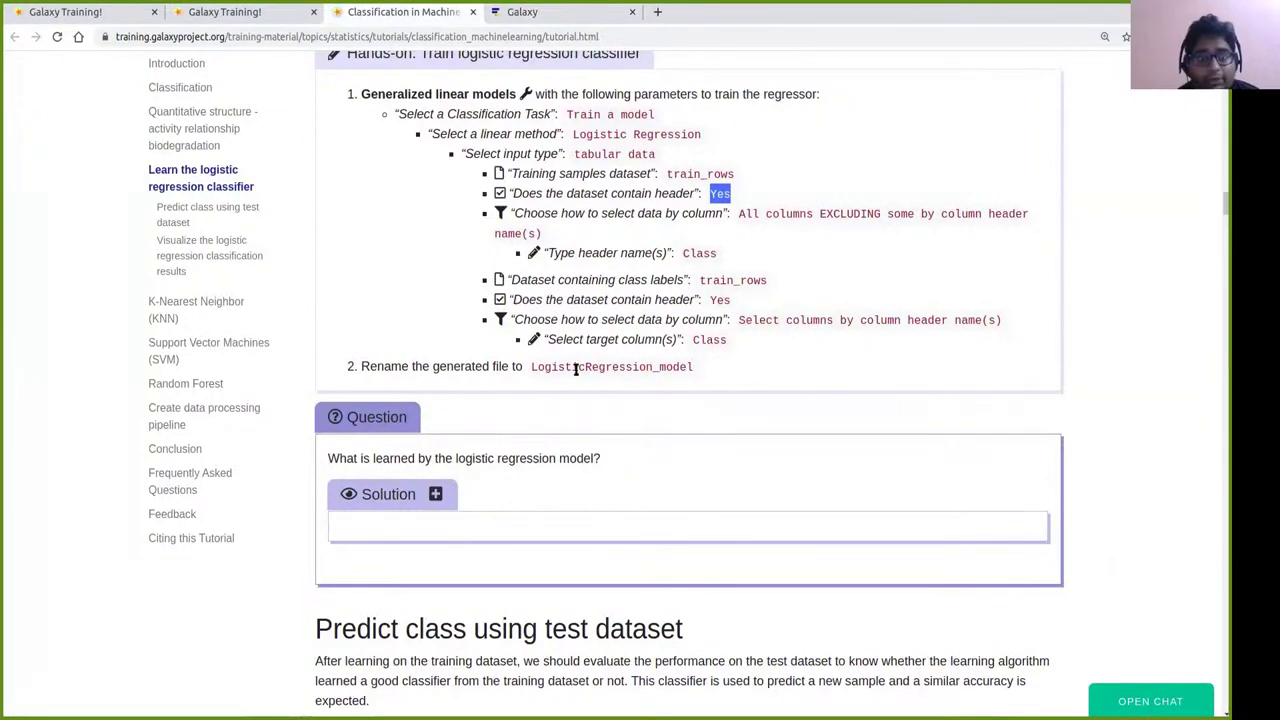
click(545, 15)
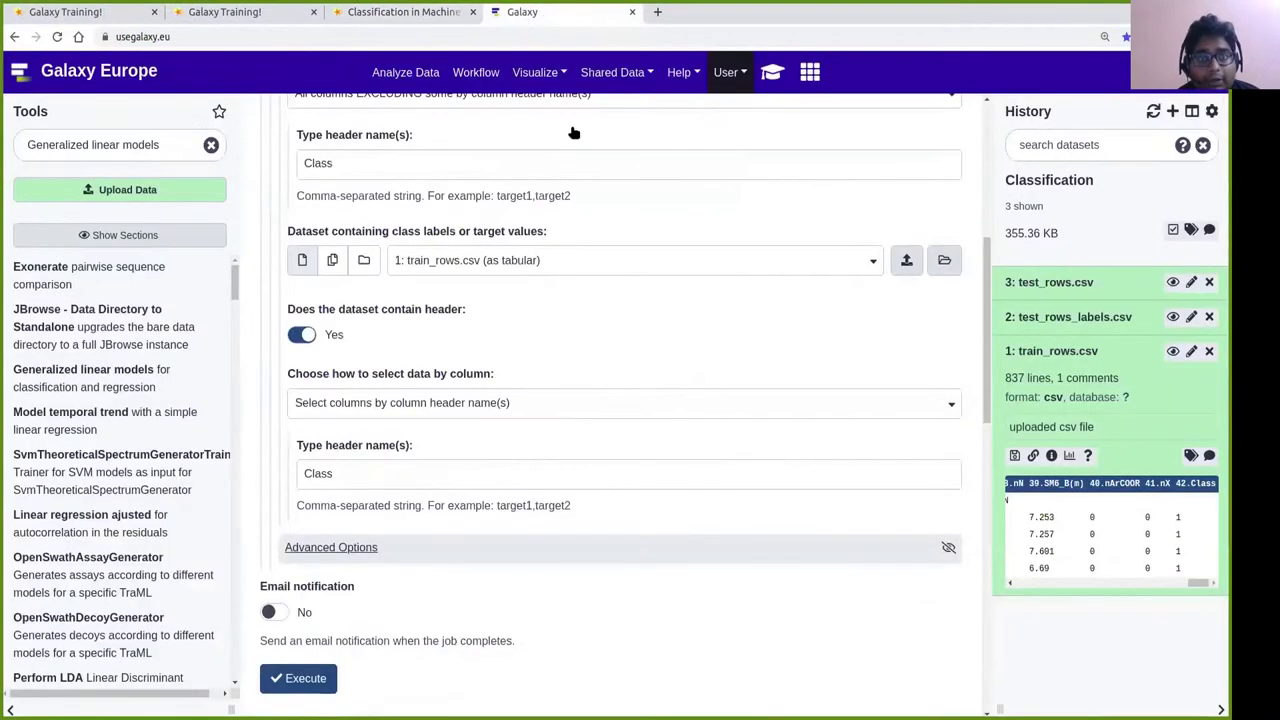
scroll(657, 366, down, 3)
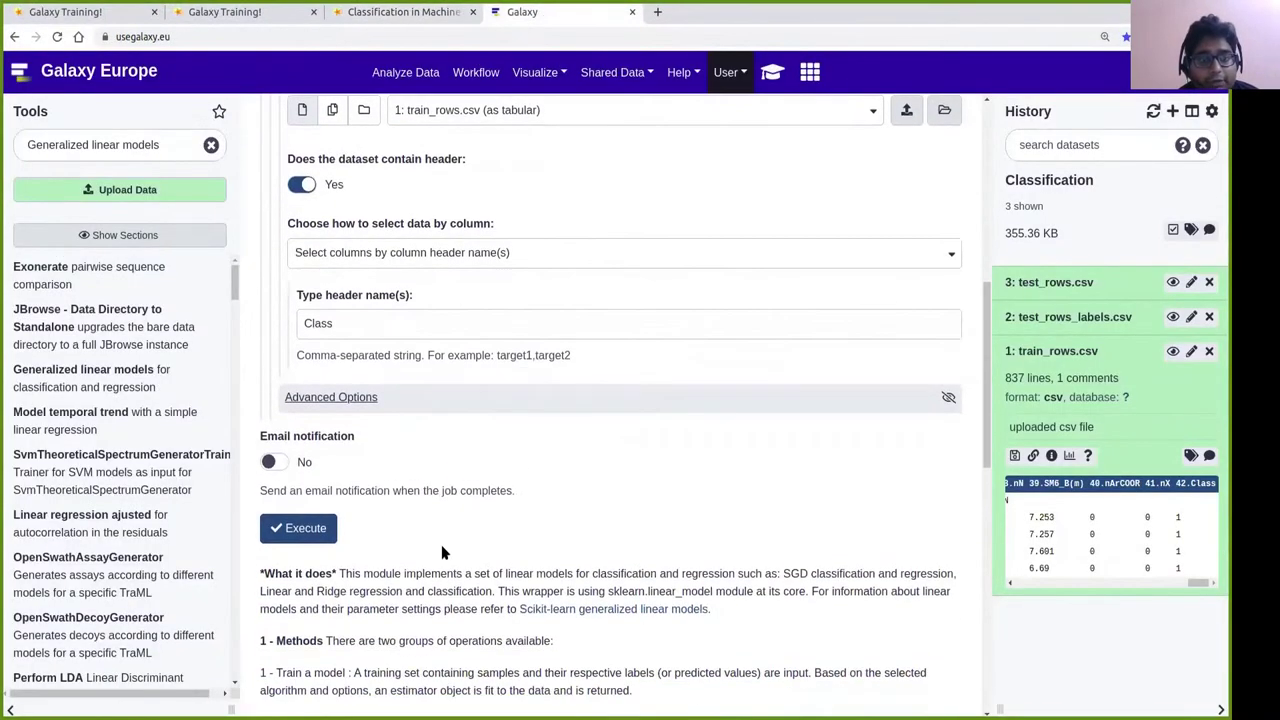
click(308, 533)
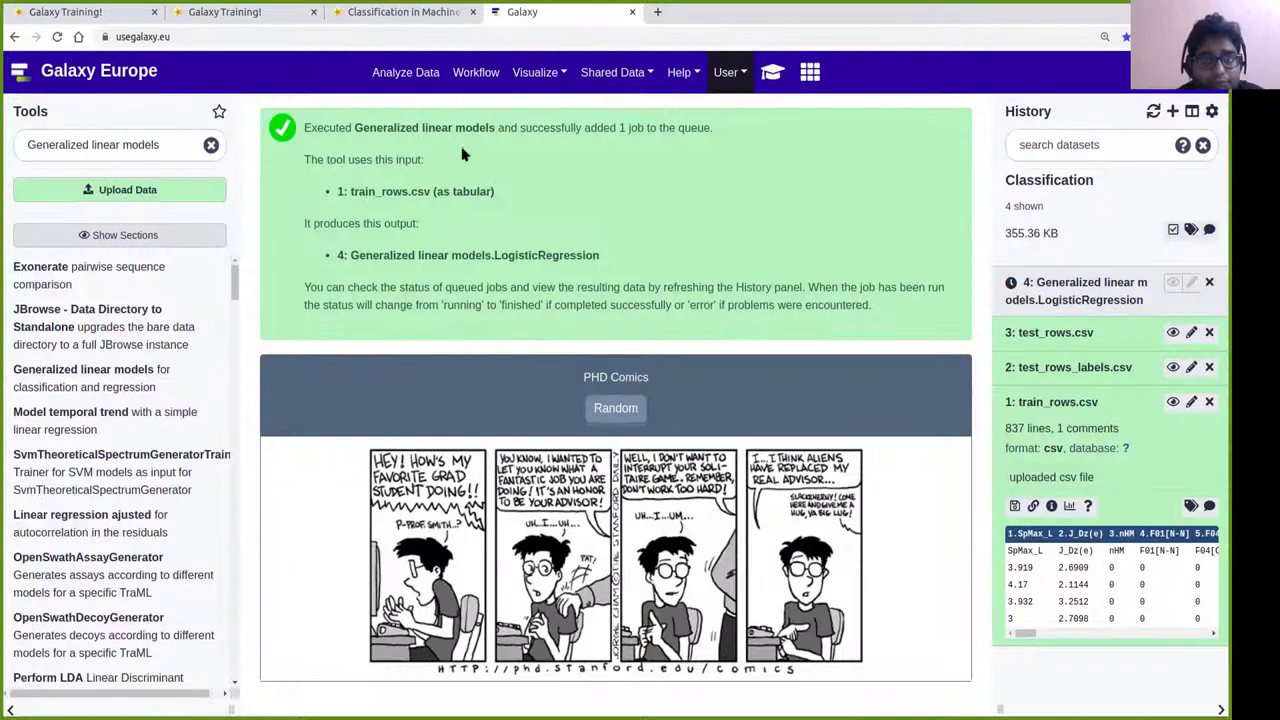
click(1036, 404)
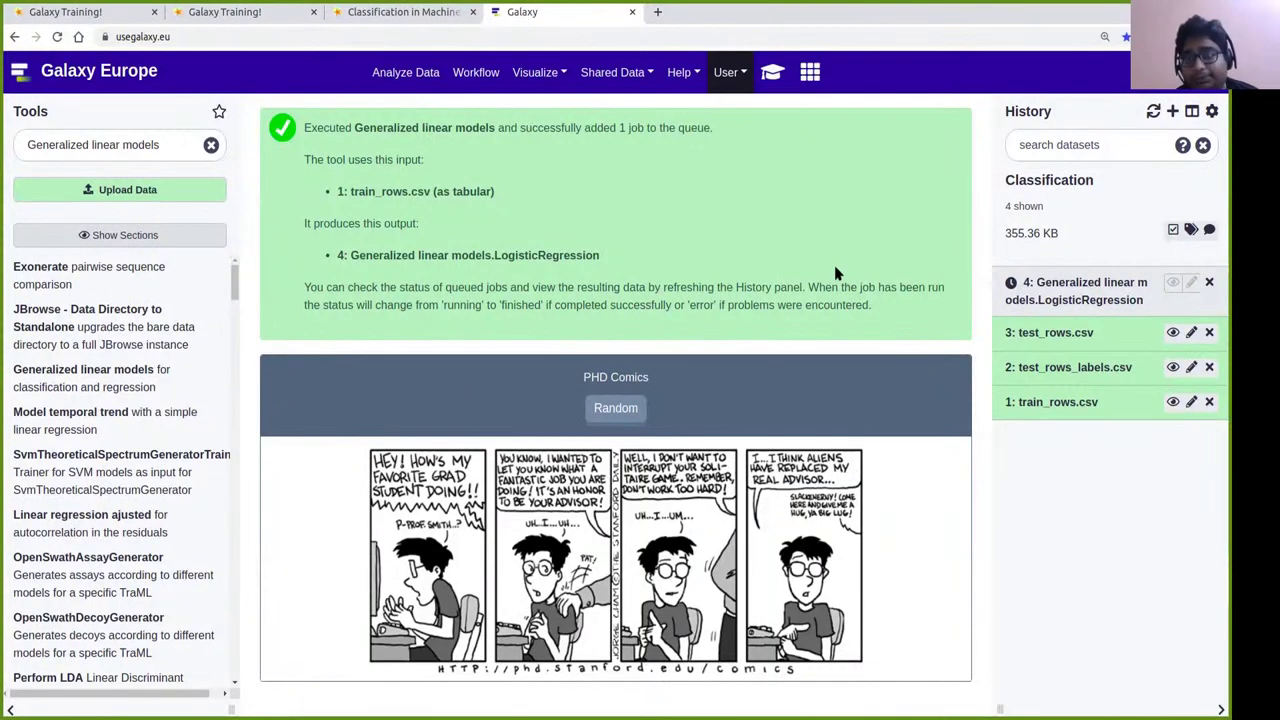
Read the tutorial's renaming instruction for the generated model file, and return to Galaxy to refresh the history.
click(425, 14)
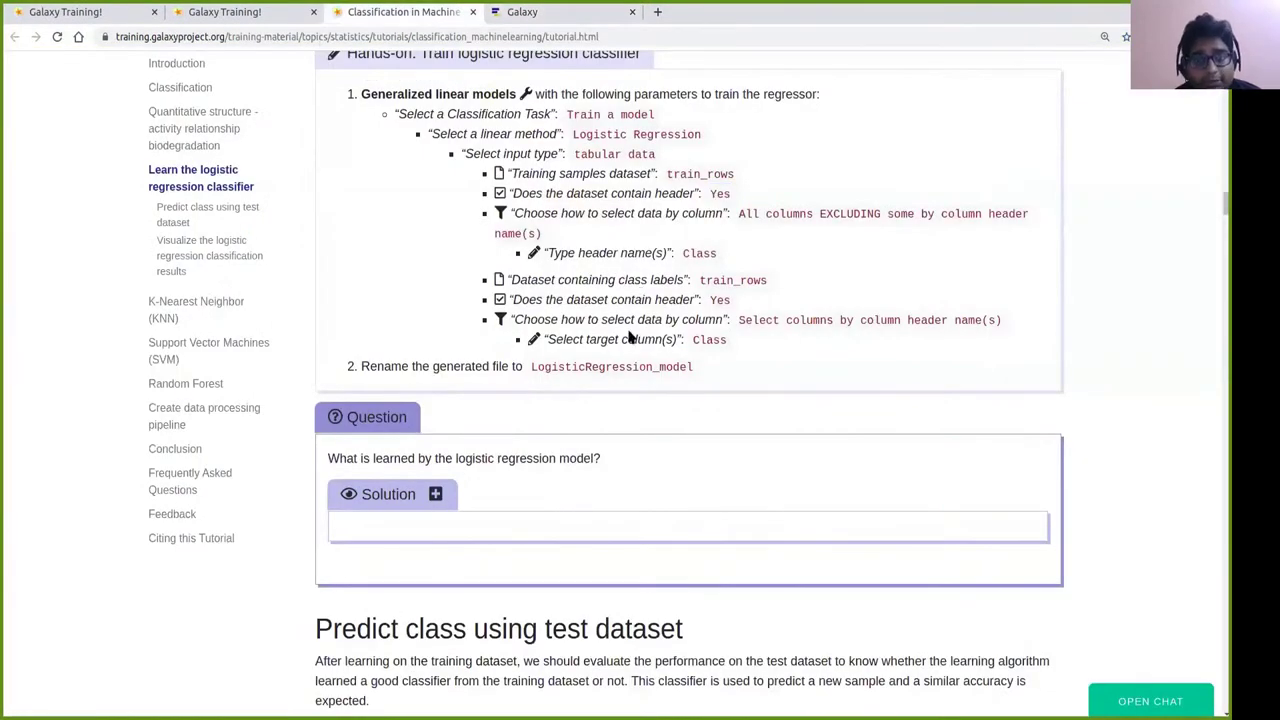
double_click(632, 366)
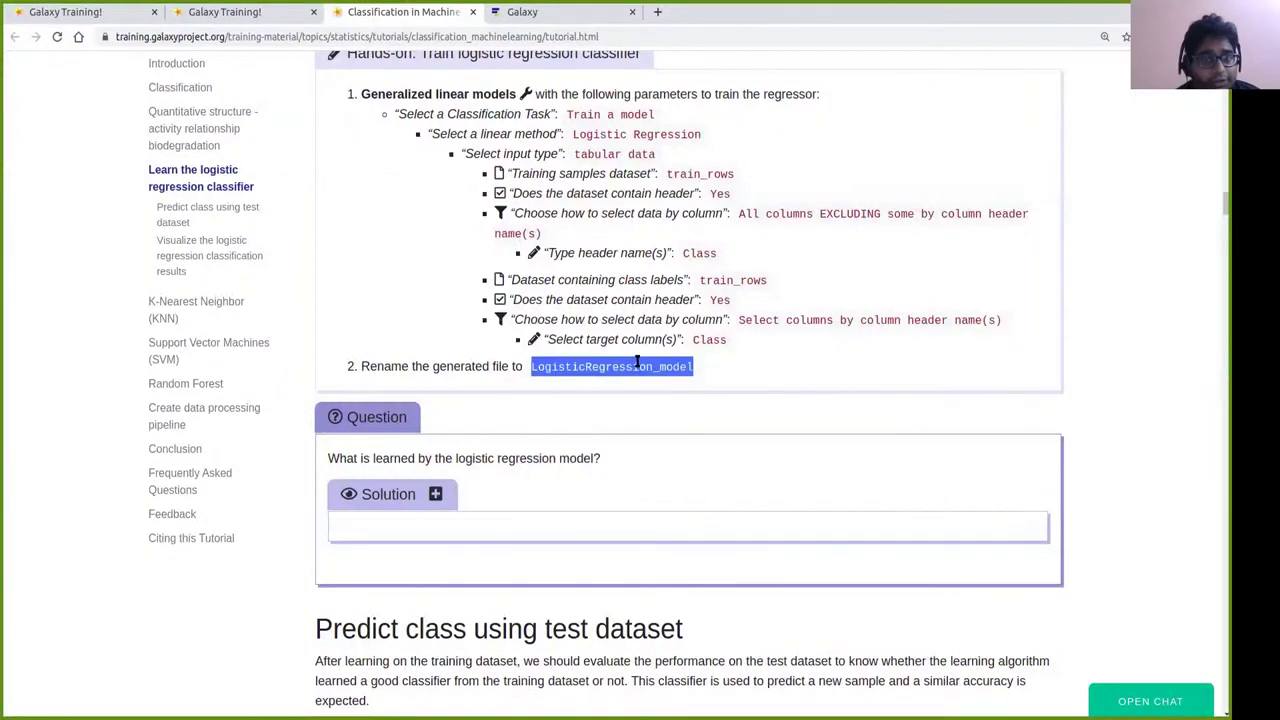
double_click(612, 299)
click(603, 363)
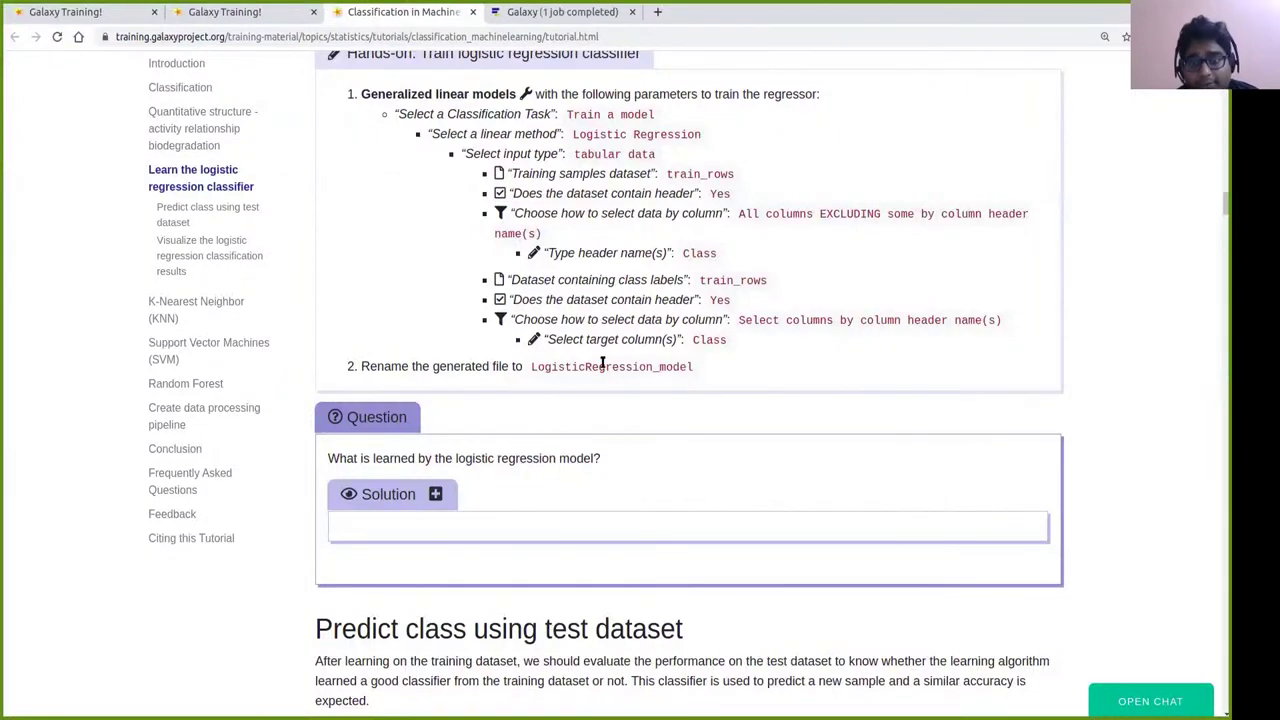
click(582, 14)
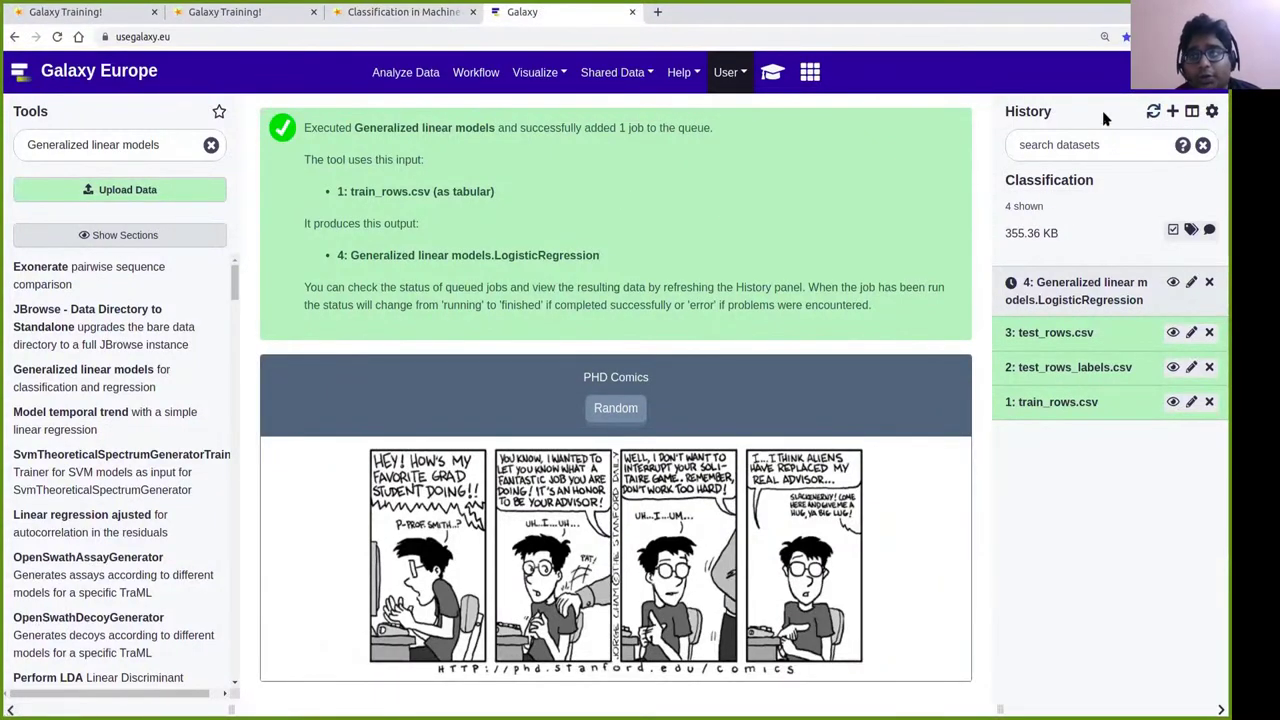
click(1153, 112)
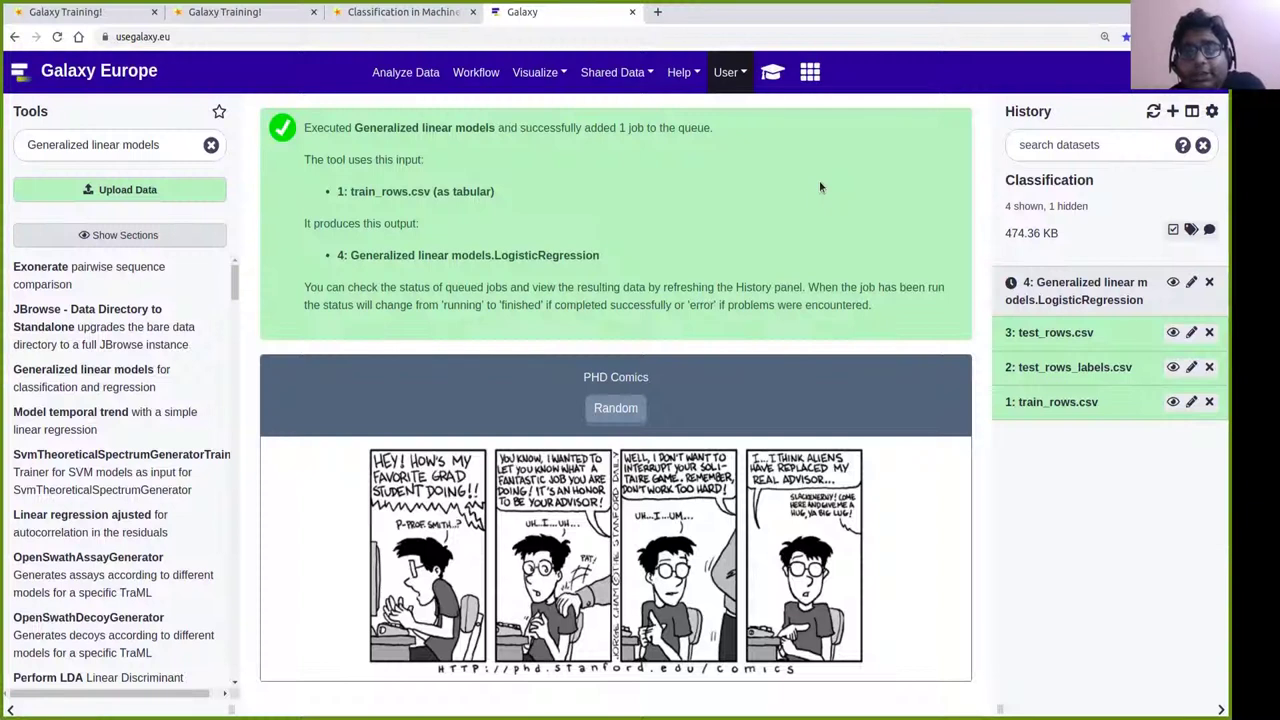
Return to the tutorial and read on to the question about what the logistic regression model learns.
click(416, 11)
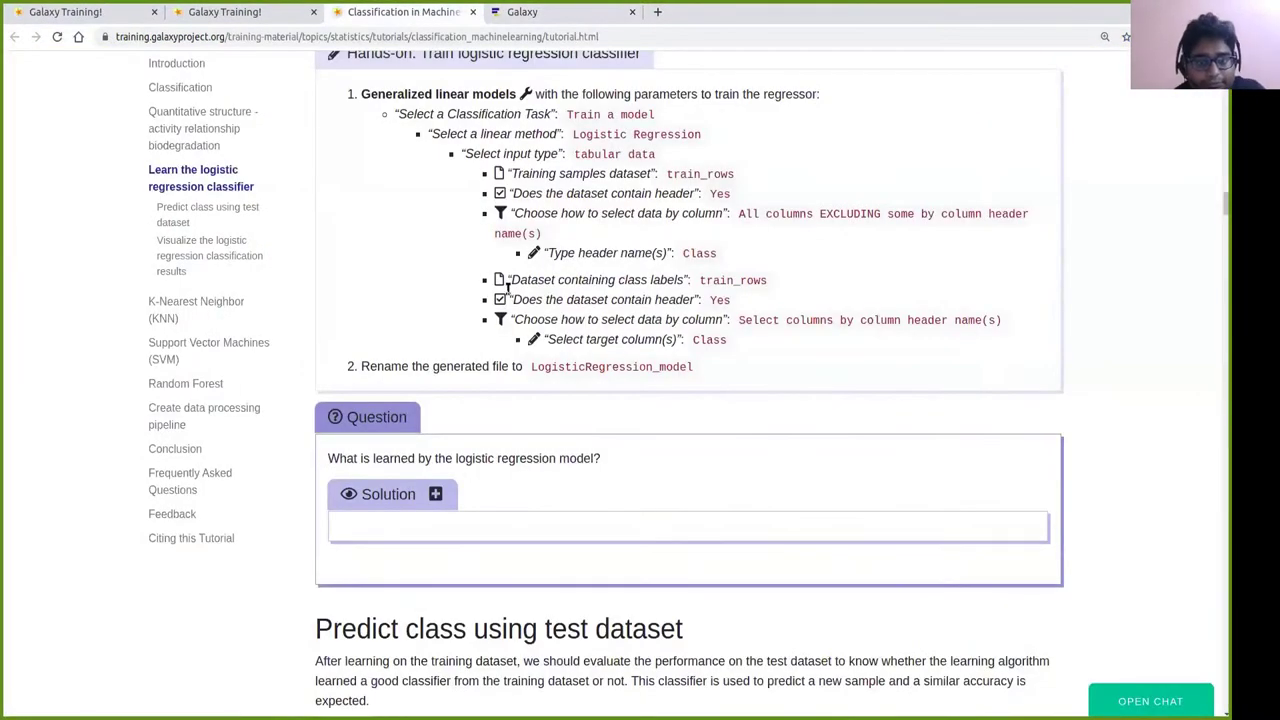
scroll(548, 300, down, 1)
scroll(626, 282, down, 1)
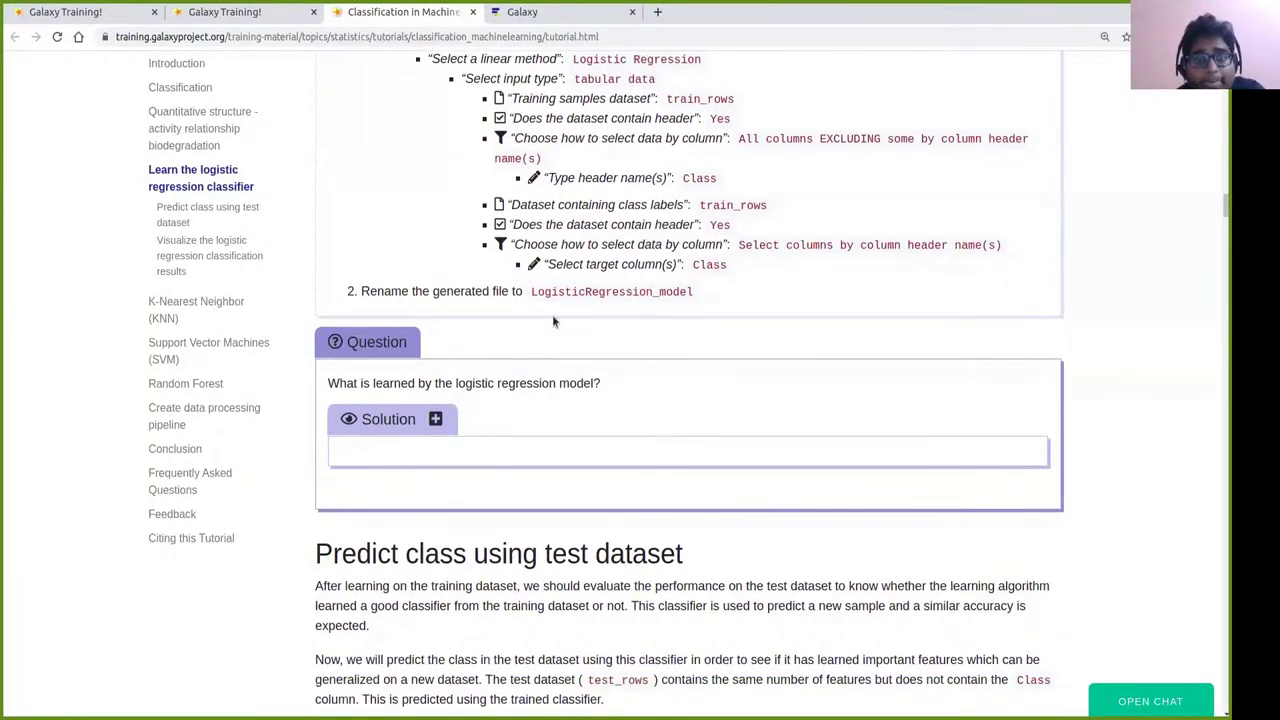
scroll(543, 287, down, 1)
scroll(546, 292, down, 1)
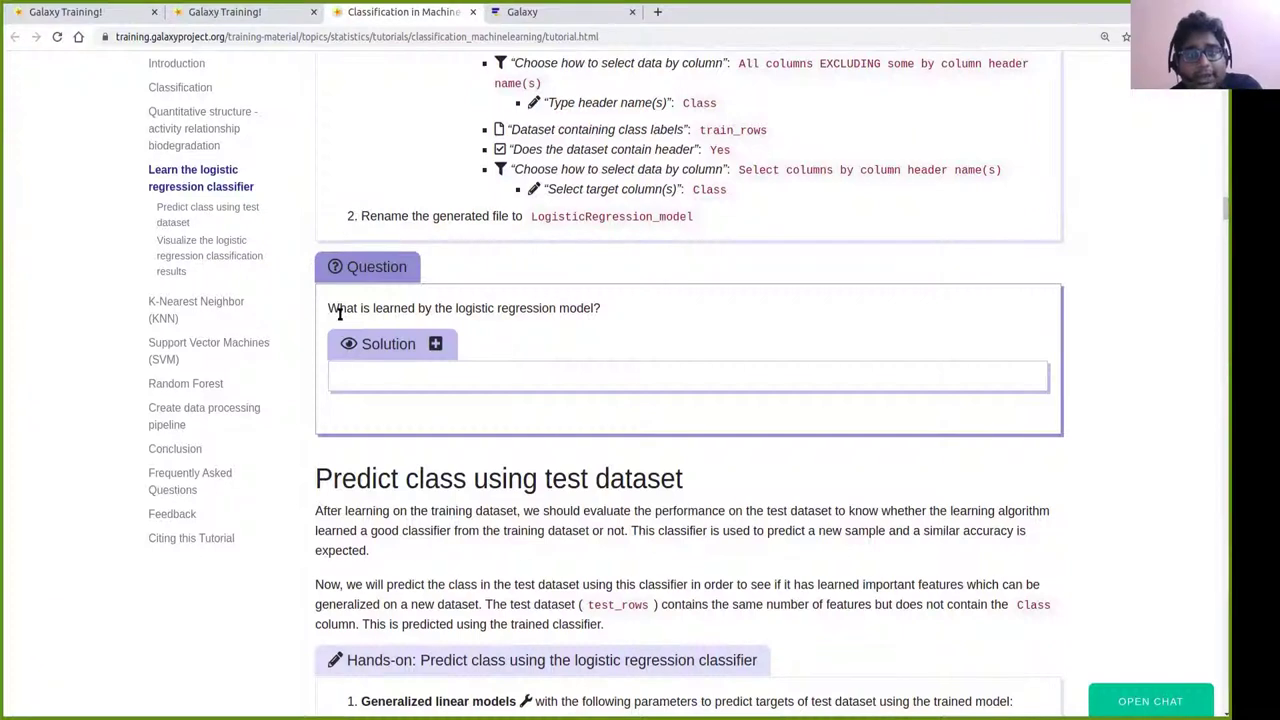
Reveal the tutorial's solution on what the logistic regression model learns, and switch to Galaxy to check the training job.
double_click(523, 308)
click(604, 272)
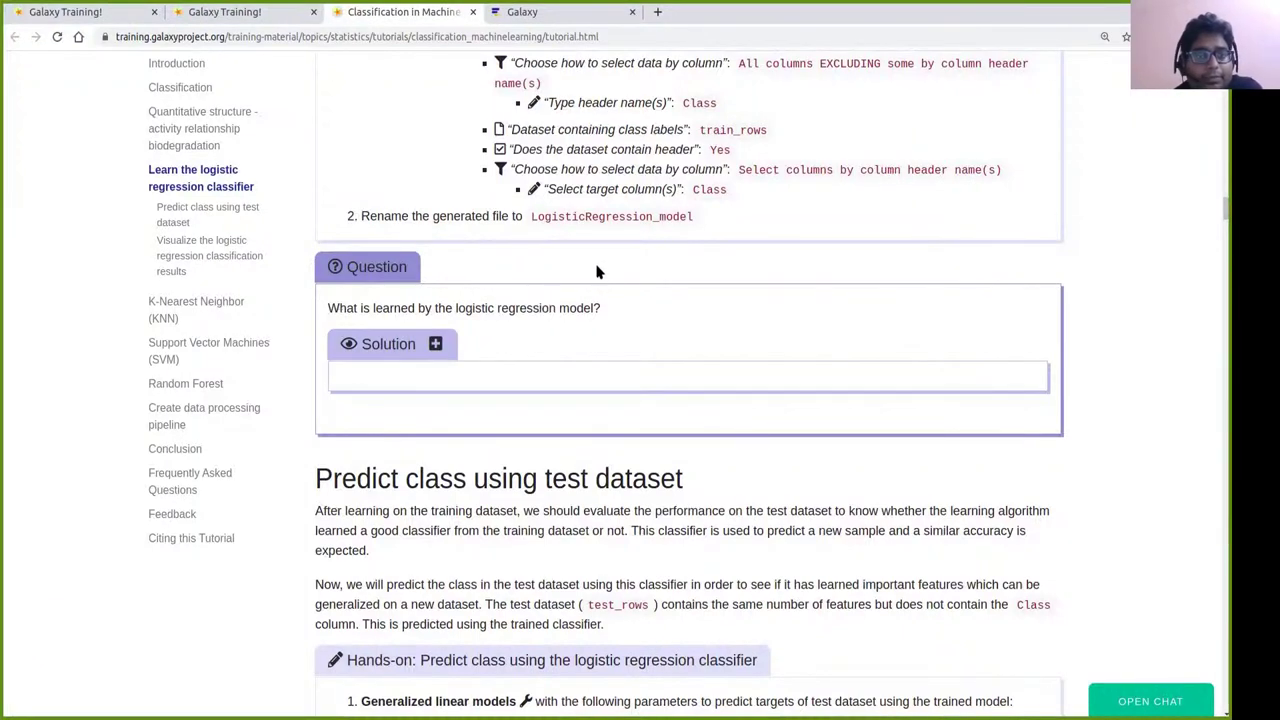
click(435, 344)
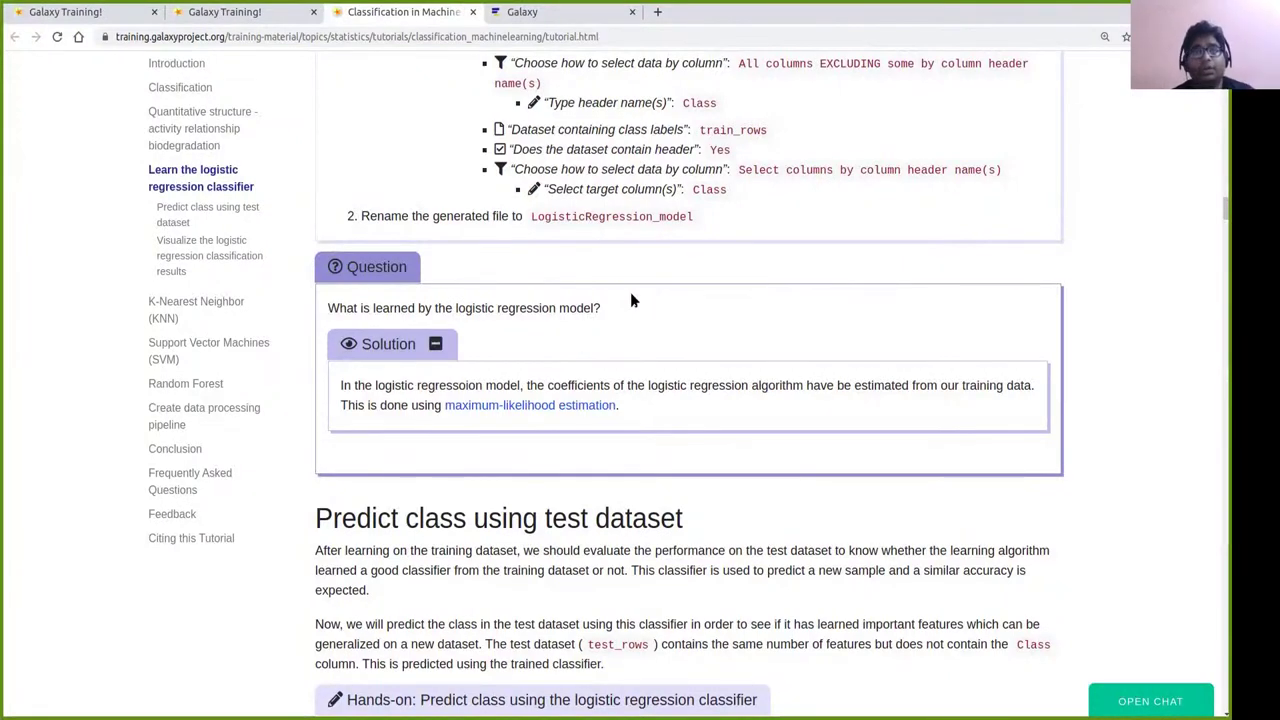
click(560, 13)
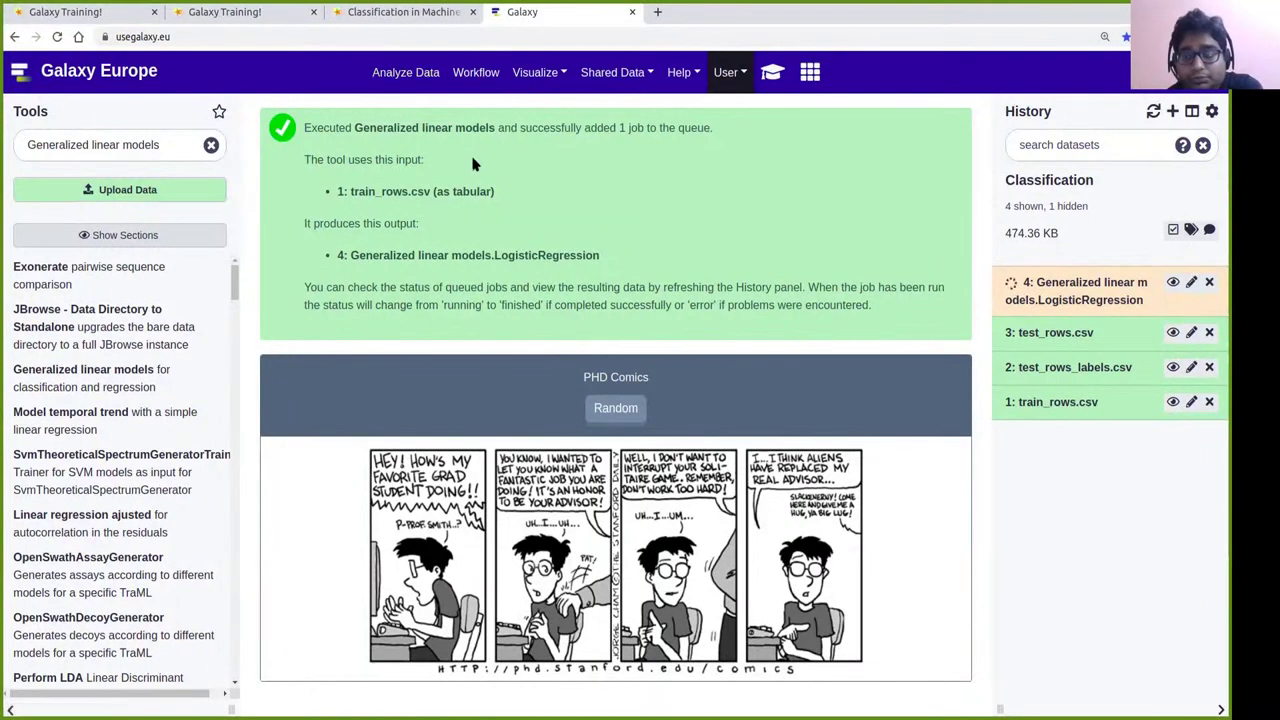
Read the tutorial's section on predicting class using the test dataset, checking the training job in Galaxy along the way.
click(400, 14)
scroll(686, 277, down, 3)
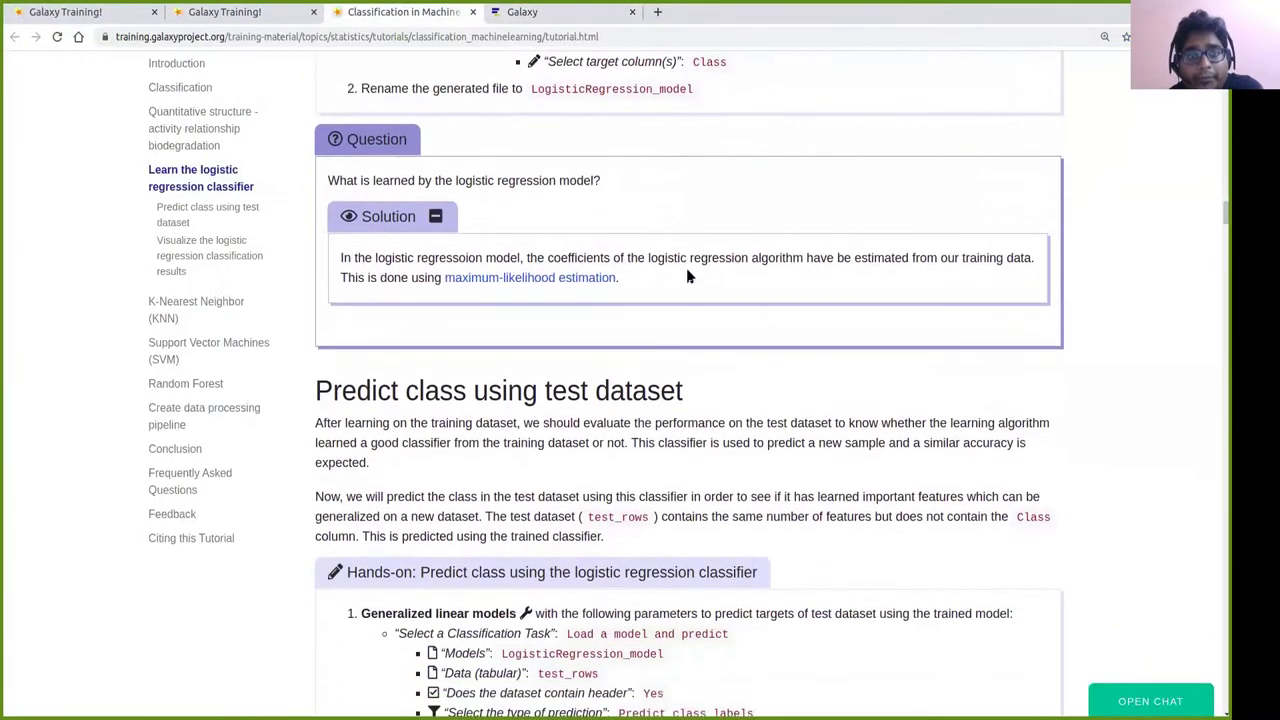
scroll(760, 230, down, 5)
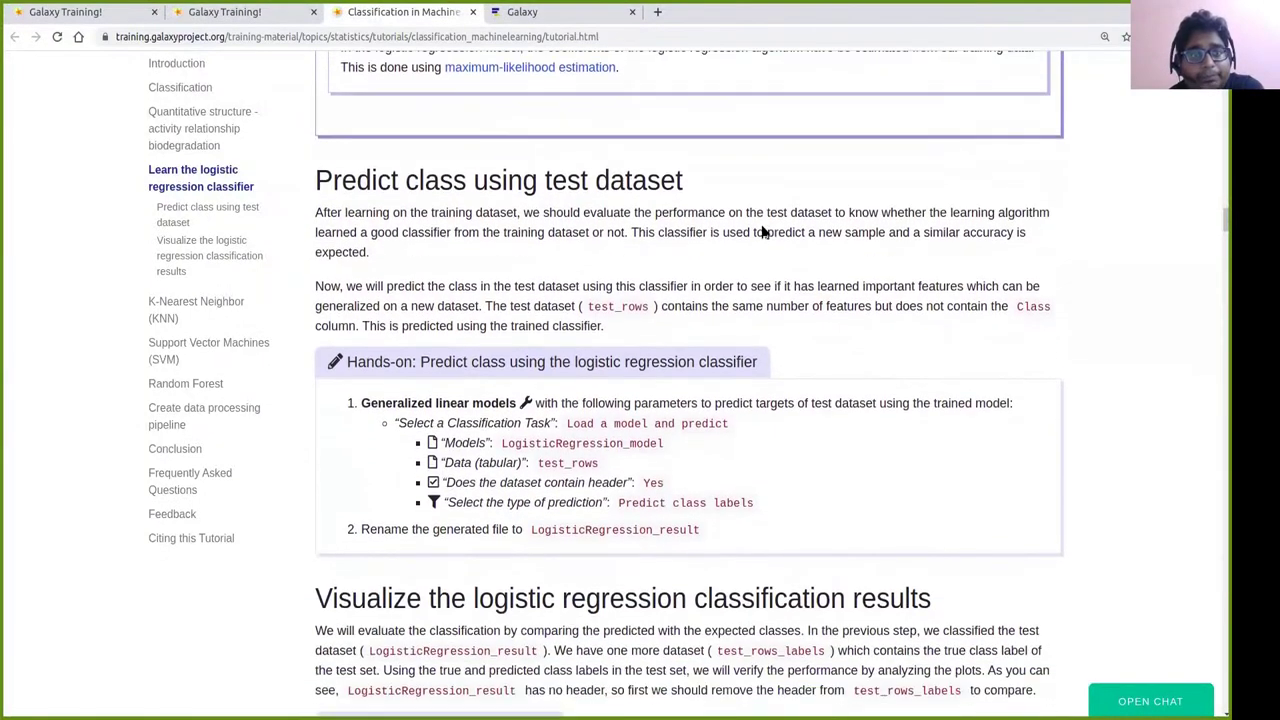
scroll(763, 231, down, 1)
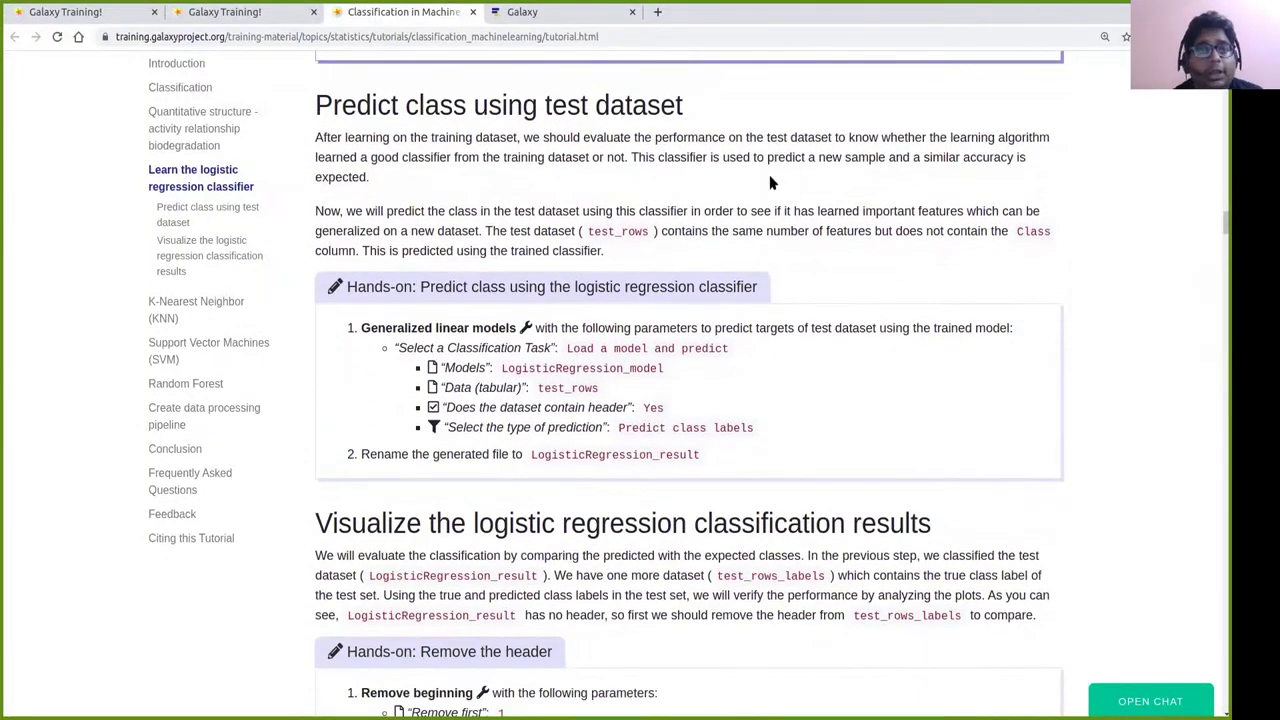
scroll(782, 160, down, 1)
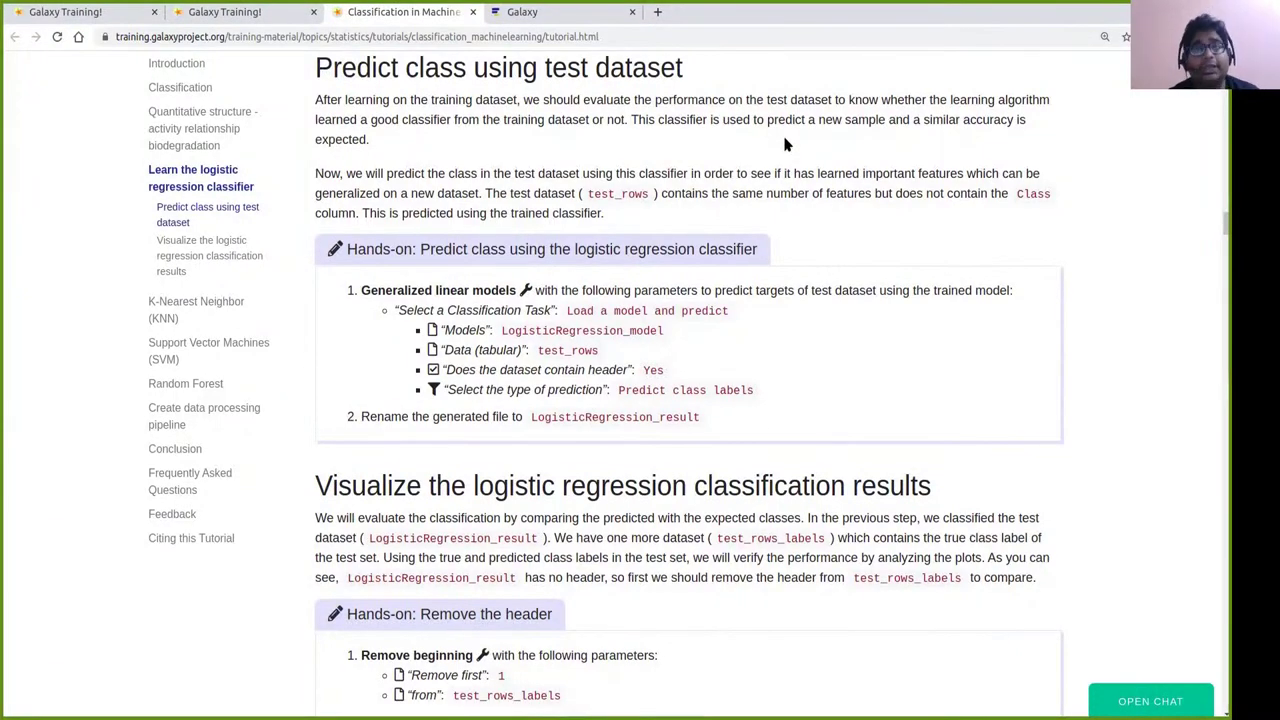
click(584, 20)
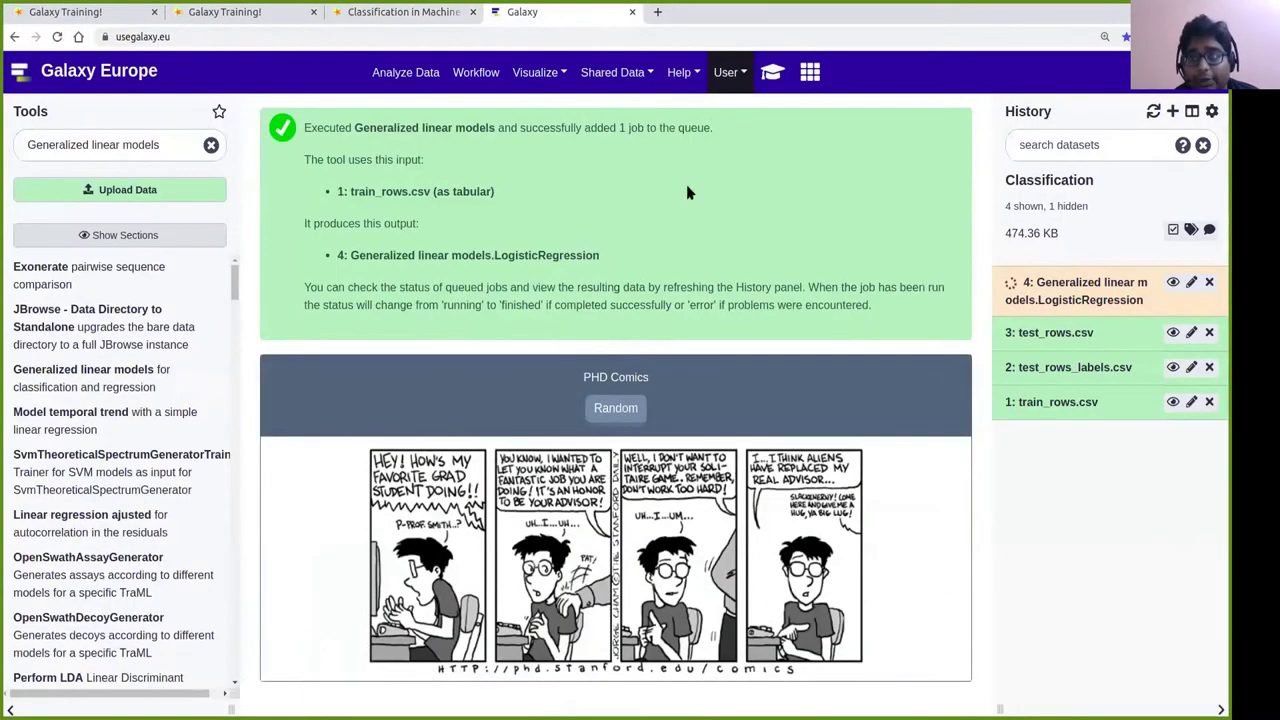
click(420, 12)
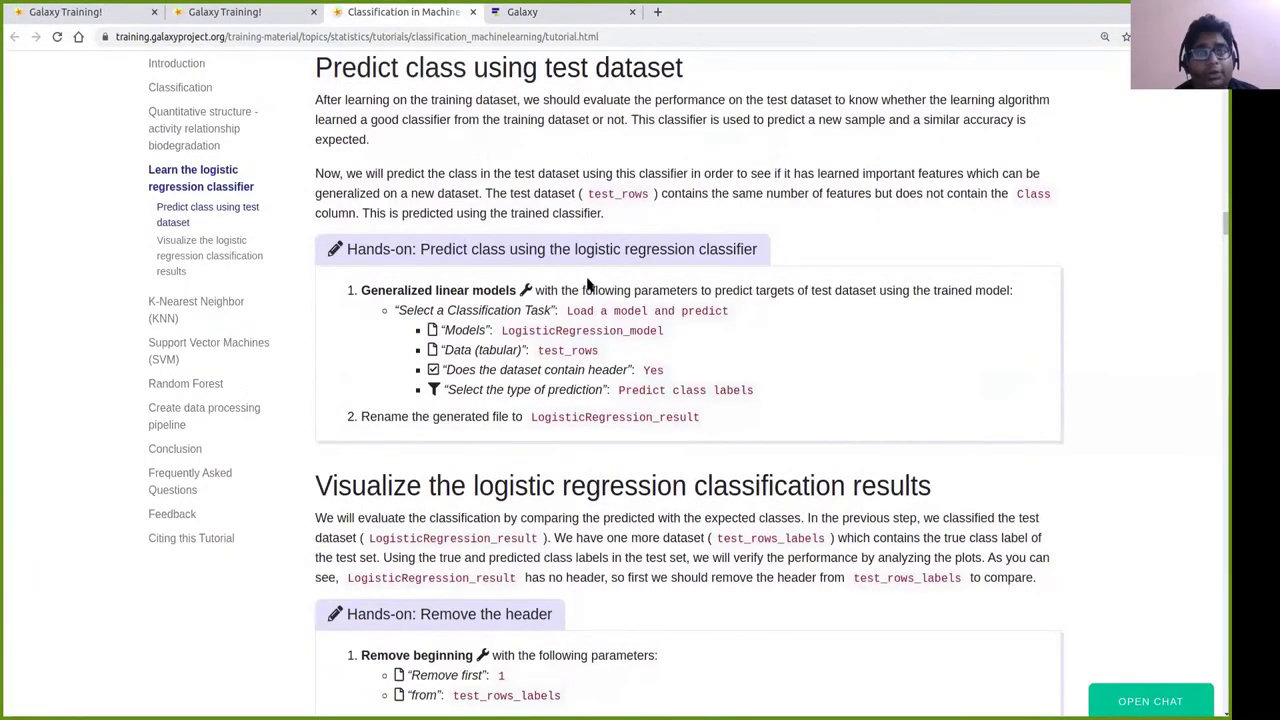
Open Generalized linear models in Galaxy and set the classification task to Load a model and predict.
click(560, 15)
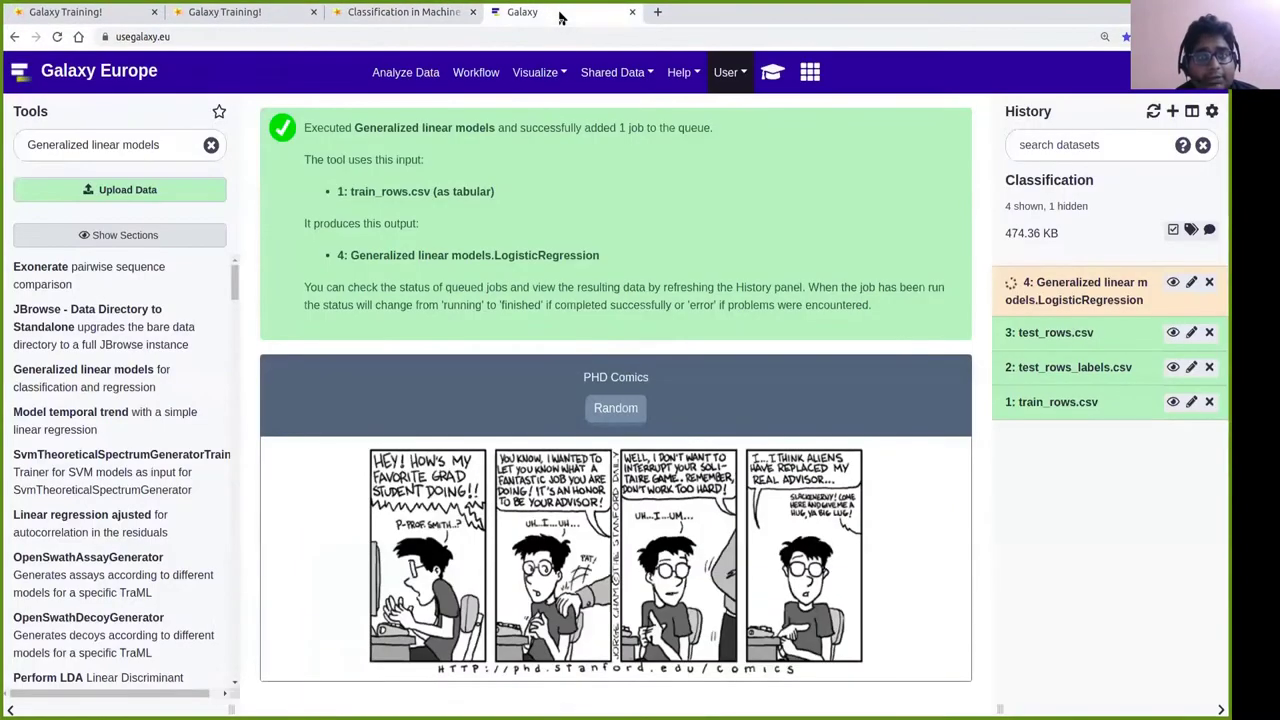
click(108, 374)
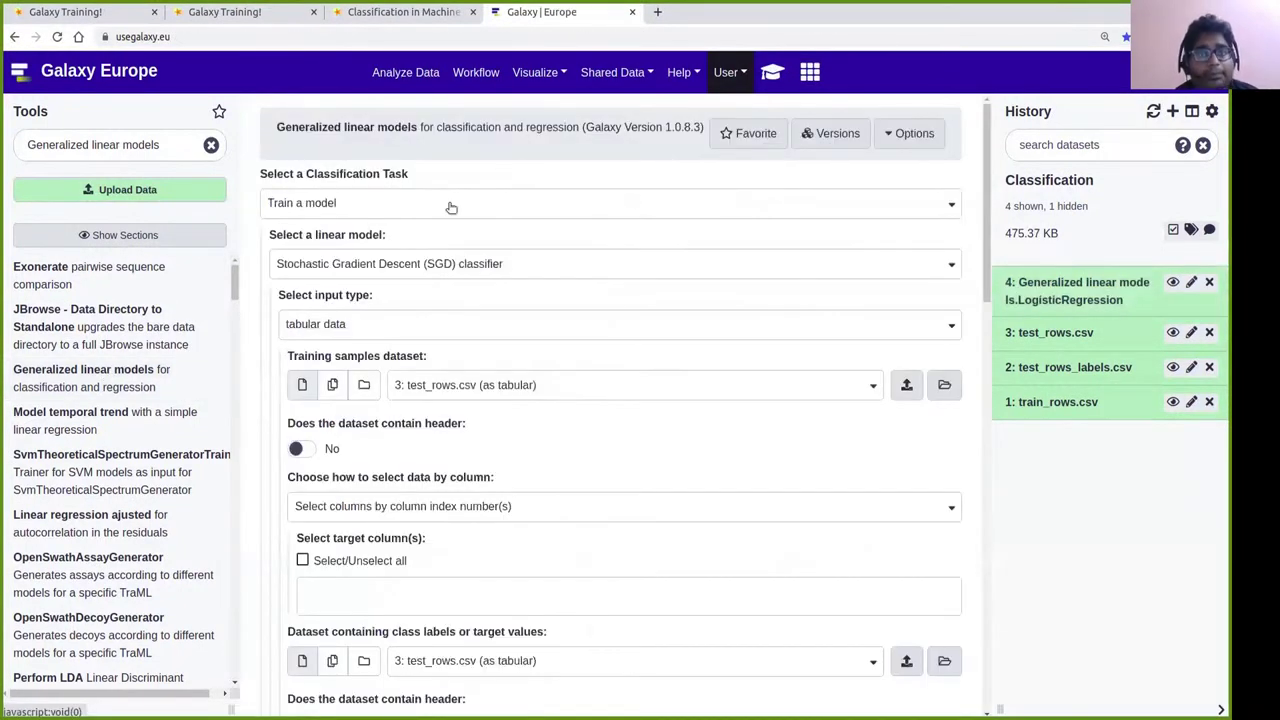
click(451, 207)
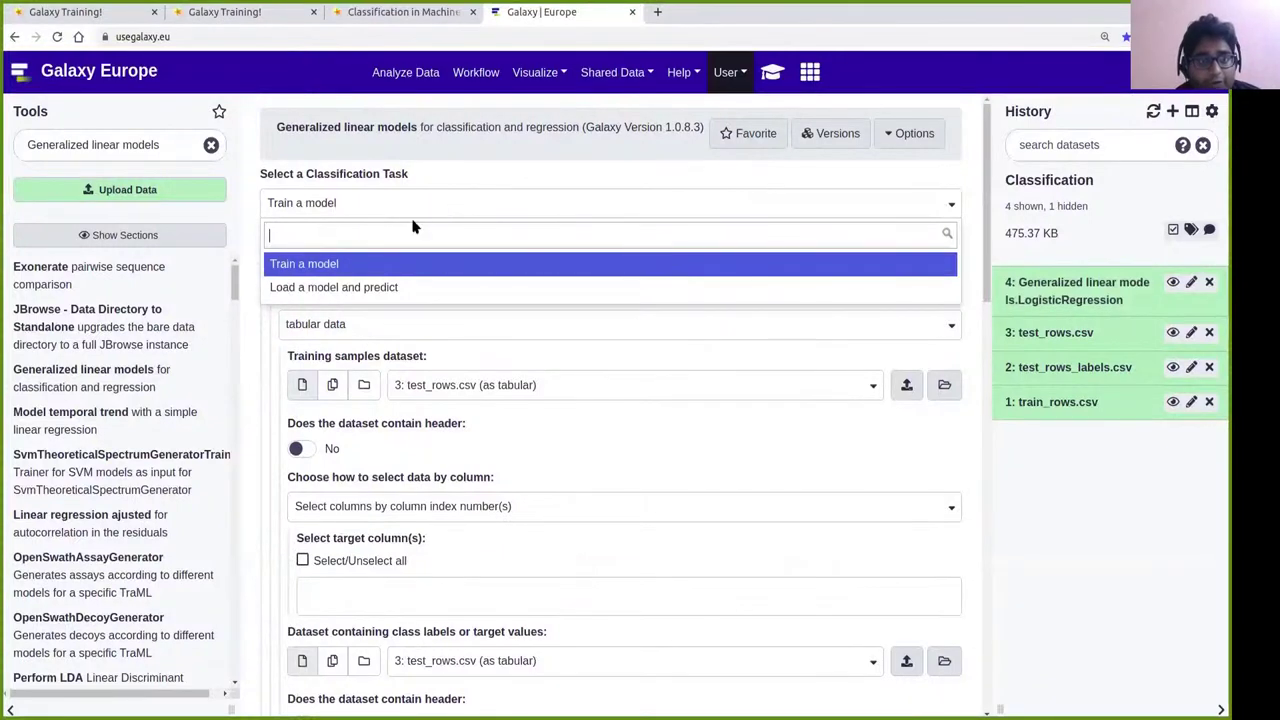
click(355, 288)
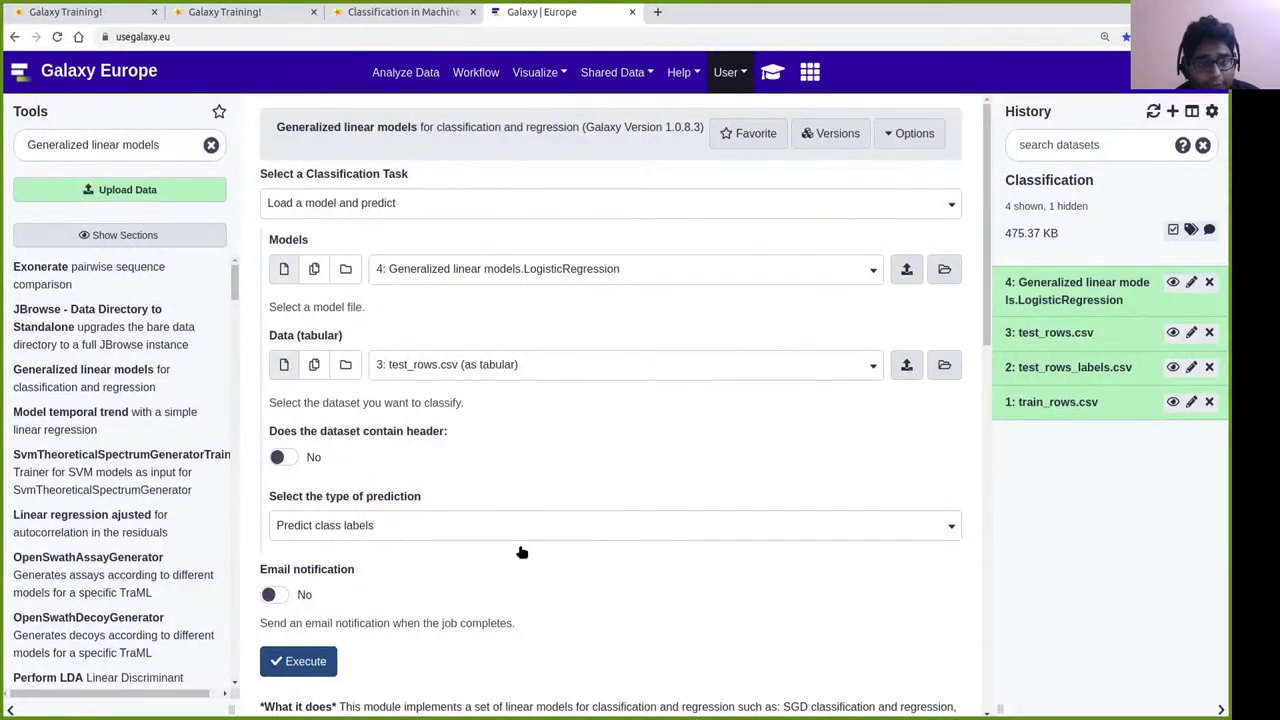
Check the prediction parameters in the tutorial, and set the test_rows.csv data in Galaxy as containing a header.
click(400, 13)
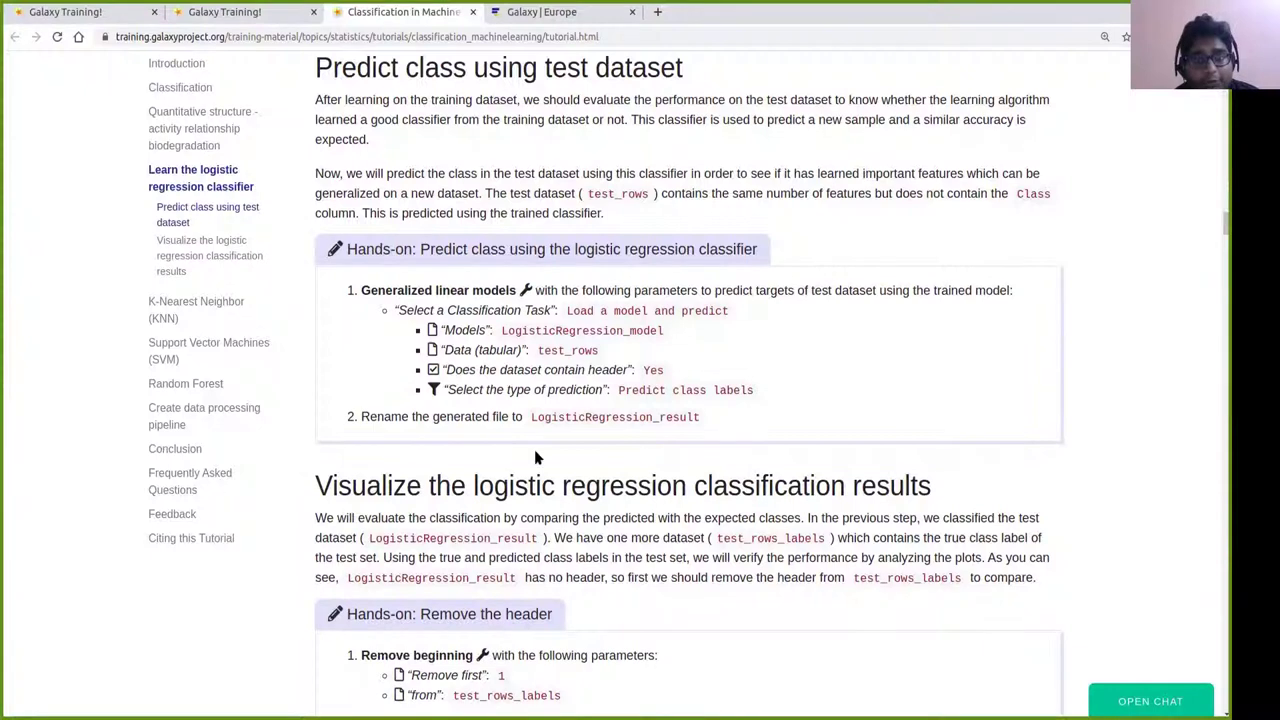
click(533, 12)
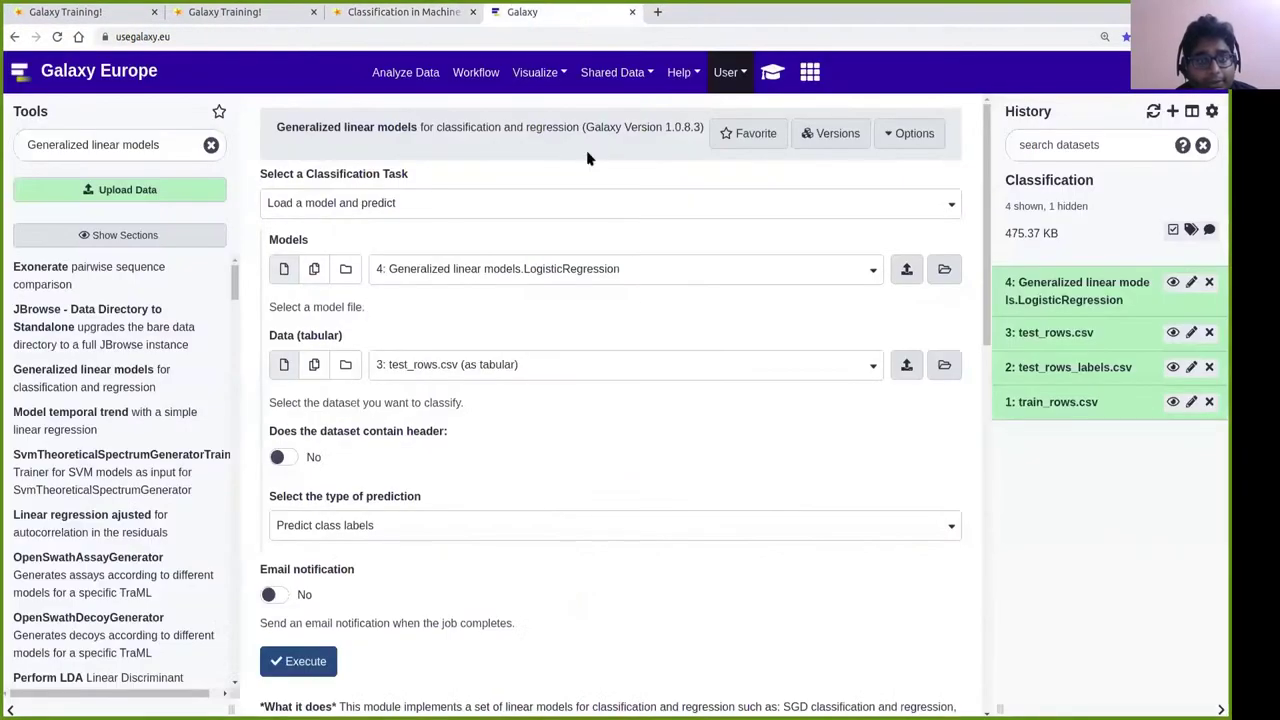
scroll(560, 340, down, 1)
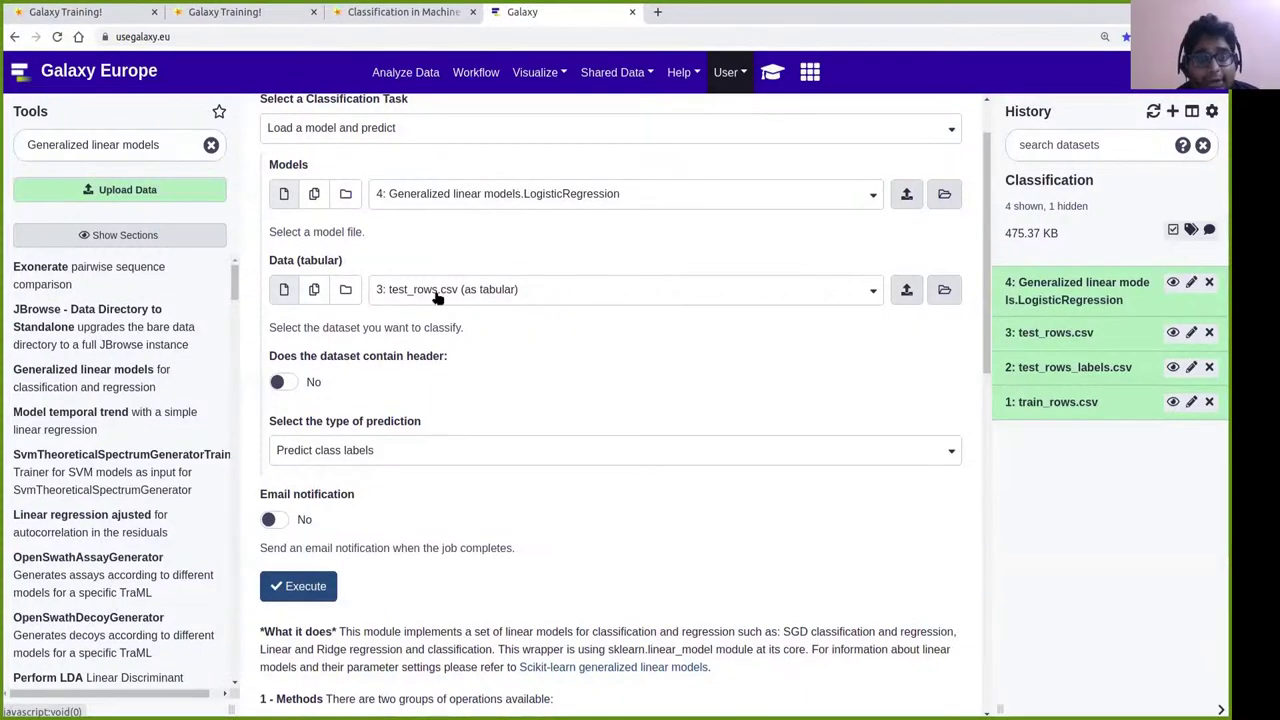
click(290, 382)
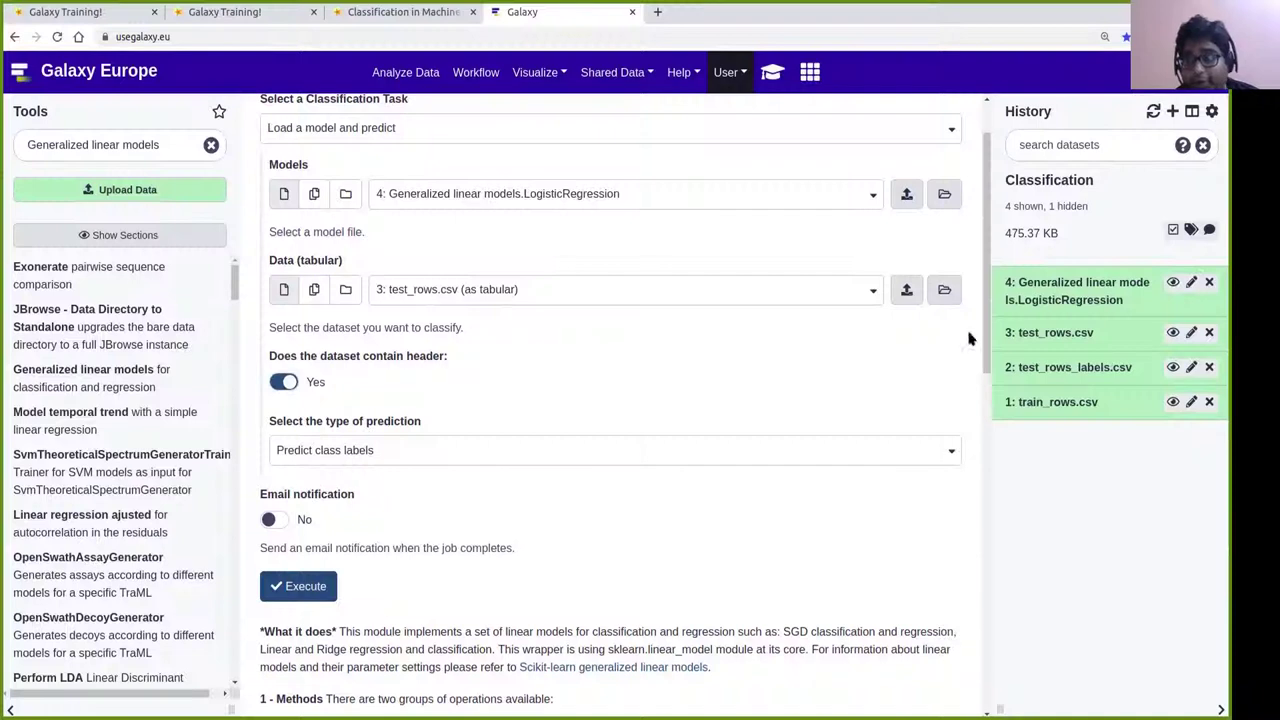
Inspect the header columns in the test_rows.csv history preview, collapse it, and execute Generalized linear models for class label prediction.
click(1032, 338)
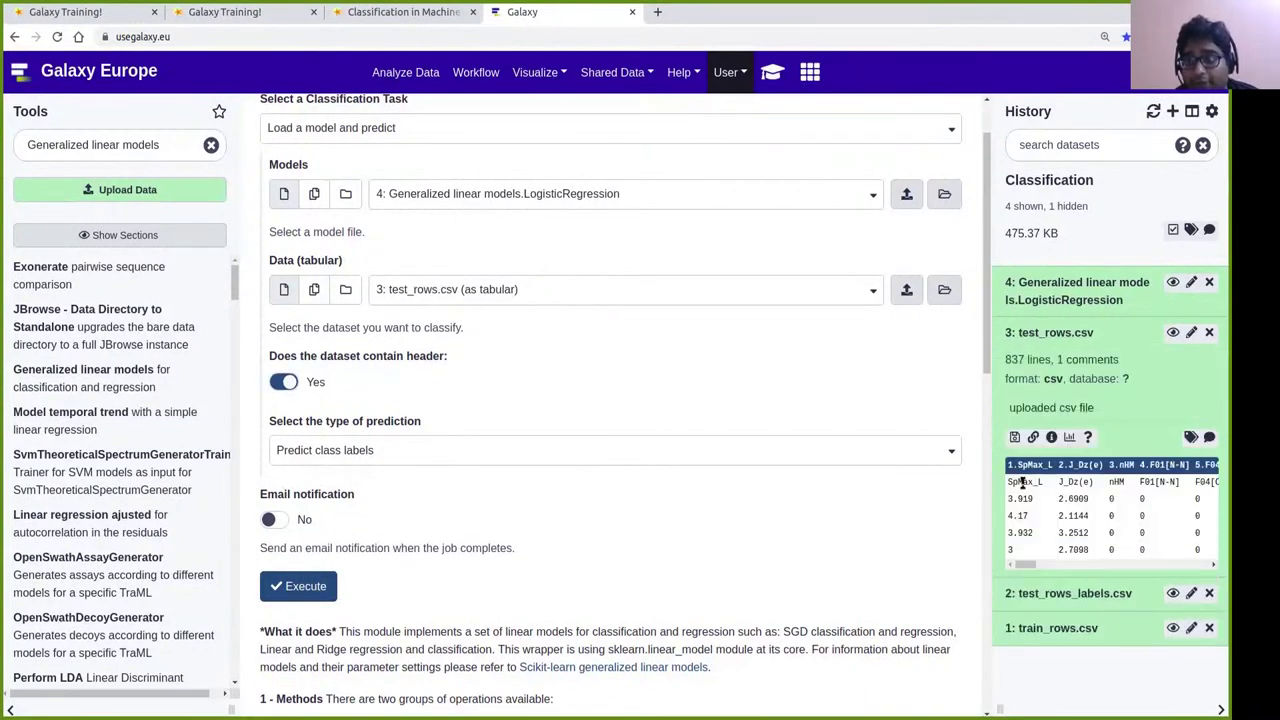
drag(1020, 563, 1199, 565)
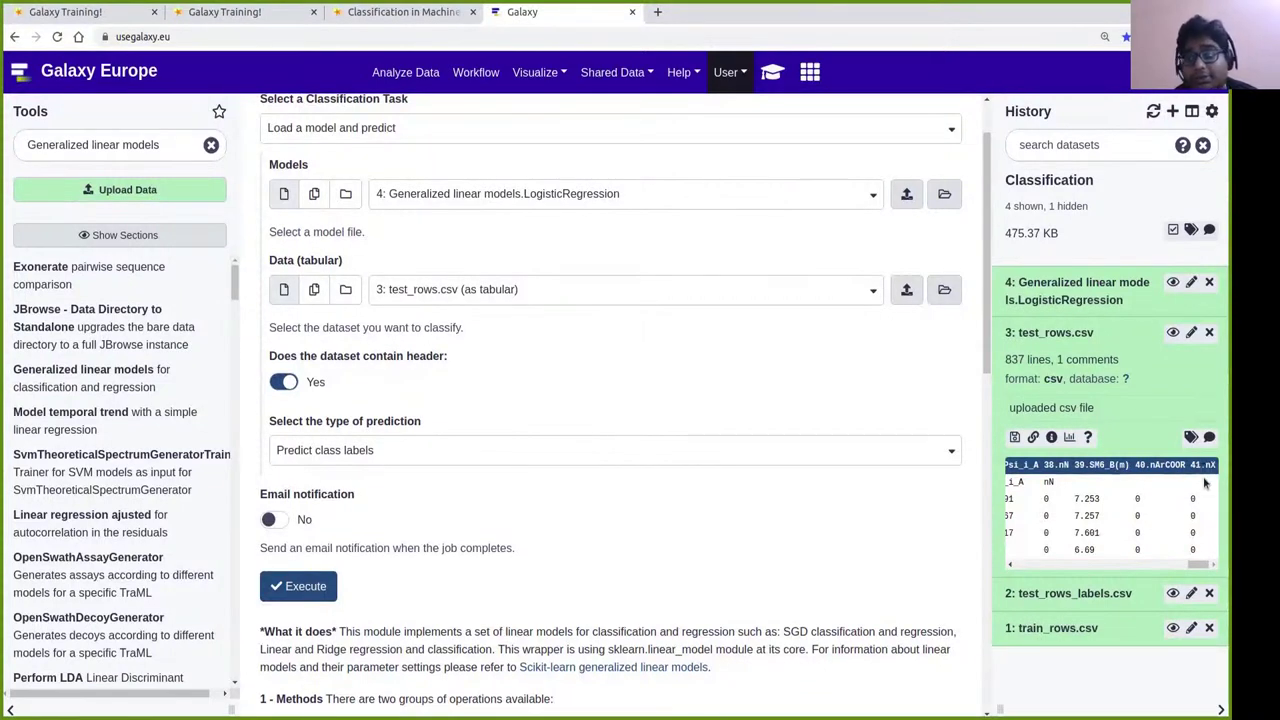
drag(1197, 564, 1010, 585)
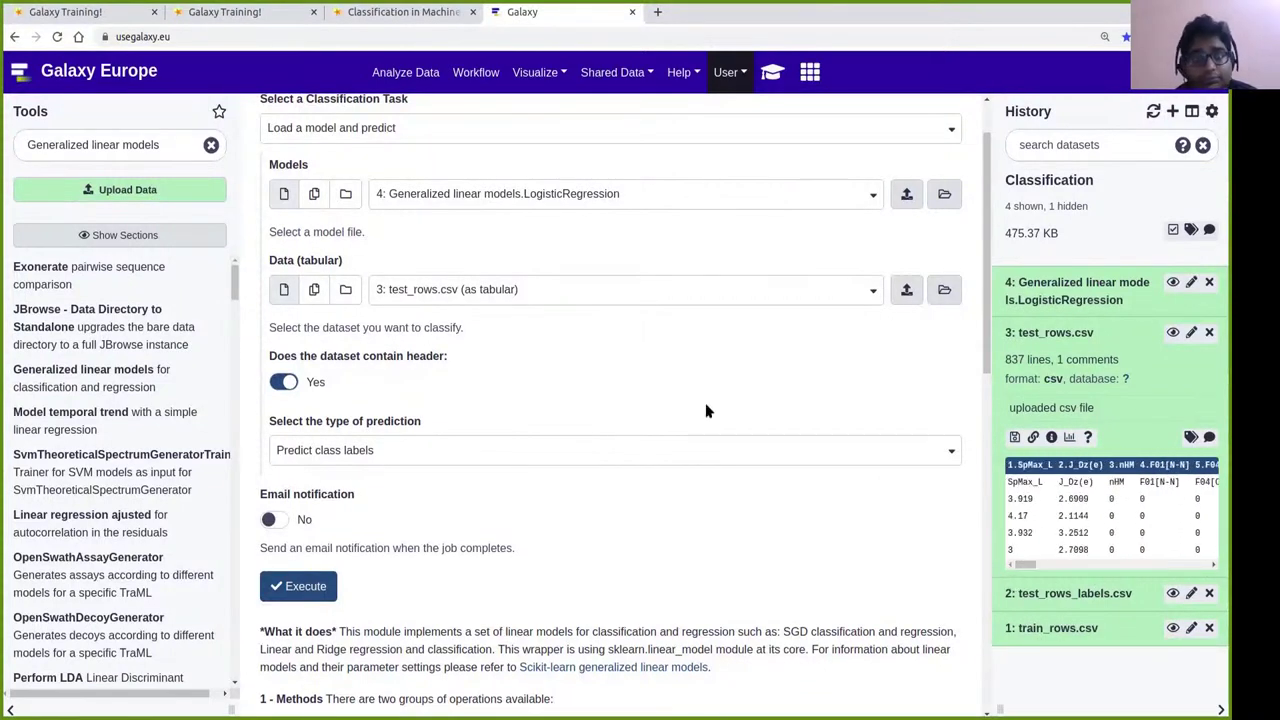
click(1066, 340)
scroll(554, 366, down, 1)
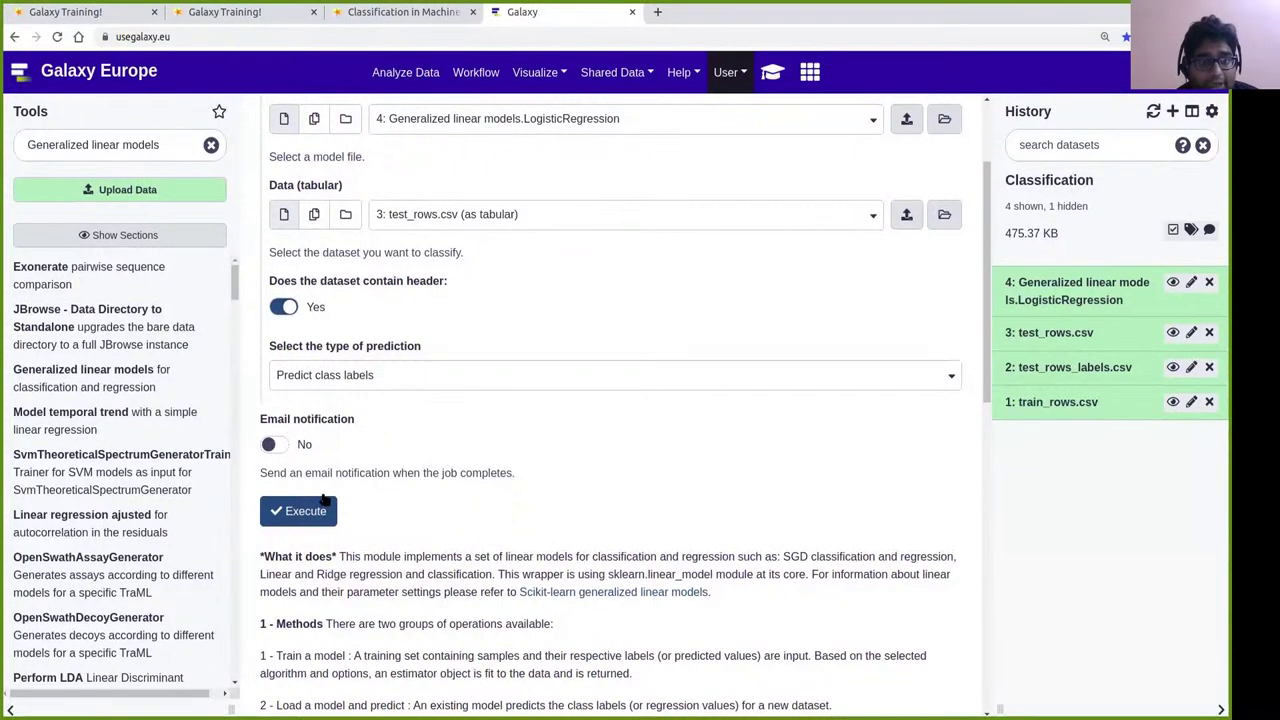
click(290, 510)
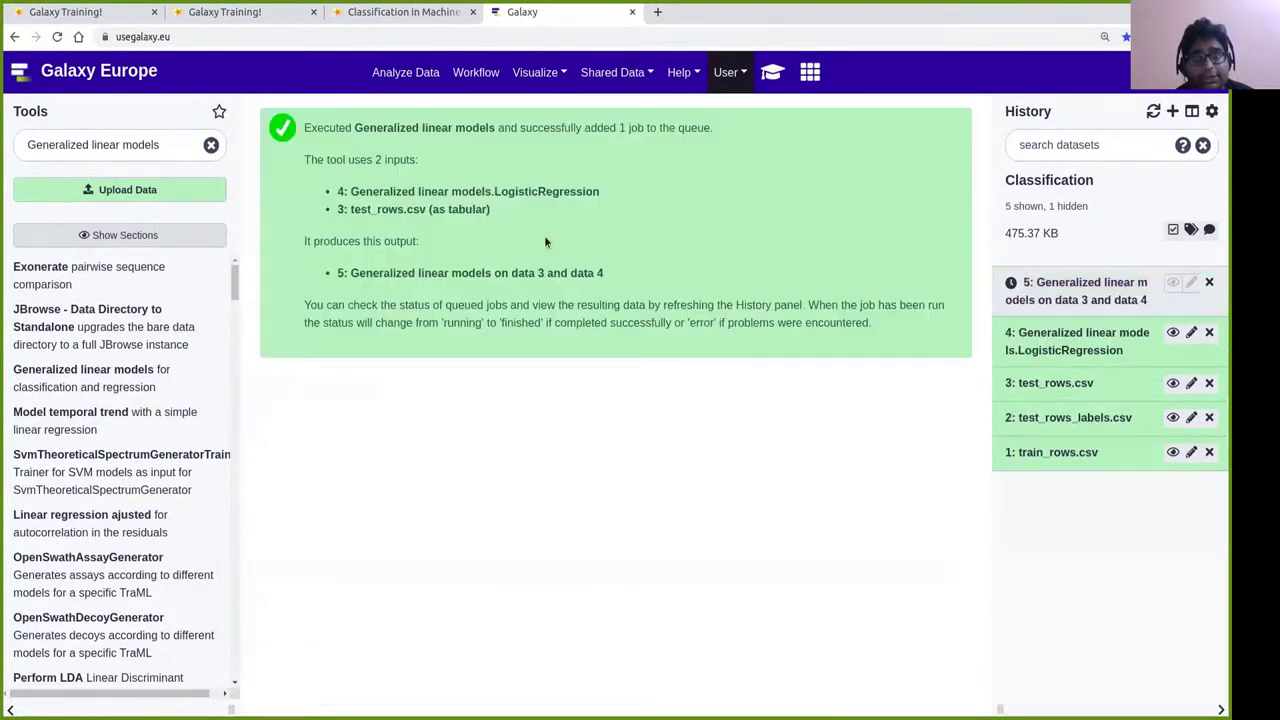
Read the tutorial's section on visualizing the logistic regression results, including header removal and the confusion matrix and ROC plotting parameters.
click(424, 12)
scroll(920, 290, down, 1)
scroll(905, 284, up, 1)
scroll(901, 280, down, 2)
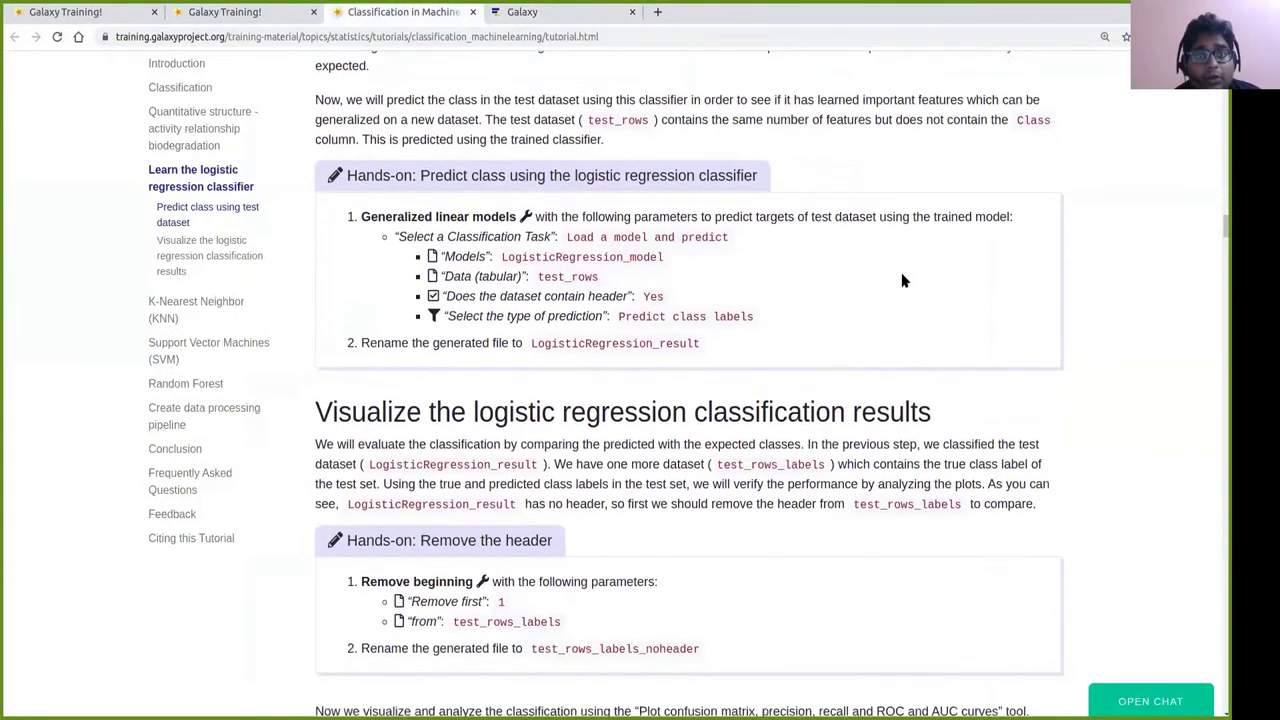
scroll(903, 277, down, 2)
scroll(730, 337, down, 3)
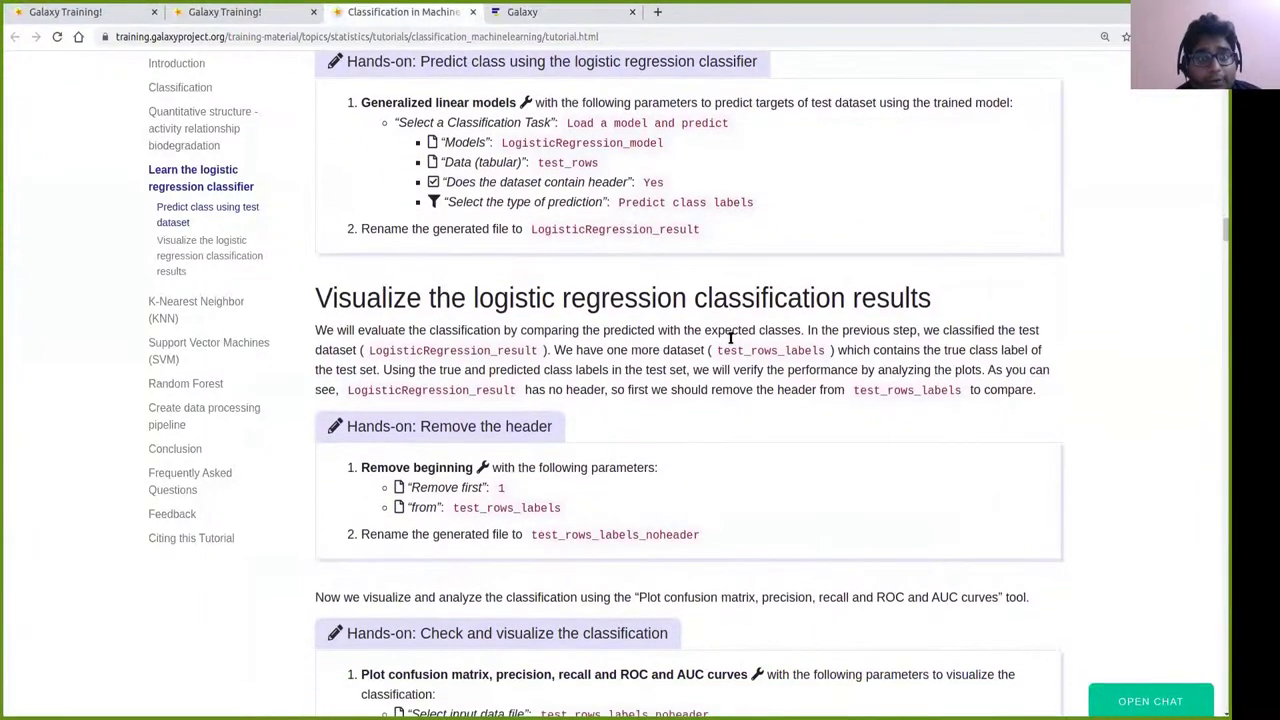
scroll(715, 325, down, 1)
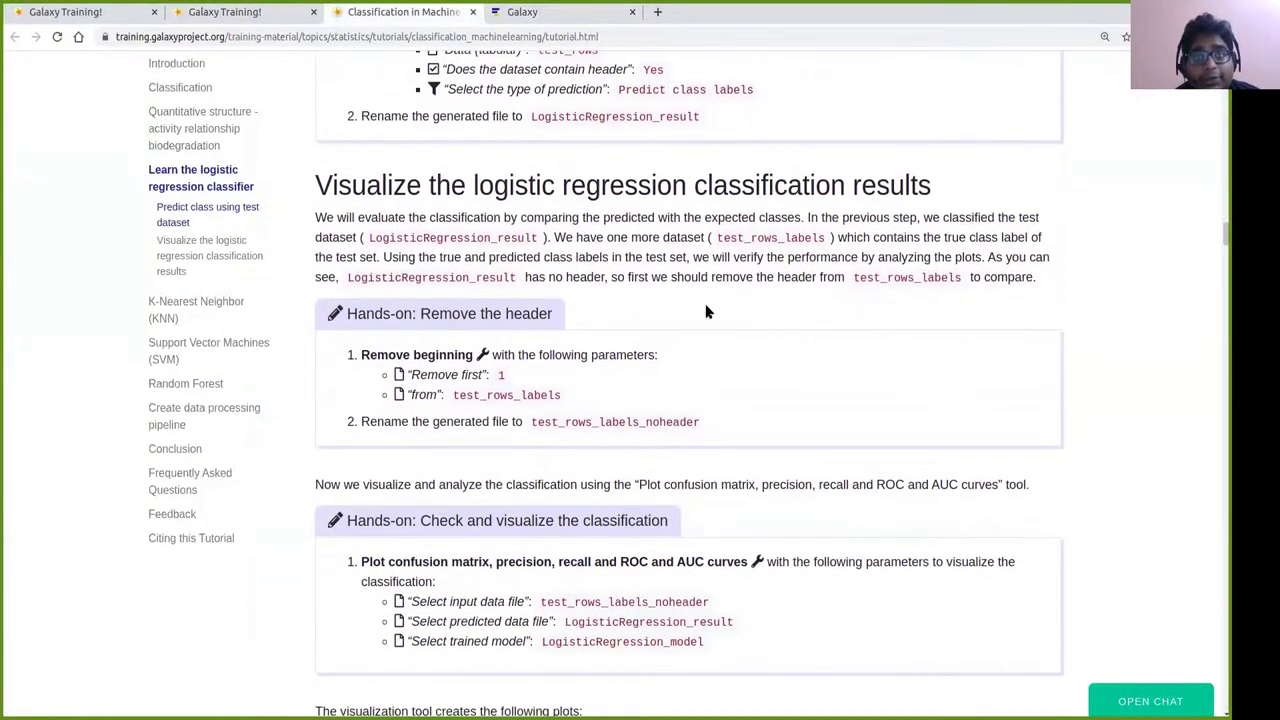
scroll(679, 332, up, 1)
scroll(654, 352, up, 2)
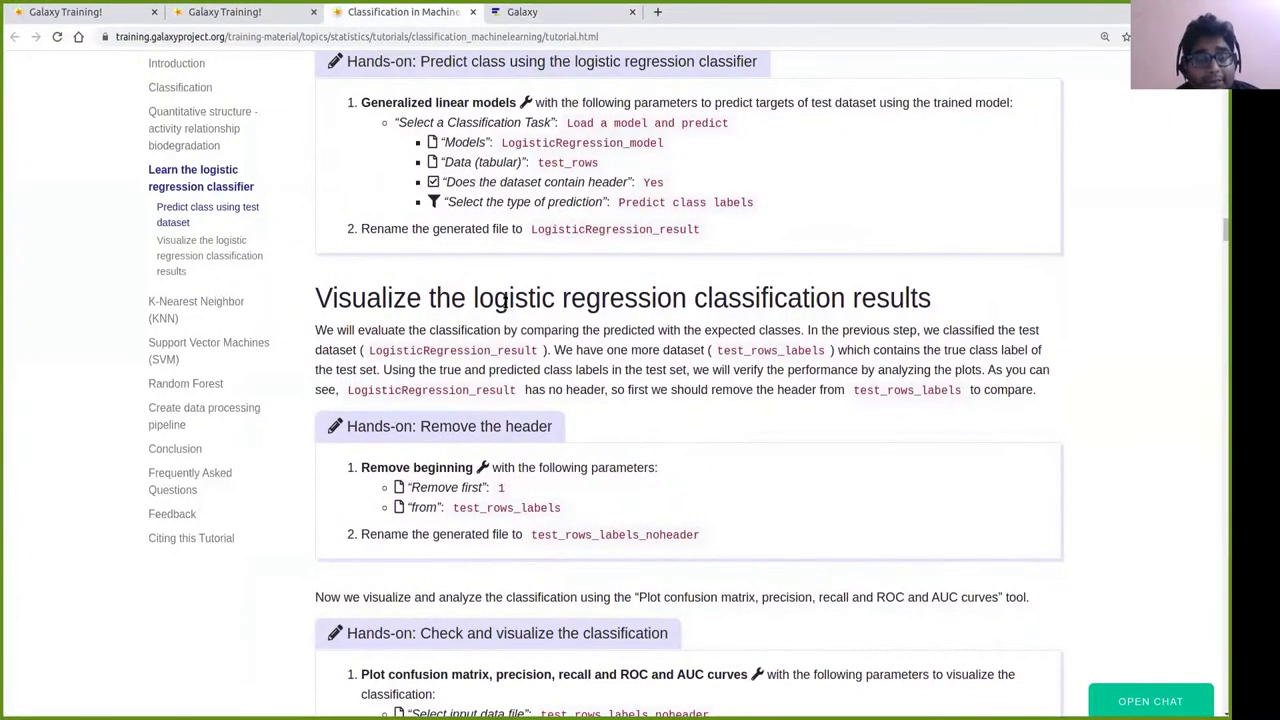
scroll(712, 320, down, 2)
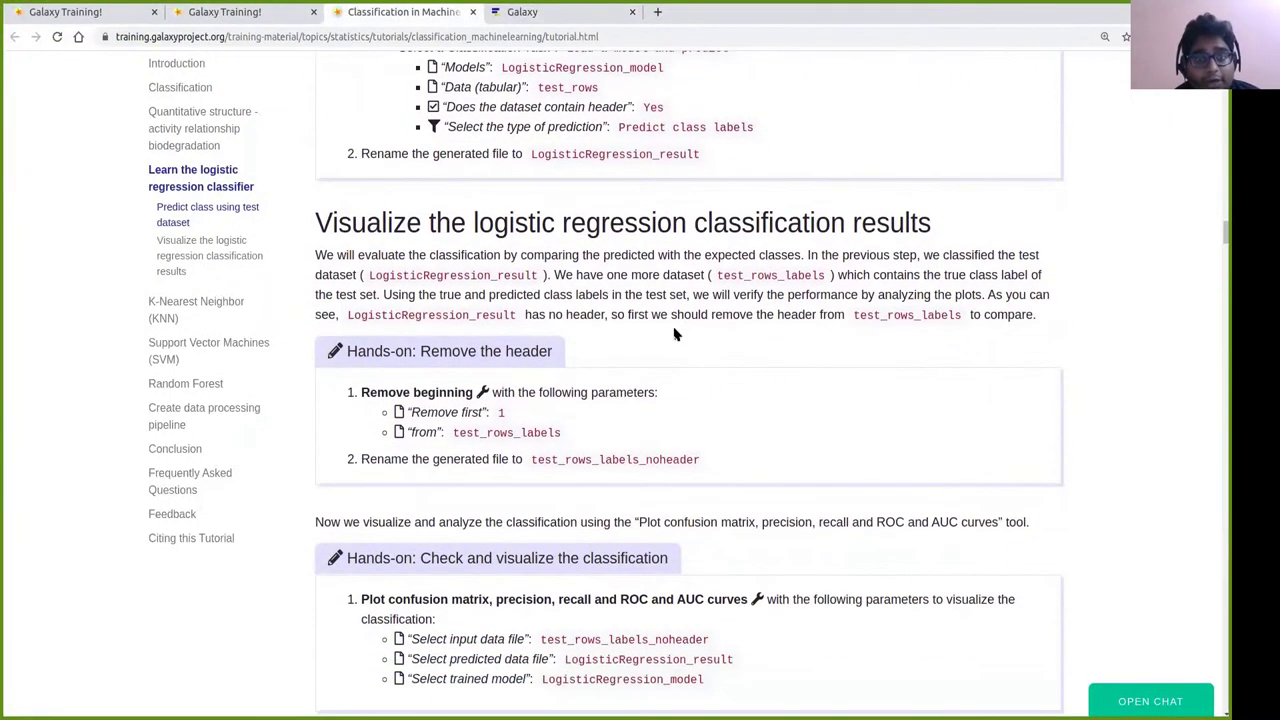
scroll(674, 334, down, 1)
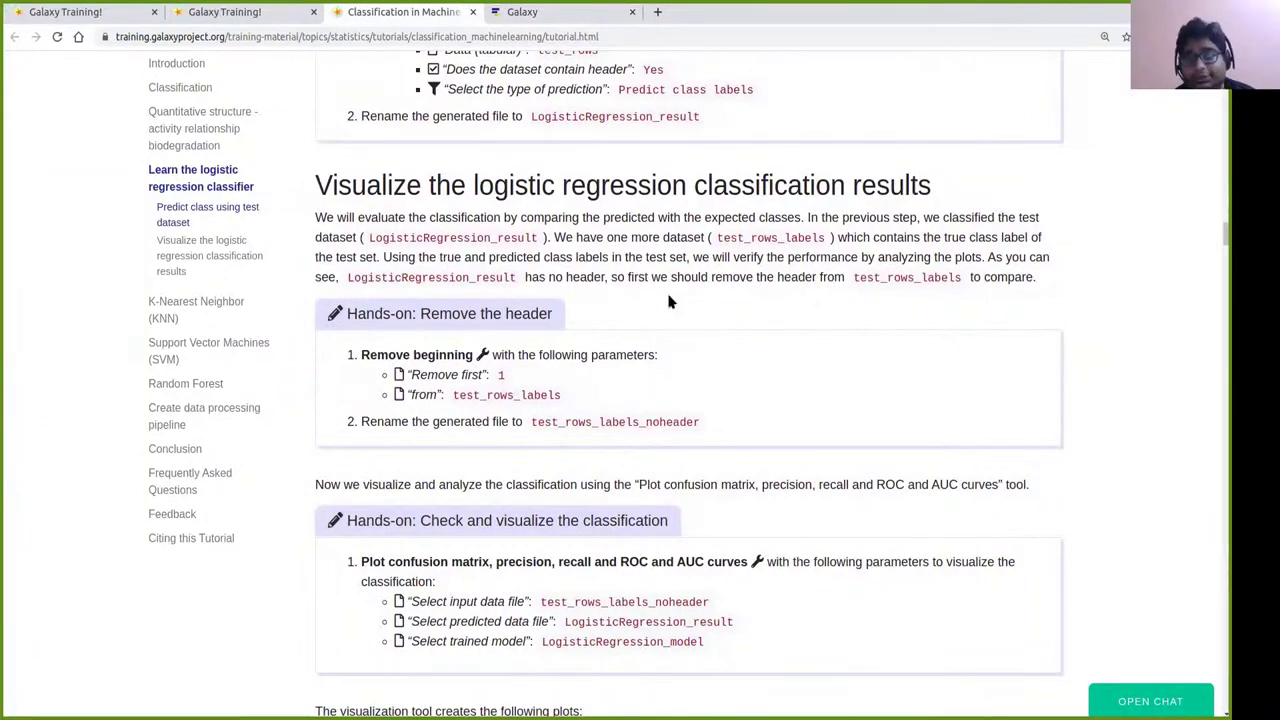
scroll(676, 295, down, 2)
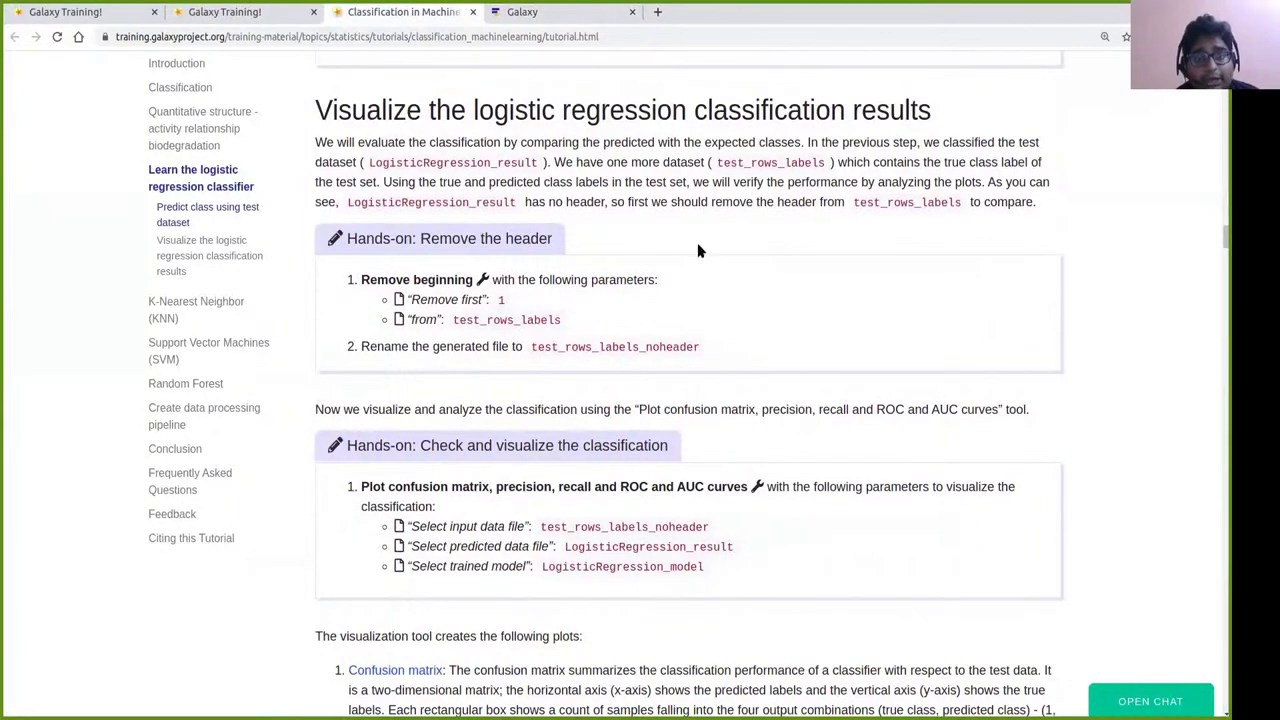
Return to Galaxy, refresh the history, and check the prediction job's status between looks at the tutorial.
click(551, 13)
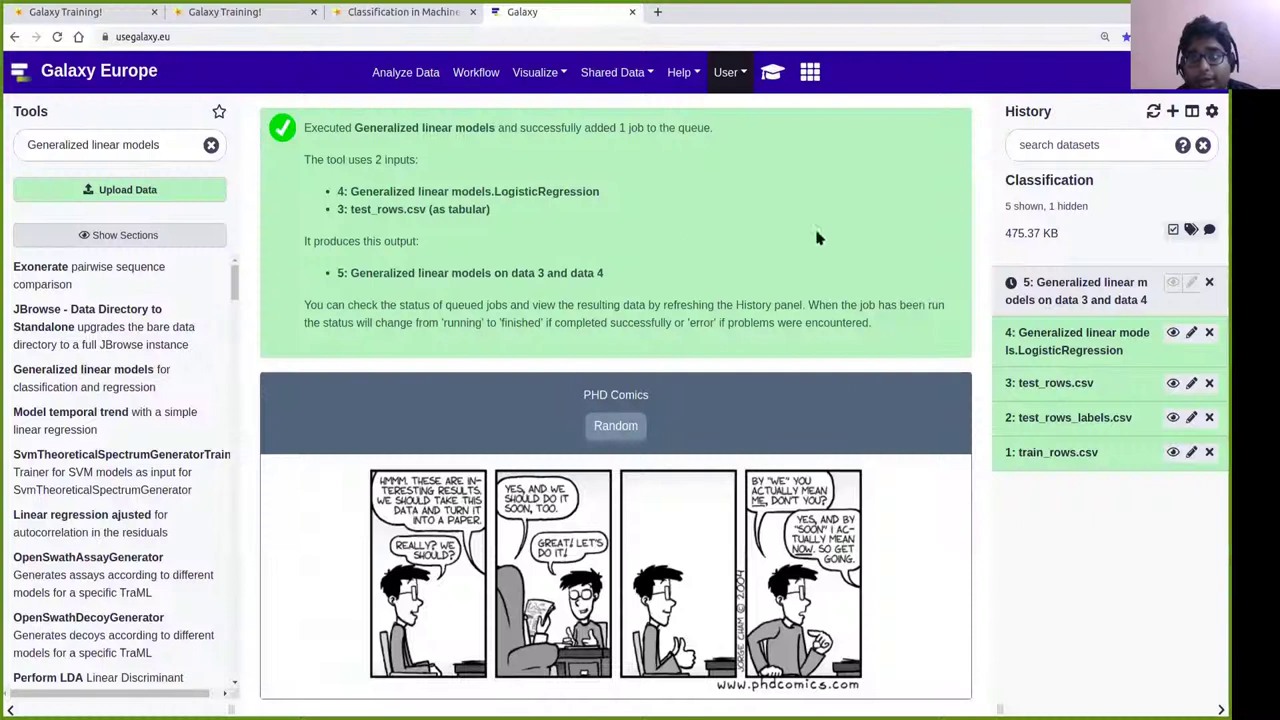
click(1153, 111)
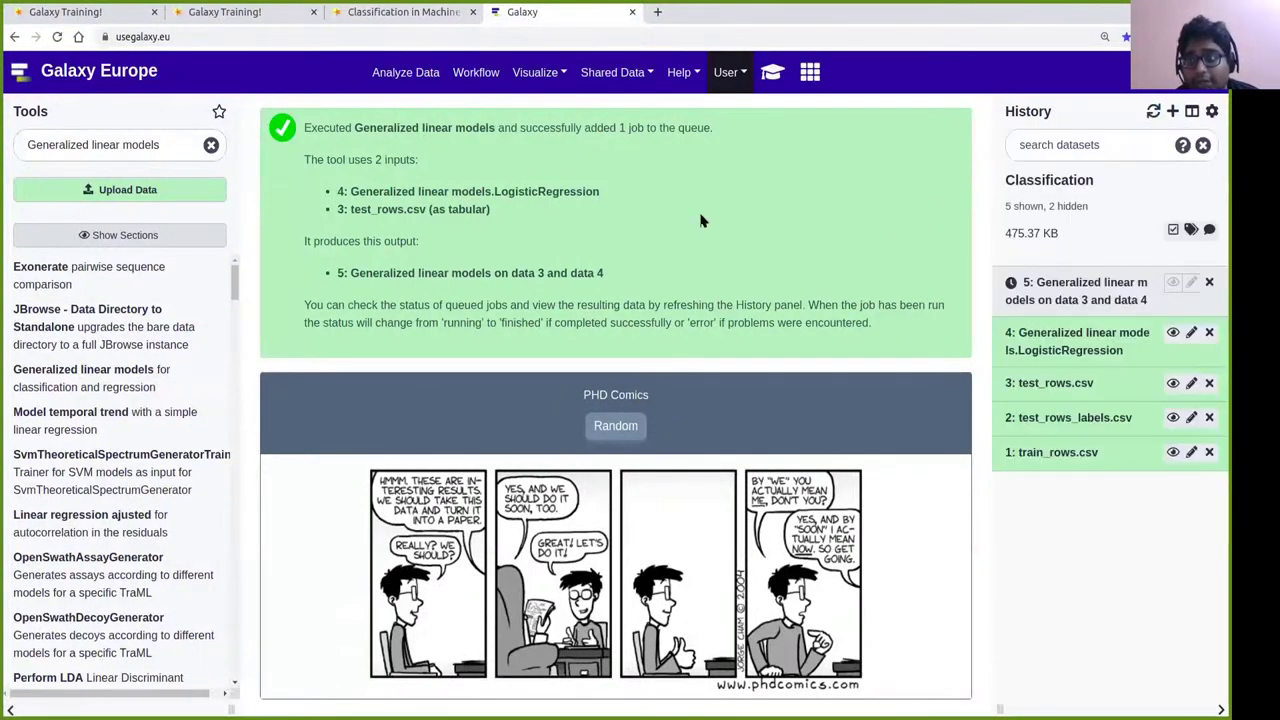
click(396, 14)
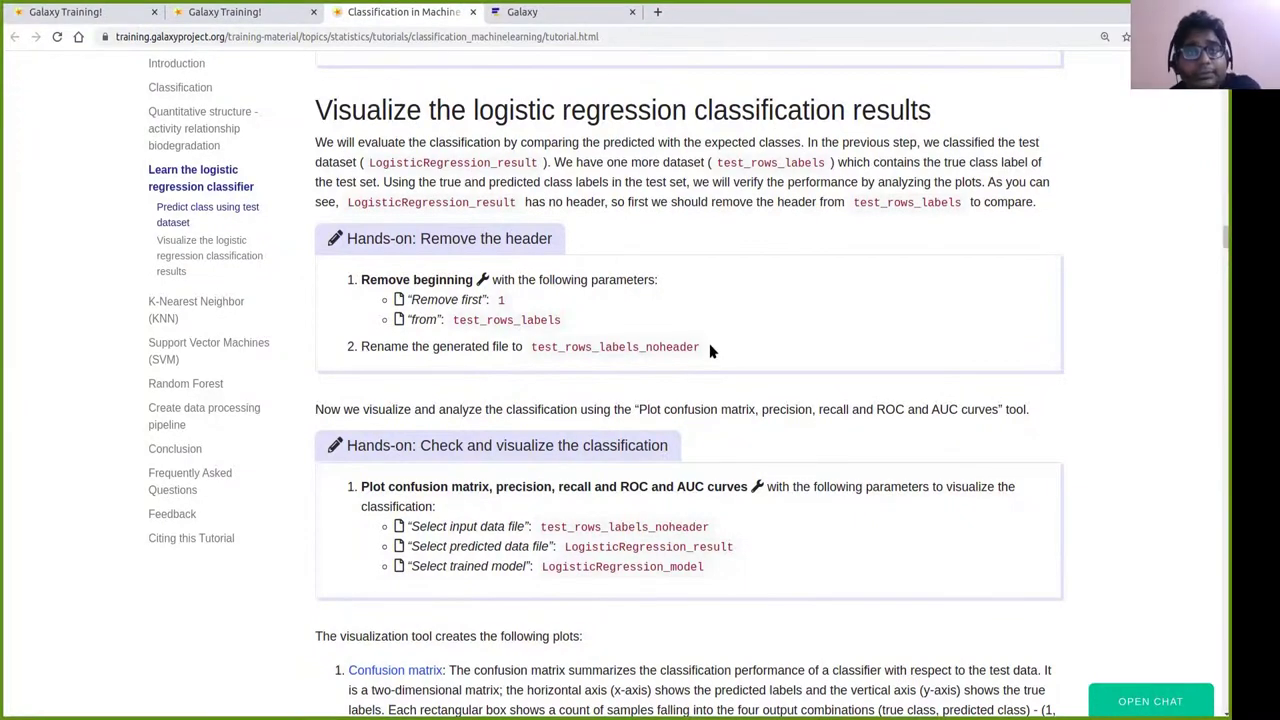
click(560, 14)
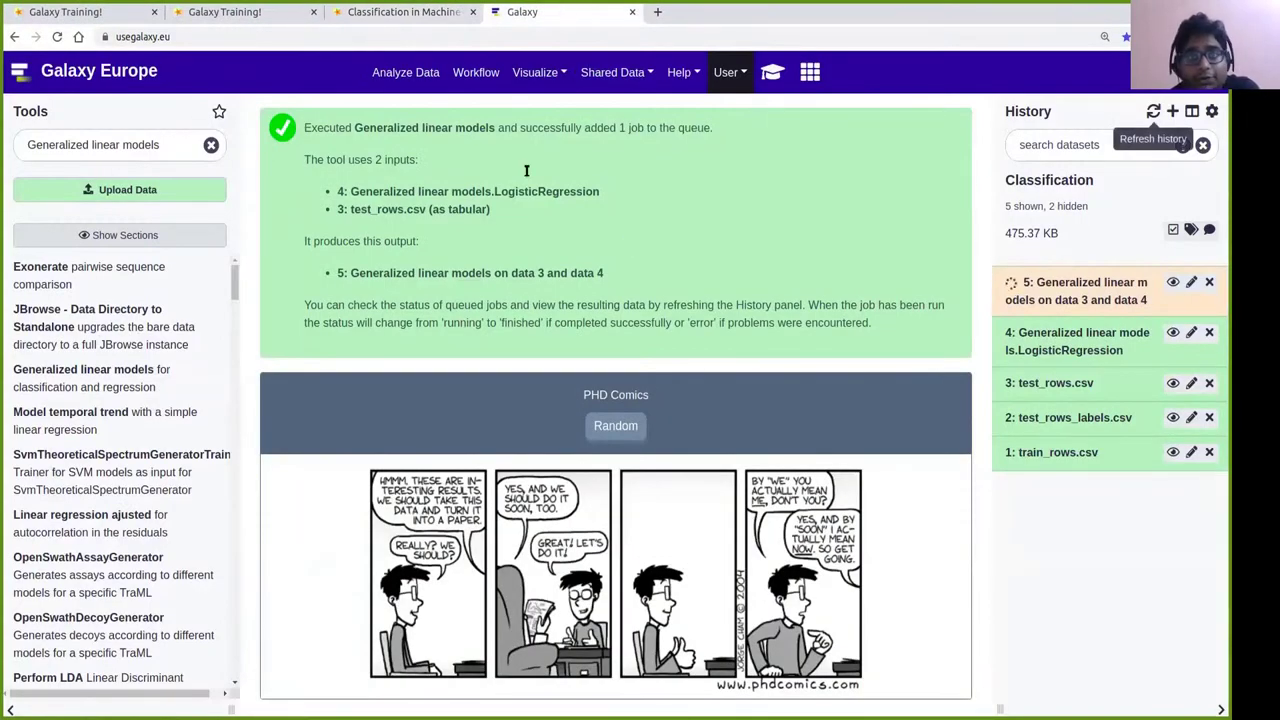
Copy the output name LogisticRegression_result from the tutorial's renaming instruction for the prediction file.
click(415, 14)
scroll(644, 334, up, 2)
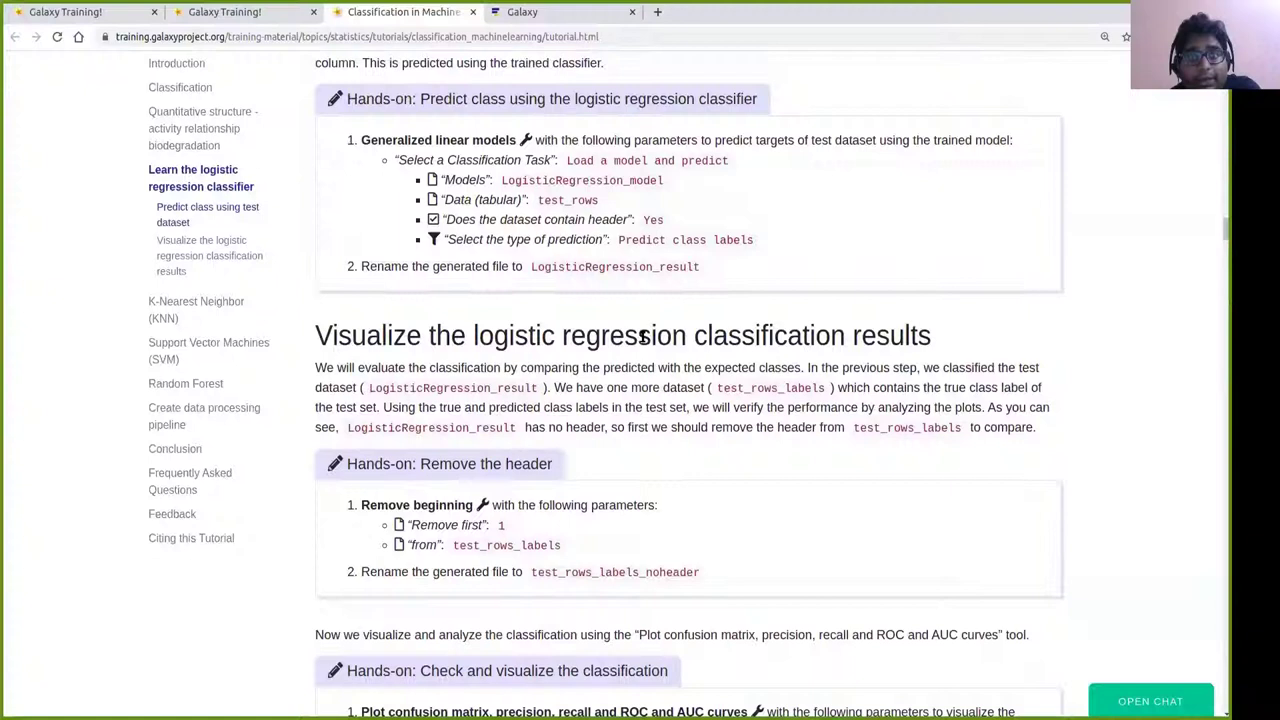
double_click(622, 265)
key(ctrl+c)
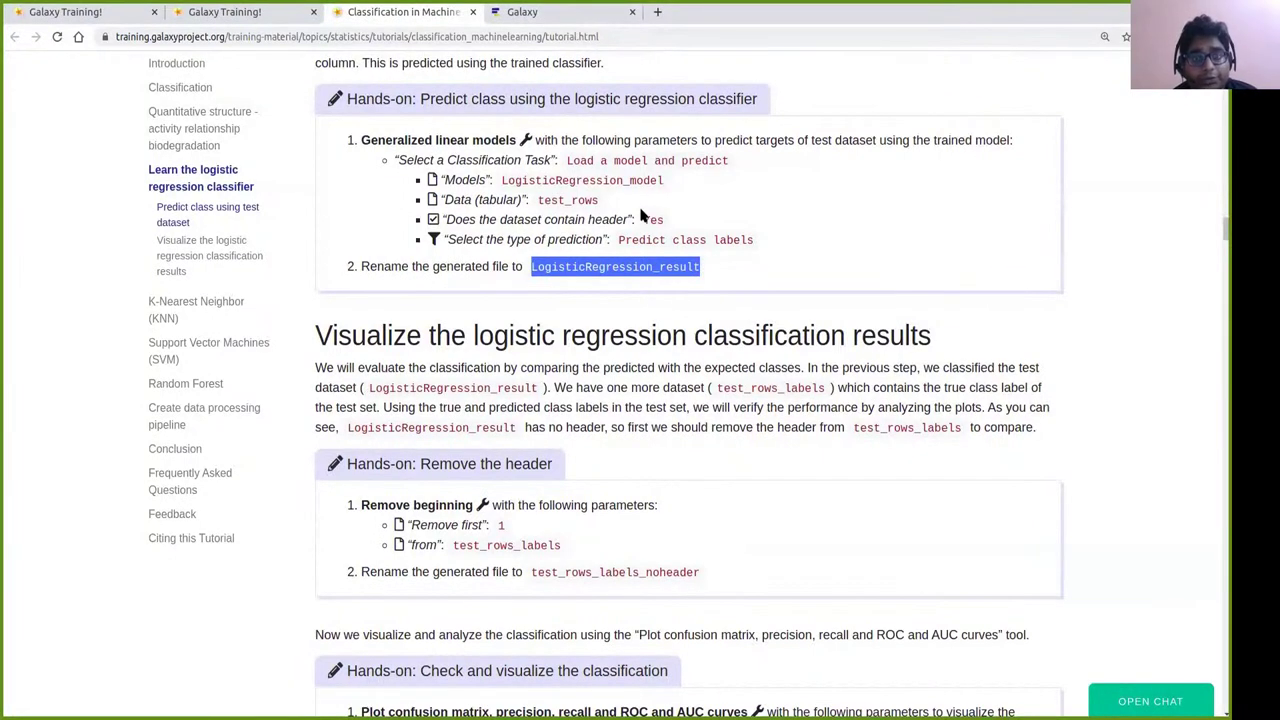
Return to Galaxy, rename the Generalized linear models prediction dataset to LogisticRegression_result, and save its attributes.
click(772, 261)
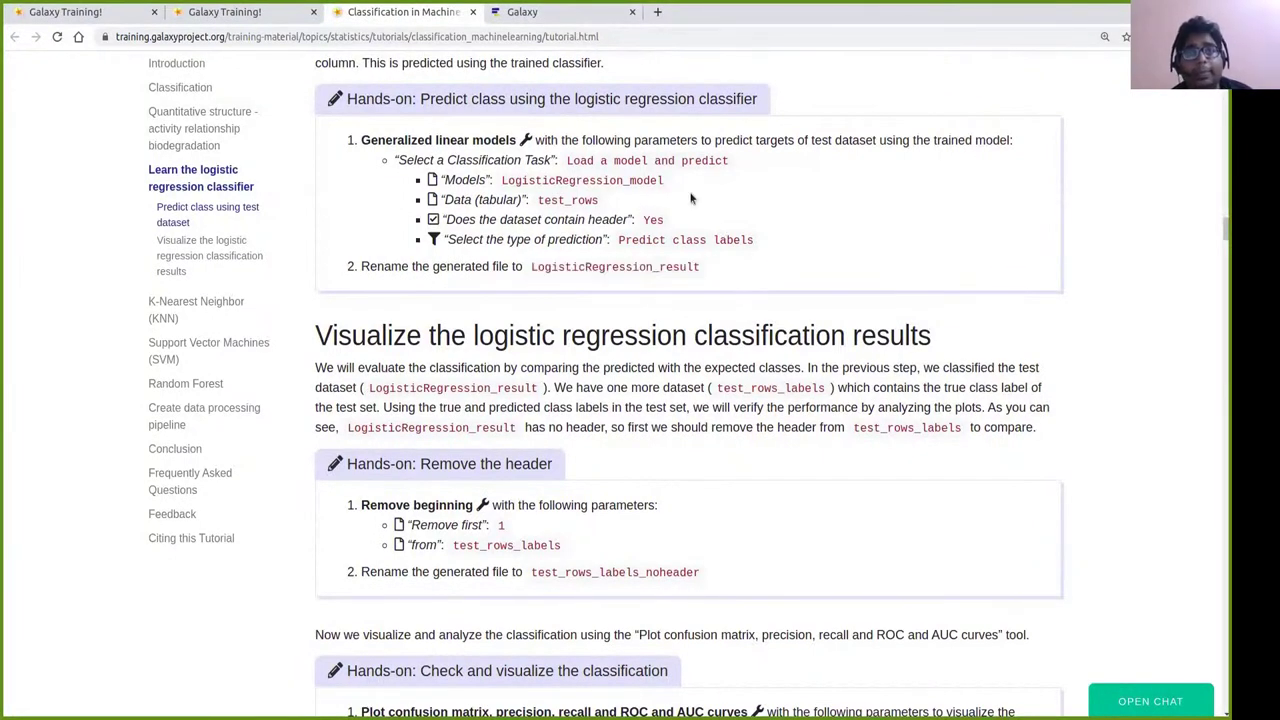
click(567, 20)
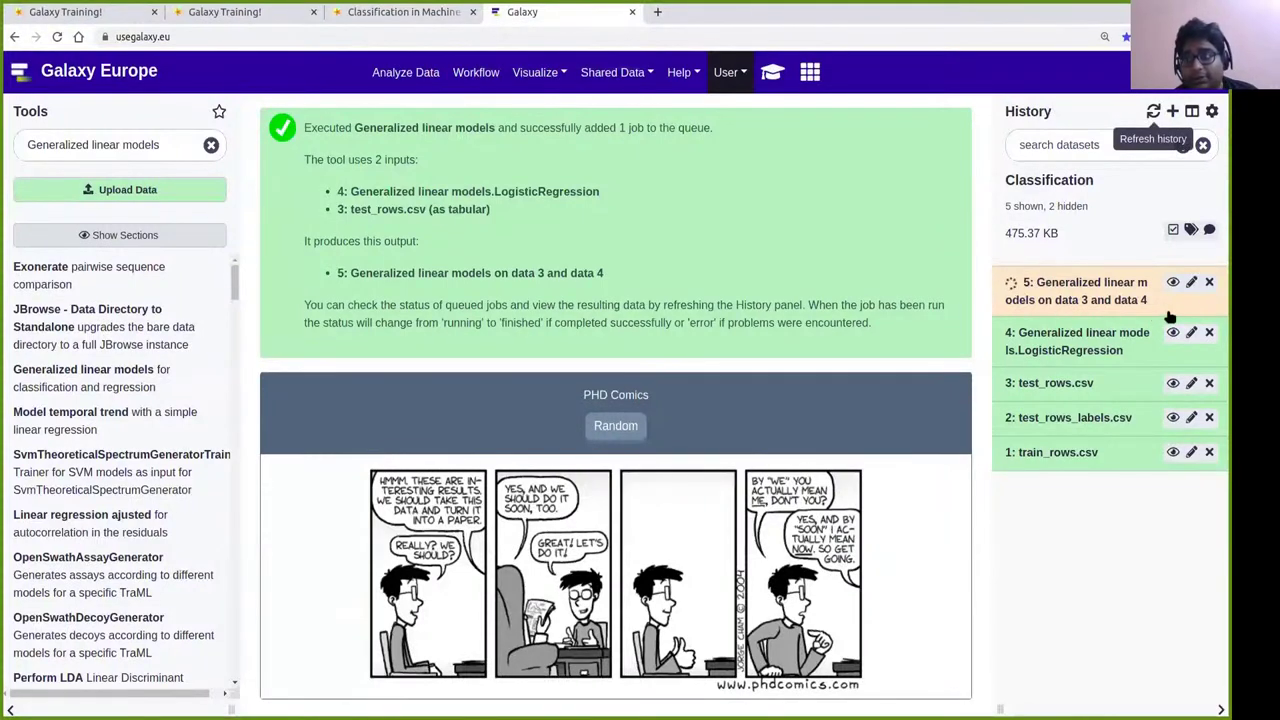
click(1191, 284)
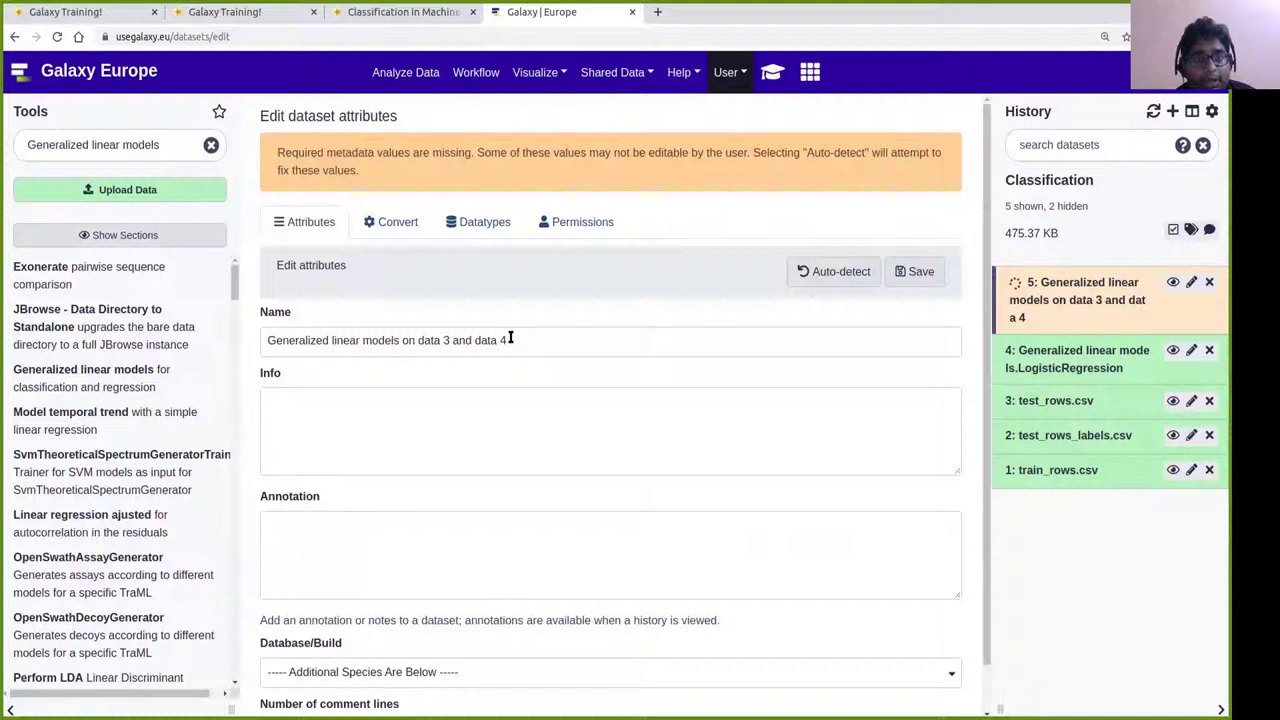
drag(508, 340, 268, 322)
key(ctrl+v)
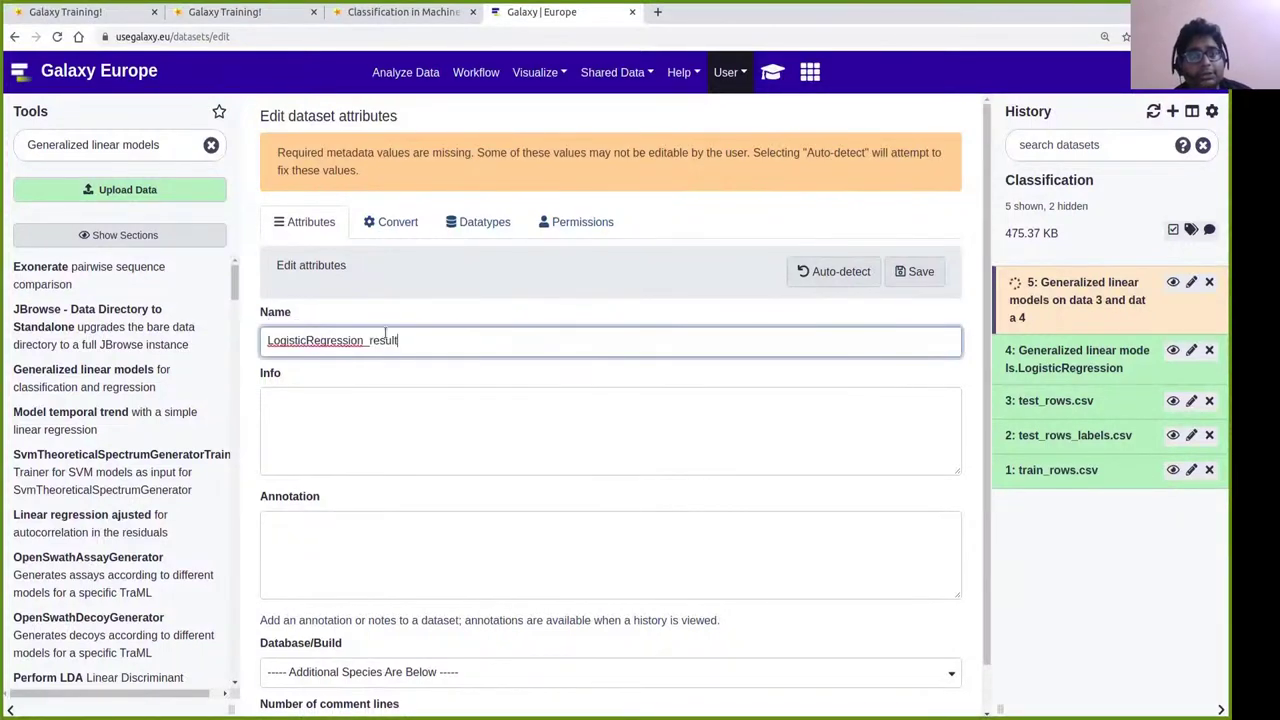
click(497, 297)
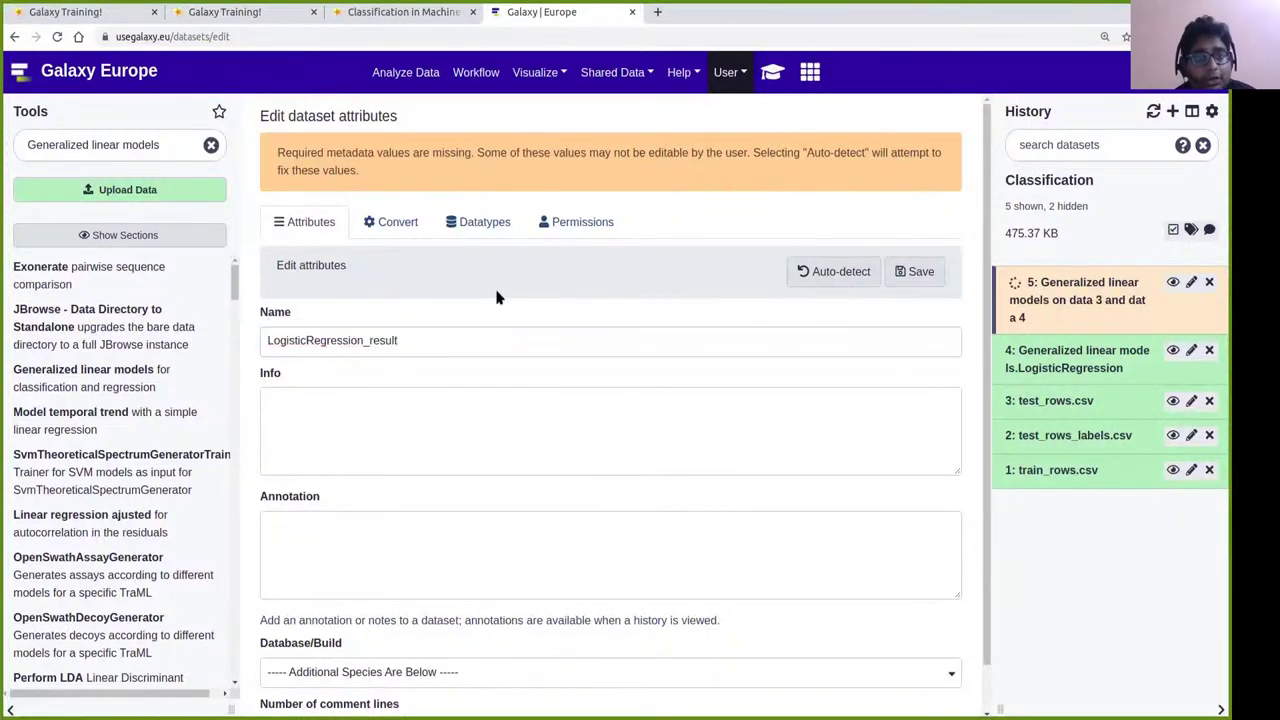
click(916, 271)
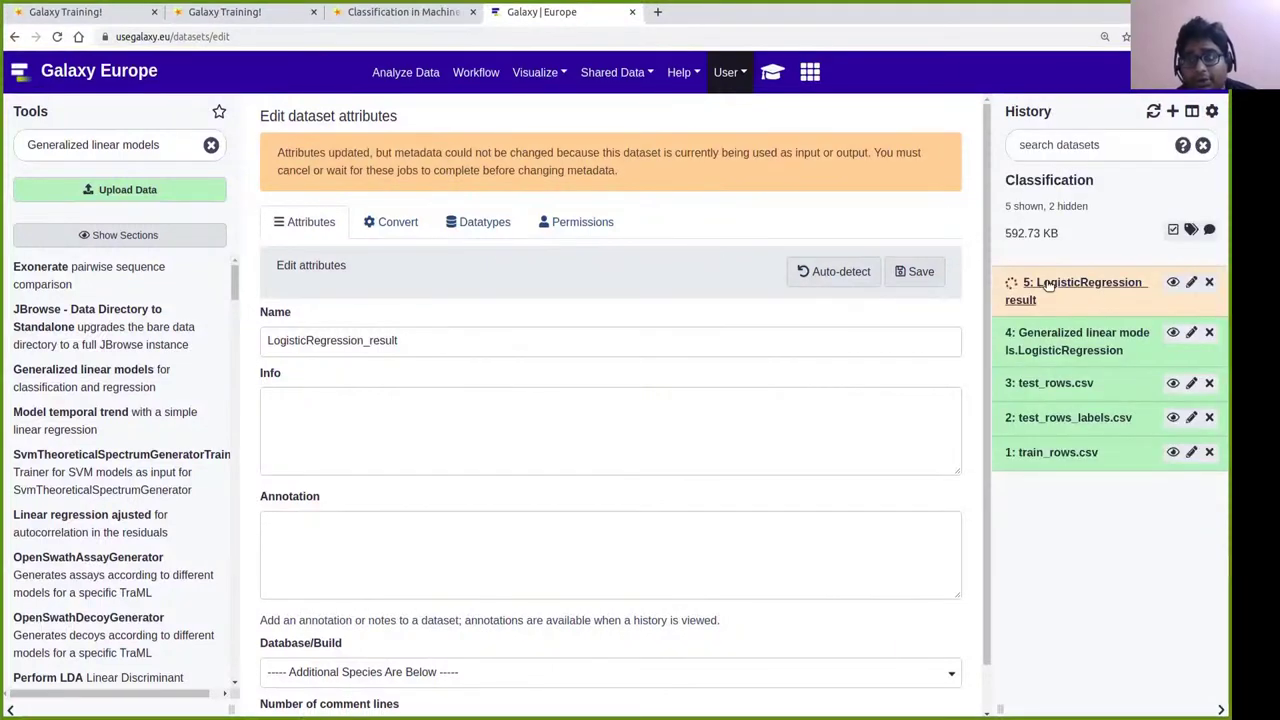
Return to the tutorial and copy the tool name Remove beginning from the header removal exercise.
click(403, 12)
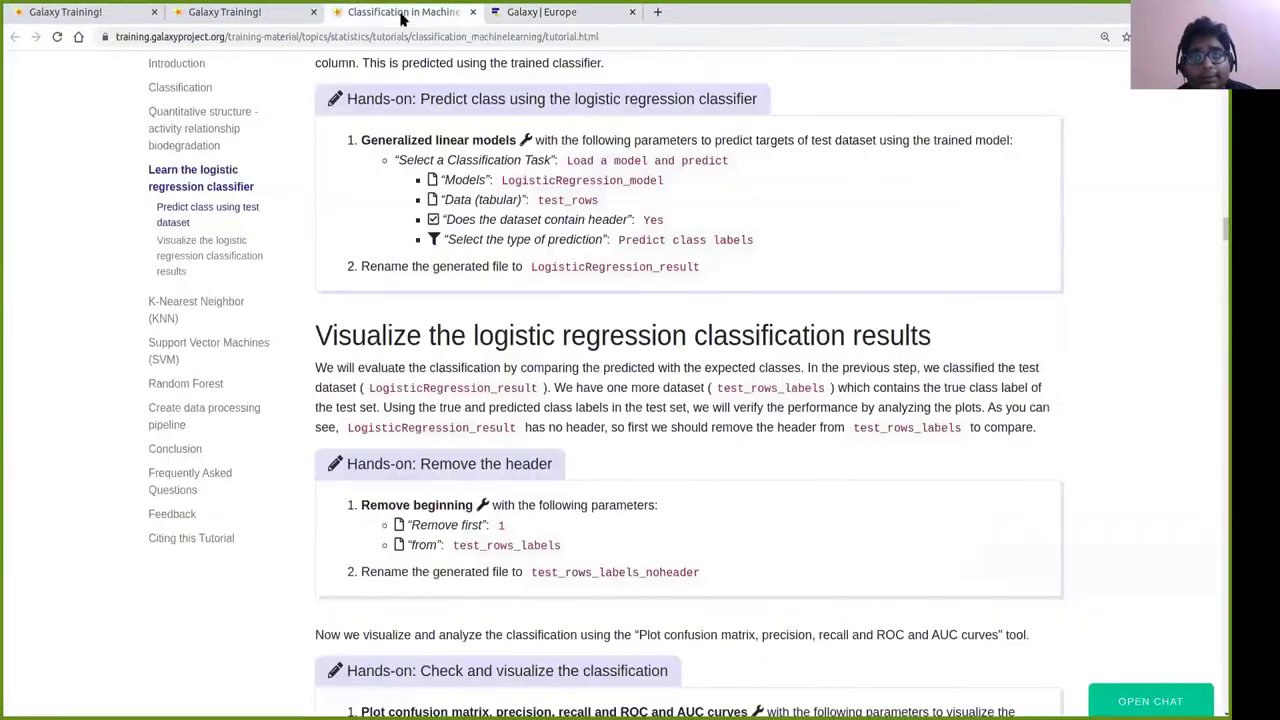
scroll(750, 250, up, 6)
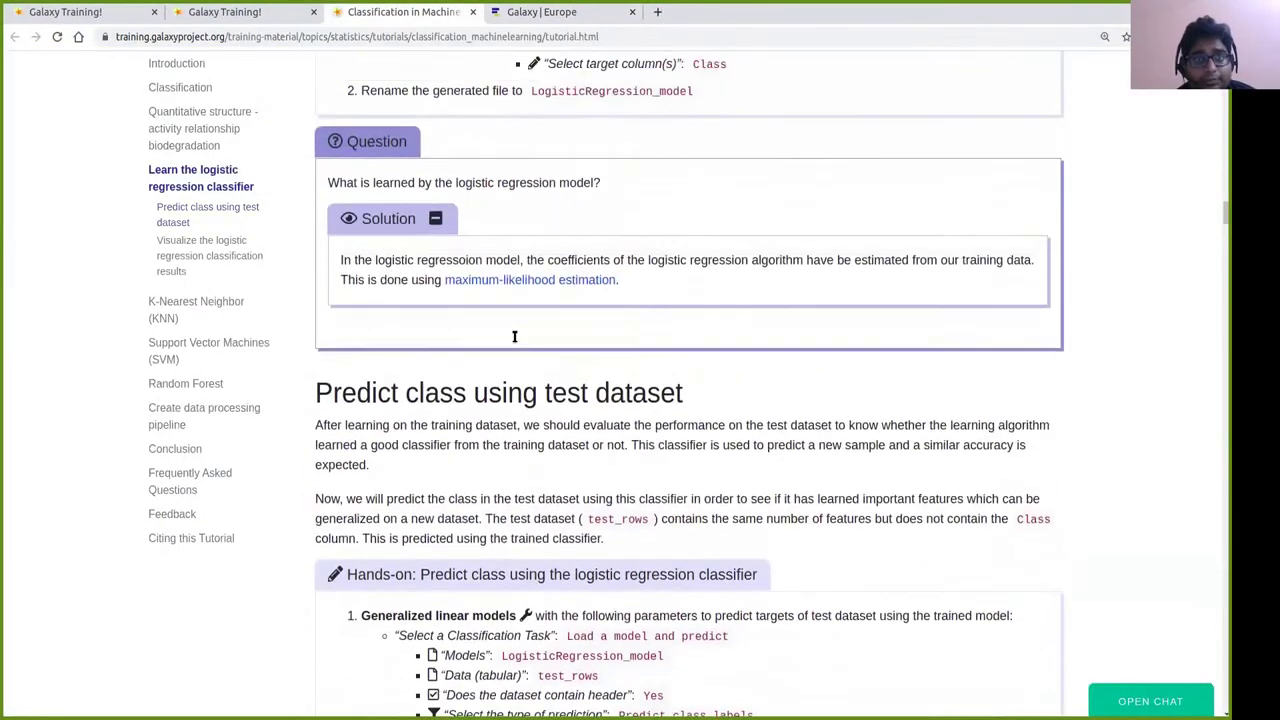
scroll(796, 260, up, 2)
scroll(766, 280, down, 7)
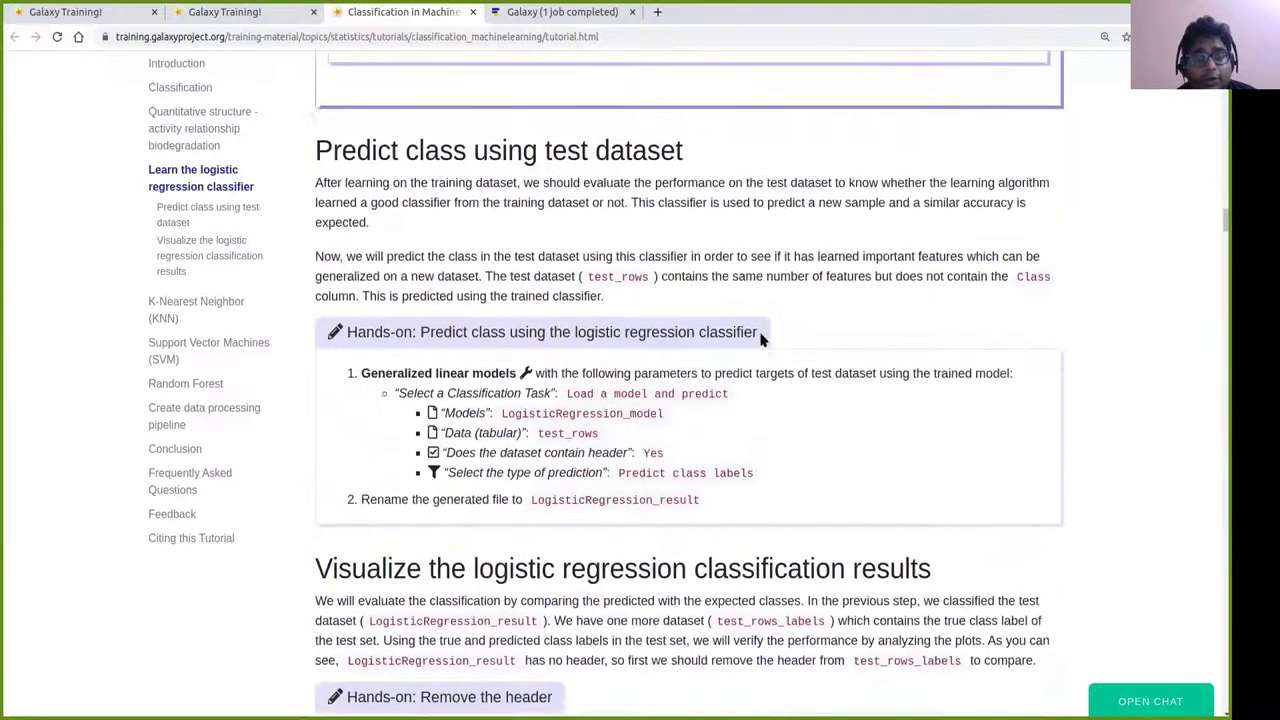
scroll(760, 340, down, 3)
drag(362, 354, 472, 350)
key(ctrl+c)
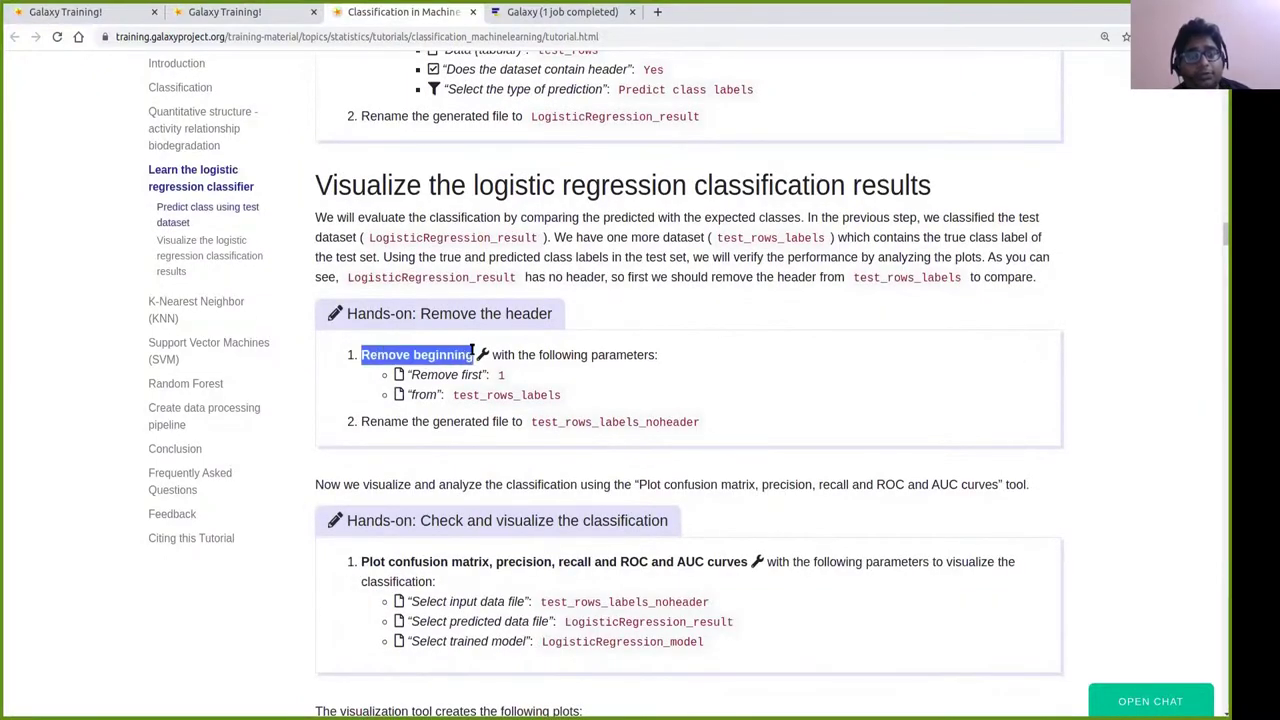
Search Galaxy's tools for Remove beginning and open the Remove beginning of a file tool.
click(565, 13)
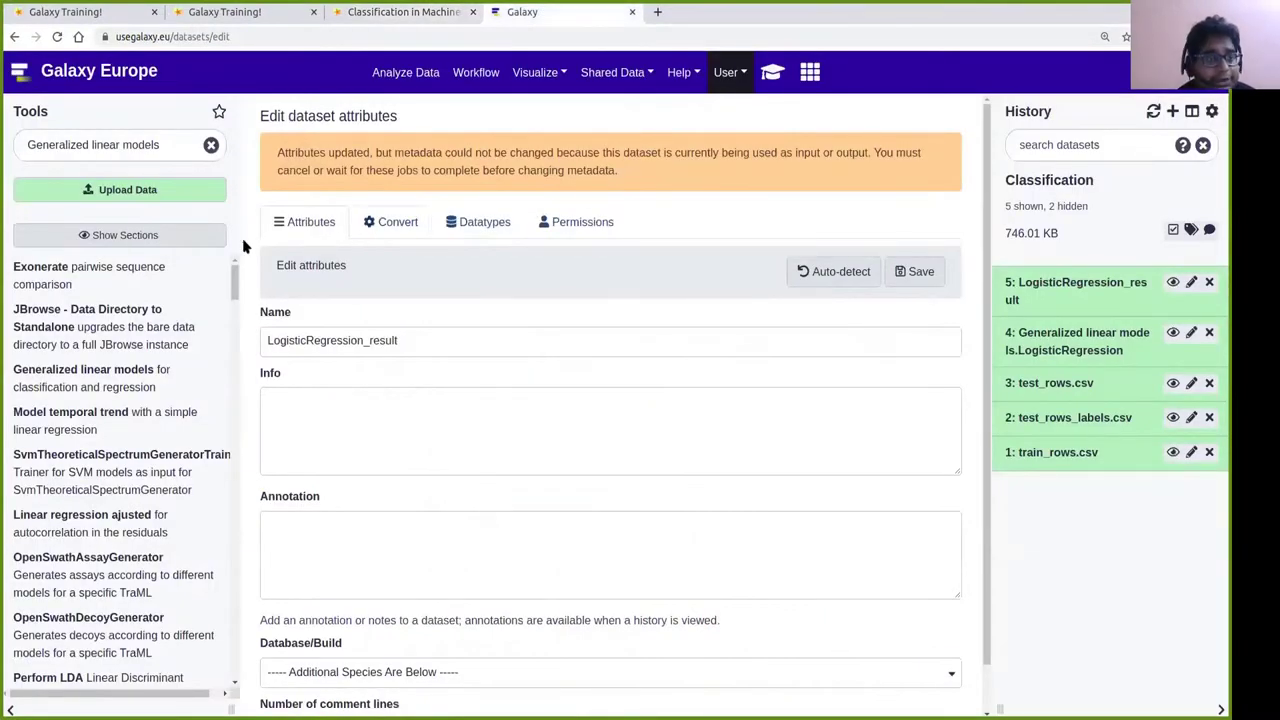
click(211, 145)
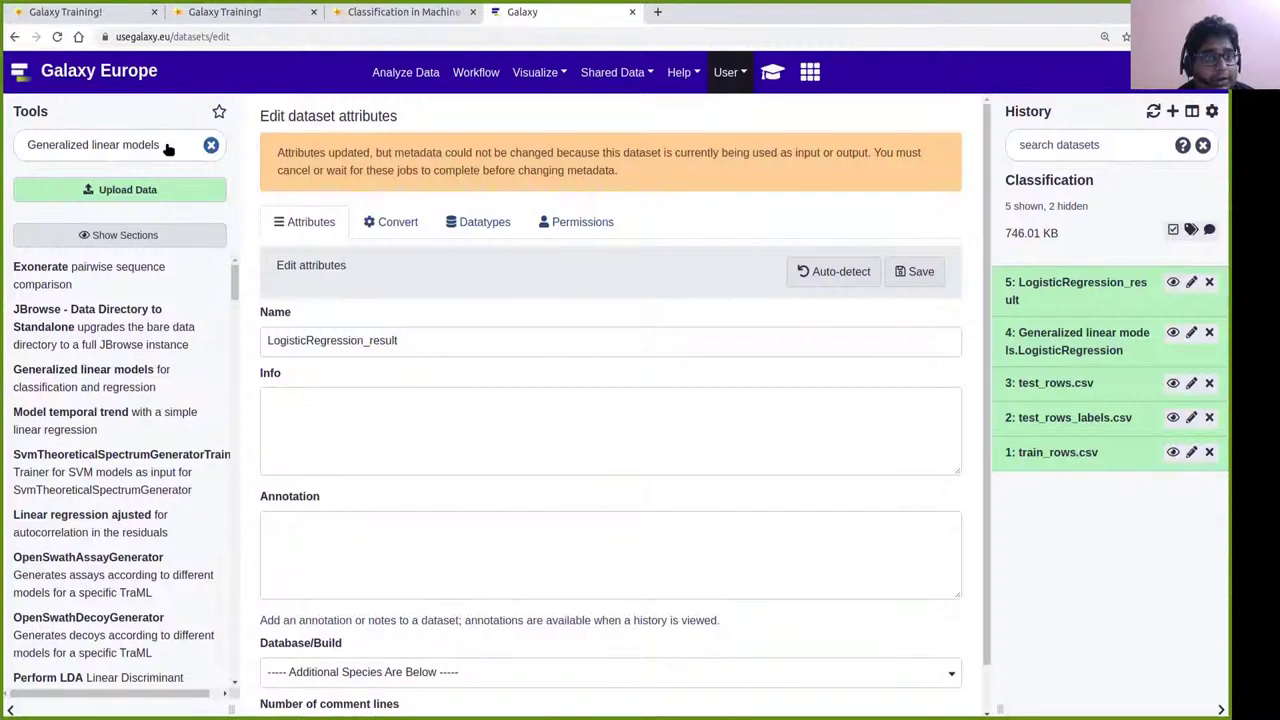
key(ctrl+v)
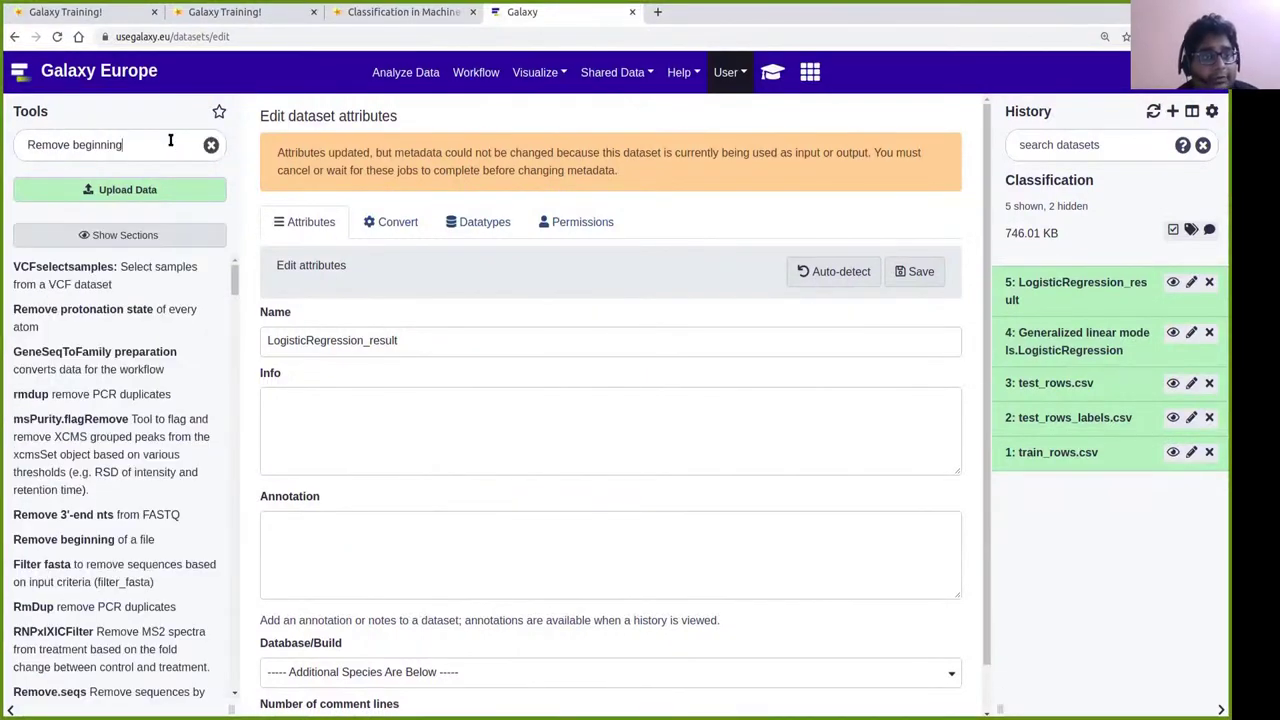
scroll(167, 341, down, 1)
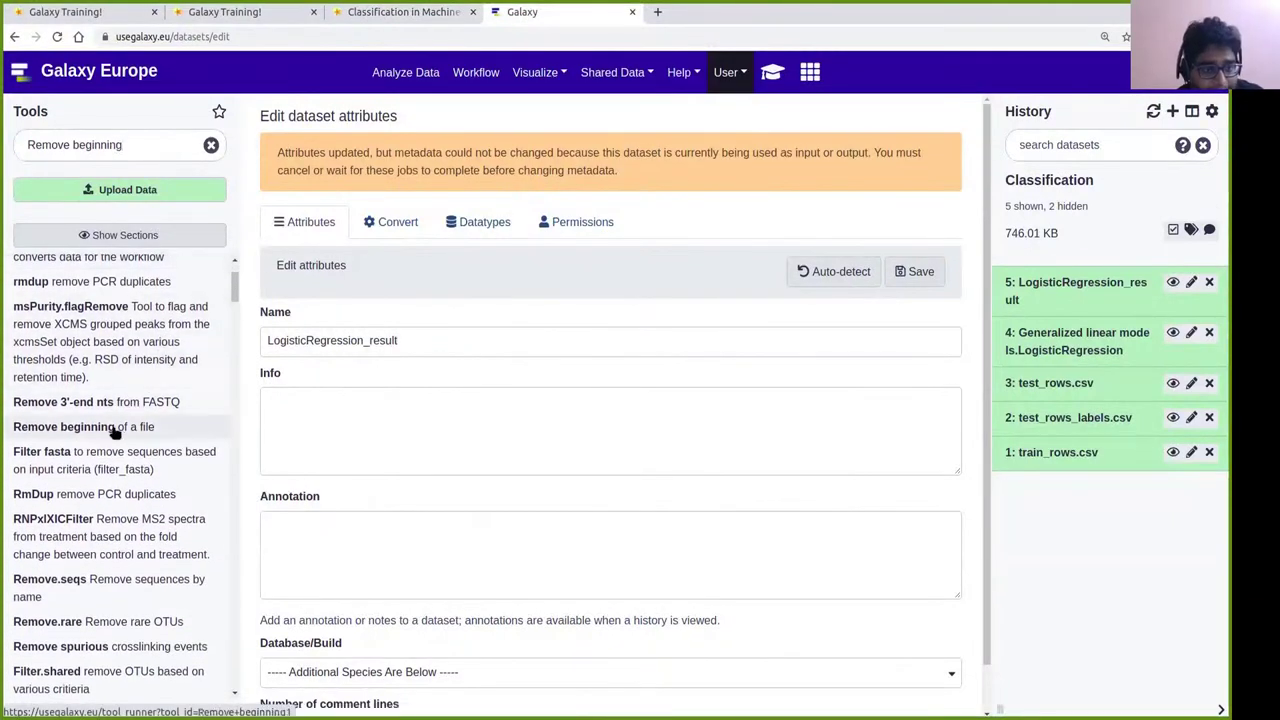
click(113, 428)
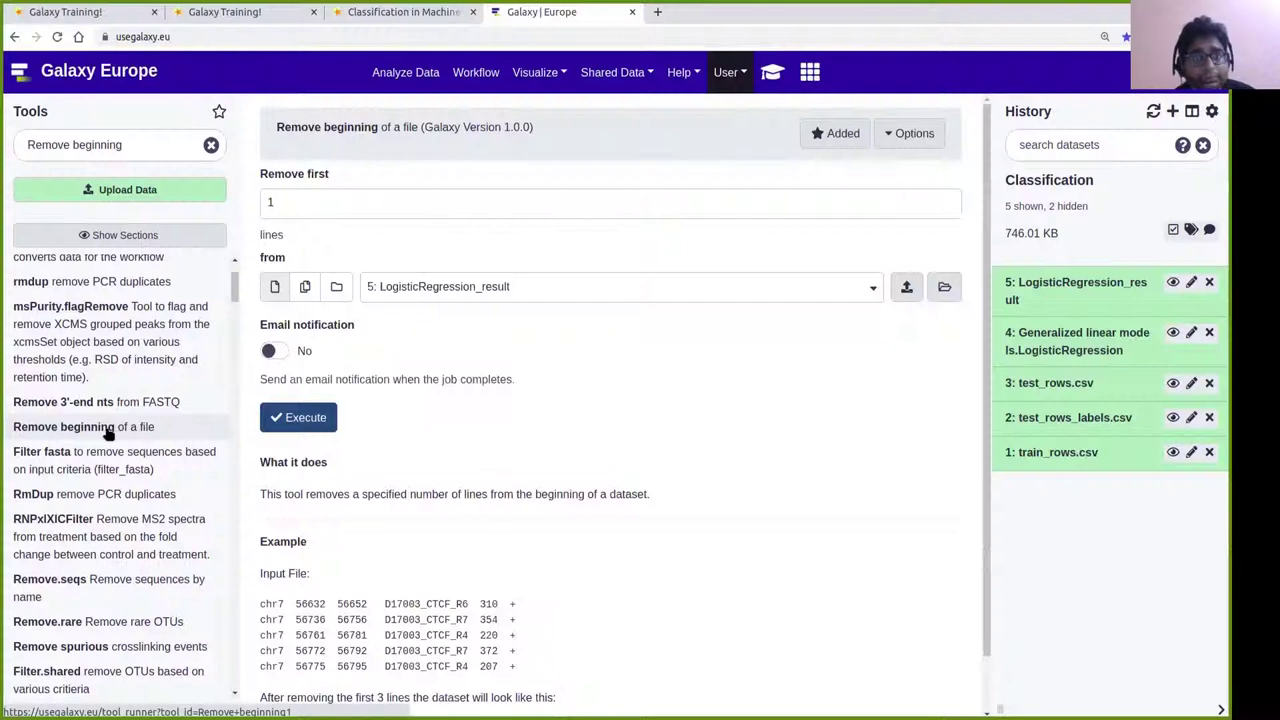
Choose test_rows_labels.csv as the Remove beginning input, check the parameters against the tutorial, and execute the tool.
click(452, 12)
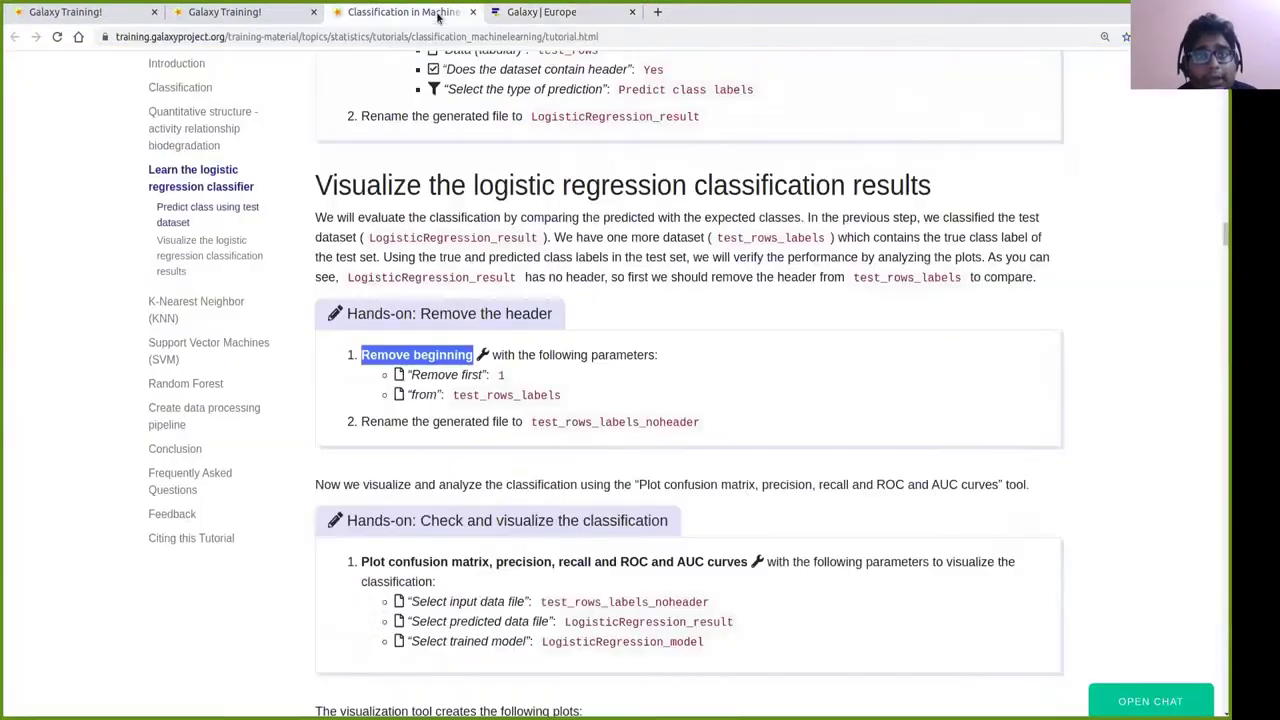
click(556, 13)
click(422, 290)
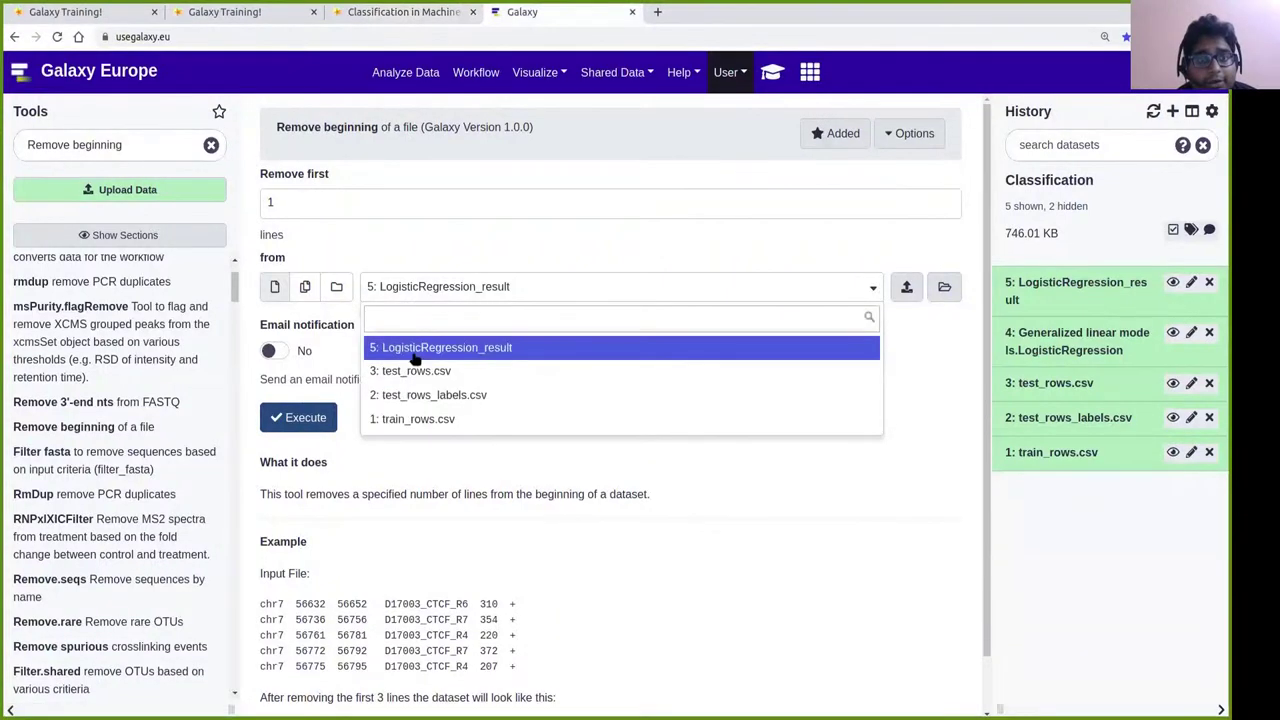
click(414, 395)
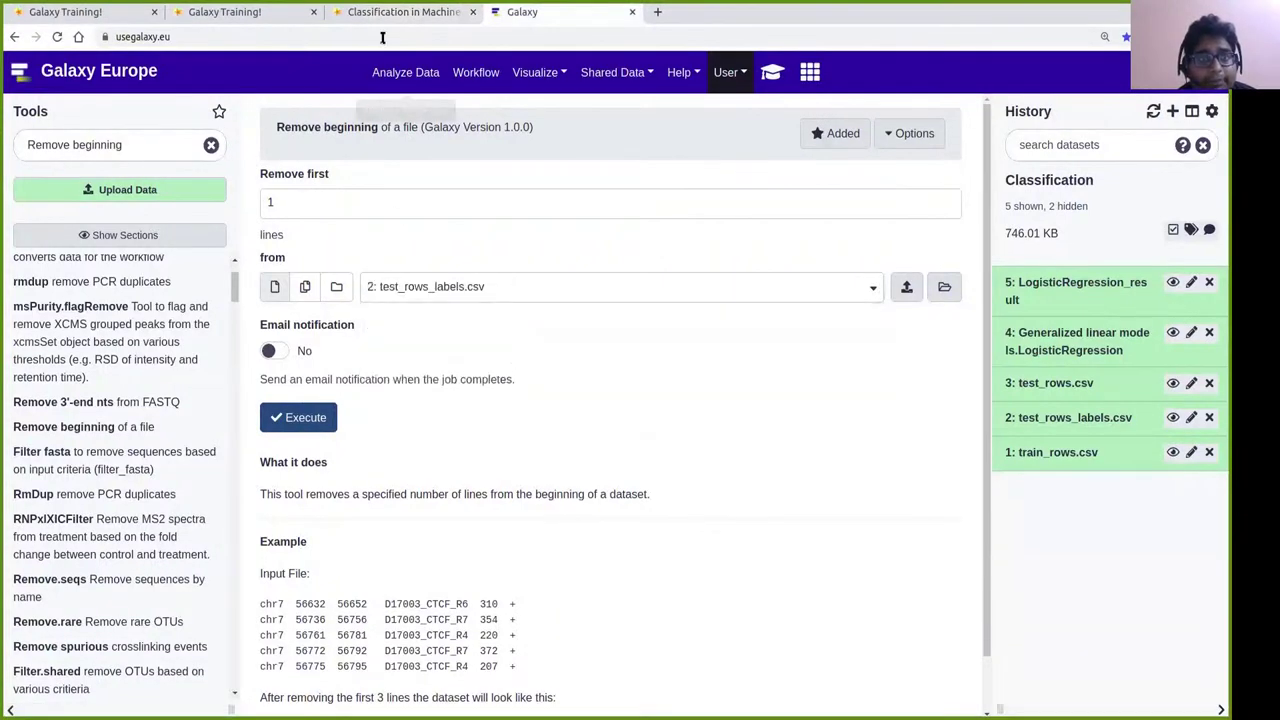
click(400, 13)
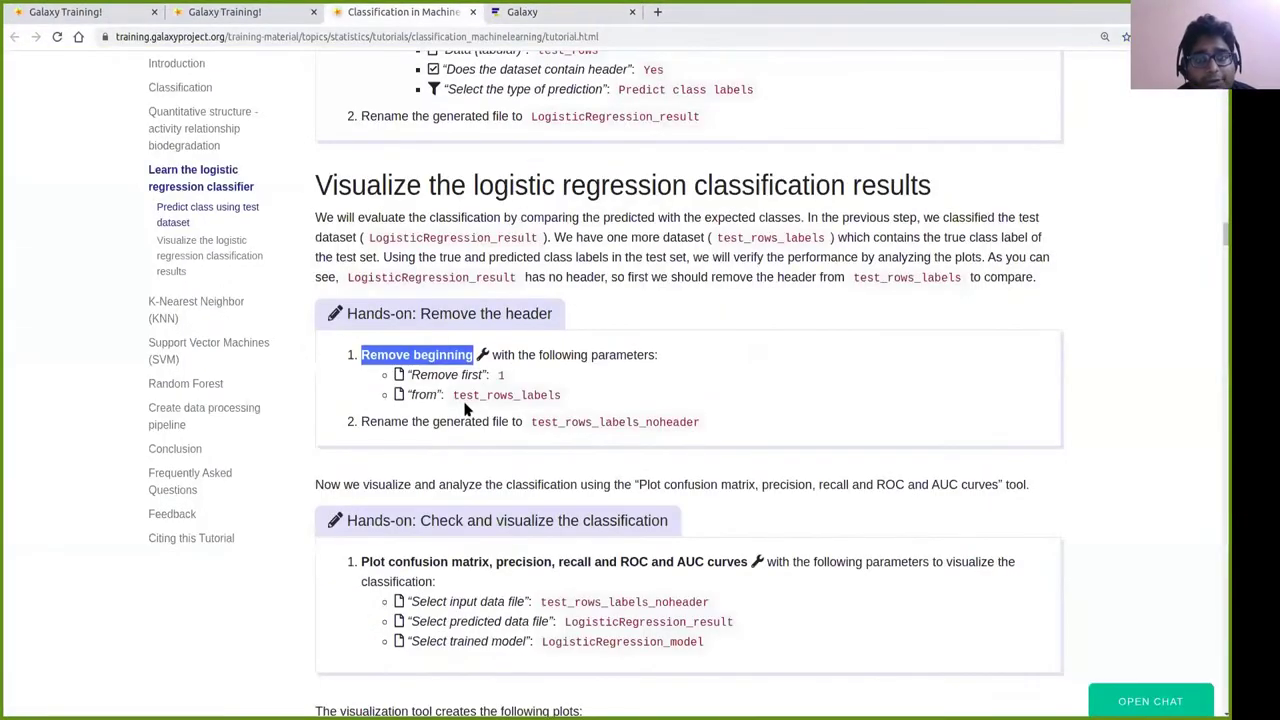
click(520, 12)
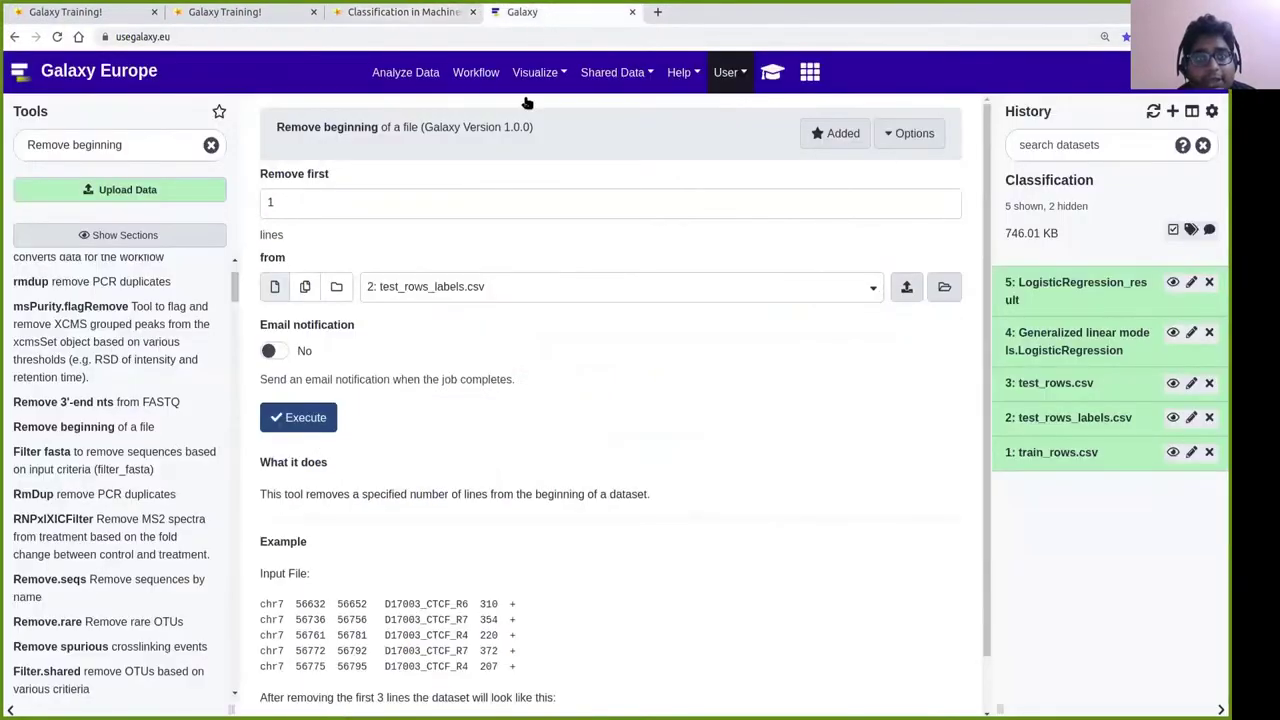
click(305, 420)
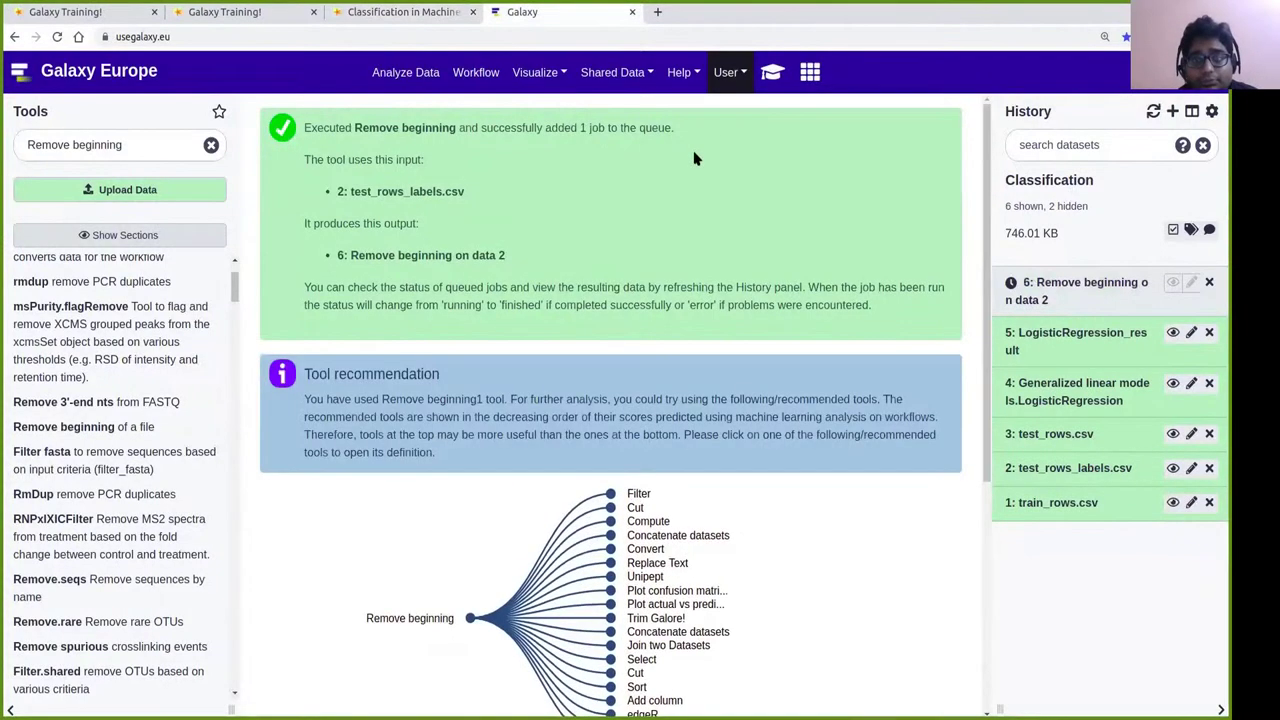
Display the LogisticRegression_result dataset, inspect the last columns in its history preview for the predicted class labels, and collapse it.
scroll(767, 251, down, 1)
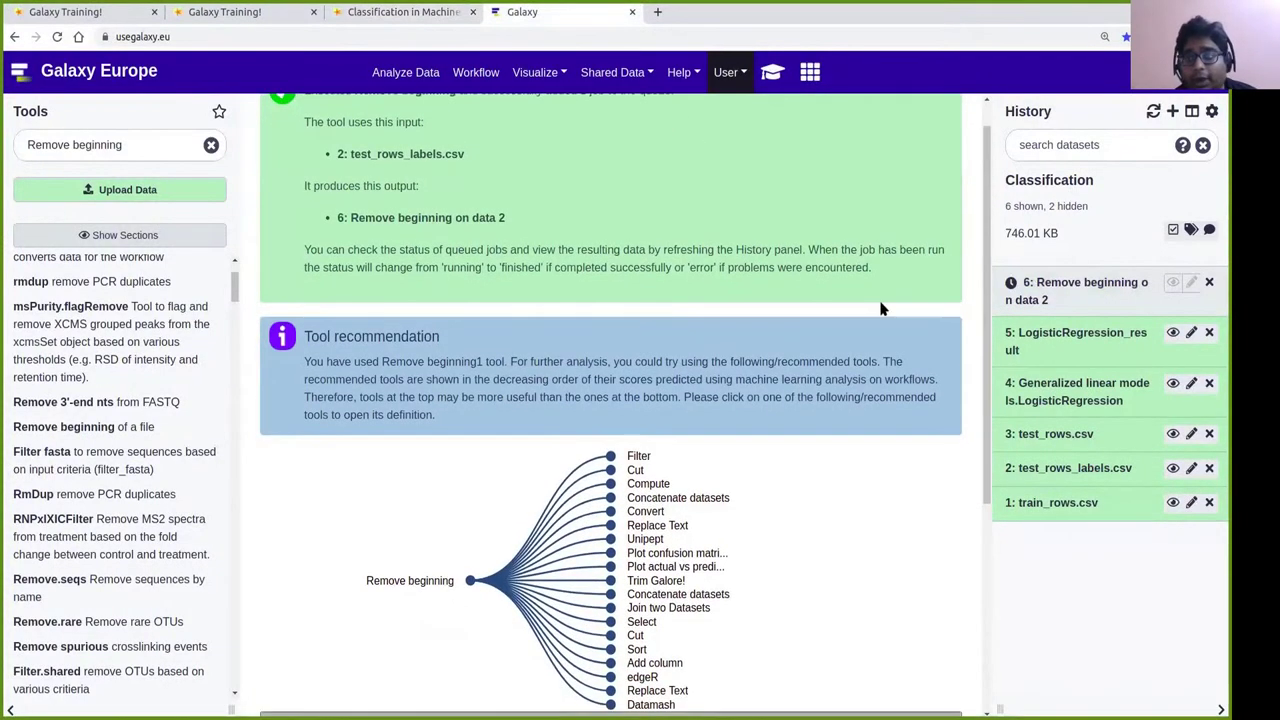
click(1172, 336)
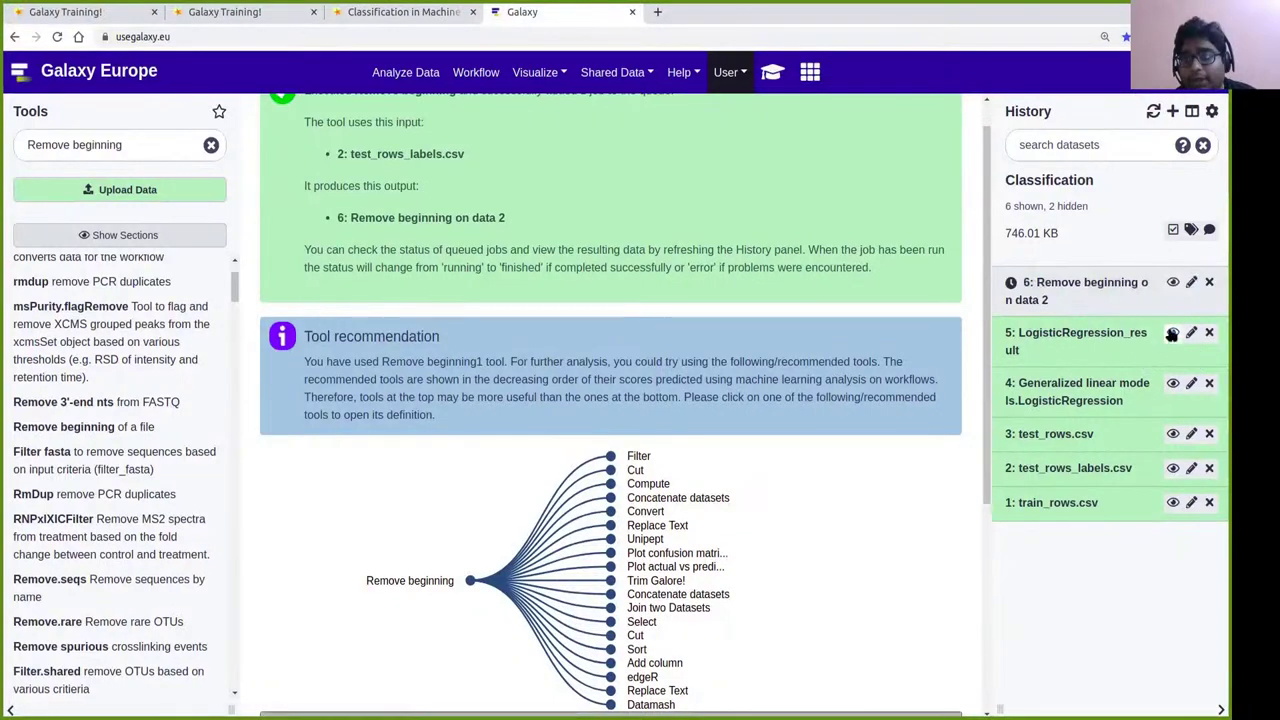
click(1024, 333)
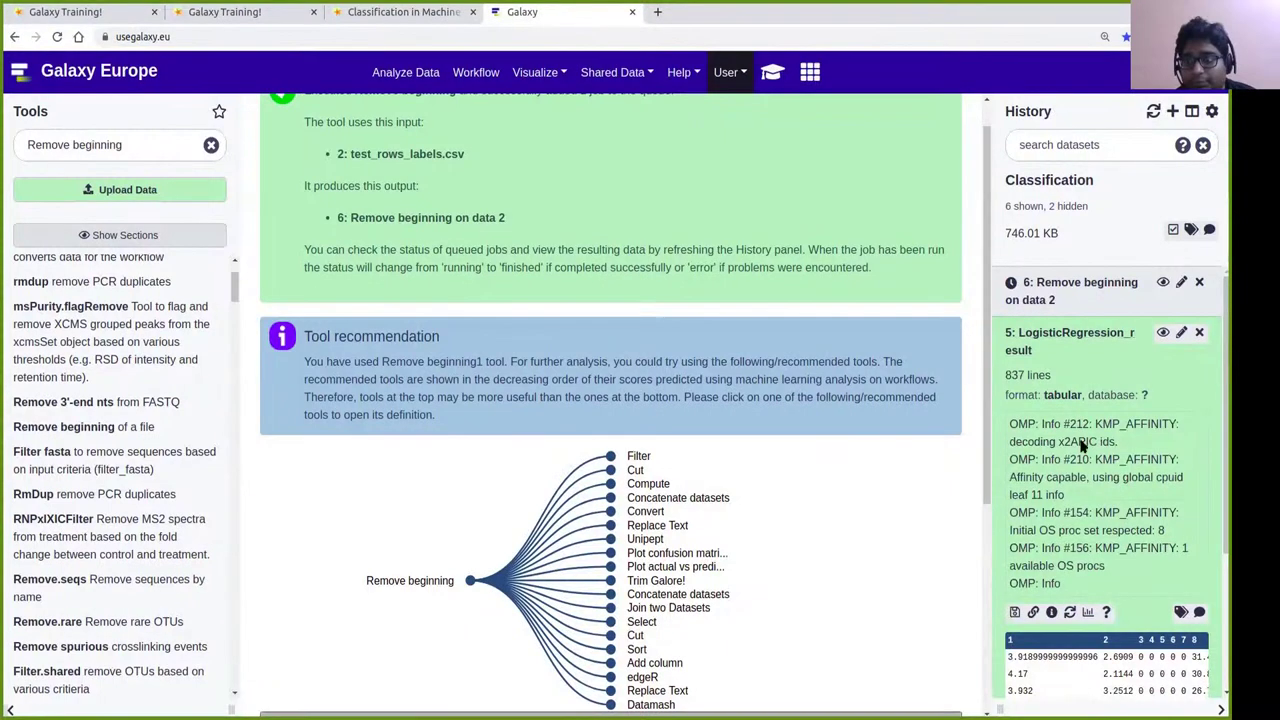
scroll(1060, 480, down, 1)
click(1031, 551)
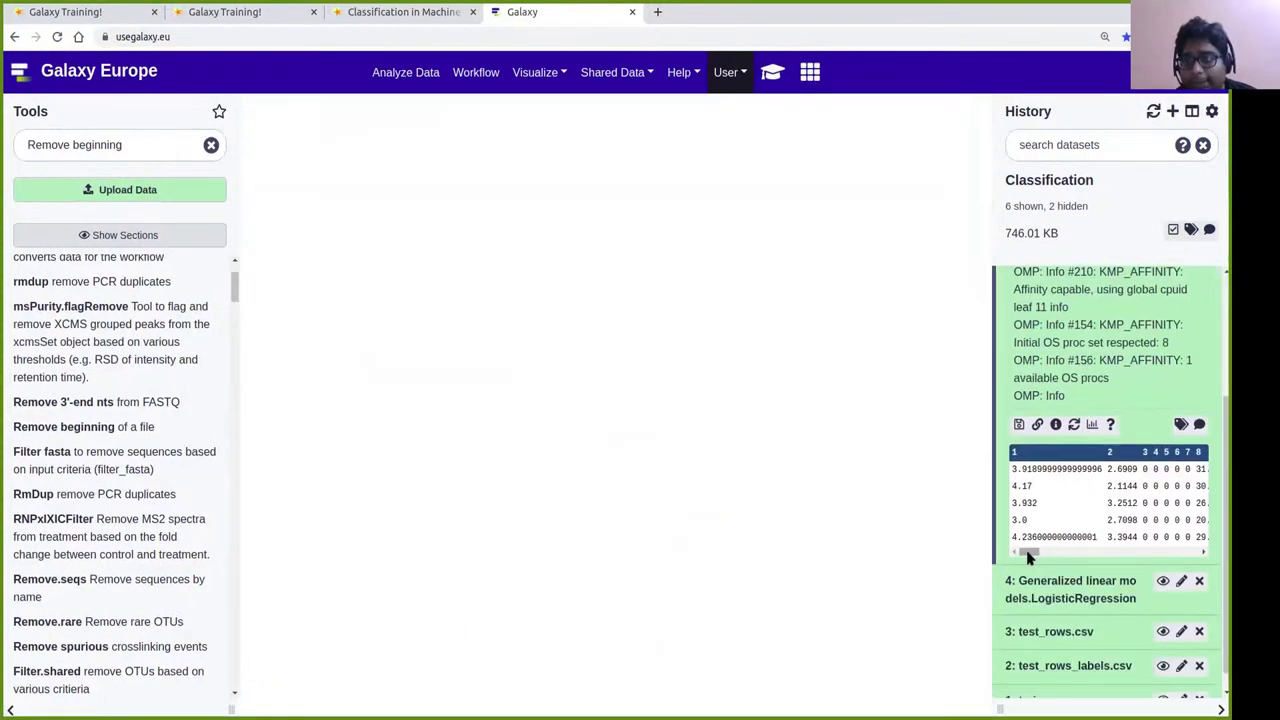
drag(1029, 558, 1192, 553)
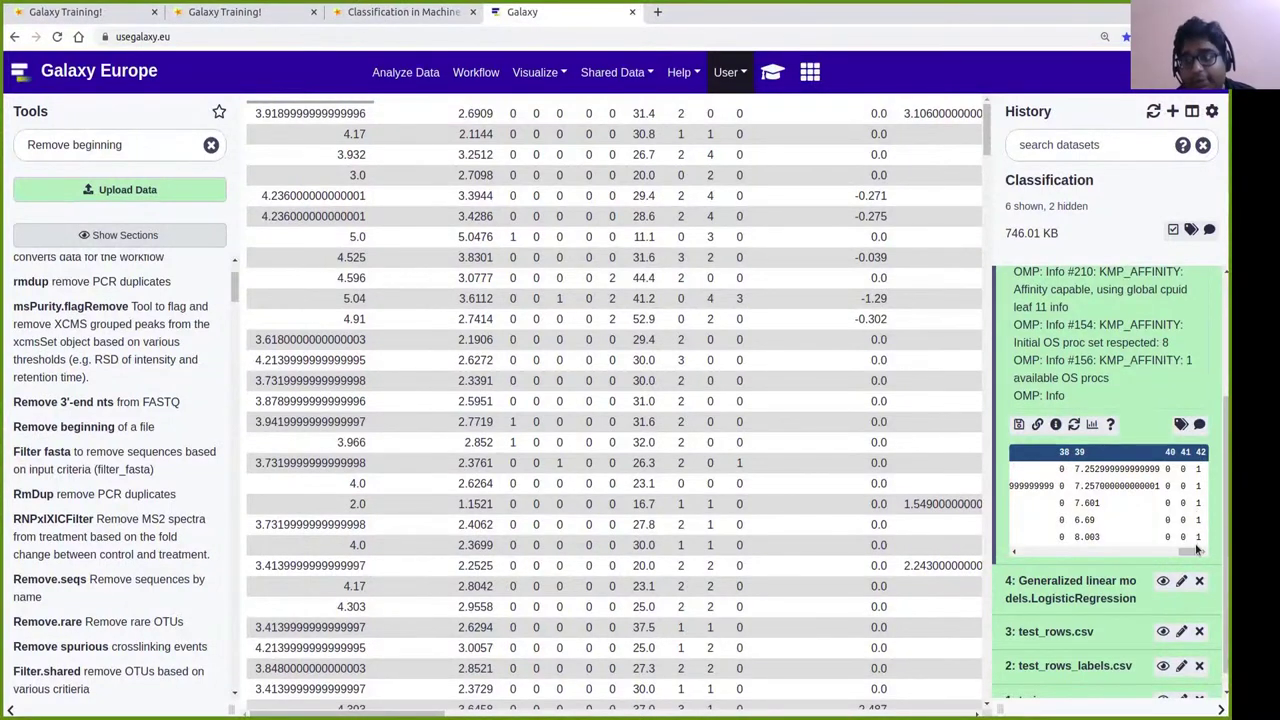
scroll(1085, 480, up, 2)
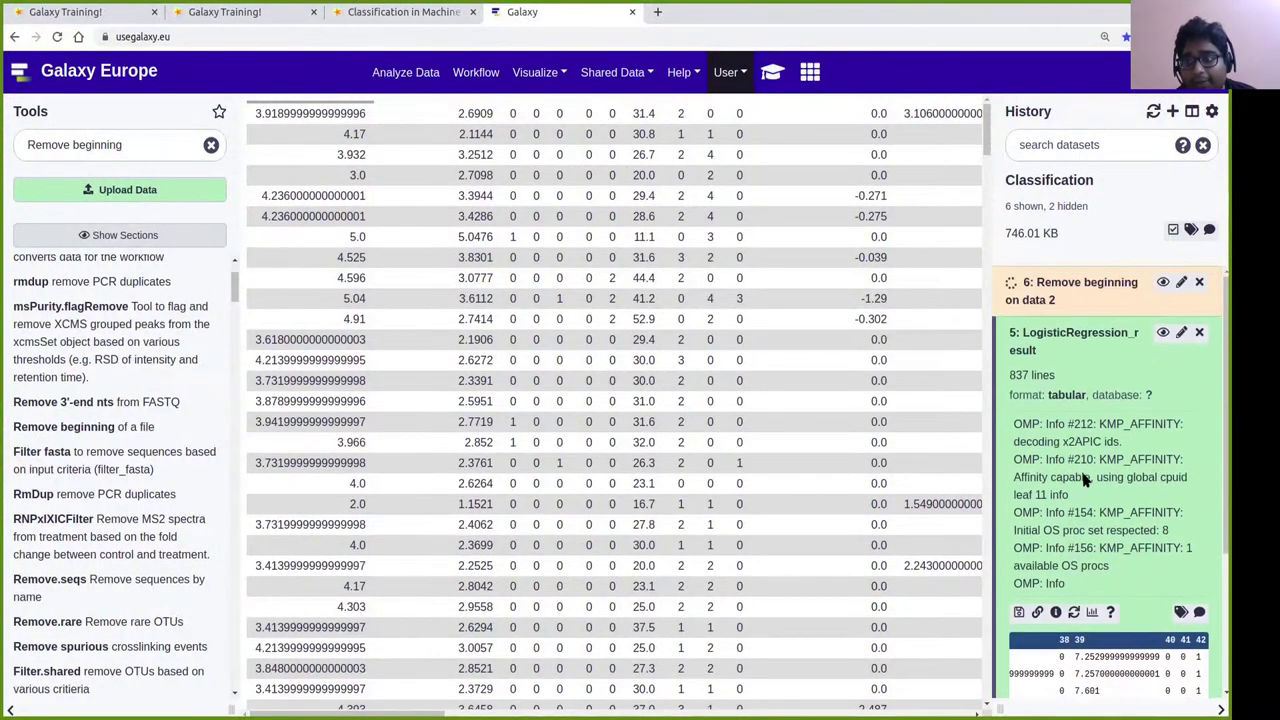
click(1055, 341)
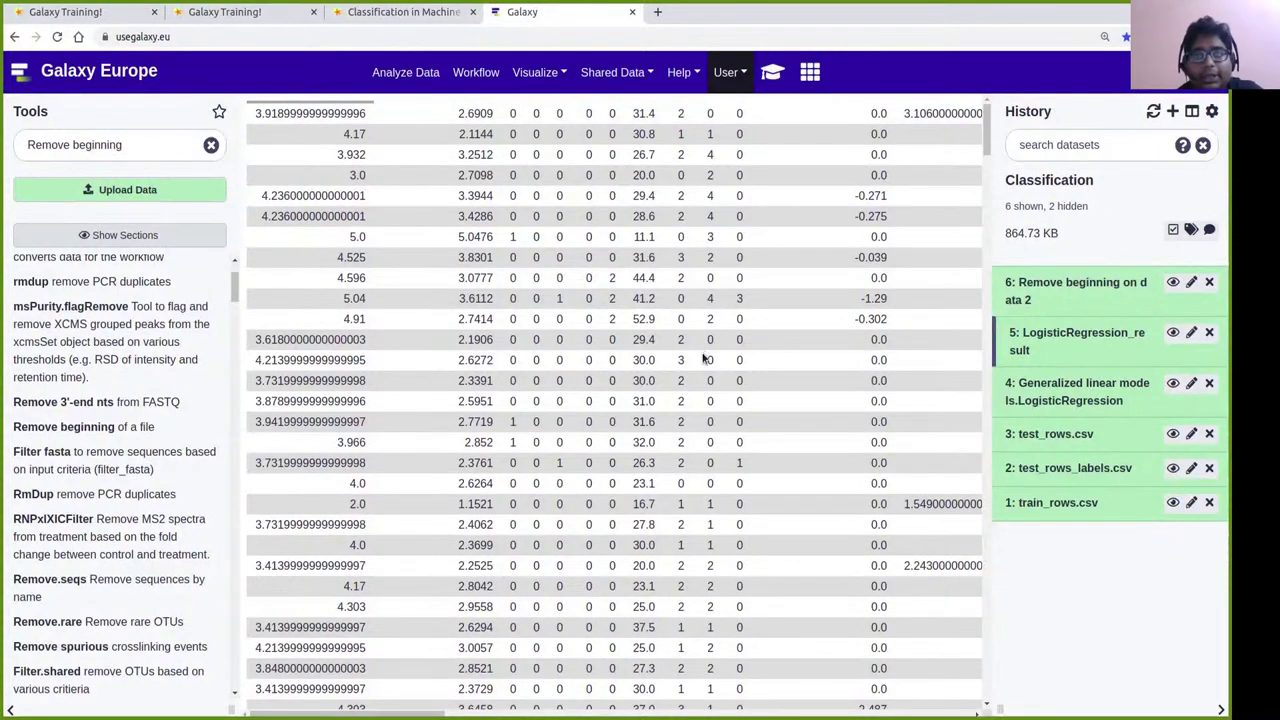
Copy the output name test_rows_labels_noheader from the tutorial's header removal exercise.
click(406, 12)
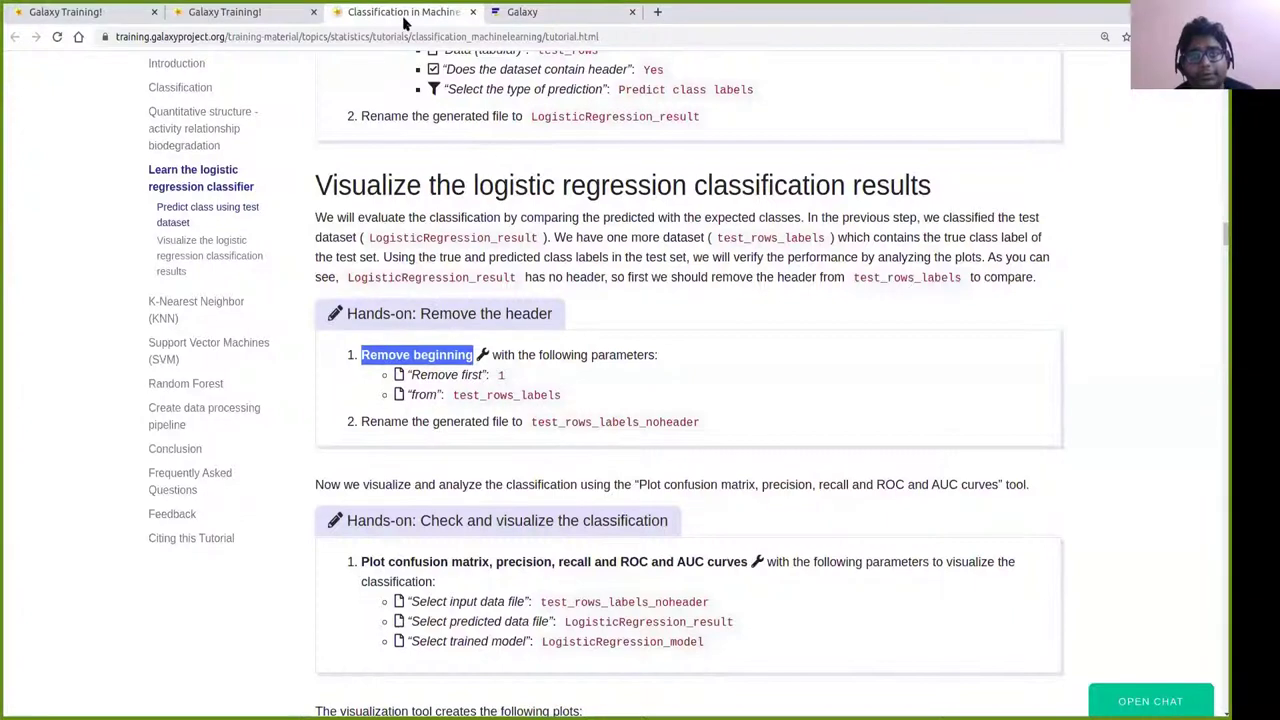
click(596, 418)
double_click(594, 424)
key(ctrl+c)
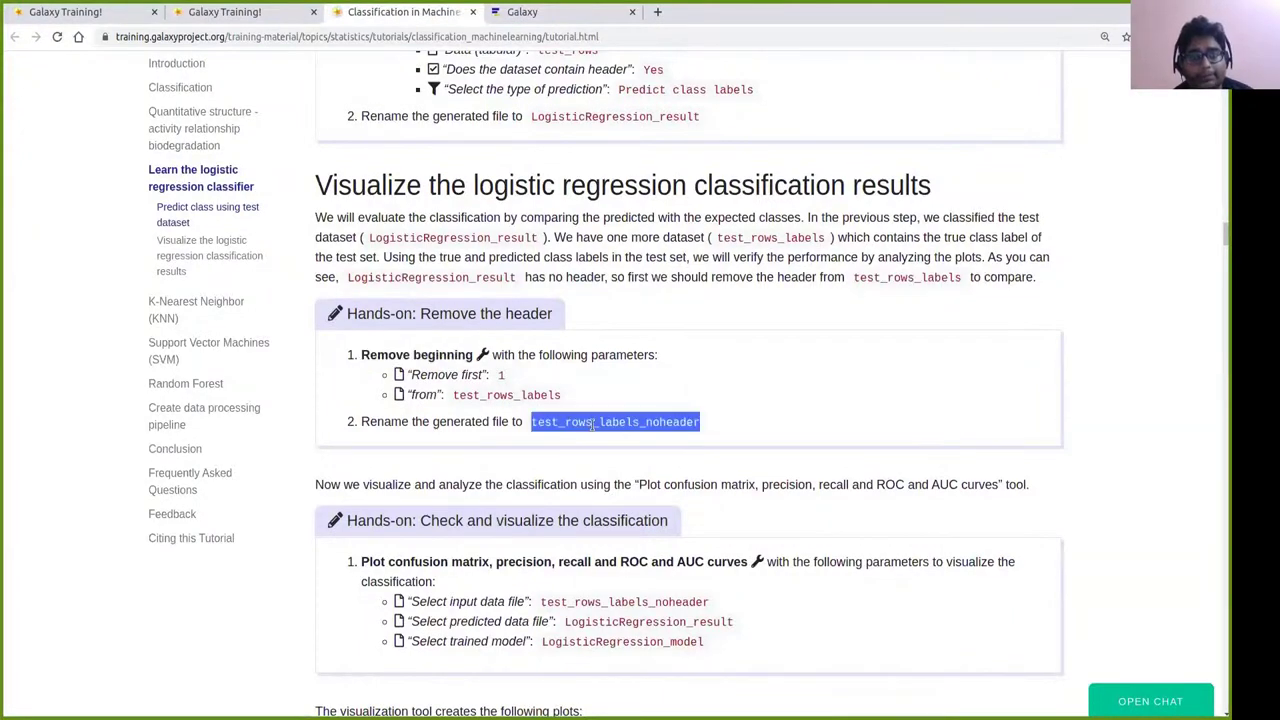
Rename the Remove beginning output dataset in Galaxy to test_rows_labels_noheader and save its attributes.
click(525, 12)
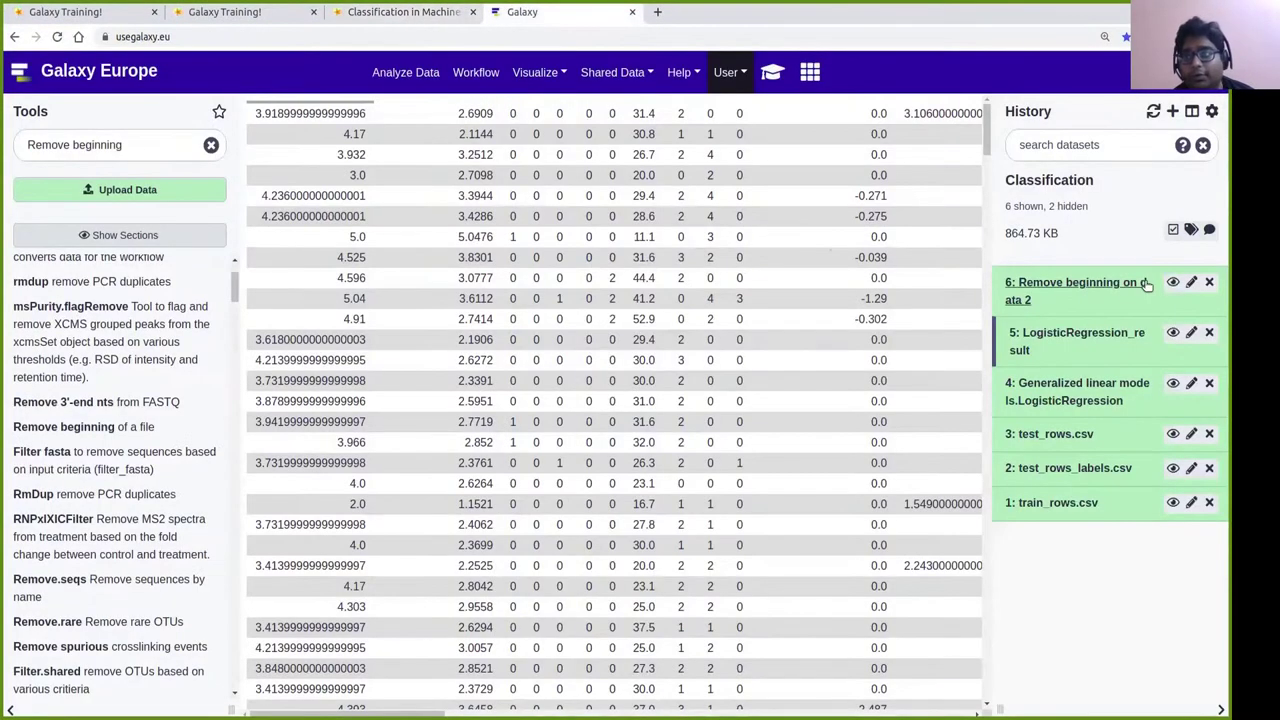
click(1193, 284)
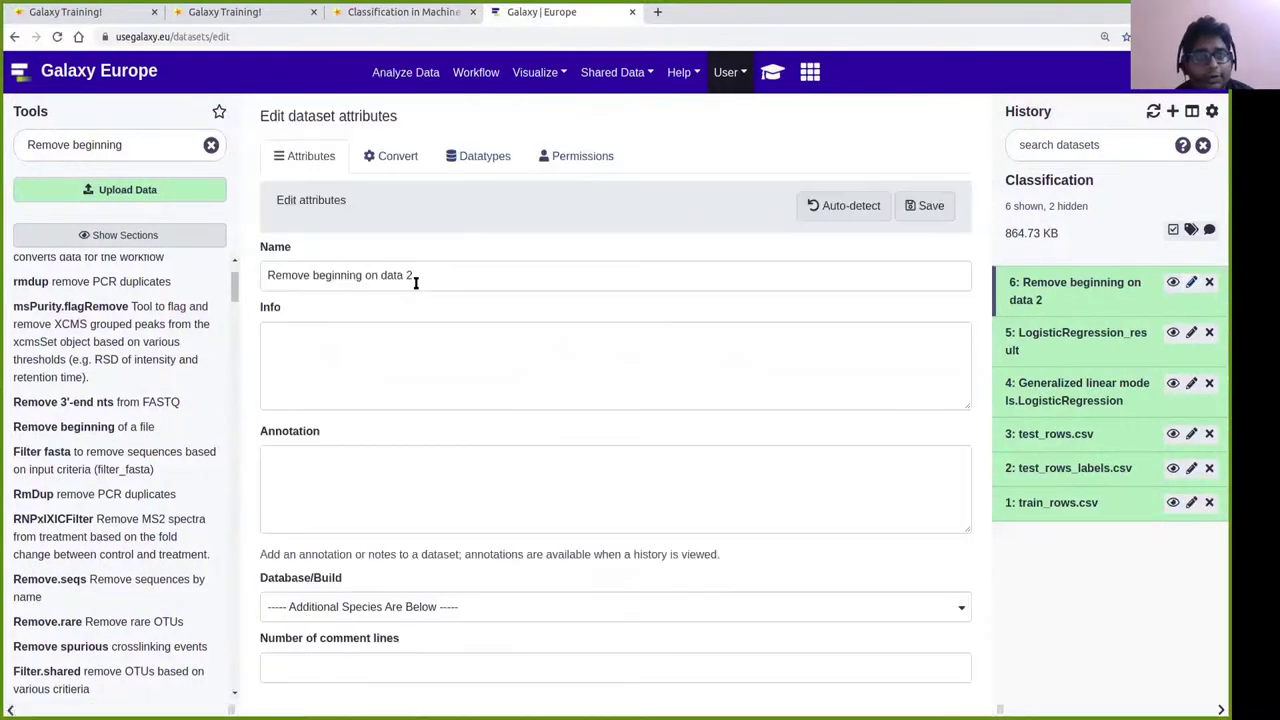
click(428, 286)
drag(414, 276, 247, 286)
key(ctrl+v)
click(916, 211)
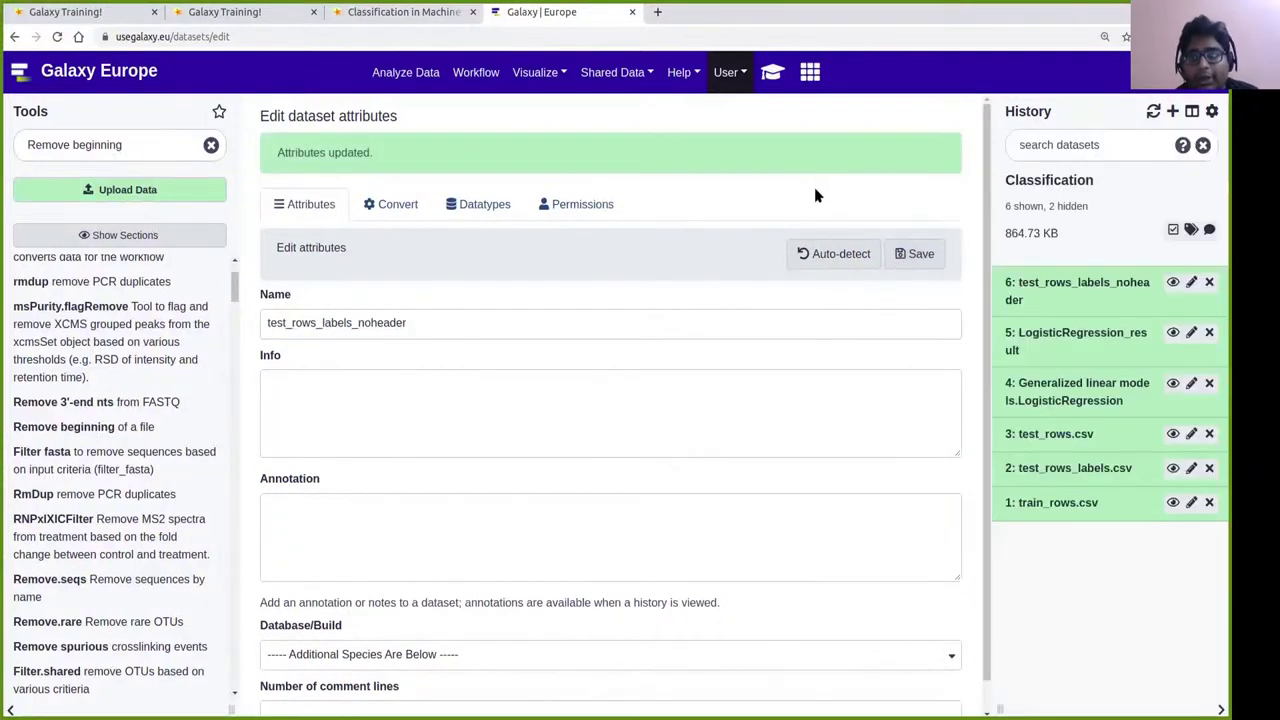
Copy the tool name Plot confusion matrix, precision, recall and ROC and AUC curves from the tutorial's classification visualization exercise.
click(400, 12)
scroll(760, 350, down, 3)
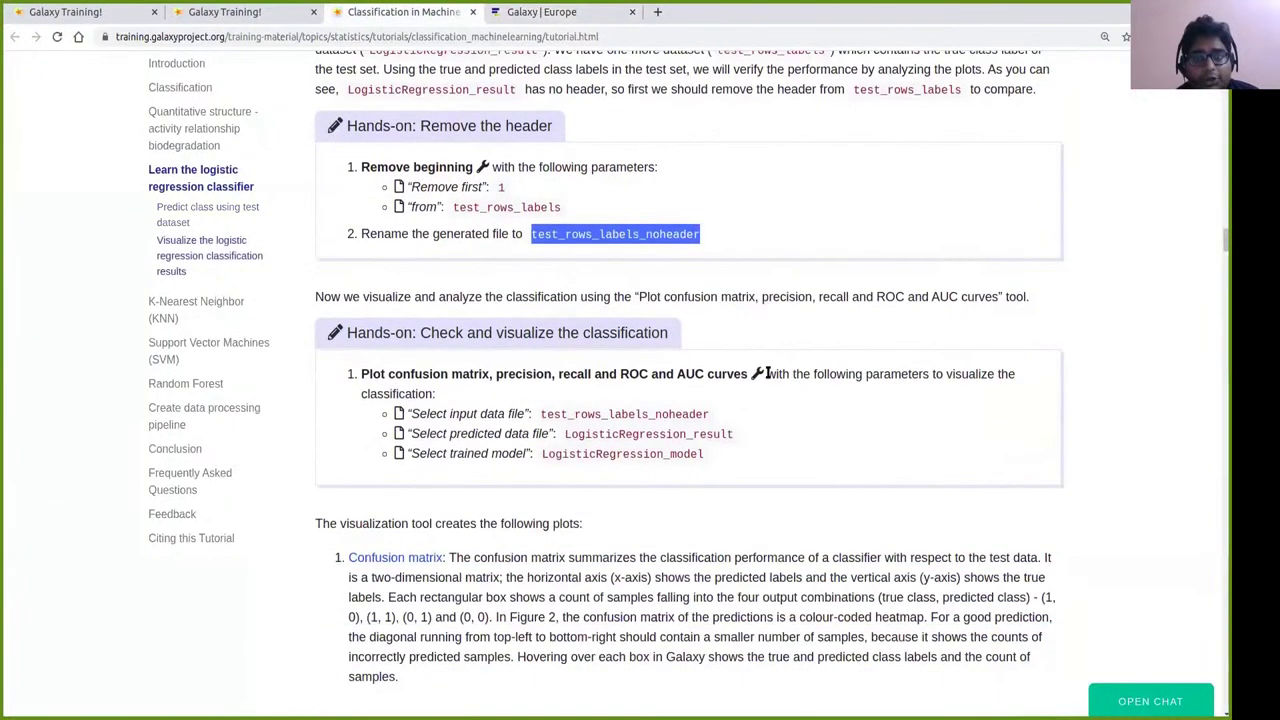
click(745, 299)
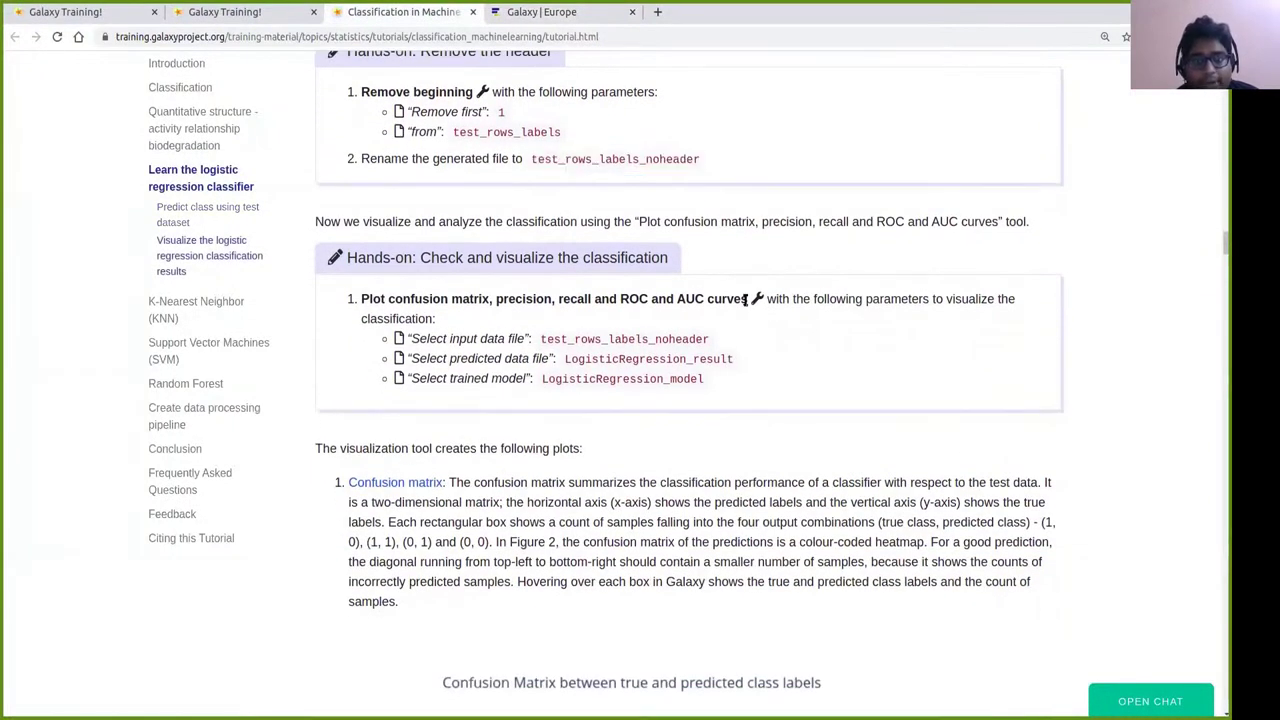
drag(745, 299, 360, 311)
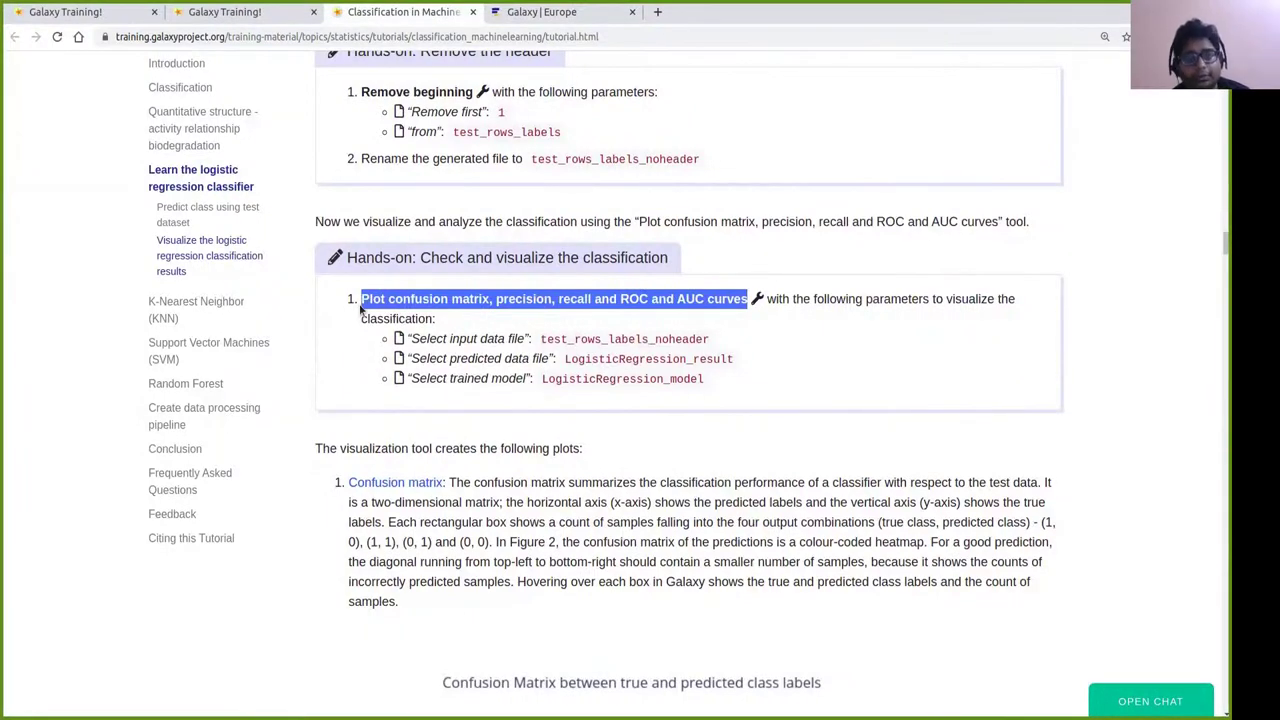
Search the Galaxy tools for the copied name and open Plot confusion matrix, precision, recall and ROC and AUC curves.
click(580, 20)
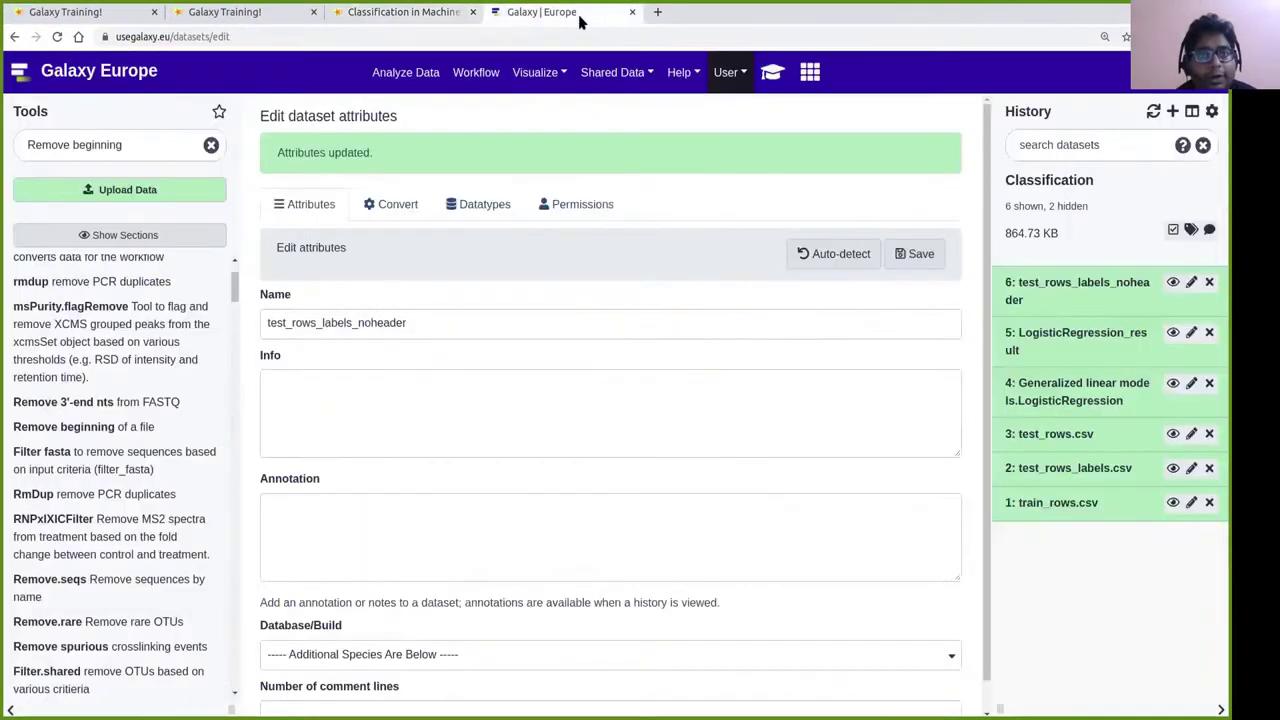
click(212, 146)
key(ctrl+v)
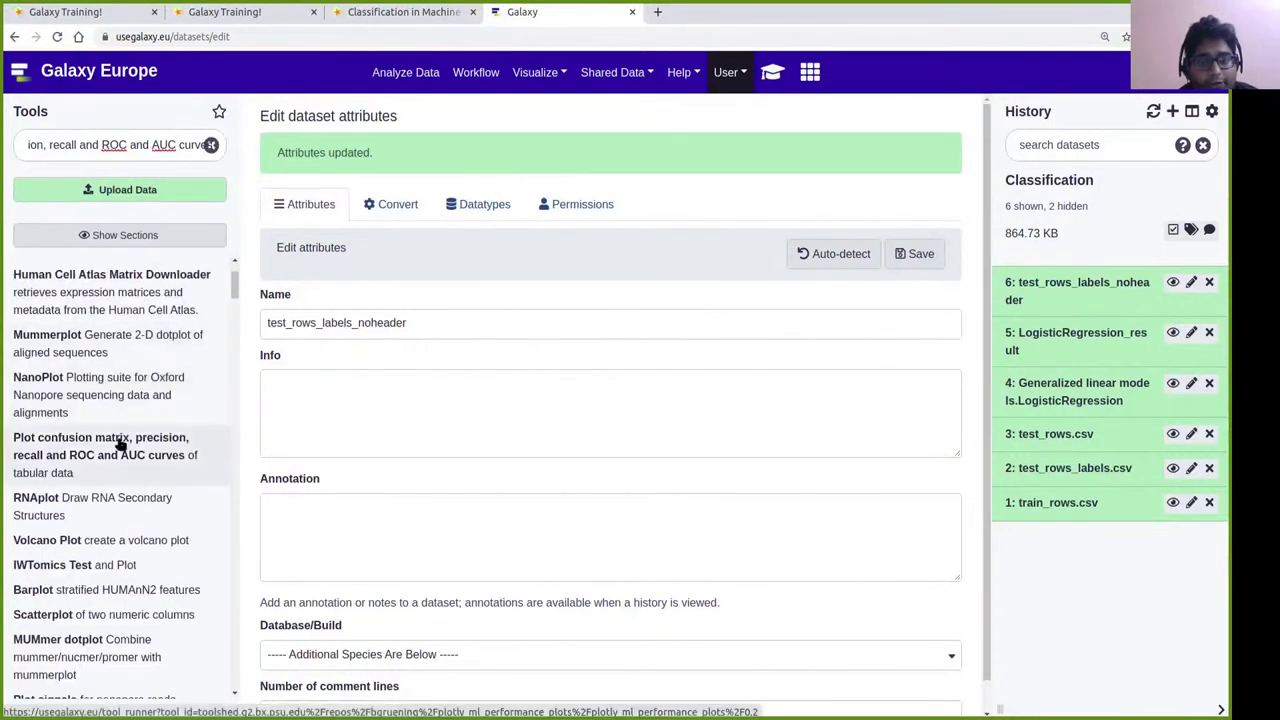
click(118, 443)
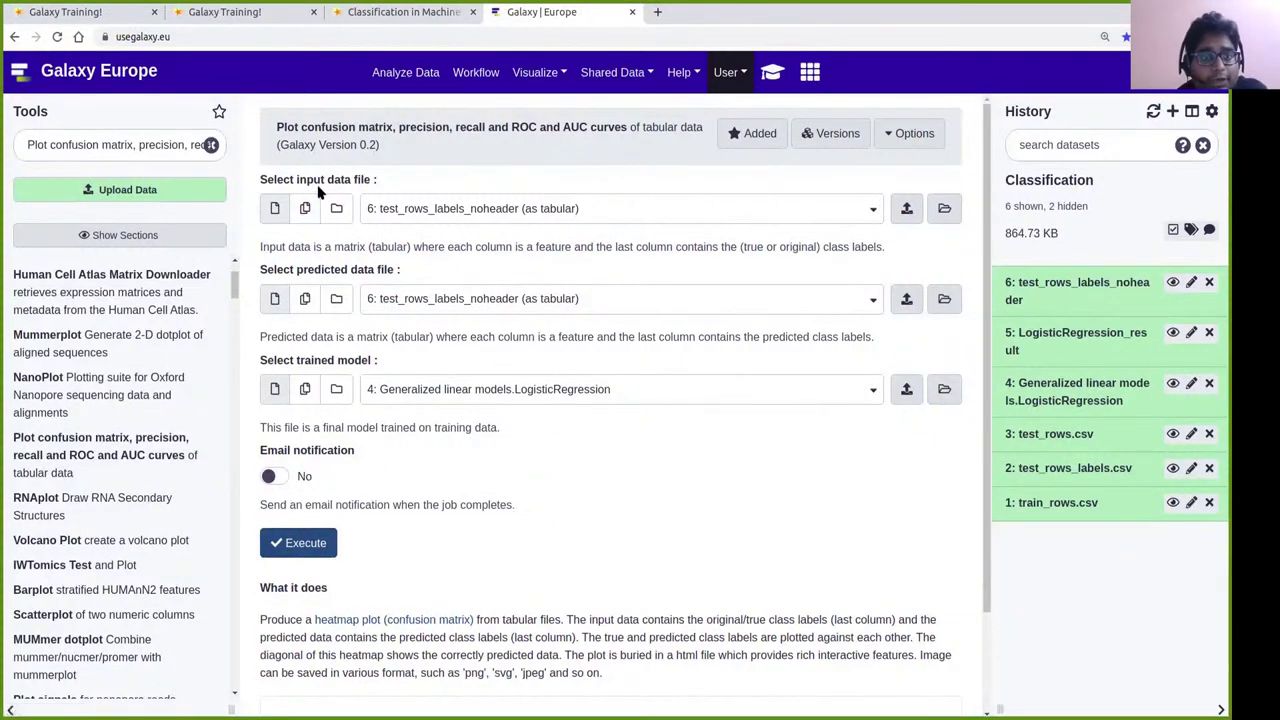
Examine which input data file, predicted data file and trained model the plotting tool requires.
drag(278, 179, 347, 180)
click(417, 173)
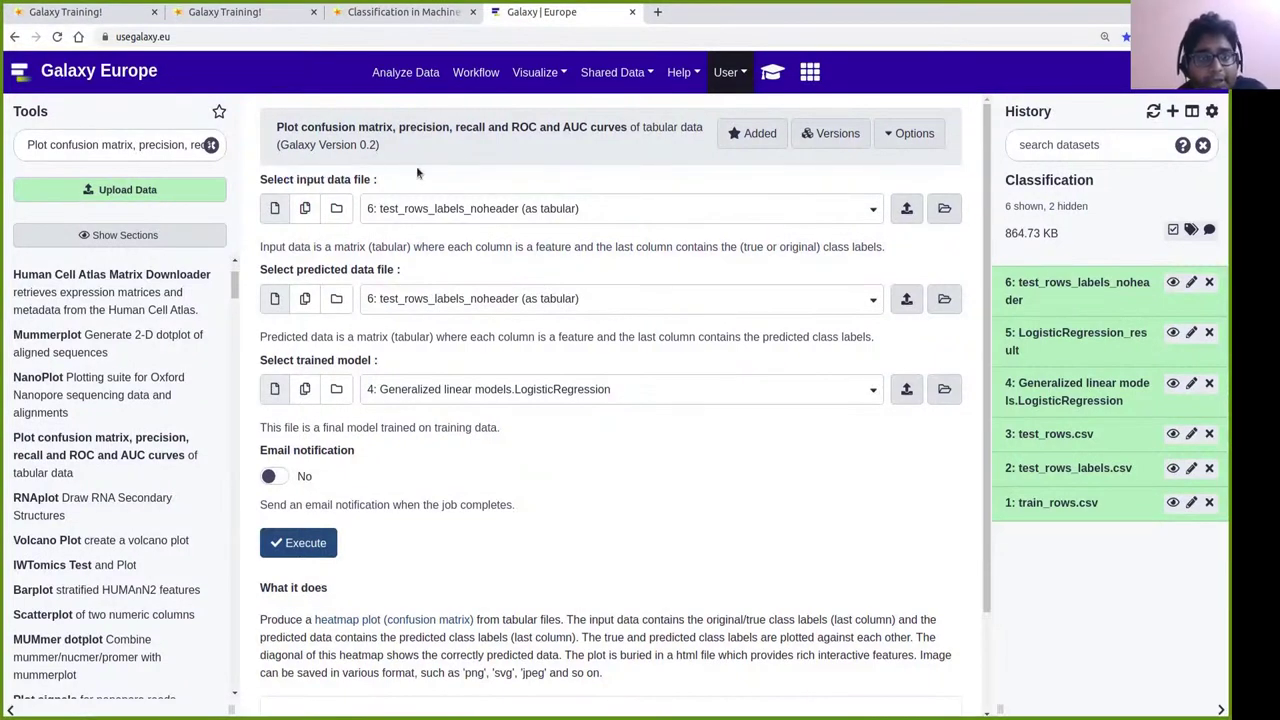
drag(275, 275, 378, 270)
click(422, 269)
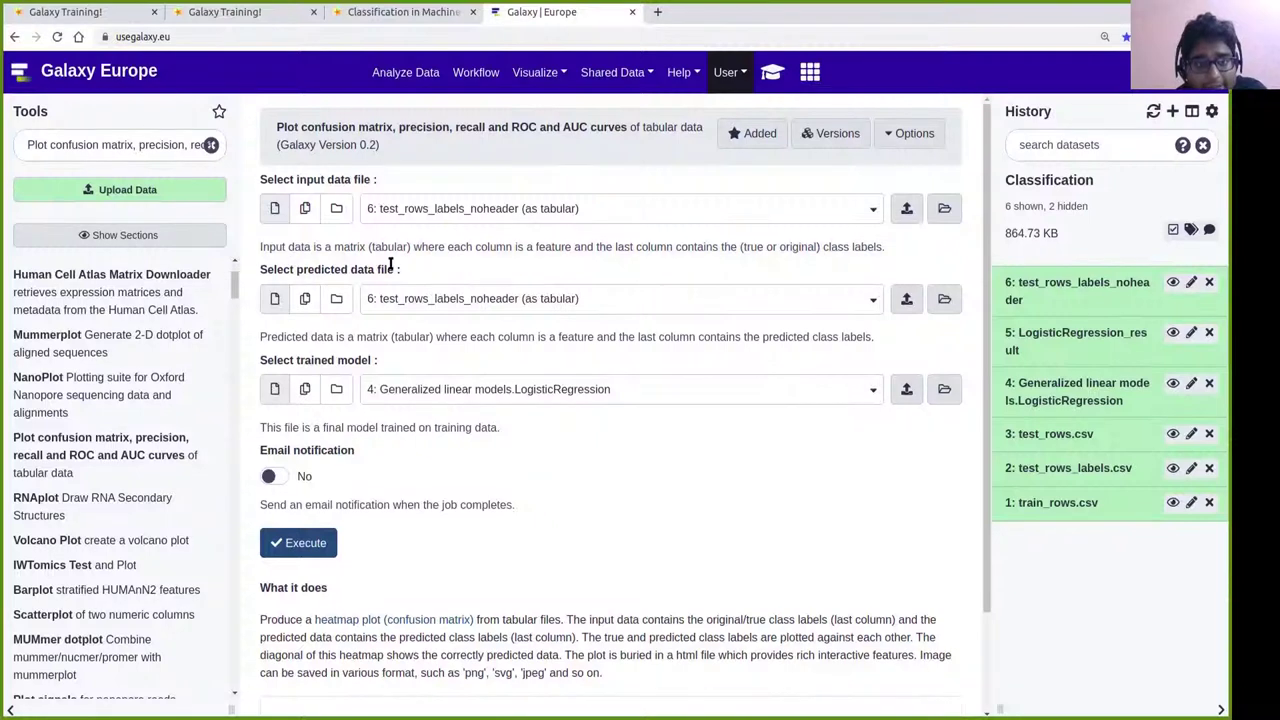
drag(274, 360, 332, 352)
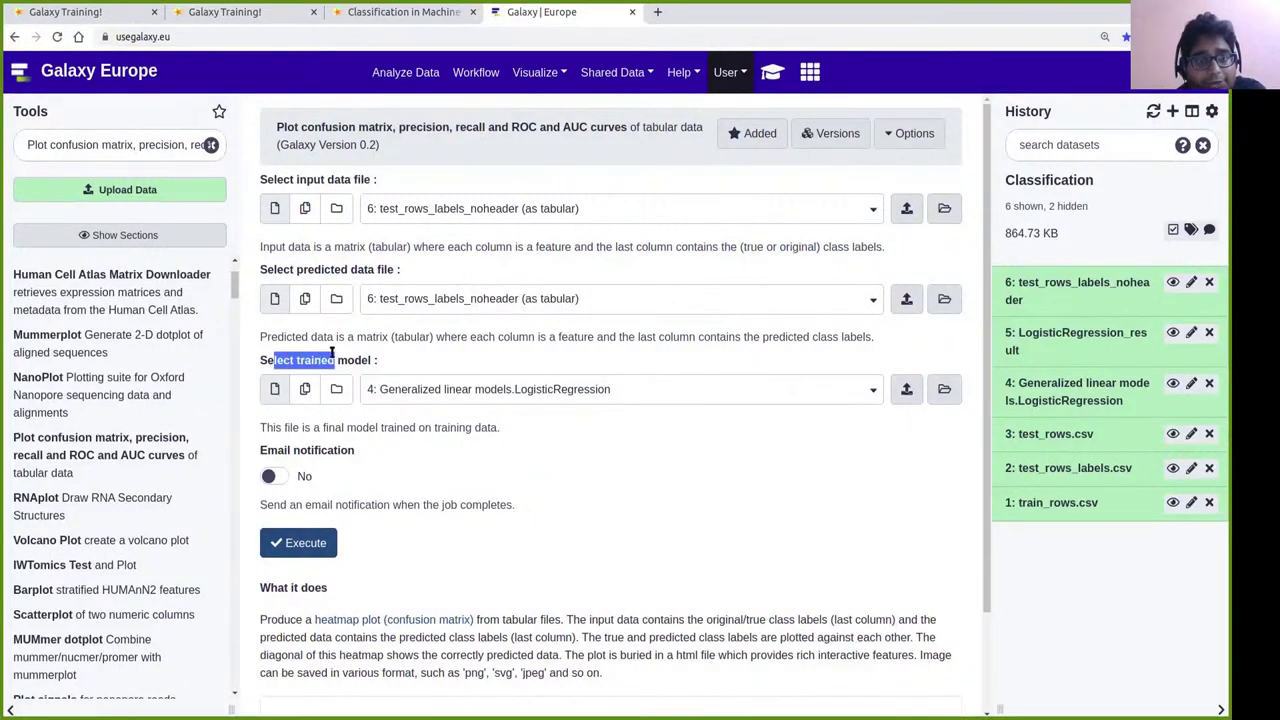
click(405, 333)
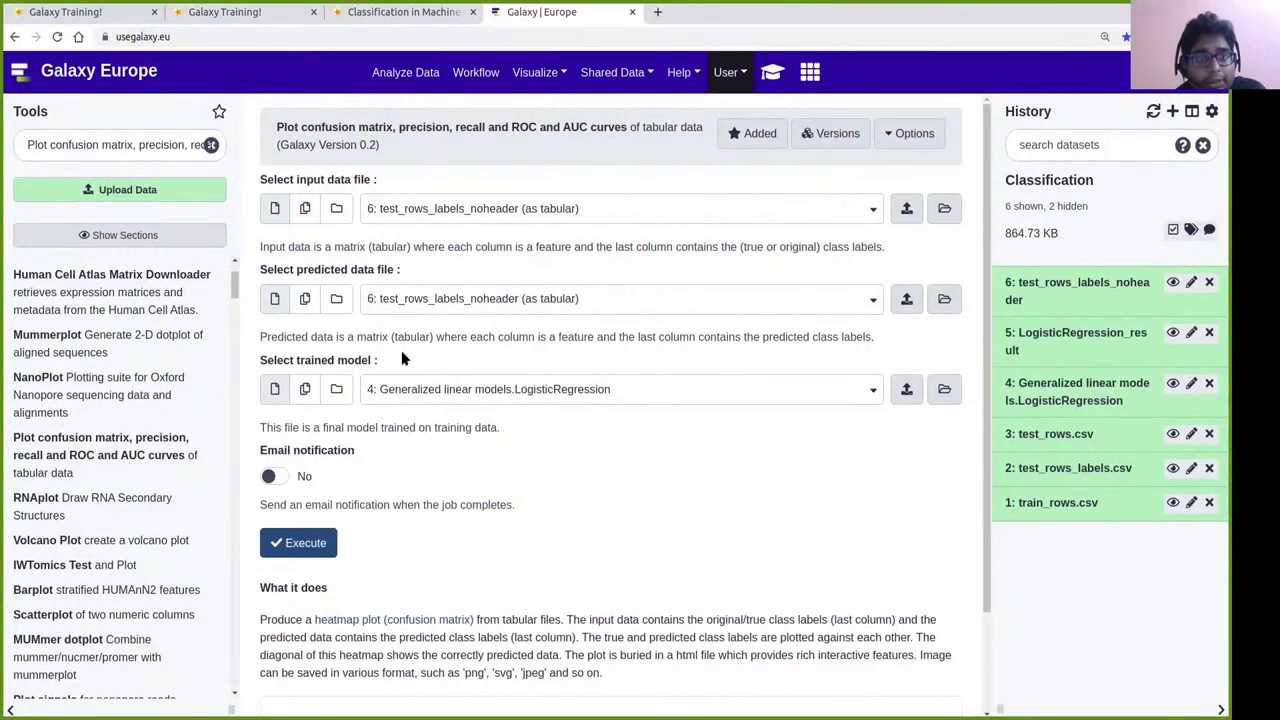
scroll(614, 465, down, 1)
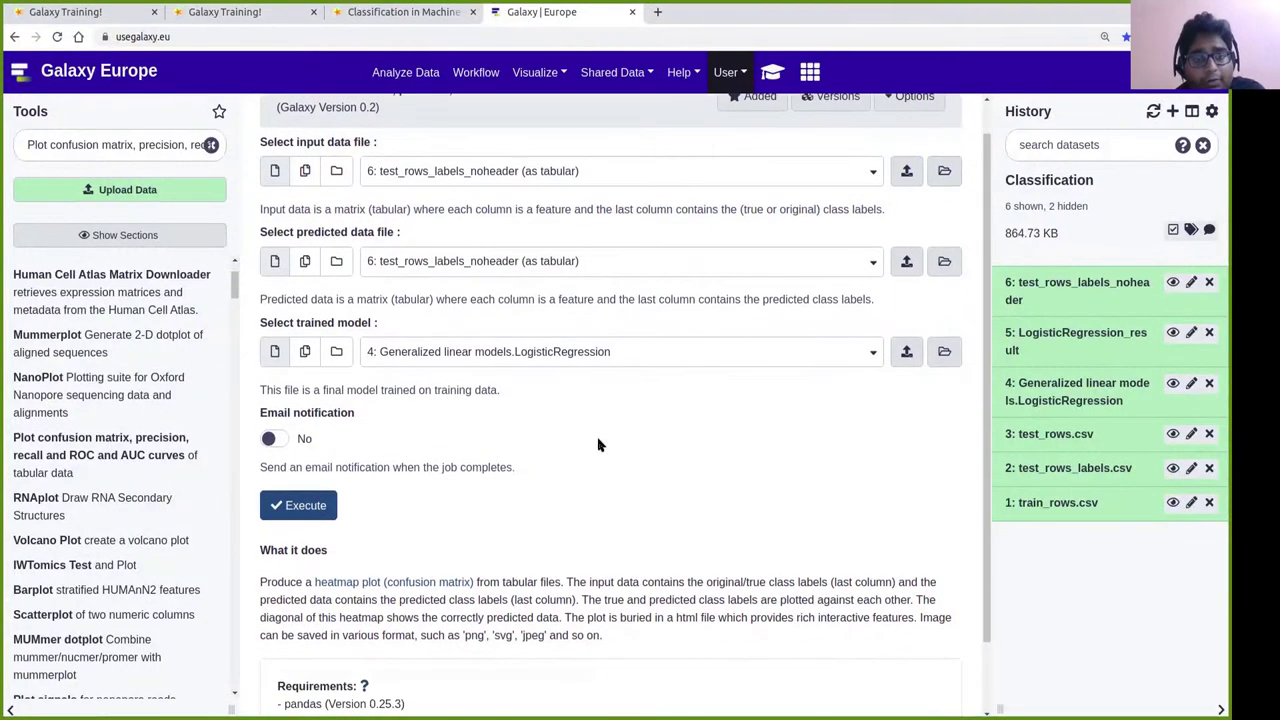
scroll(600, 447, up, 1)
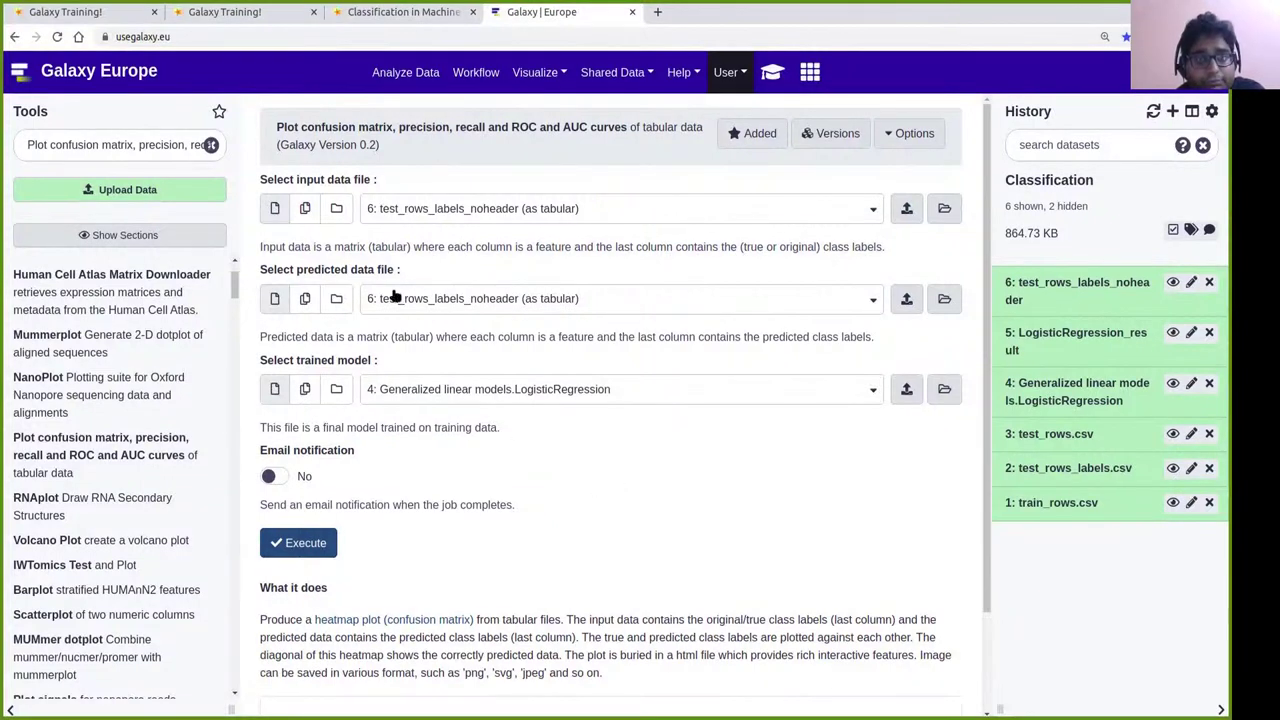
Check the tool parameters against the tutorial, choose LogisticRegression_result as the predicted data file, and execute the plotting tool.
click(396, 14)
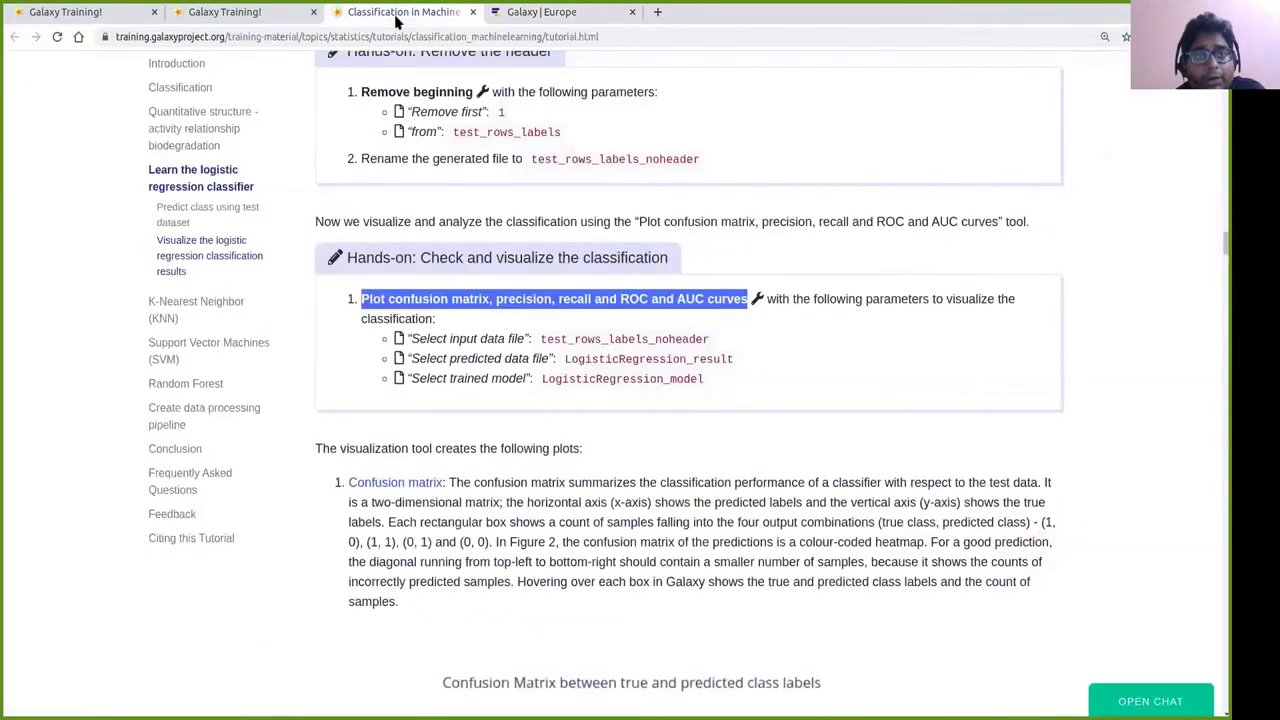
double_click(611, 339)
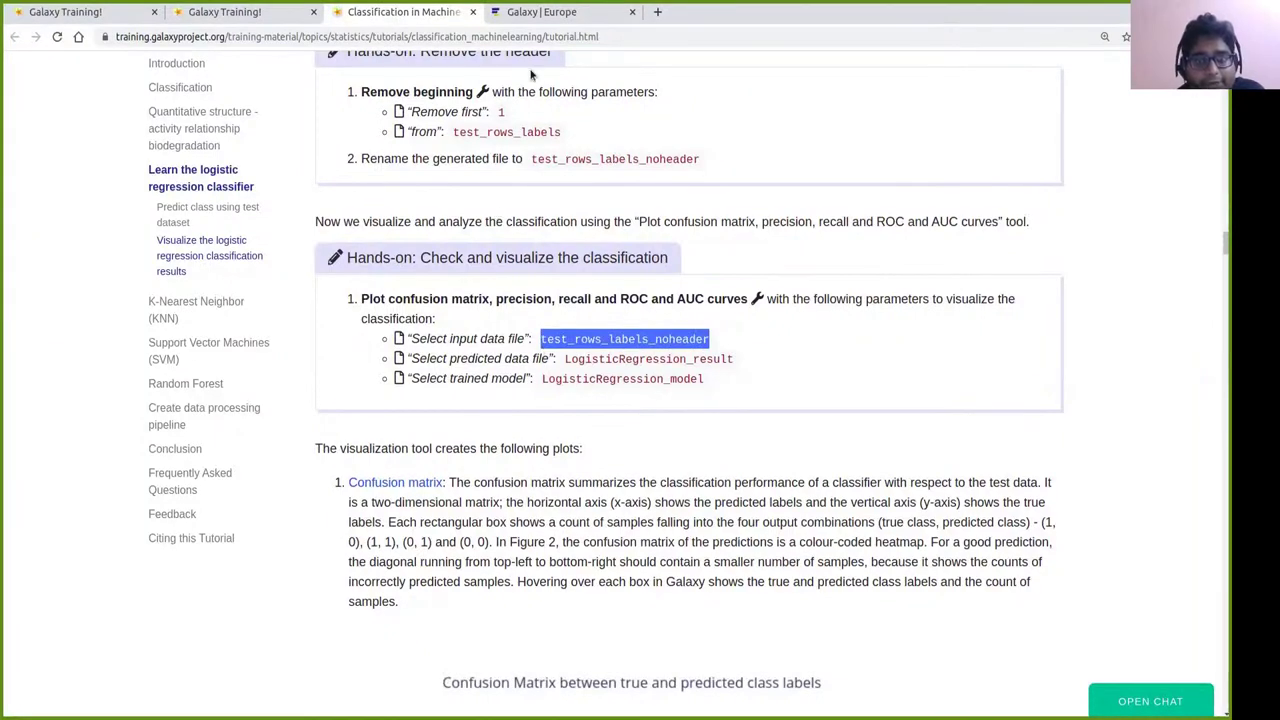
click(552, 16)
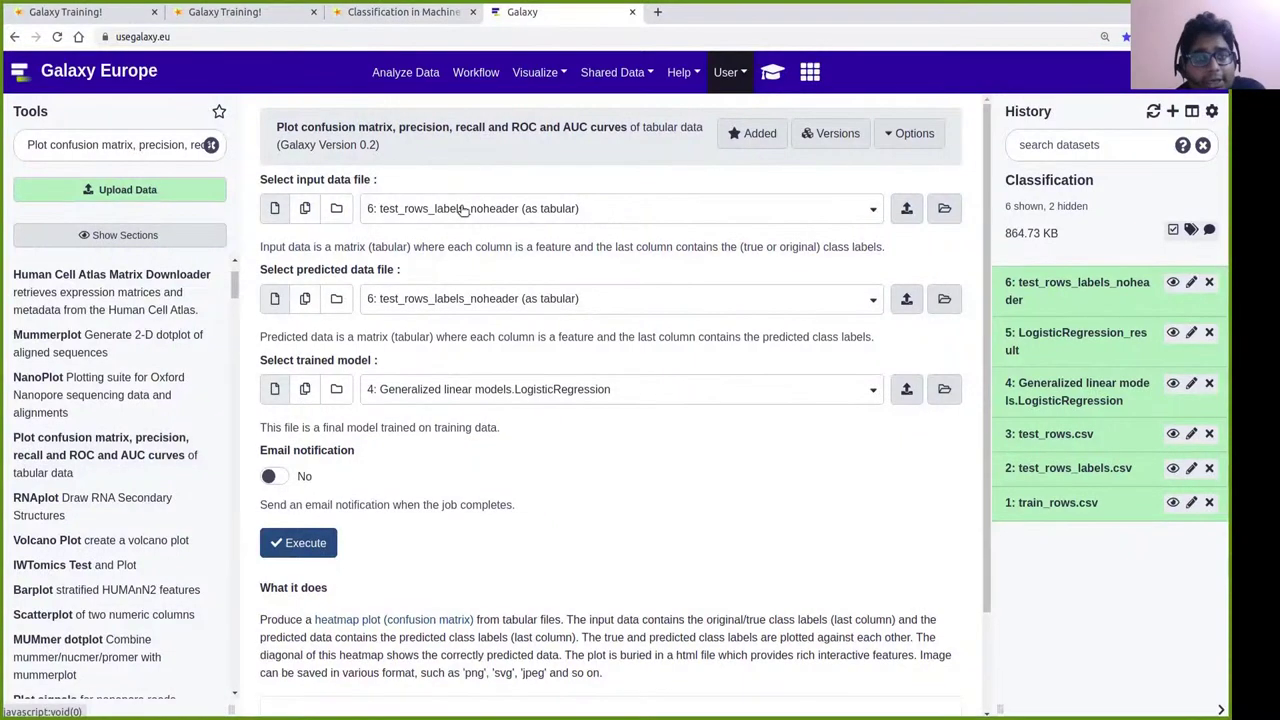
click(460, 302)
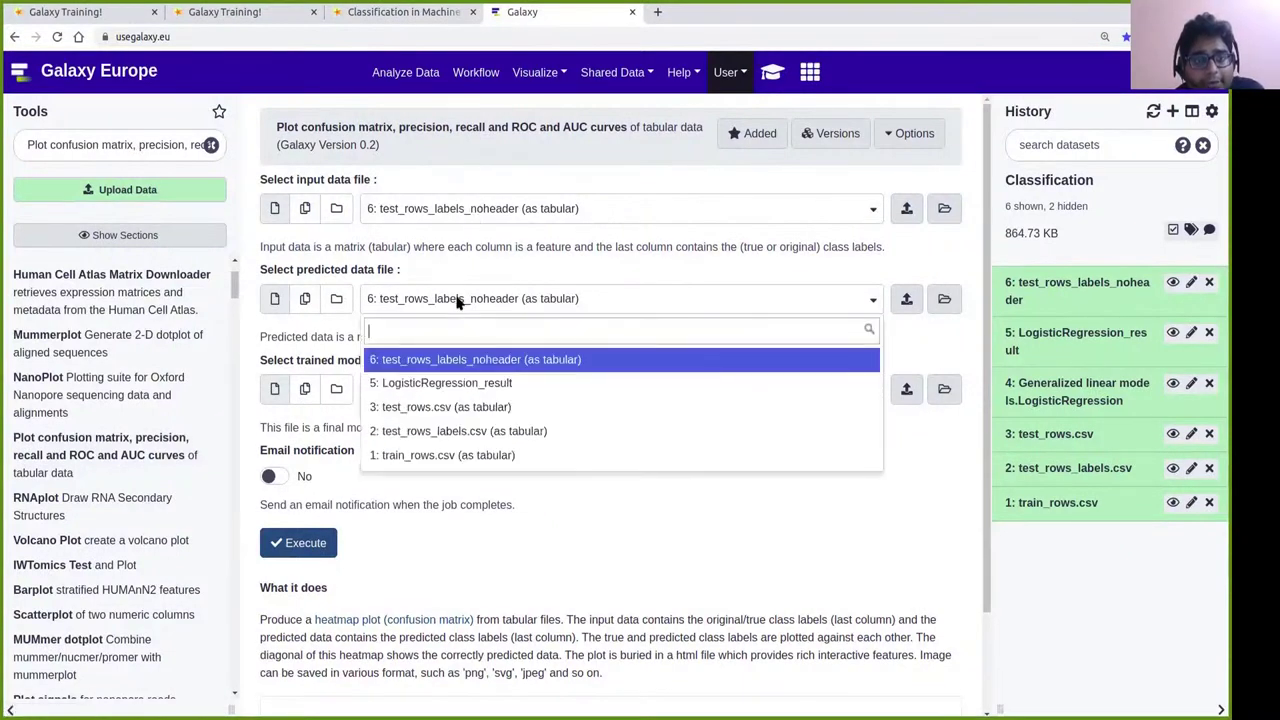
click(452, 386)
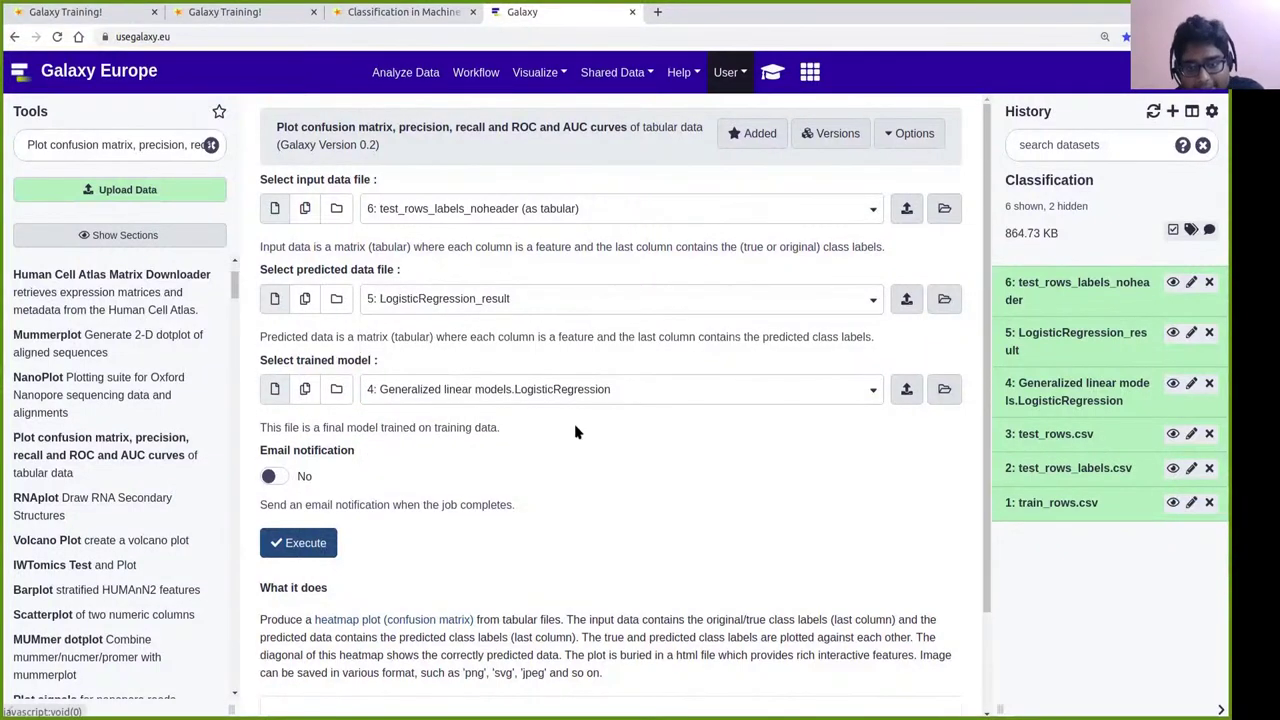
click(305, 541)
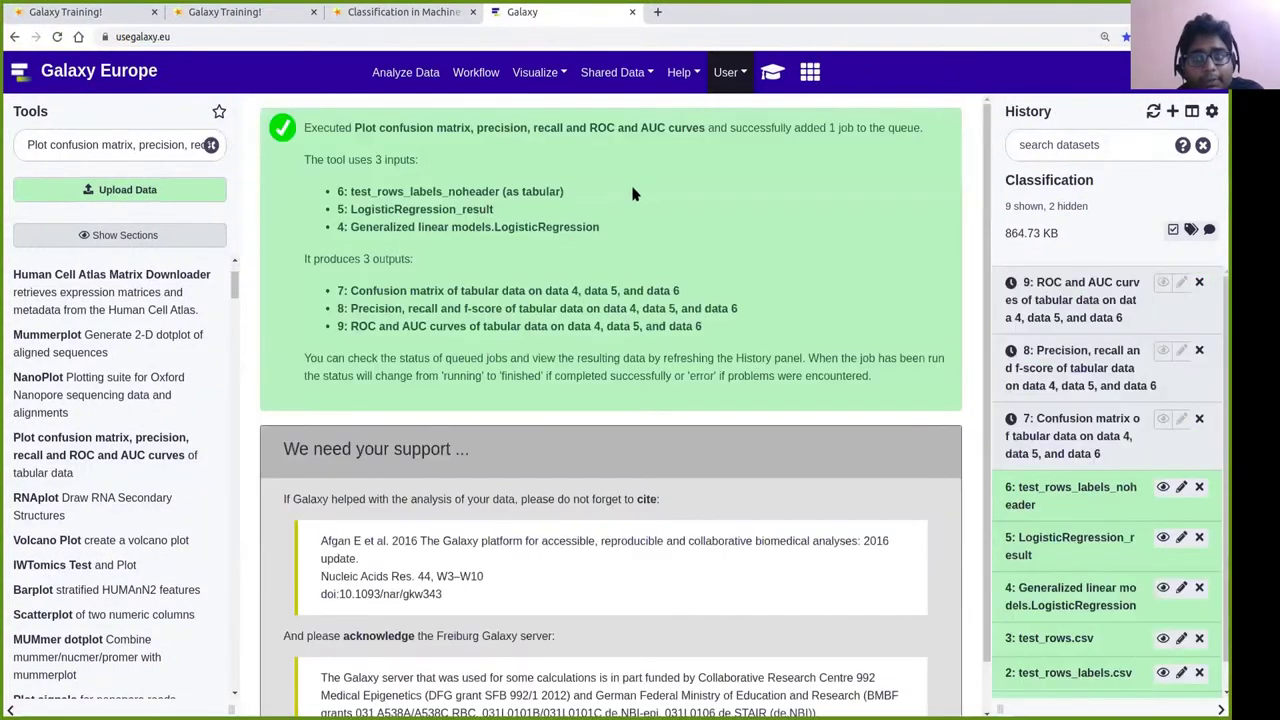
Read the tutorial's explanation of the confusion matrix and its example figure for the logistic regression classifier.
click(398, 12)
click(572, 18)
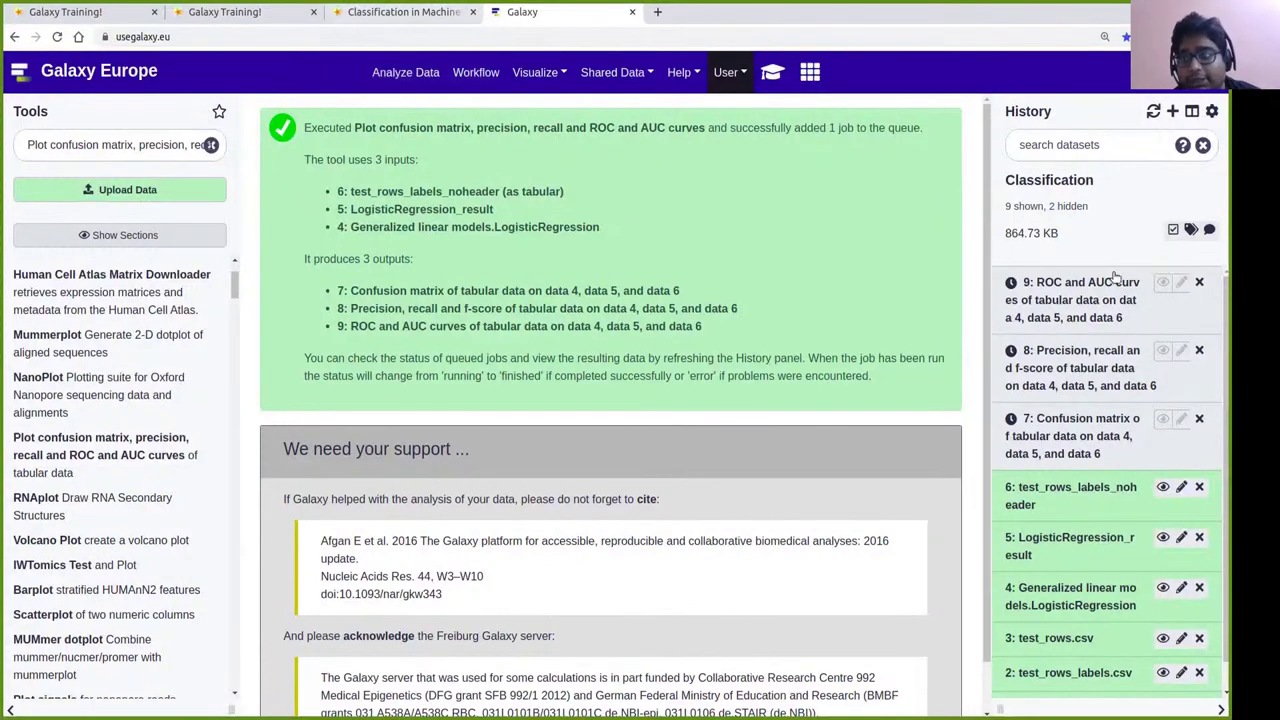
click(418, 22)
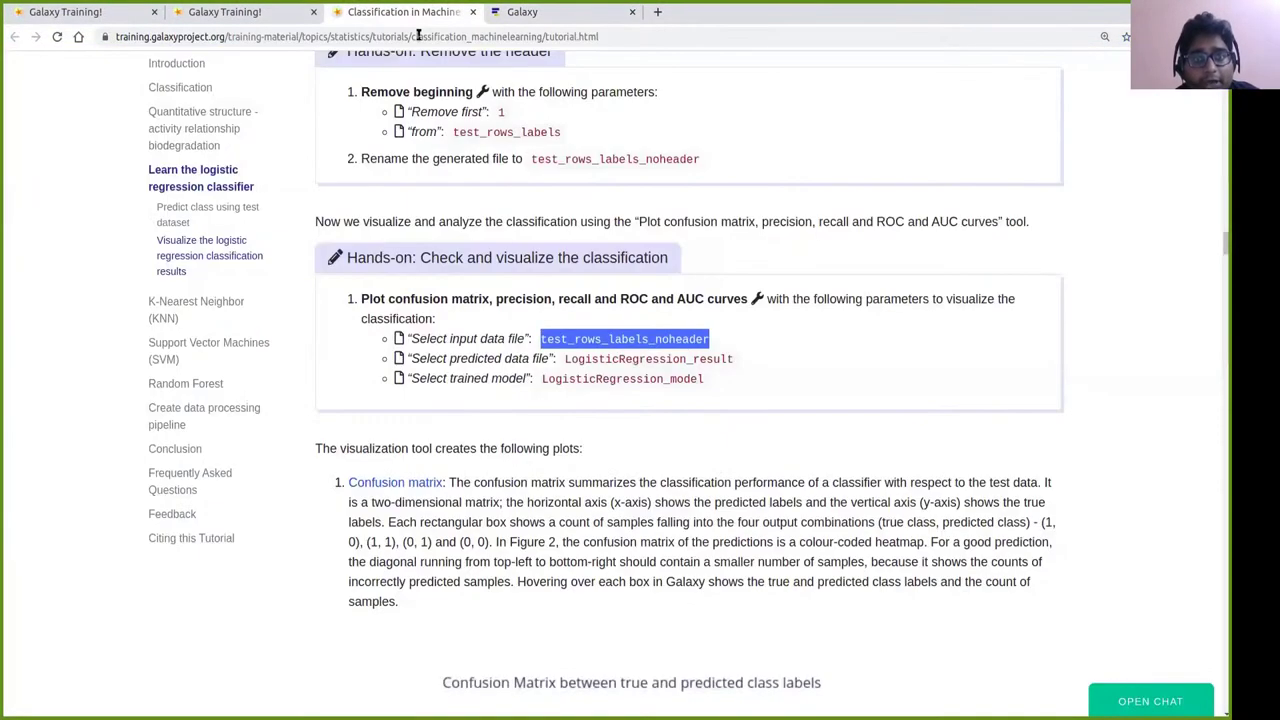
scroll(884, 391, down, 4)
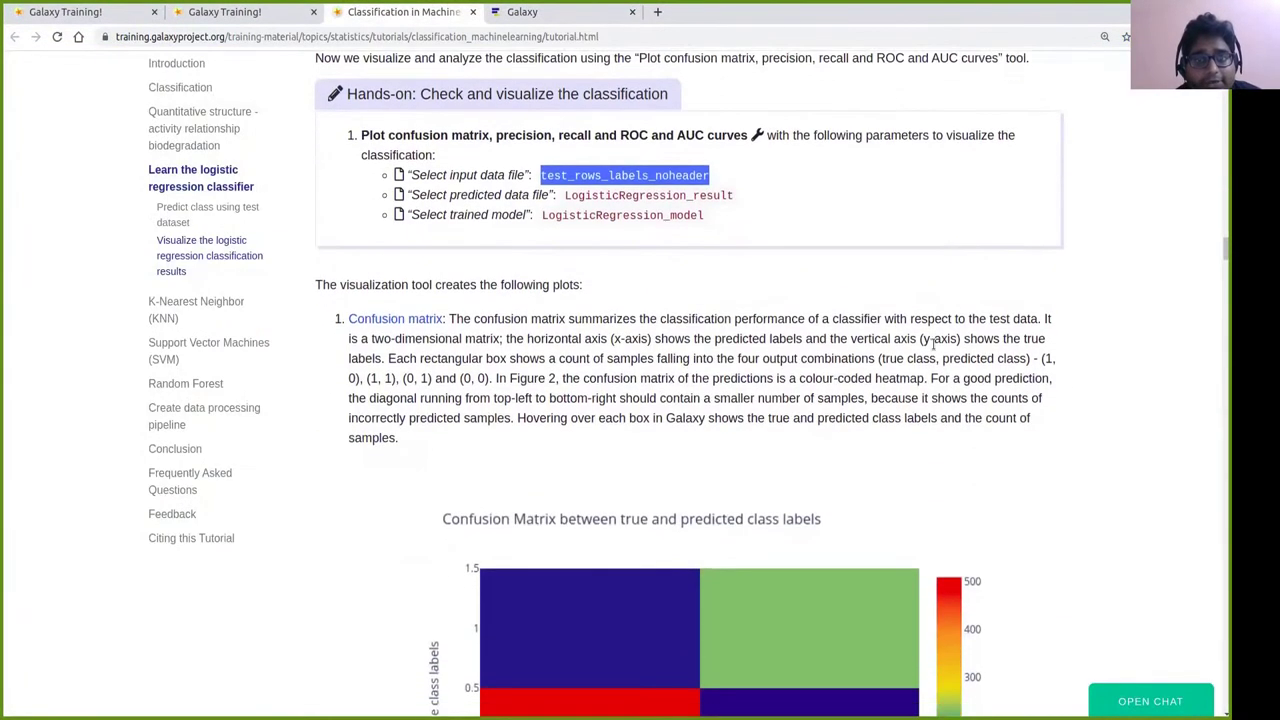
scroll(1050, 272, down, 3)
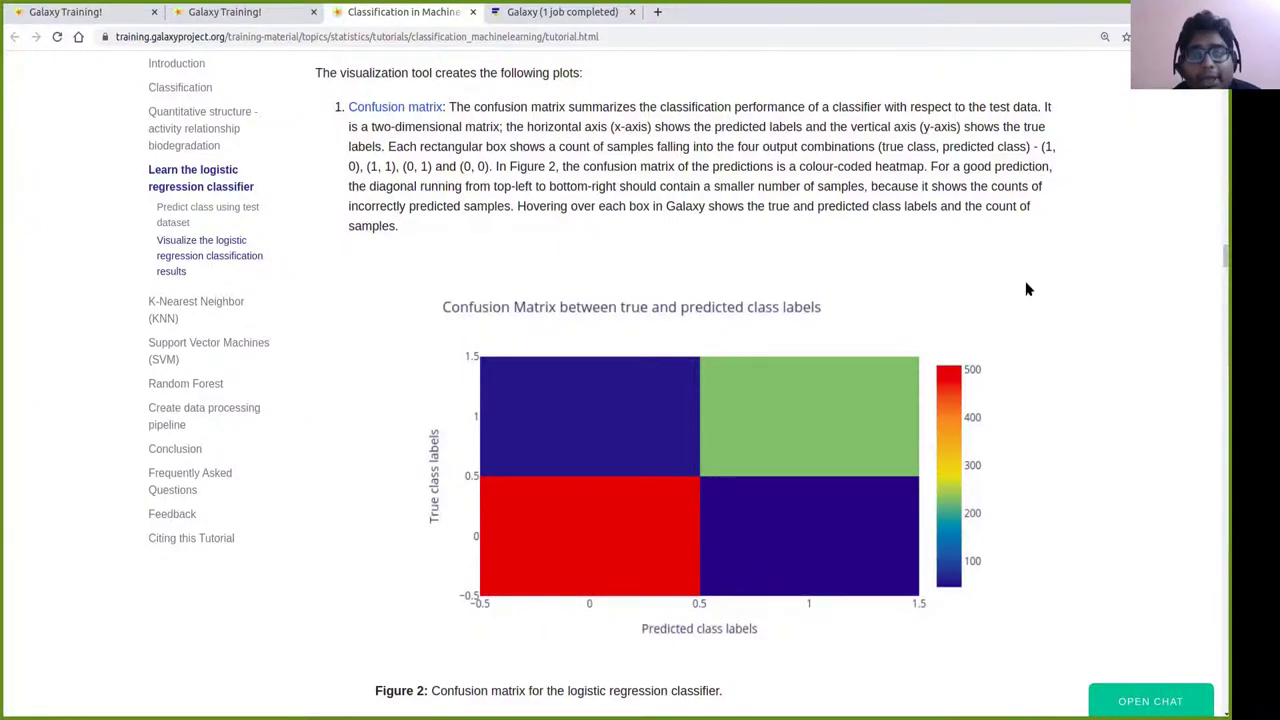
scroll(1030, 287, down, 2)
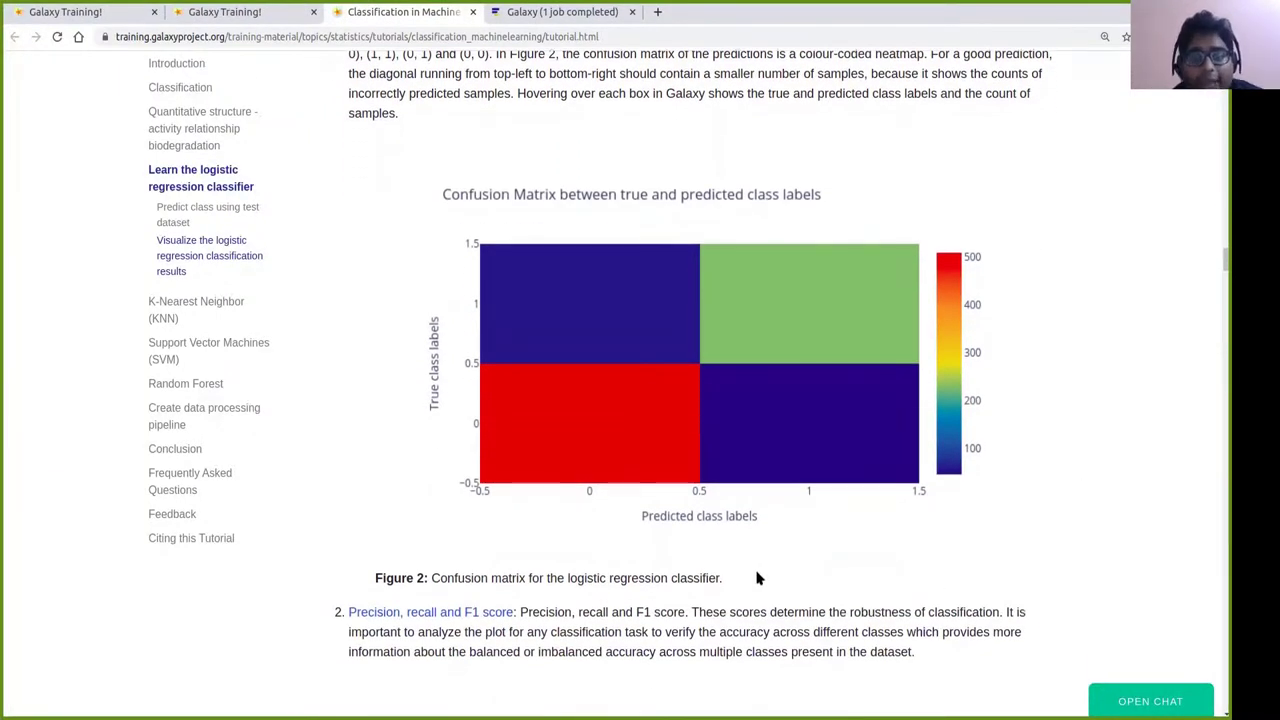
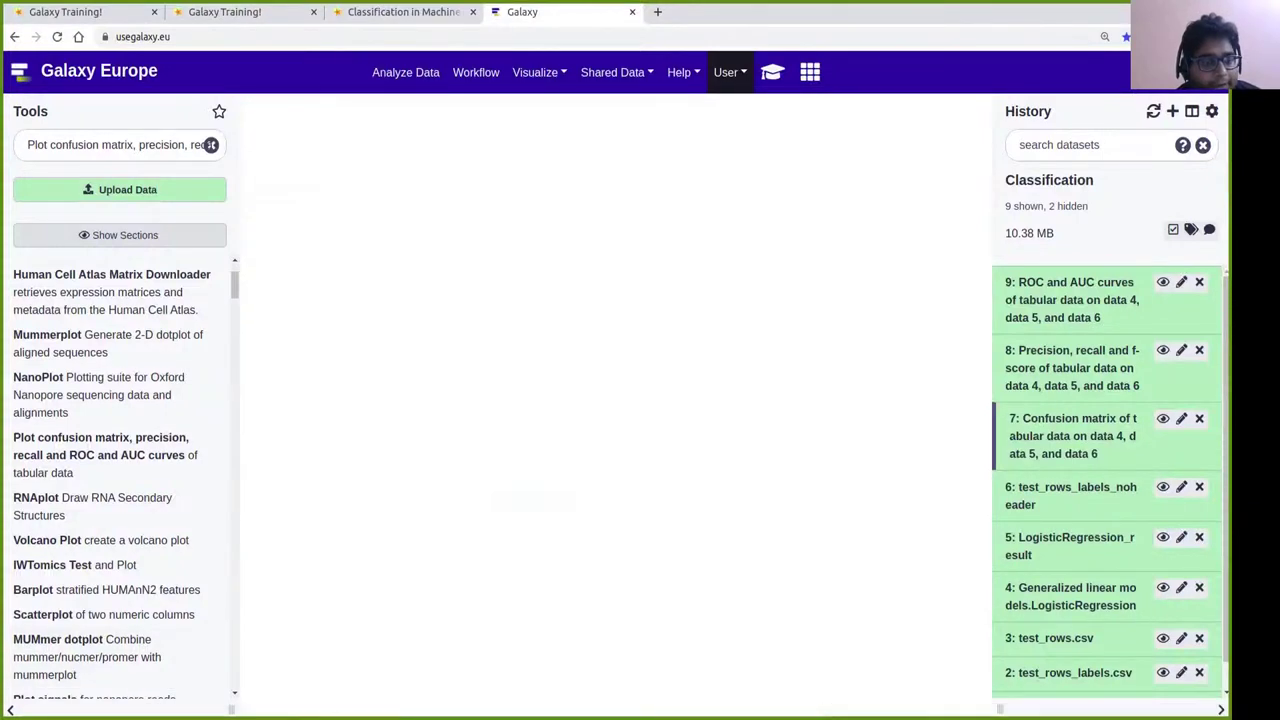
Collapse the Galaxy tool list to widen the viewing area and display the Confusion matrix output from the history.
click(70, 672)
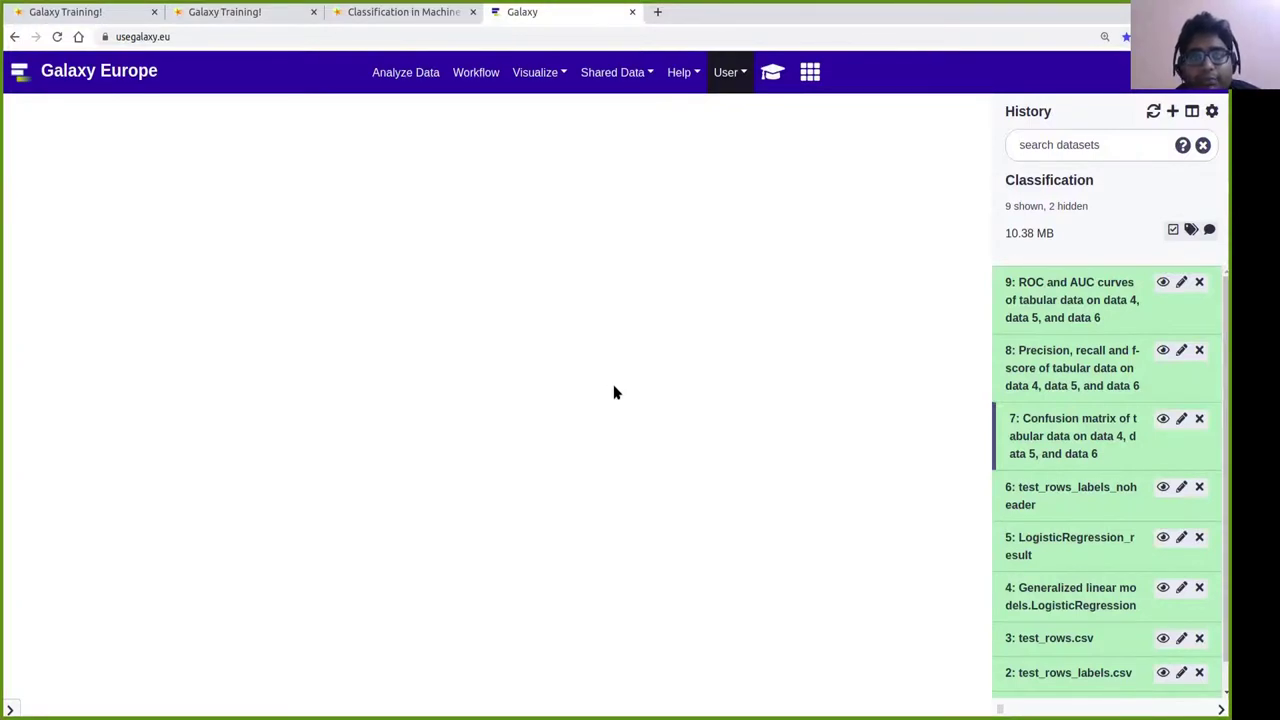
click(393, 11)
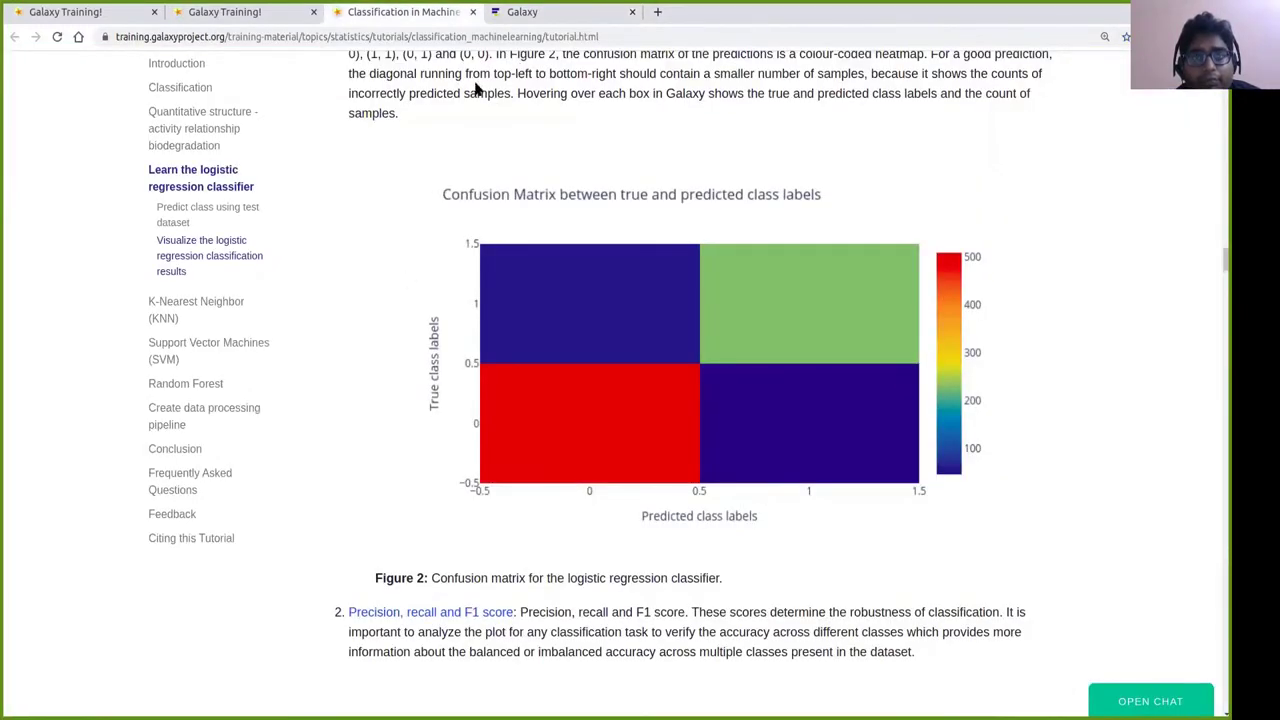
click(524, 12)
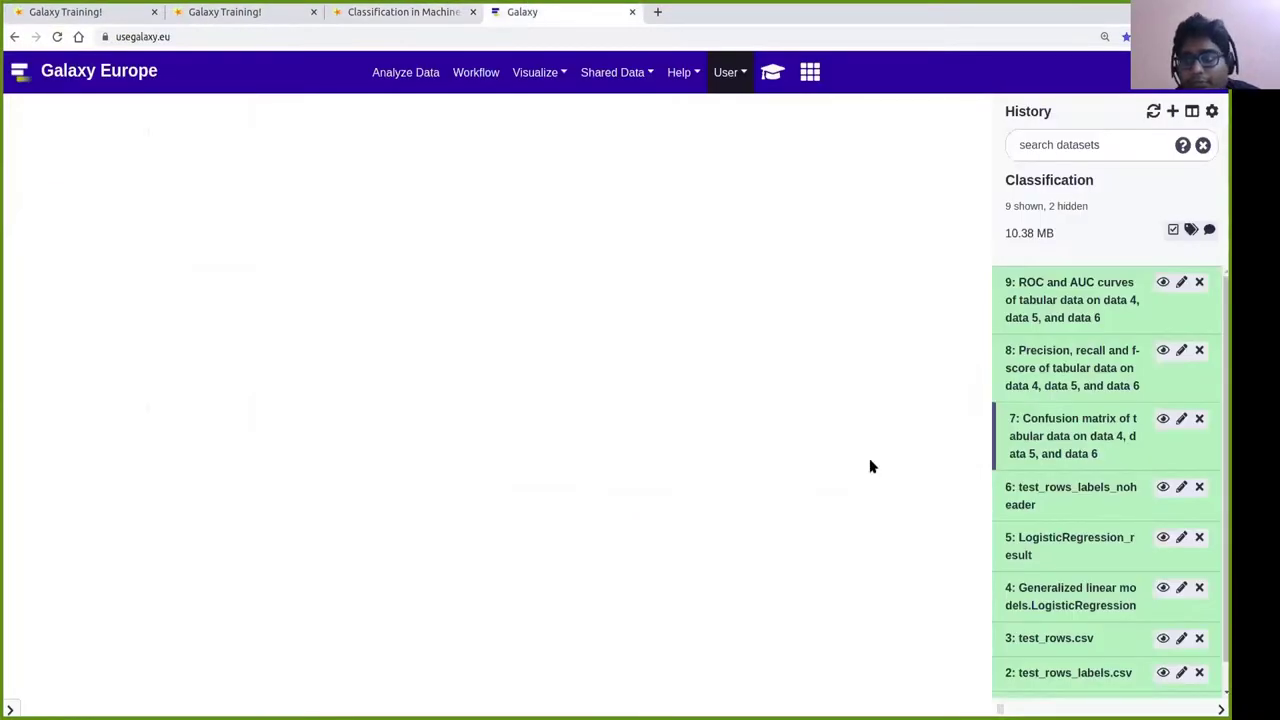
click(1163, 420)
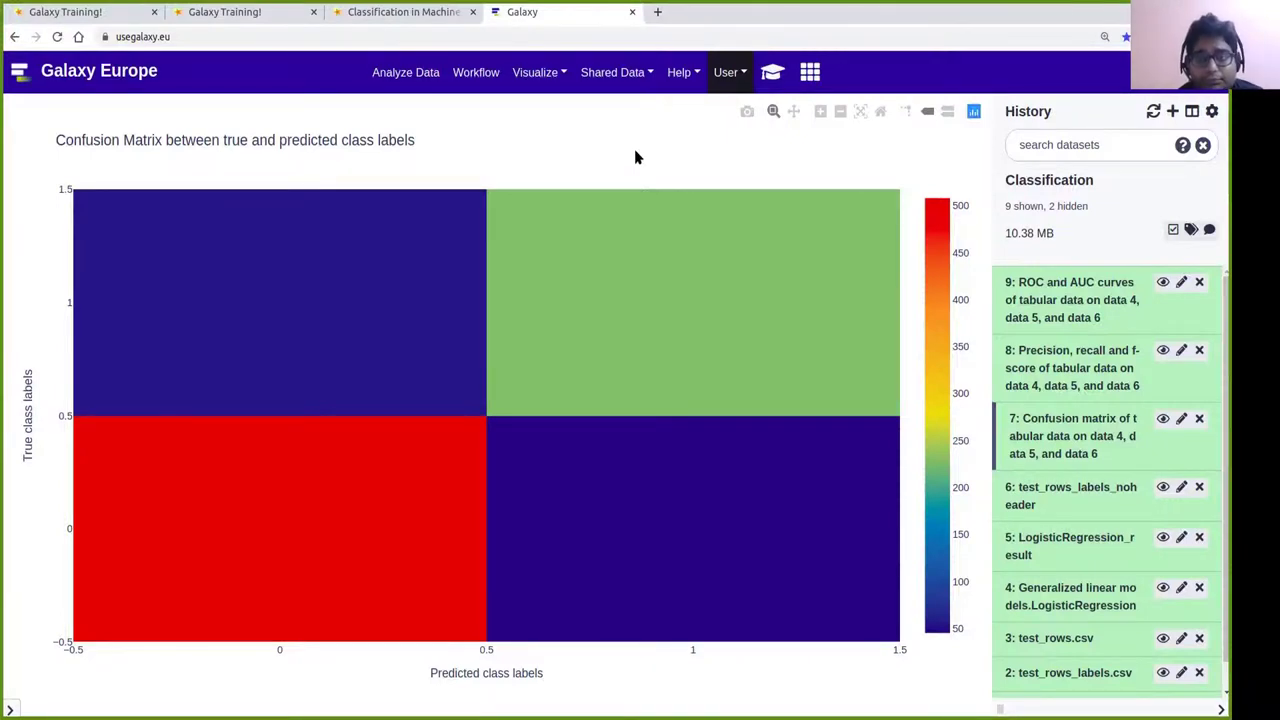
Display the precision, recall and f-score plot, return to the confusion matrix, and inspect the sample counts in its cells.
click(1163, 352)
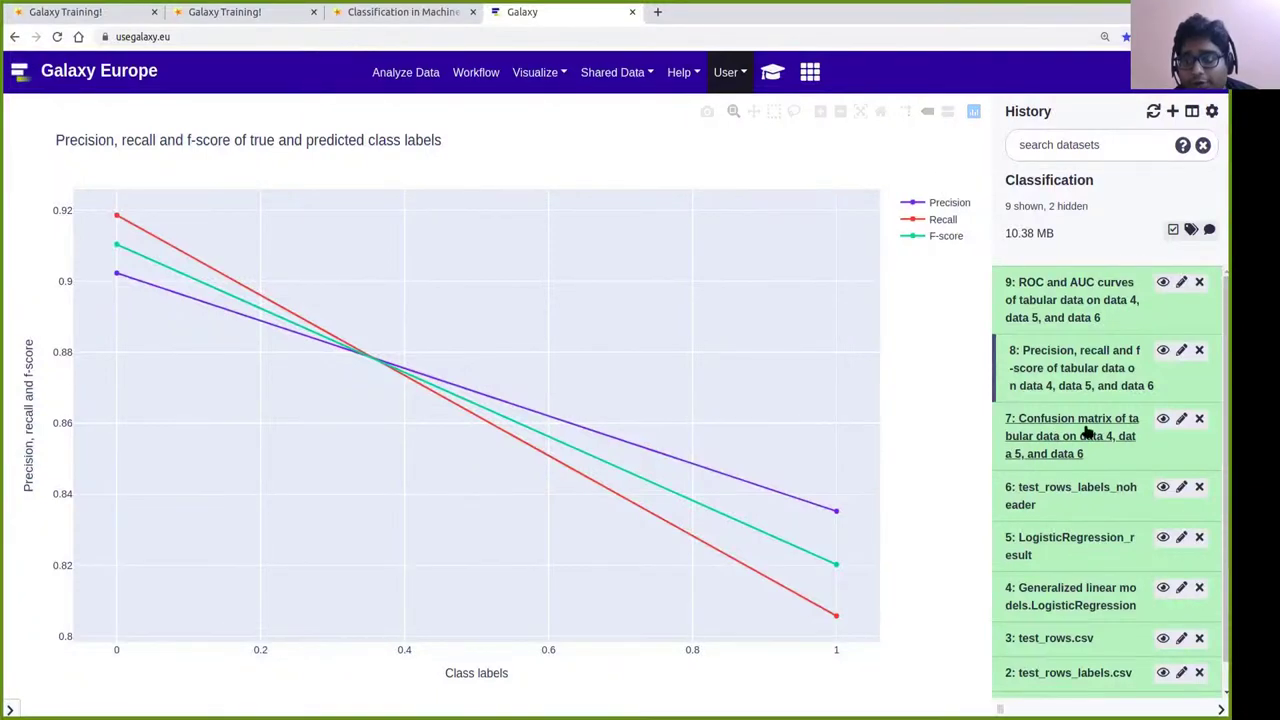
click(1162, 420)
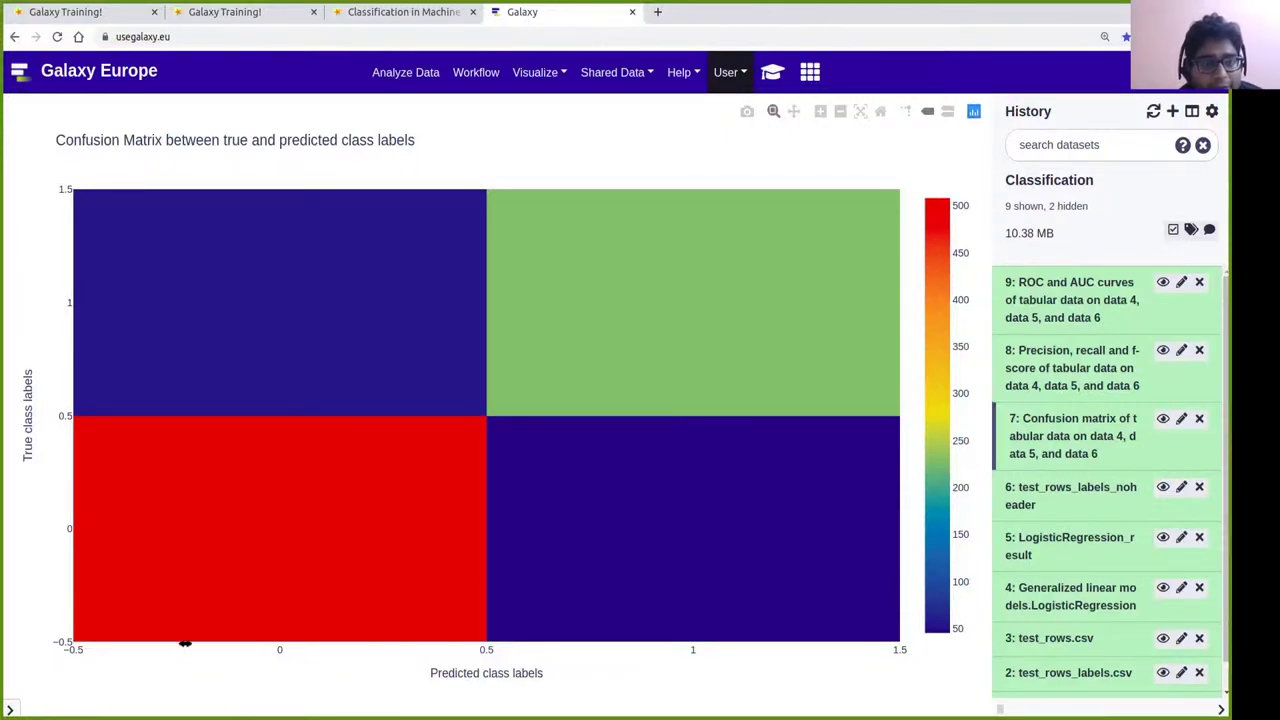
mouse_move(171, 543)
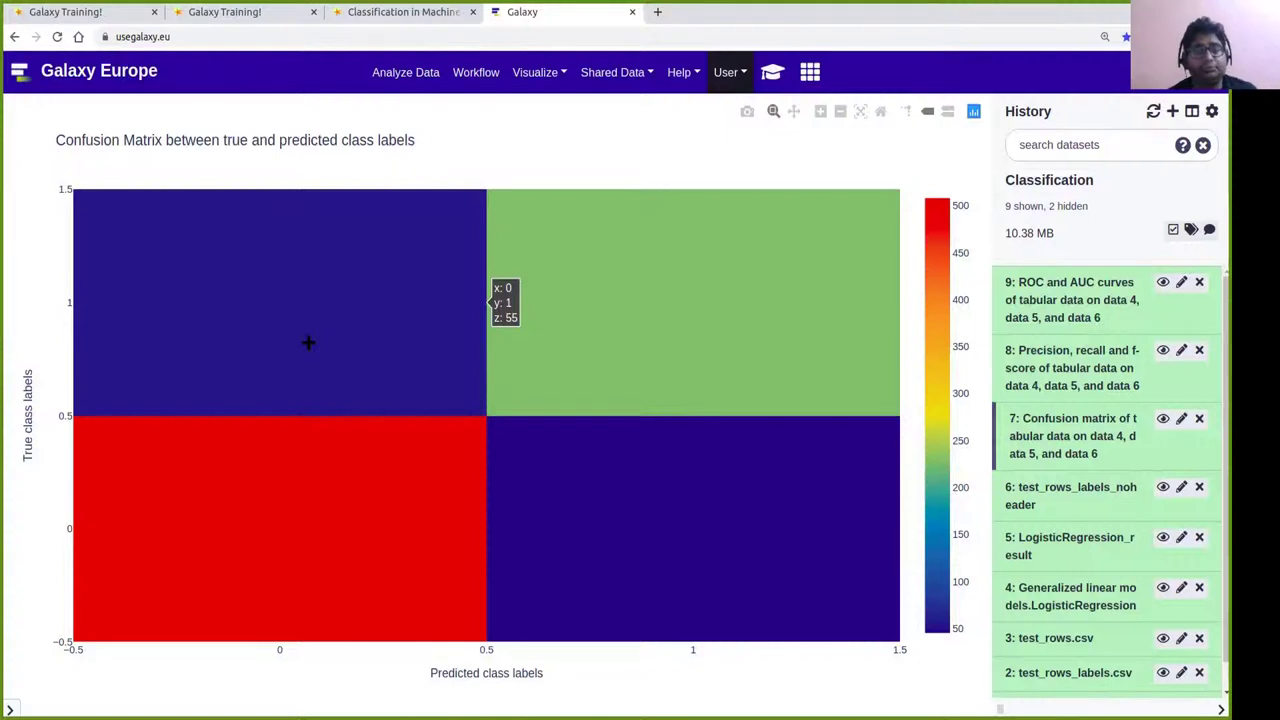
Compare the precision, recall and f-score plot with the confusion matrix's misclassified cells, and inspect the recall value for class 0.
click(1162, 352)
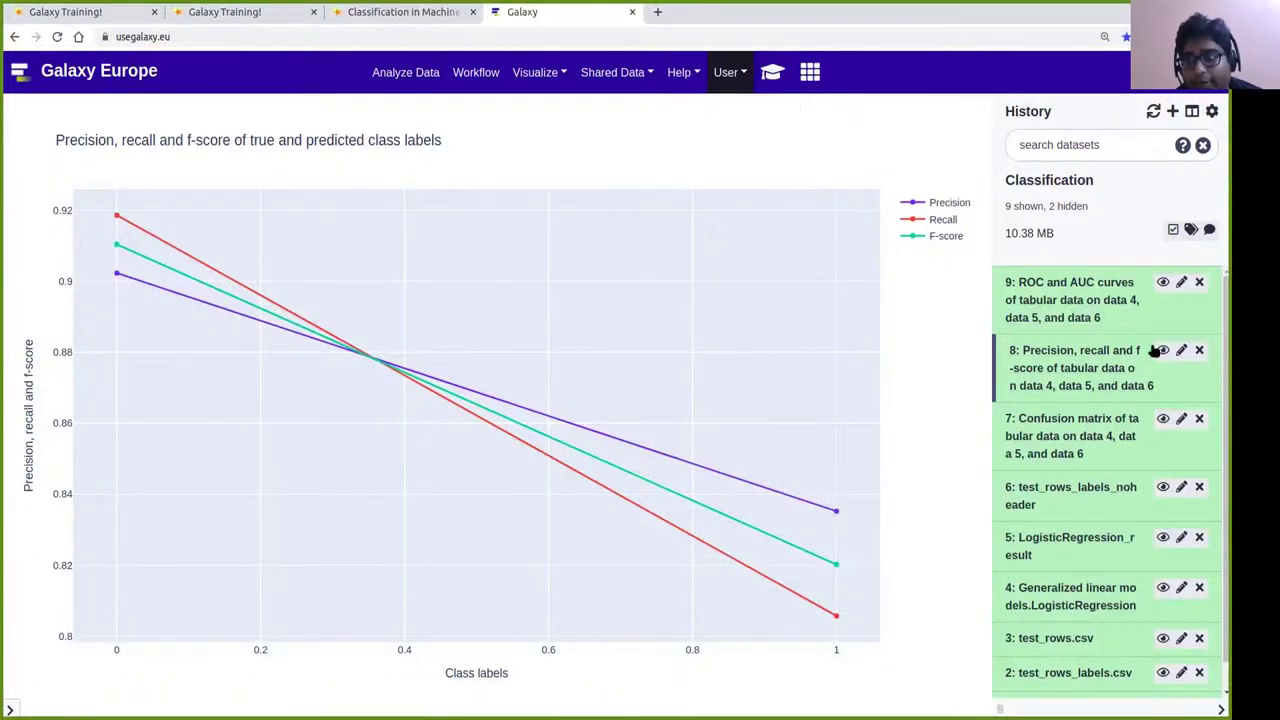
click(1163, 419)
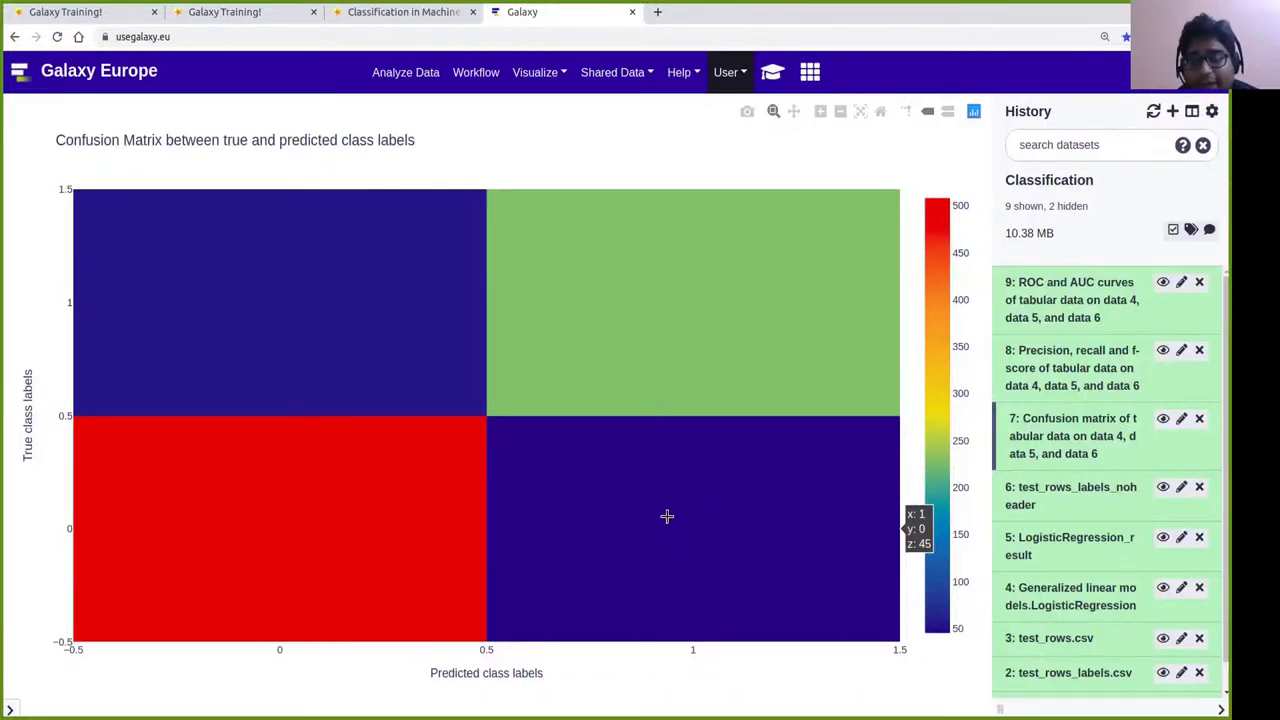
click(1163, 350)
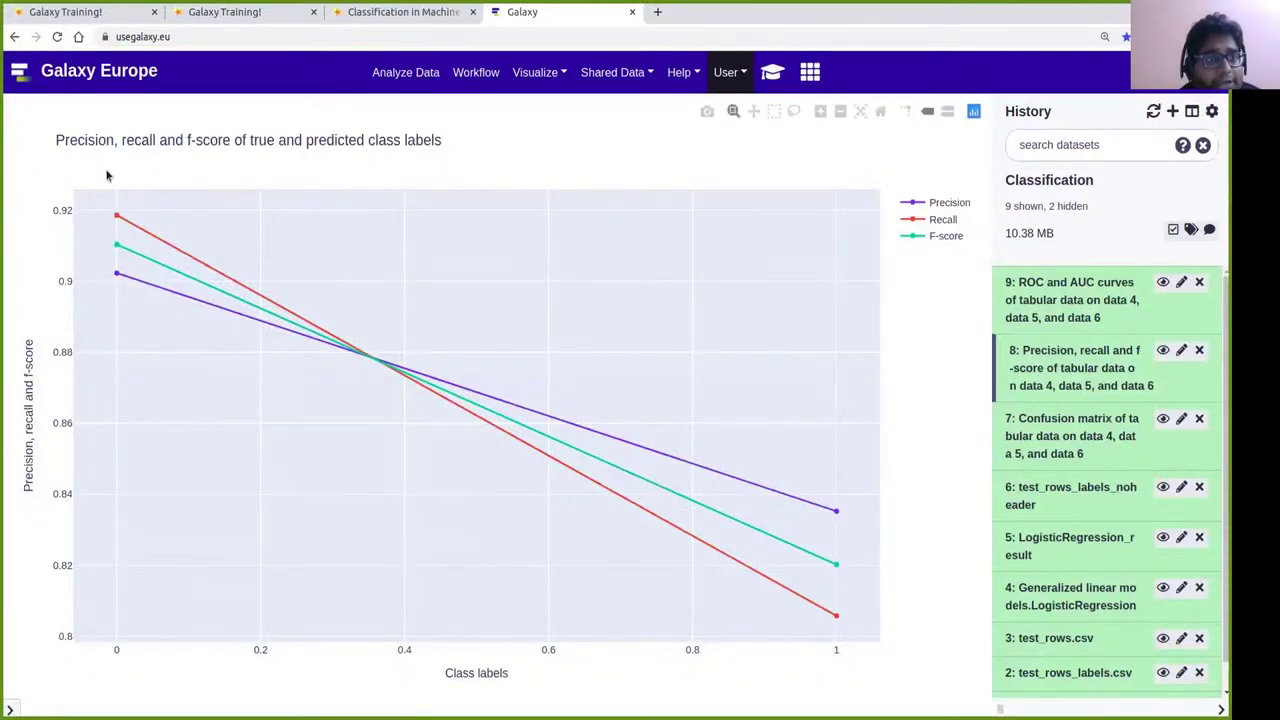
mouse_move(117, 216)
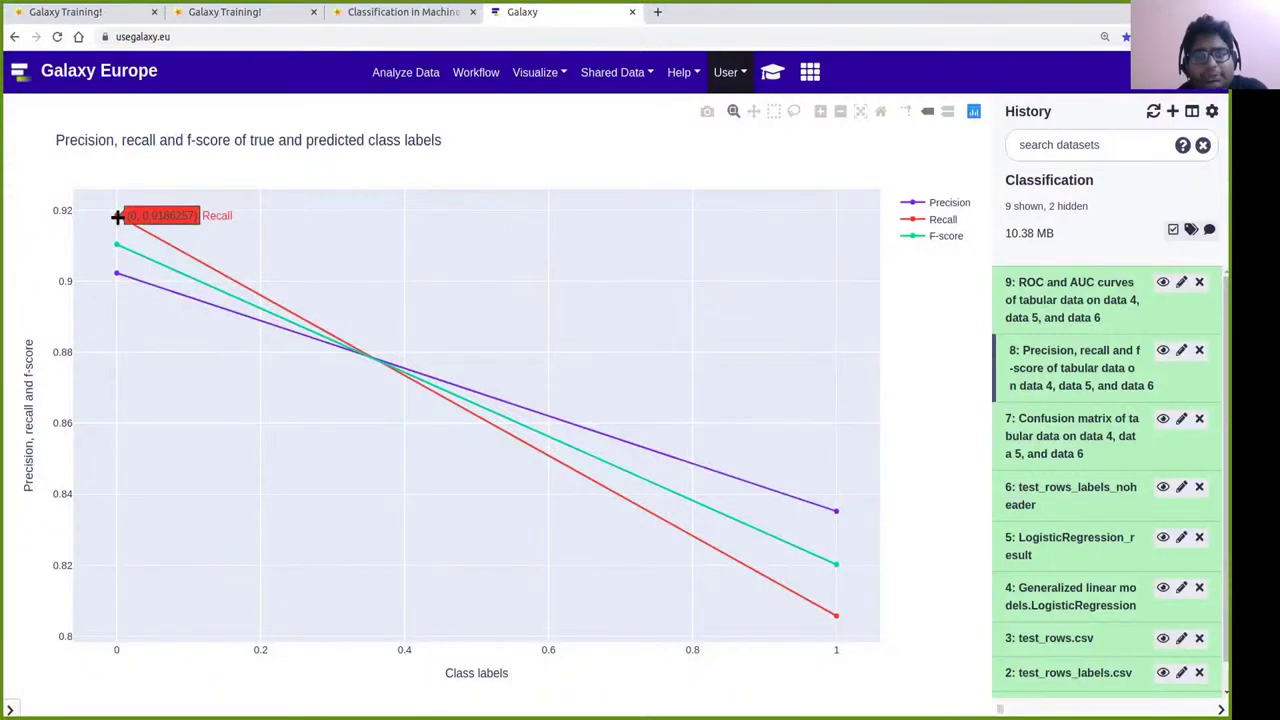
Inspect the recall and F-score values for class 1, and display the ROC and AUC curves output from the history.
mouse_move(833, 620)
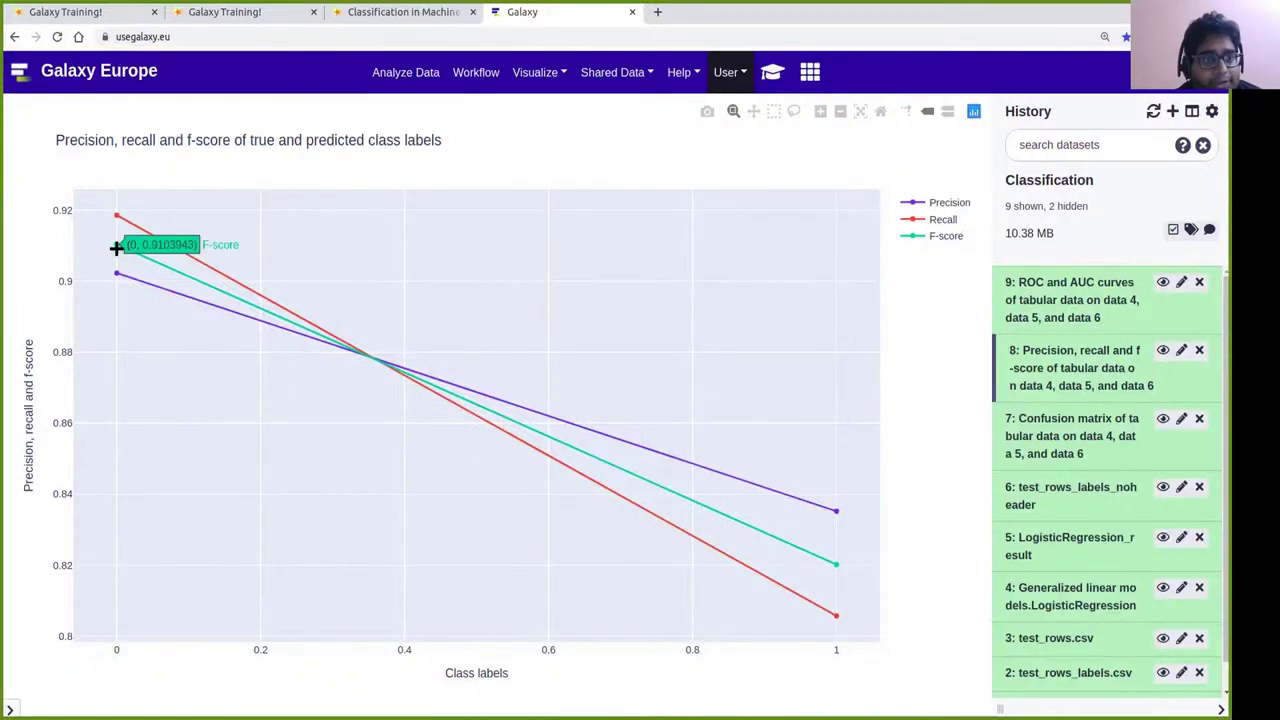
mouse_move(829, 561)
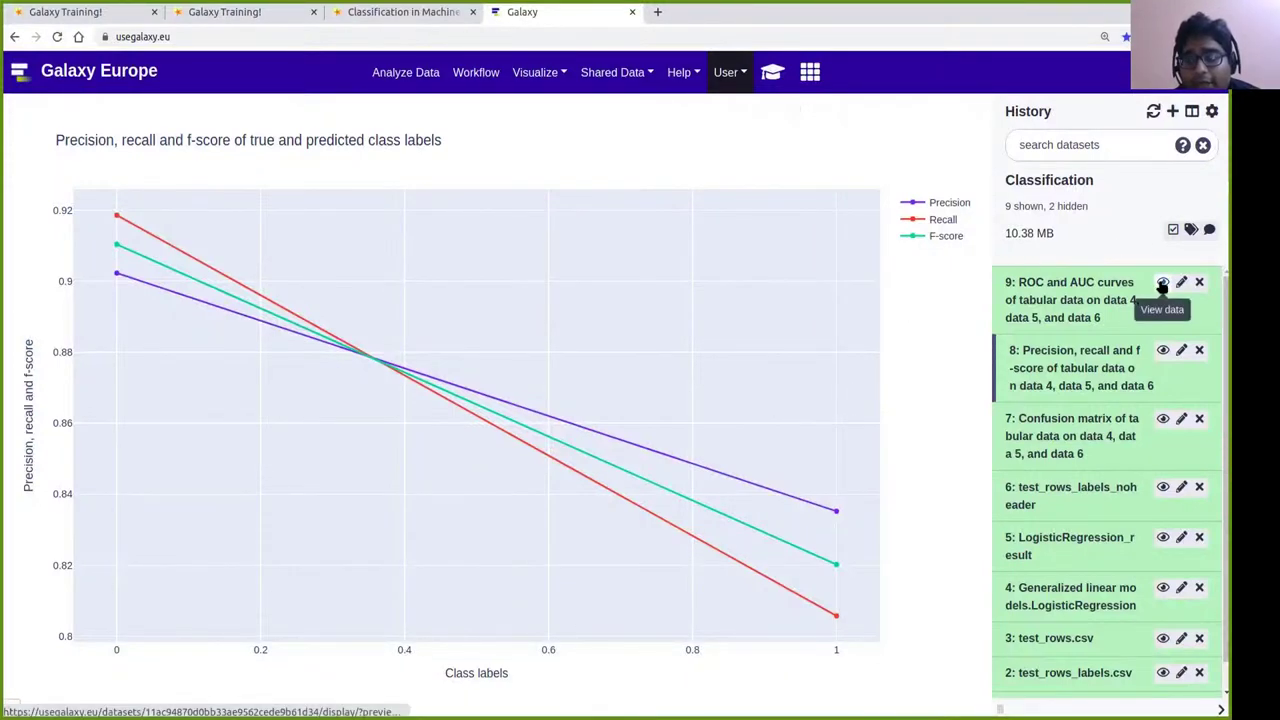
click(1162, 284)
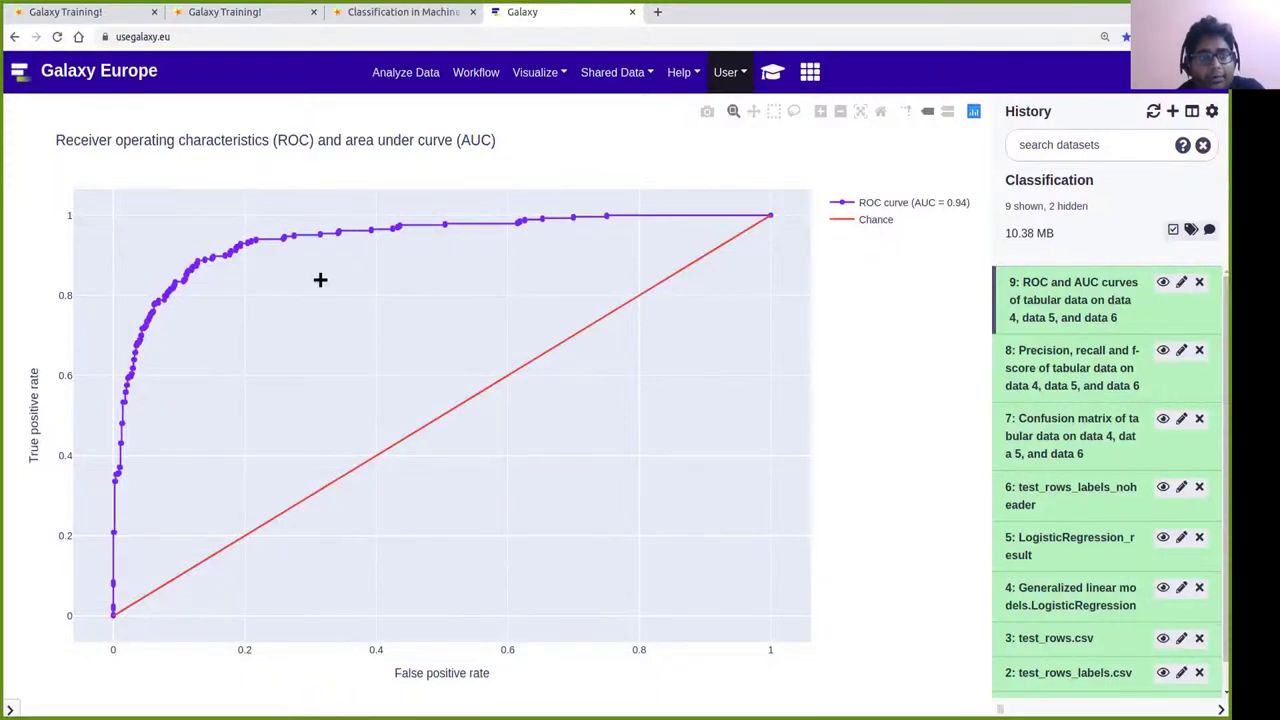
mouse_move(185, 288)
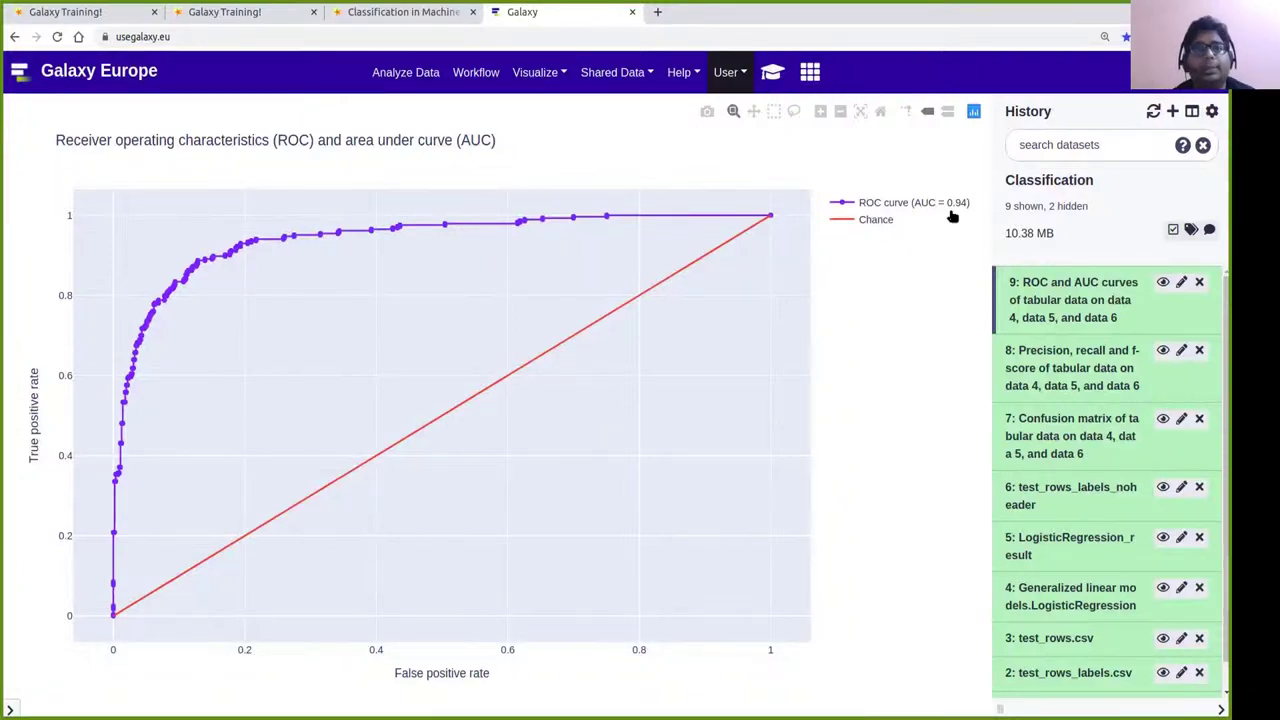
Read the tutorial's explanation of ROC and AUC, and reveal the solution to the question about inspecting the plots.
click(395, 20)
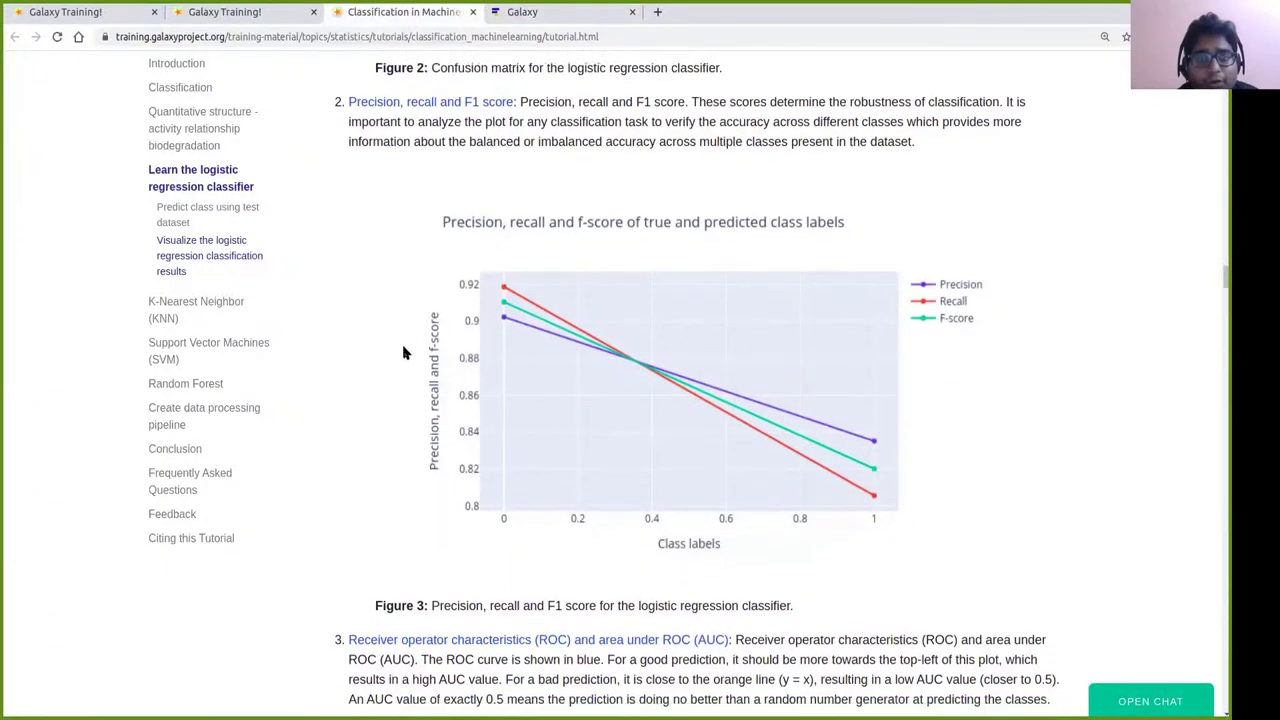
scroll(400, 351, down, 5)
scroll(402, 365, down, 5)
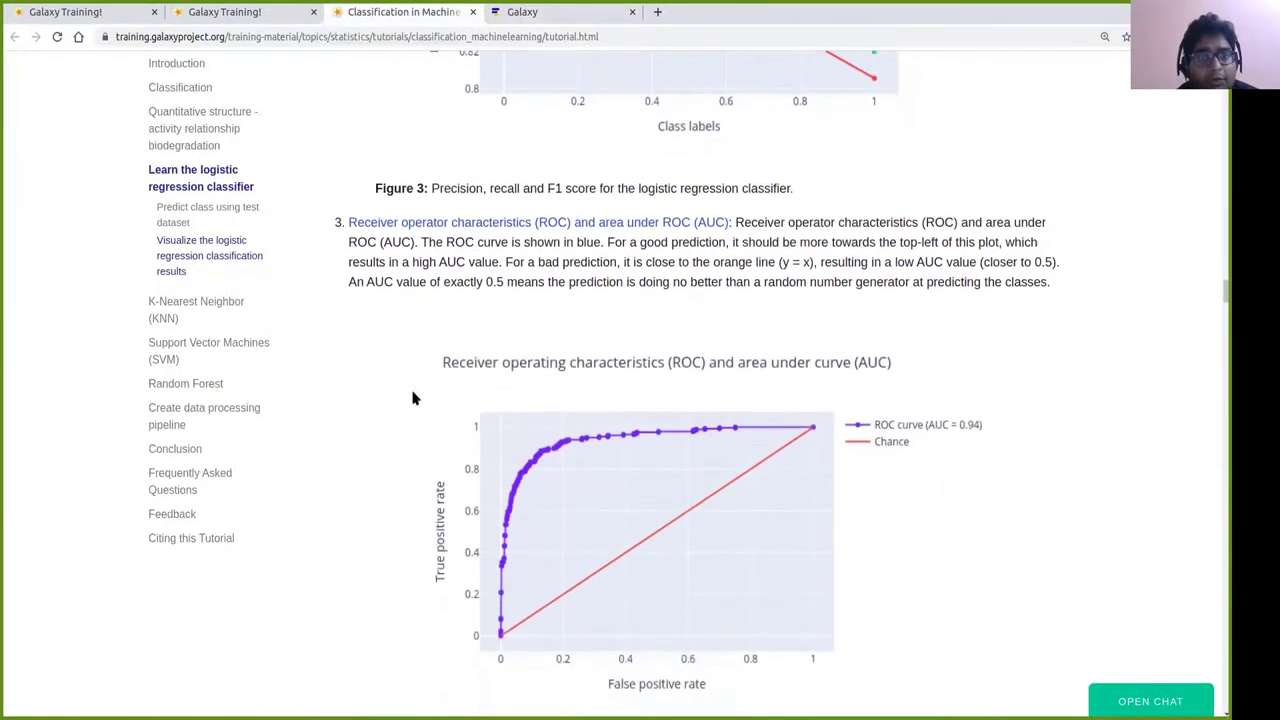
scroll(405, 378, down, 3)
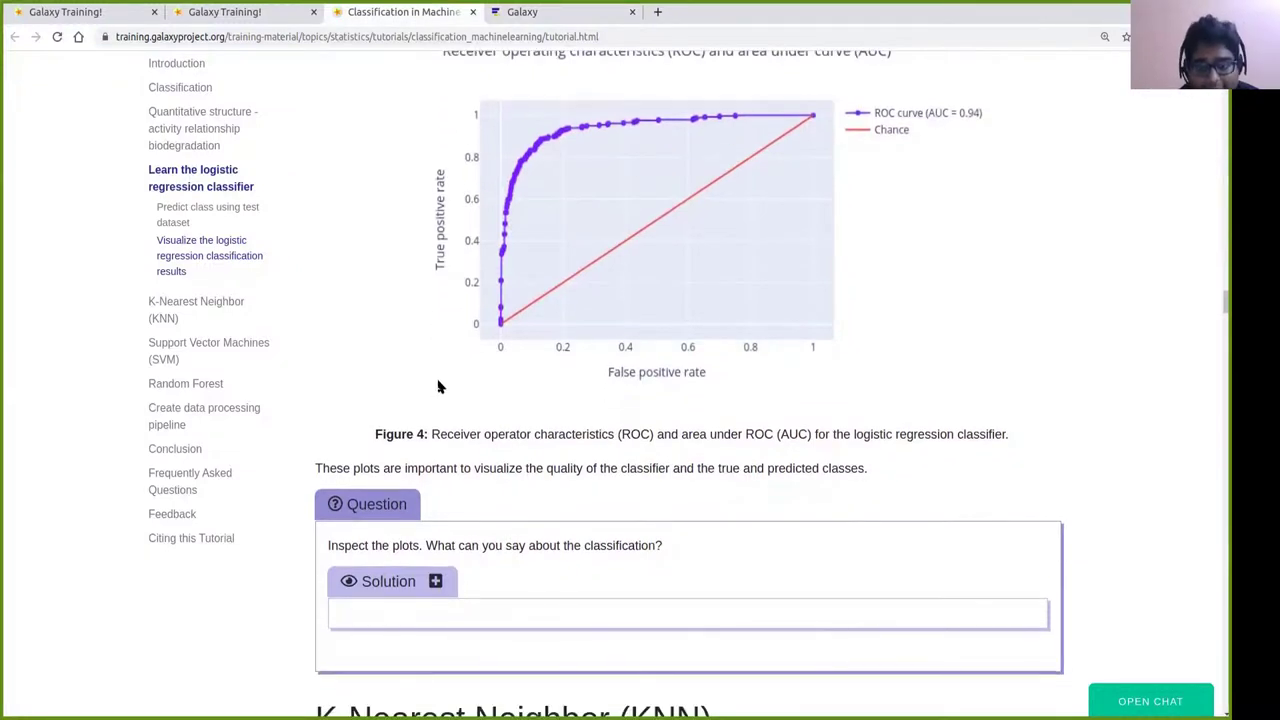
scroll(545, 405, down, 5)
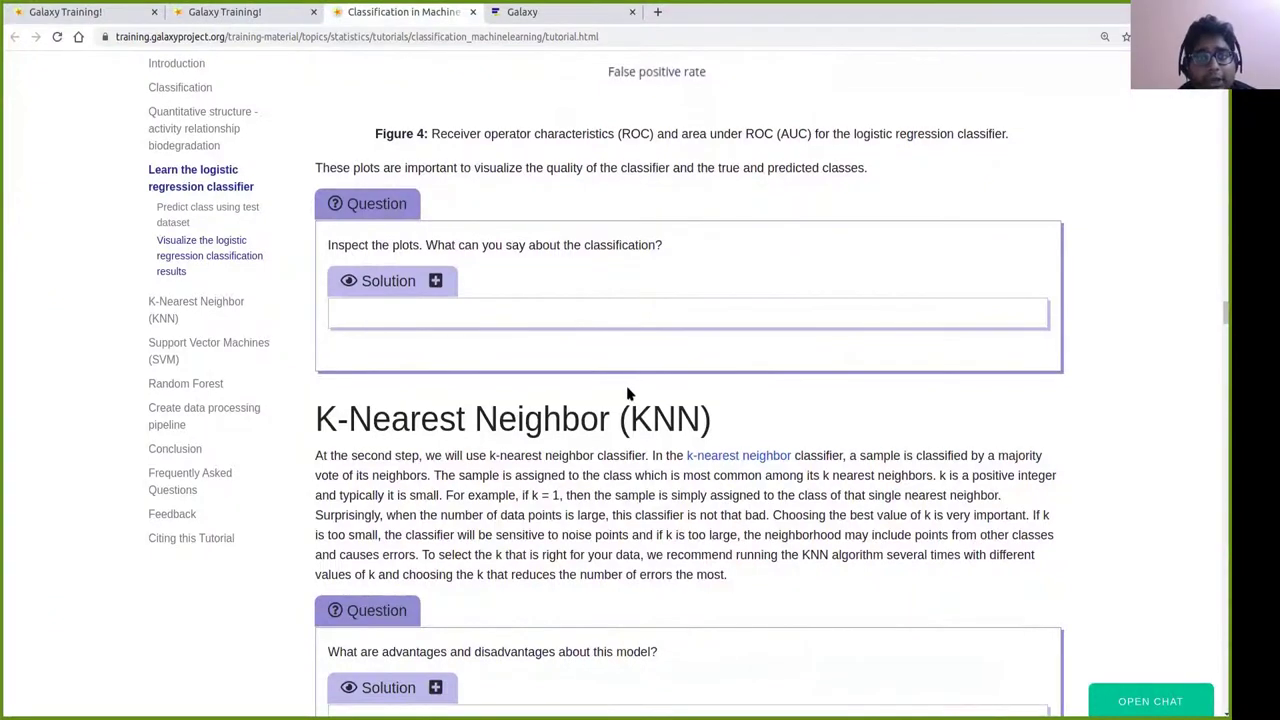
click(437, 281)
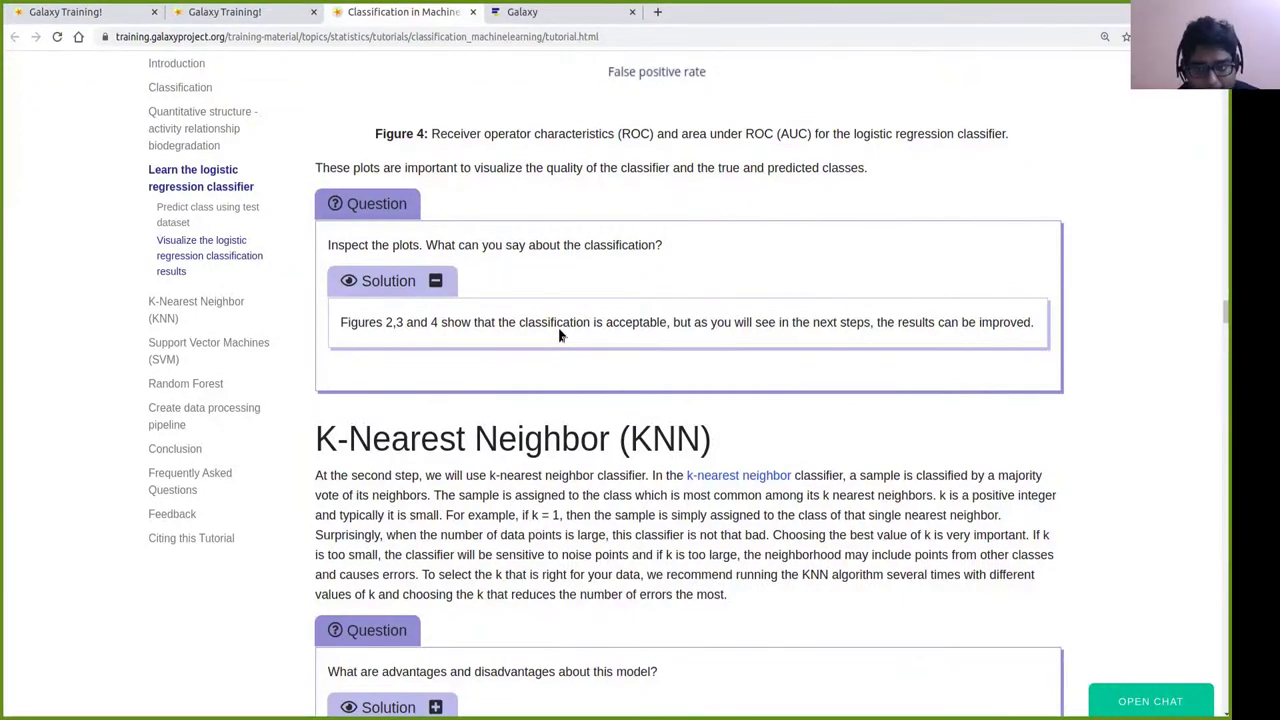
Read the tutorial's K-Nearest Neighbor (KNN) section through to the hands-on parameters for training the classifier.
scroll(560, 336, down, 1)
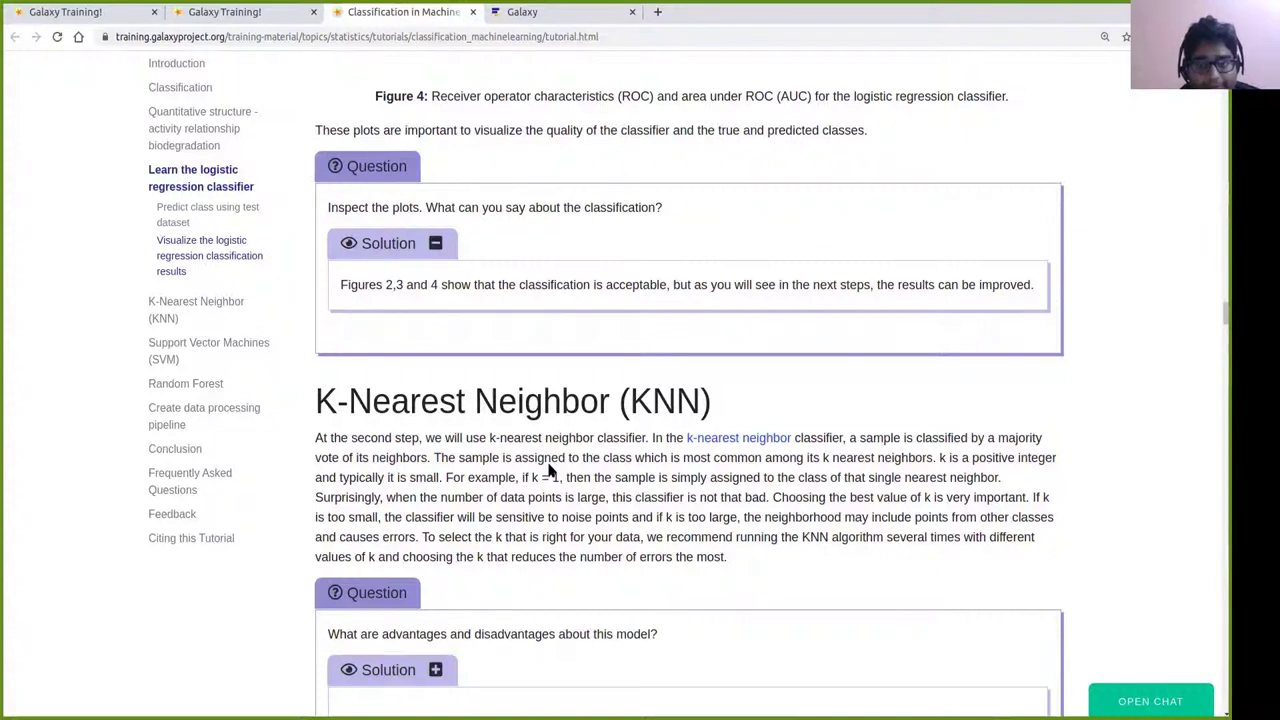
scroll(548, 471, down, 2)
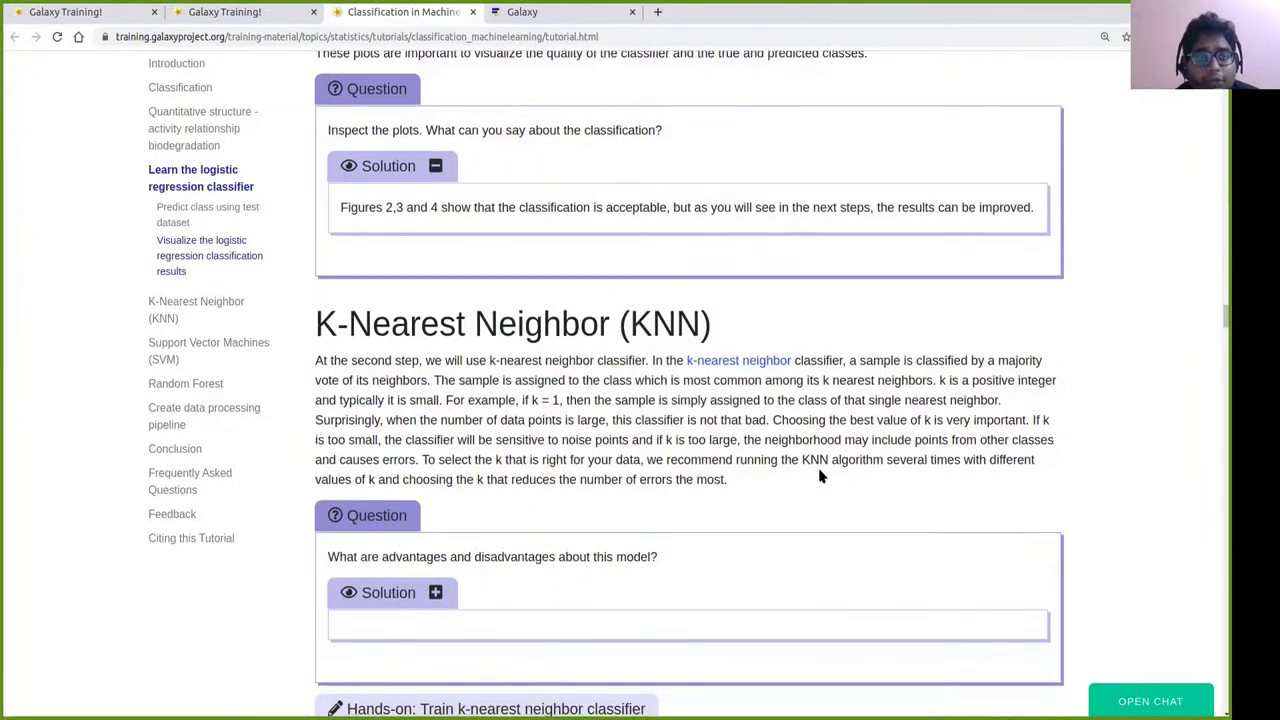
scroll(818, 487, down, 1)
scroll(800, 450, down, 2)
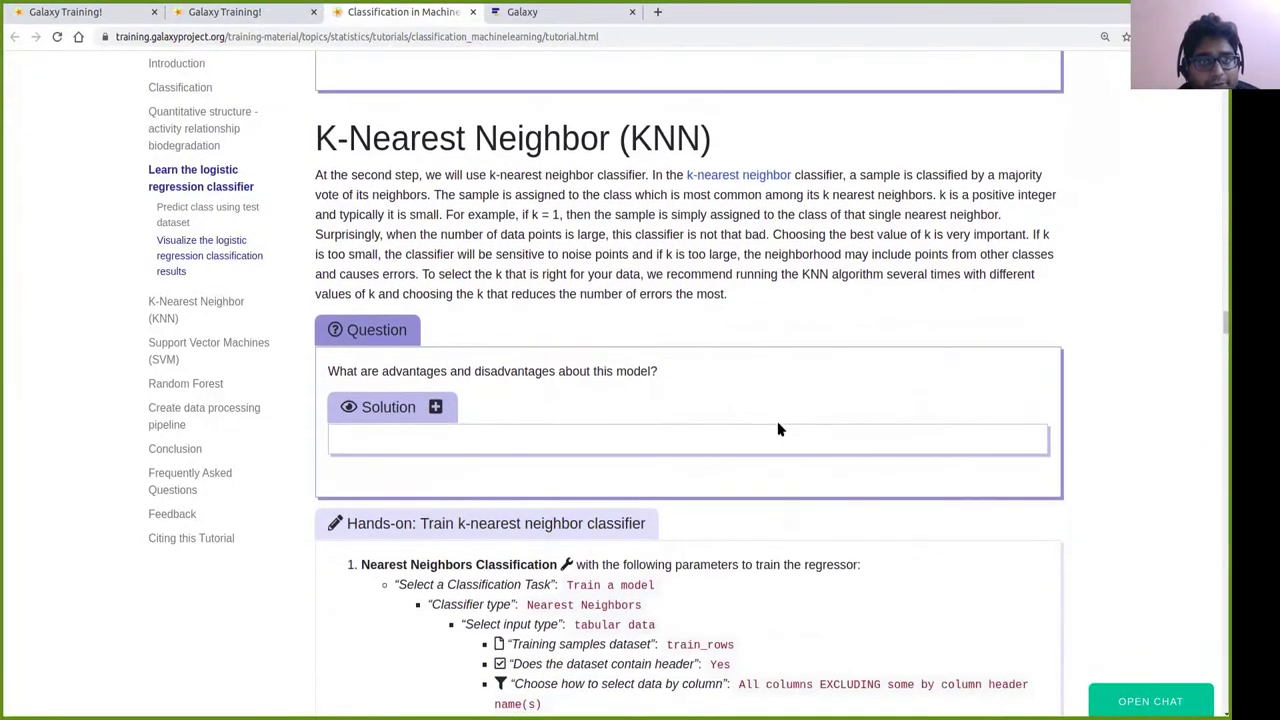
scroll(775, 400, down, 1)
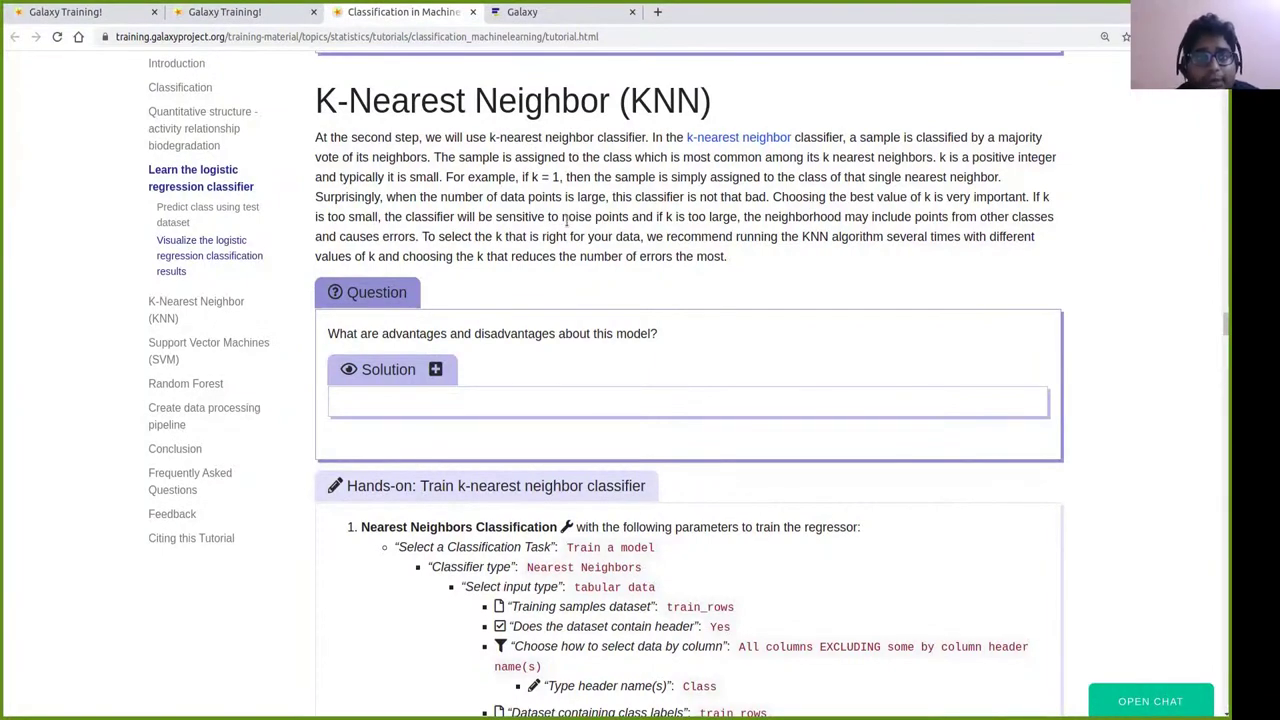
scroll(566, 221, down, 2)
scroll(570, 220, down, 4)
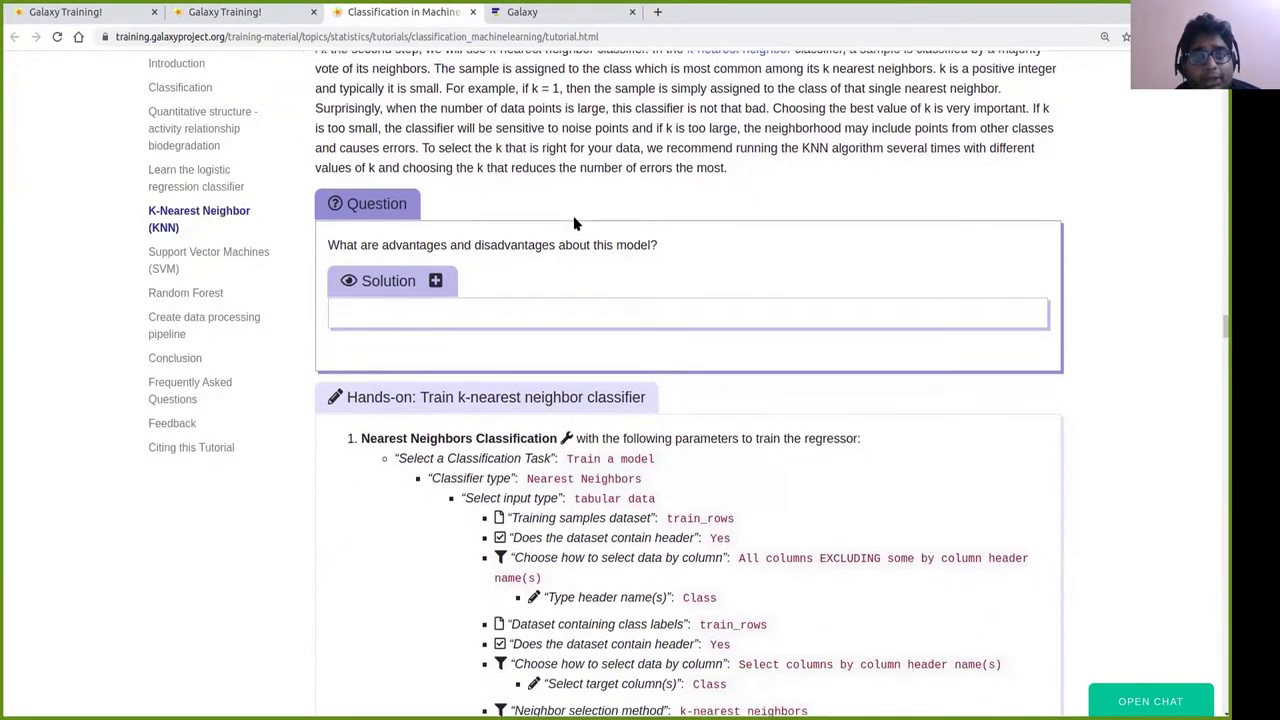
scroll(578, 220, down, 2)
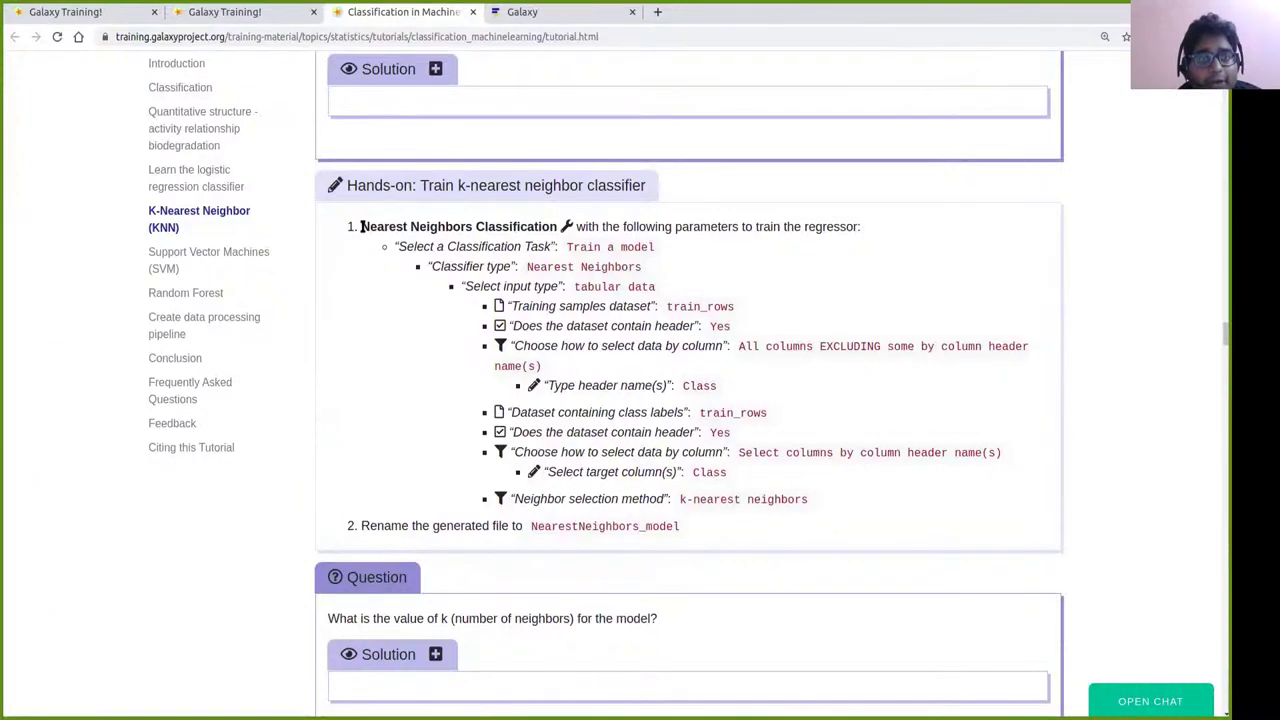
Find the tool named Nearest Neighbors Classification in Galaxy, using the name copied from the tutorial, and open its form.
drag(360, 226, 557, 226)
key(ctrl+c)
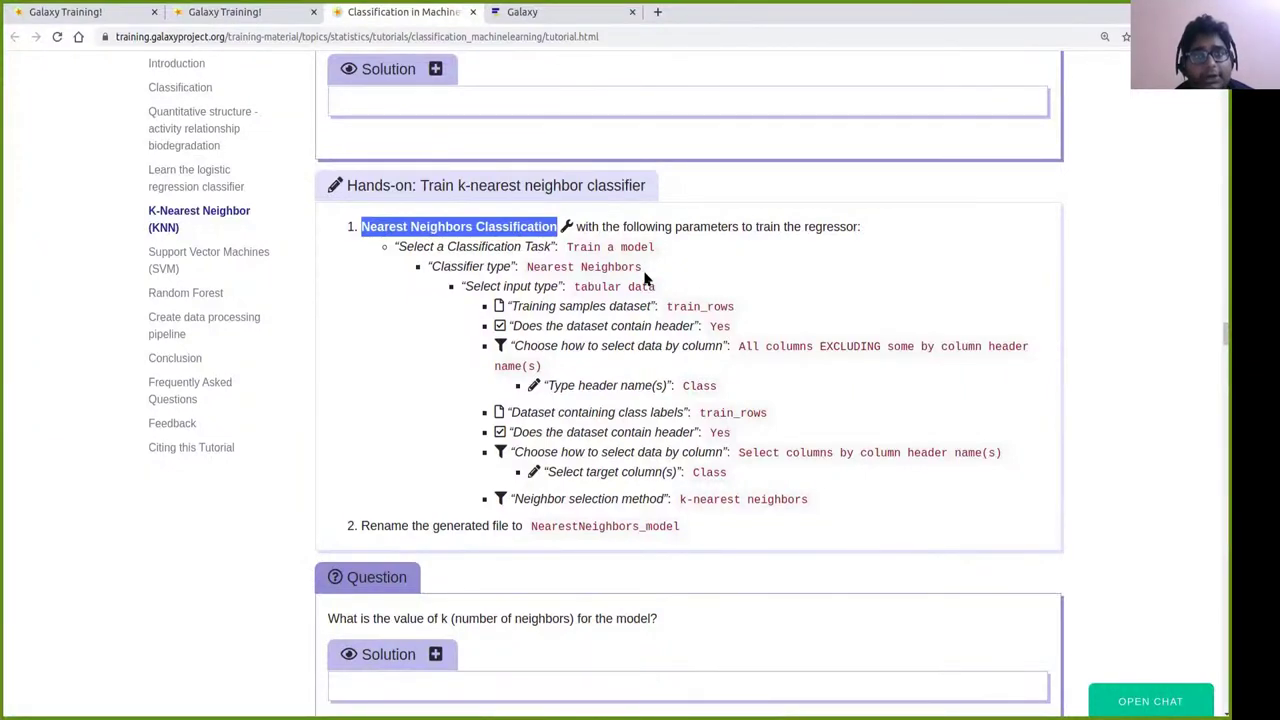
click(579, 18)
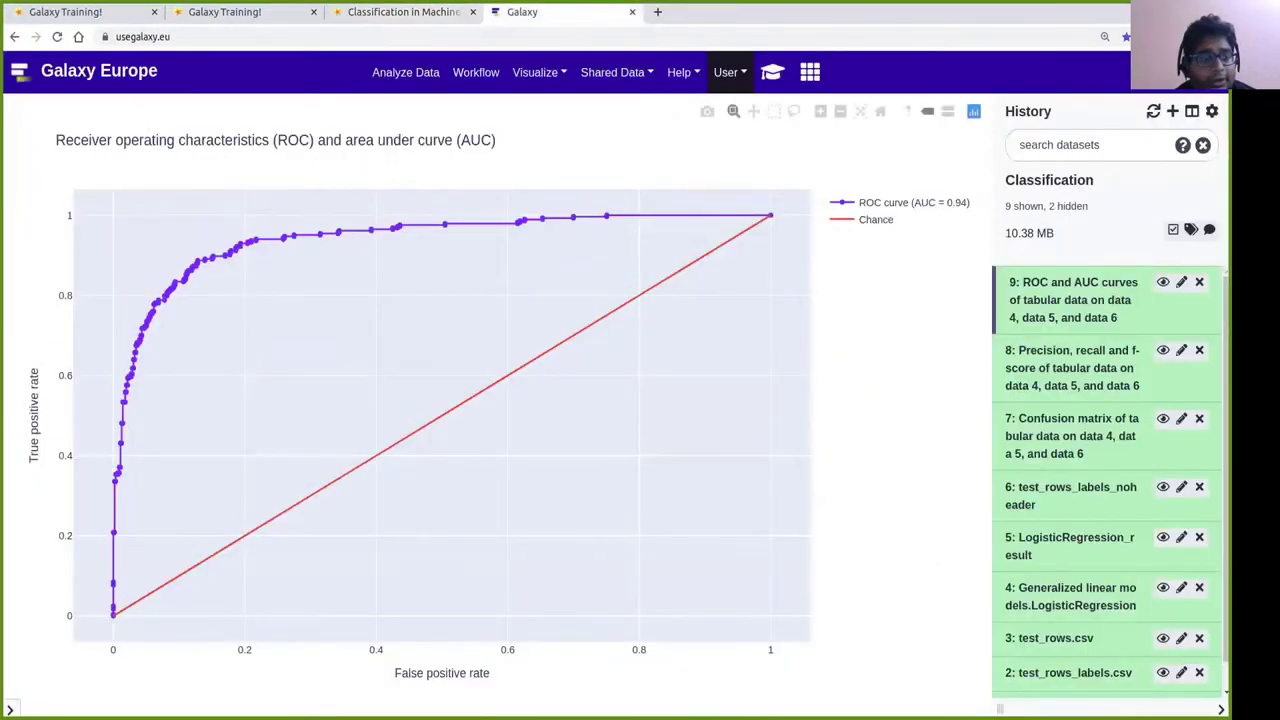
click(6, 645)
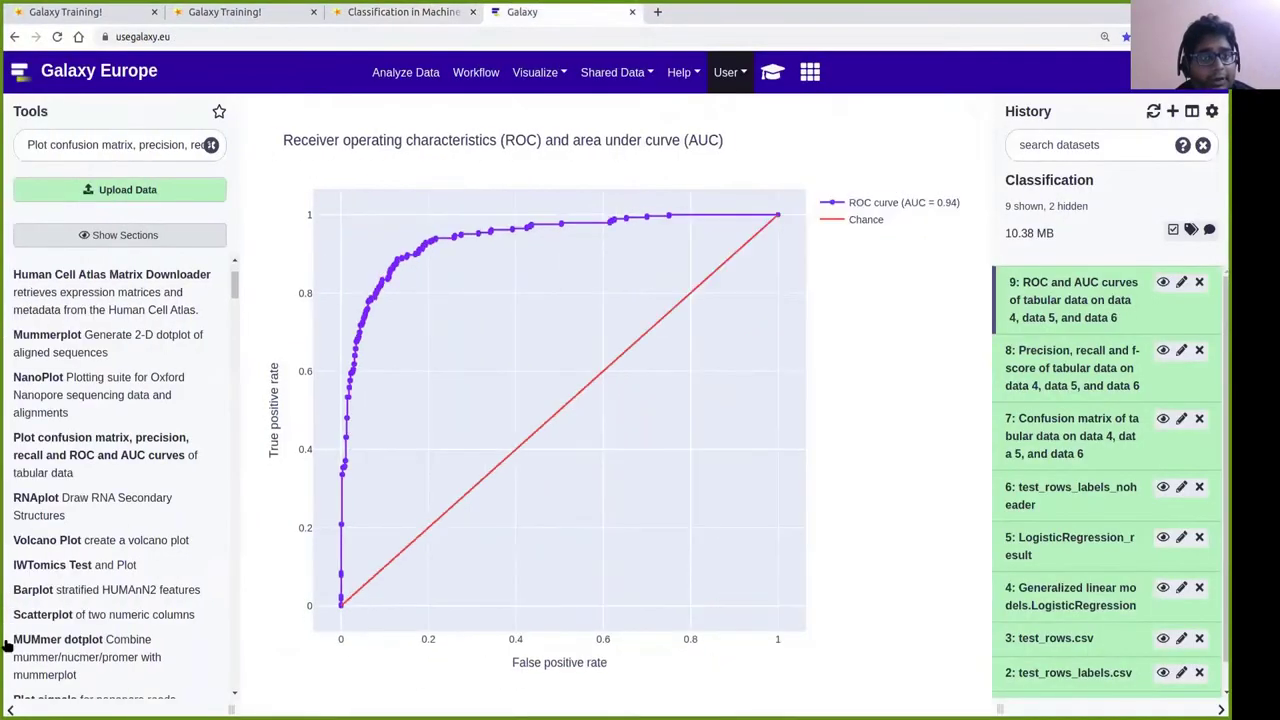
click(211, 145)
click(140, 144)
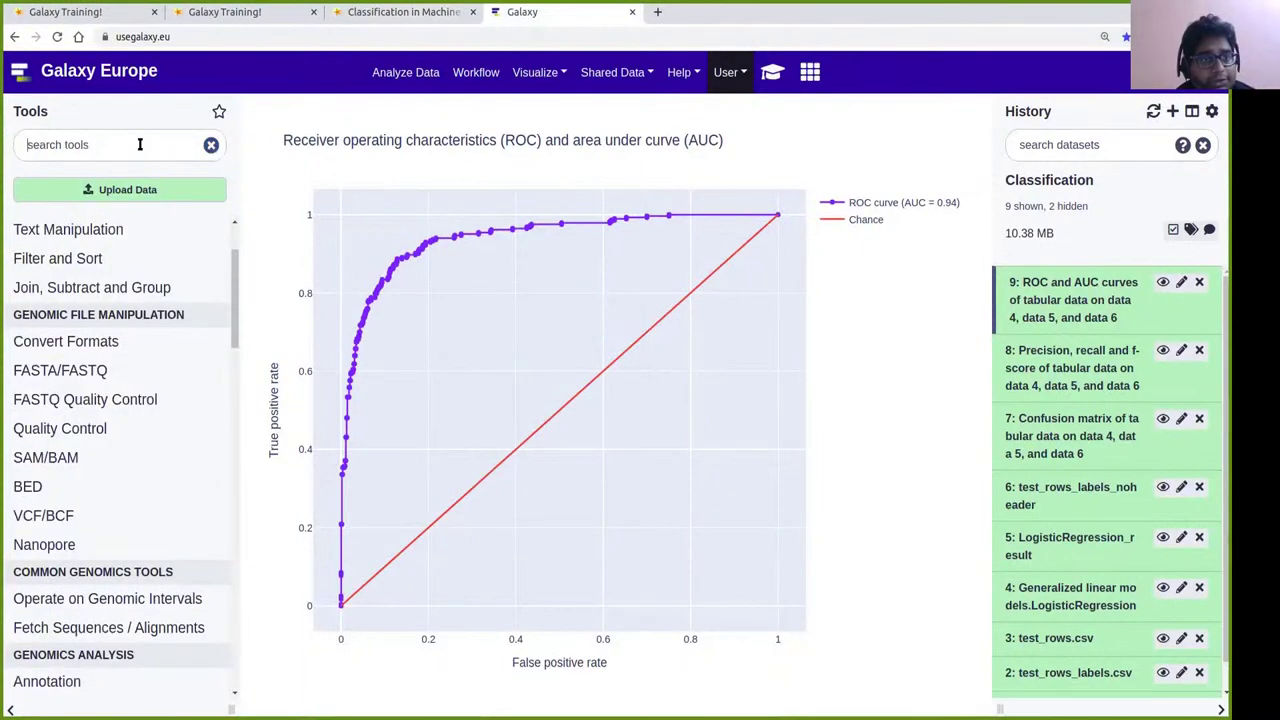
key(ctrl+v)
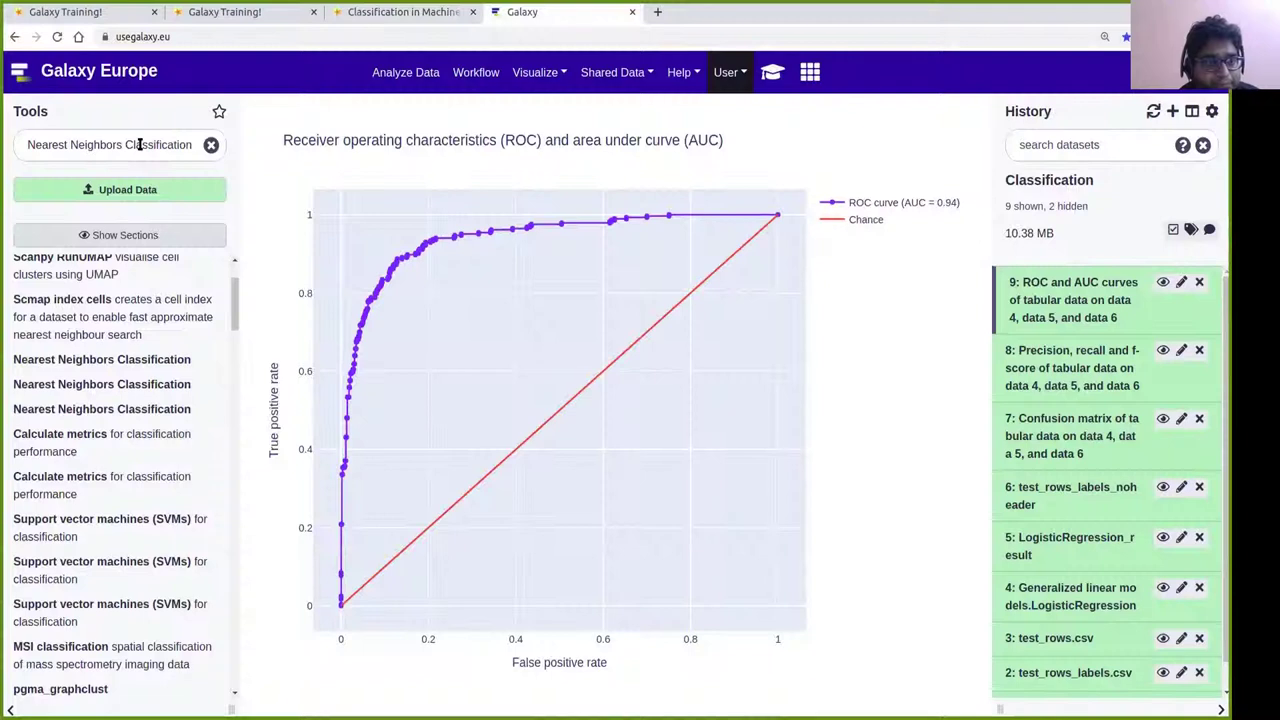
click(122, 409)
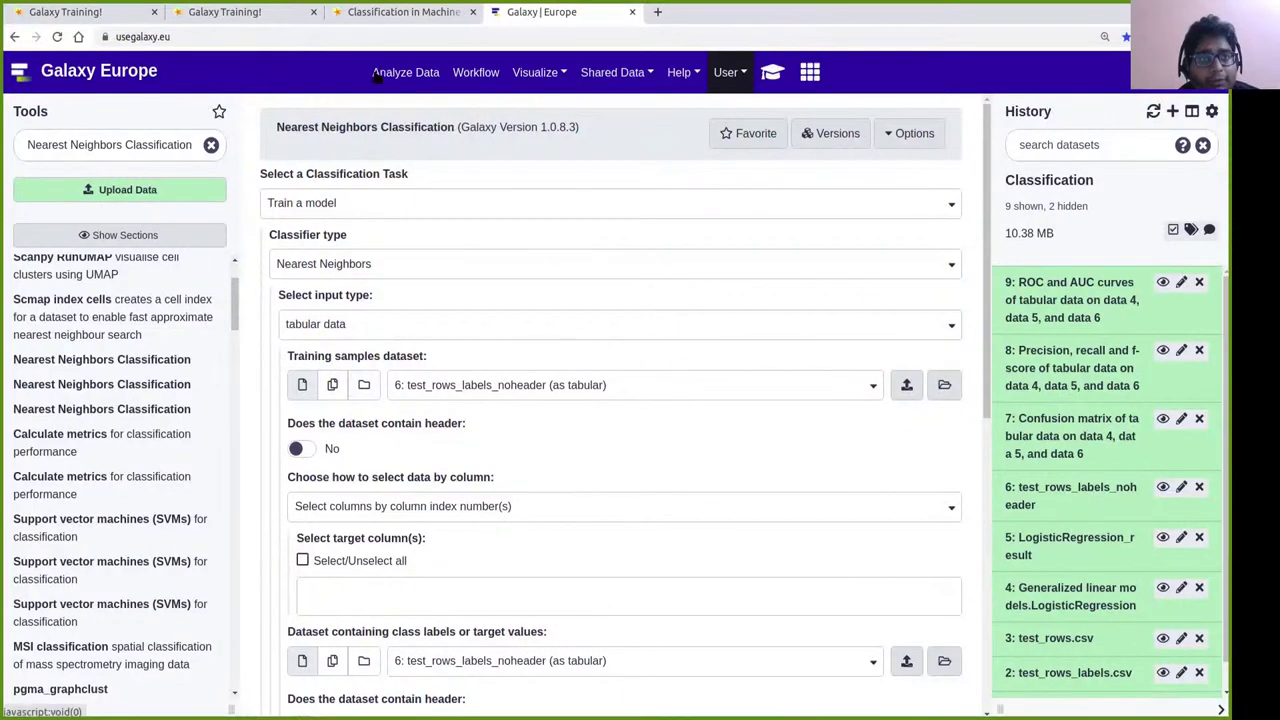
Check the Nearest Neighbors Classification form's task, classifier type and input type against the tutorial's hands-on parameters.
click(410, 14)
scroll(663, 350, down, 2)
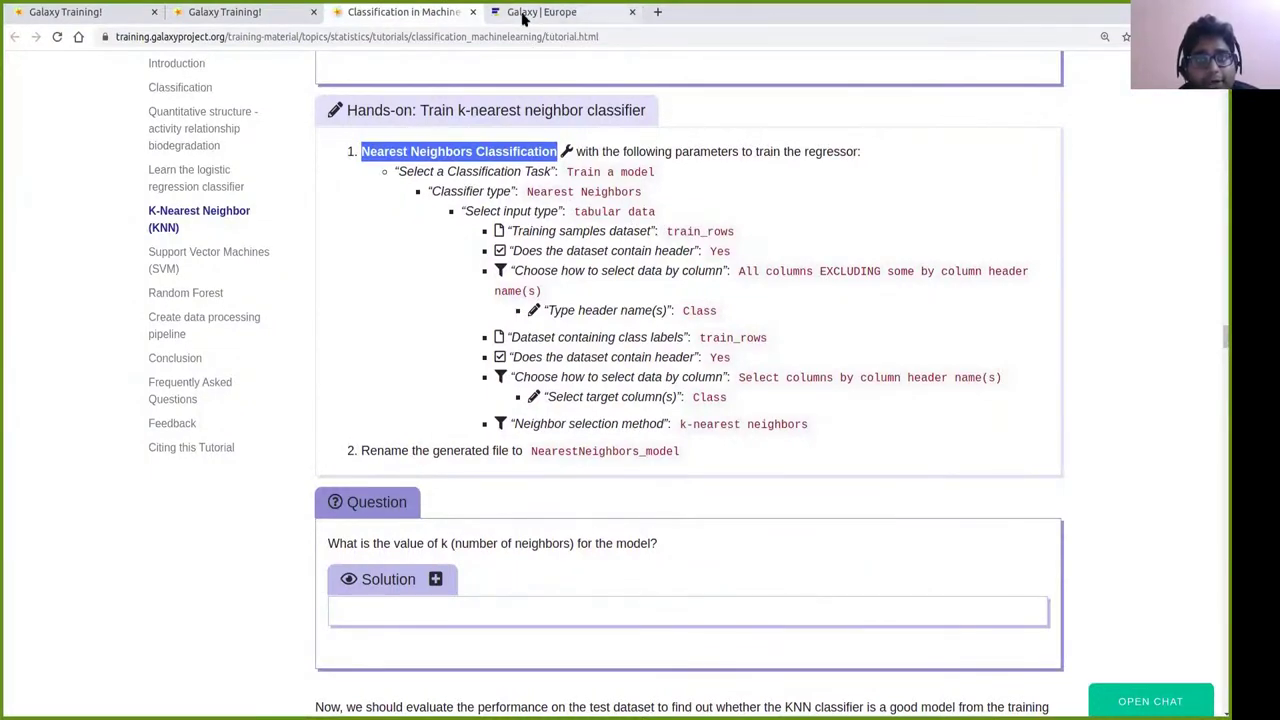
click(556, 14)
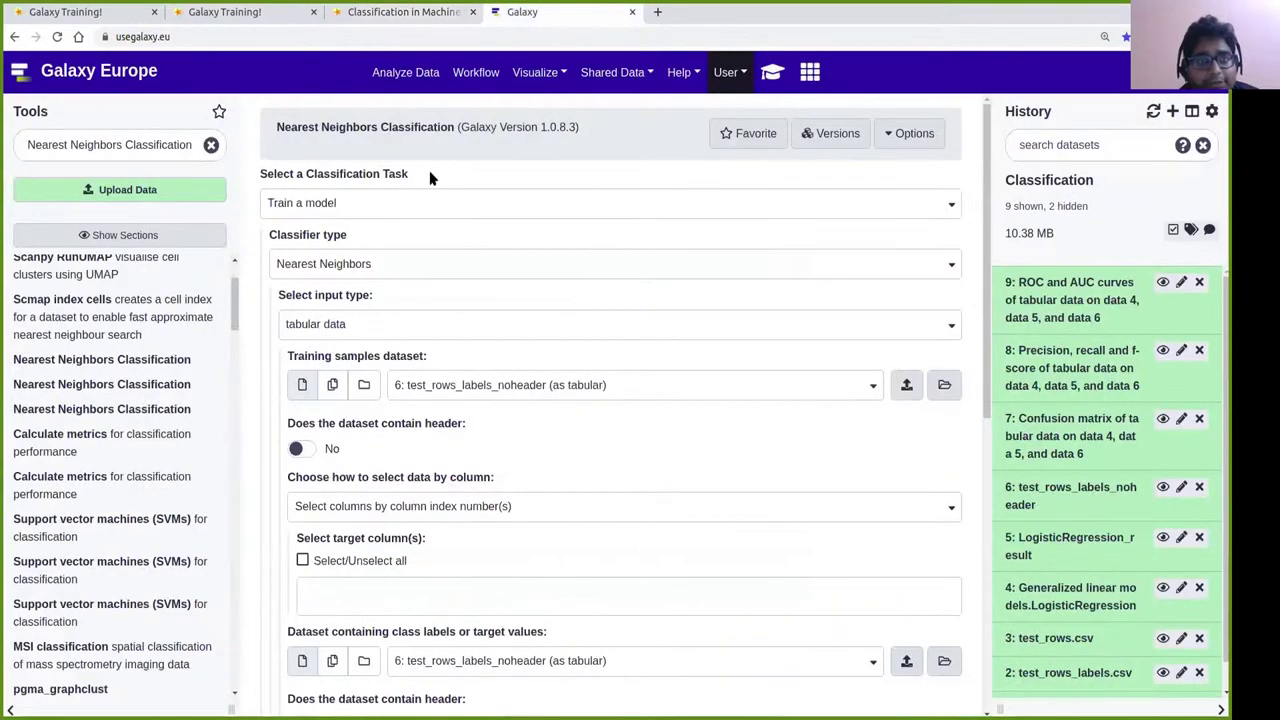
click(420, 12)
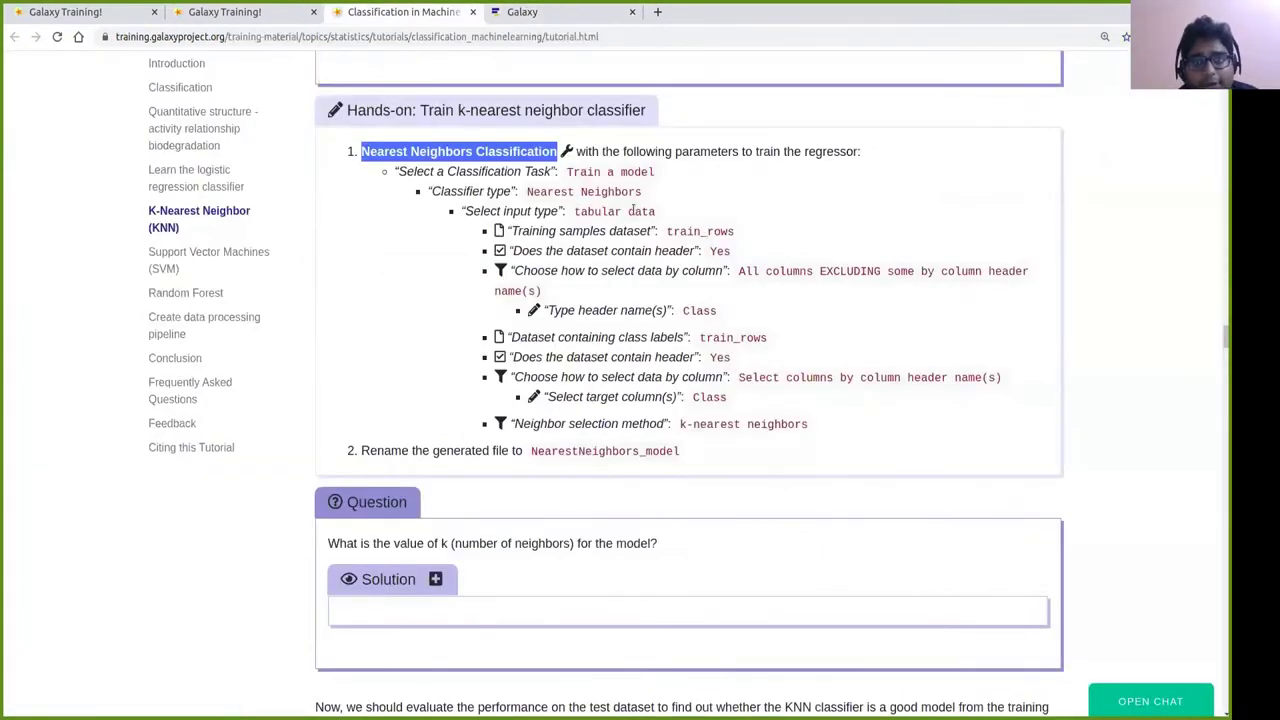
click(576, 14)
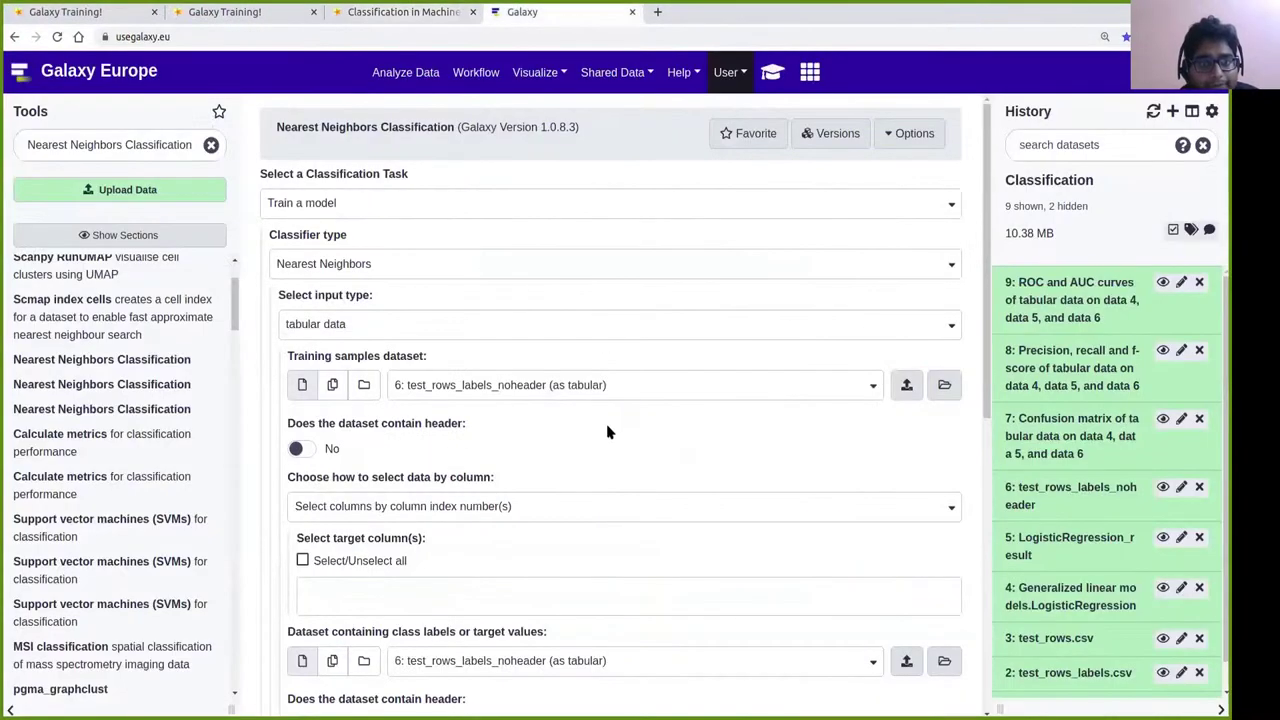
Set the training samples dataset to train_rows.csv and mark it as containing a header.
scroll(607, 432, down, 1)
scroll(548, 384, down, 1)
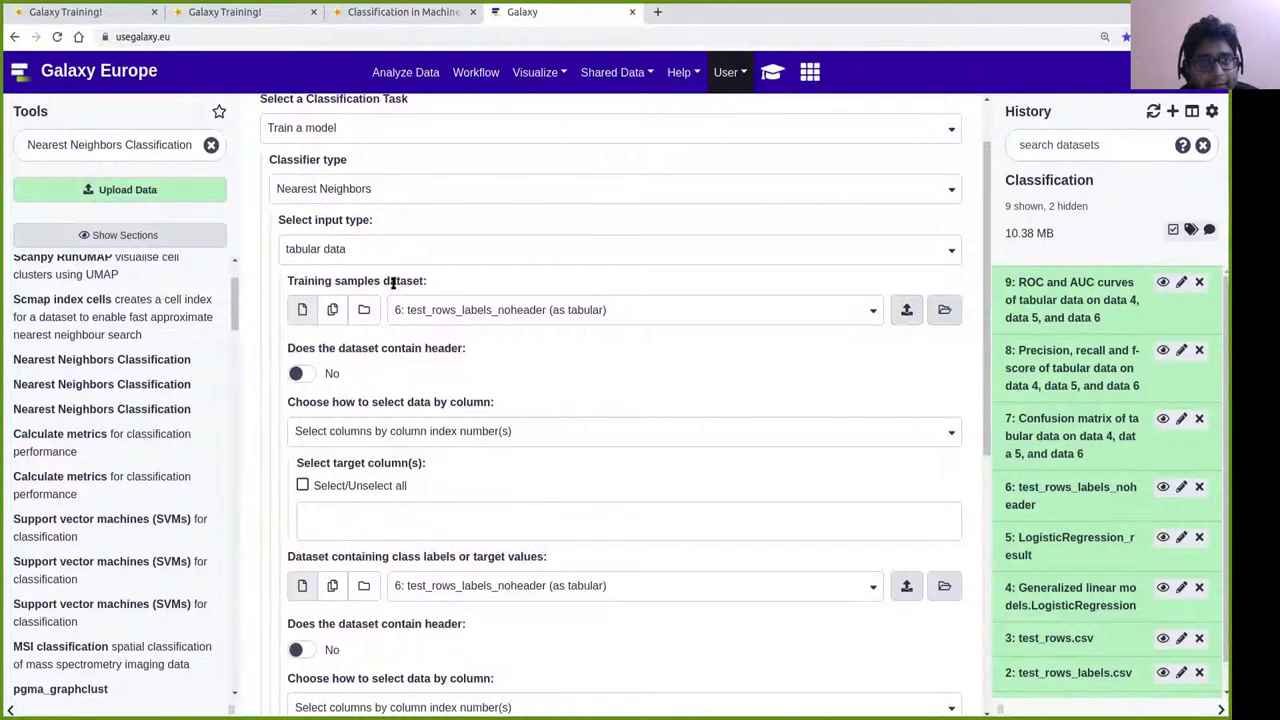
click(490, 318)
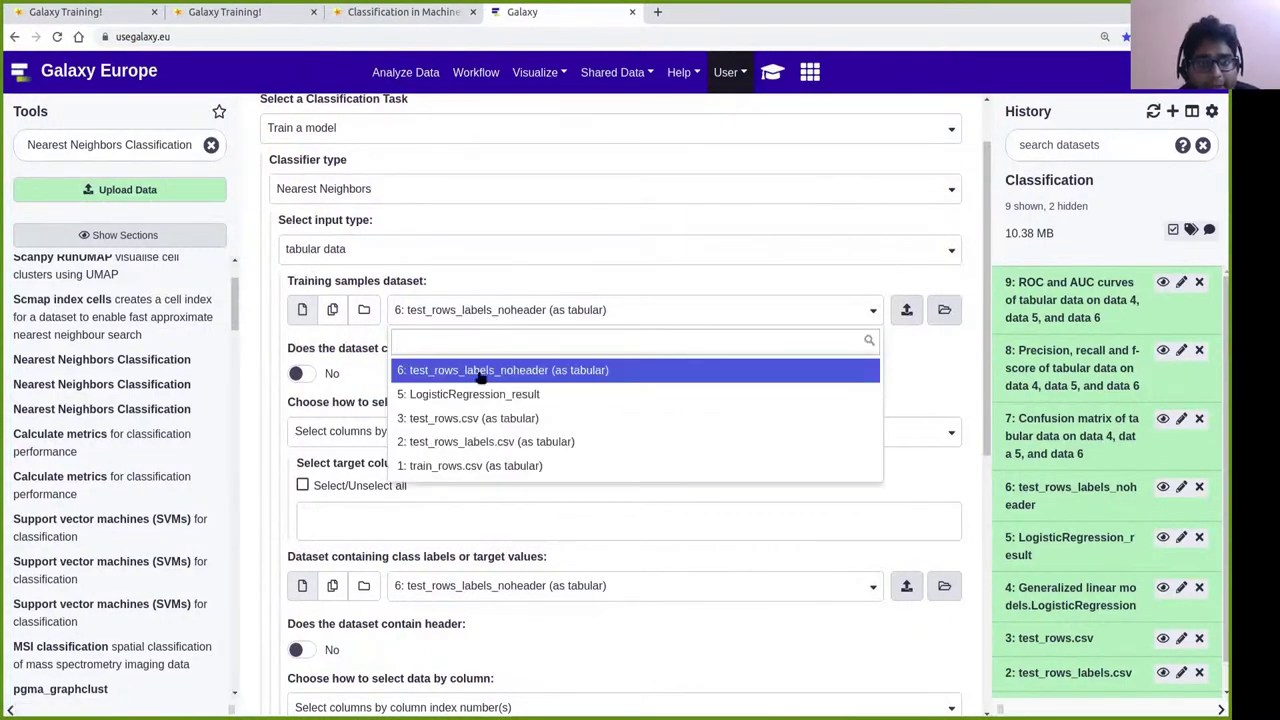
click(476, 466)
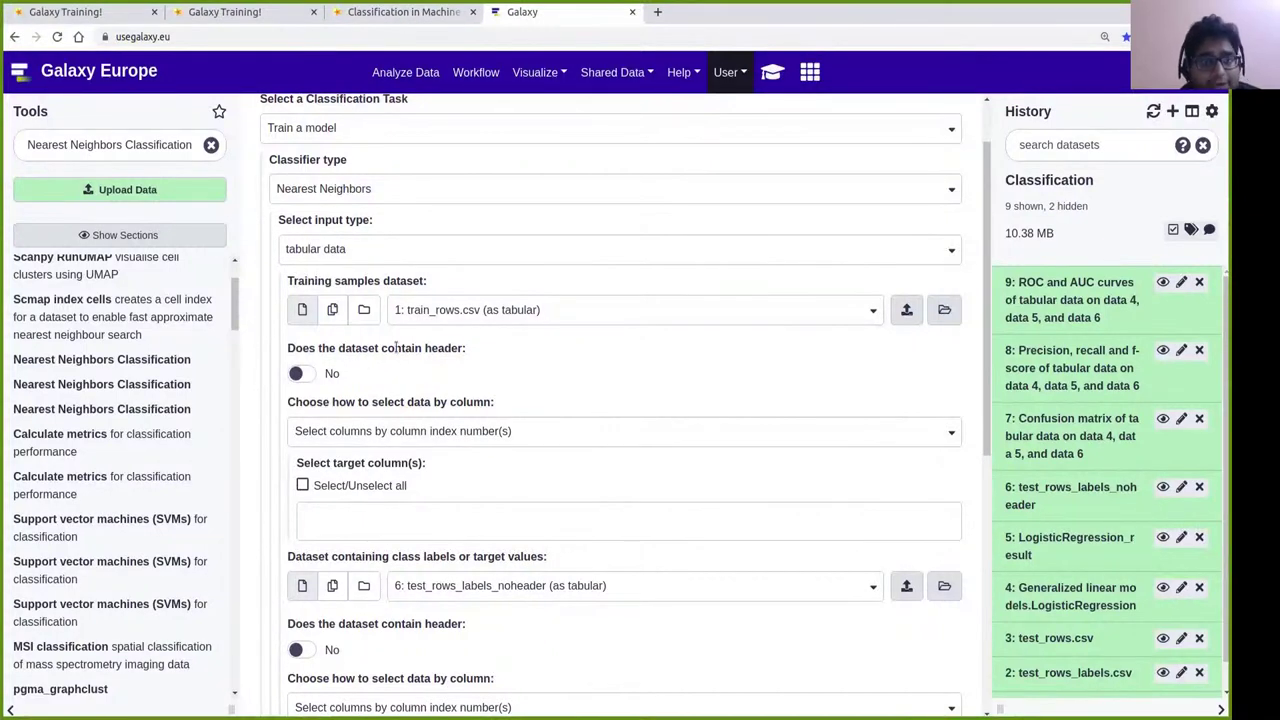
click(300, 373)
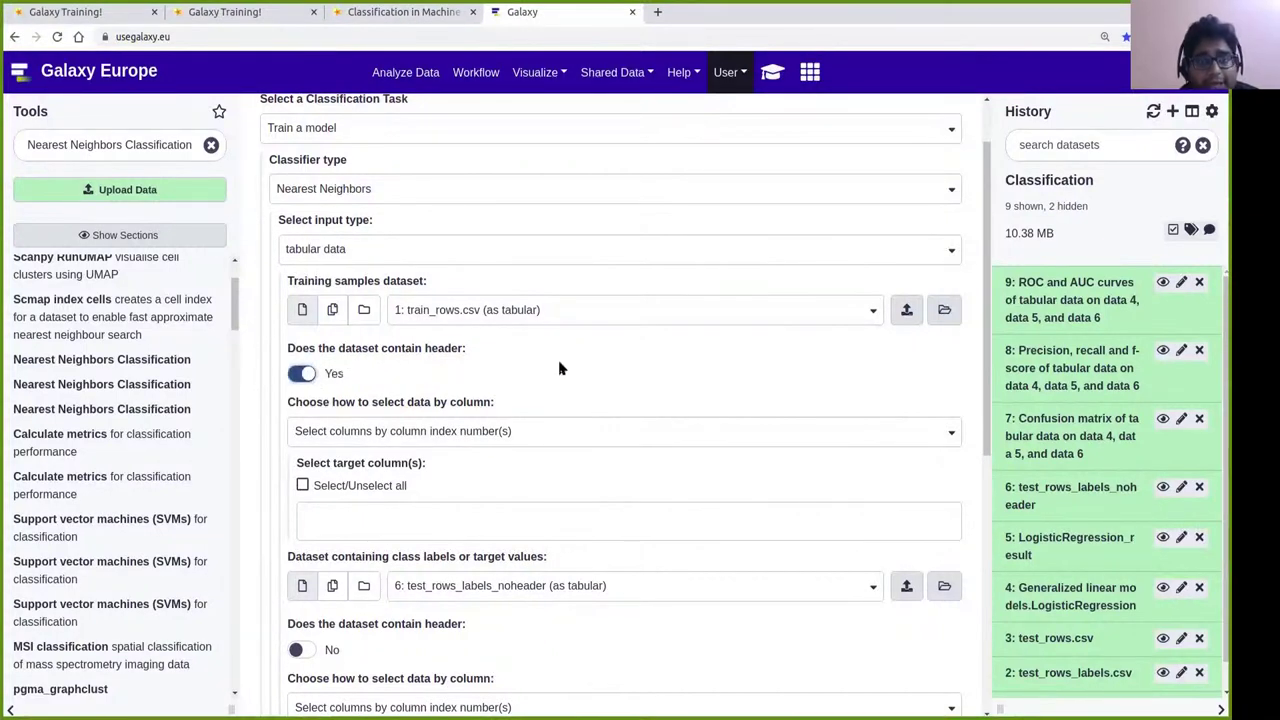
Set the training samples' column selection to "All columns EXCLUDING some by column header name(s)".
scroll(560, 367, down, 1)
scroll(560, 367, down, 1)
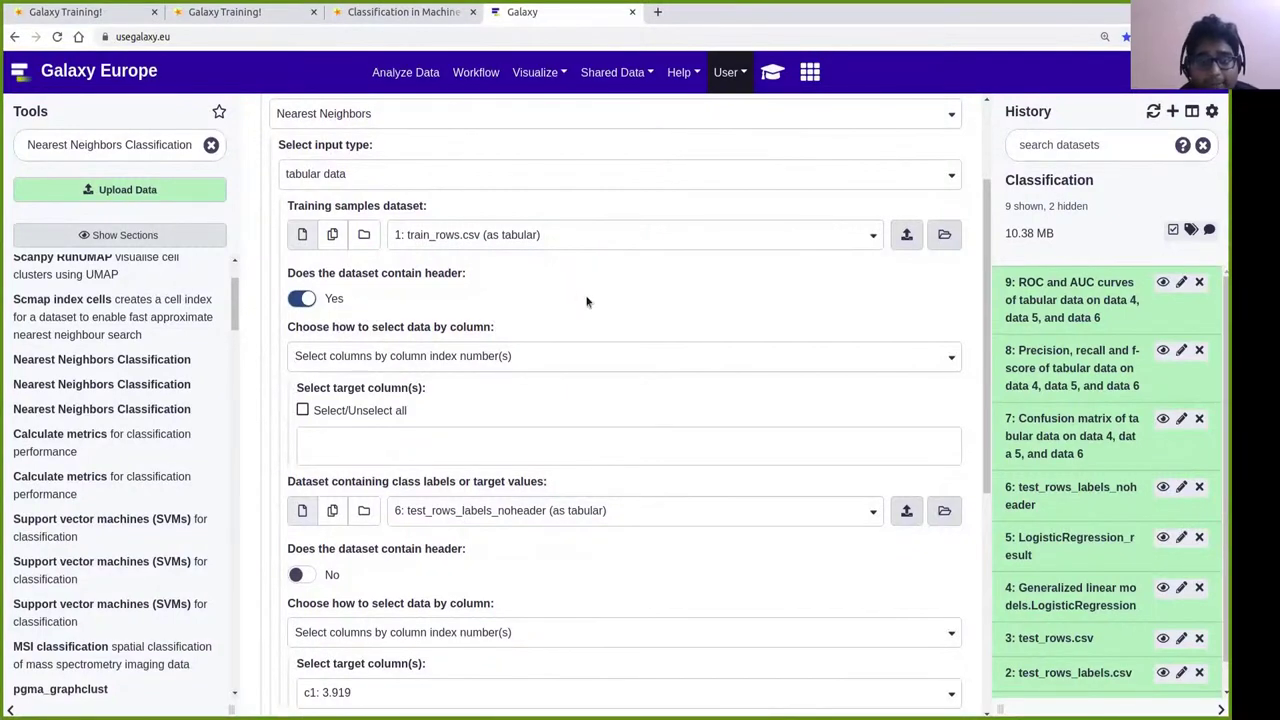
scroll(585, 287, down, 1)
scroll(585, 287, down, 1)
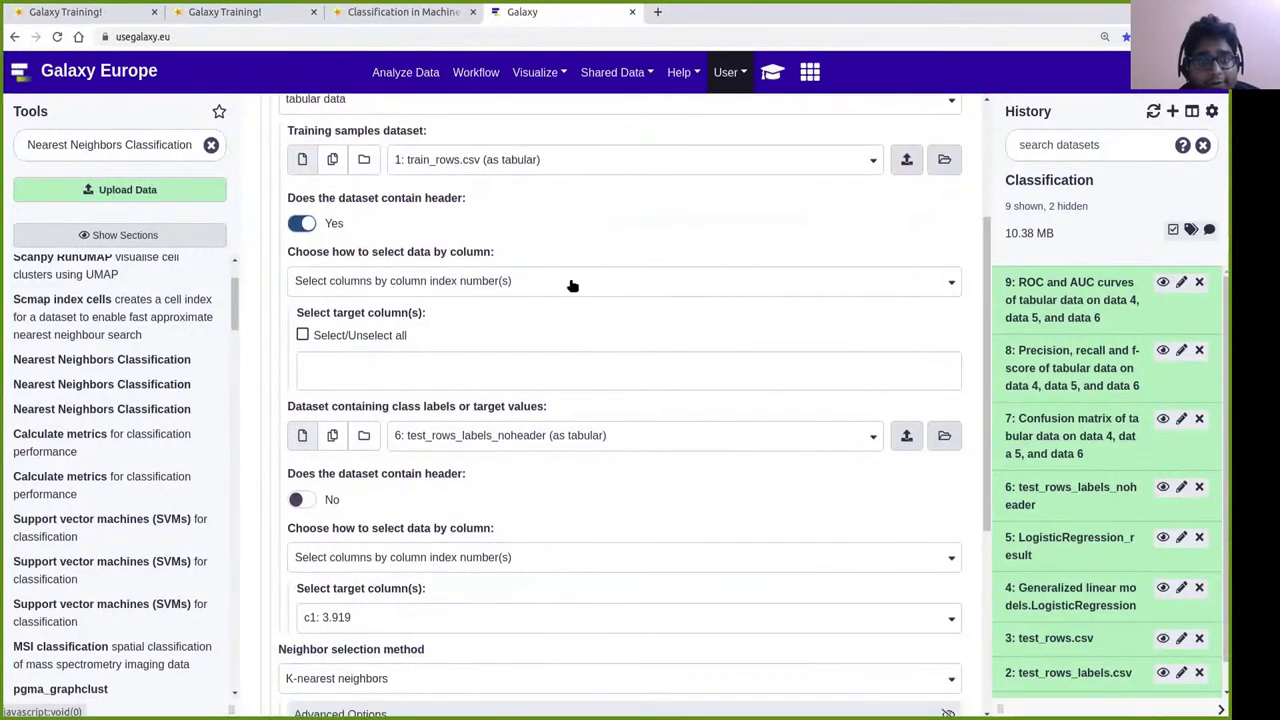
click(569, 280)
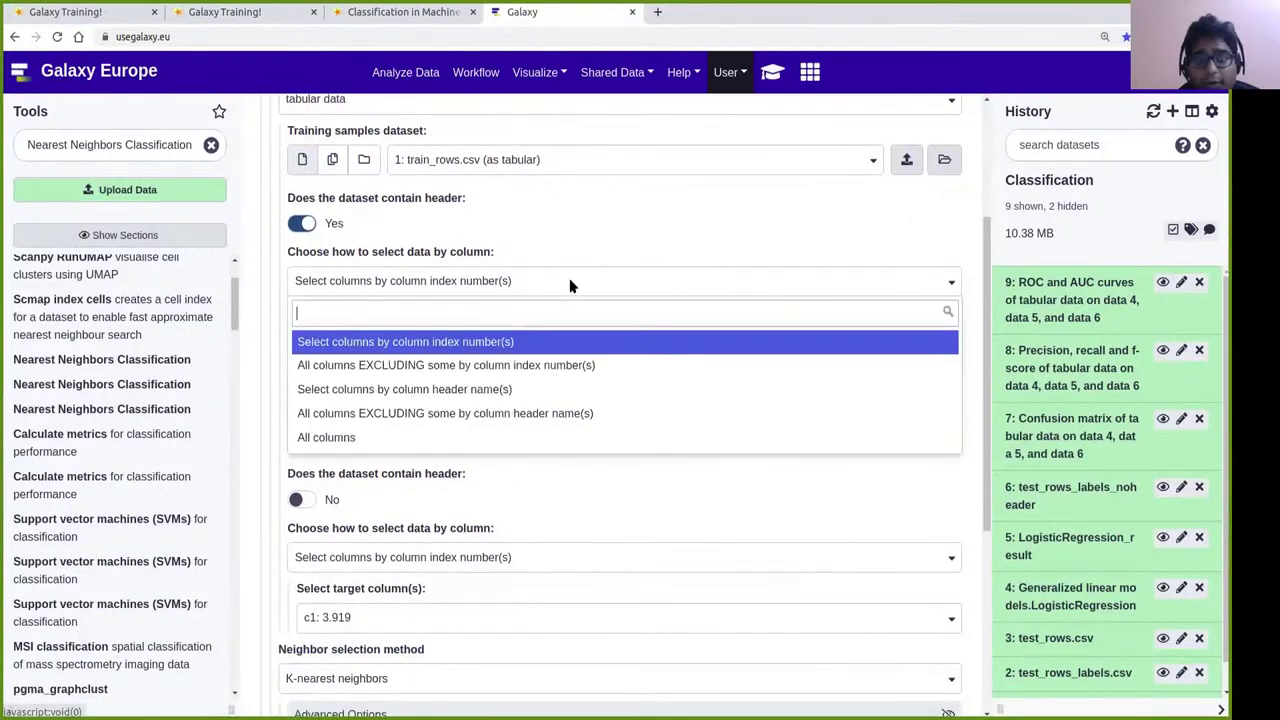
click(528, 413)
Set the header name excluded from the training samples to Class, using the value copied from the tutorial.
click(448, 347)
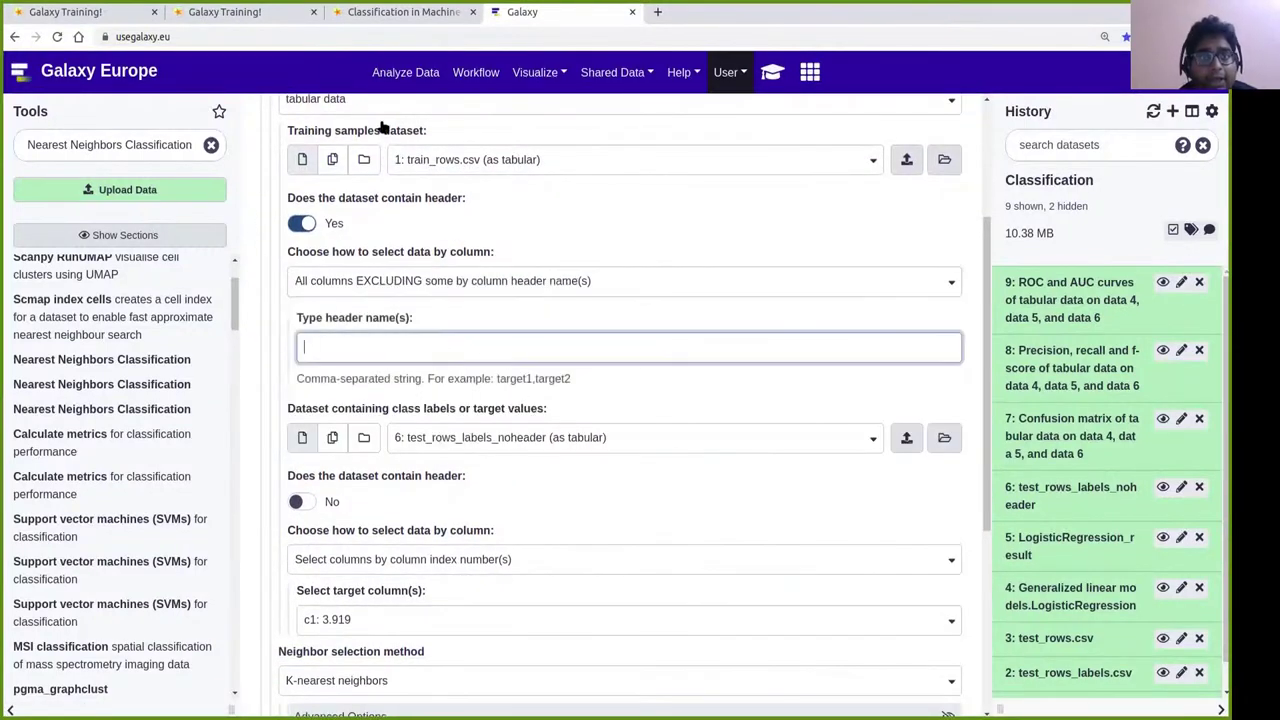
click(388, 16)
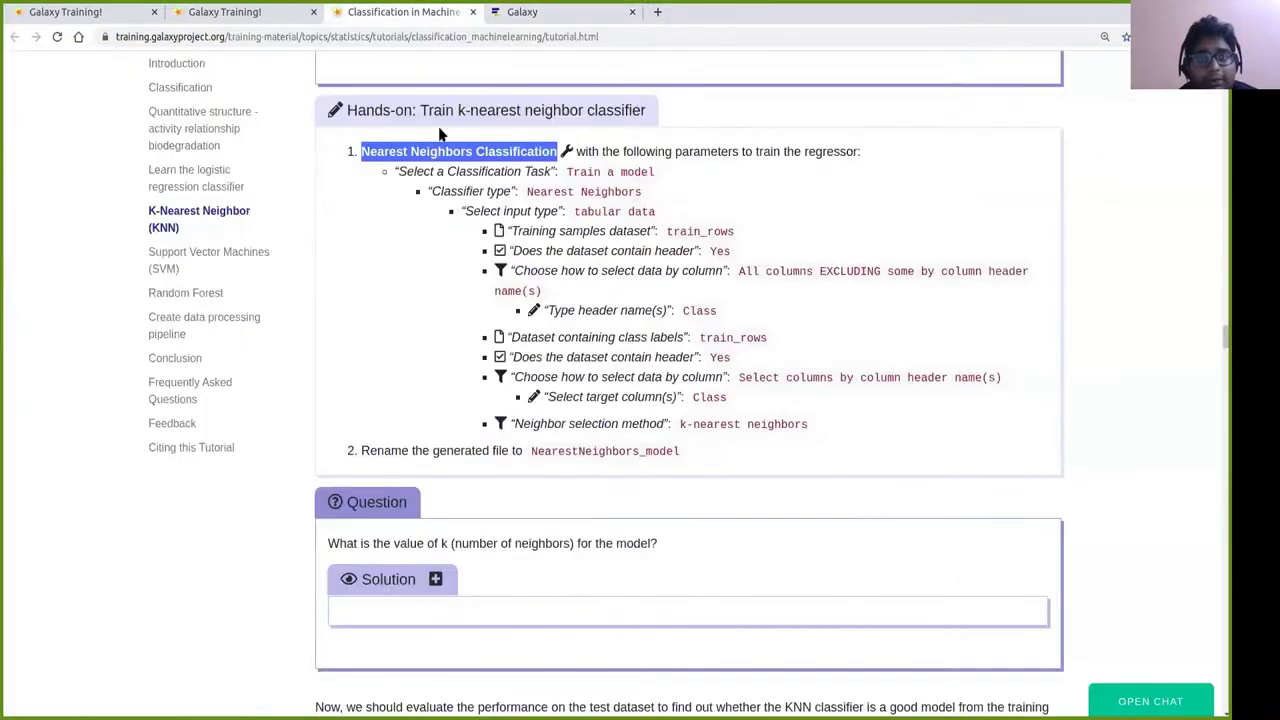
double_click(697, 311)
key(ctrl+c)
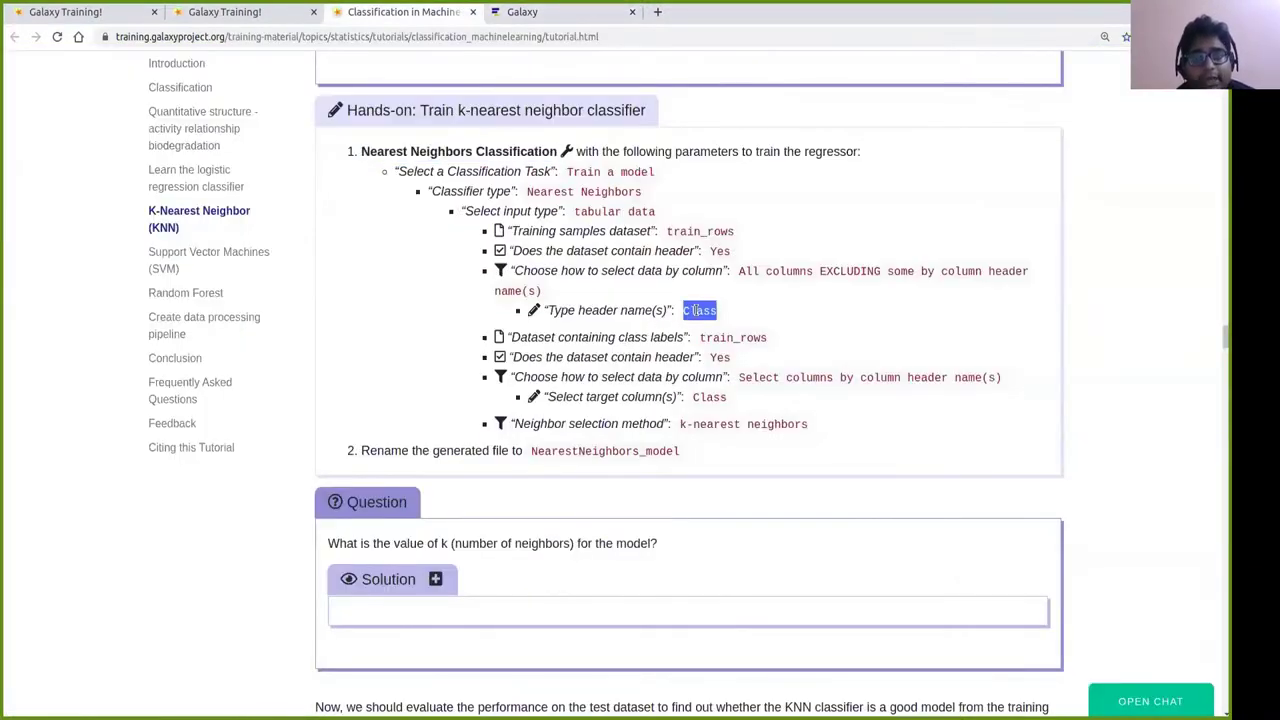
click(518, 13)
key(ctrl+v)
click(469, 314)
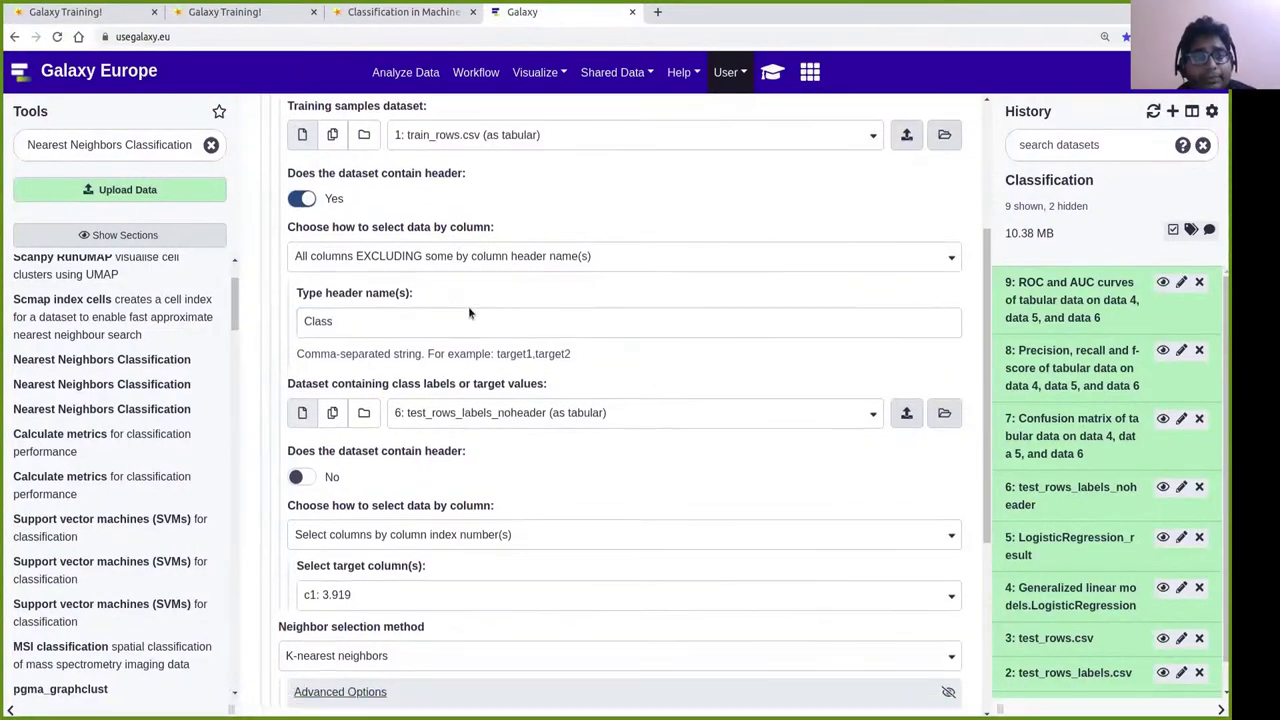
Set the dataset containing class labels to train_rows.csv and mark it as containing a header.
scroll(434, 330, down, 2)
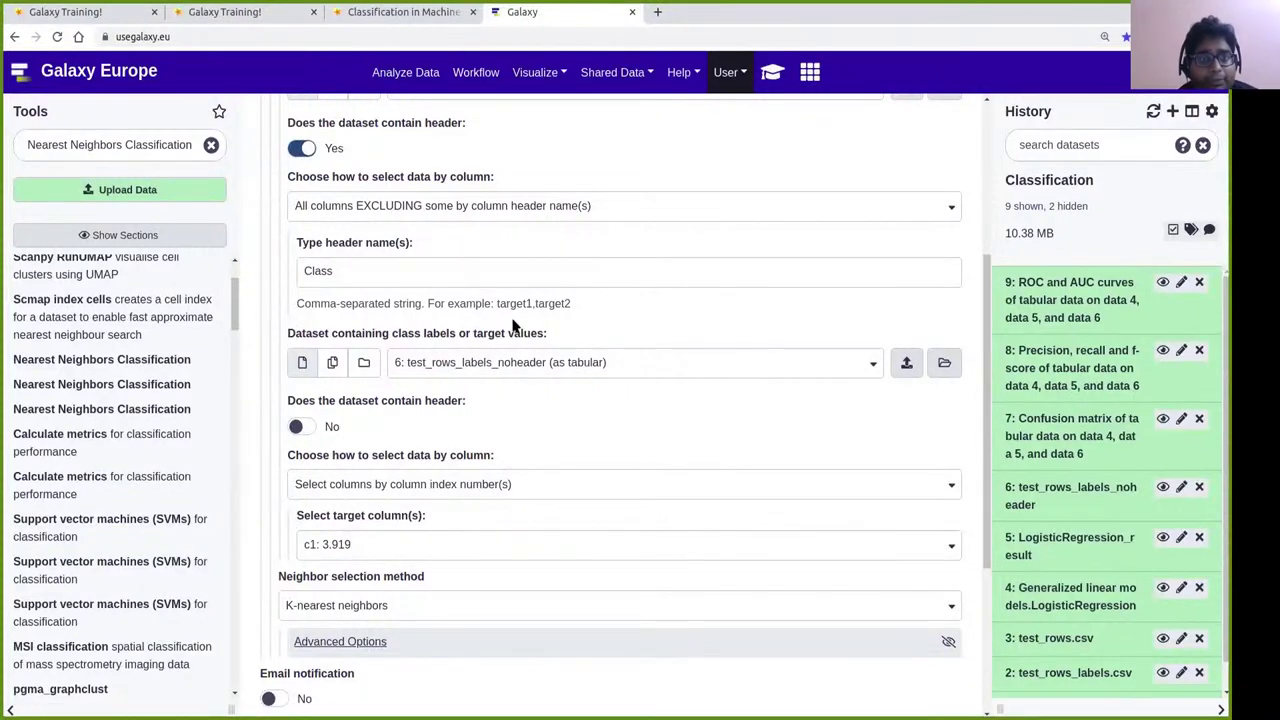
scroll(480, 315, down, 1)
drag(305, 290, 466, 292)
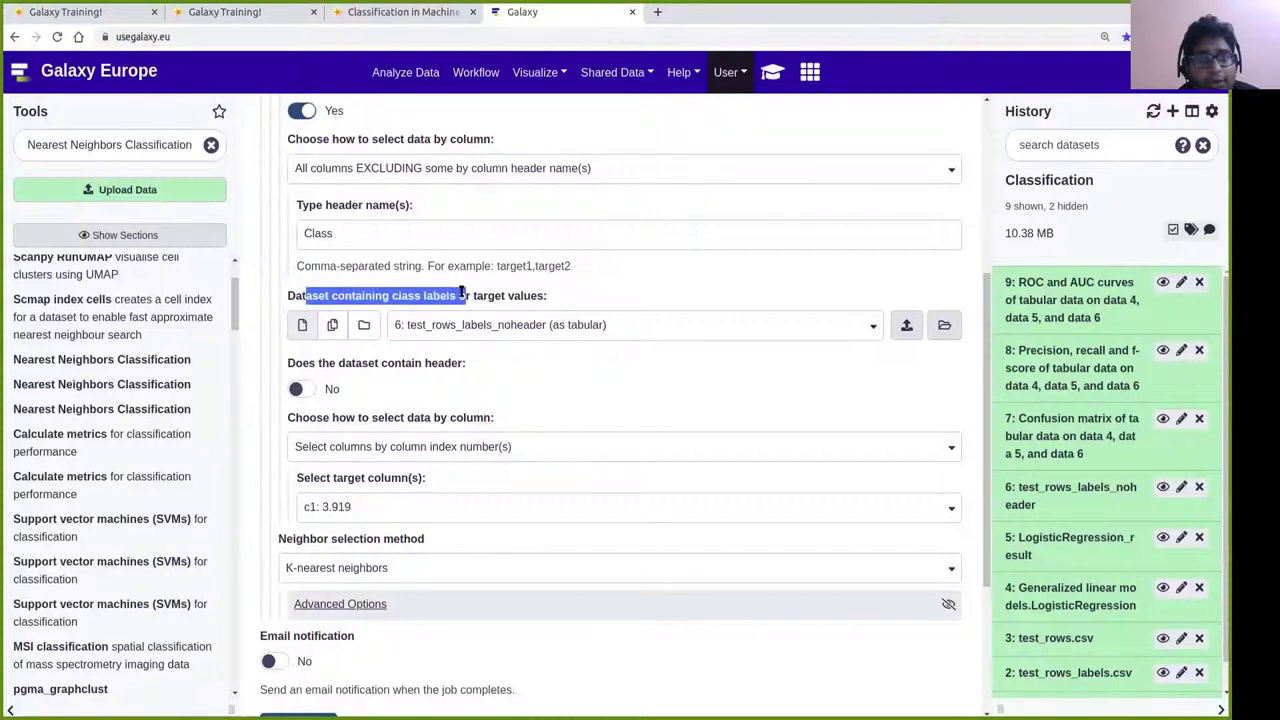
click(500, 295)
click(485, 330)
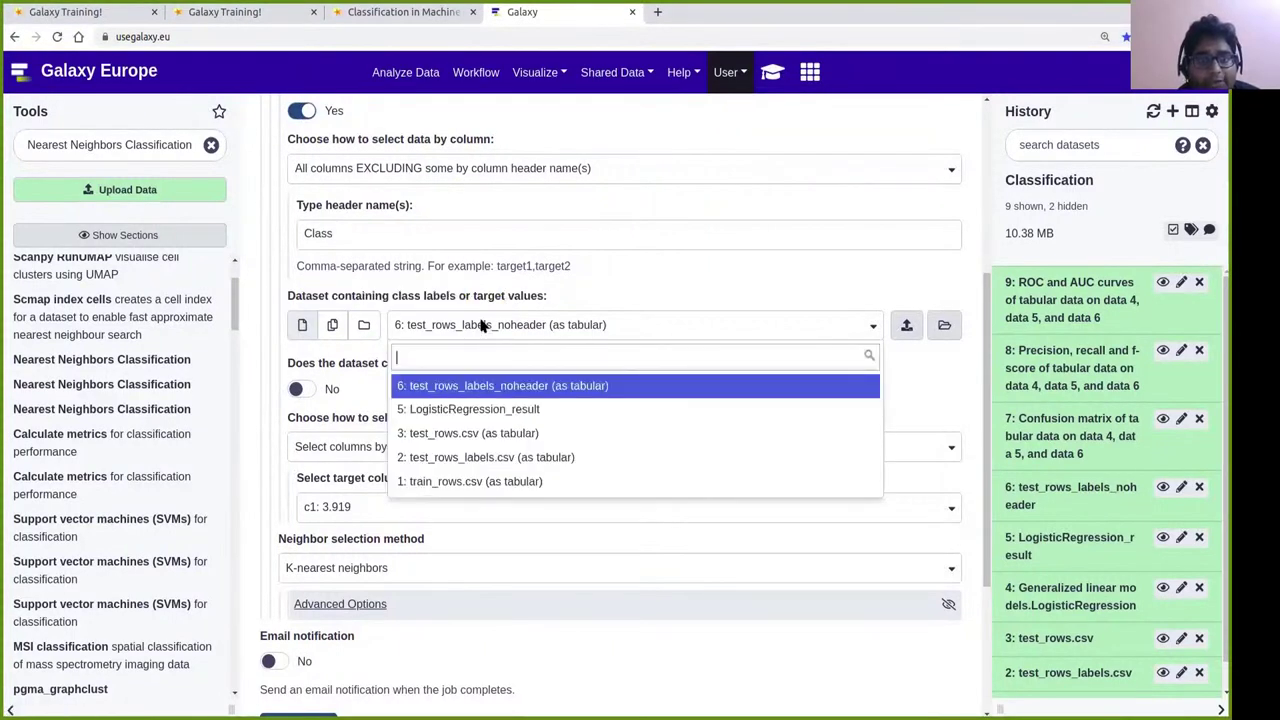
click(452, 482)
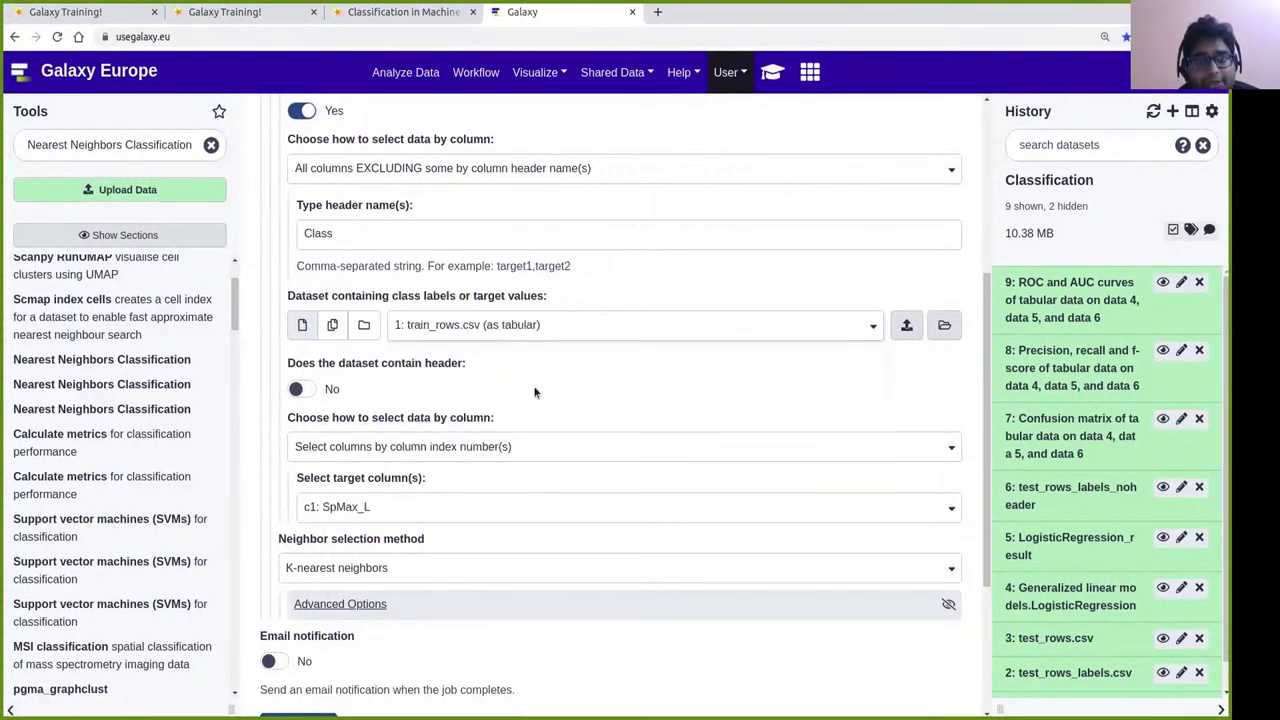
click(303, 390)
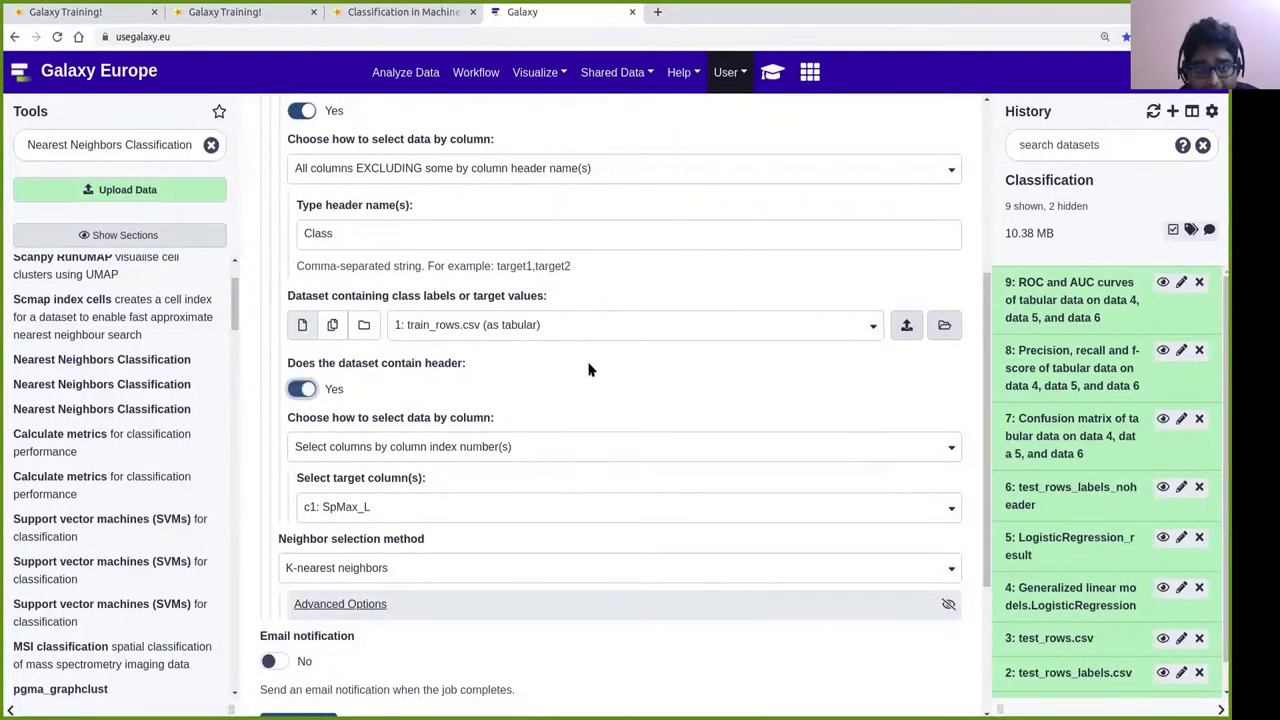
Set the class labels' column selection to "Select columns by column header name(s)" with the header name Class.
scroll(586, 320, down, 1)
scroll(590, 282, down, 1)
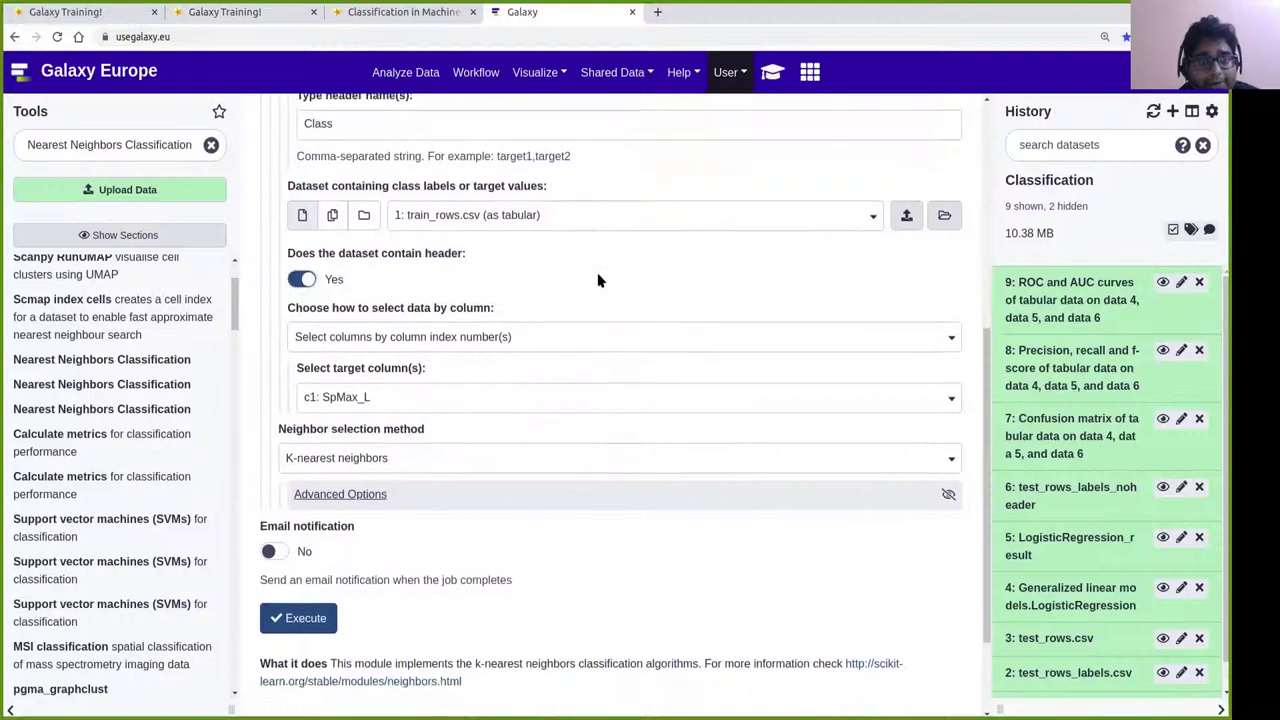
click(474, 333)
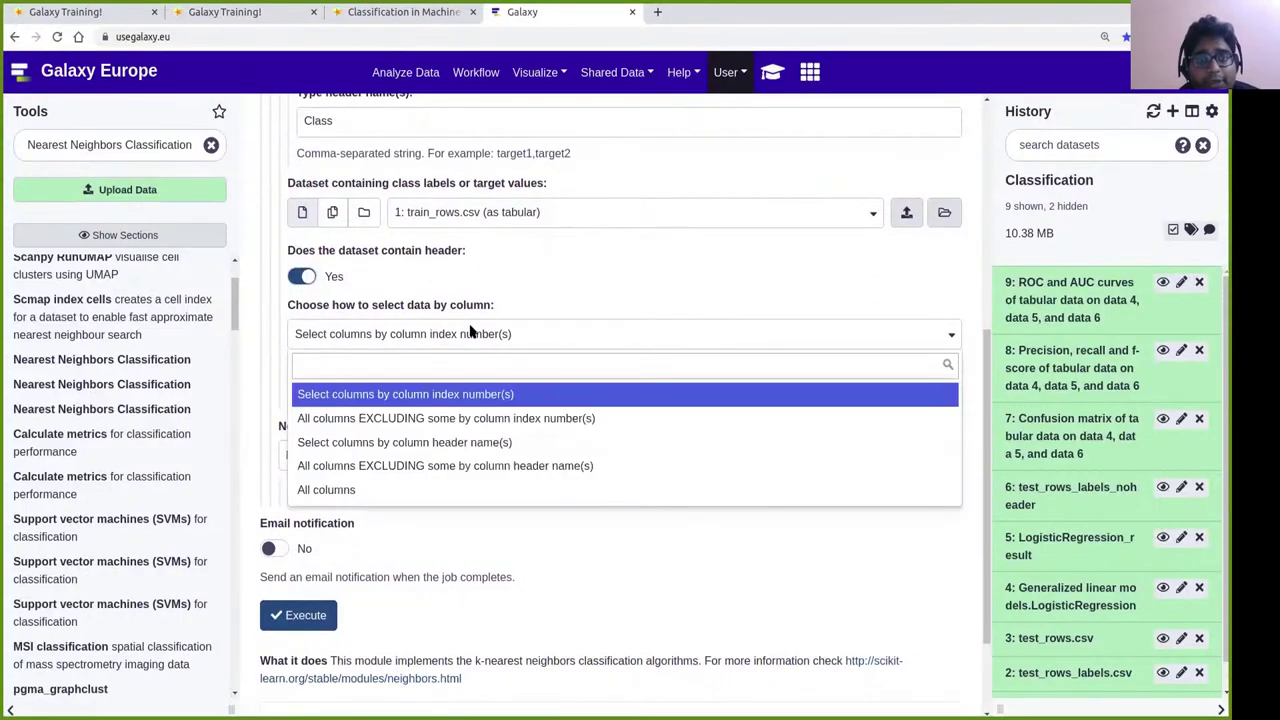
click(454, 445)
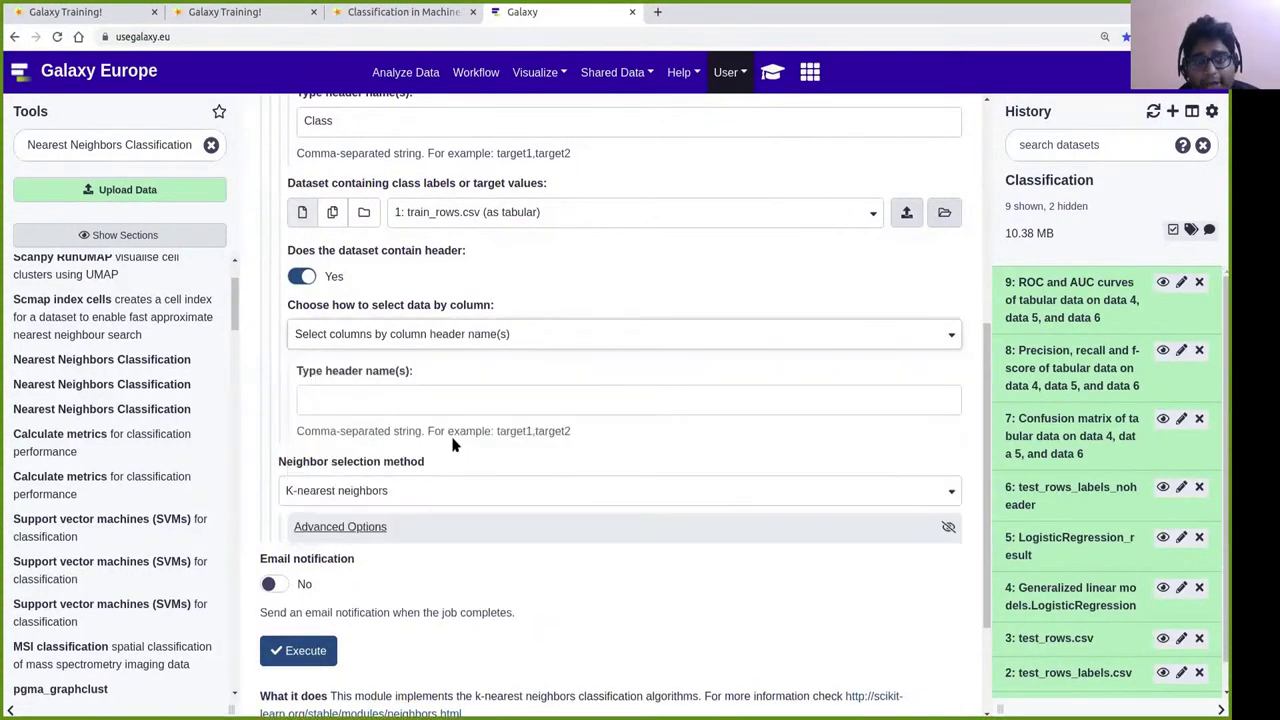
click(412, 398)
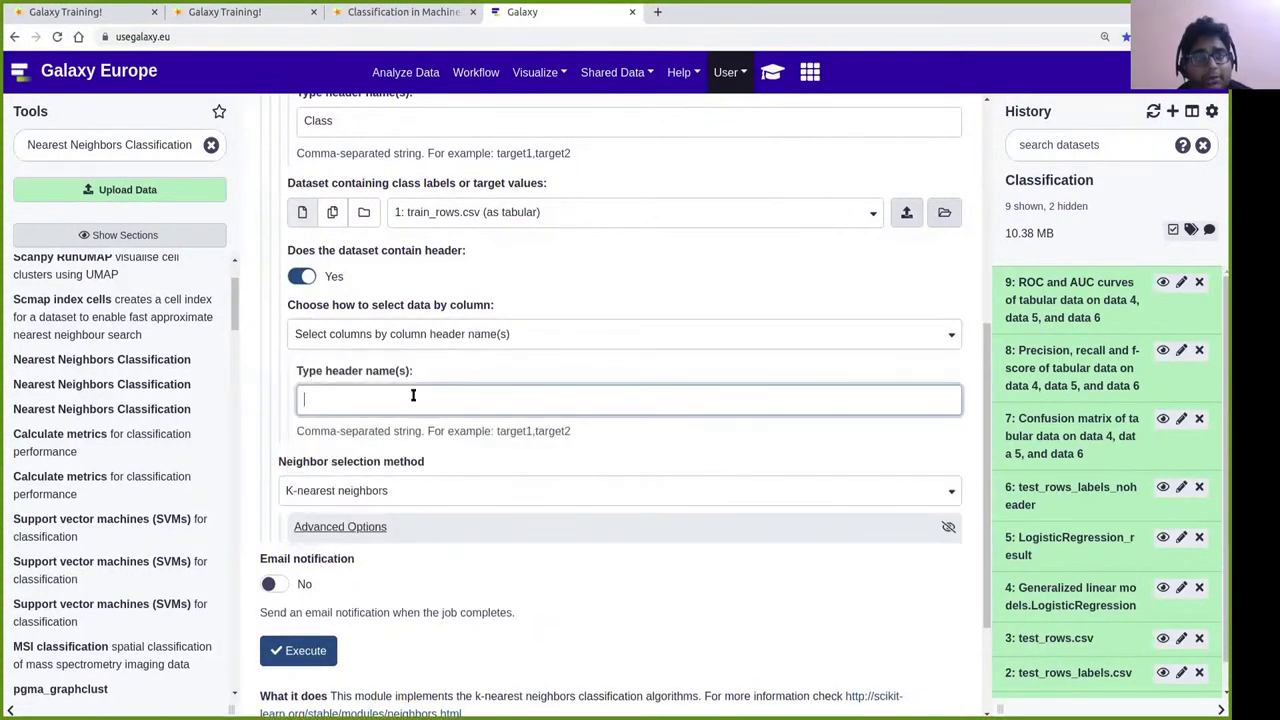
text(Class)
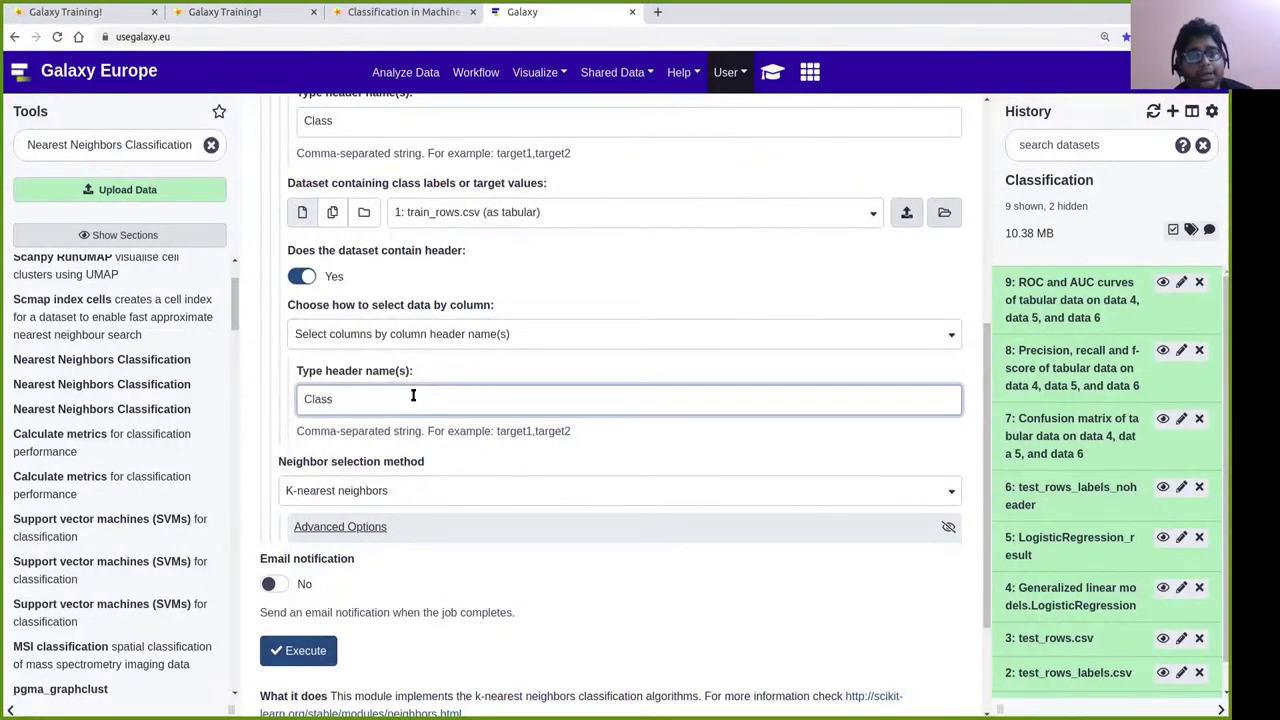
Check the remaining parameters against the tutorial, keep K-nearest neighbors as the neighbor selection method, and execute the Nearest Neighbors Classification training.
click(428, 14)
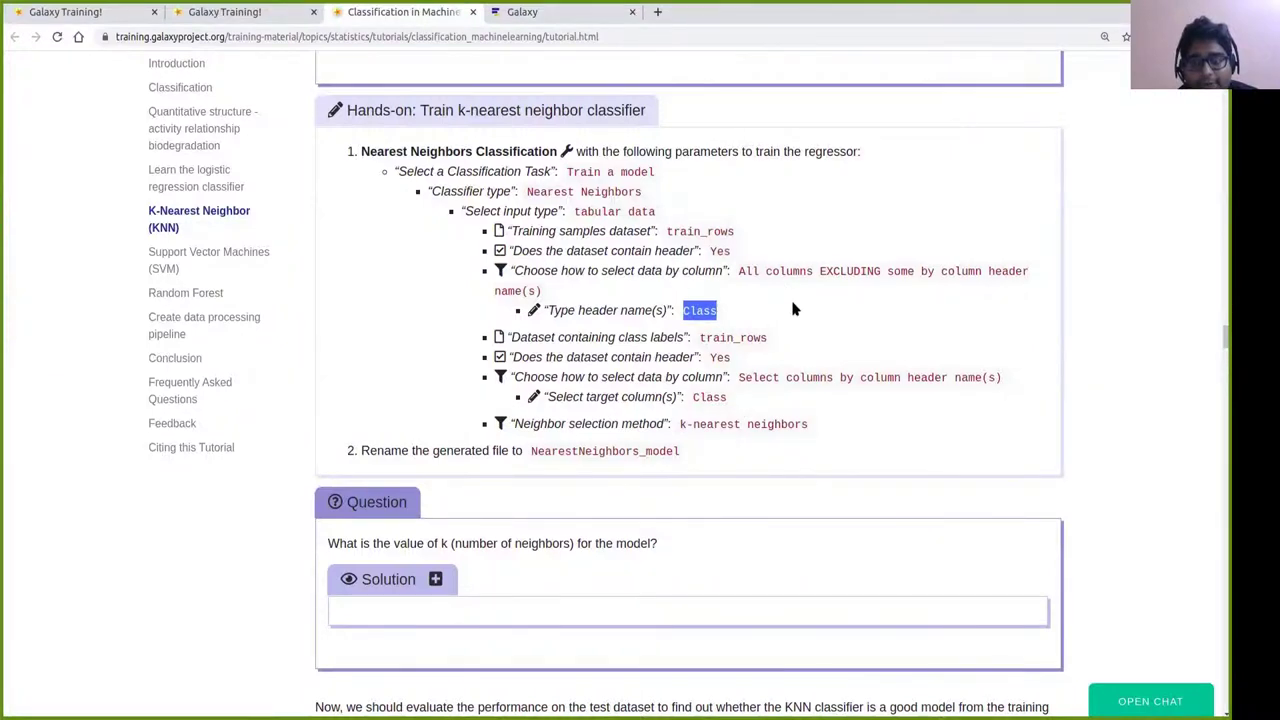
scroll(865, 370, down, 1)
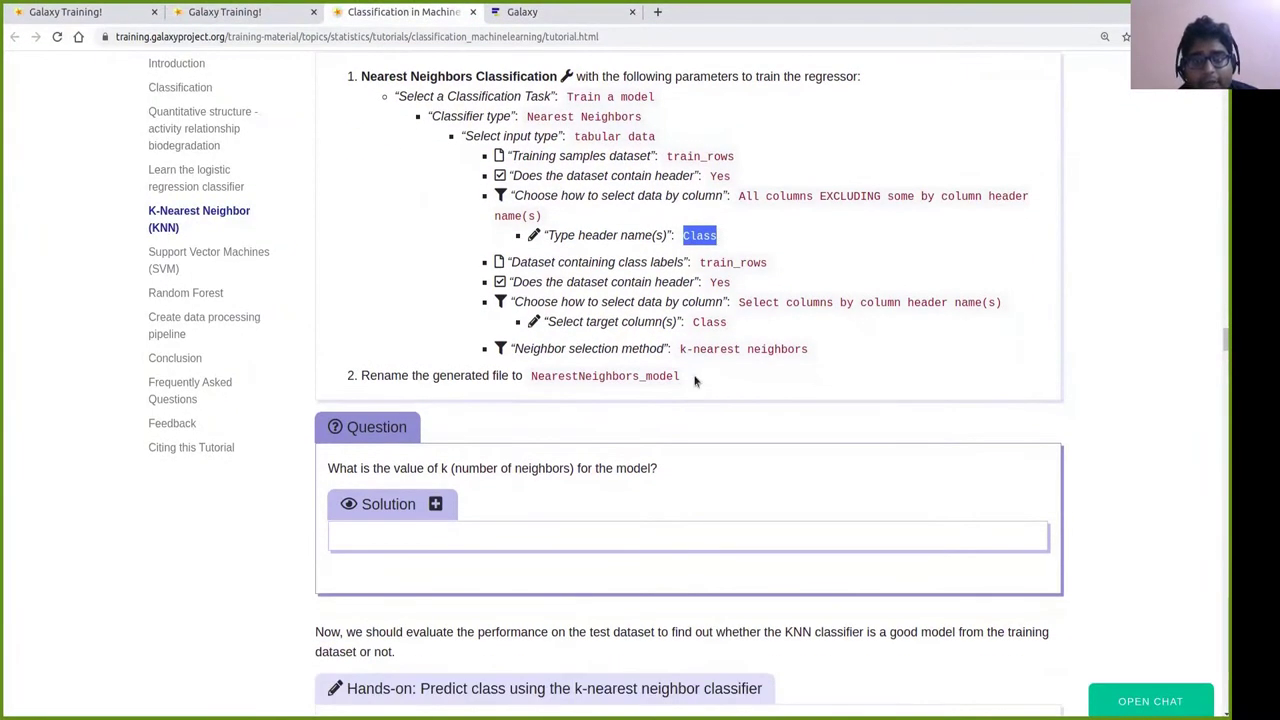
click(515, 12)
click(645, 427)
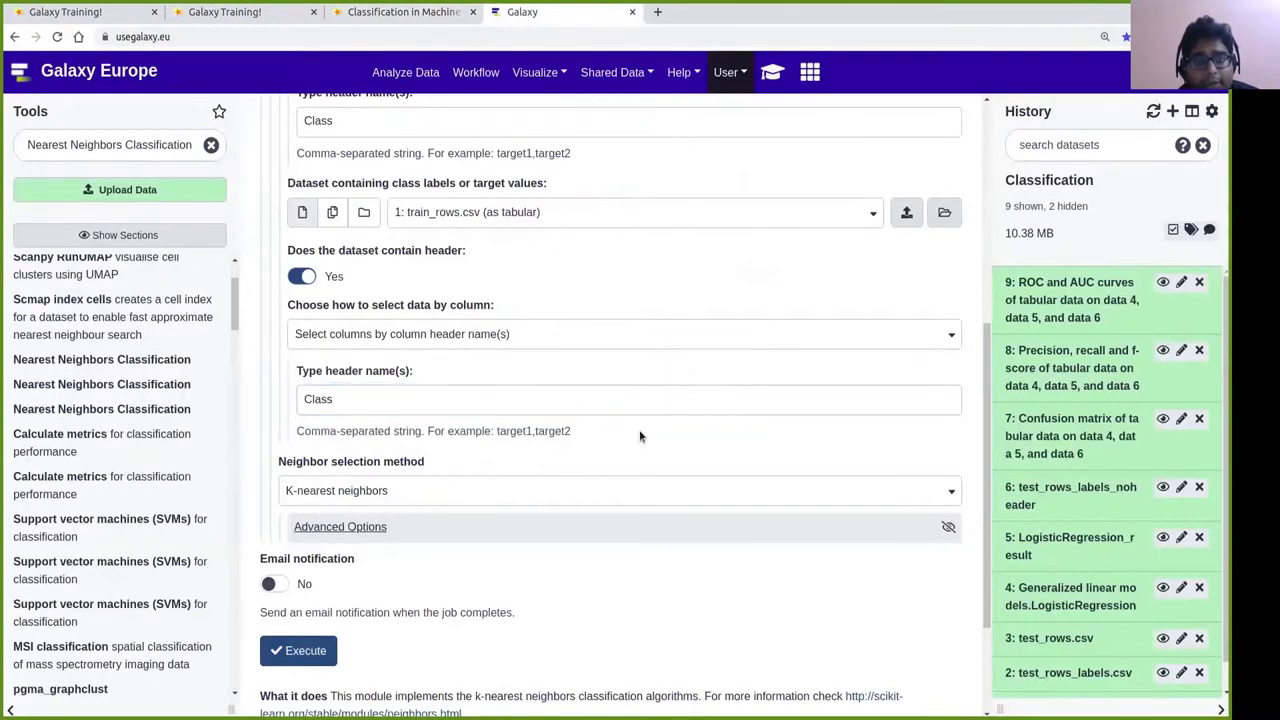
scroll(640, 430, down, 1)
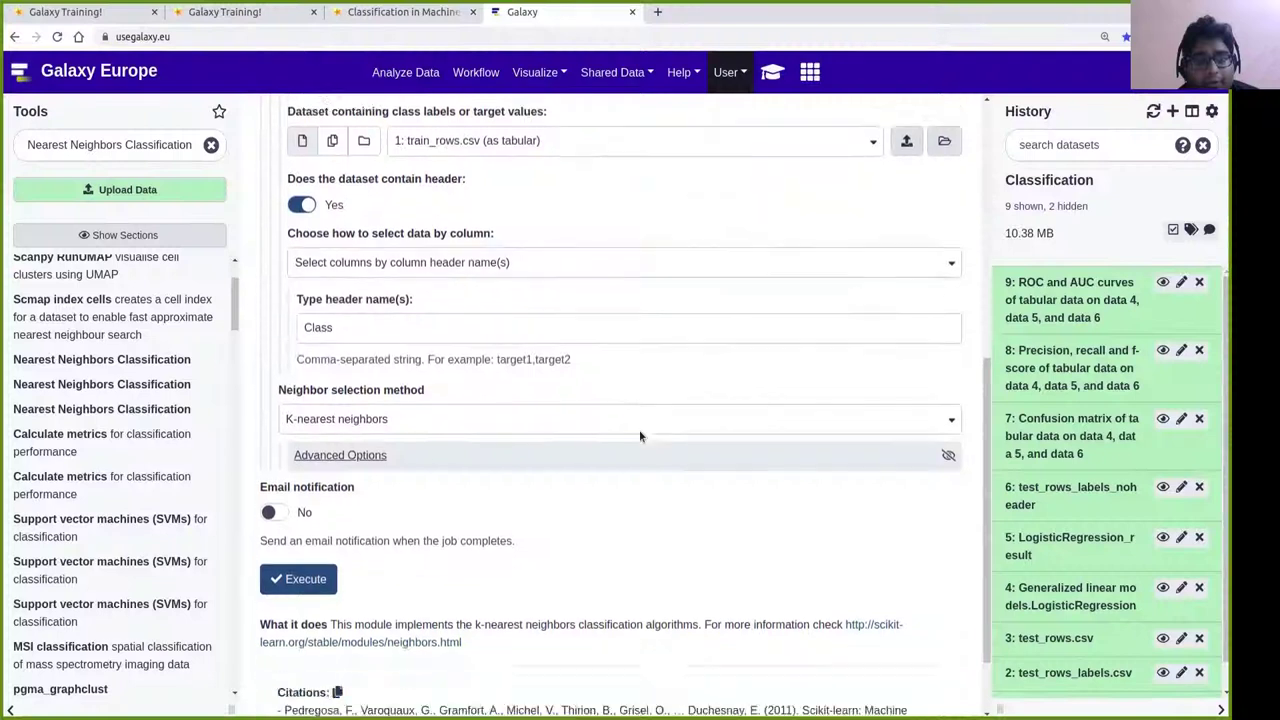
click(427, 417)
click(376, 480)
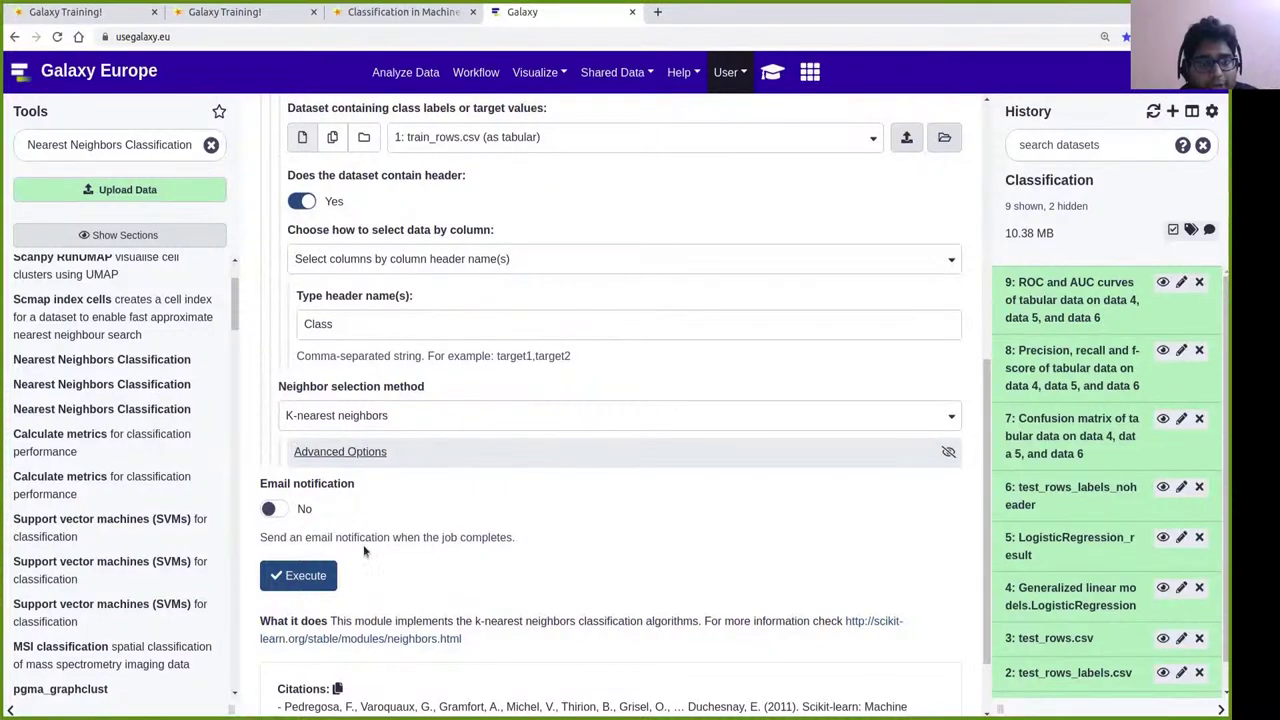
click(300, 575)
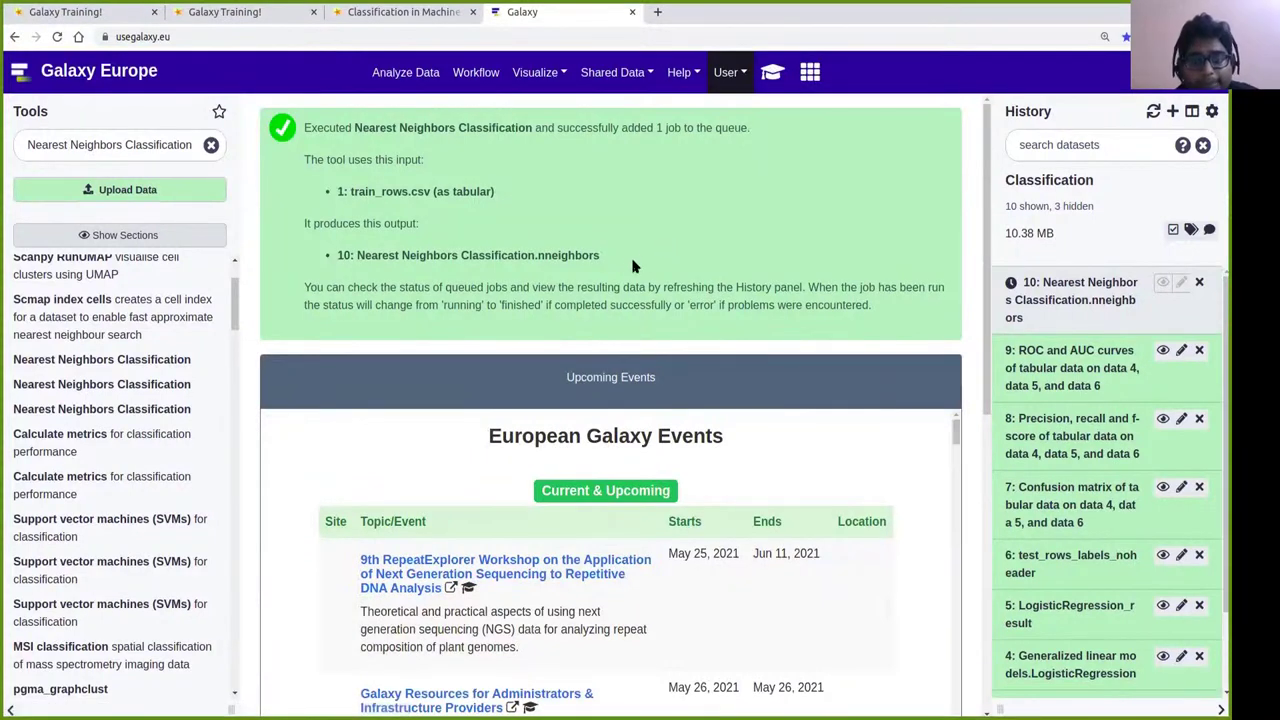
Reveal the tutorial's solution on the advantages and disadvantages of the k-nearest neighbor model and read through both lists.
click(416, 12)
scroll(690, 333, up, 3)
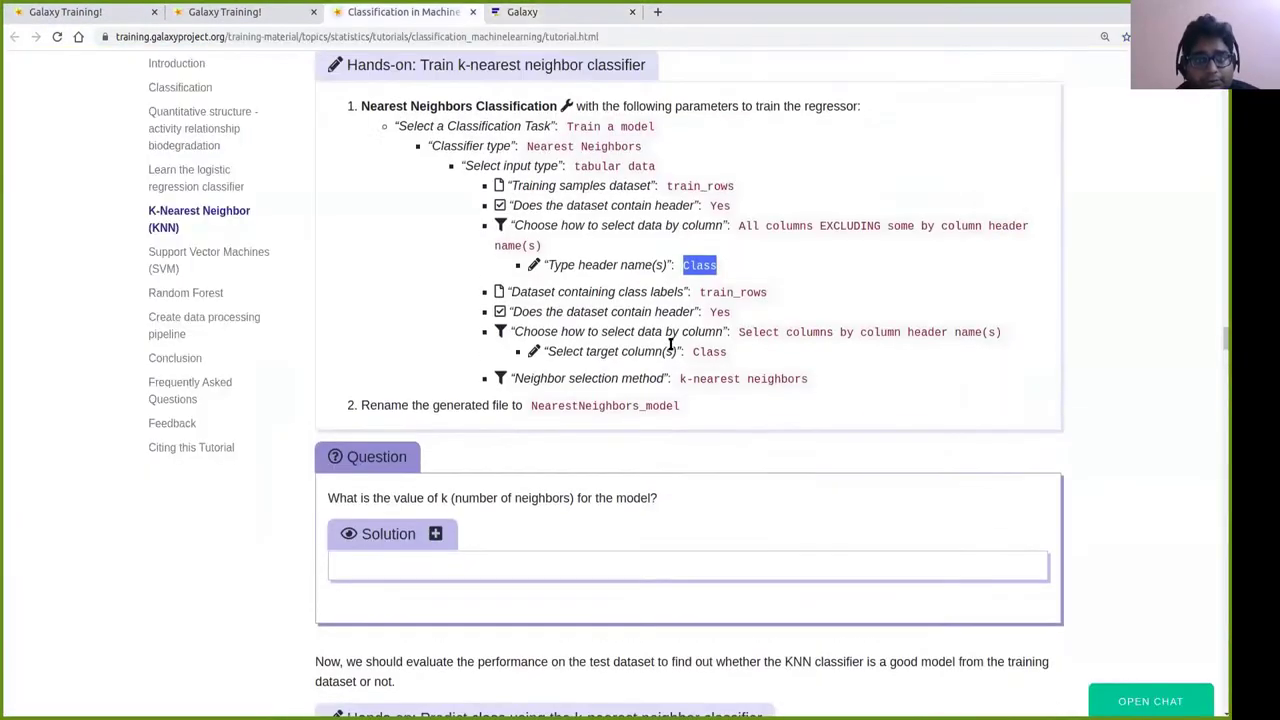
scroll(709, 335, up, 3)
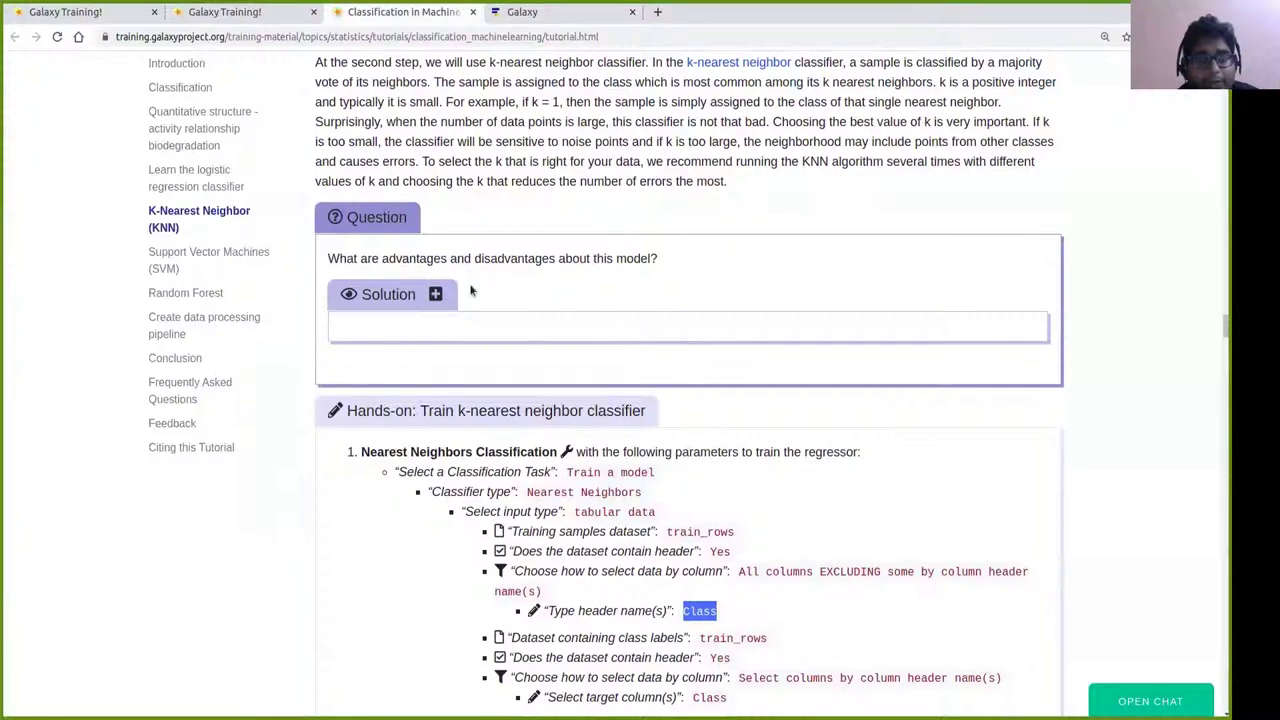
click(527, 13)
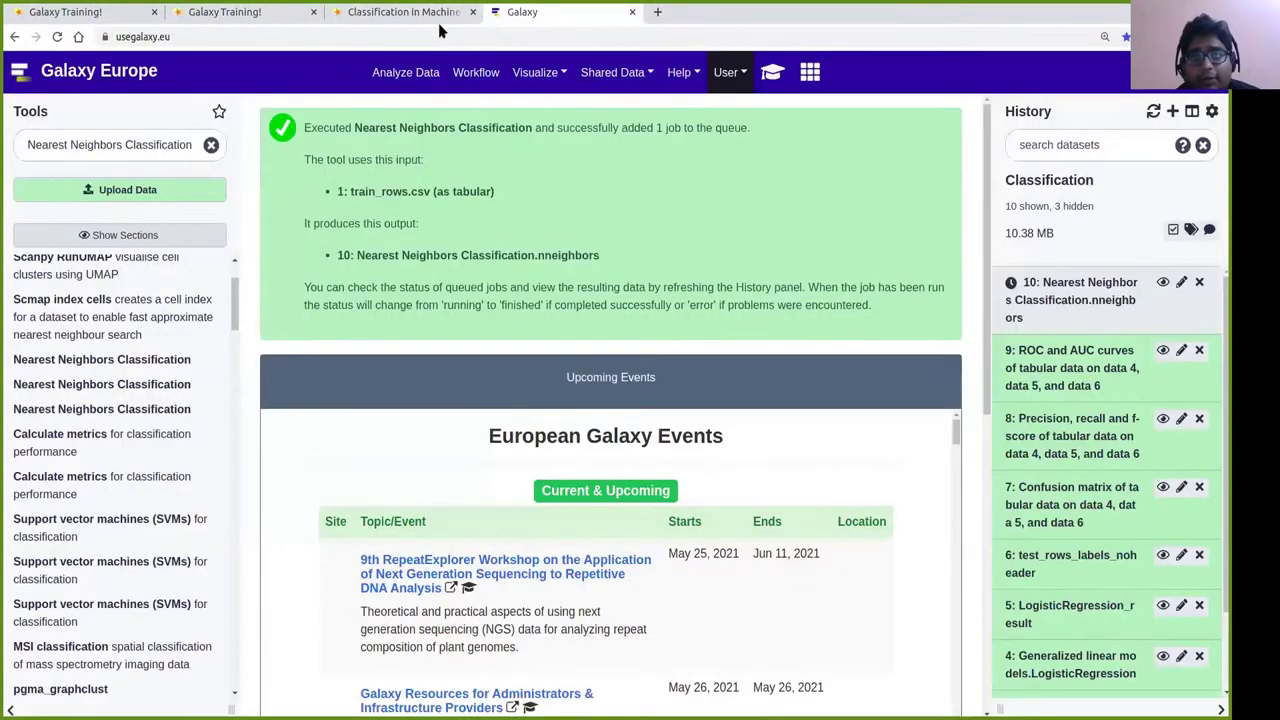
click(397, 12)
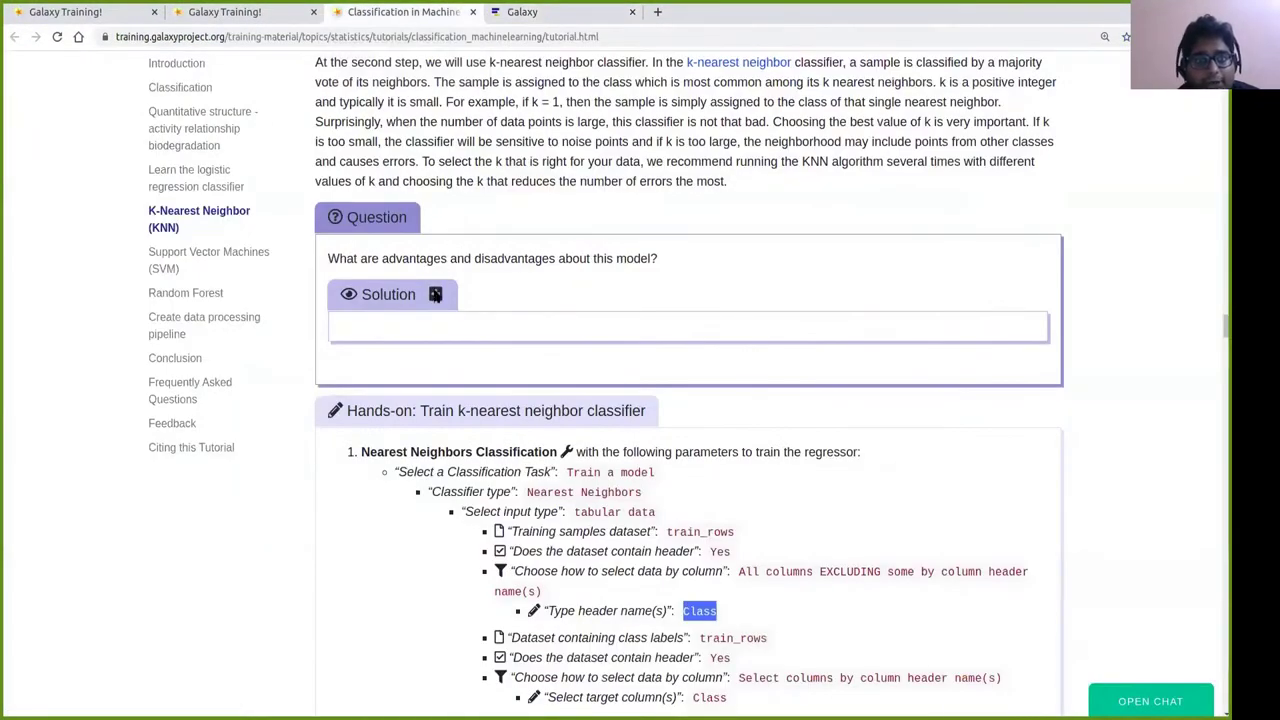
click(435, 294)
scroll(595, 352, down, 1)
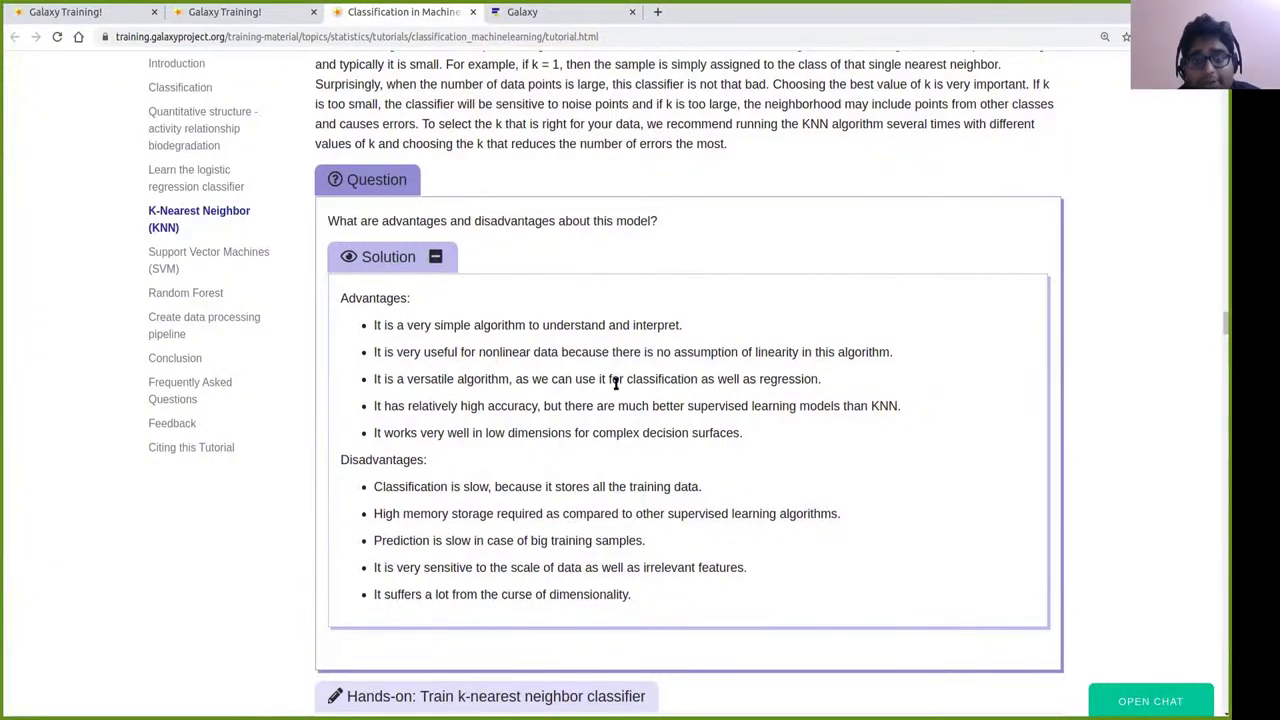
scroll(617, 390, down, 1)
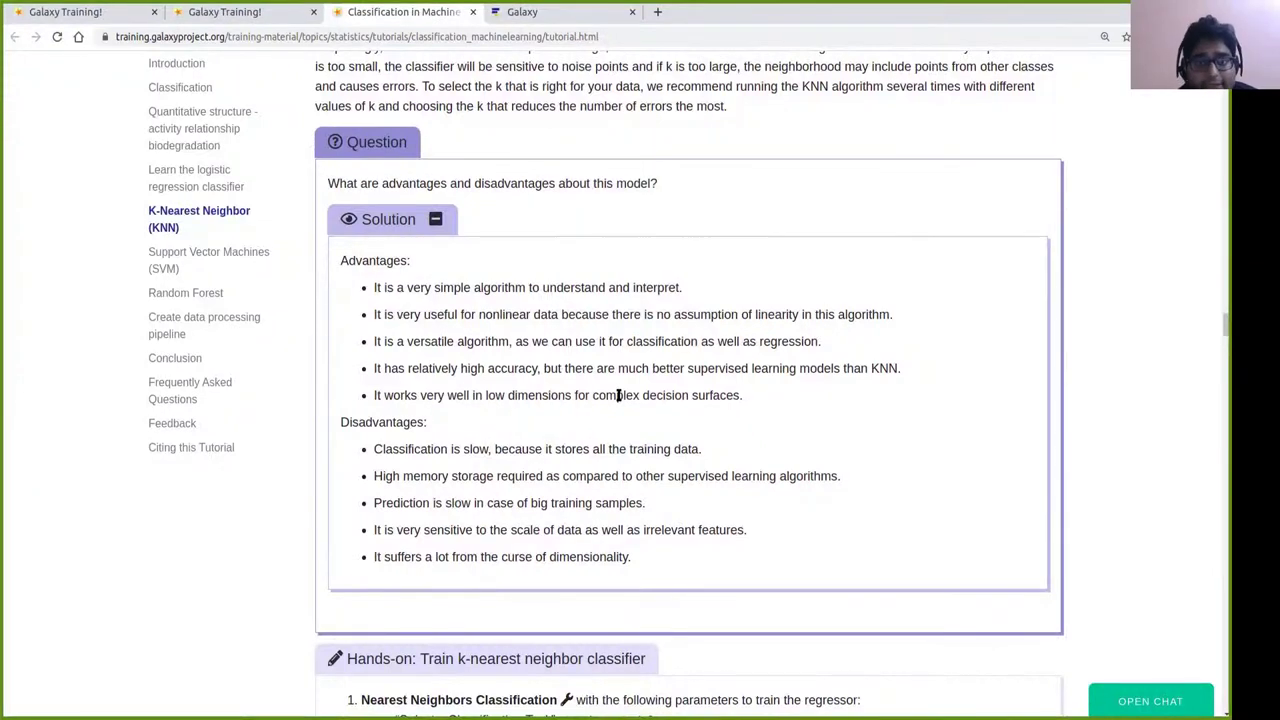
scroll(617, 395, down, 1)
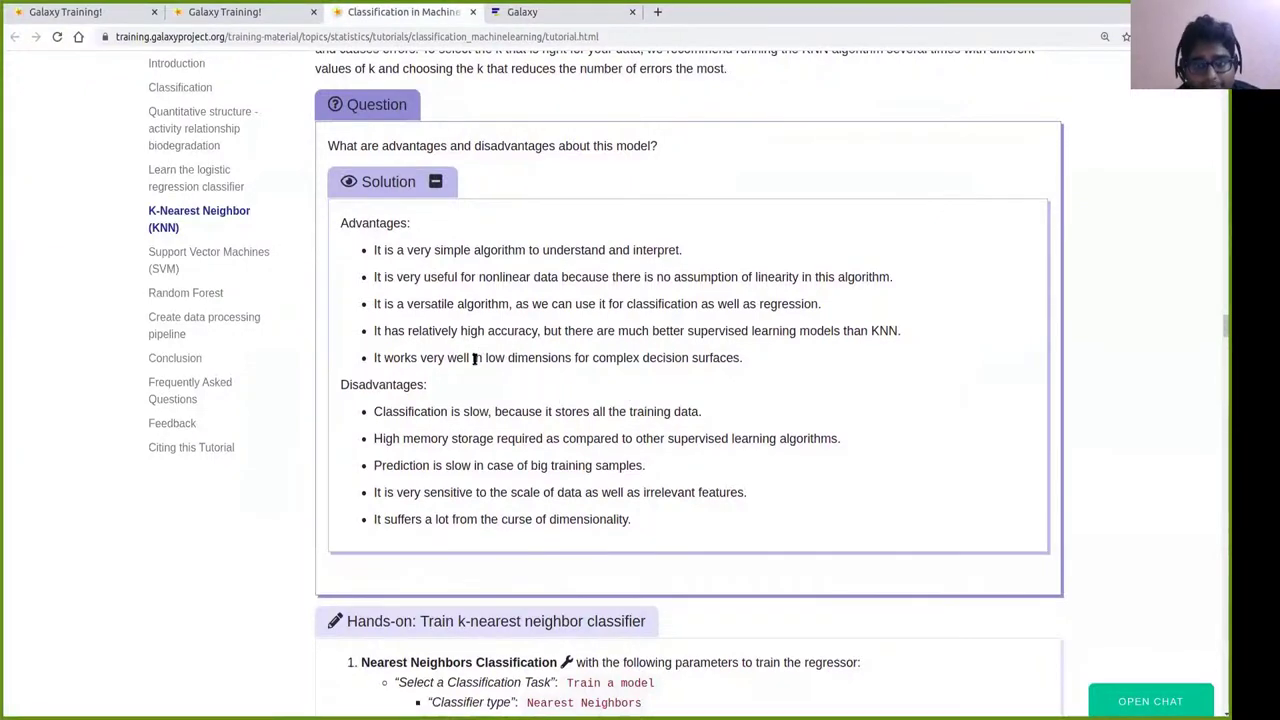
scroll(760, 355, down, 1)
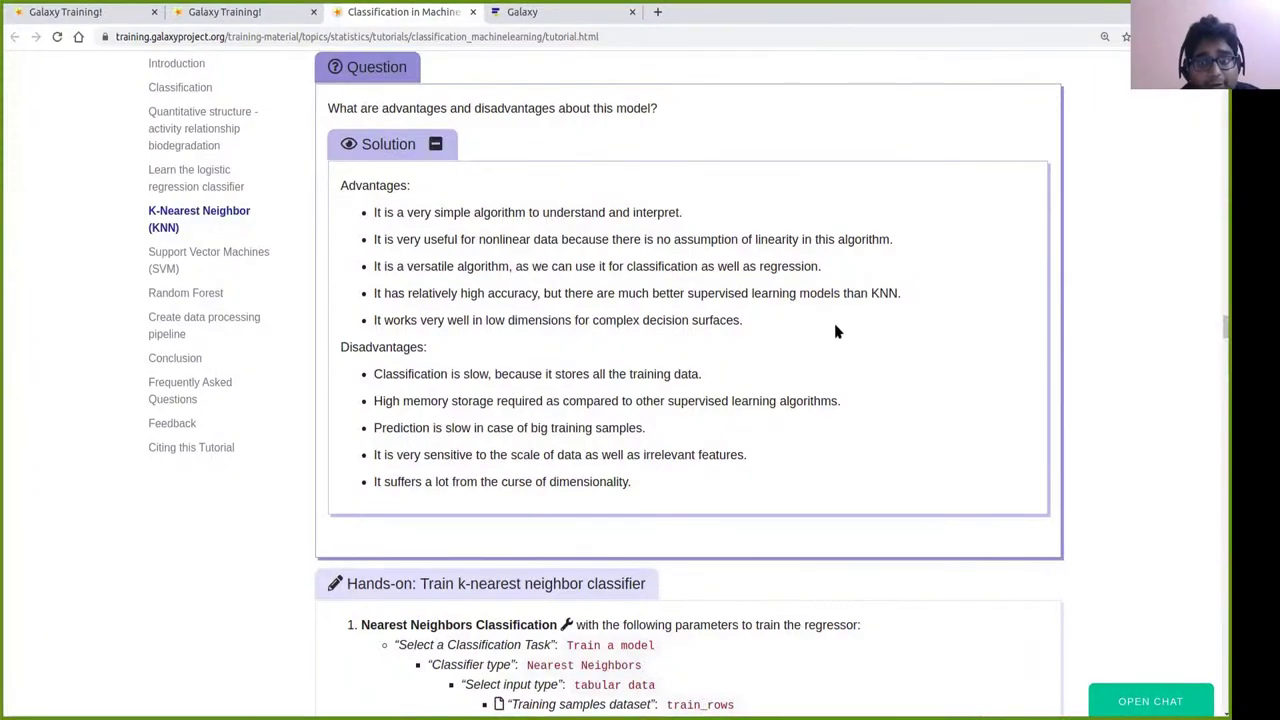
scroll(730, 345, down, 1)
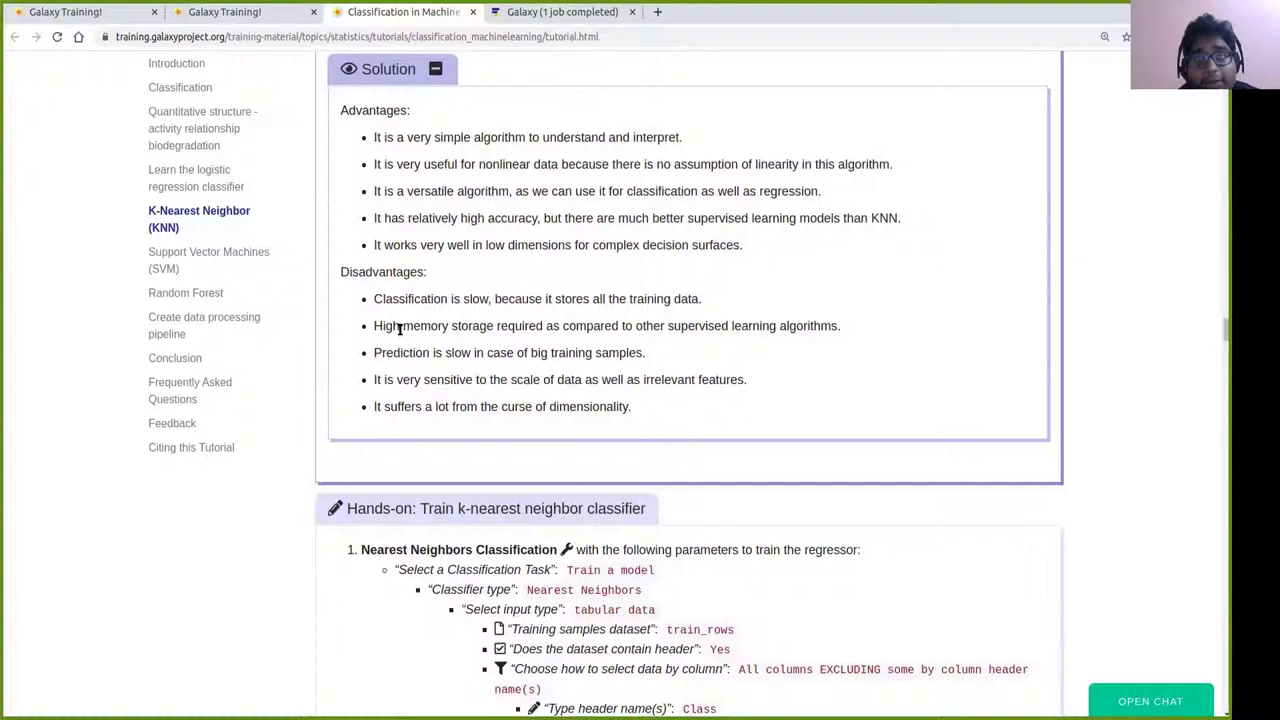
scroll(884, 327, down, 1)
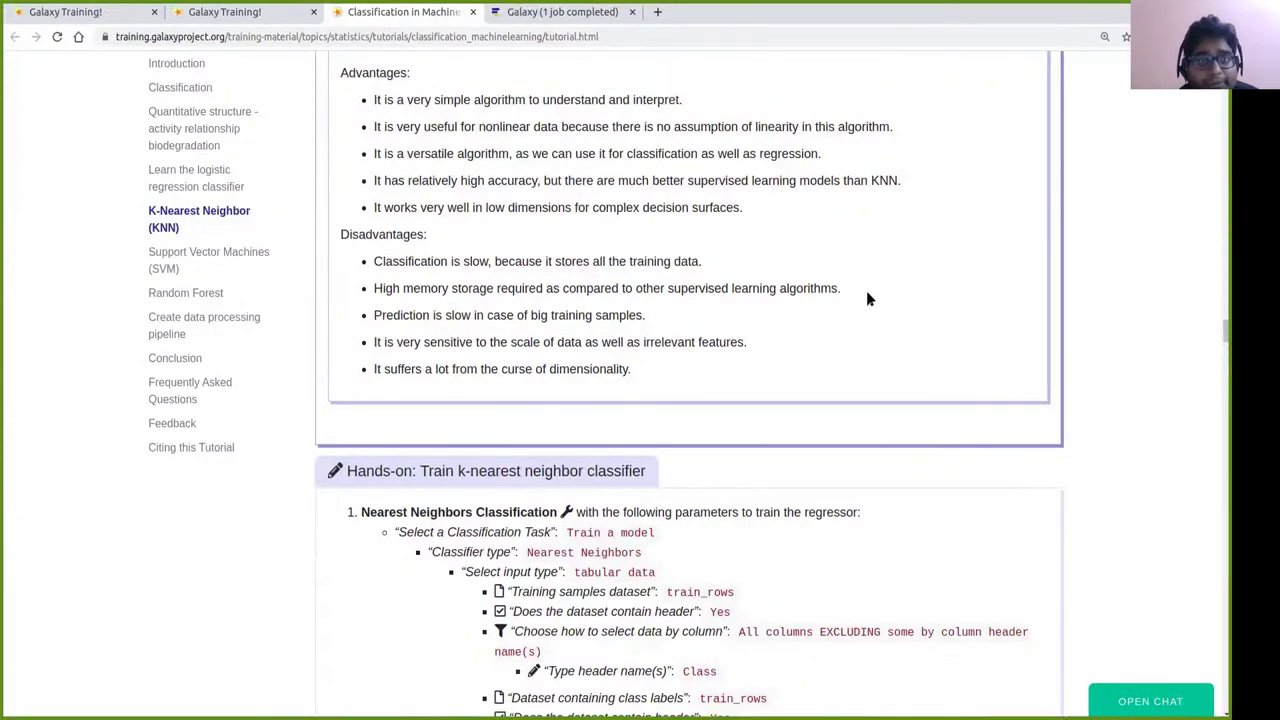
scroll(866, 290, up, 3)
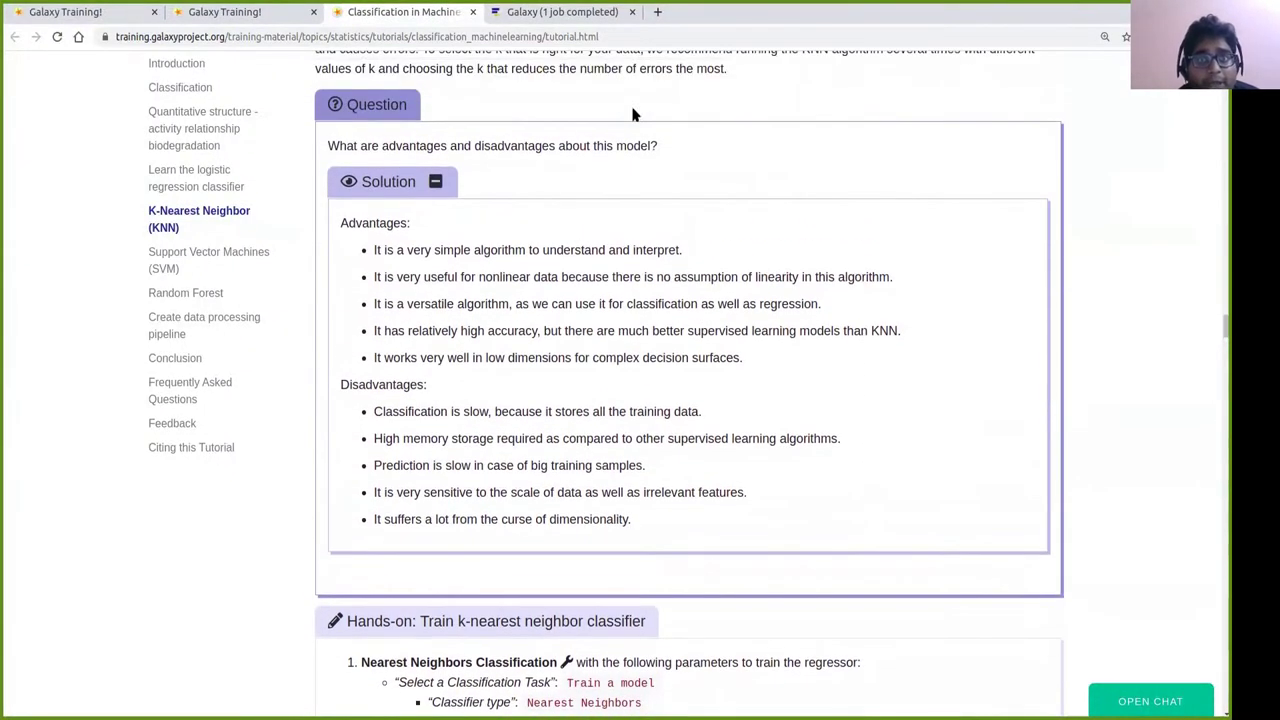
Find the tutorial's k-nearest neighbor prediction exercise, and set up a Nearest Neighbors Classification run in Galaxy with the task "Load a model and predict".
click(583, 12)
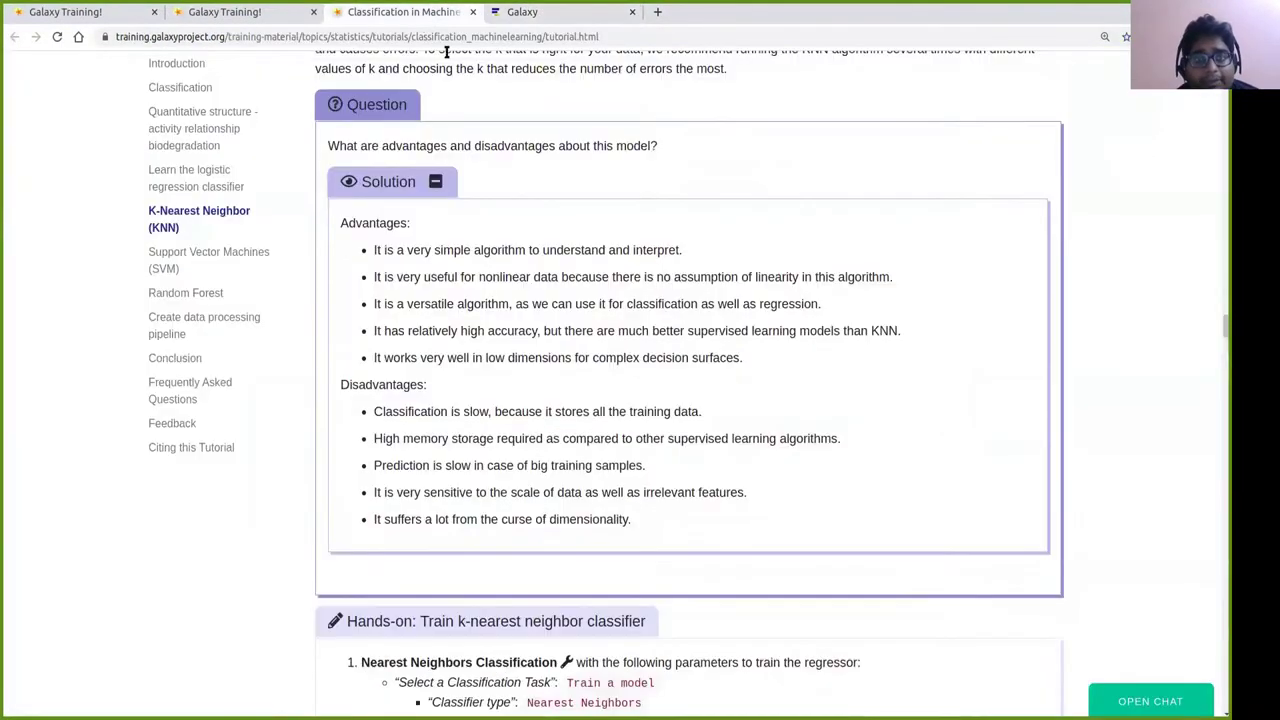
click(421, 20)
scroll(738, 377, down, 5)
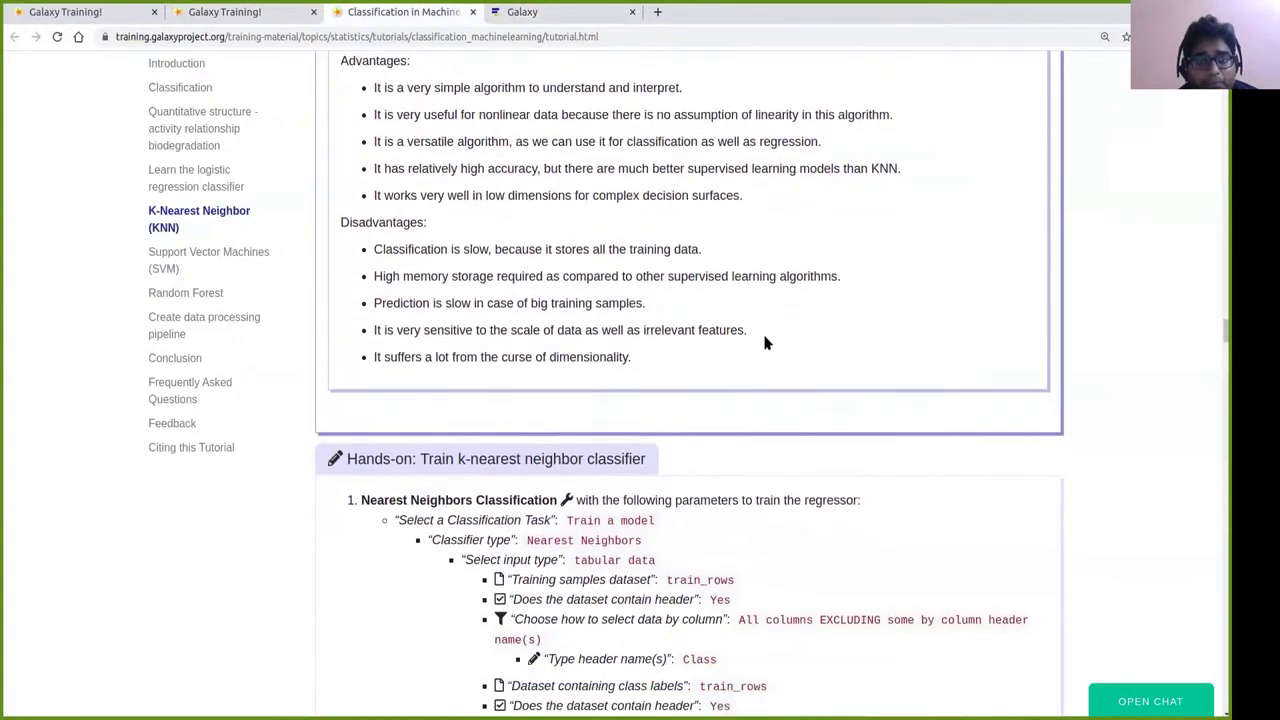
scroll(786, 316, down, 2)
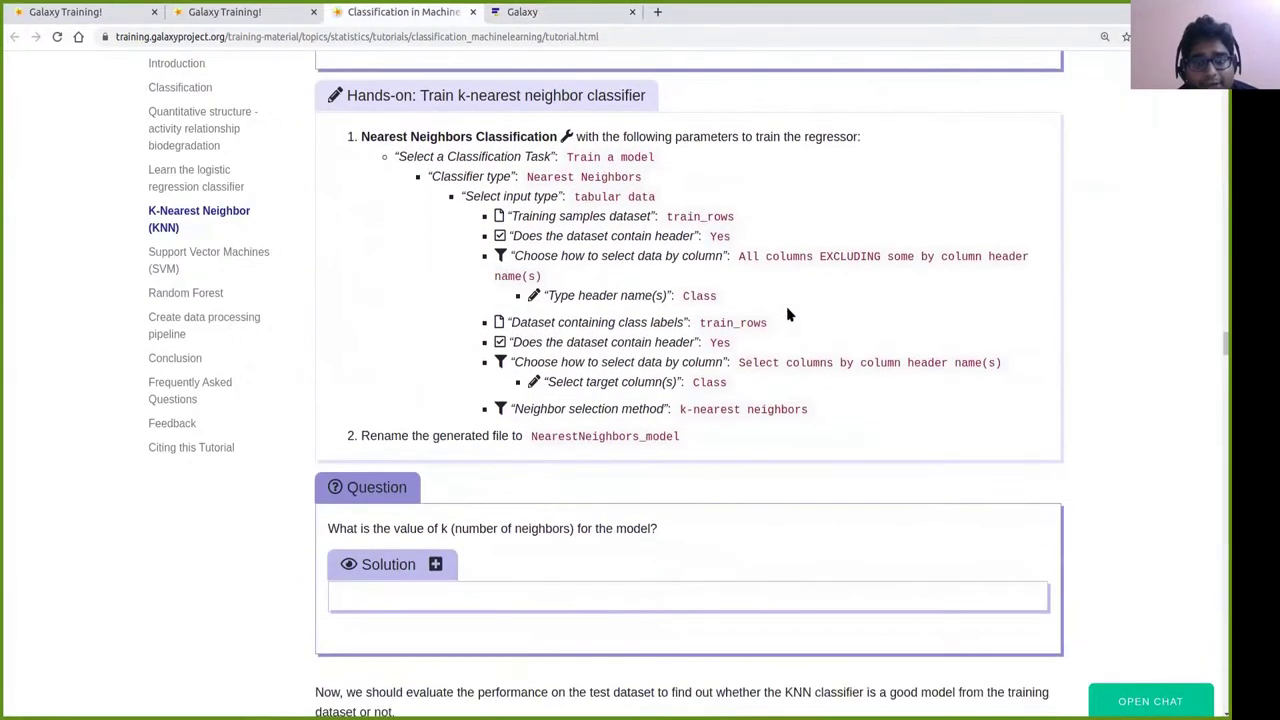
scroll(787, 317, down, 2)
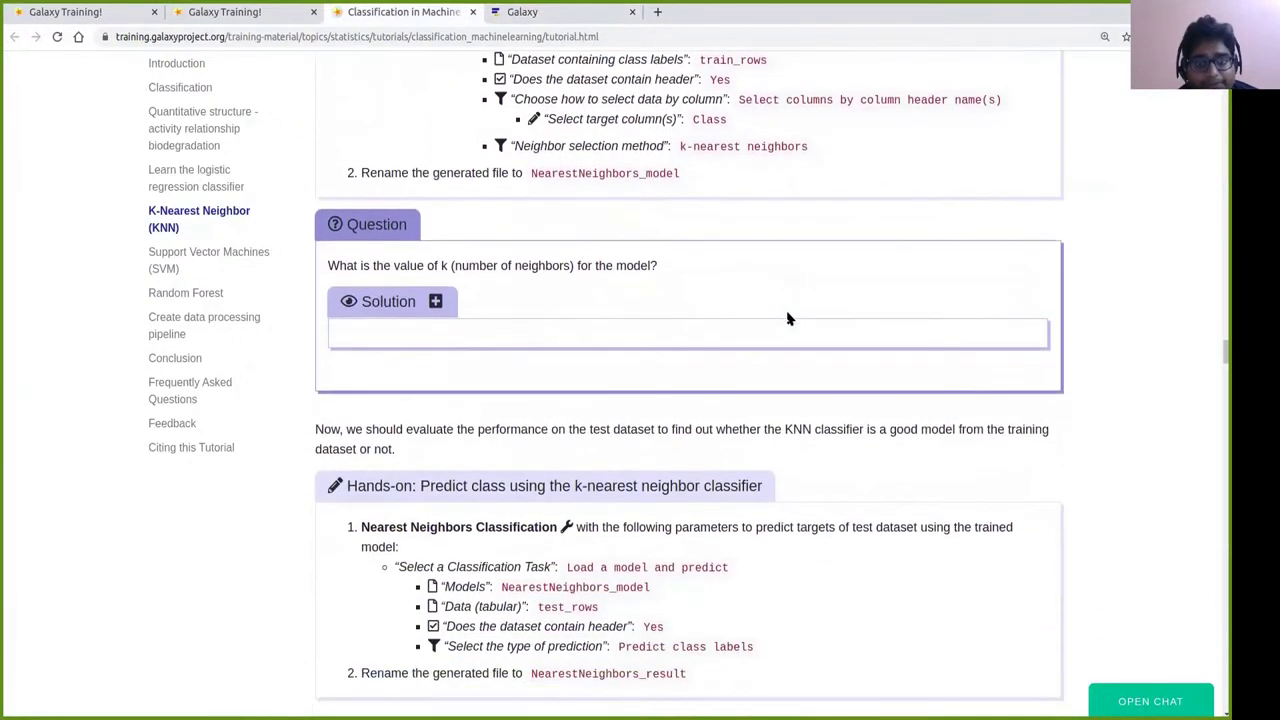
scroll(786, 317, down, 1)
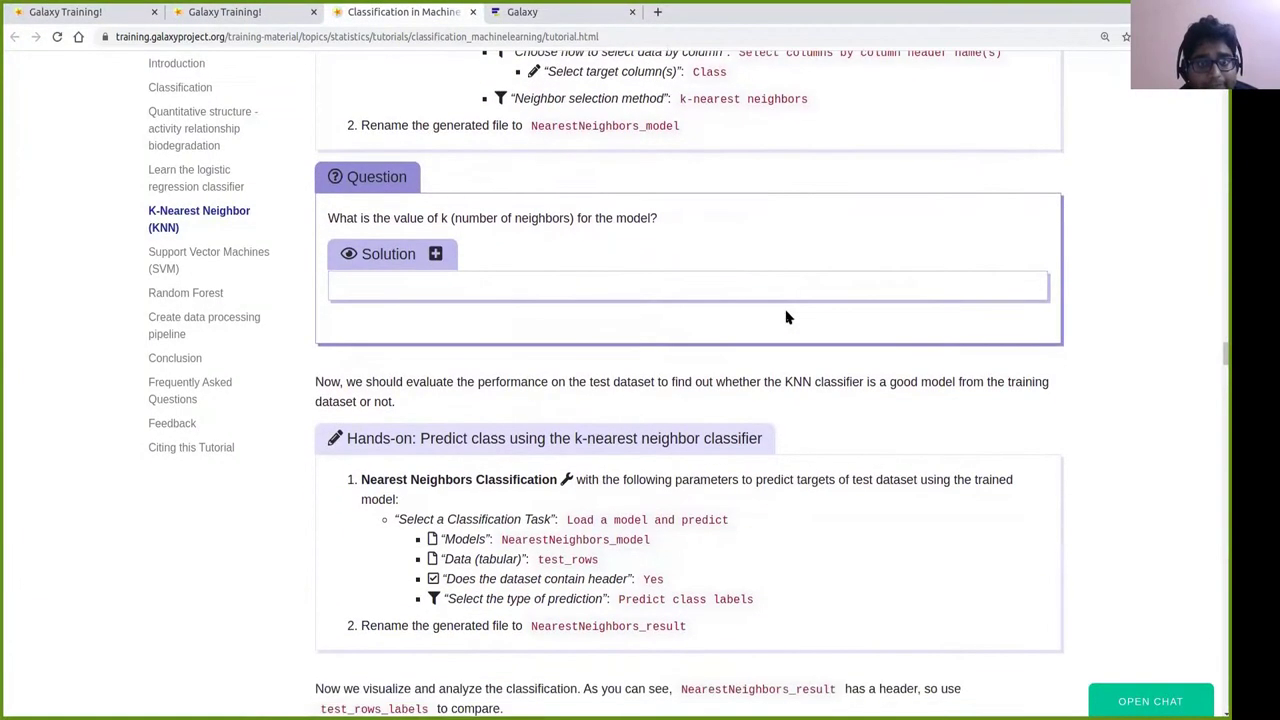
scroll(511, 372, down, 1)
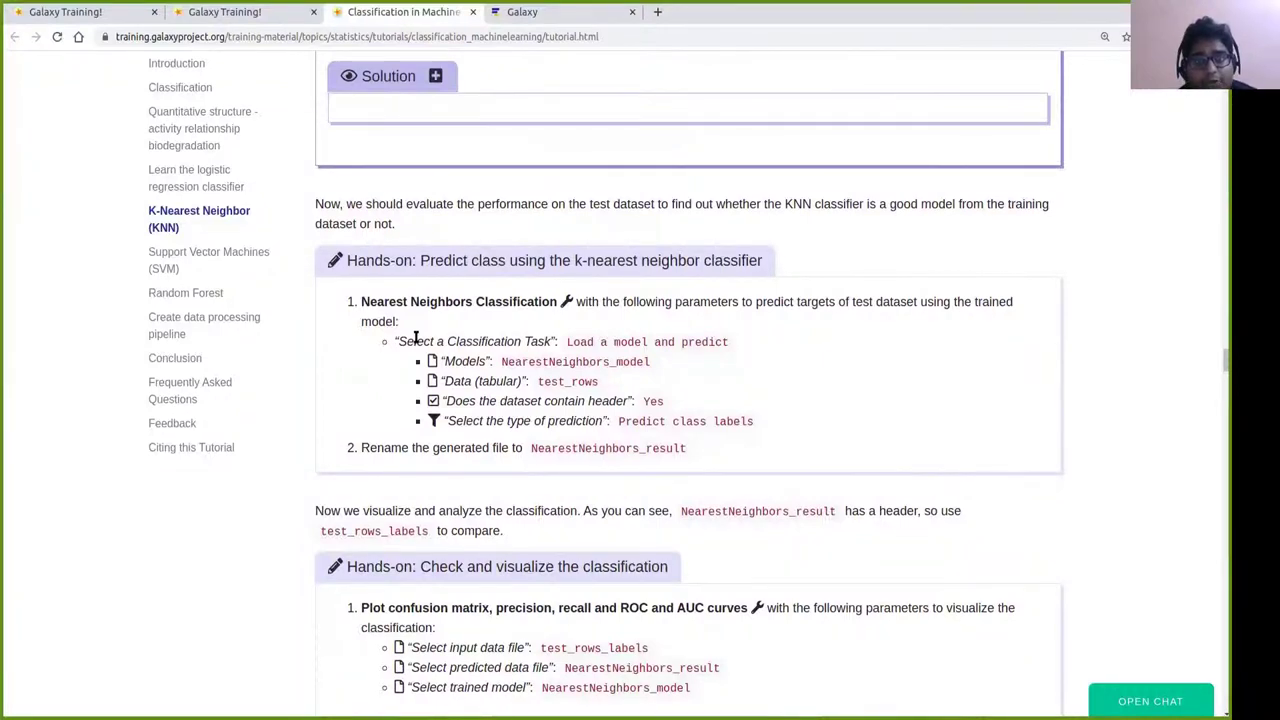
click(560, 12)
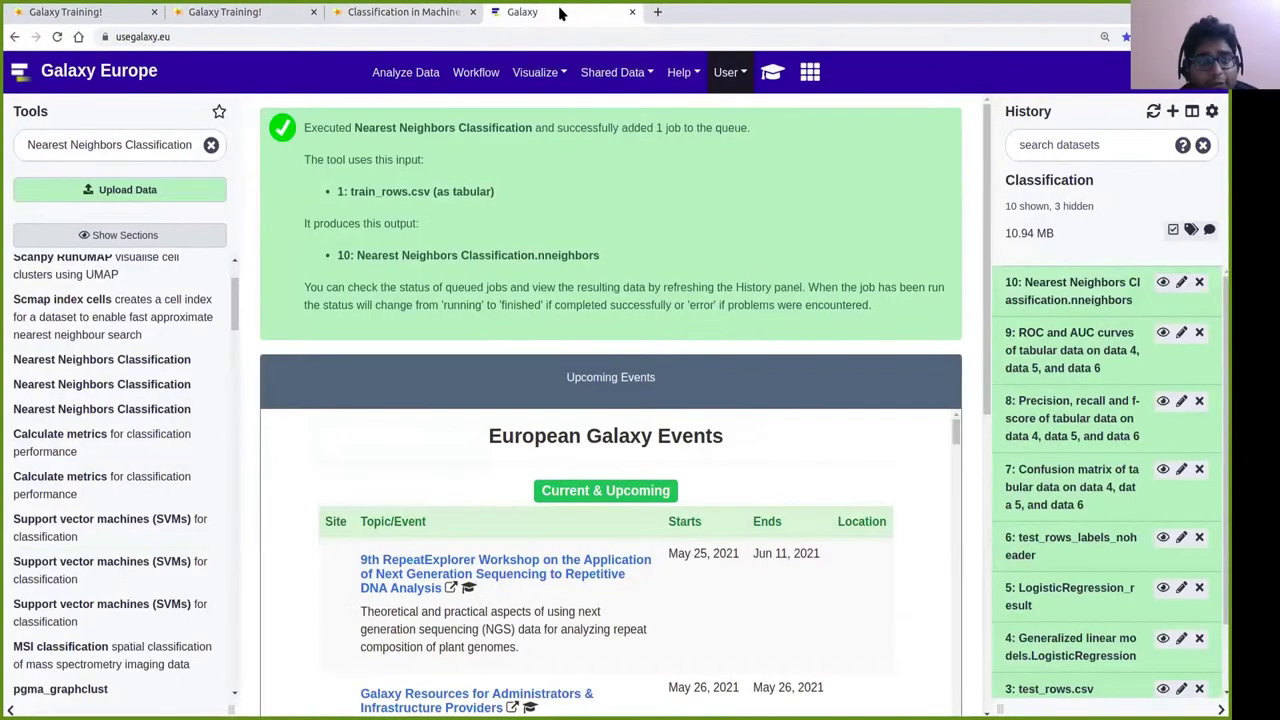
click(147, 410)
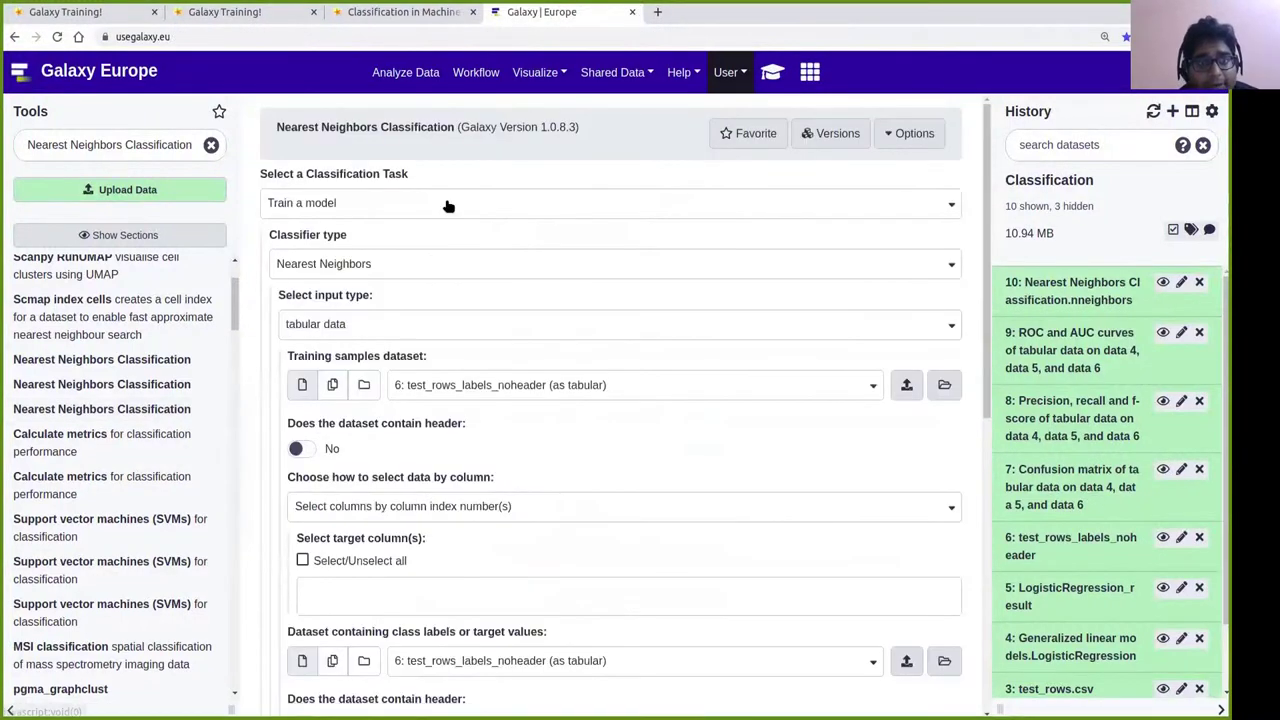
click(448, 205)
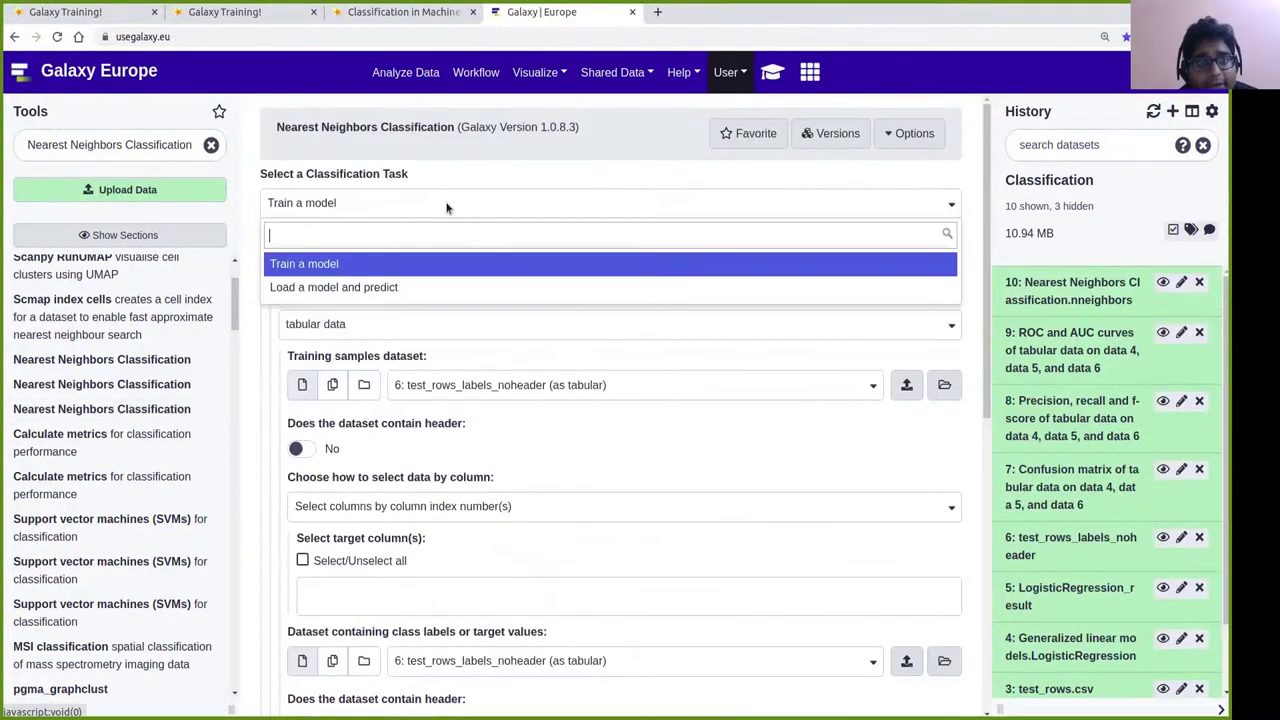
click(377, 289)
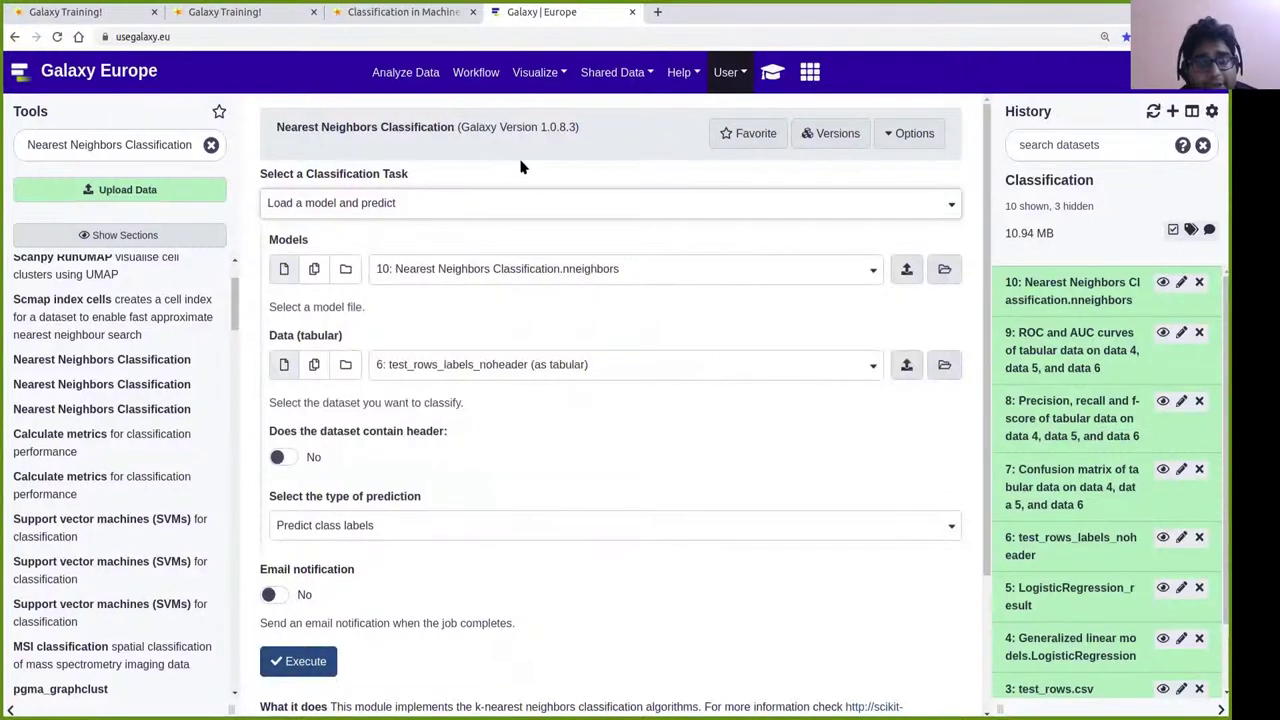
Set the data to classify to test_rows.csv with a header, keep the Nearest Neighbors model and "Predict class labels", and execute the tool.
click(415, 13)
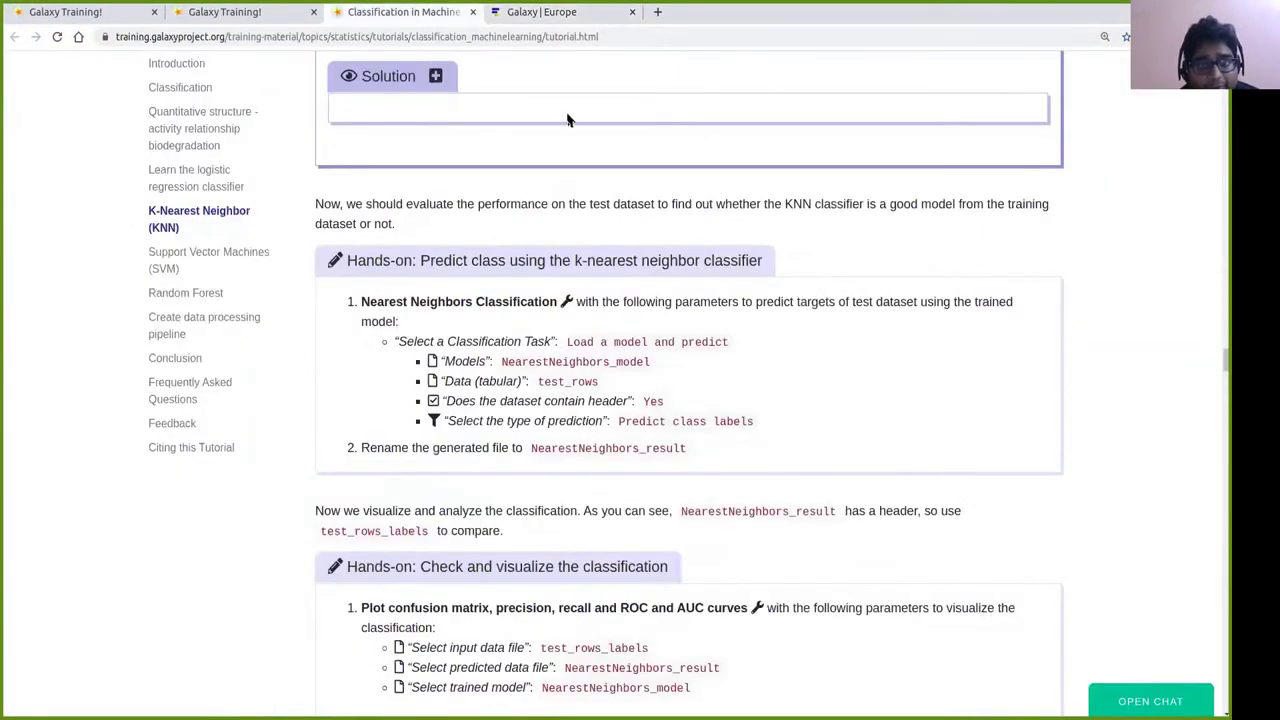
click(546, 18)
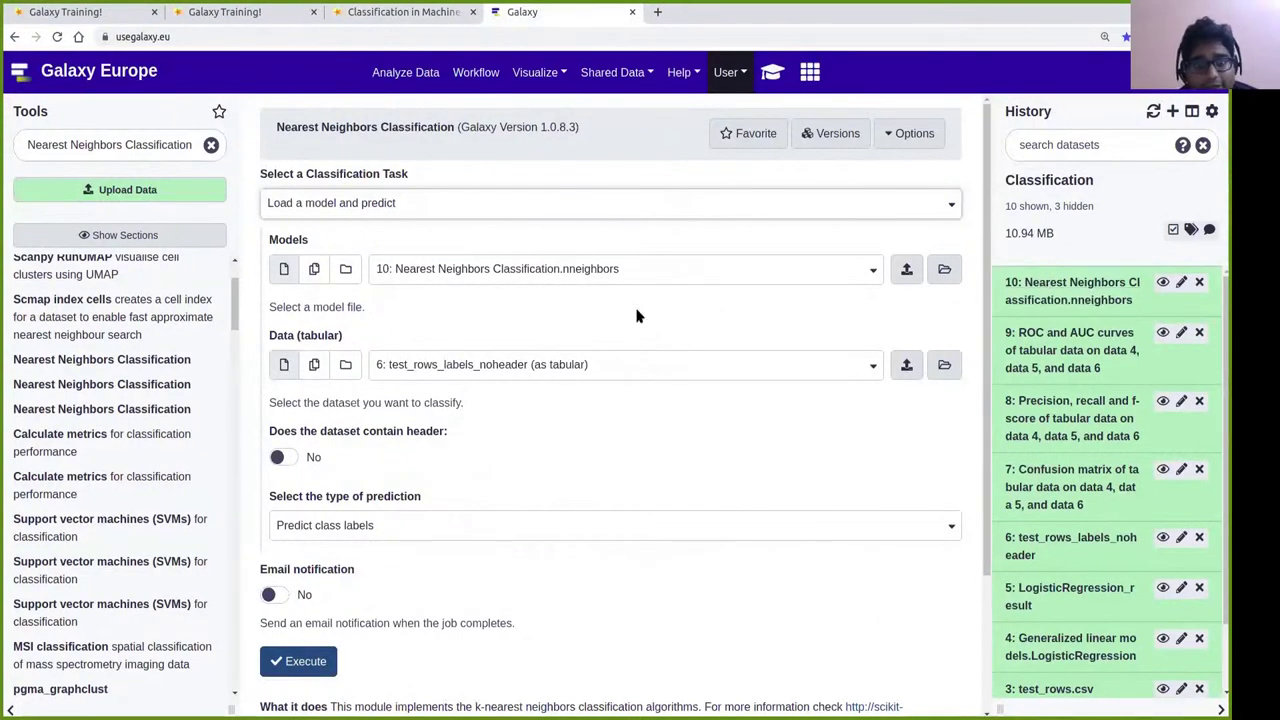
scroll(634, 314, down, 2)
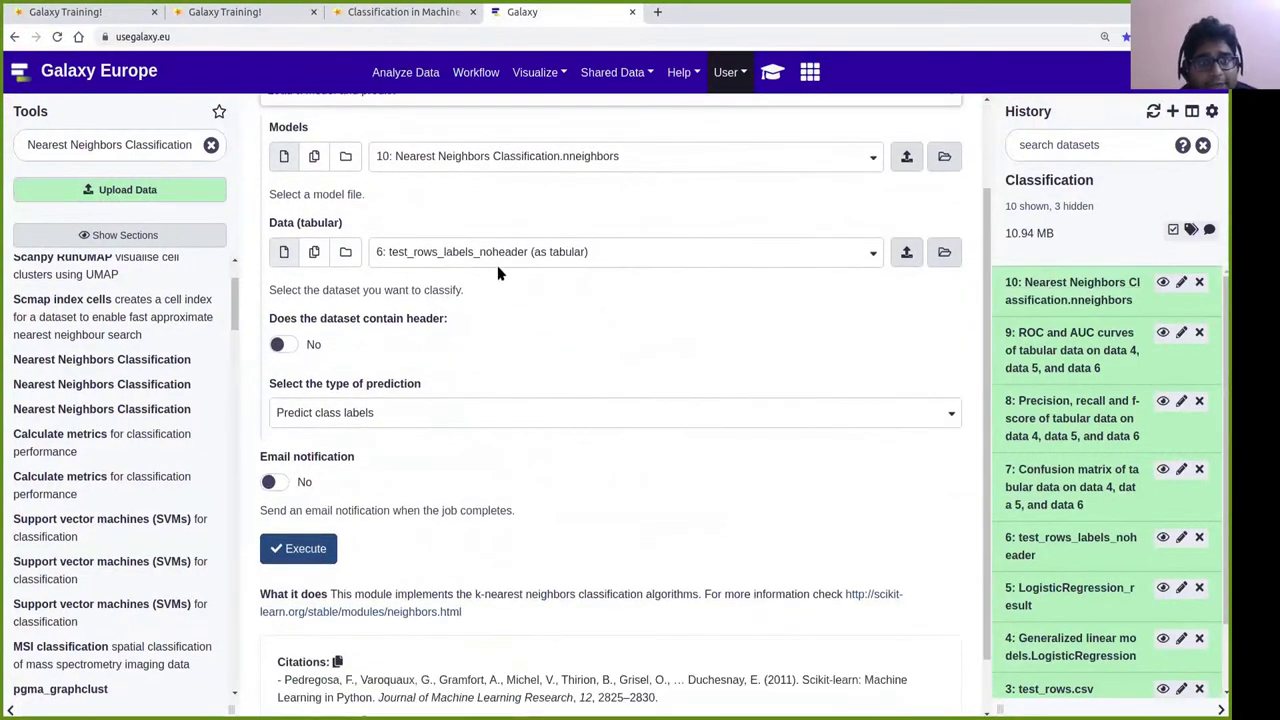
click(405, 18)
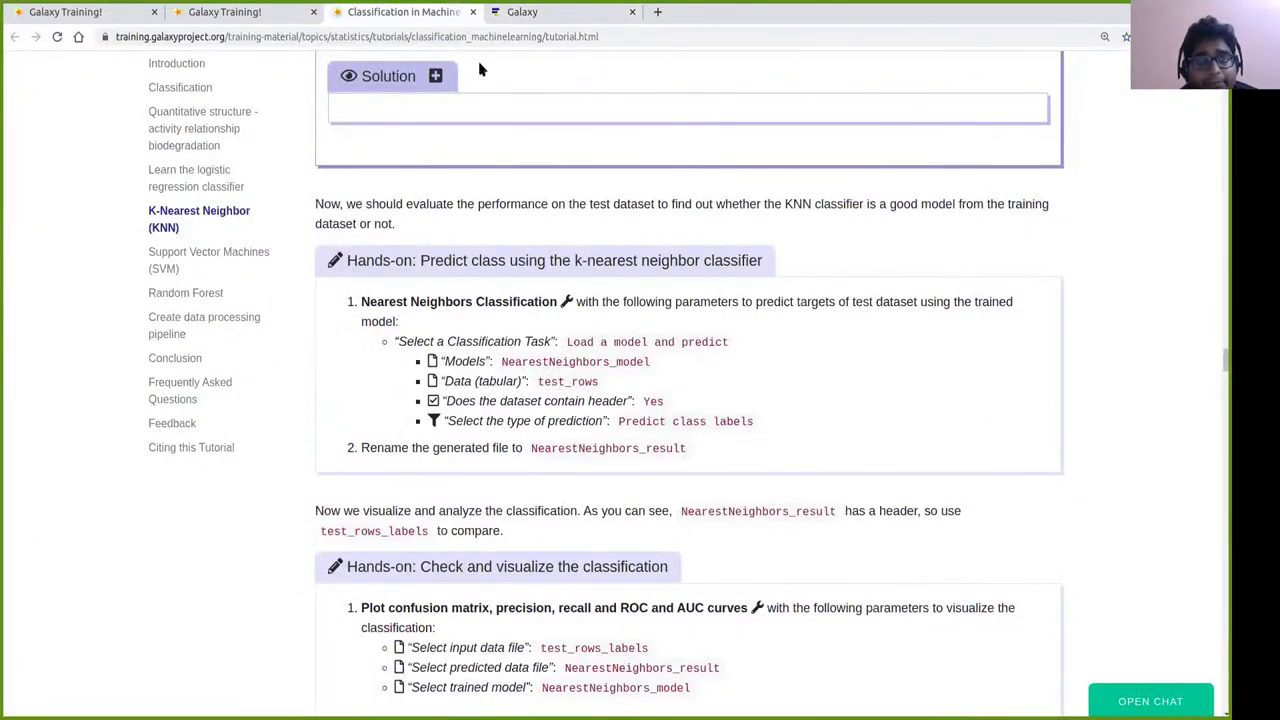
click(541, 13)
click(464, 251)
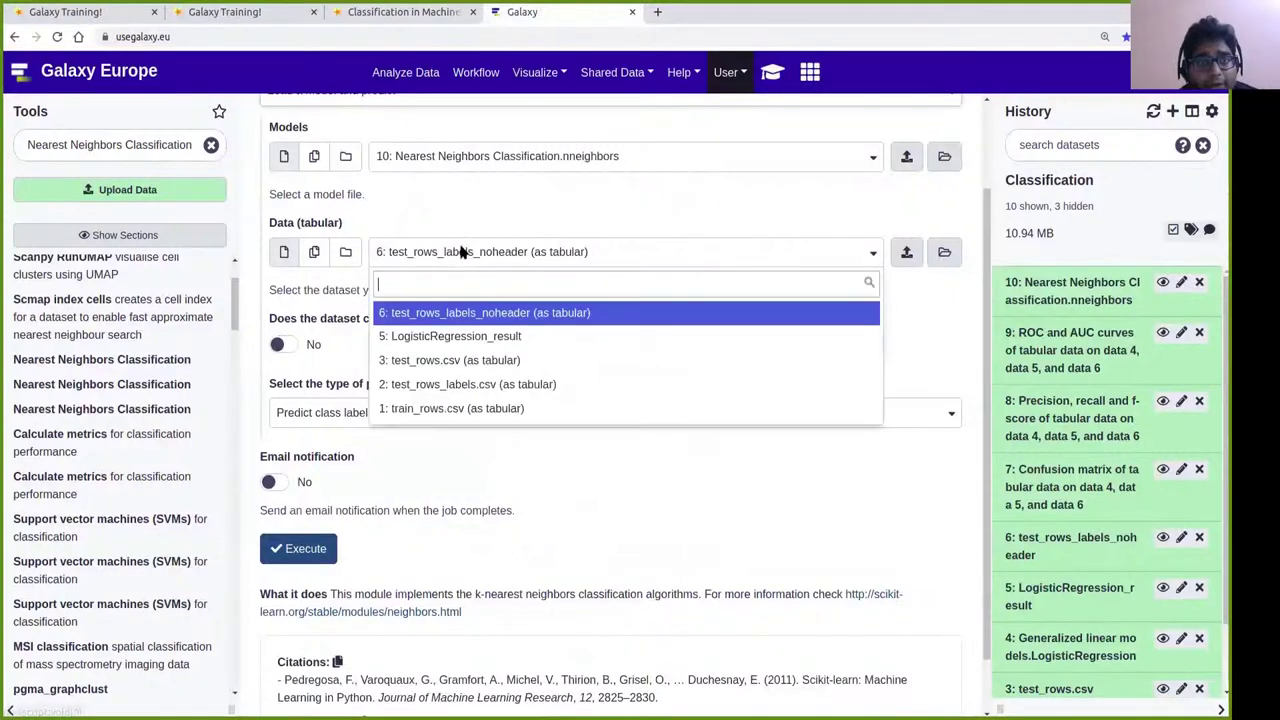
click(449, 361)
click(285, 345)
scroll(591, 462, down, 1)
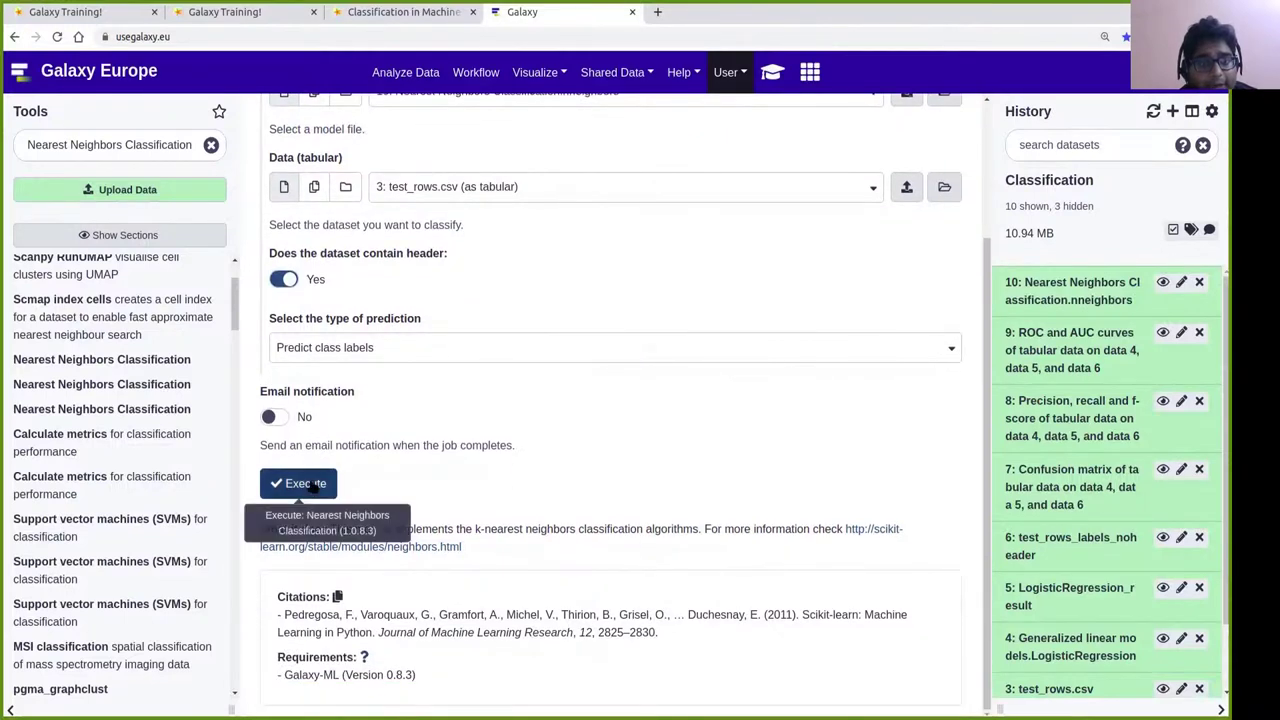
click(313, 485)
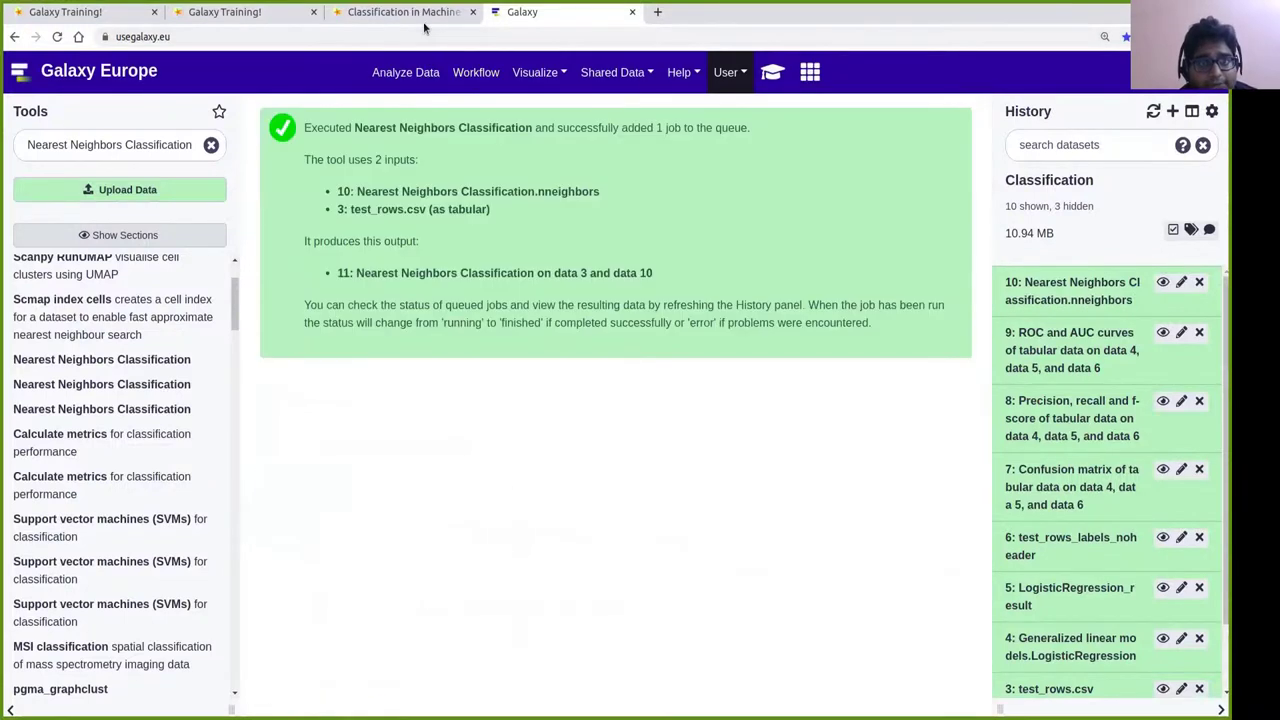
Copy the result name NearestNeighbors_result from the tutorial text and return to Galaxy.
click(430, 12)
scroll(866, 380, down, 1)
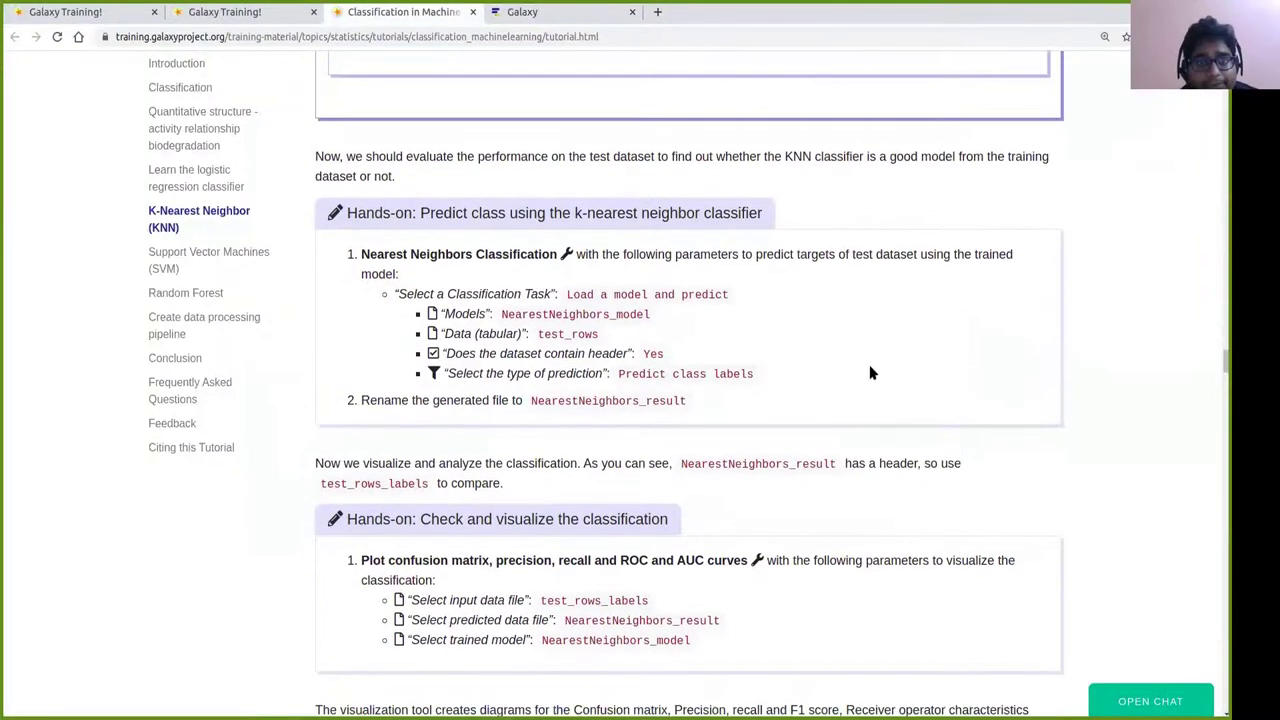
scroll(897, 318, down, 1)
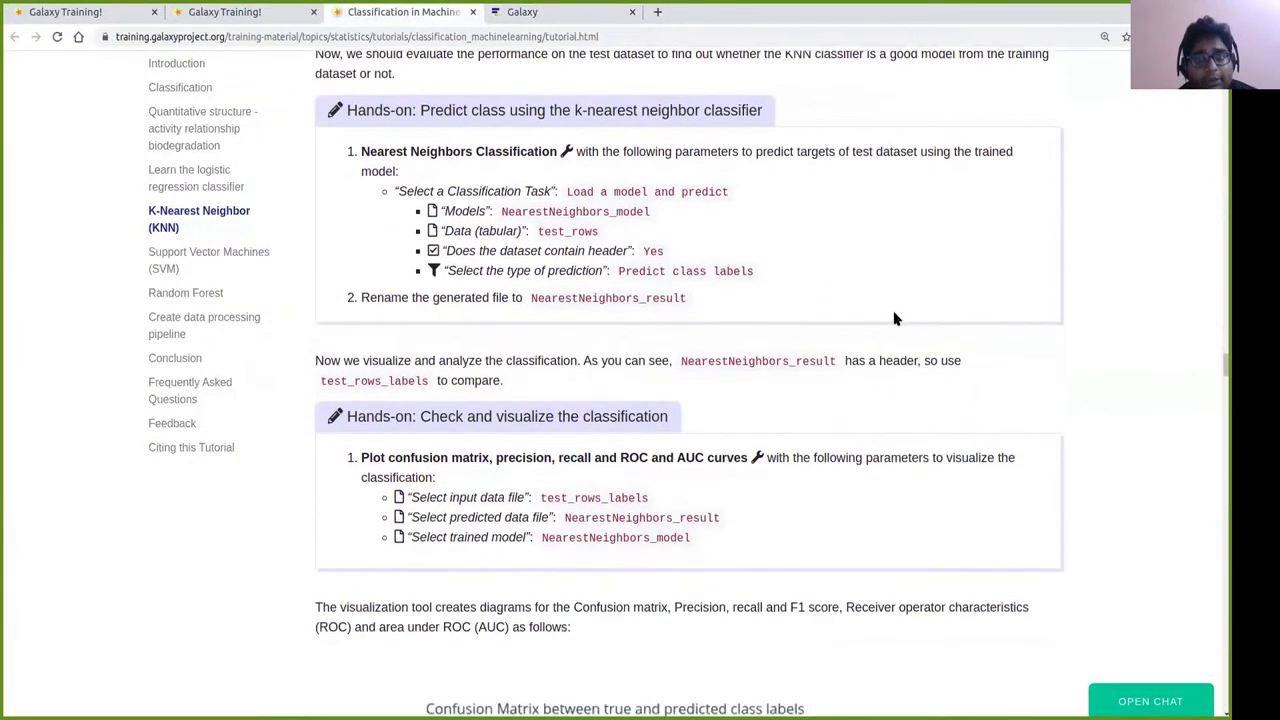
double_click(784, 364)
key(ctrl+c)
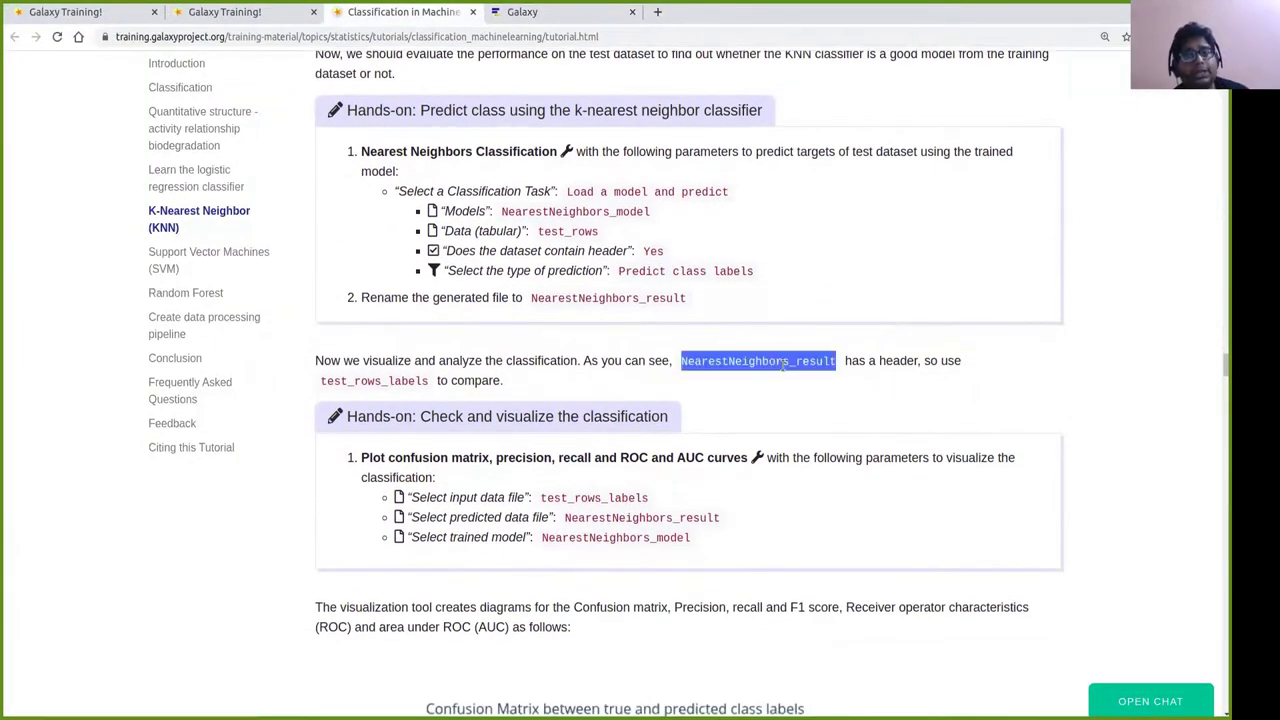
click(568, 14)
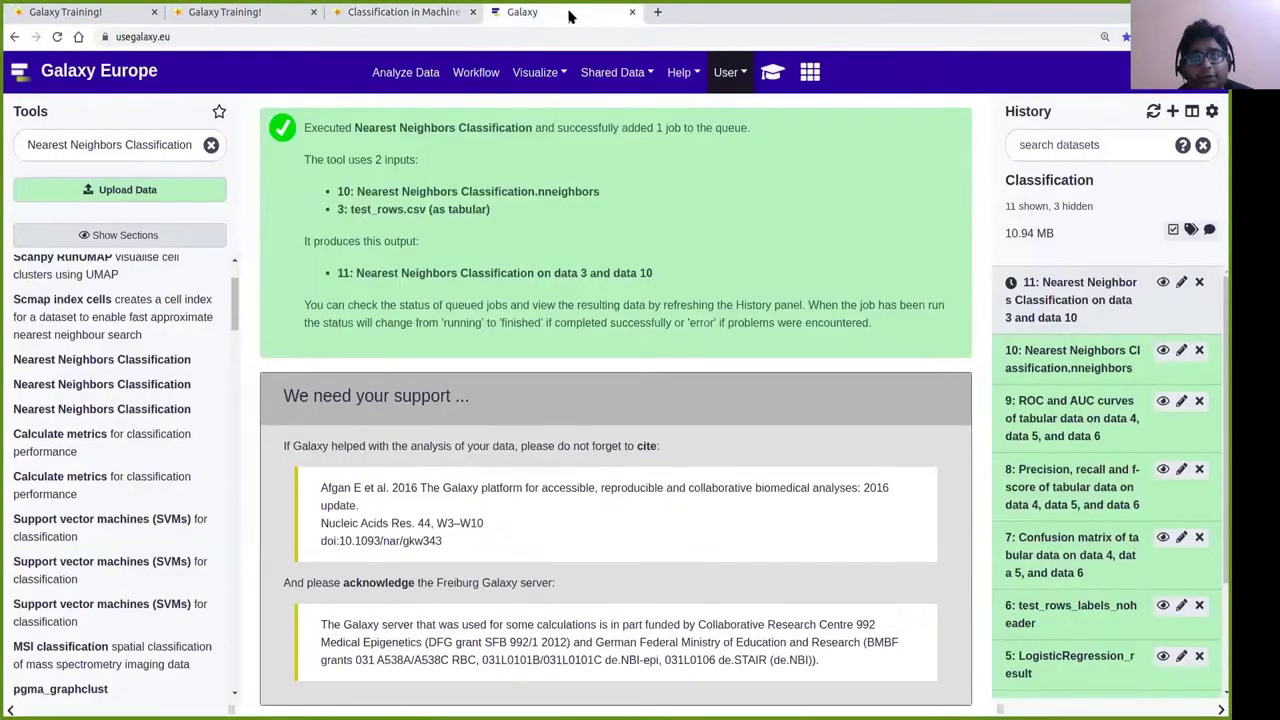
Reveal the tutorial's solution on the value of k for the model and read it alongside the training parameters.
click(420, 20)
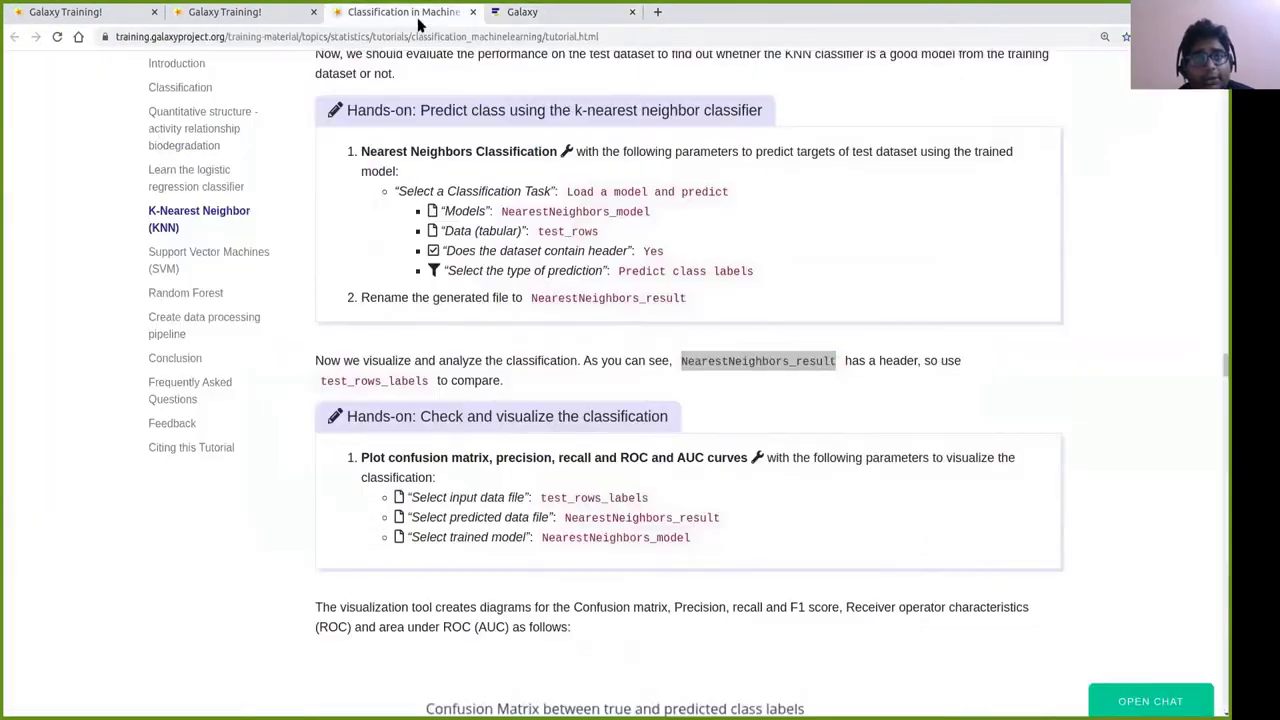
scroll(592, 325, up, 3)
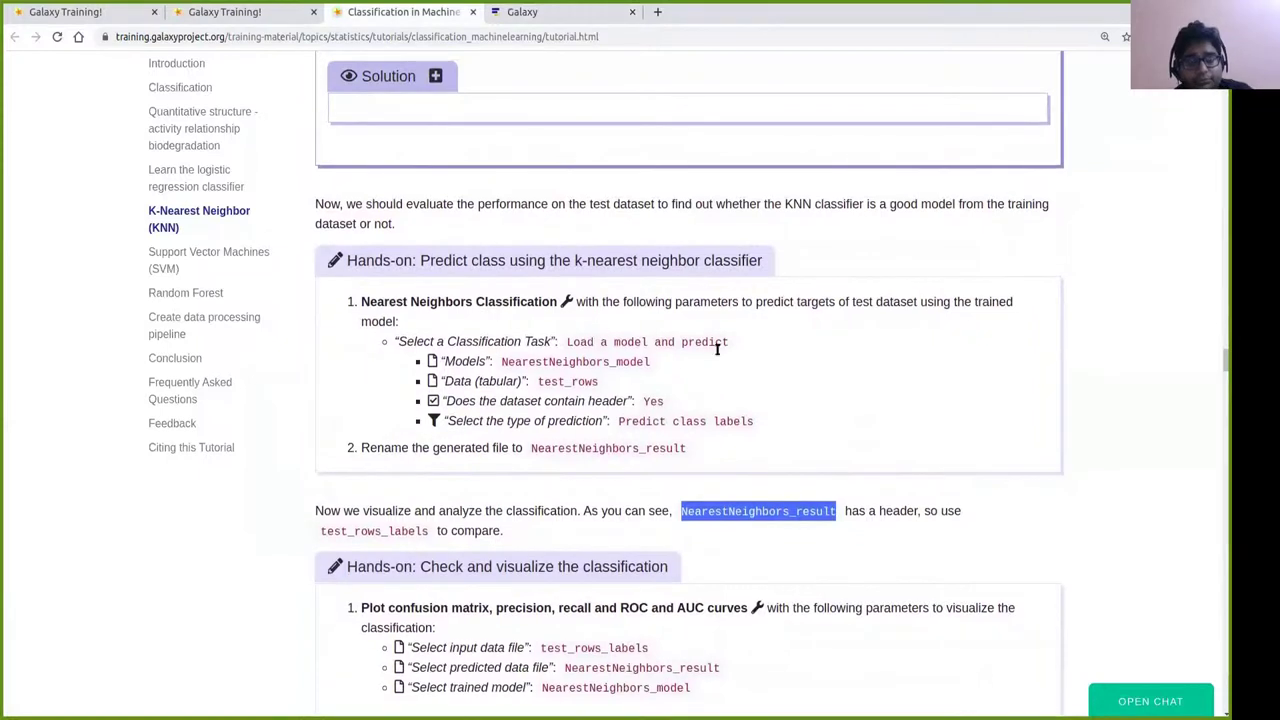
scroll(735, 340, up, 4)
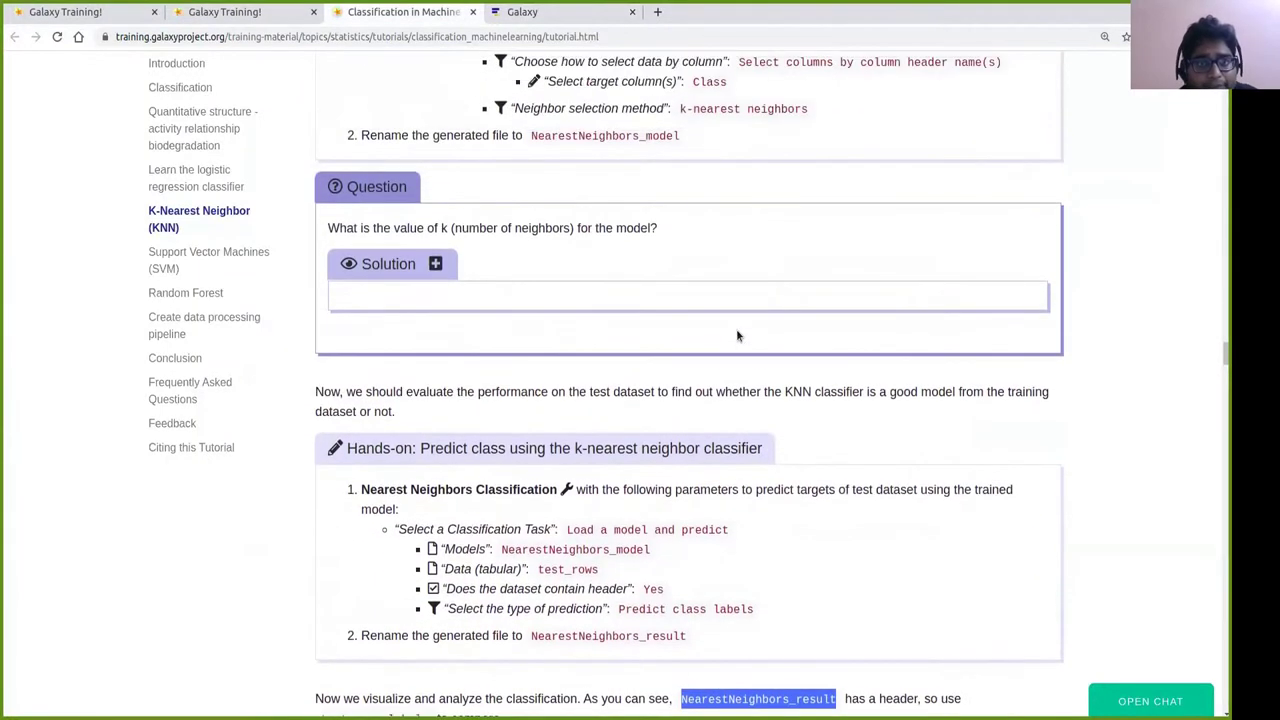
click(445, 266)
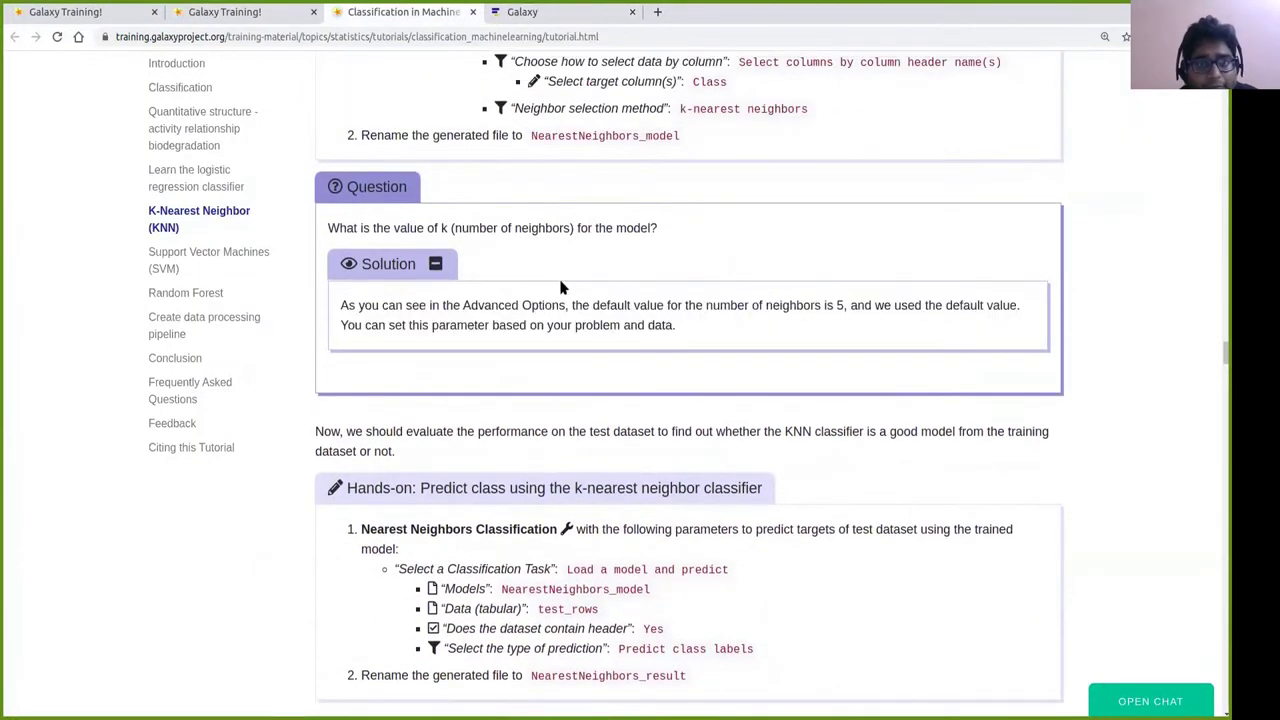
scroll(662, 332, up, 6)
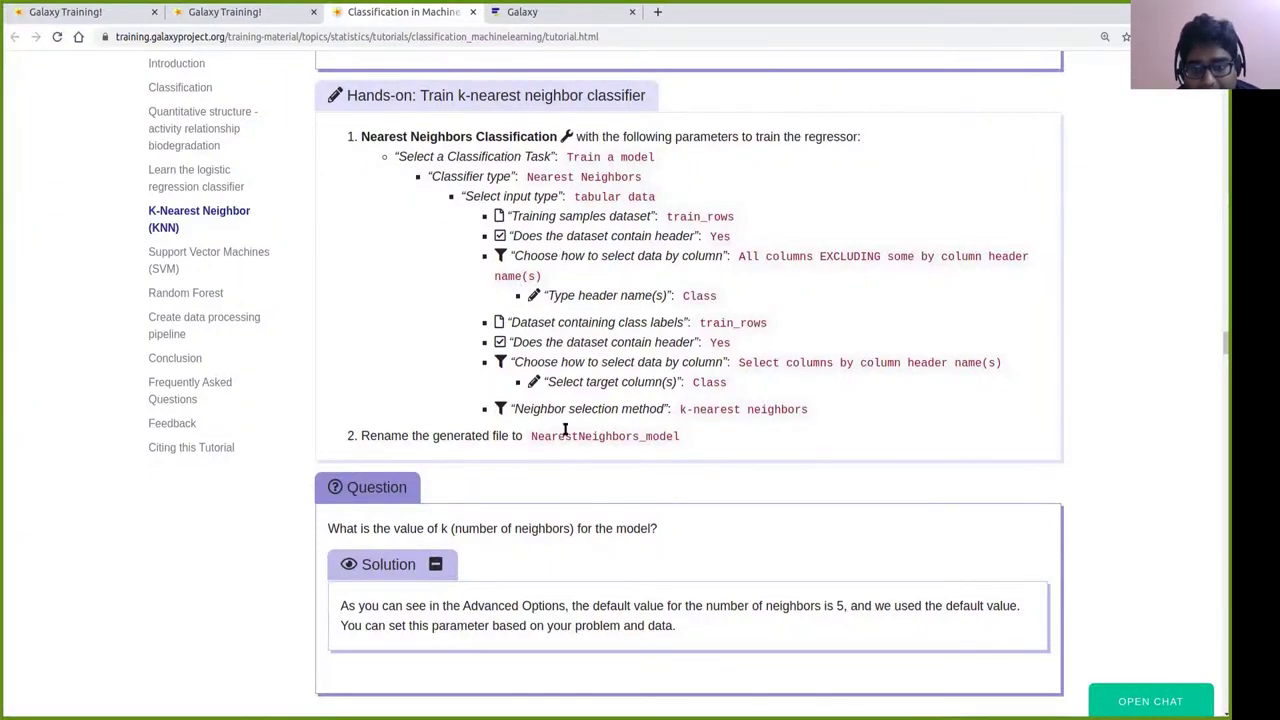
scroll(575, 430, down, 1)
scroll(575, 430, down, 2)
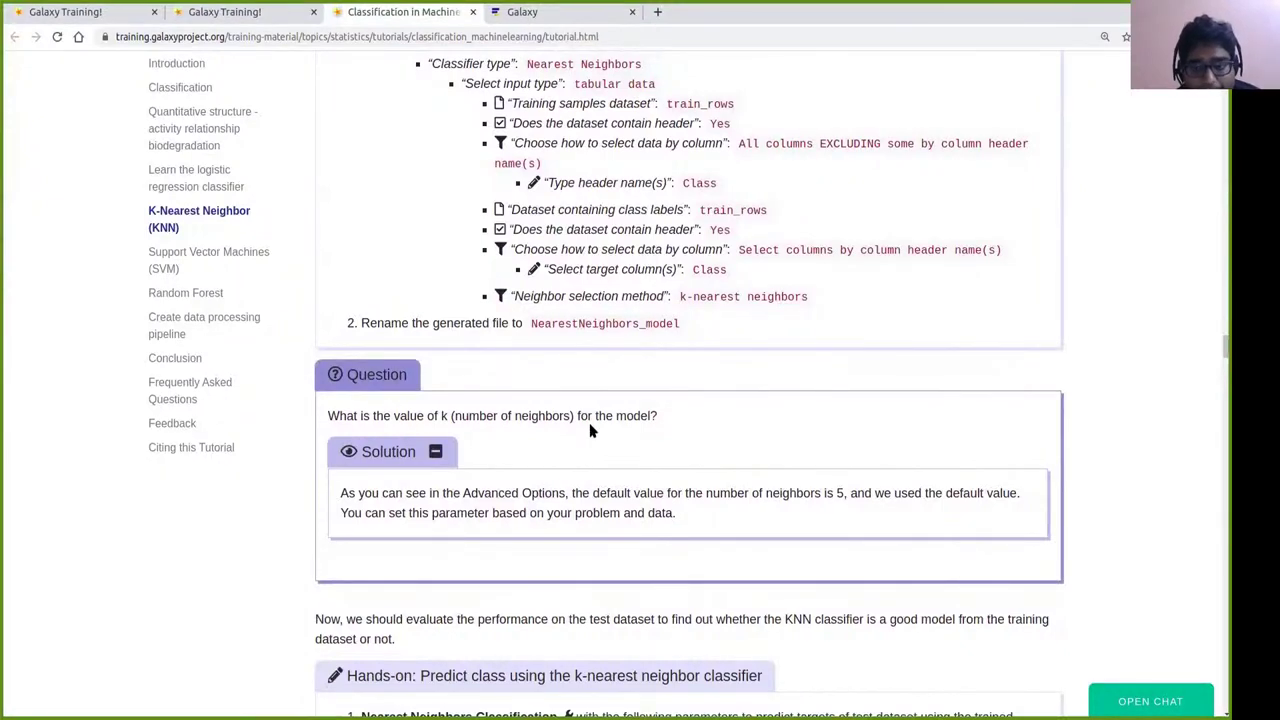
scroll(590, 430, down, 1)
Rename the Nearest Neighbors prediction output in the history to NearestNeighbors_result and save its attributes.
click(530, 12)
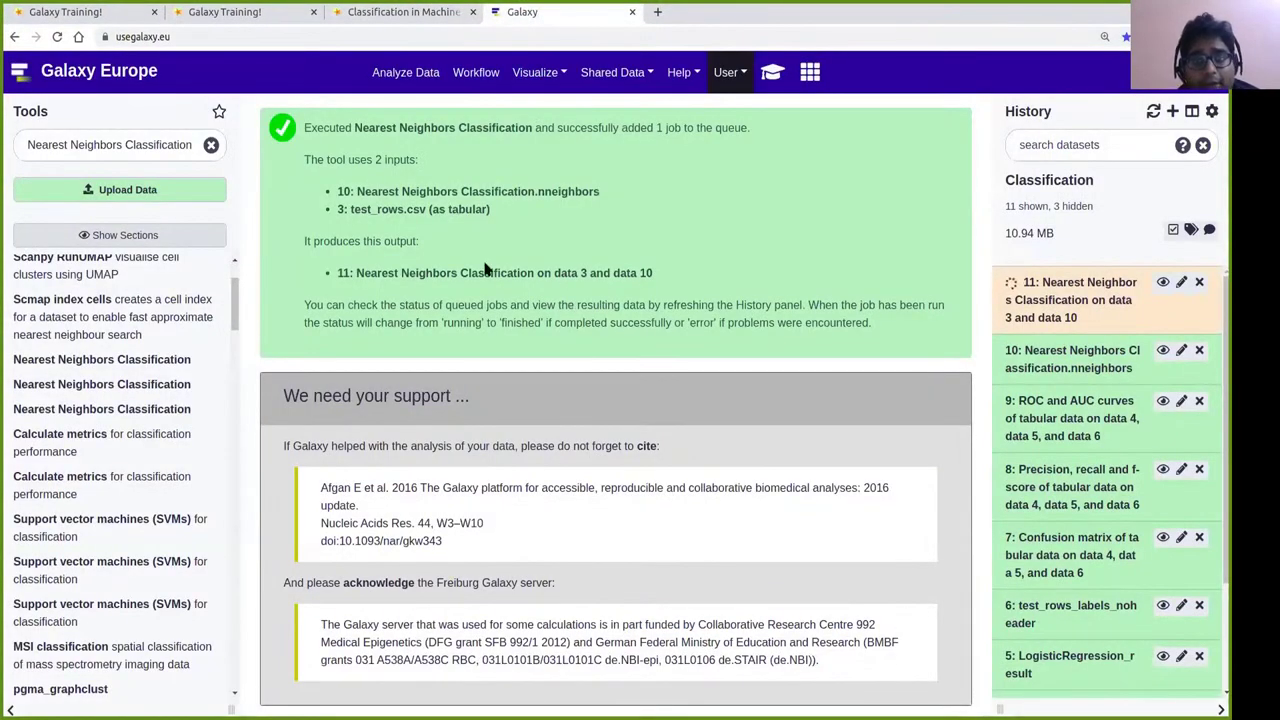
click(1181, 284)
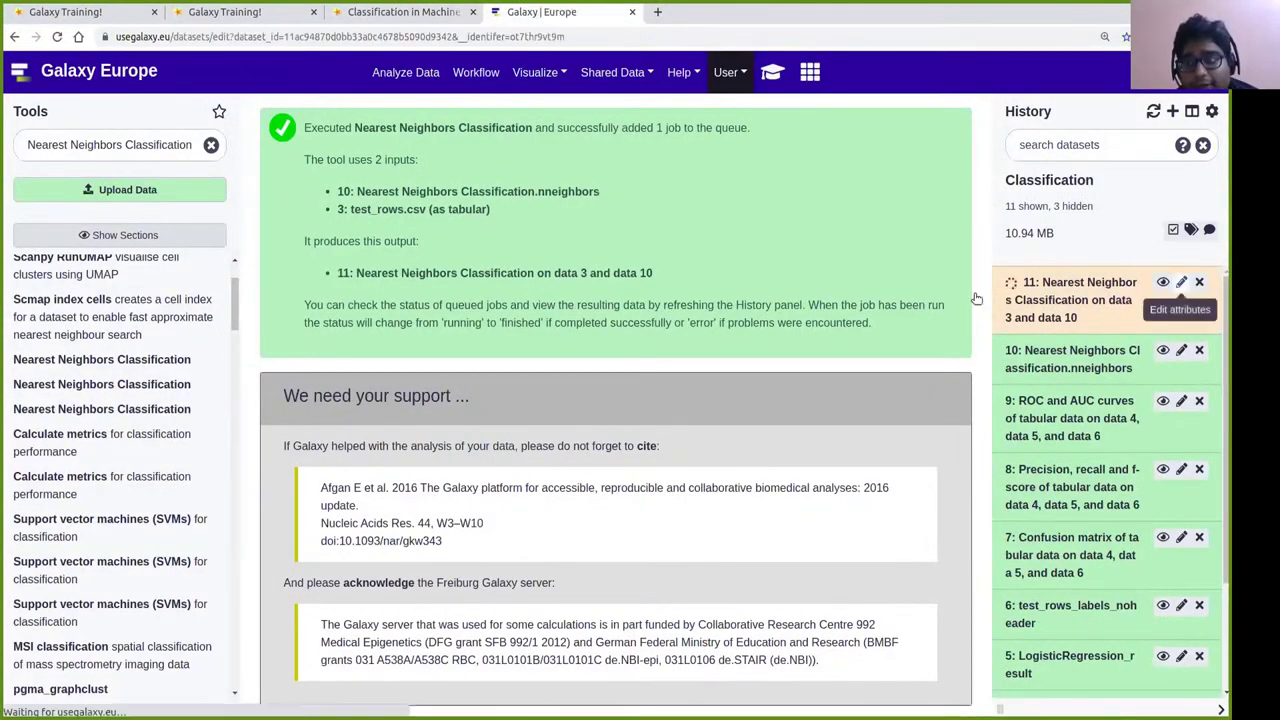
drag(545, 339, 276, 332)
key(ctrl+v)
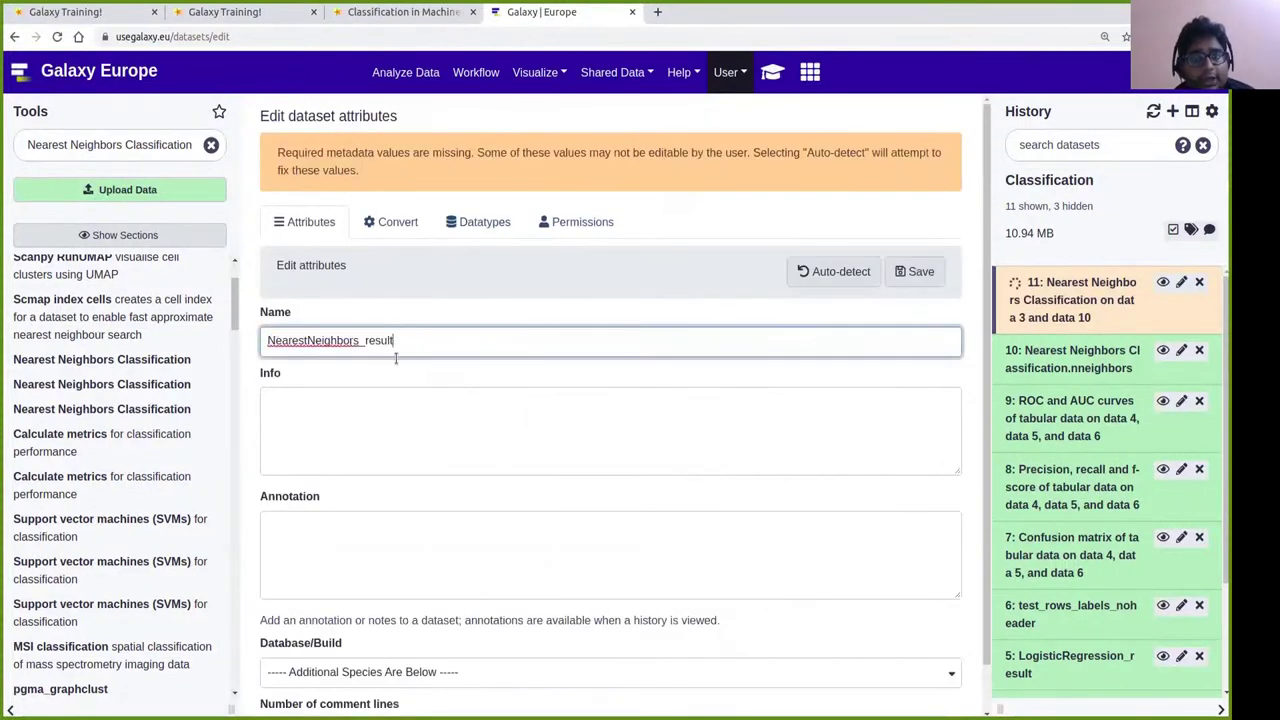
click(915, 271)
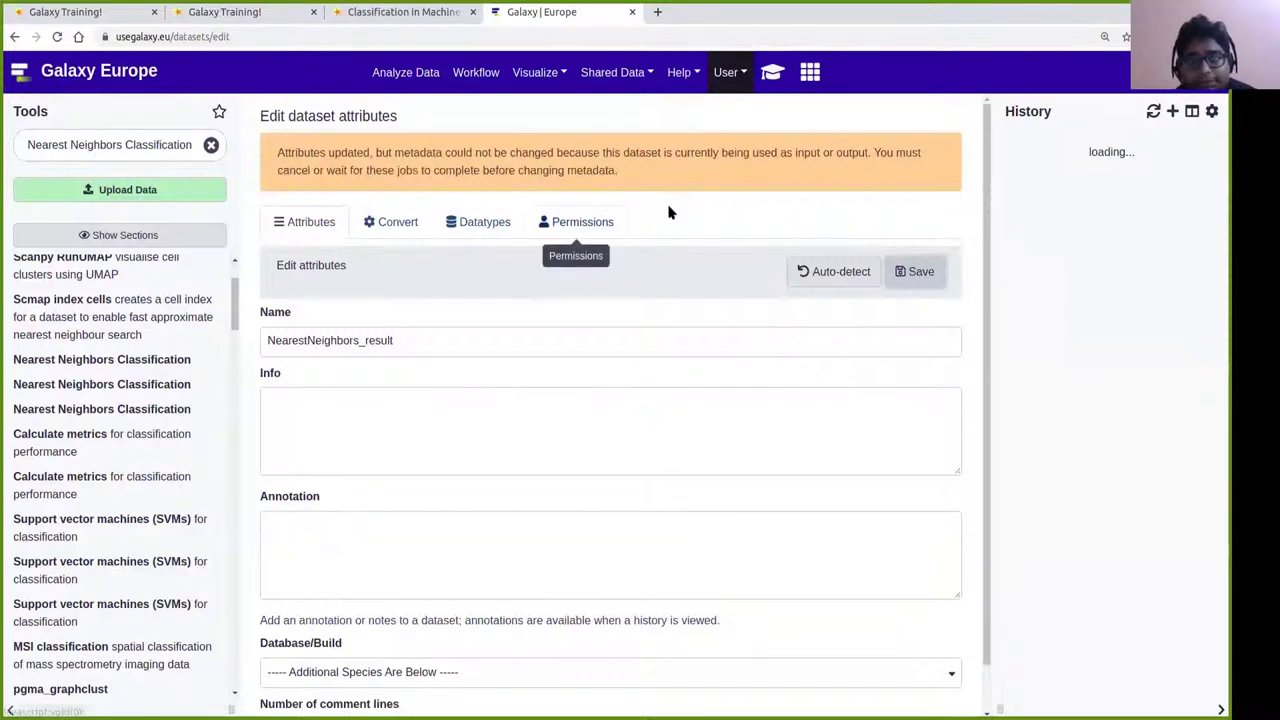
Review the tutorial's instructions for visualizing the k-nearest neighbor classification and check the prediction job's status in the Galaxy history.
click(405, 12)
scroll(692, 292, down, 2)
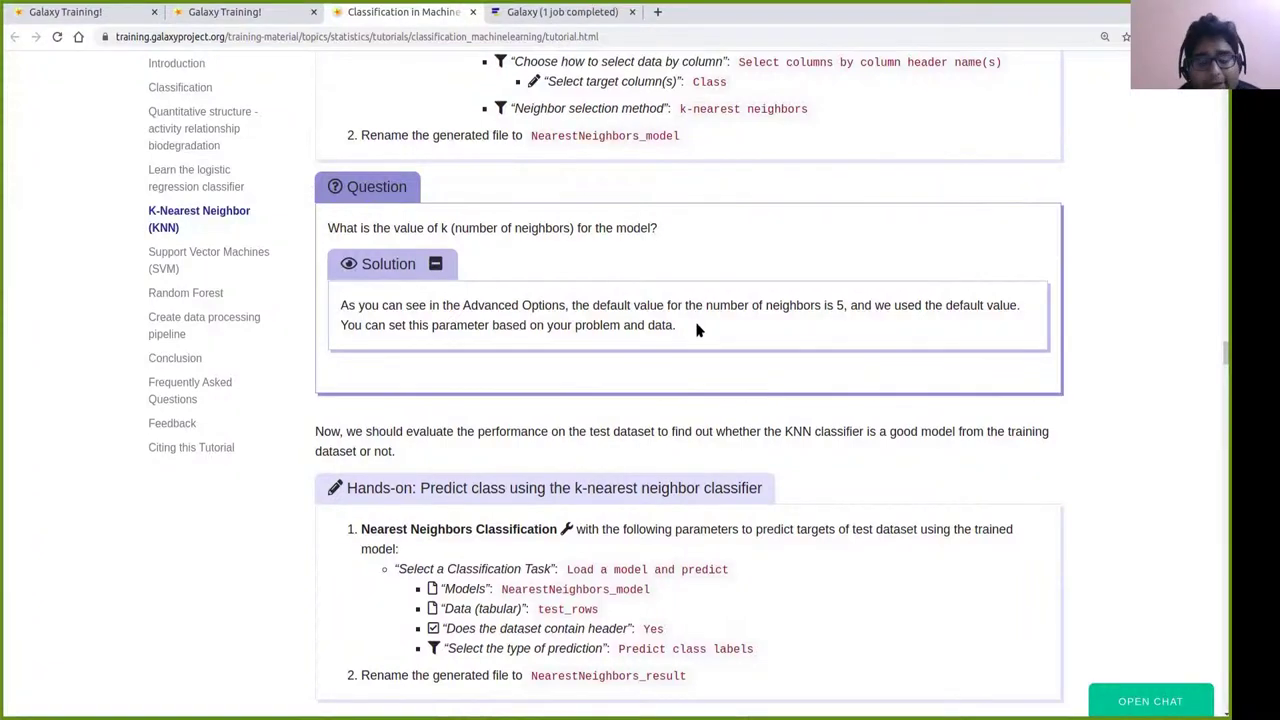
scroll(697, 330, down, 1)
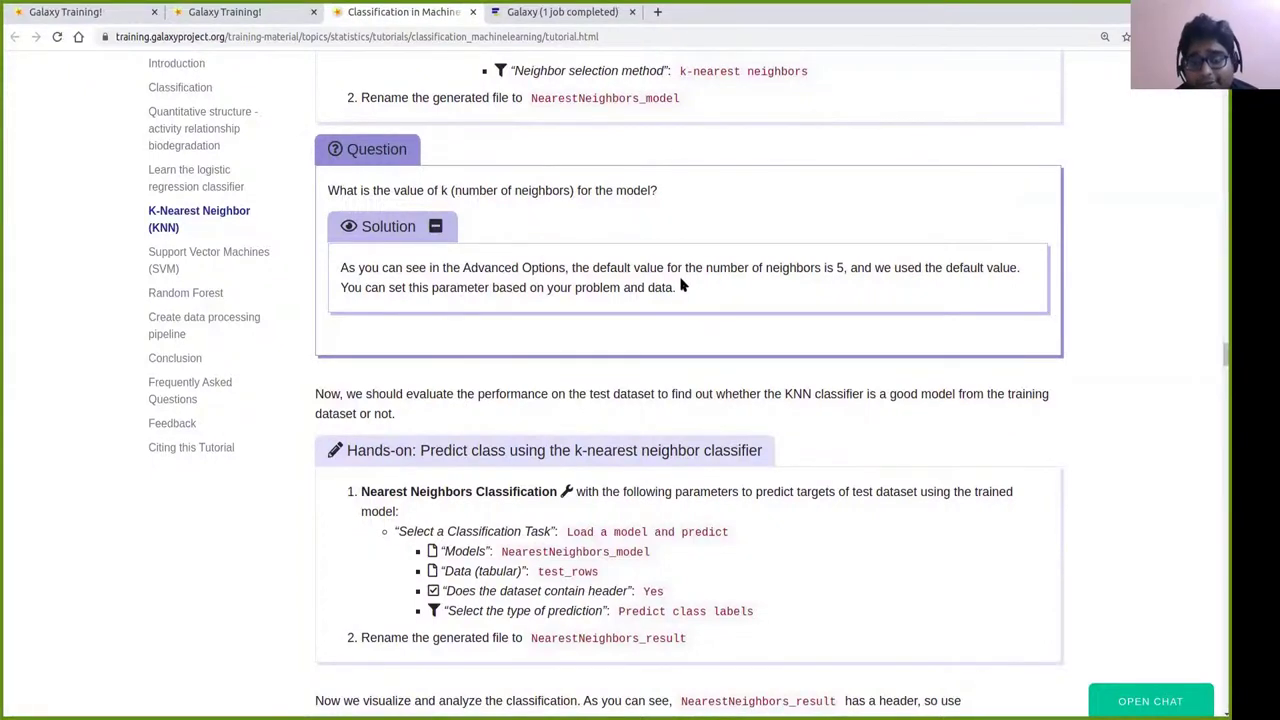
scroll(714, 292, down, 3)
scroll(759, 289, down, 2)
click(560, 12)
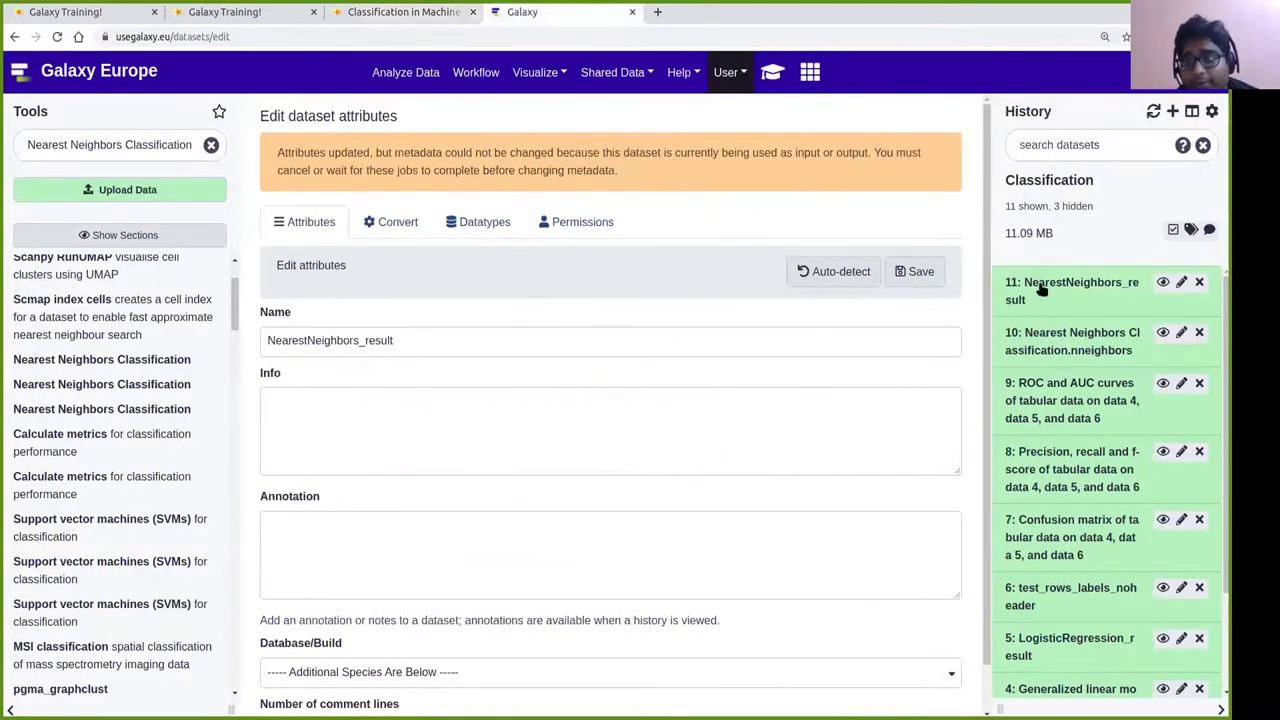
click(423, 14)
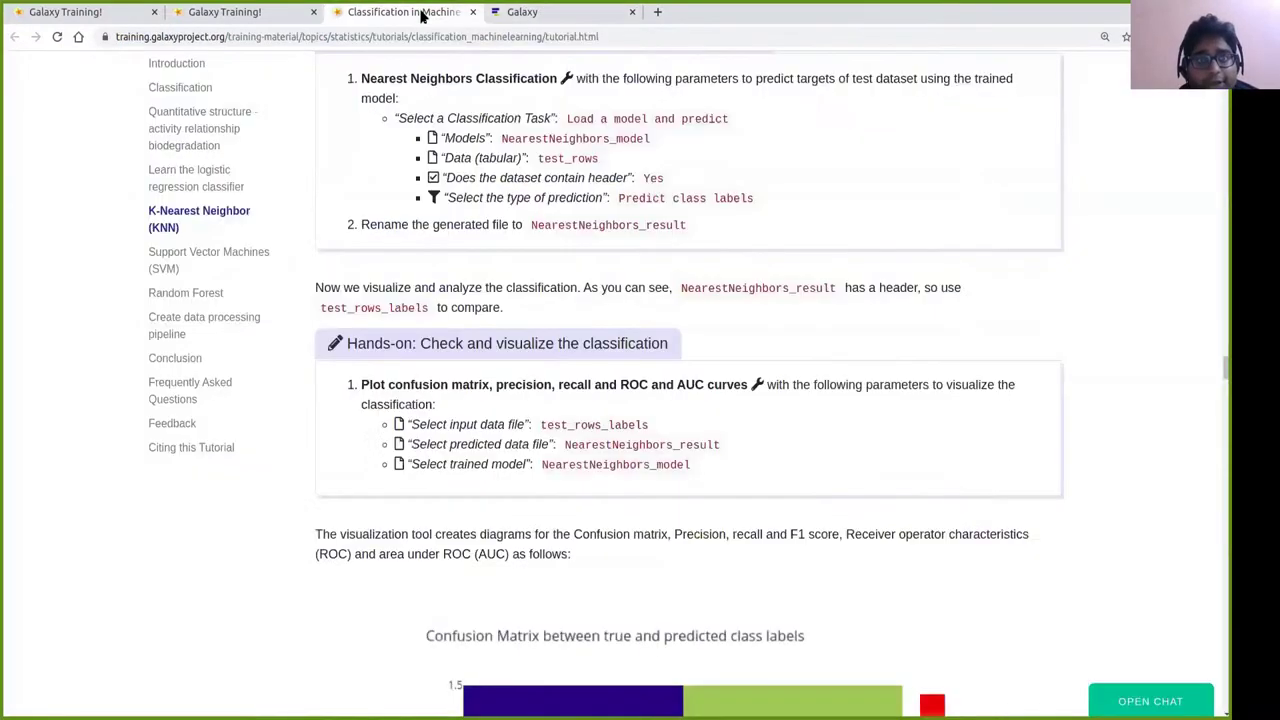
Copy the tool name "Plot confusion matrix, precision, recall and ROC and AUC curves" from the tutorial, then find and open that tool in Galaxy.
drag(361, 384, 745, 385)
key(ctrl+c)
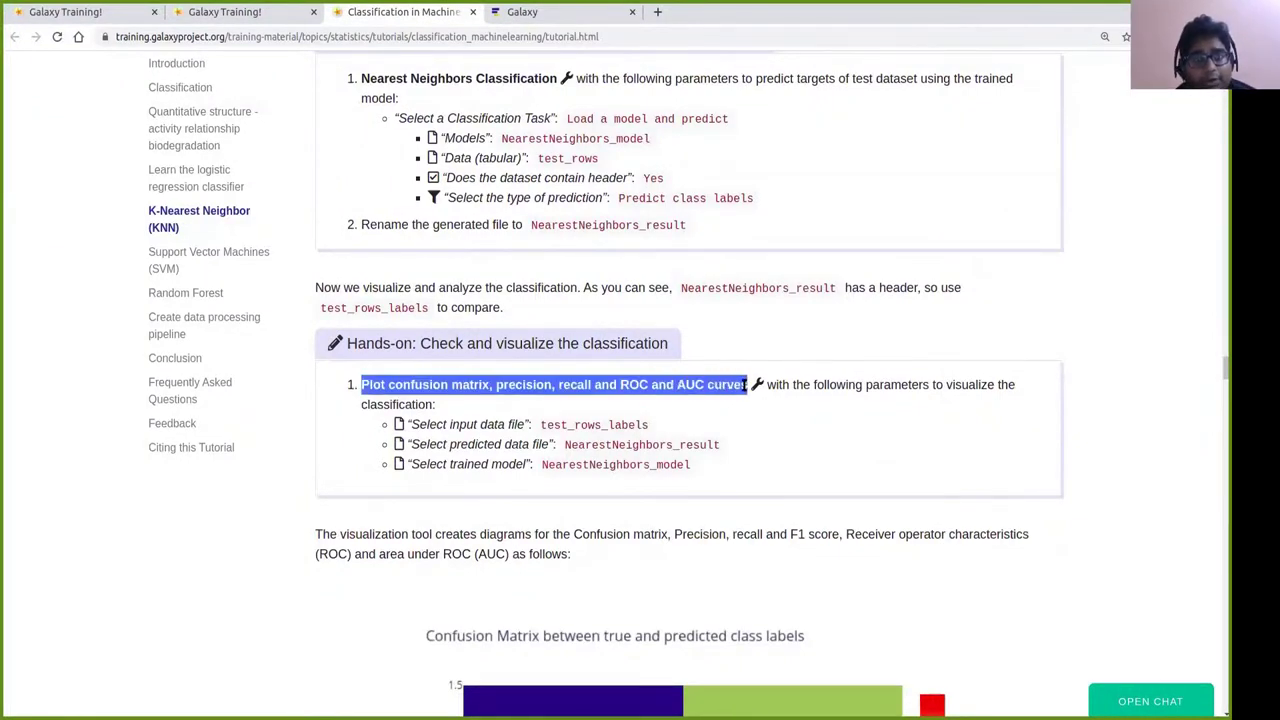
click(540, 14)
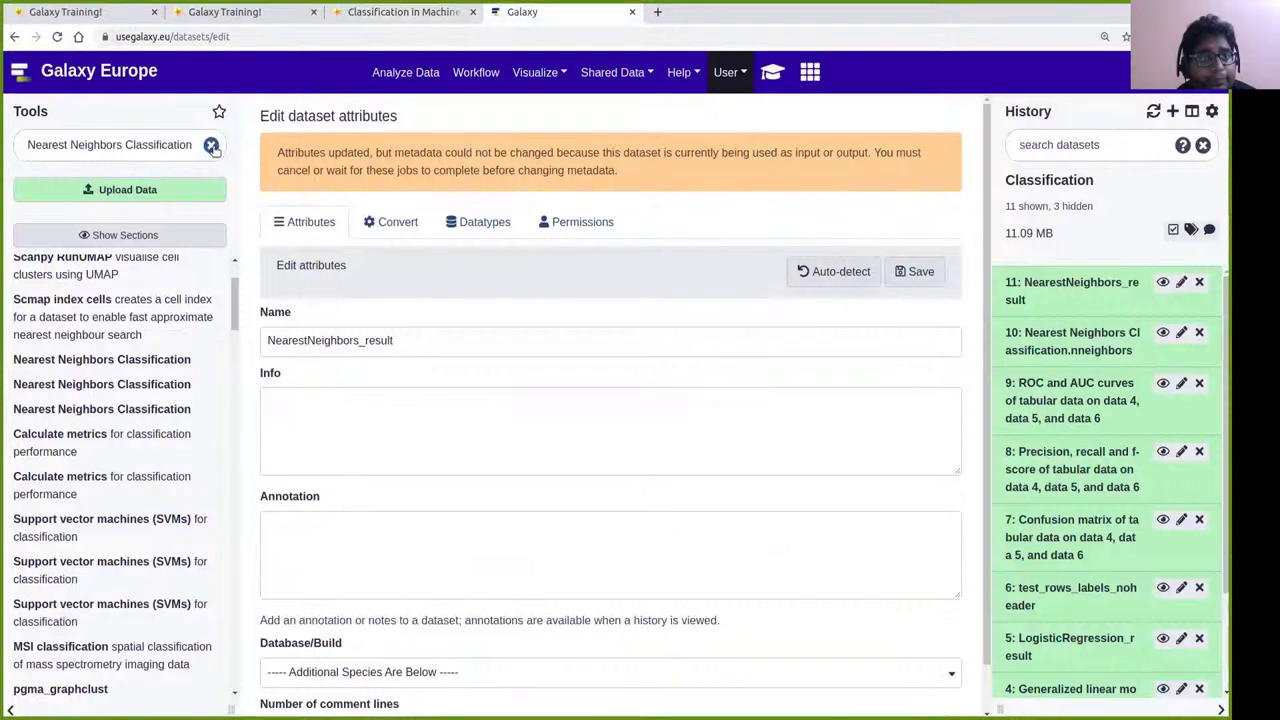
click(211, 146)
key(ctrl+v)
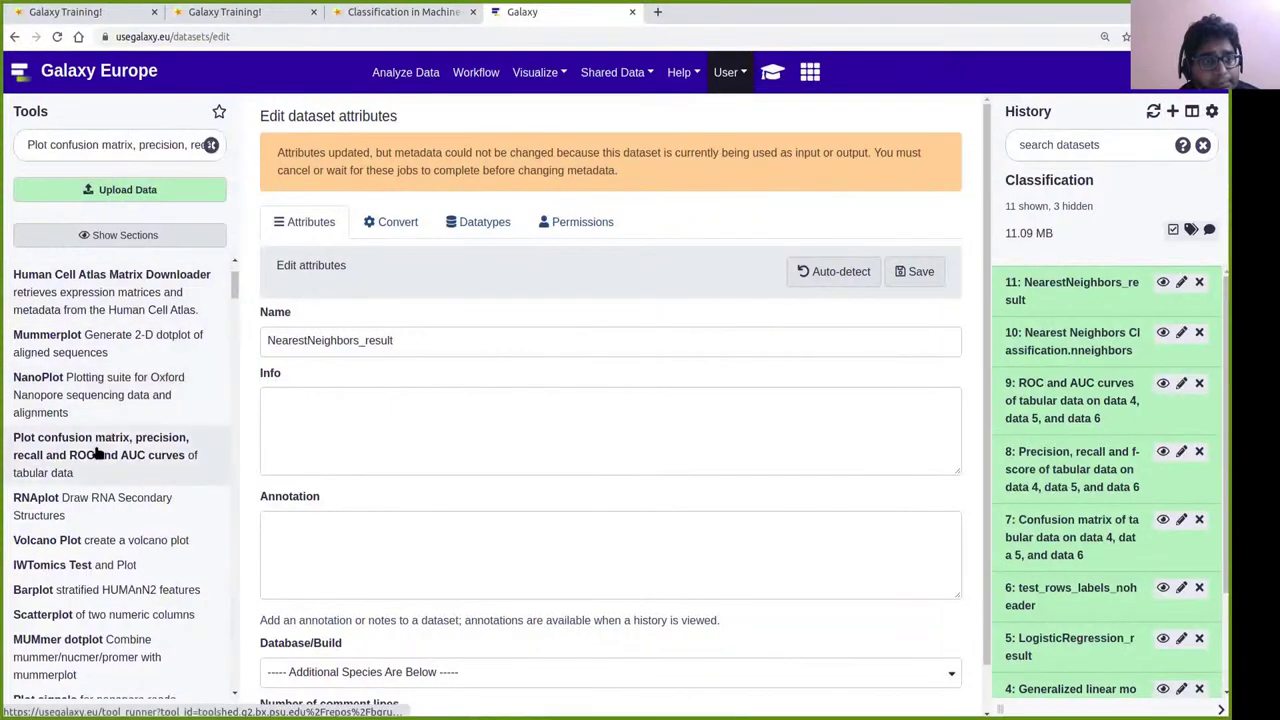
click(97, 453)
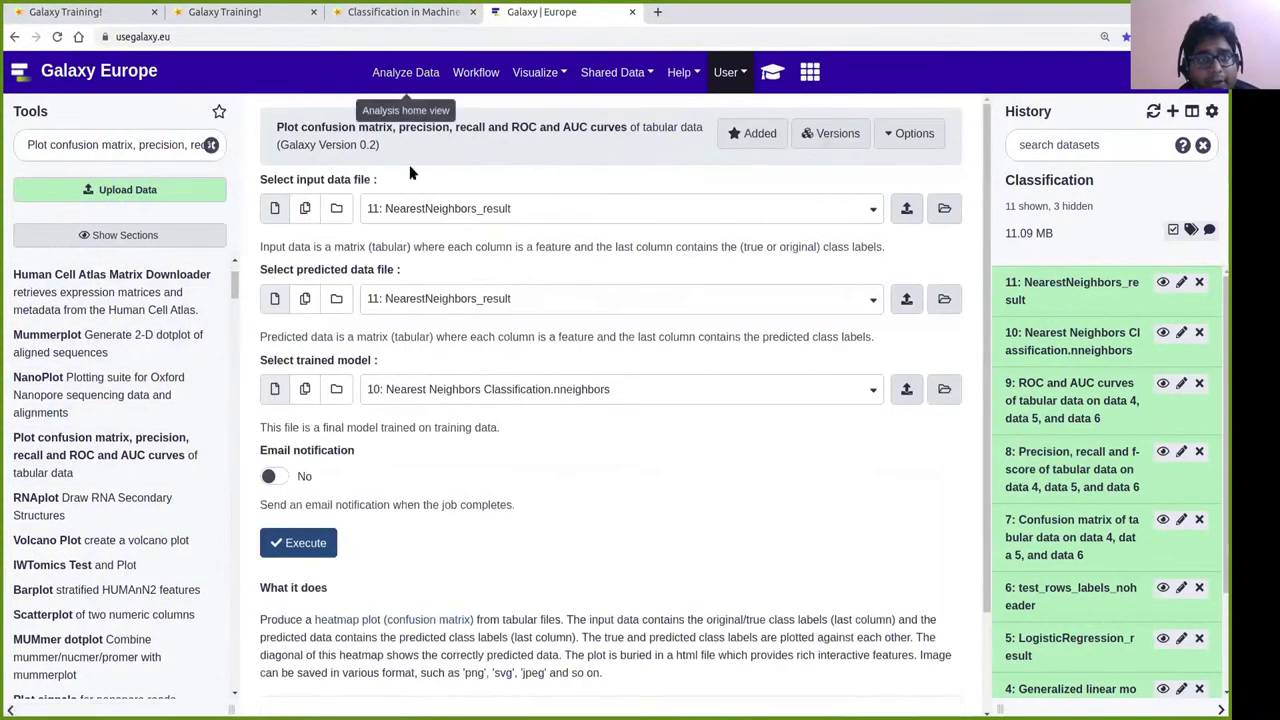
Set the input data file to test_rows_labels.csv and run the plotting tool with NearestNeighbors_result as predicted data and the Nearest Neighbors Classification model.
click(383, 14)
click(517, 20)
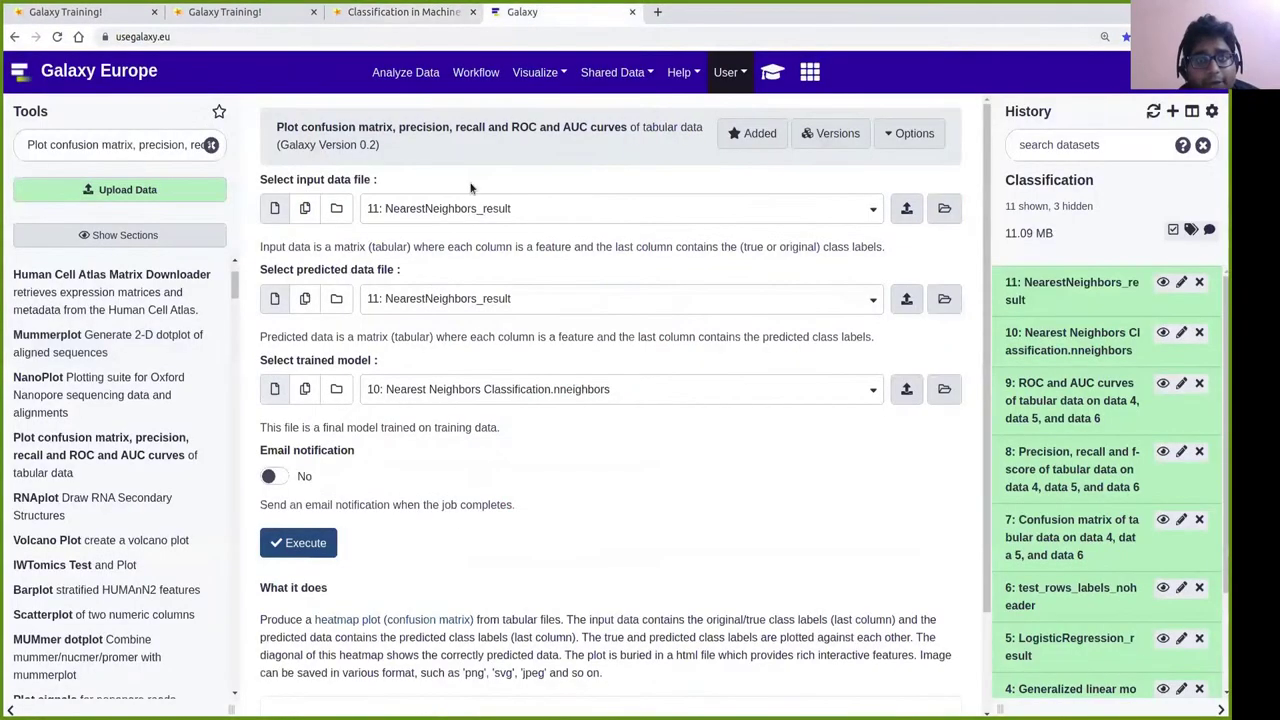
click(469, 212)
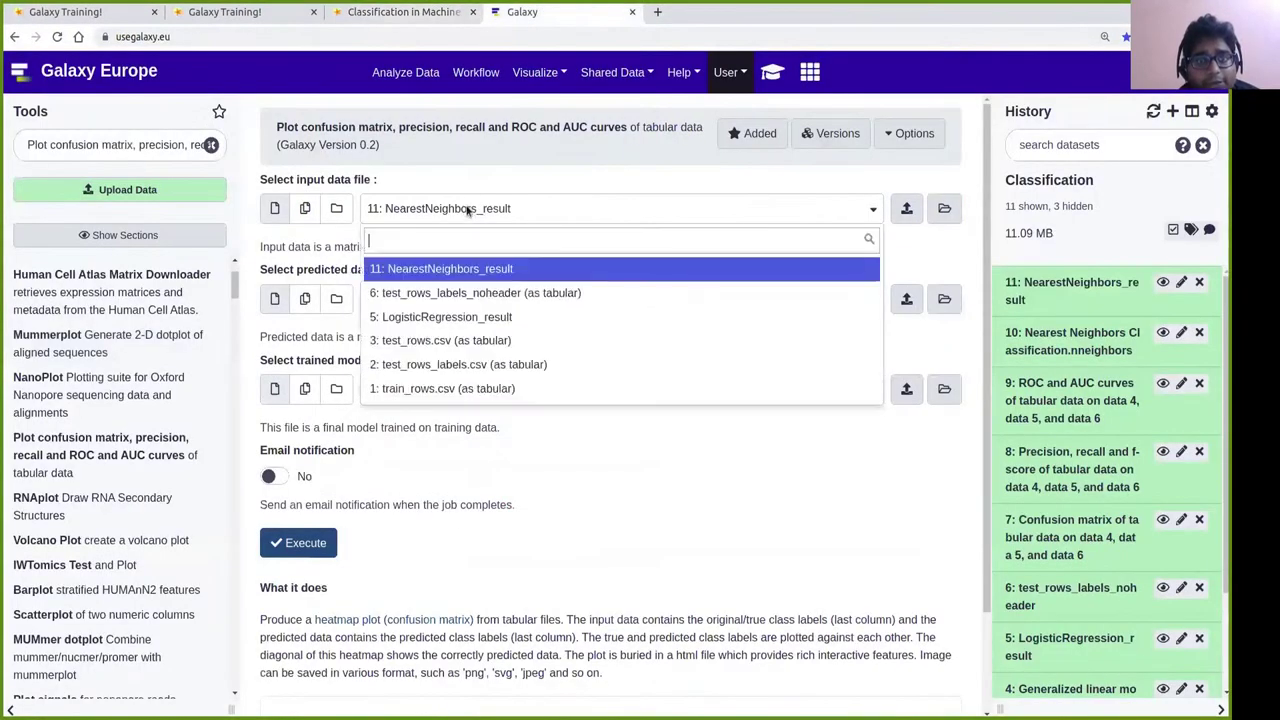
click(468, 366)
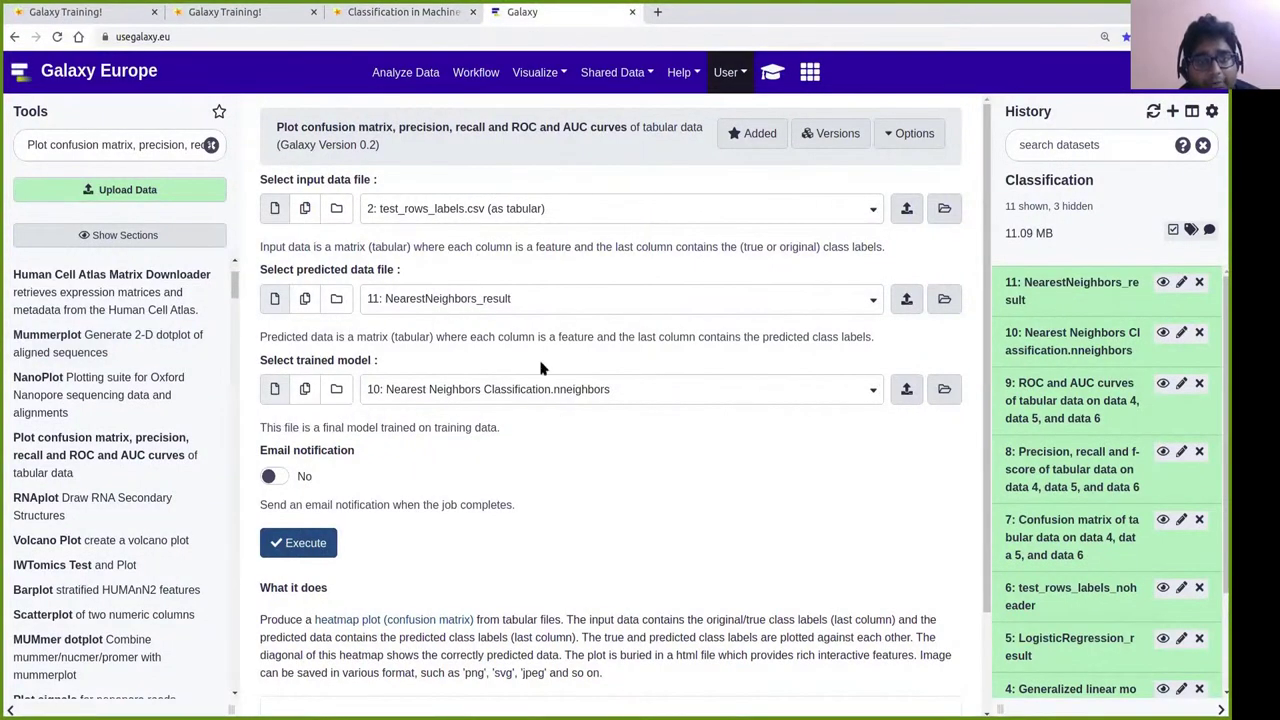
scroll(641, 441, down, 1)
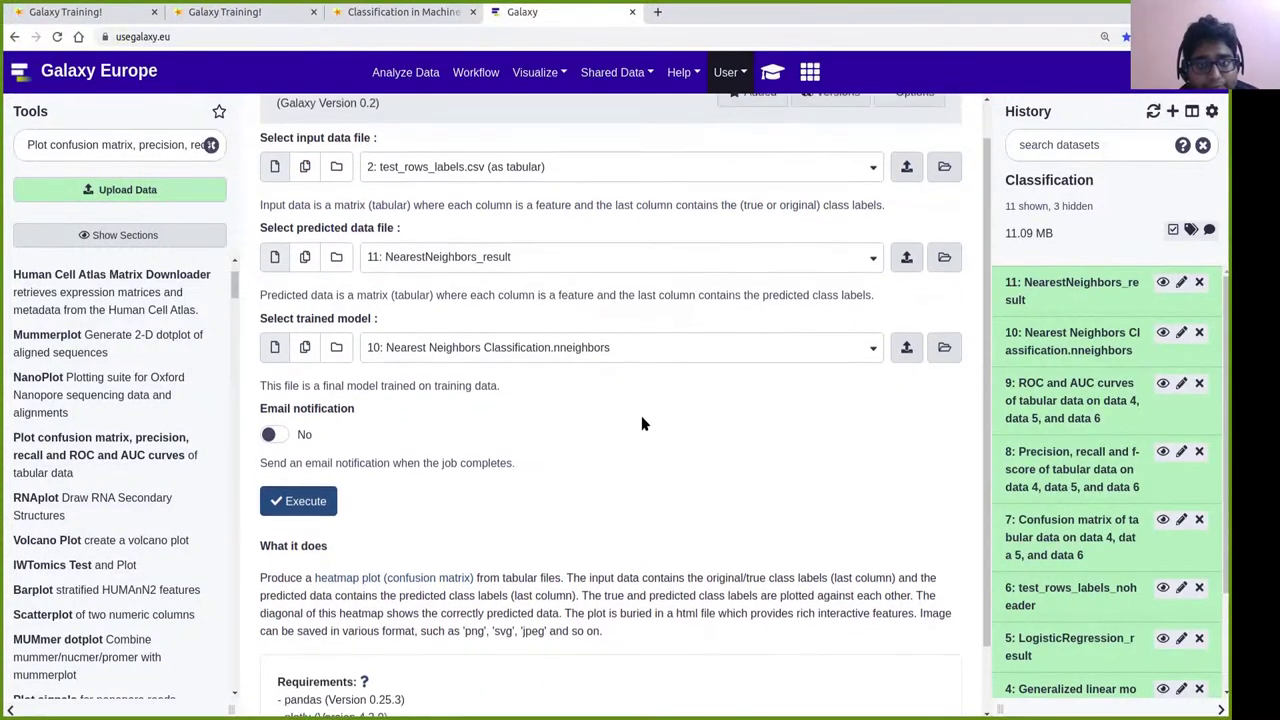
click(320, 505)
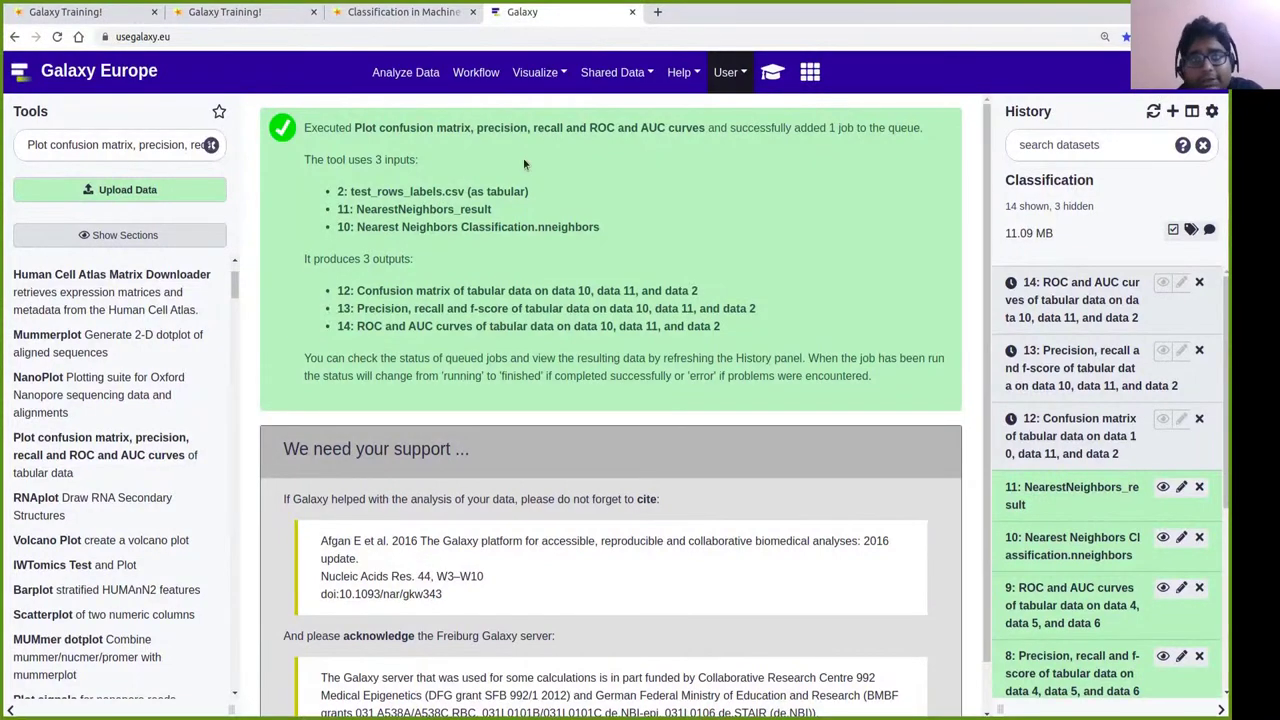
Return to the tutorial and examine the example confusion matrix for the k-nearest neighbor classifier.
click(420, 13)
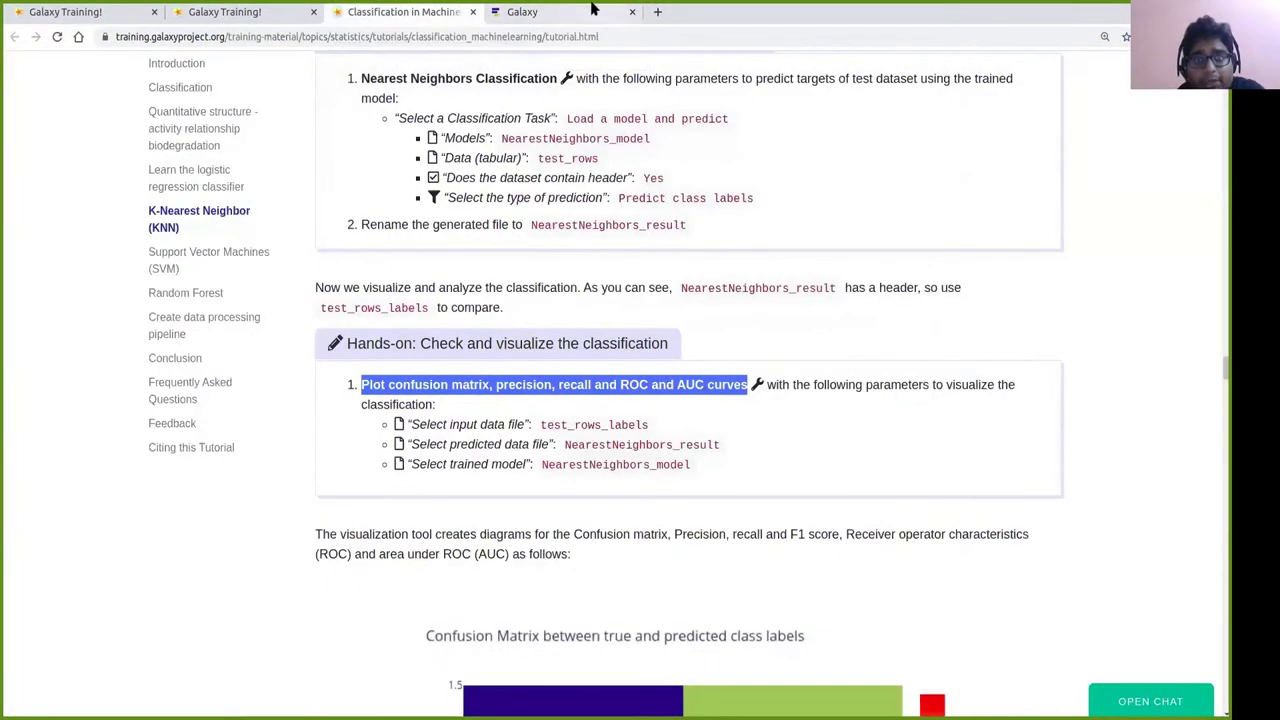
click(592, 10)
click(420, 14)
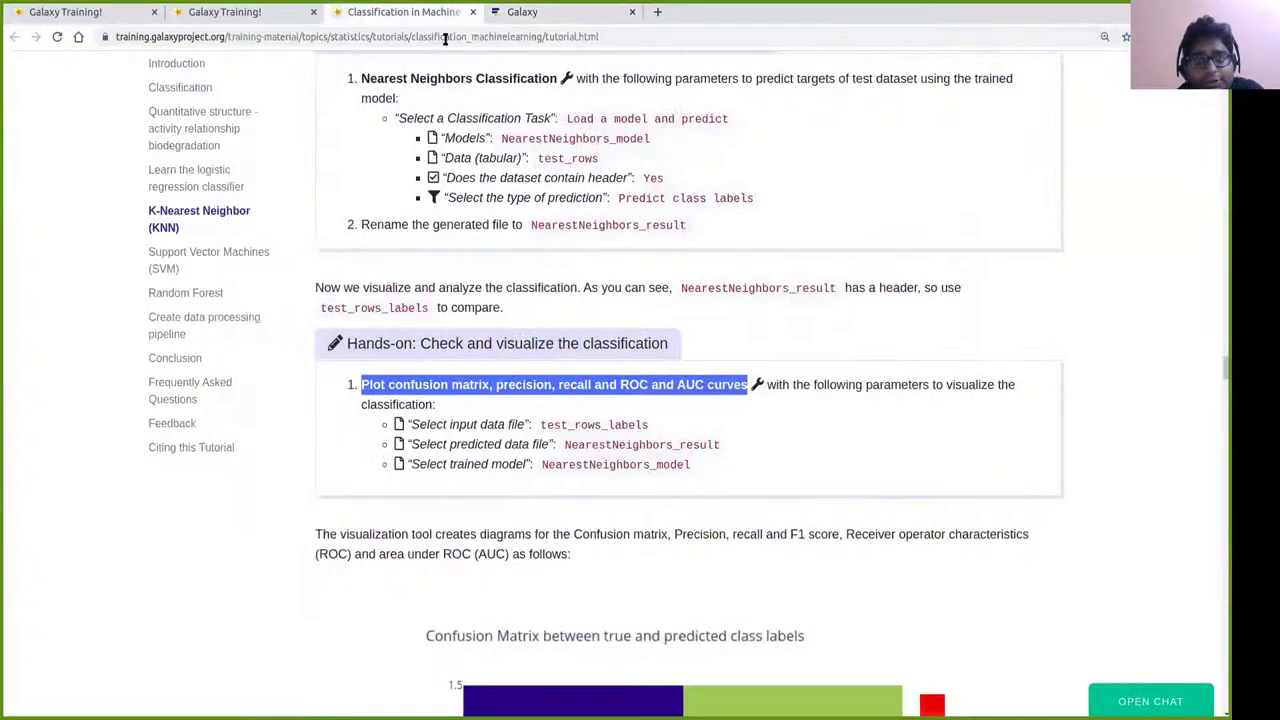
scroll(967, 350, down, 3)
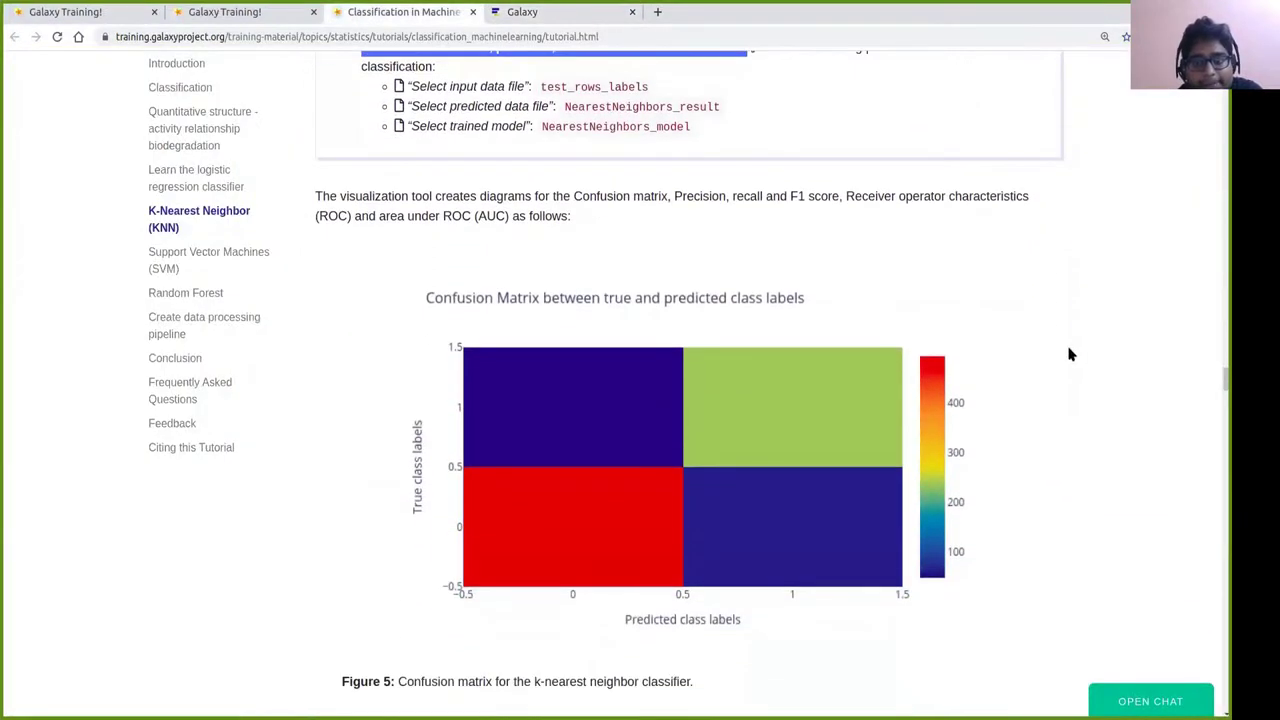
Examine the tutorial's example confusion matrix, precision/recall/F-score plot and ROC curve for the k-nearest neighbor classifier.
scroll(1070, 353, down, 1)
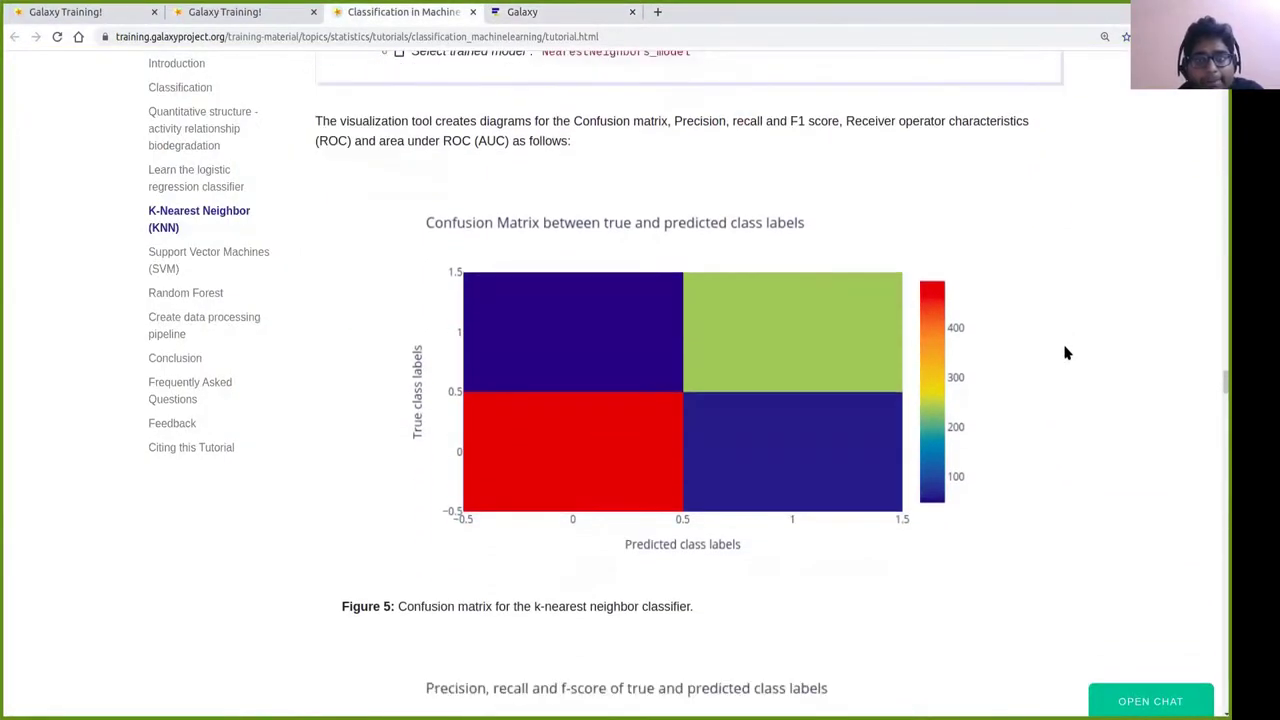
scroll(1066, 352, down, 2)
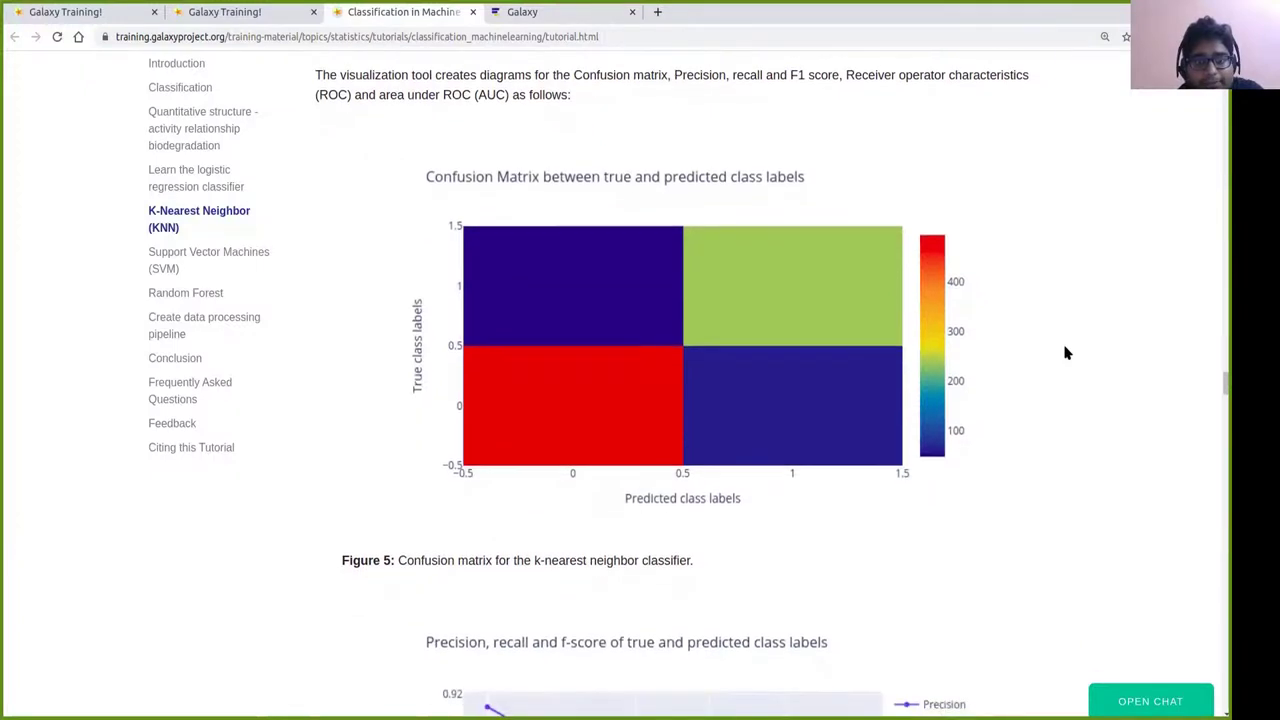
scroll(1066, 352, down, 1)
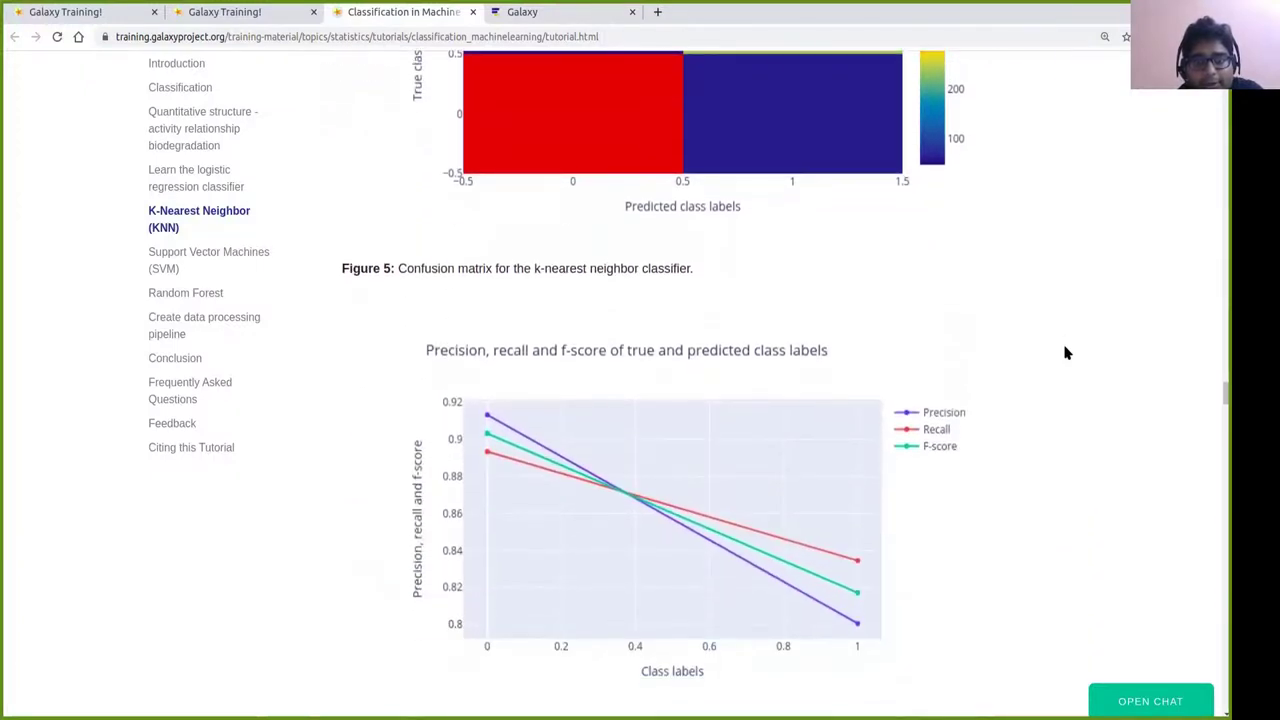
scroll(1066, 352, up, 3)
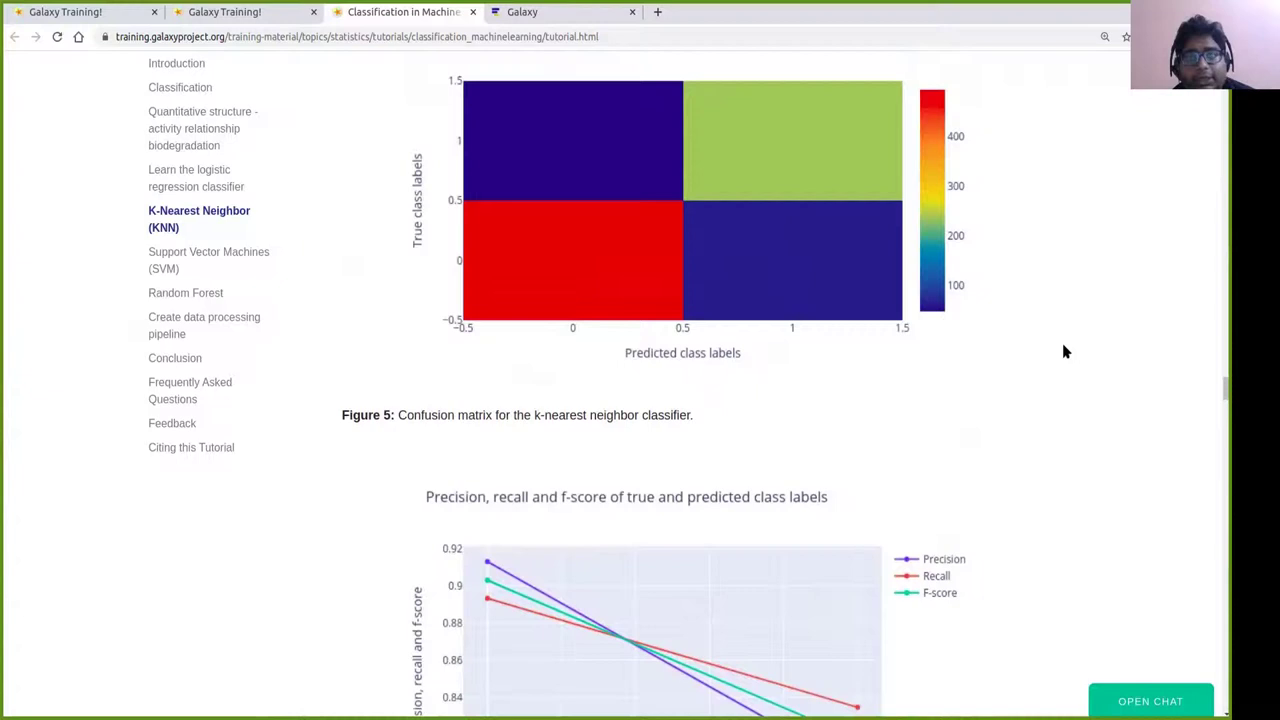
scroll(1060, 344, down, 4)
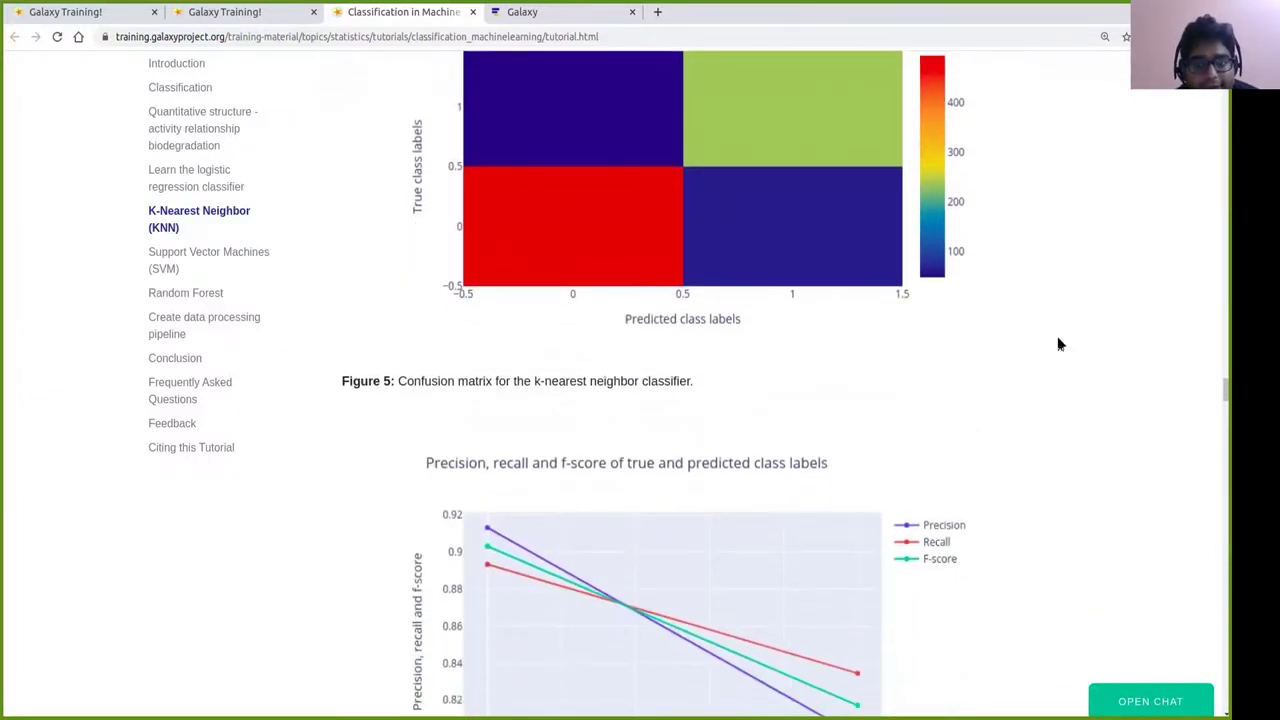
scroll(1060, 344, down, 1)
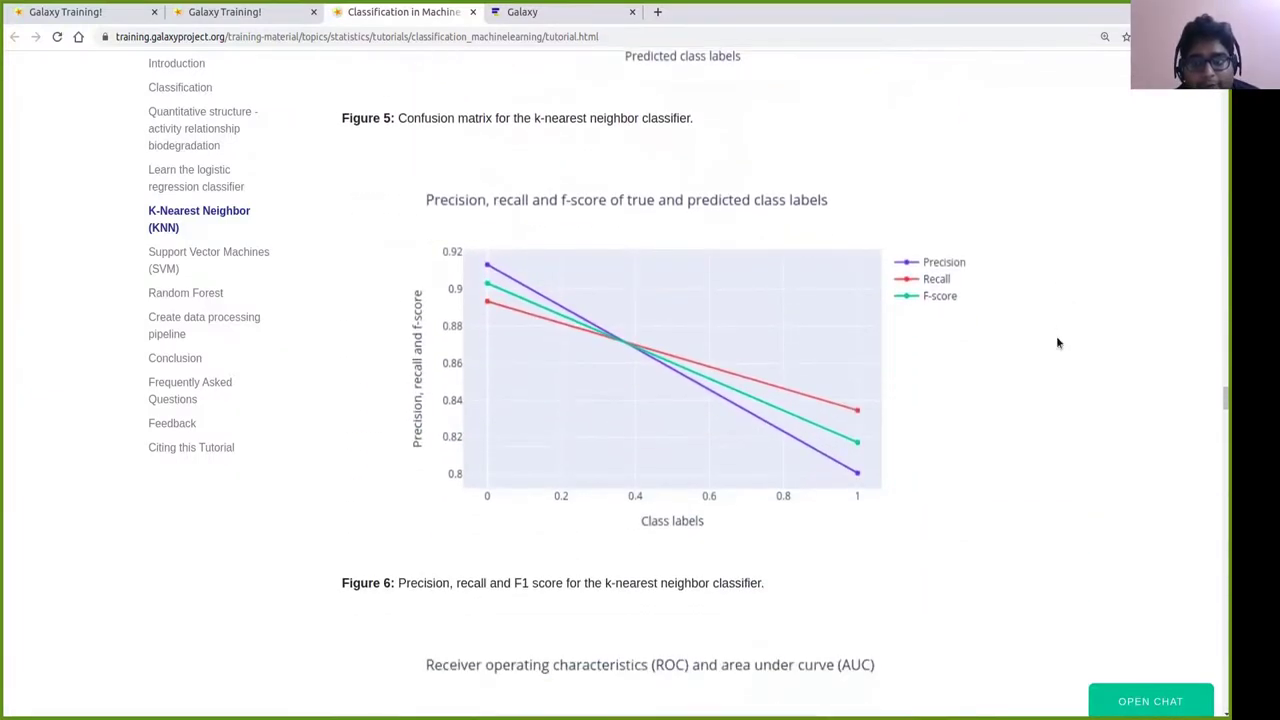
scroll(1058, 342, down, 2)
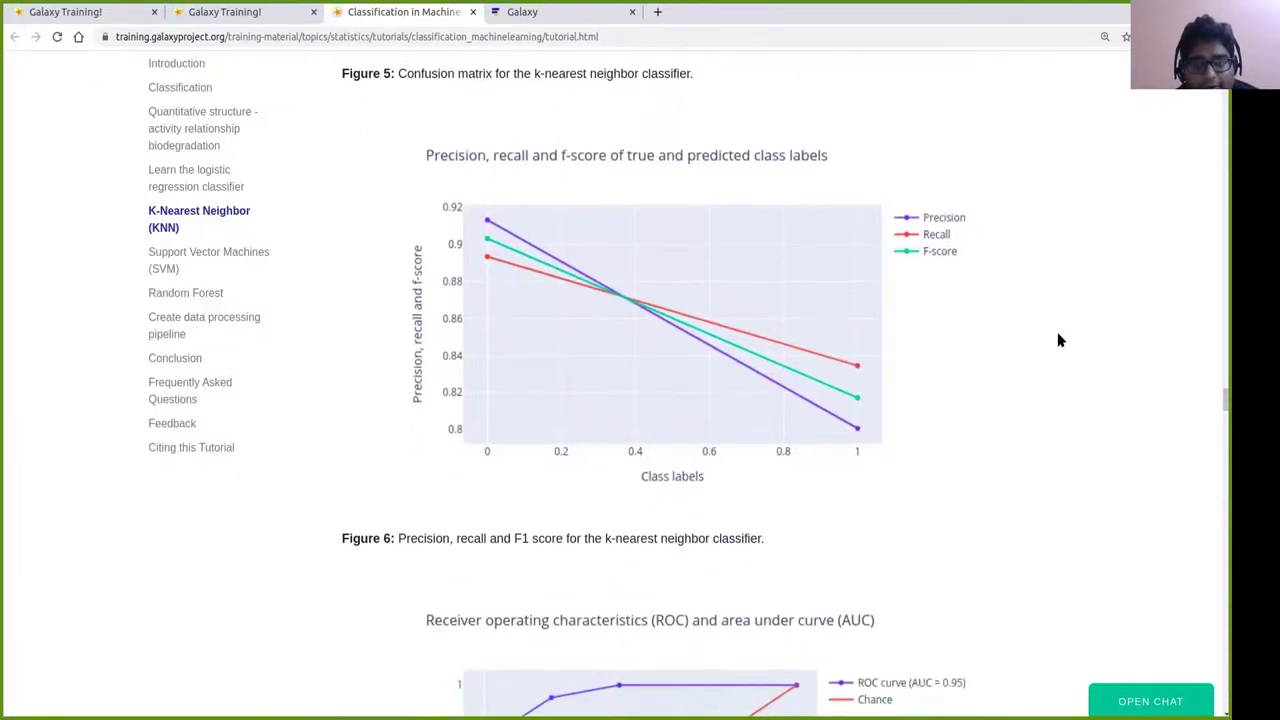
scroll(1060, 341, down, 2)
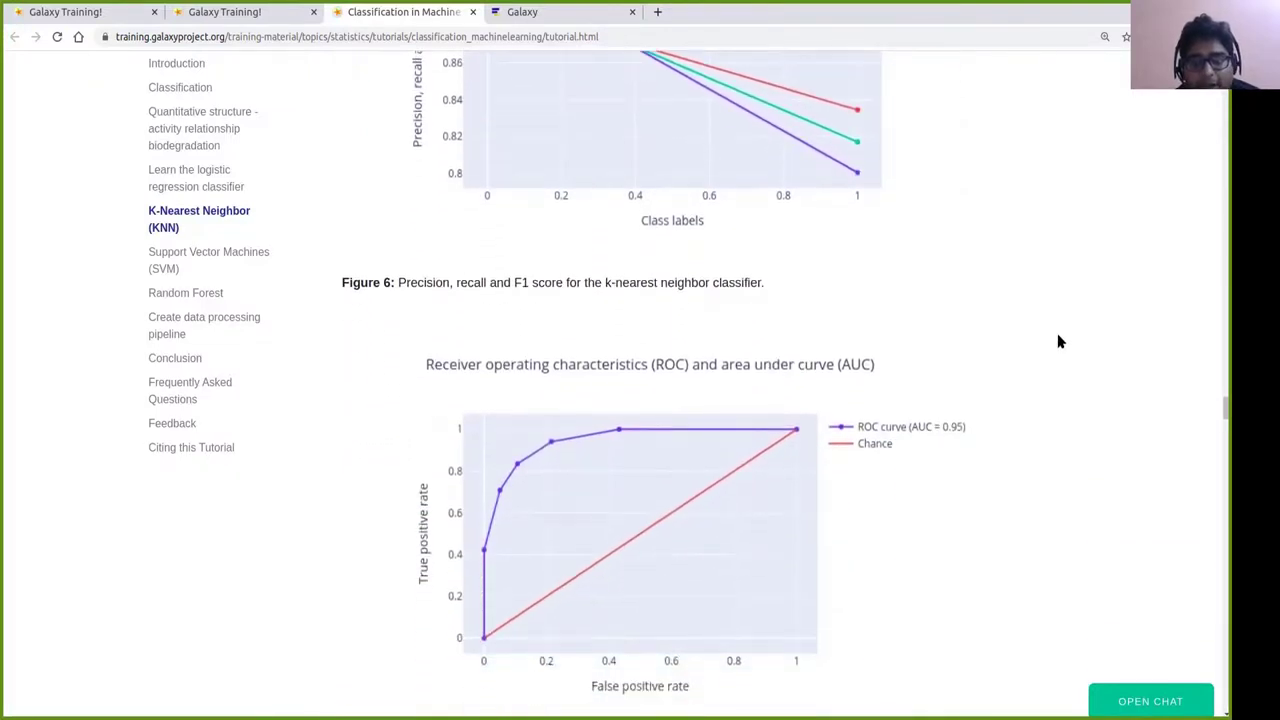
scroll(1060, 342, down, 1)
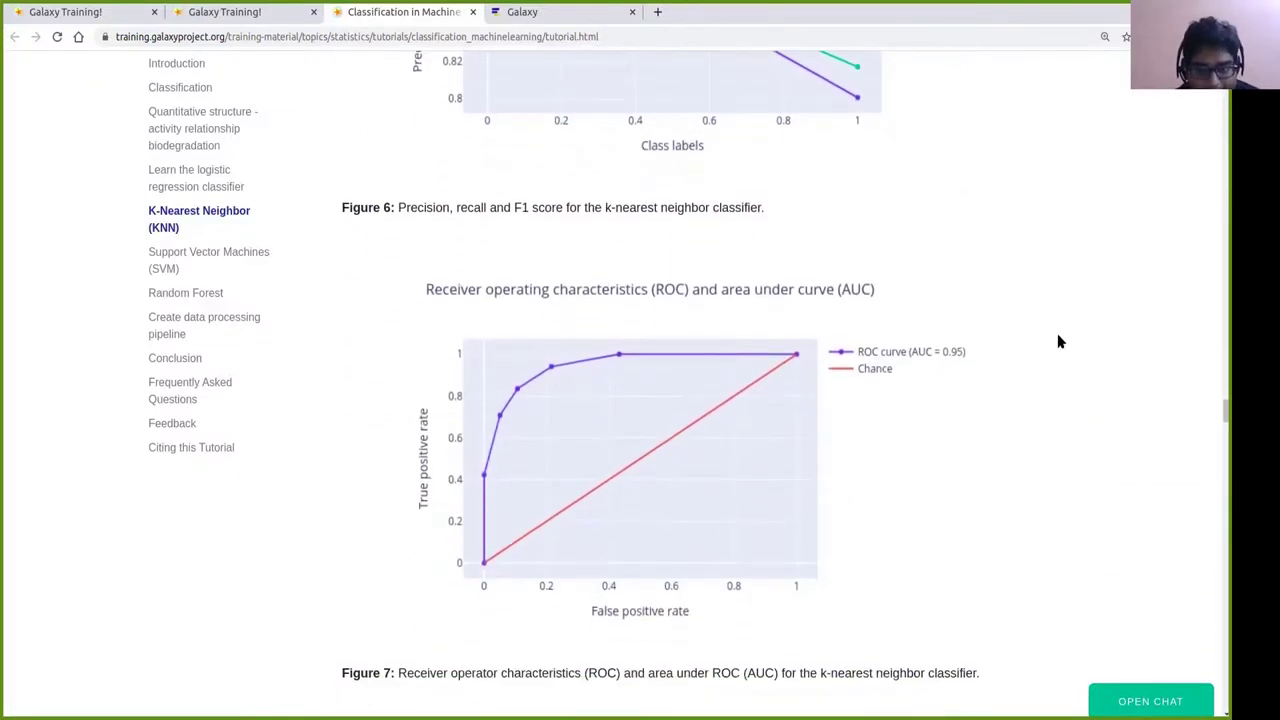
Switch to Galaxy Europe and refresh the Classification history to check the queued plotting jobs.
click(558, 14)
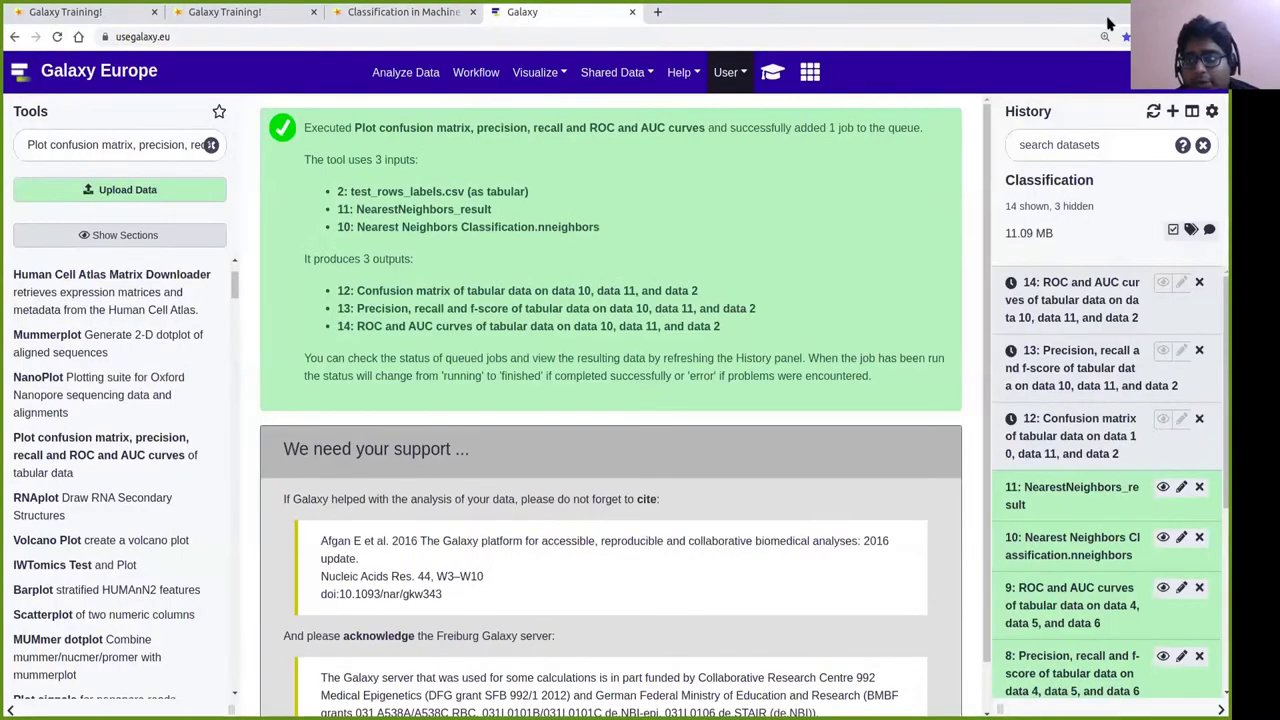
click(1153, 111)
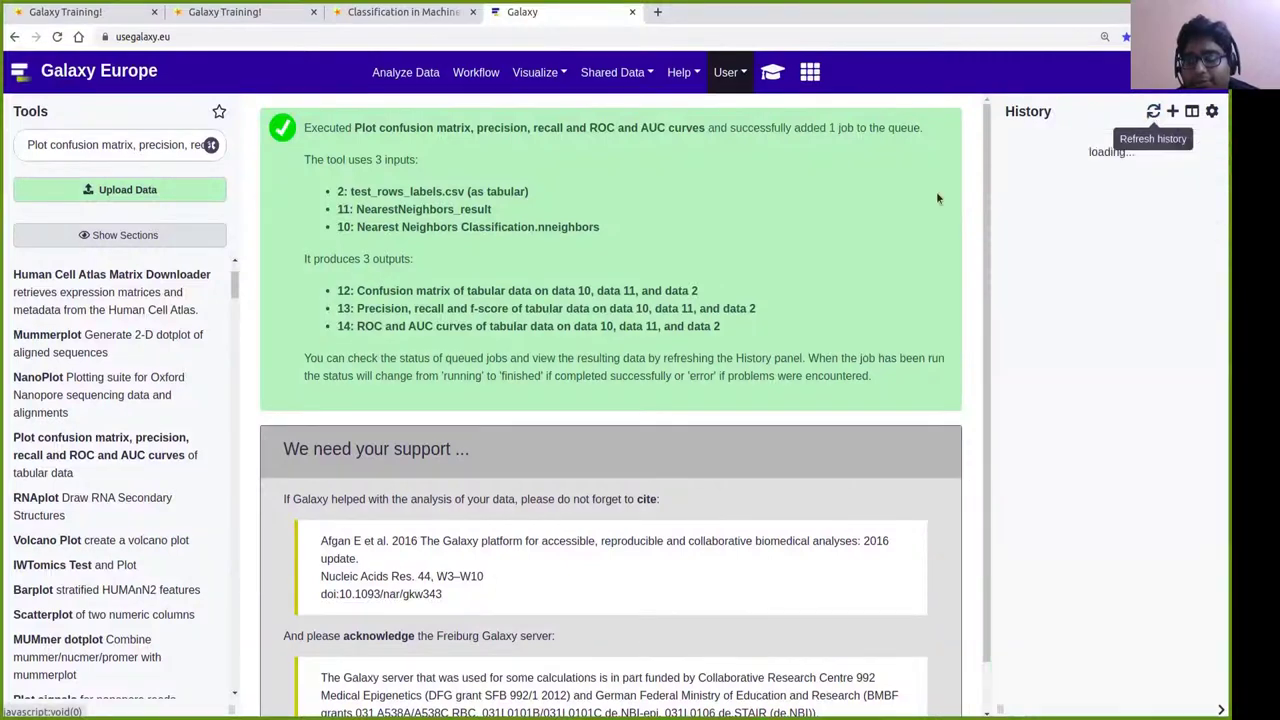
Return to the classification tutorial and review the k-nearest neighbor section back to the algorithm's advantages and disadvantages.
click(349, 10)
scroll(926, 415, down, 2)
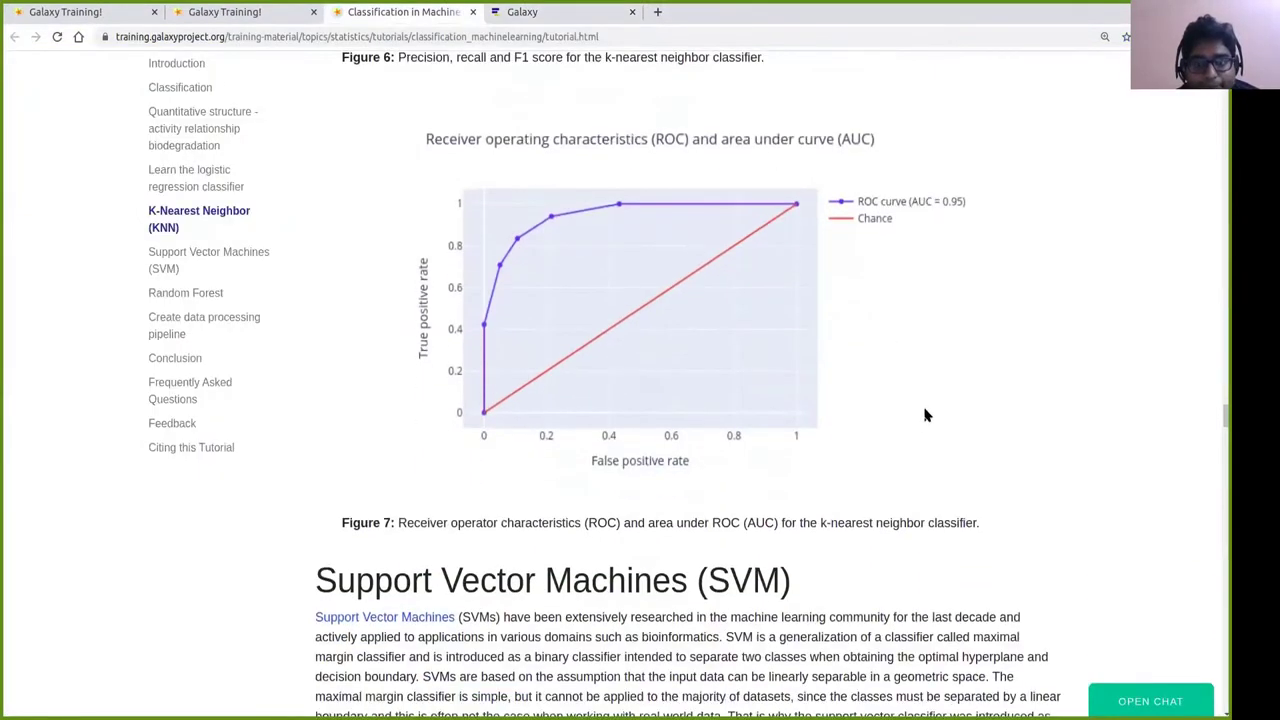
scroll(926, 415, up, 10)
scroll(890, 383, up, 15)
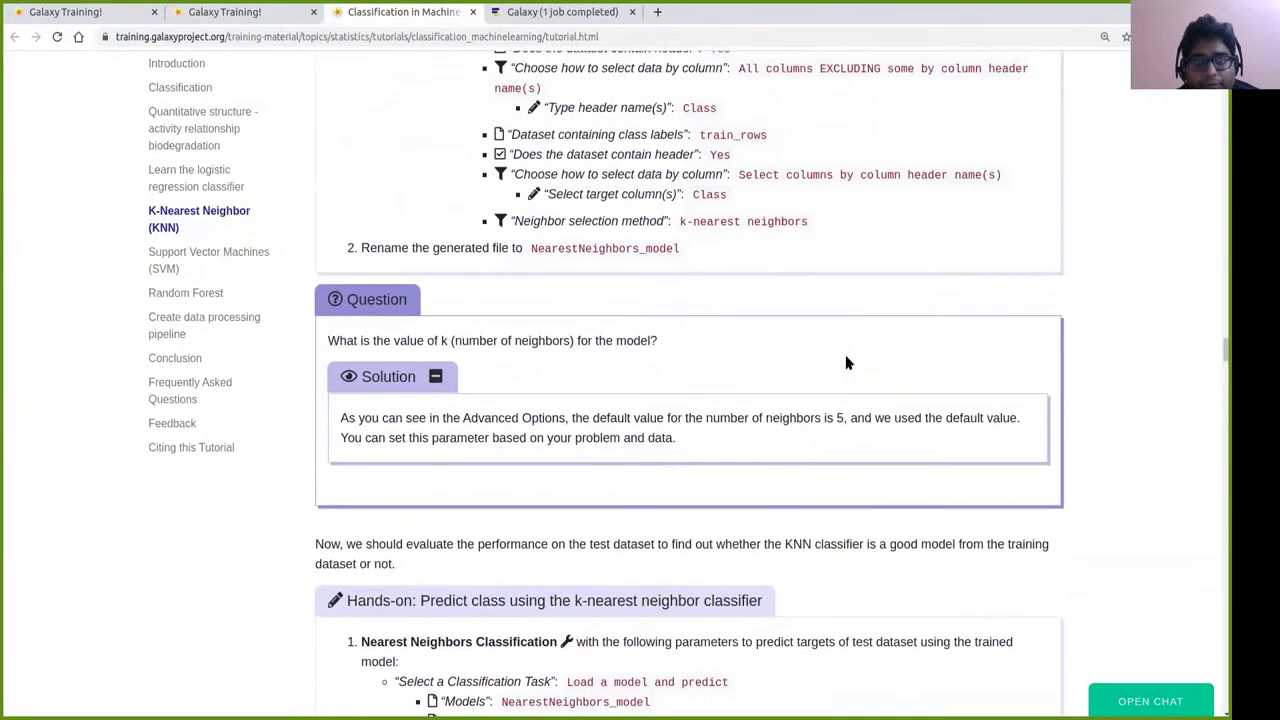
scroll(845, 362, up, 7)
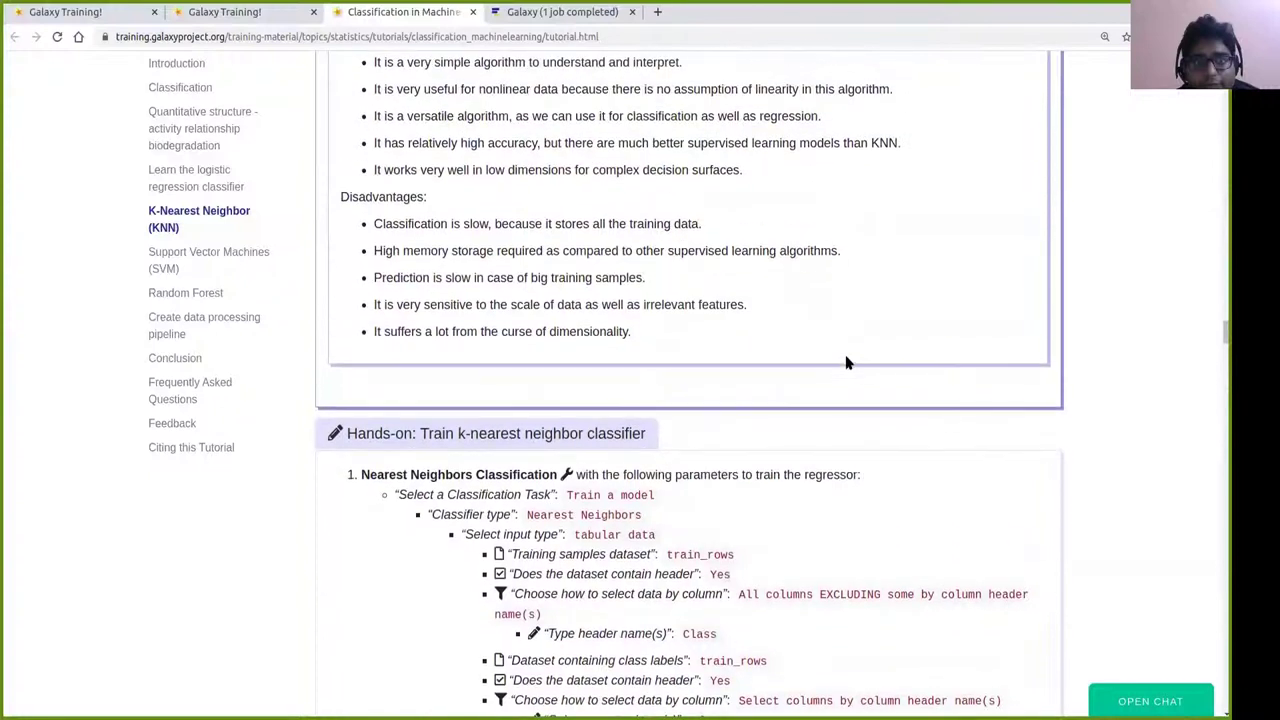
scroll(846, 355, up, 1)
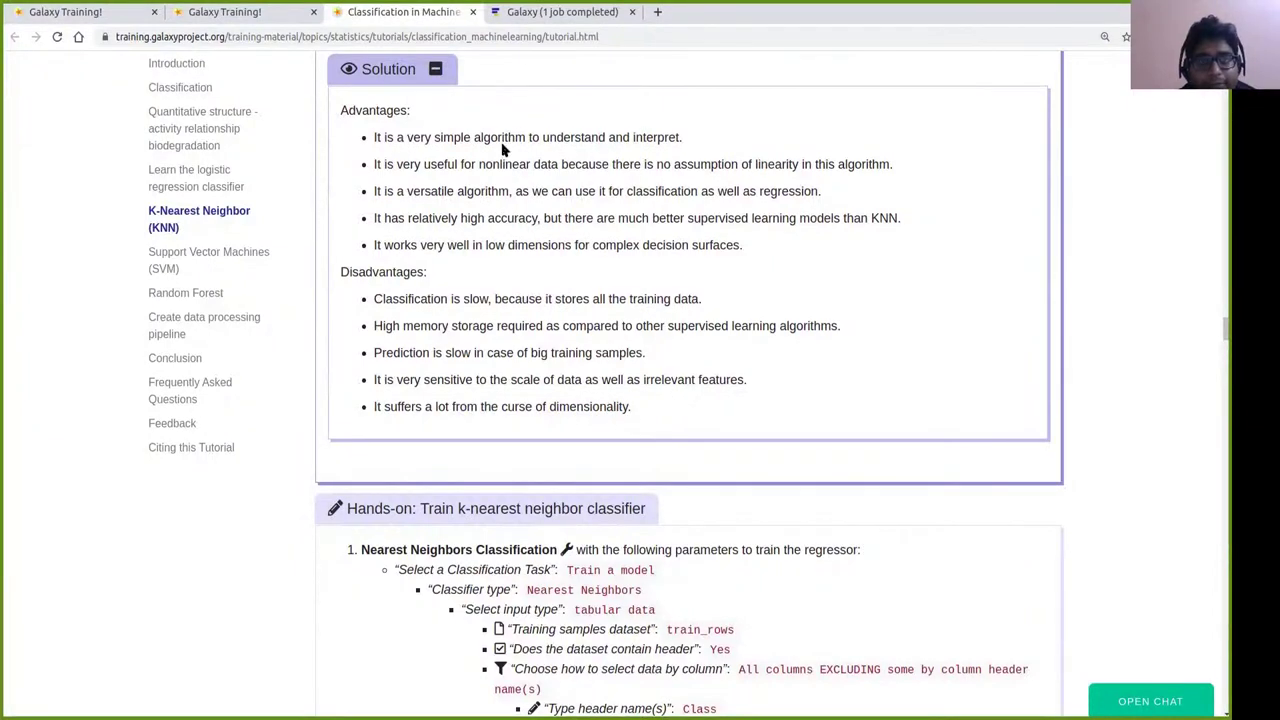
Switch to Galaxy, refresh the Classification history and display the confusion matrix from dataset 12.
click(542, 14)
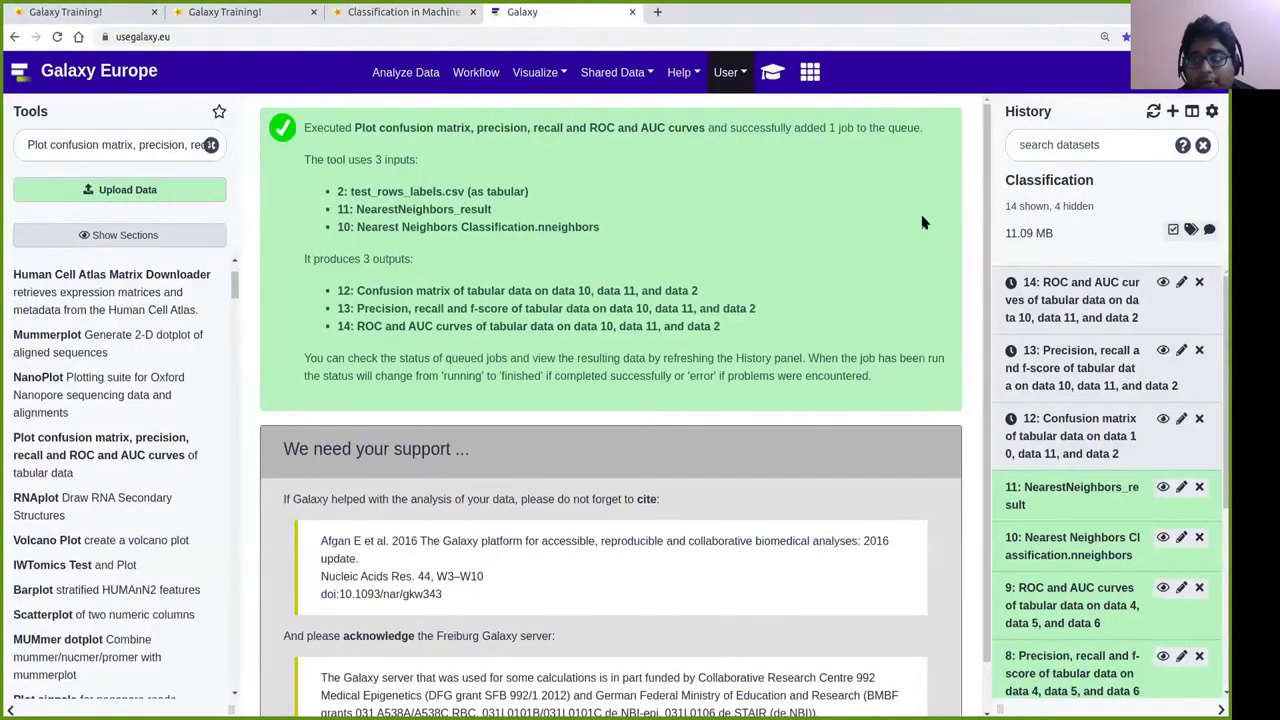
click(1153, 111)
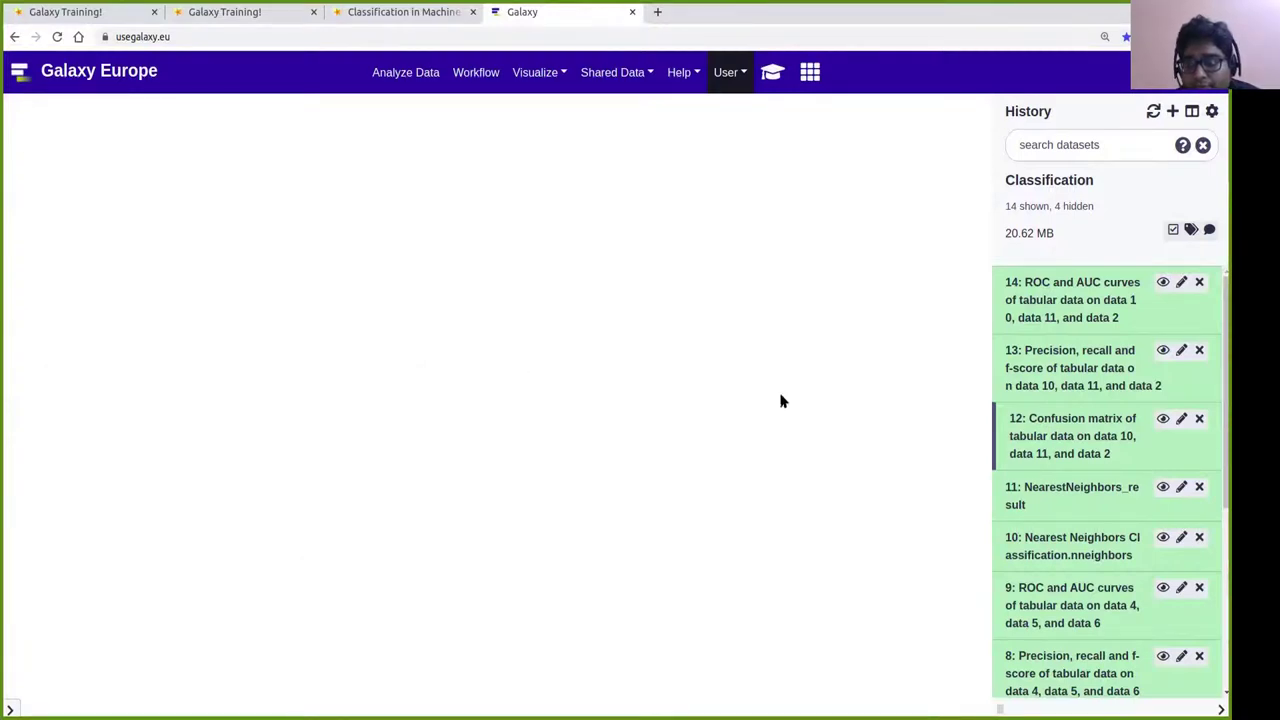
click(1162, 420)
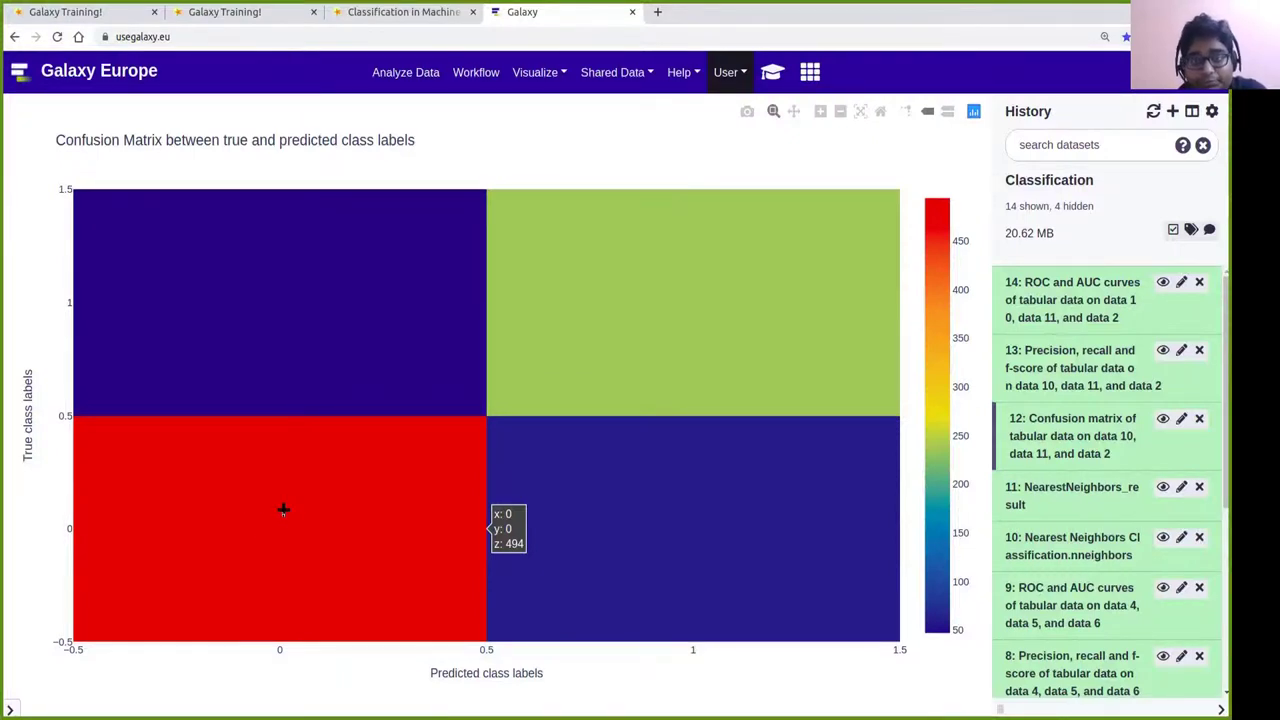
Inspect the precision, recall and f-score plot in dataset 13 at both class labels, and display the ROC and AUC curves in dataset 14.
click(1163, 351)
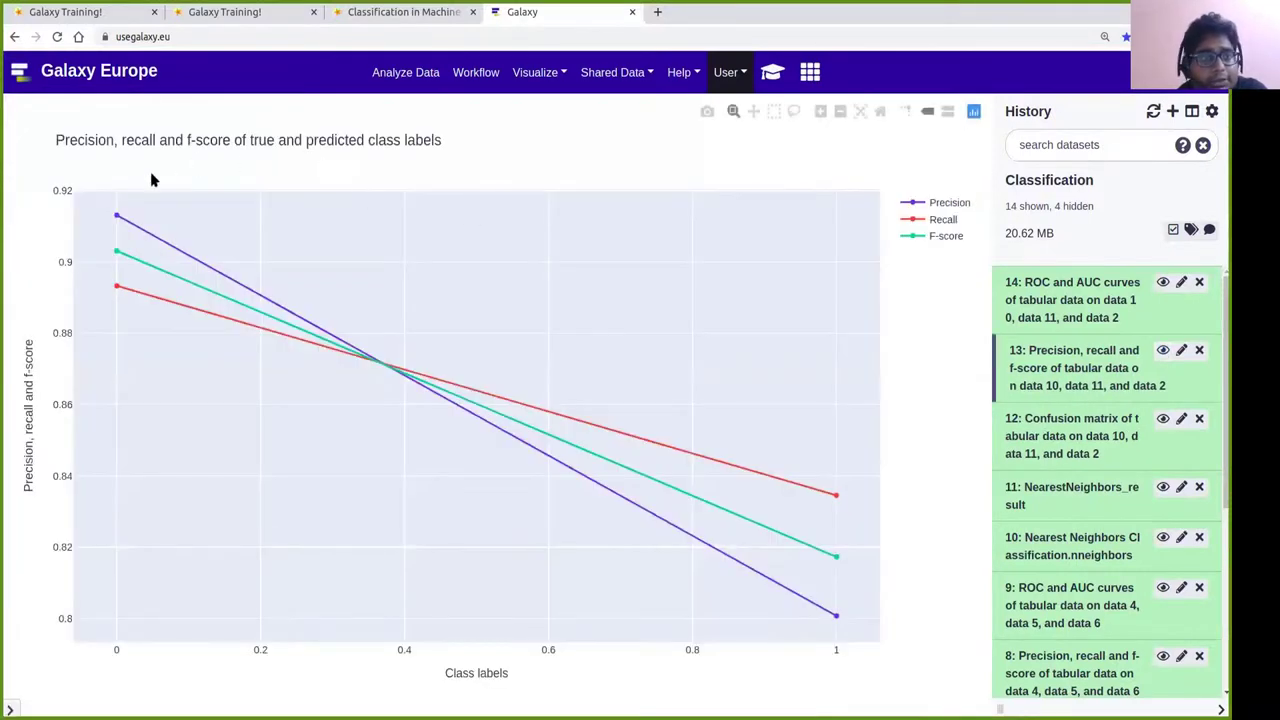
mouse_move(108, 211)
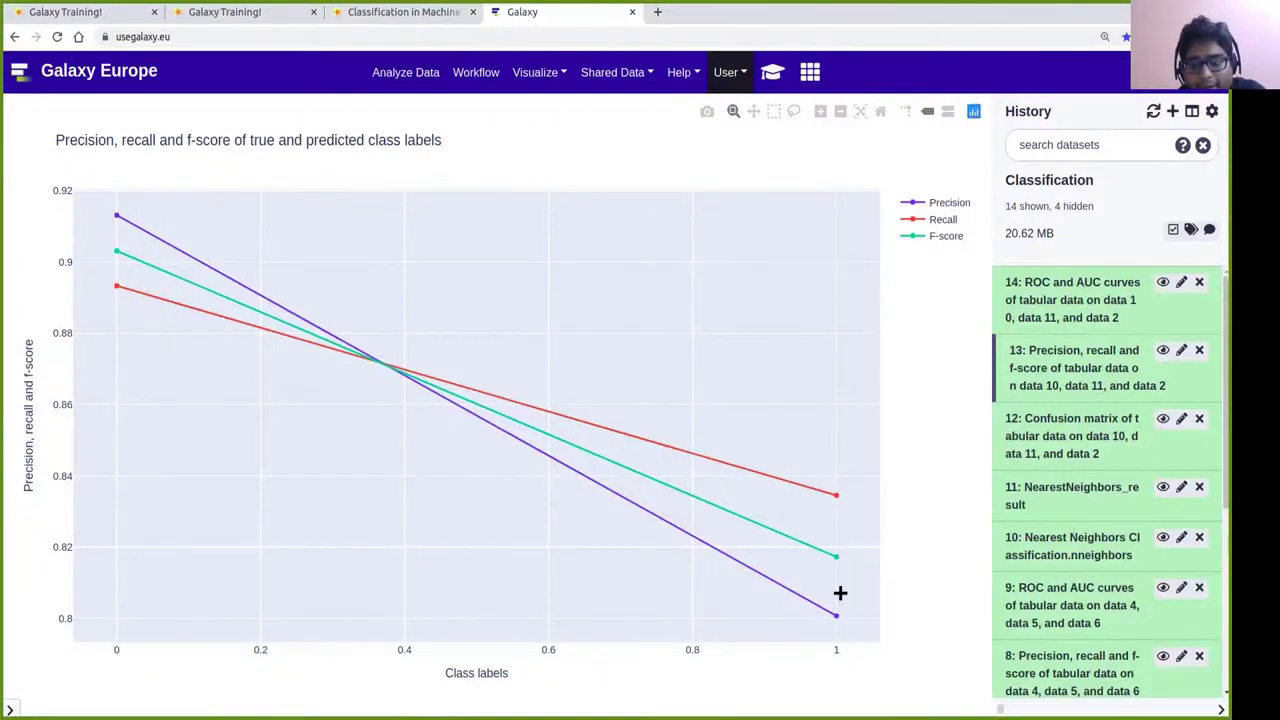
mouse_move(837, 604)
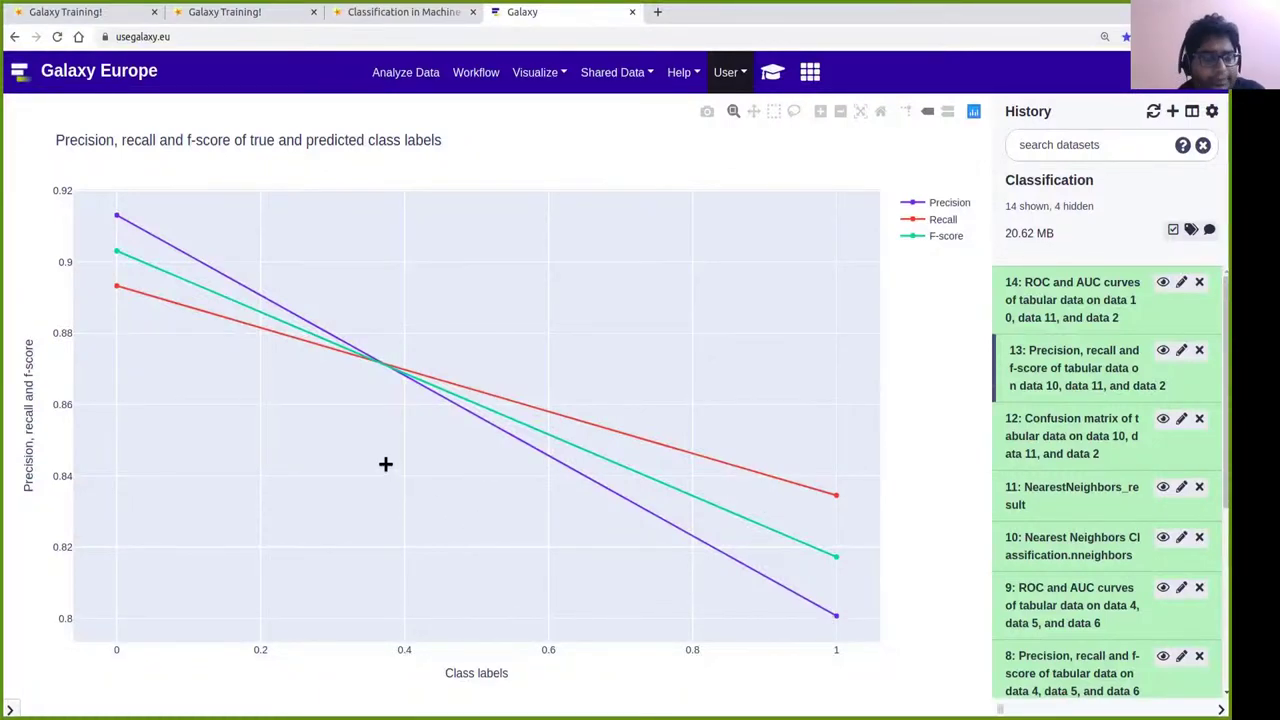
mouse_move(115, 250)
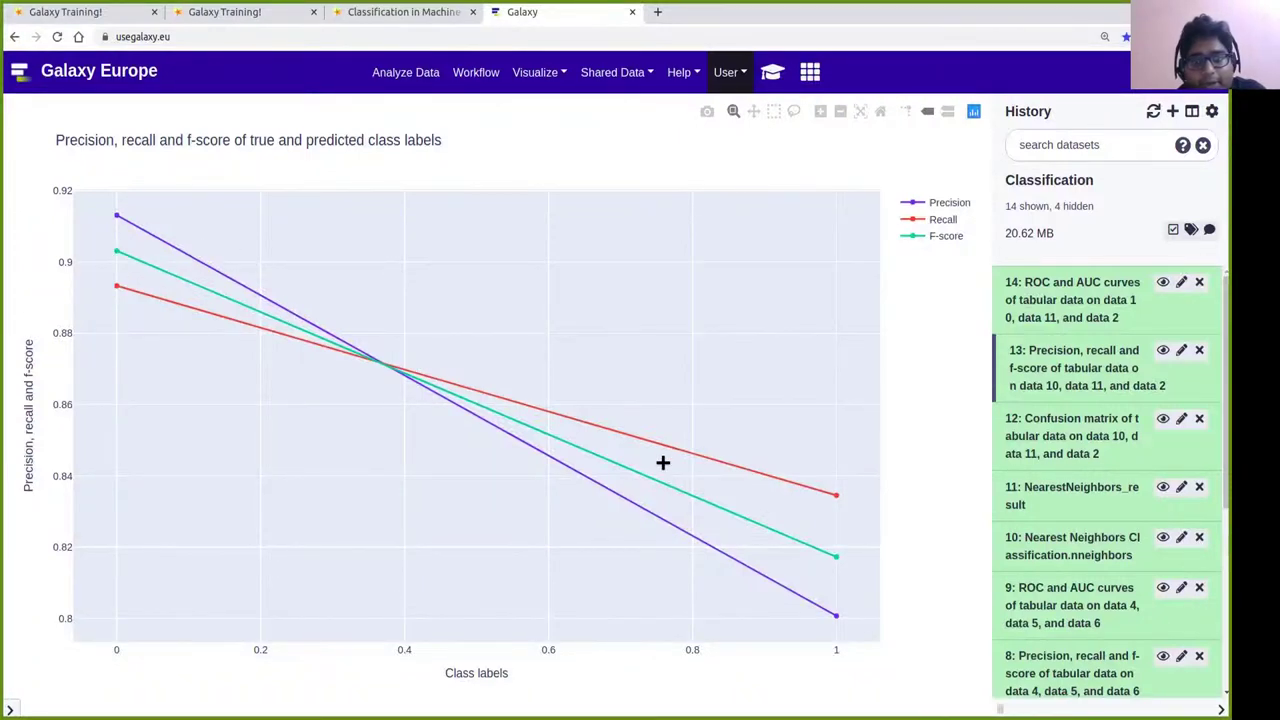
click(1163, 283)
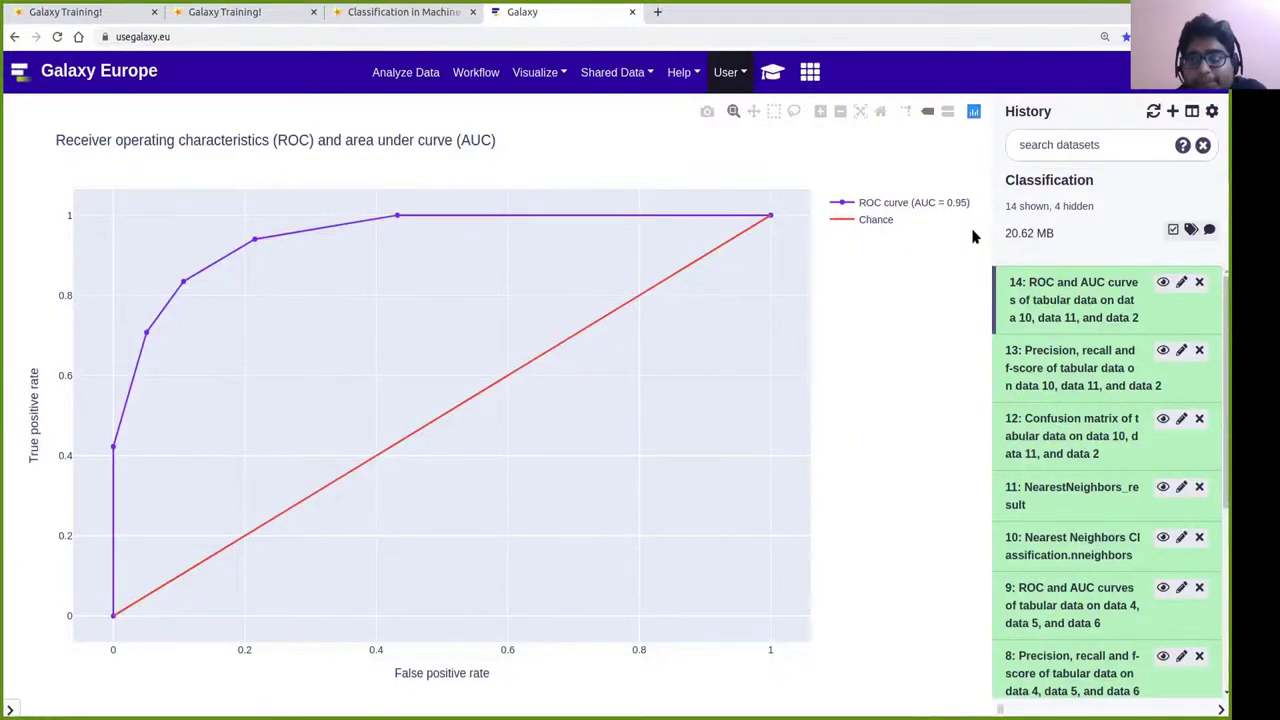
Return to the tutorial and read on to the Support Vector Machines introduction and the parameters of its training hands-on.
click(387, 12)
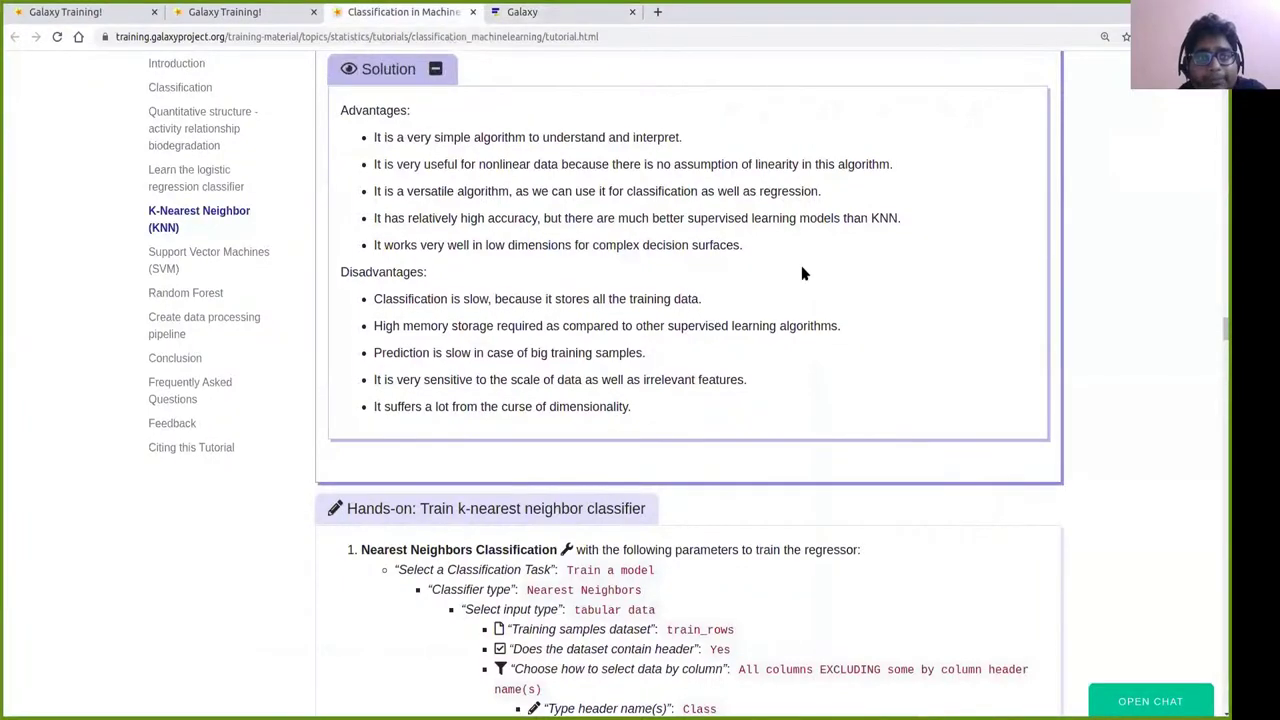
scroll(823, 332, down, 2)
scroll(823, 332, down, 6)
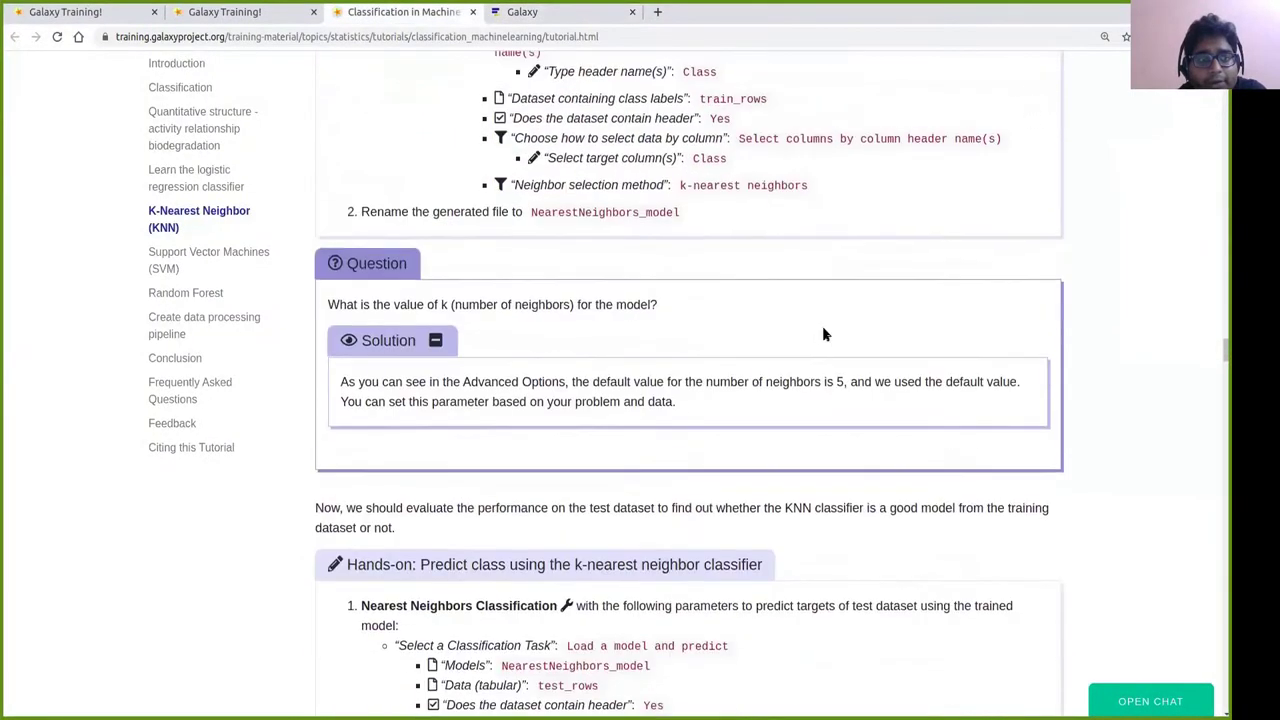
scroll(820, 330, down, 2)
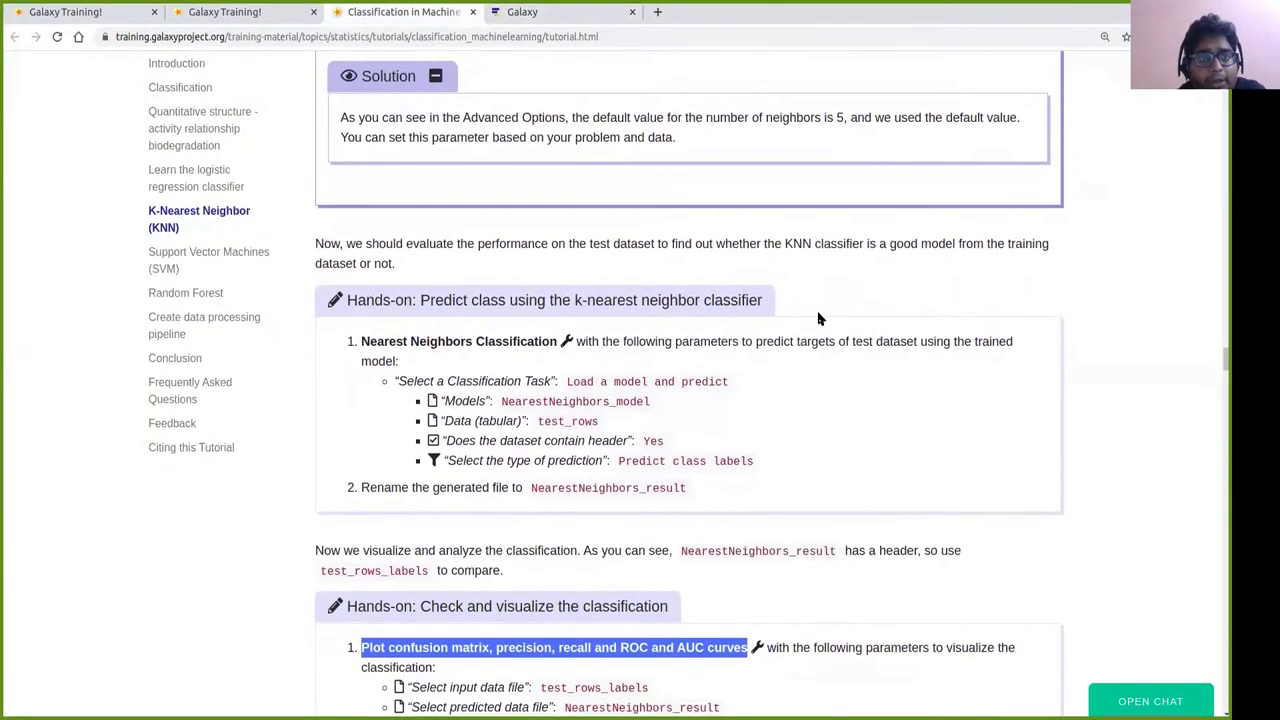
scroll(832, 302, down, 8)
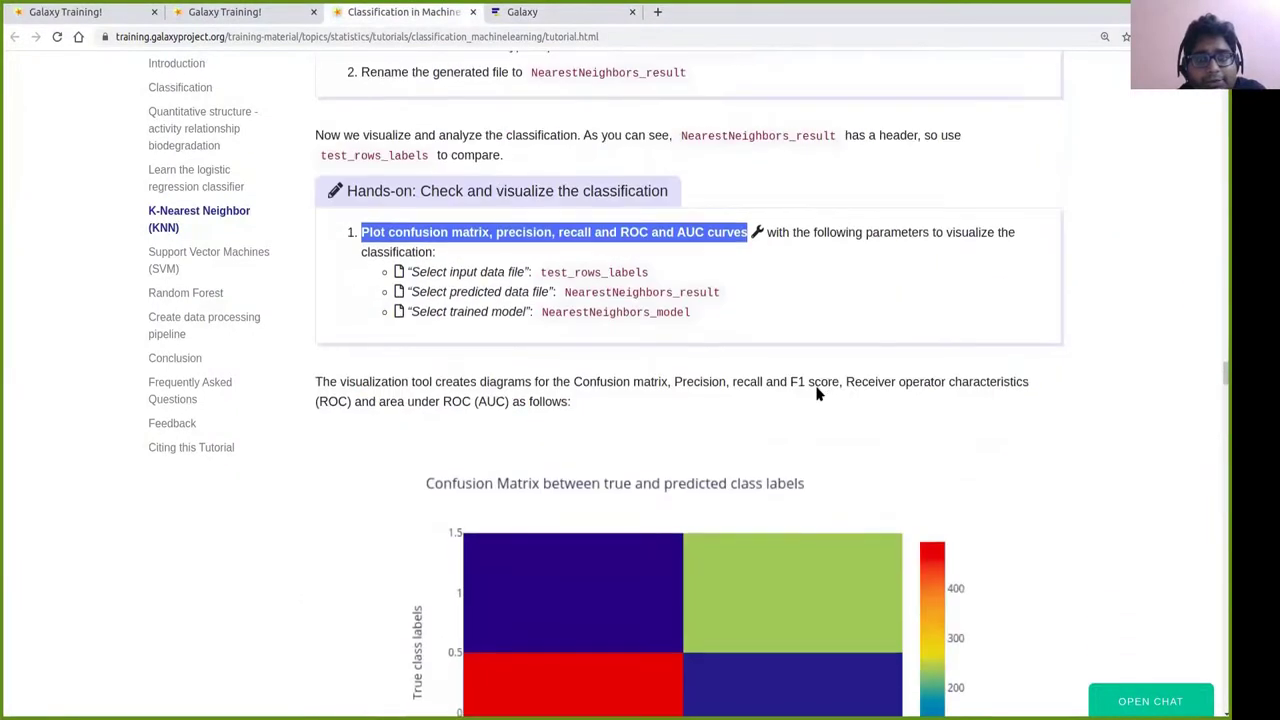
scroll(813, 397, down, 11)
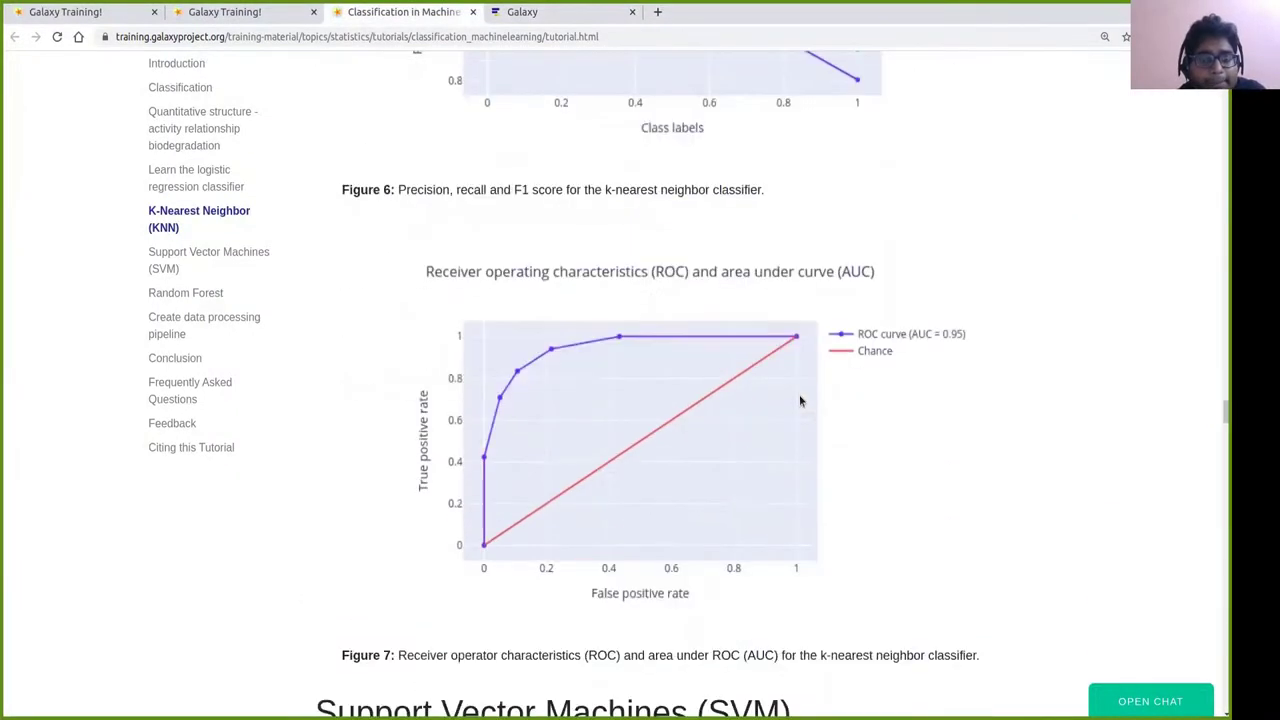
scroll(799, 400, down, 4)
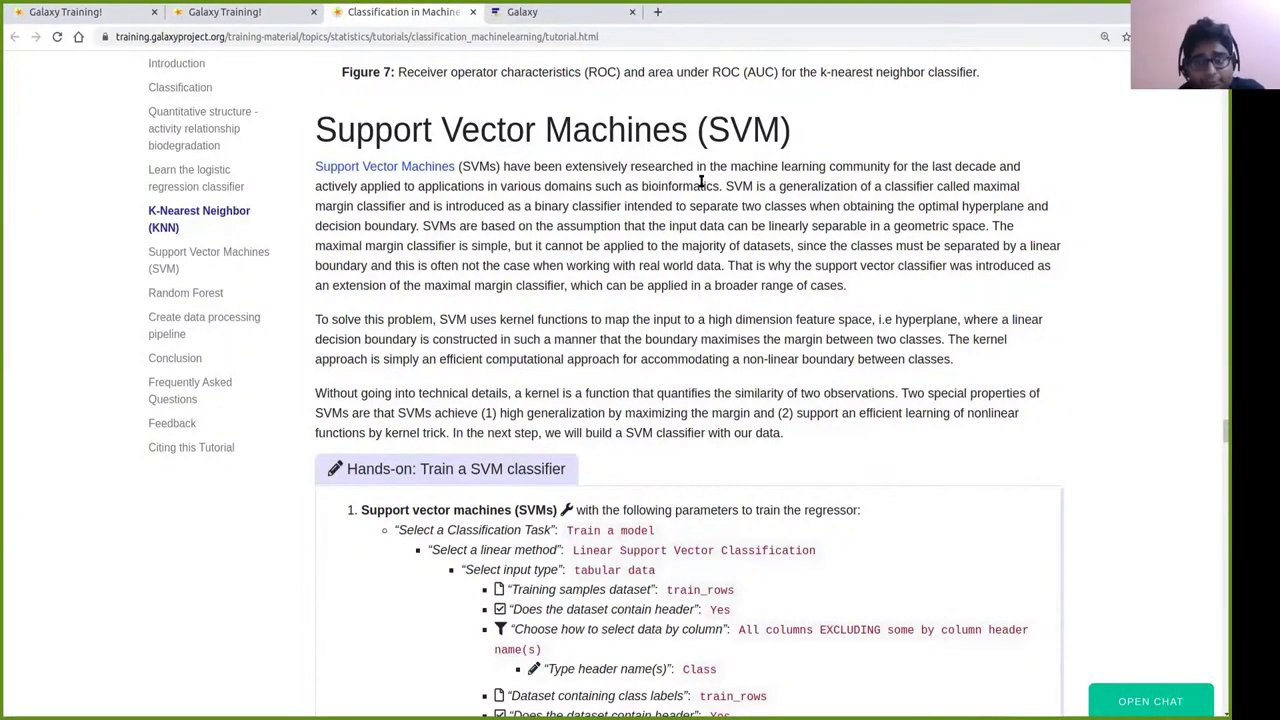
scroll(647, 316, down, 1)
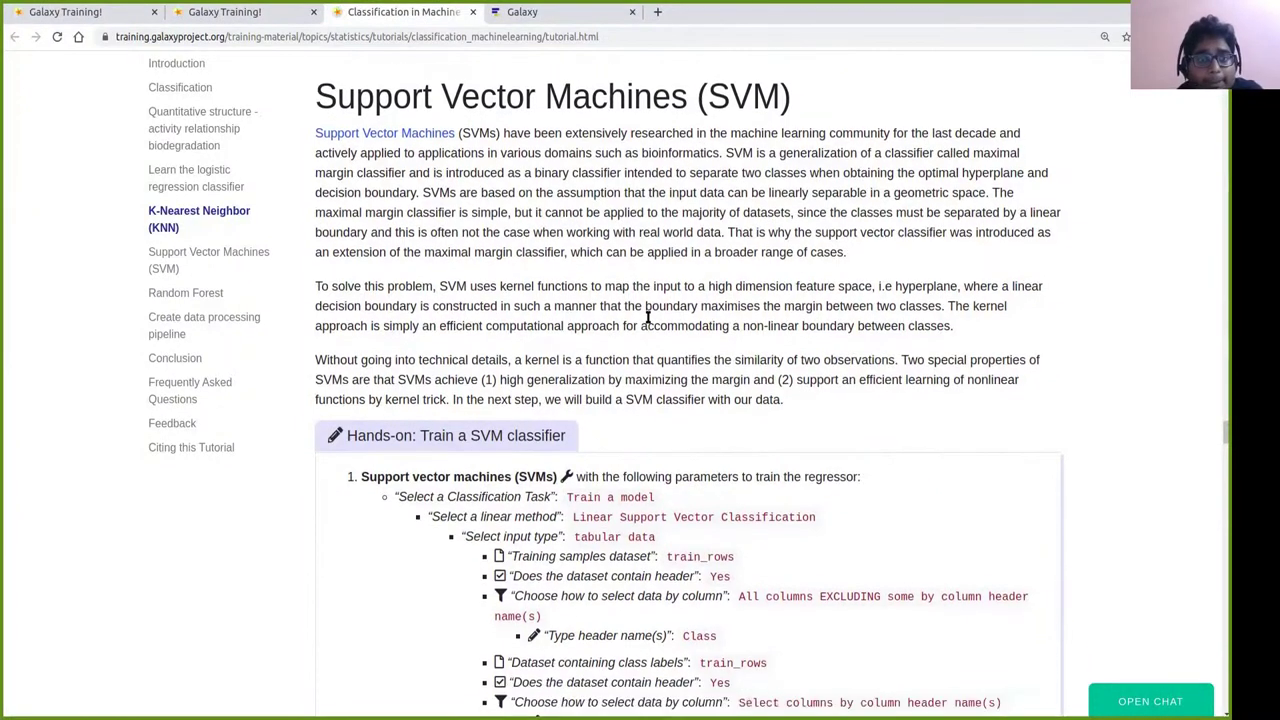
scroll(647, 316, down, 1)
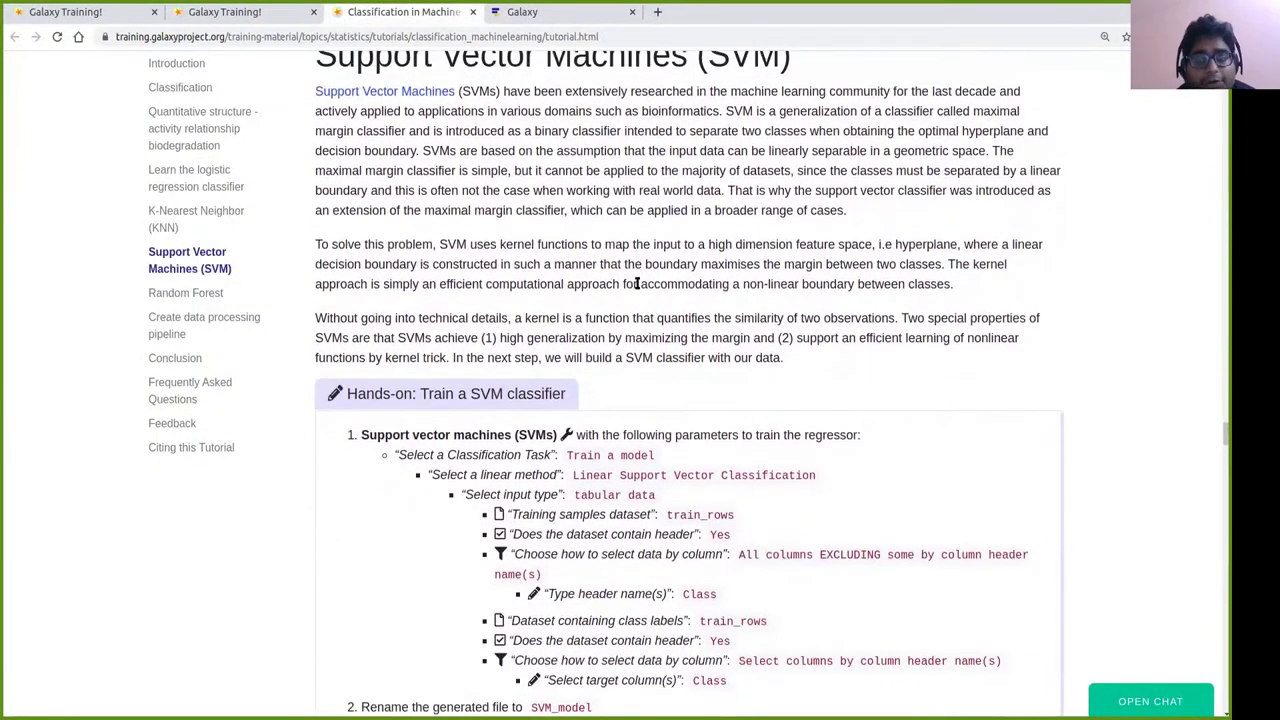
scroll(636, 284, up, 1)
scroll(630, 285, down, 2)
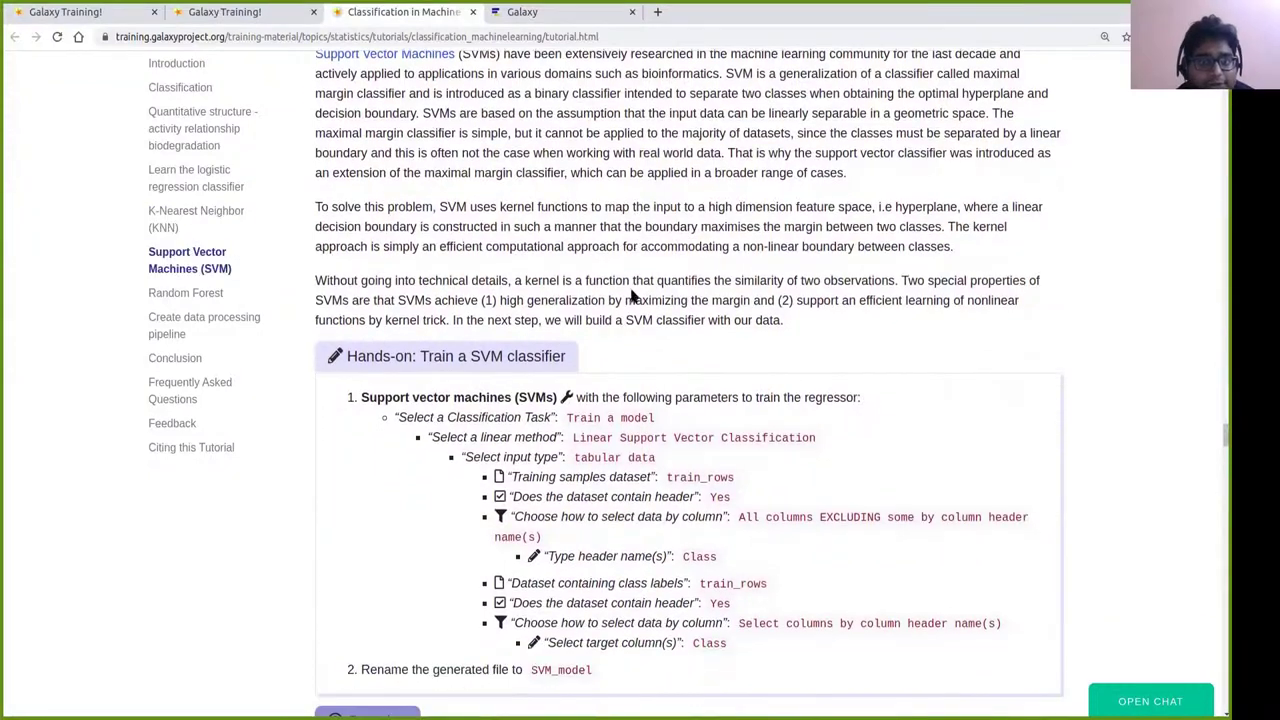
Copy the tool name Support vector machines (SVMs) from the tutorial, search Galaxy's tools for it and open version 1.0.8.3.
drag(360, 397, 564, 400)
key(ctrl+c)
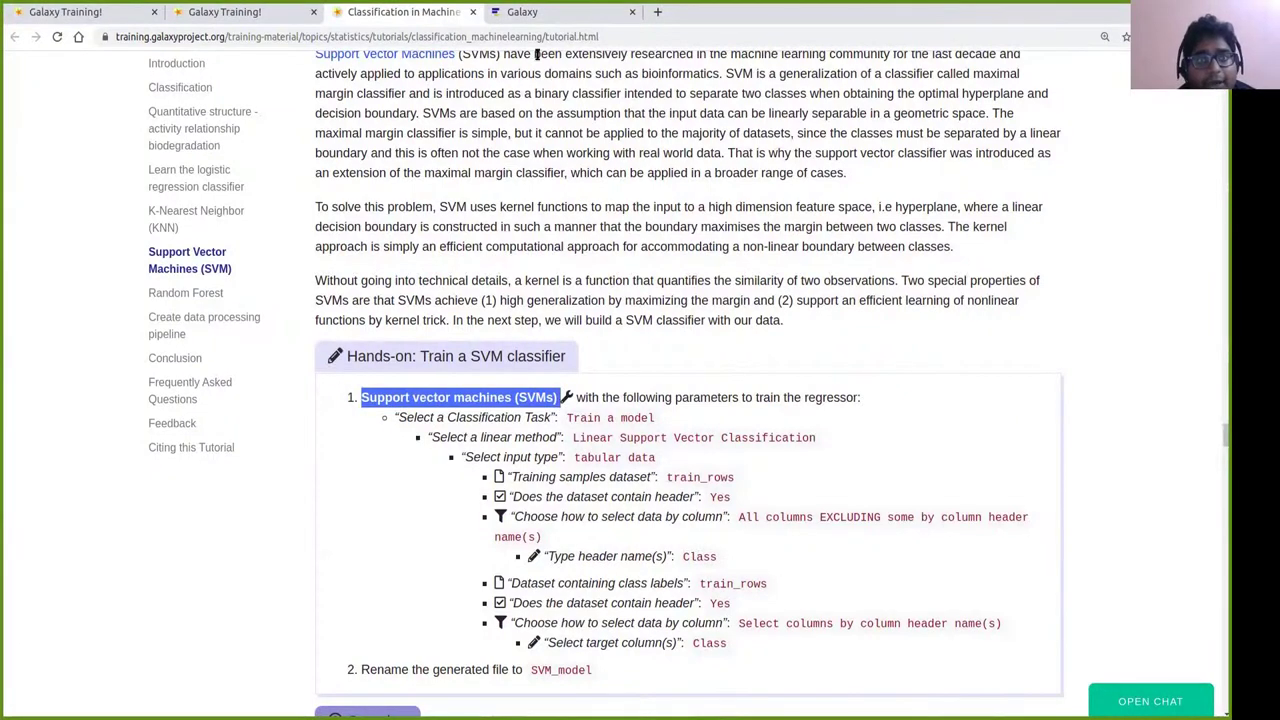
click(561, 12)
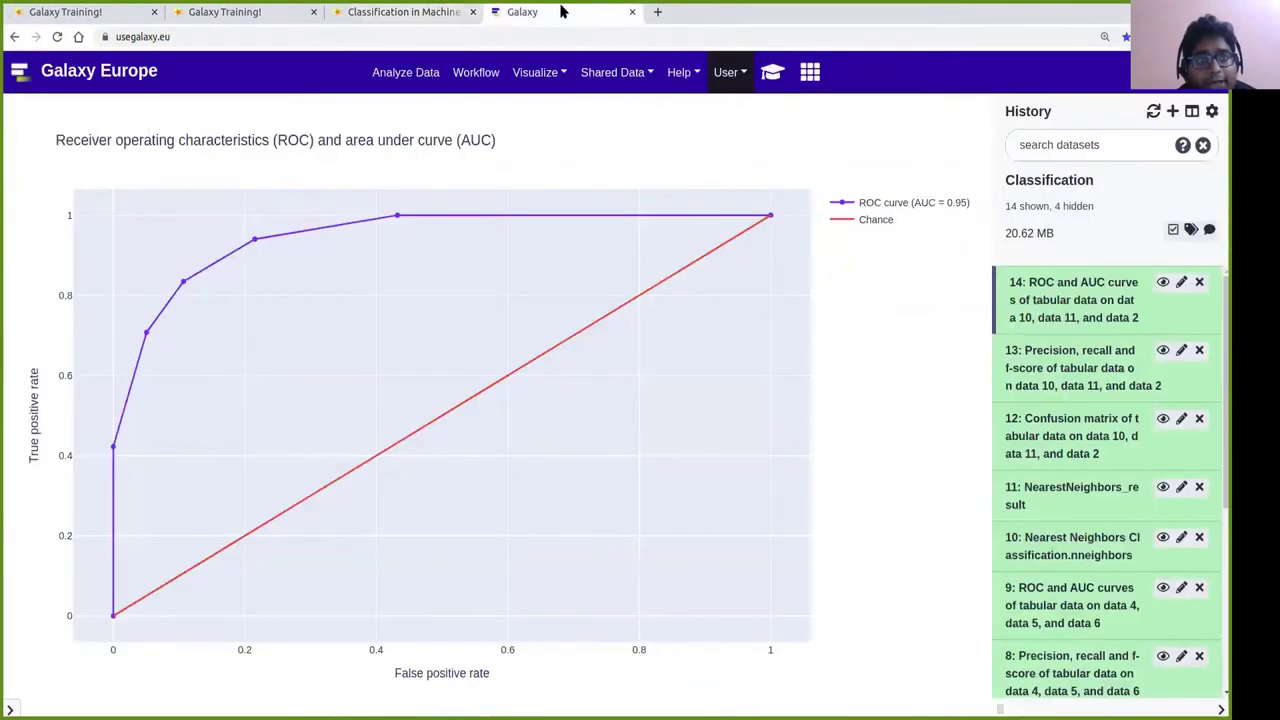
click(10, 709)
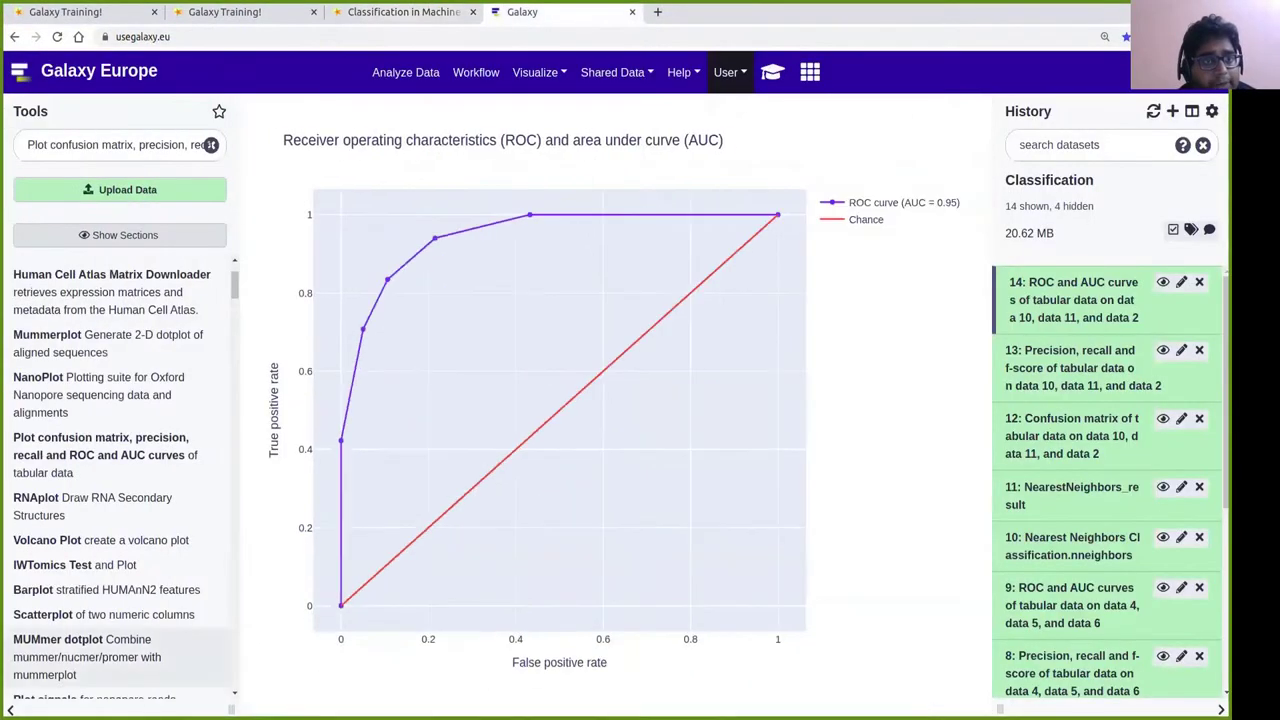
click(211, 145)
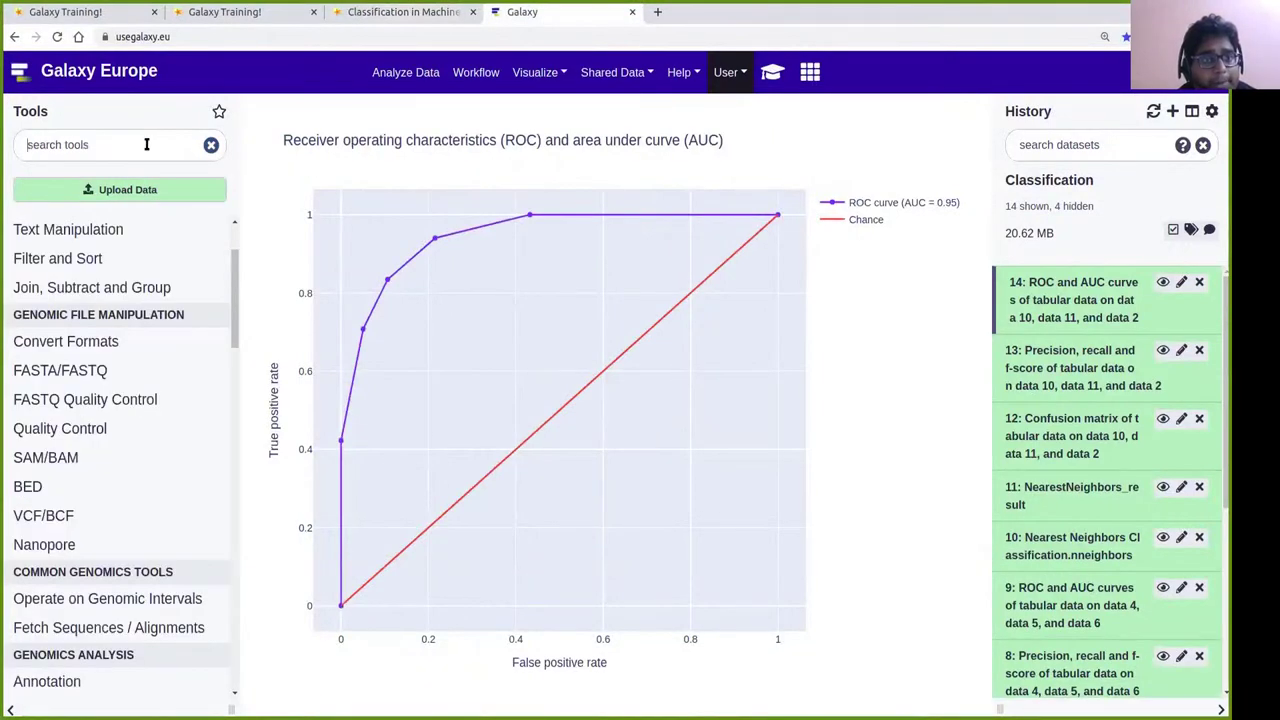
click(146, 144)
key(ctrl+v)
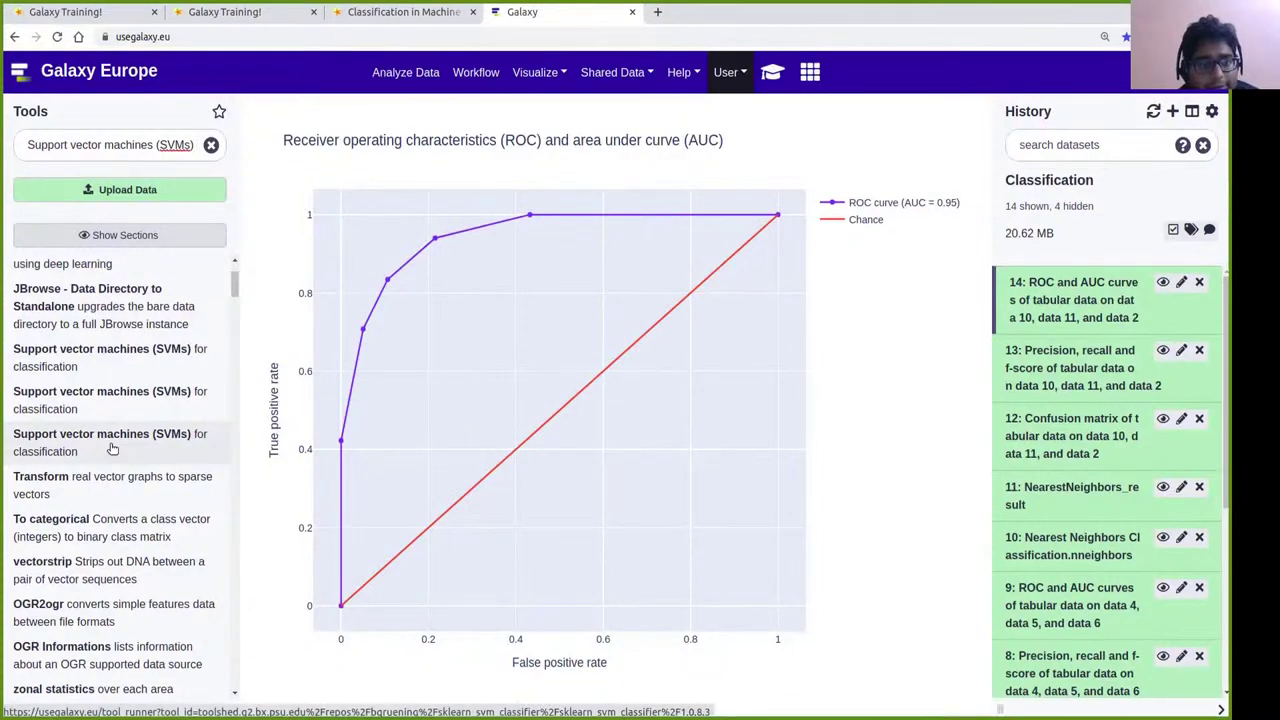
click(113, 448)
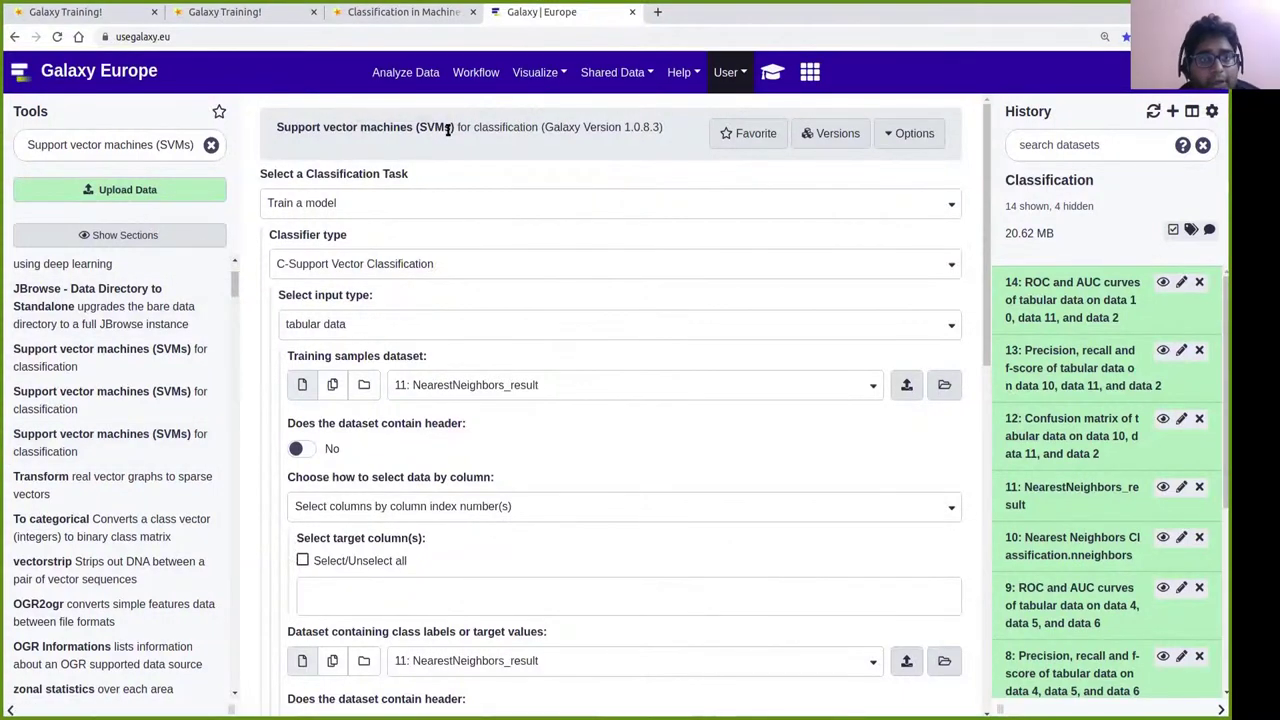
Check the tutorial's SVM training parameters and set the classifier type to Linear Support Vector Classification in Galaxy.
click(414, 20)
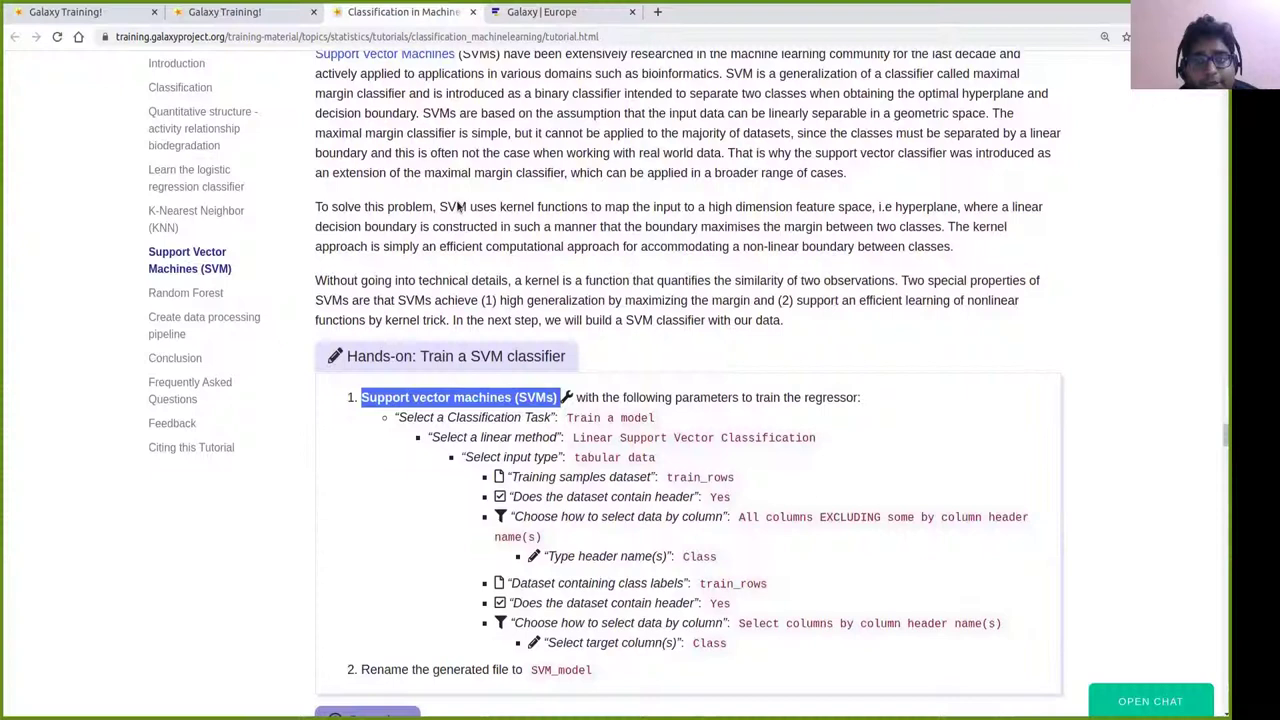
scroll(705, 467, down, 3)
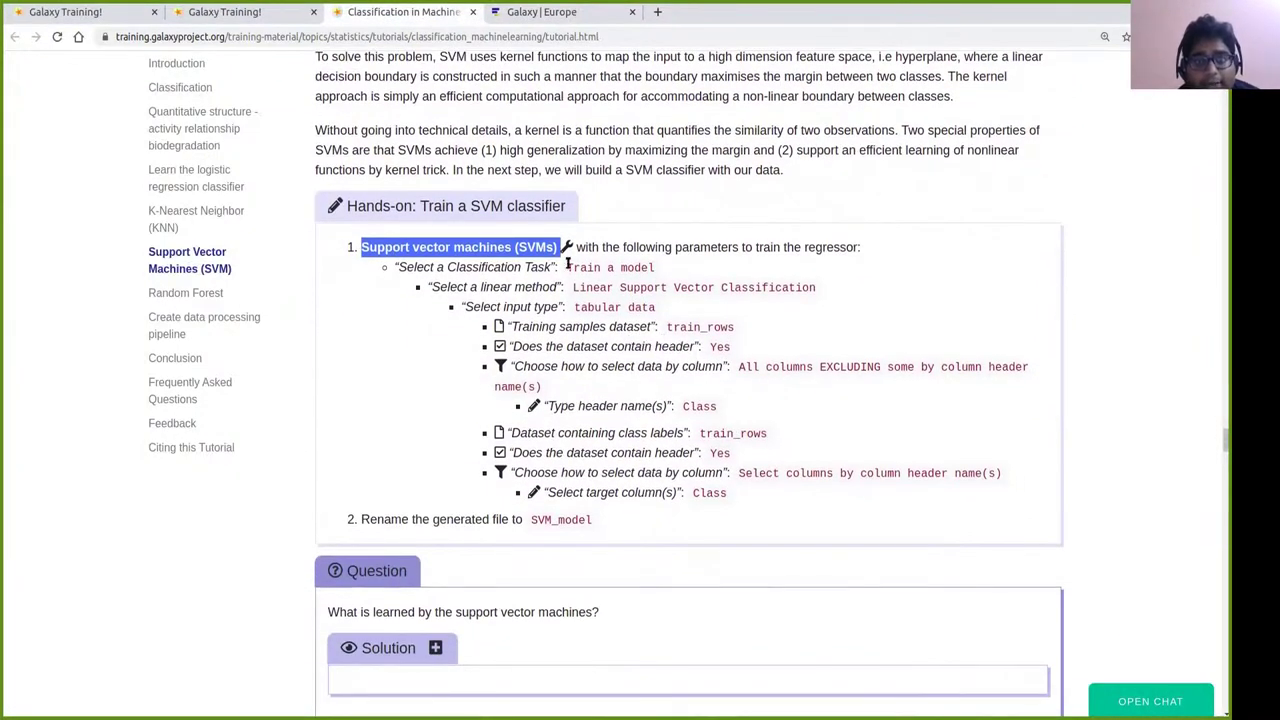
click(548, 12)
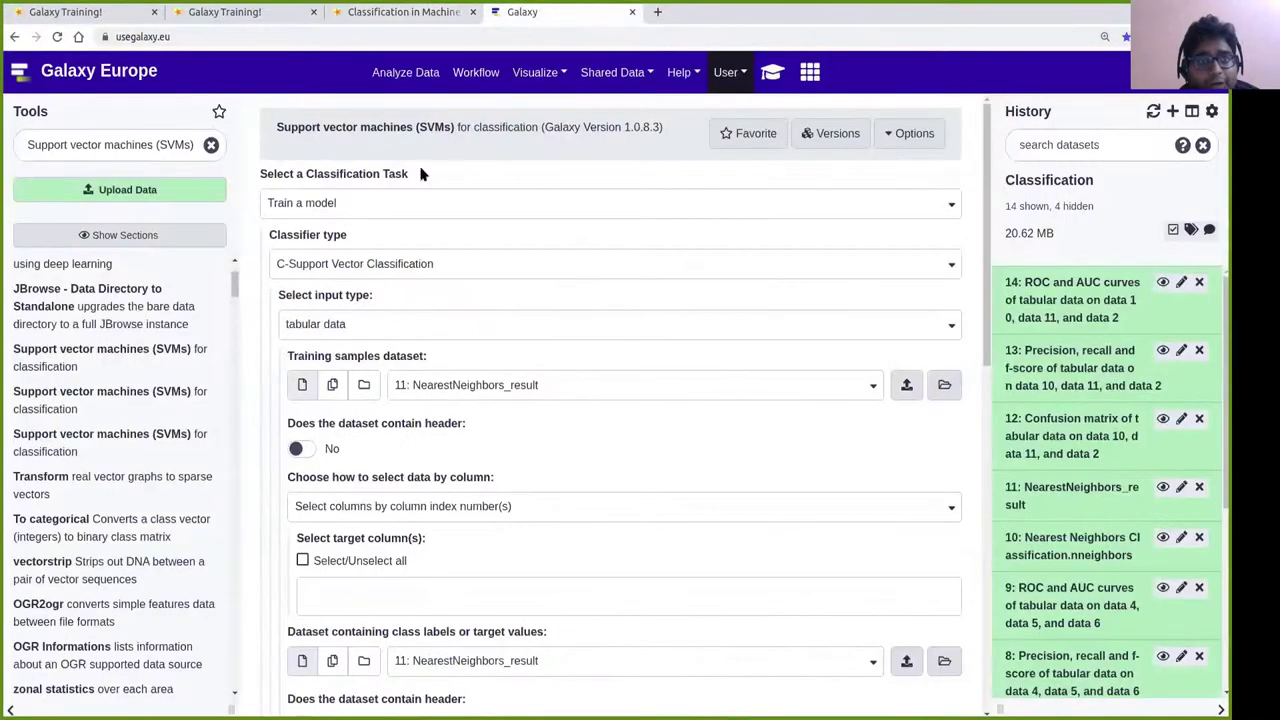
click(438, 258)
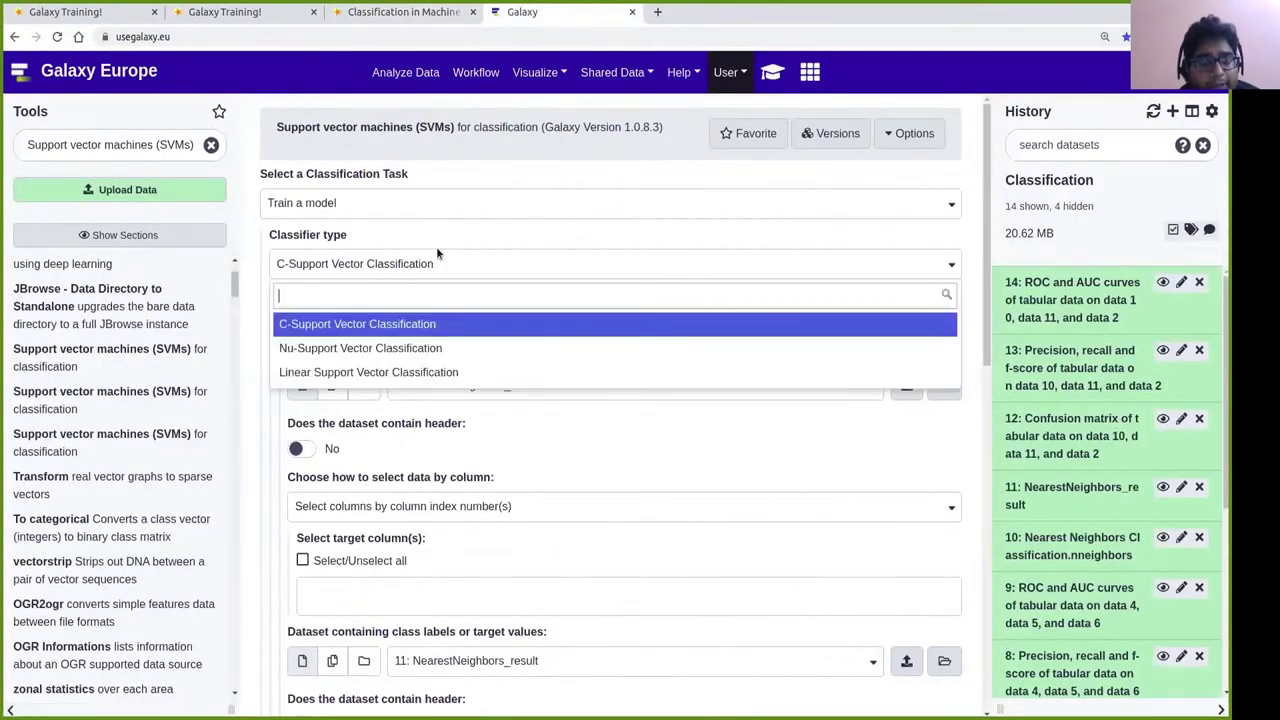
click(386, 373)
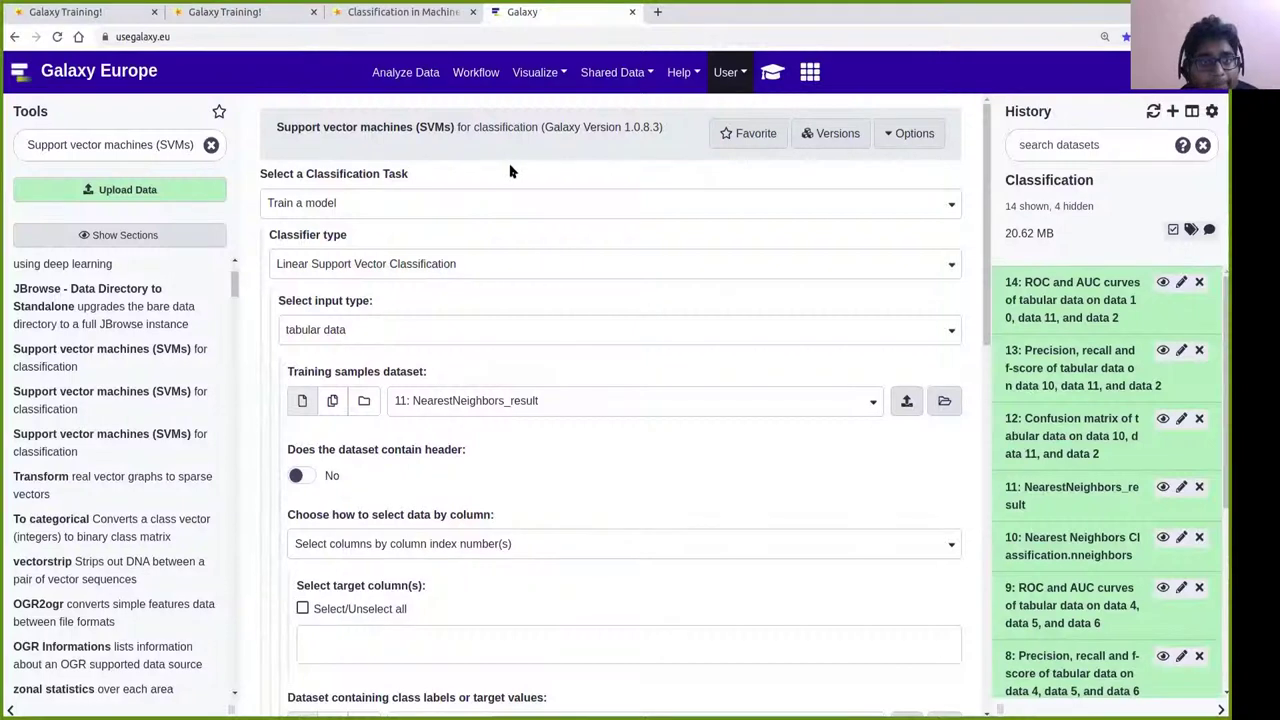
Consult the tutorial, set the training samples dataset to 1: train_rows.csv and mark it as containing a header.
click(456, 17)
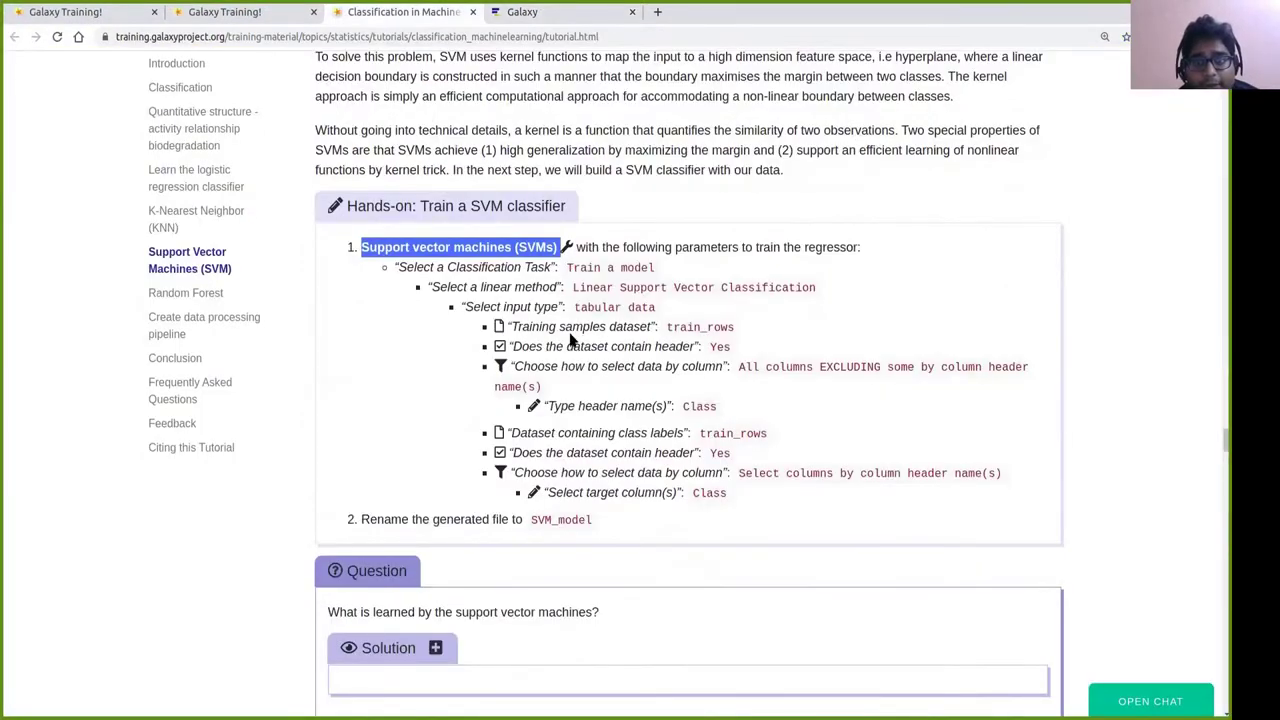
click(540, 16)
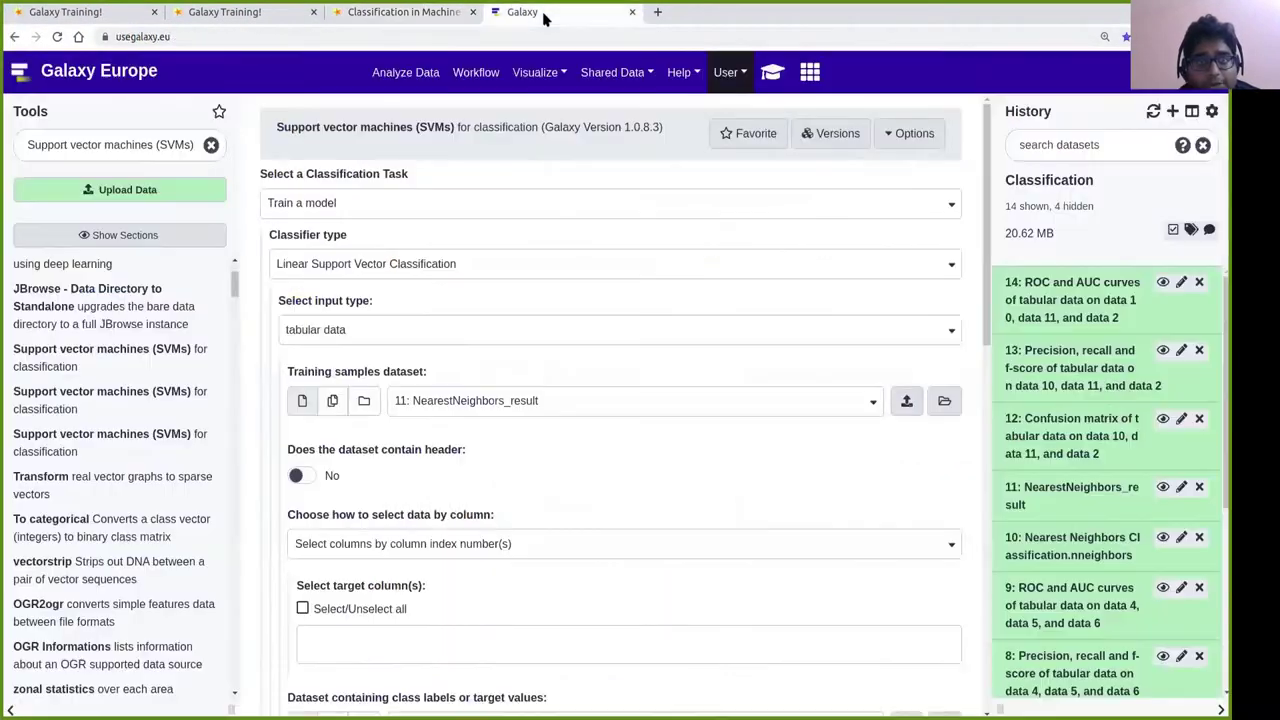
scroll(470, 340, down, 2)
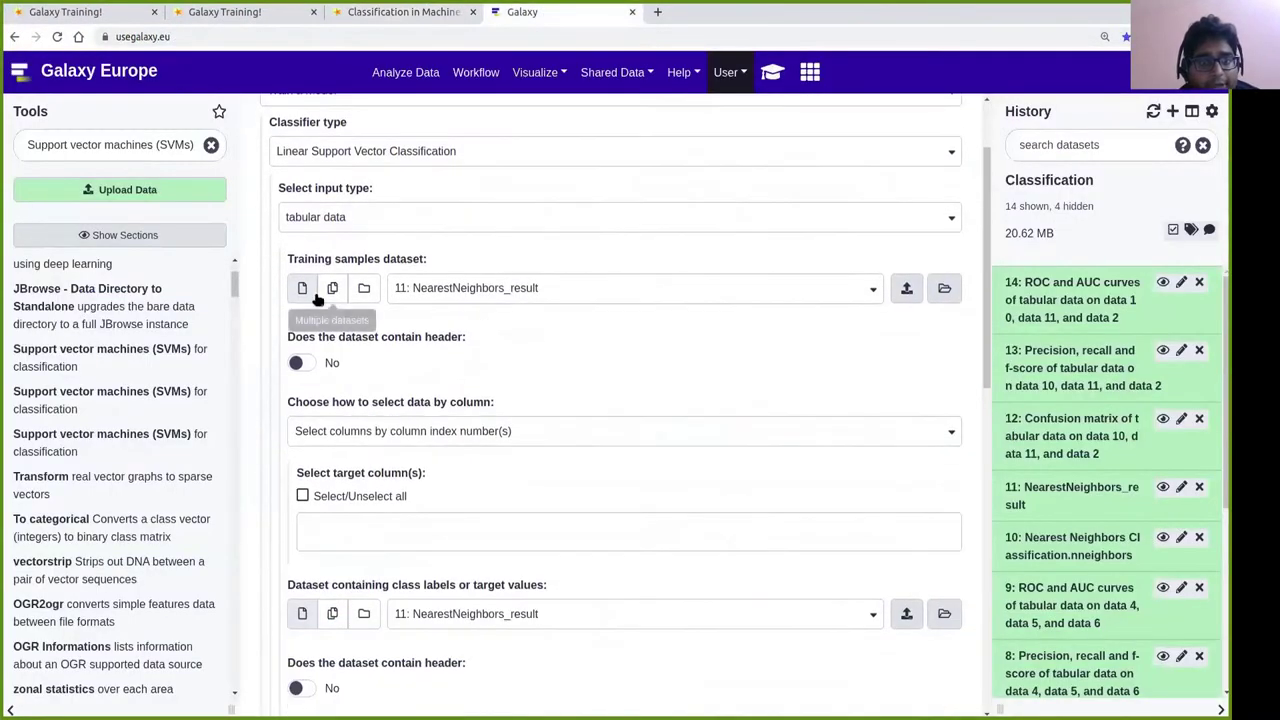
click(450, 289)
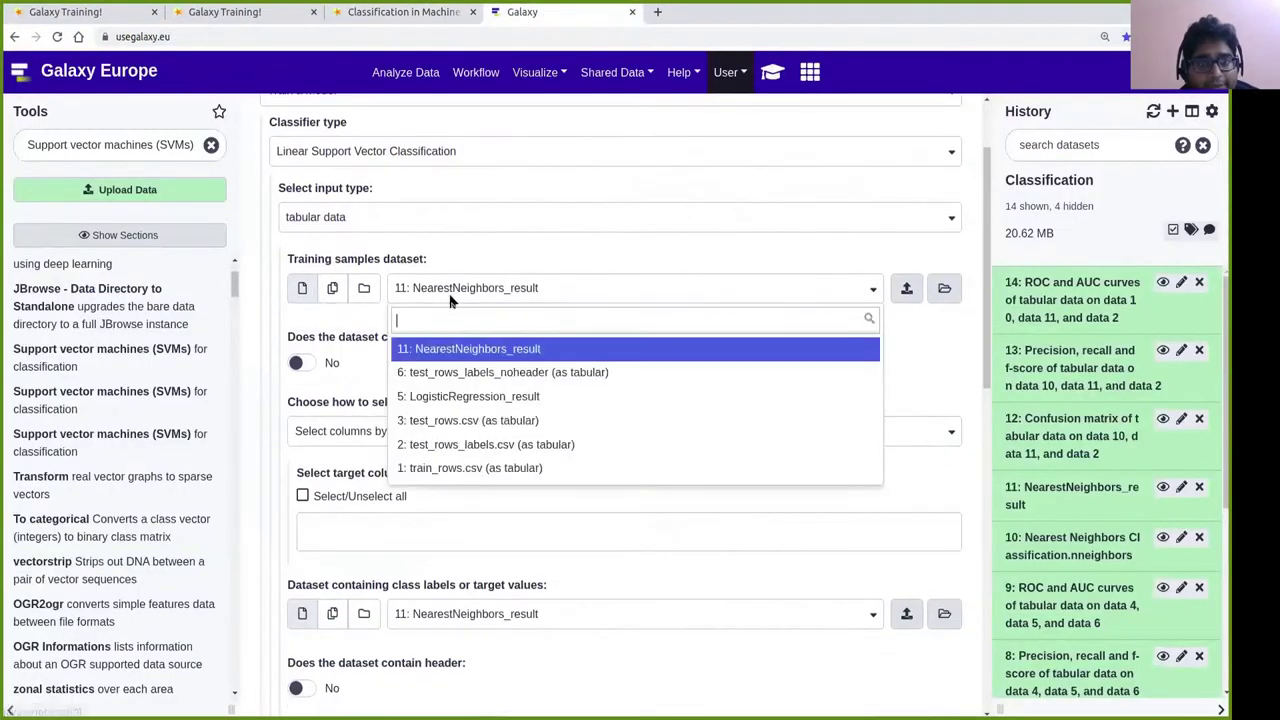
click(440, 470)
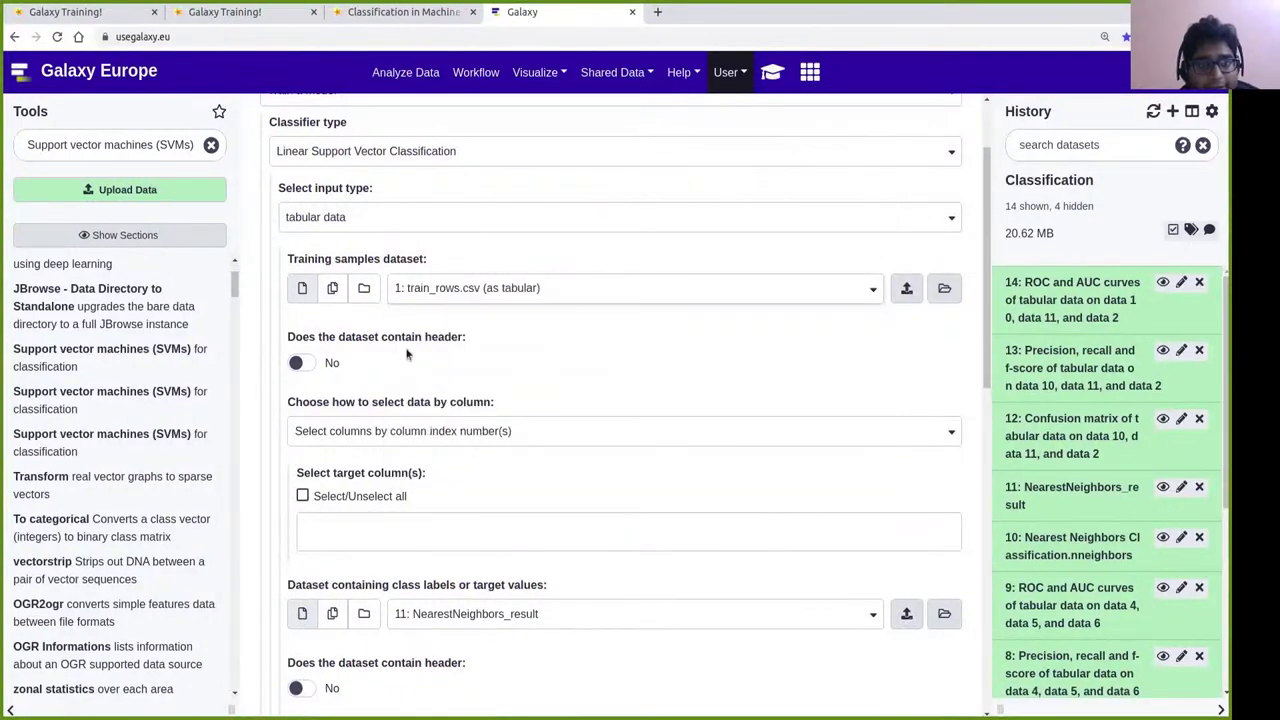
click(300, 363)
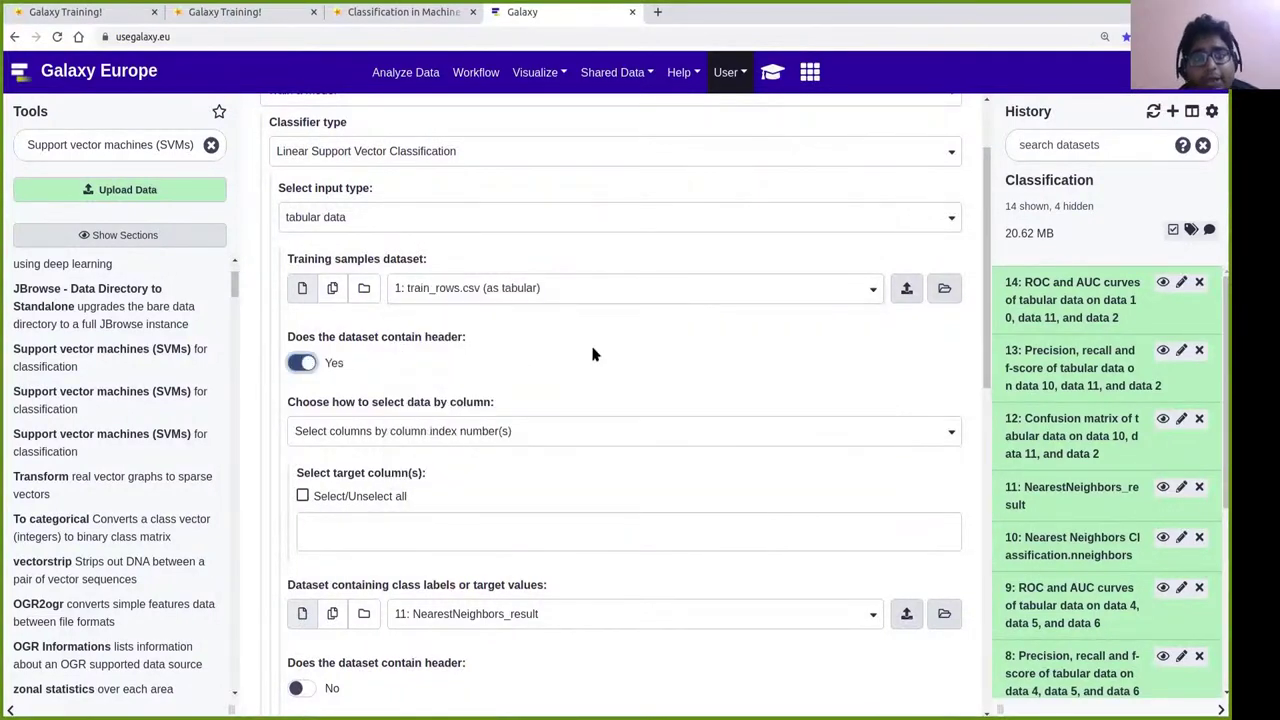
Use all training columns EXCLUDING some by column header name(s), with the header name Class copied from the tutorial.
scroll(610, 335, down, 1)
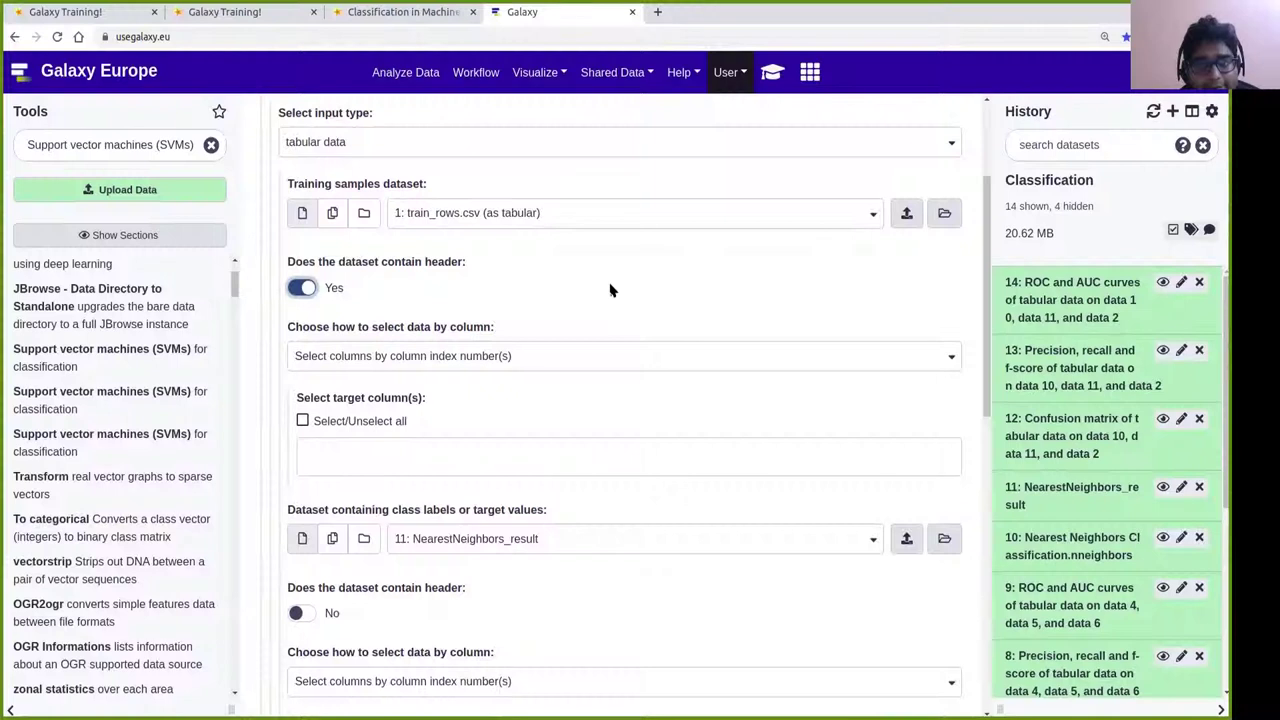
click(424, 358)
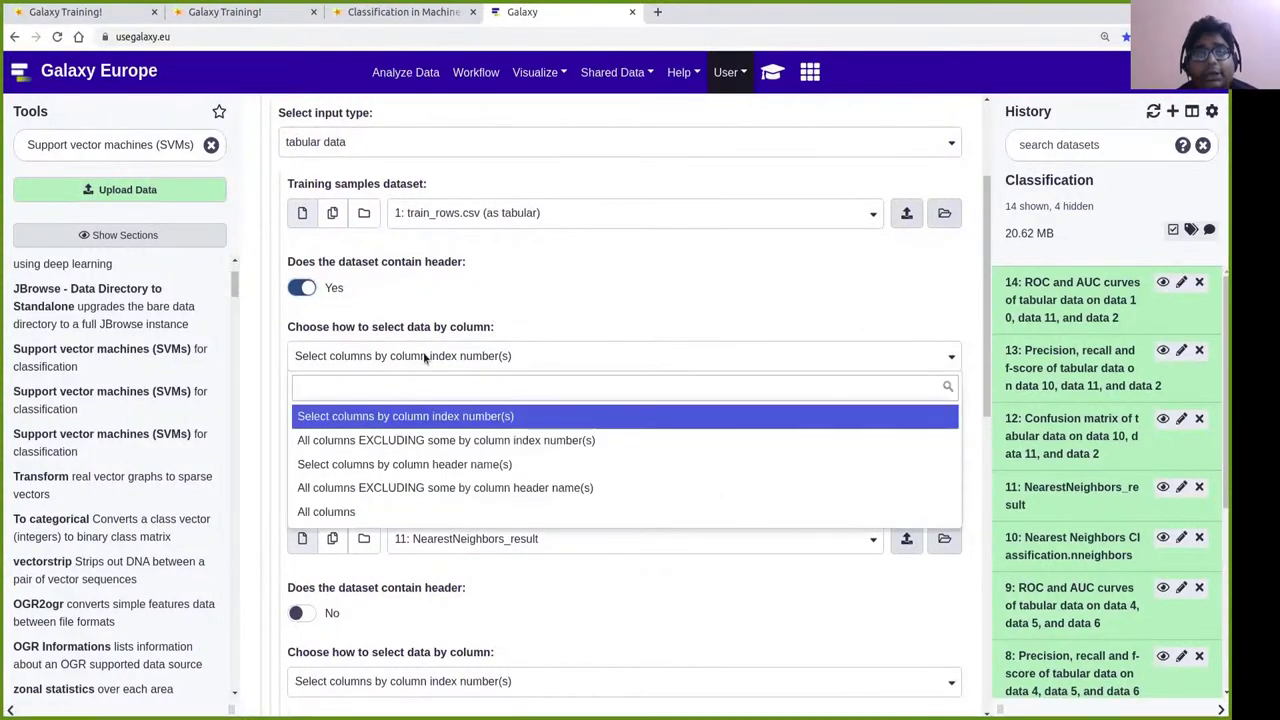
click(388, 487)
click(370, 432)
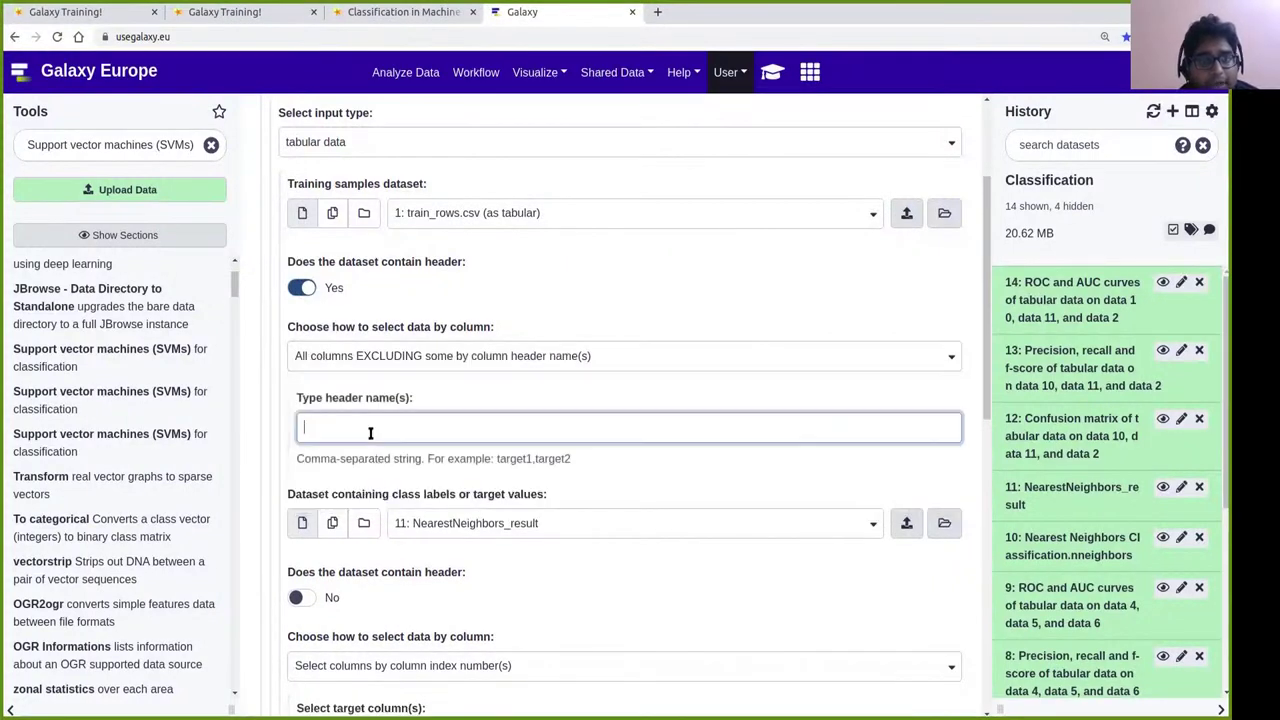
click(416, 18)
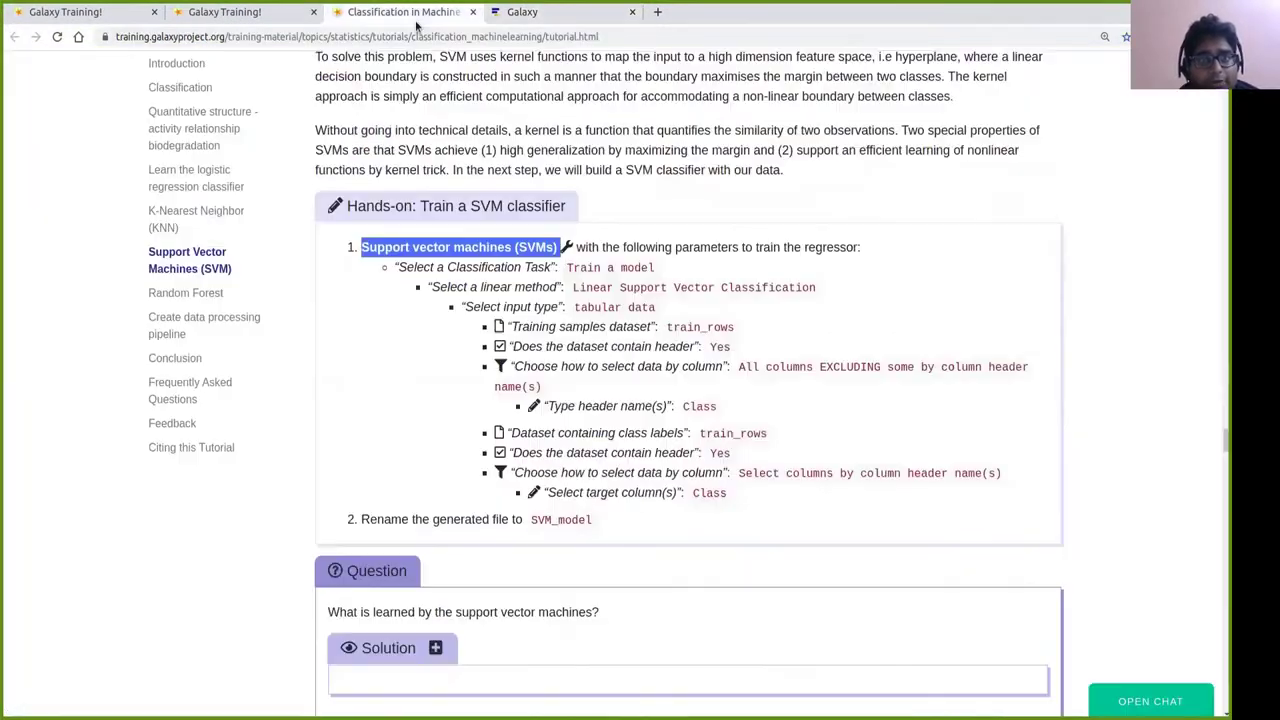
double_click(701, 408)
key(ctrl+c)
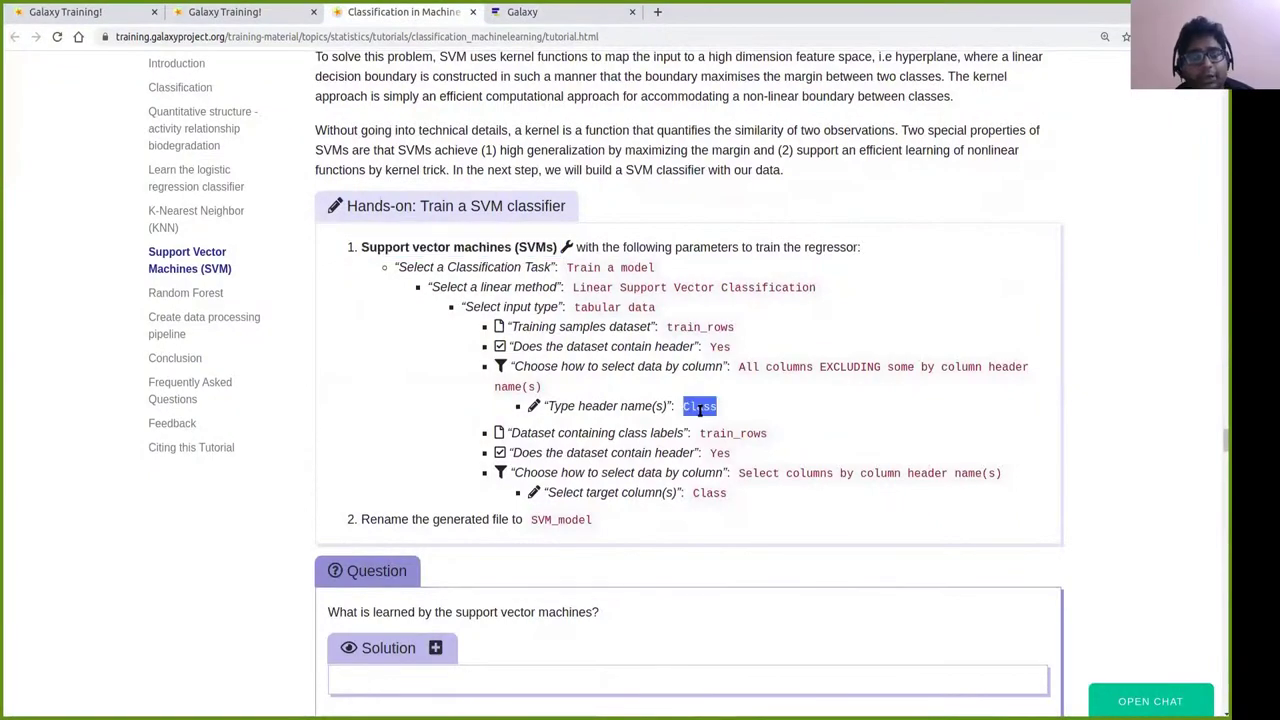
click(568, 18)
key(ctrl+v)
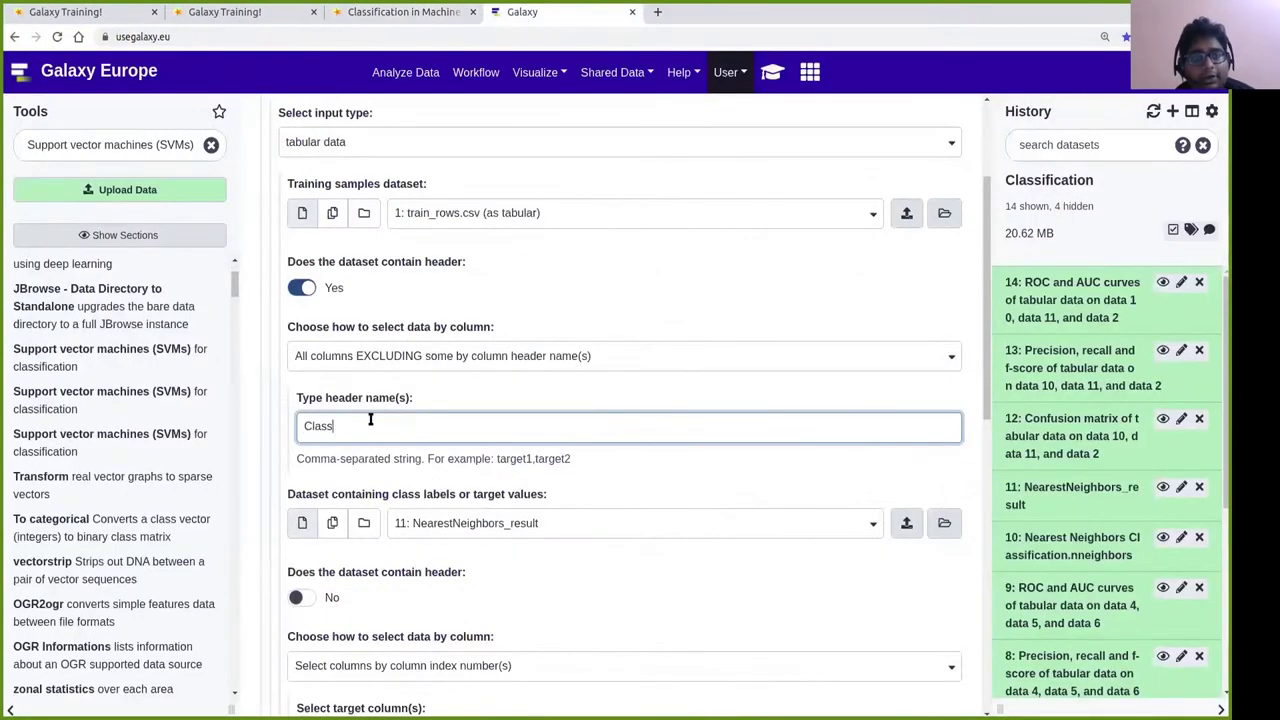
click(477, 396)
Set the dataset containing class labels to 1: train_rows.csv and mark it as containing a header.
scroll(506, 417, down, 1)
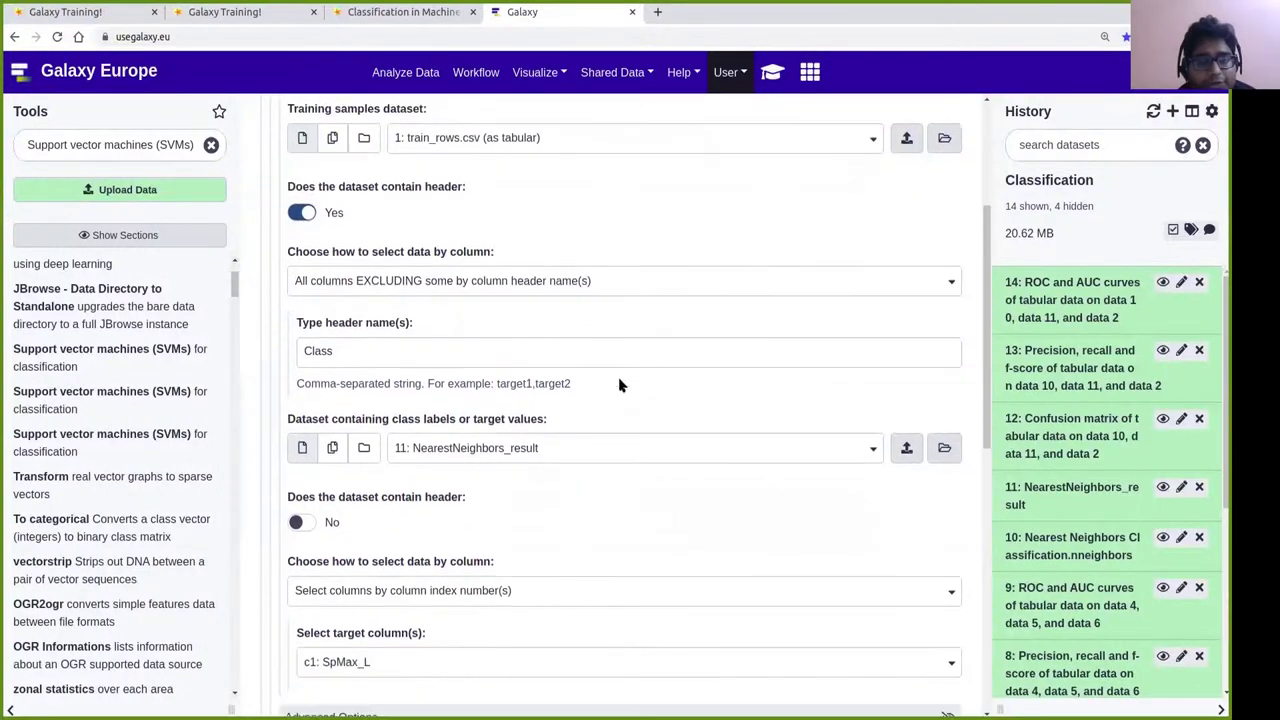
click(452, 450)
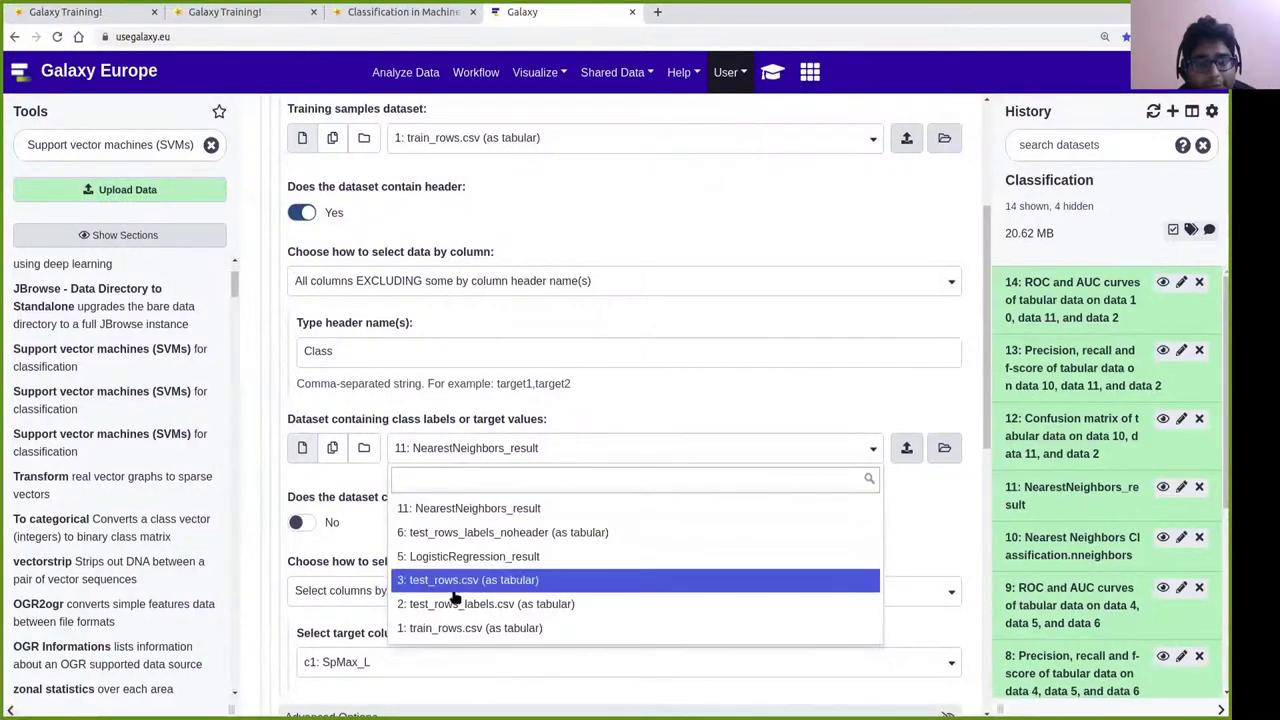
click(448, 628)
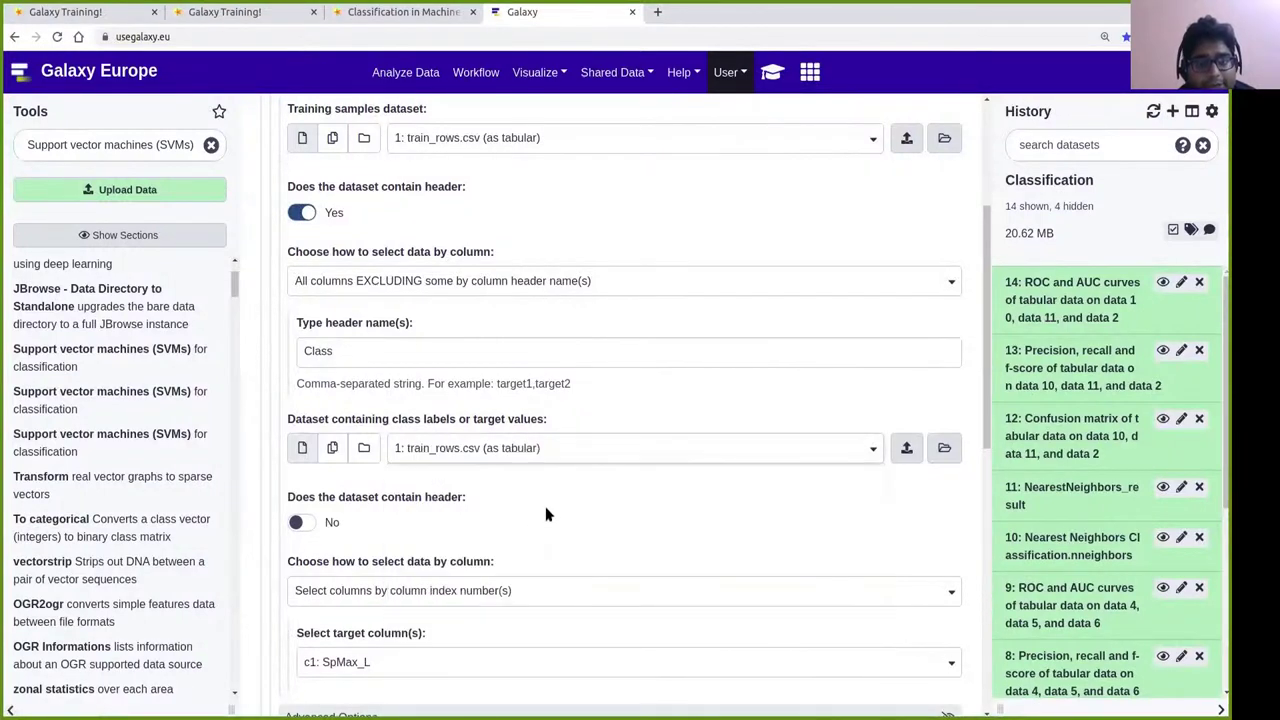
scroll(560, 495, down, 1)
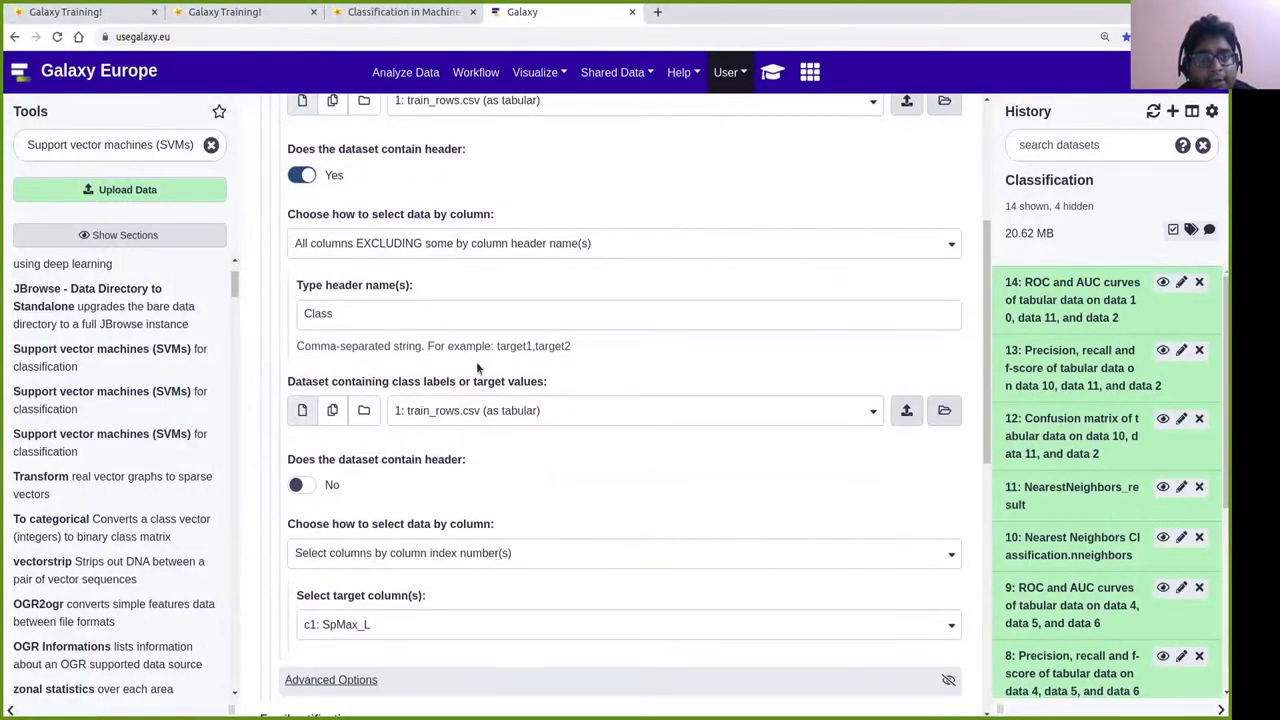
scroll(645, 417, down, 2)
click(300, 410)
Select the class label data by column header name(s), with the header name Class.
scroll(650, 385, down, 2)
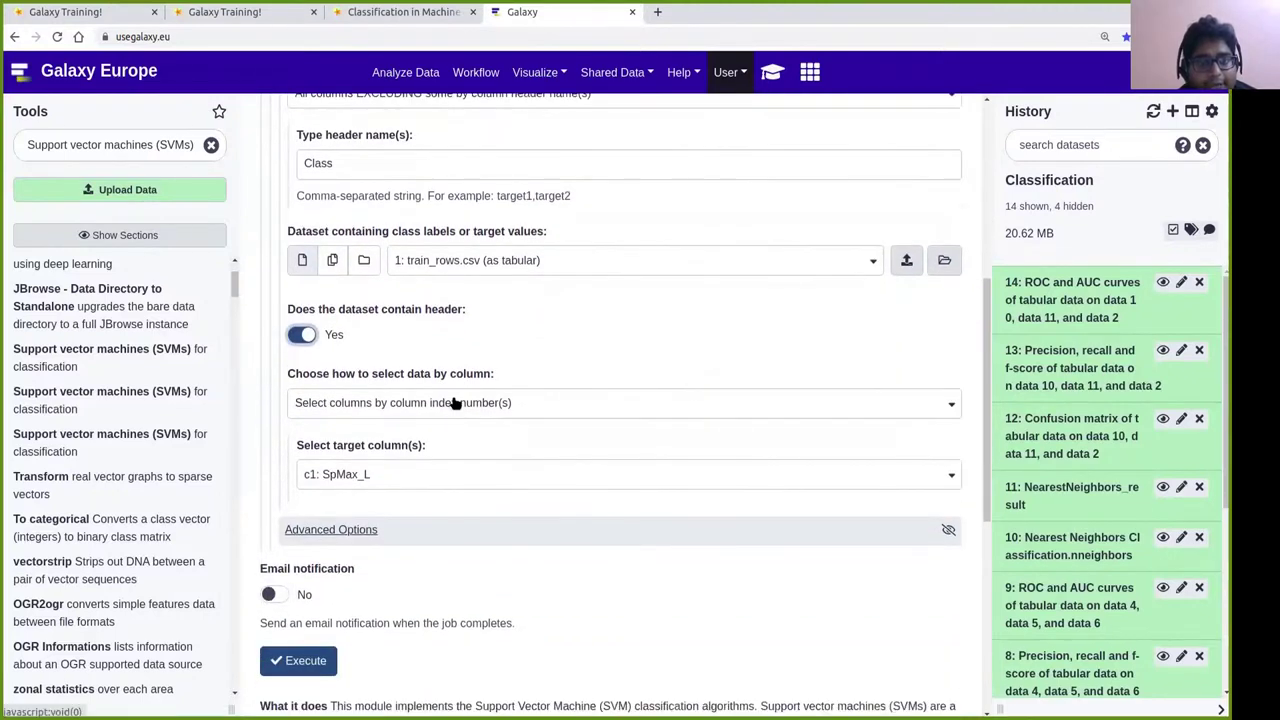
click(452, 404)
click(411, 510)
click(391, 470)
text(Class)
click(589, 340)
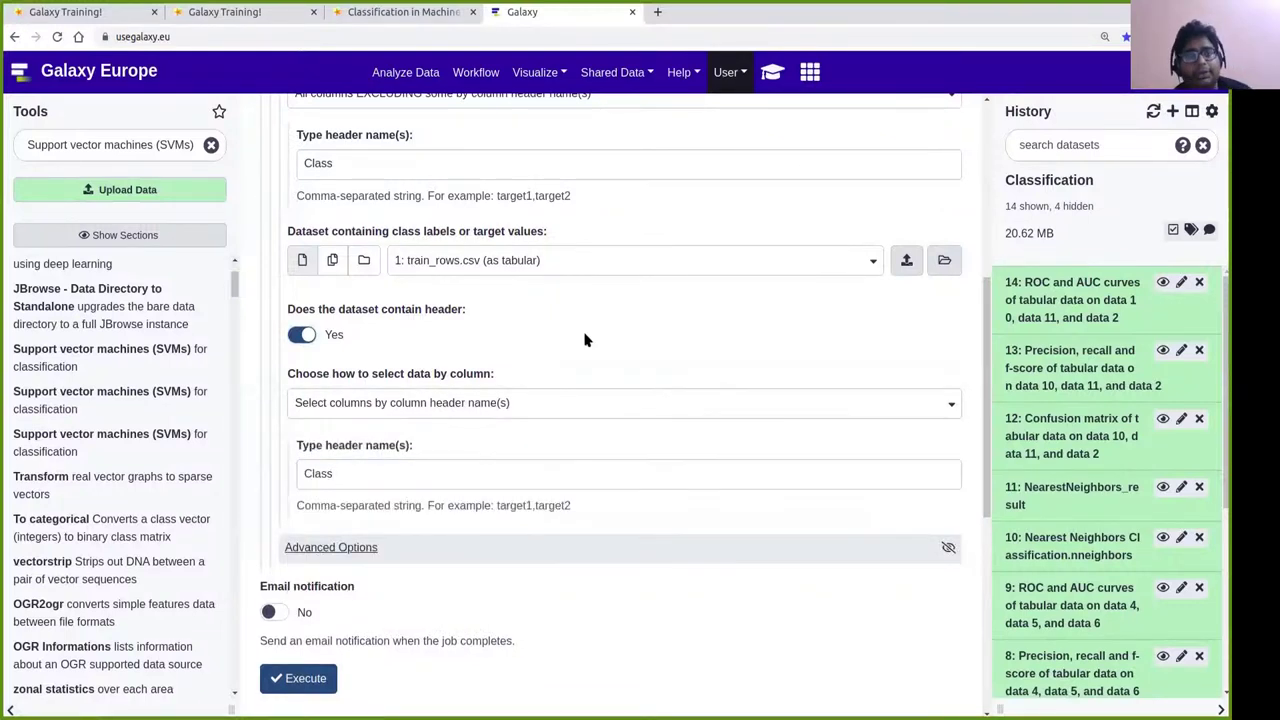
Check the SVM settings against the tutorial's training parameters and execute the tool in Galaxy.
click(400, 12)
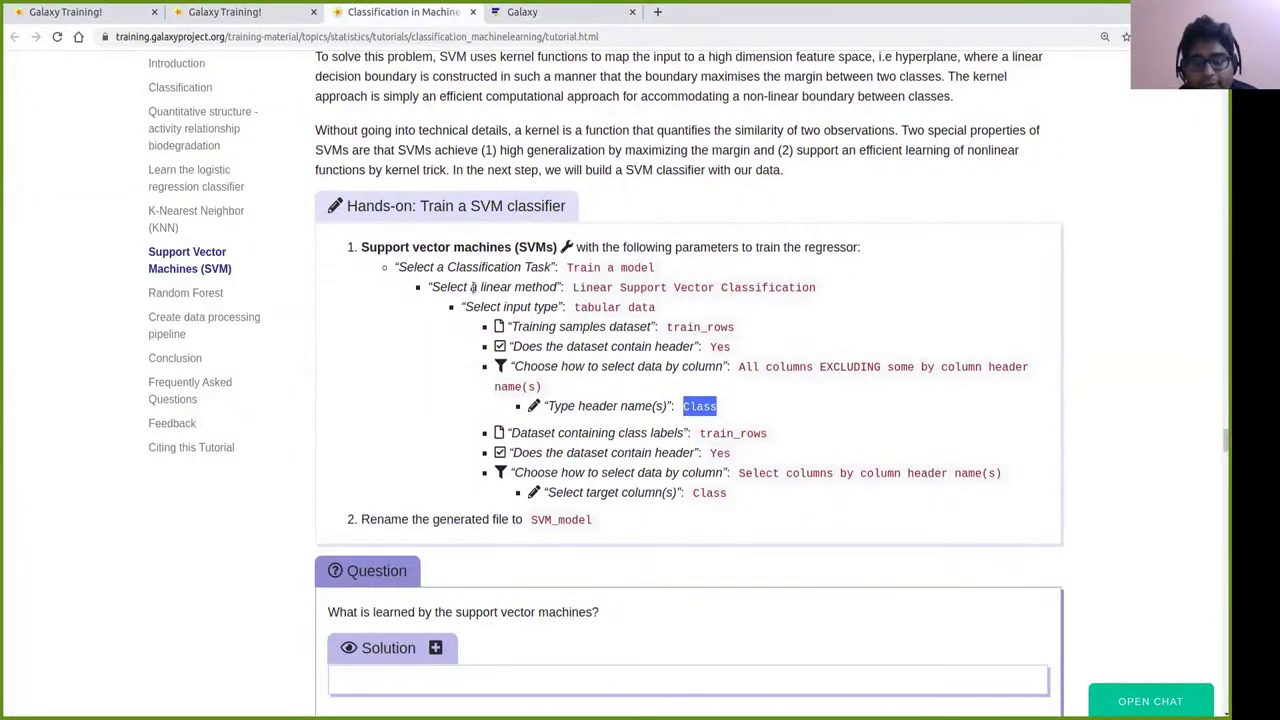
click(535, 16)
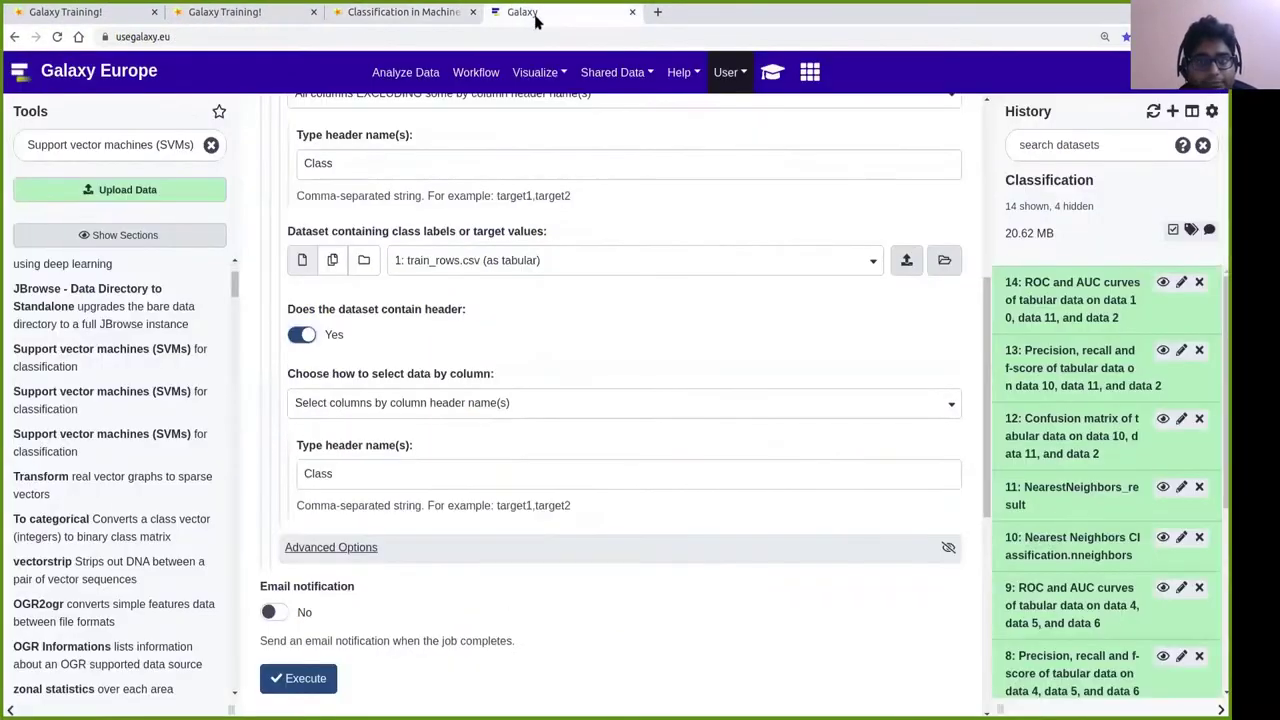
click(300, 677)
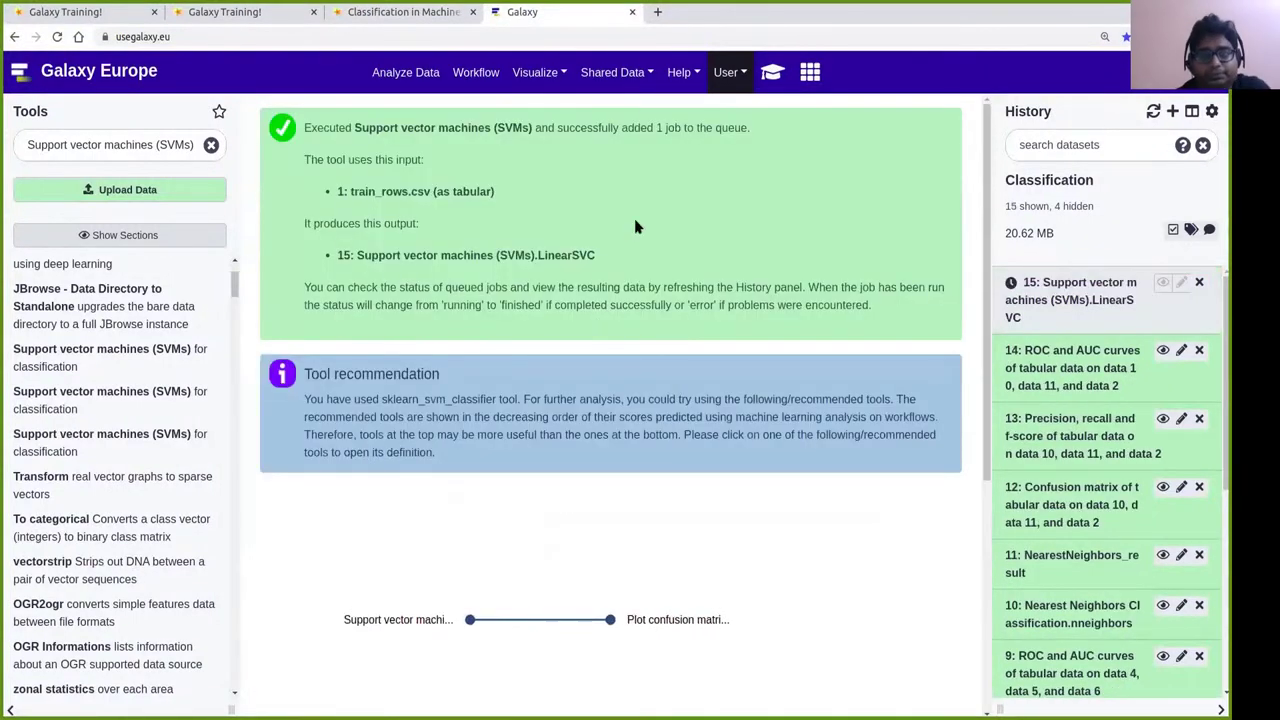
Return to the tutorial, reveal the solution on what support vector machines learn, and read the Predict class SVM classifier hands-on.
click(443, 16)
scroll(820, 415, down, 4)
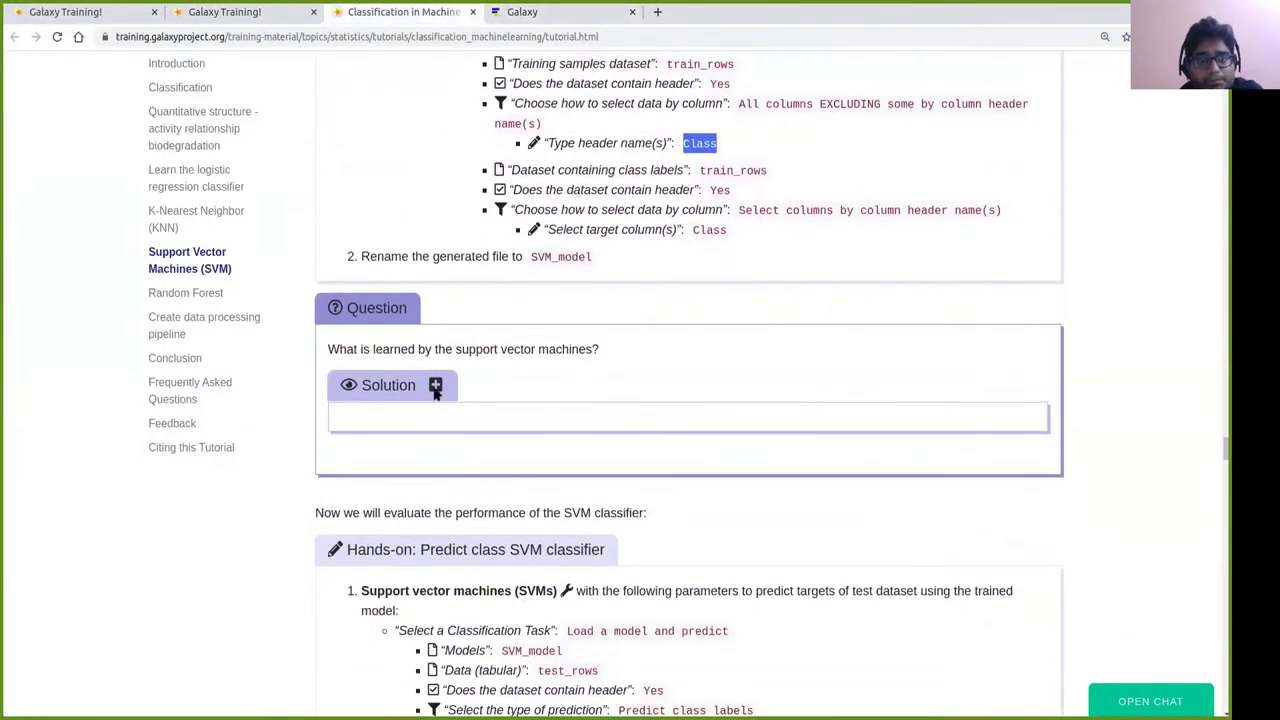
click(435, 387)
scroll(610, 318, down, 2)
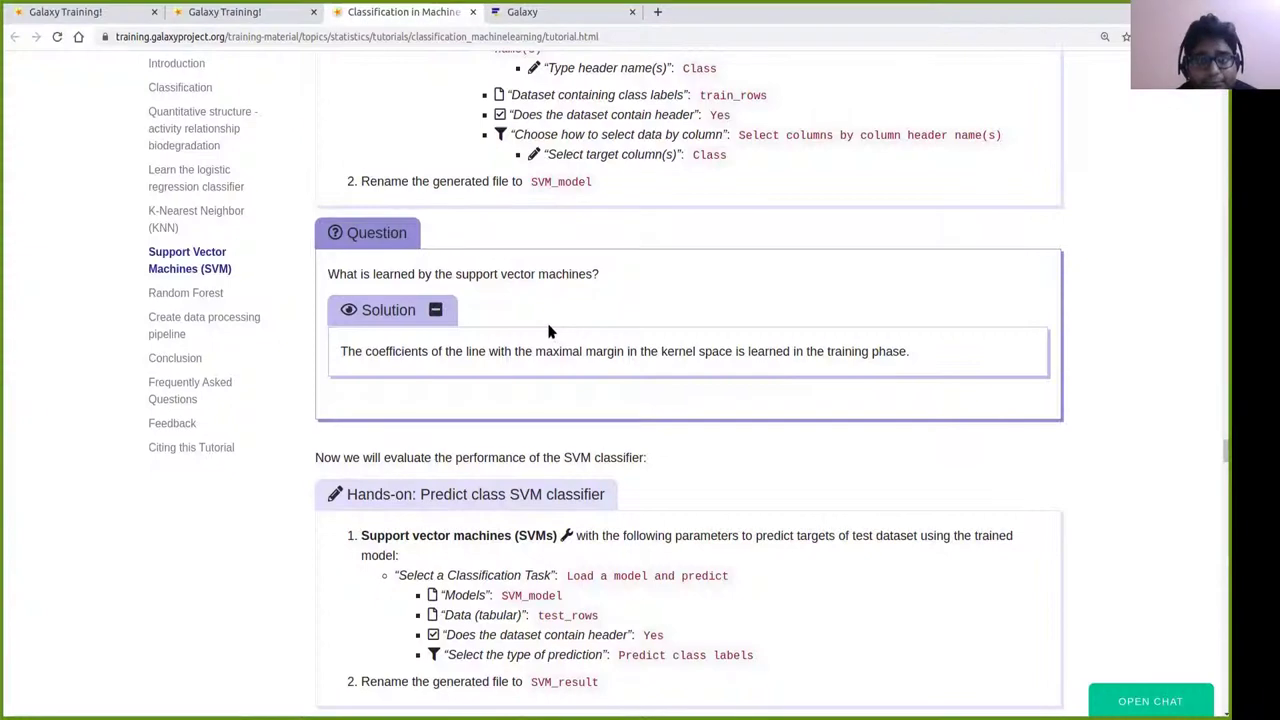
click(553, 12)
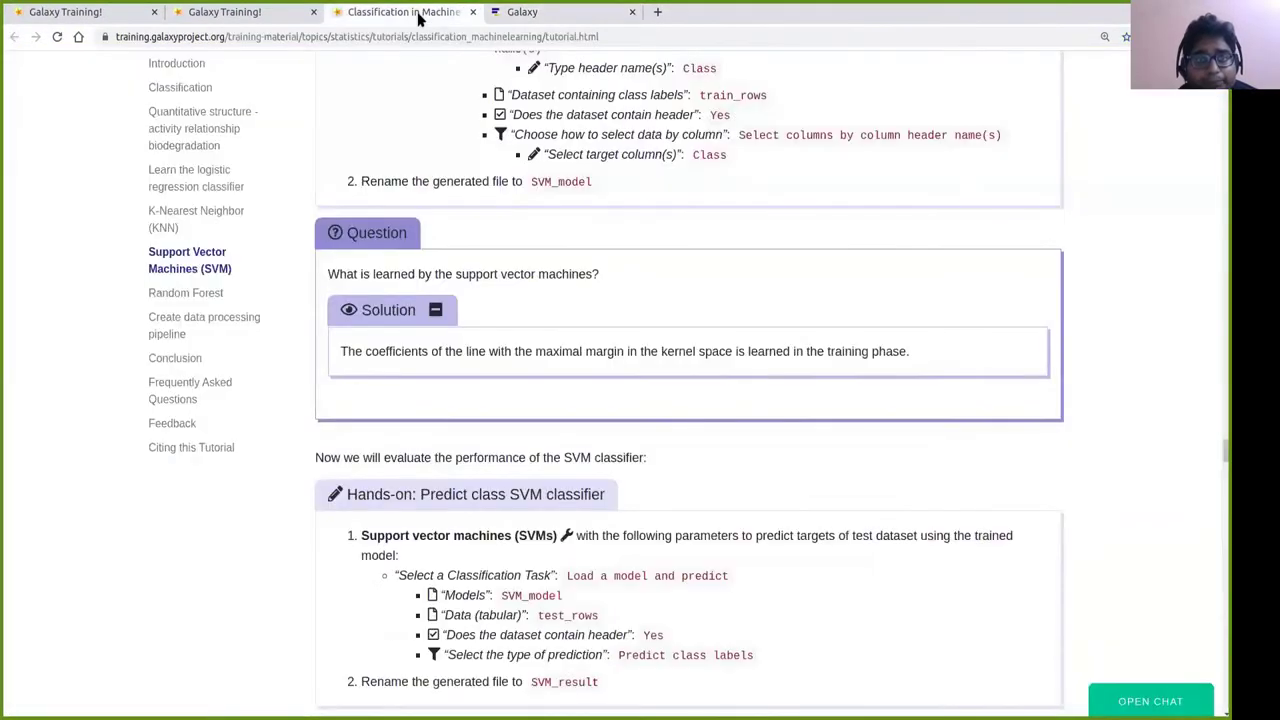
Review the tutorial's Predict class SVM classifier parameters and check on the training job in Galaxy.
click(418, 14)
scroll(764, 336, down, 3)
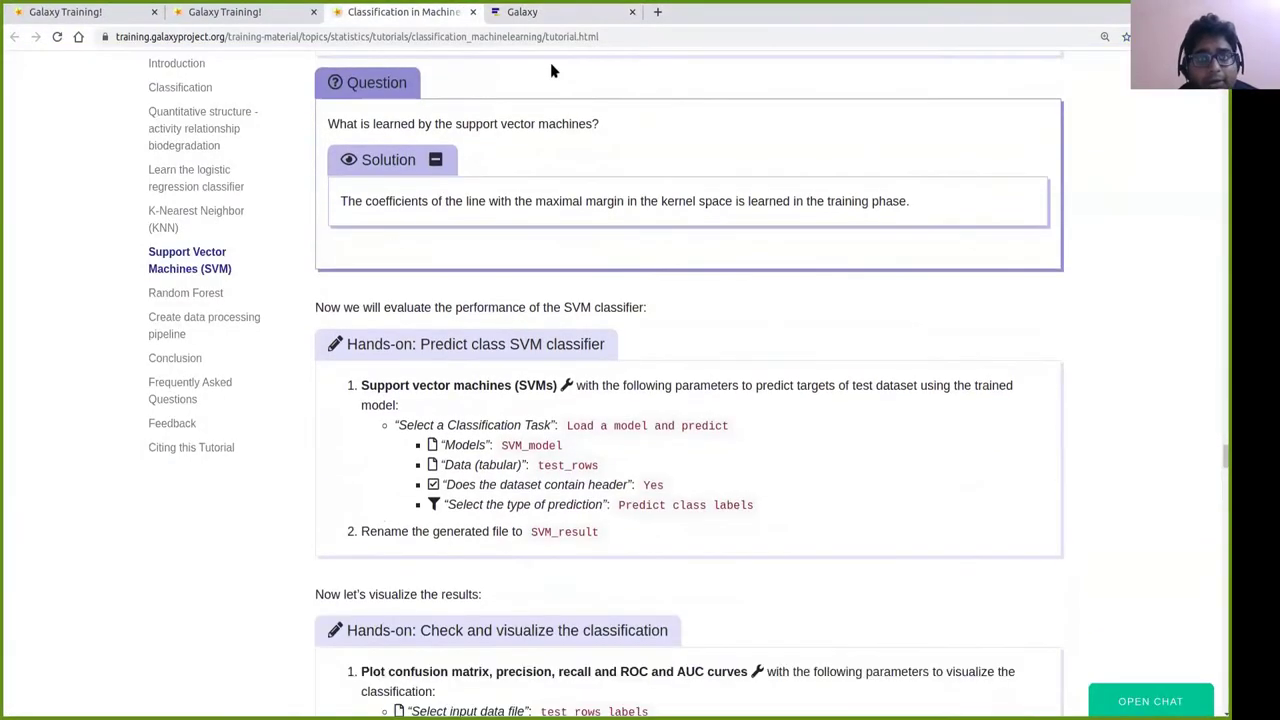
click(560, 14)
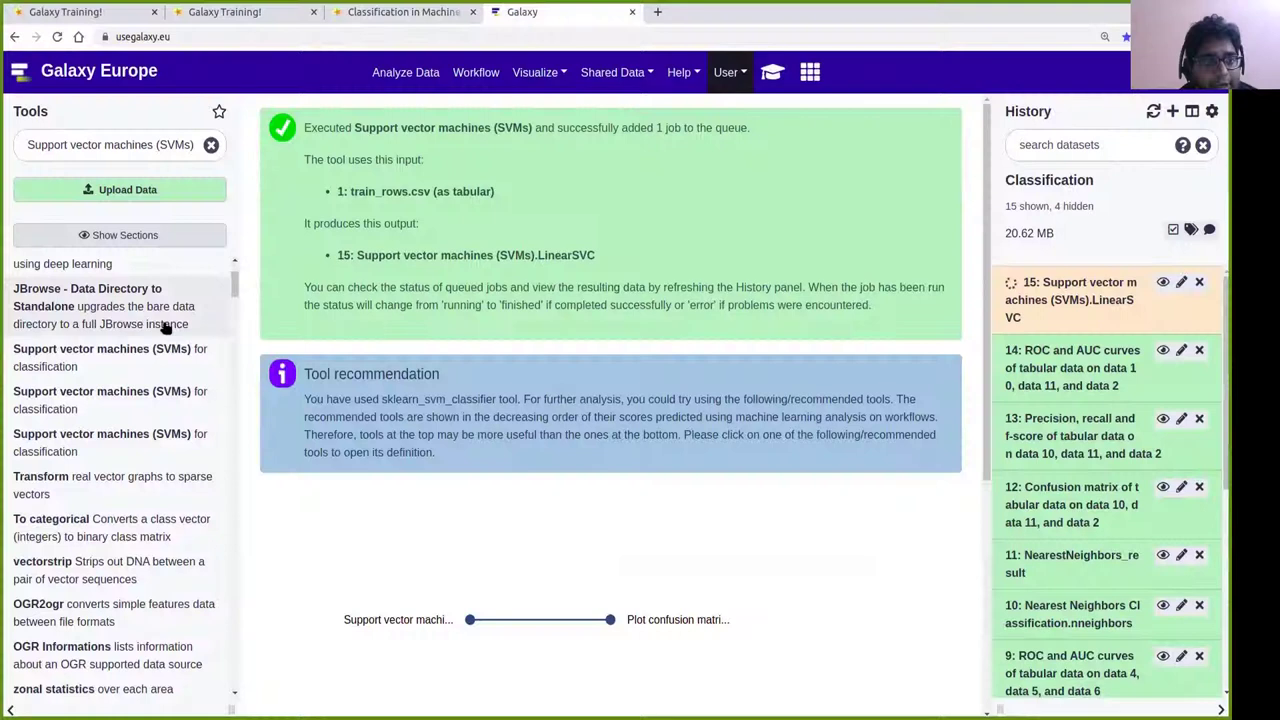
click(352, 14)
scroll(835, 505, down, 2)
scroll(700, 372, down, 1)
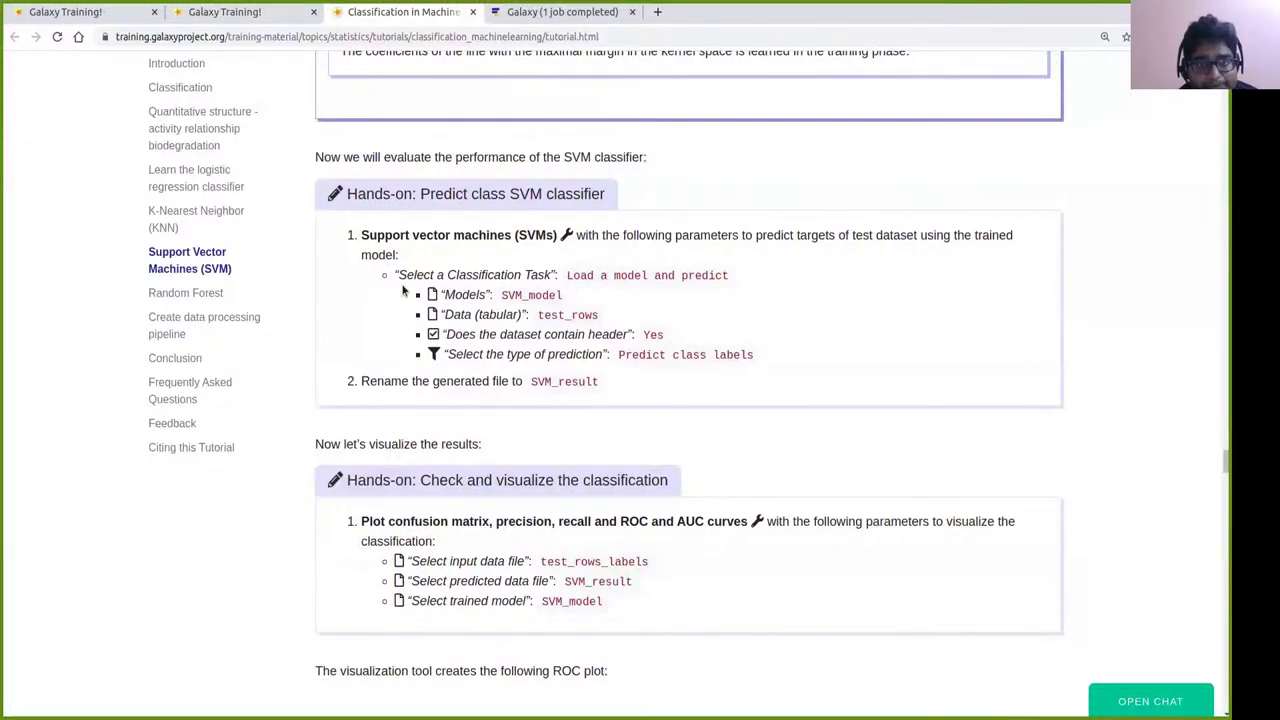
Open the Support vector machines (SVMs) tool in Galaxy and set the classification task to Load a model and predict.
click(519, 14)
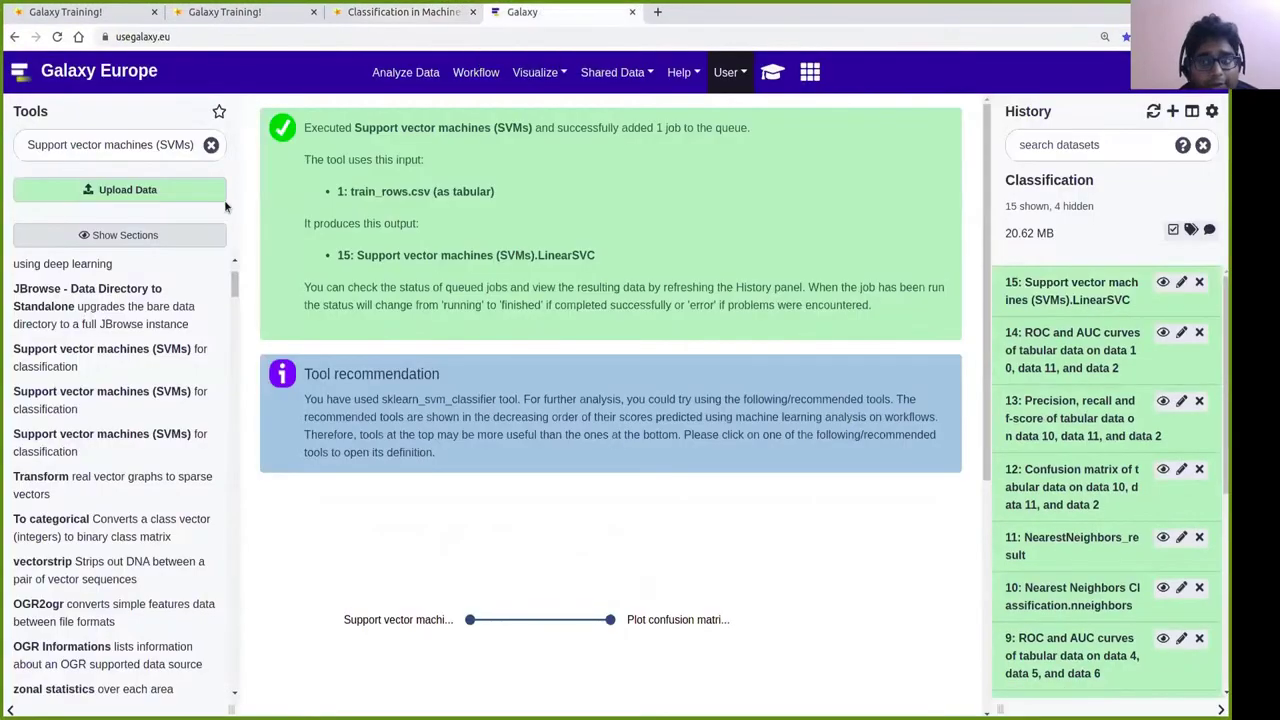
click(80, 441)
click(350, 214)
click(340, 287)
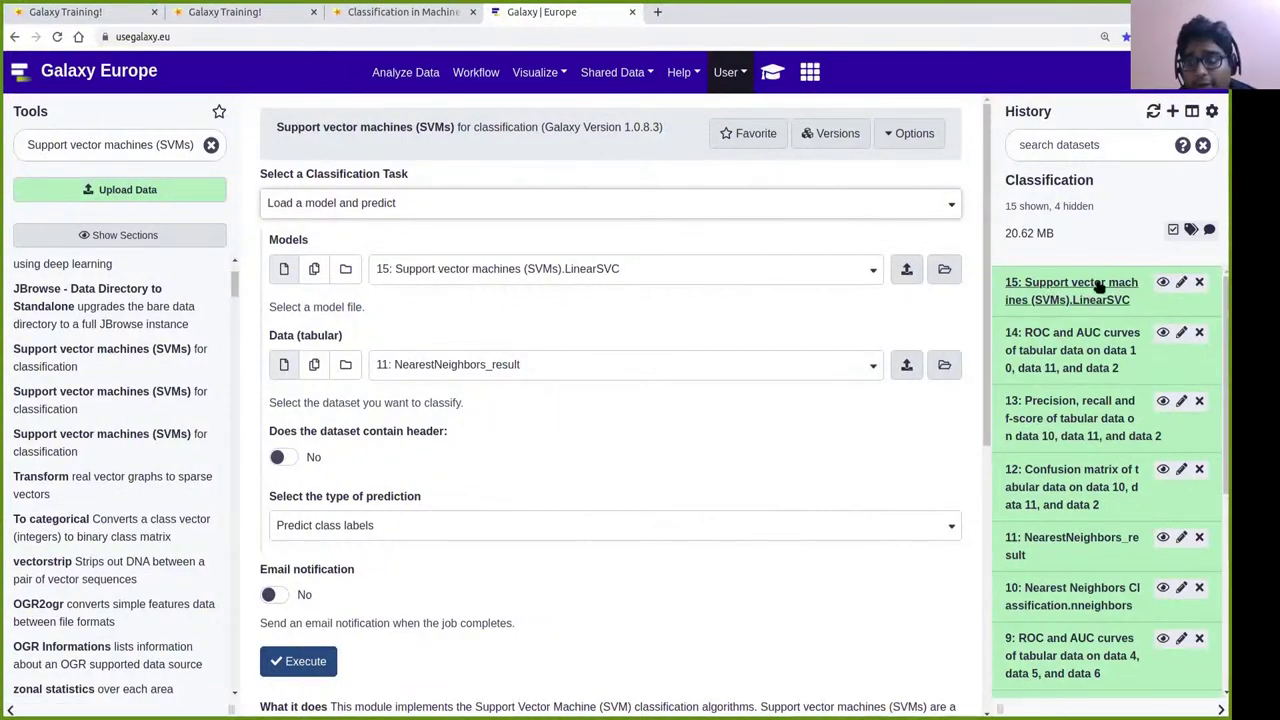
Set the tabular data for the SVM prediction to 3: test_rows.csv.
click(550, 312)
click(486, 365)
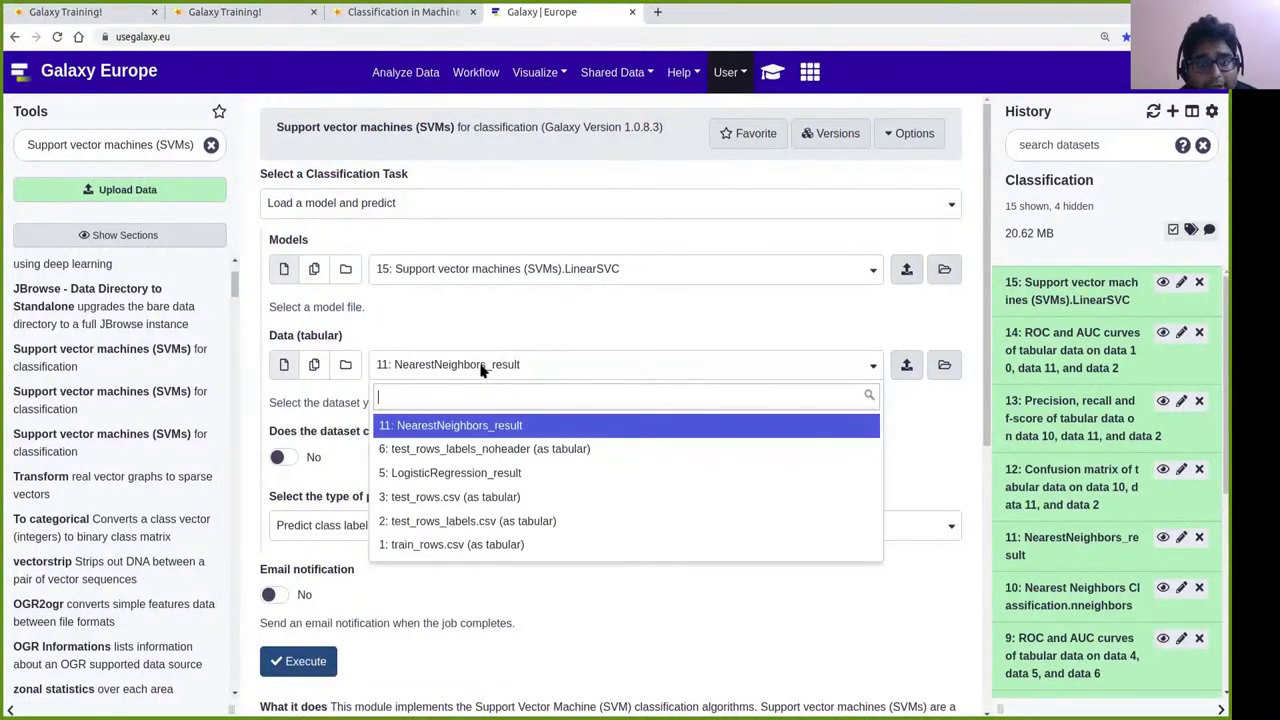
click(451, 506)
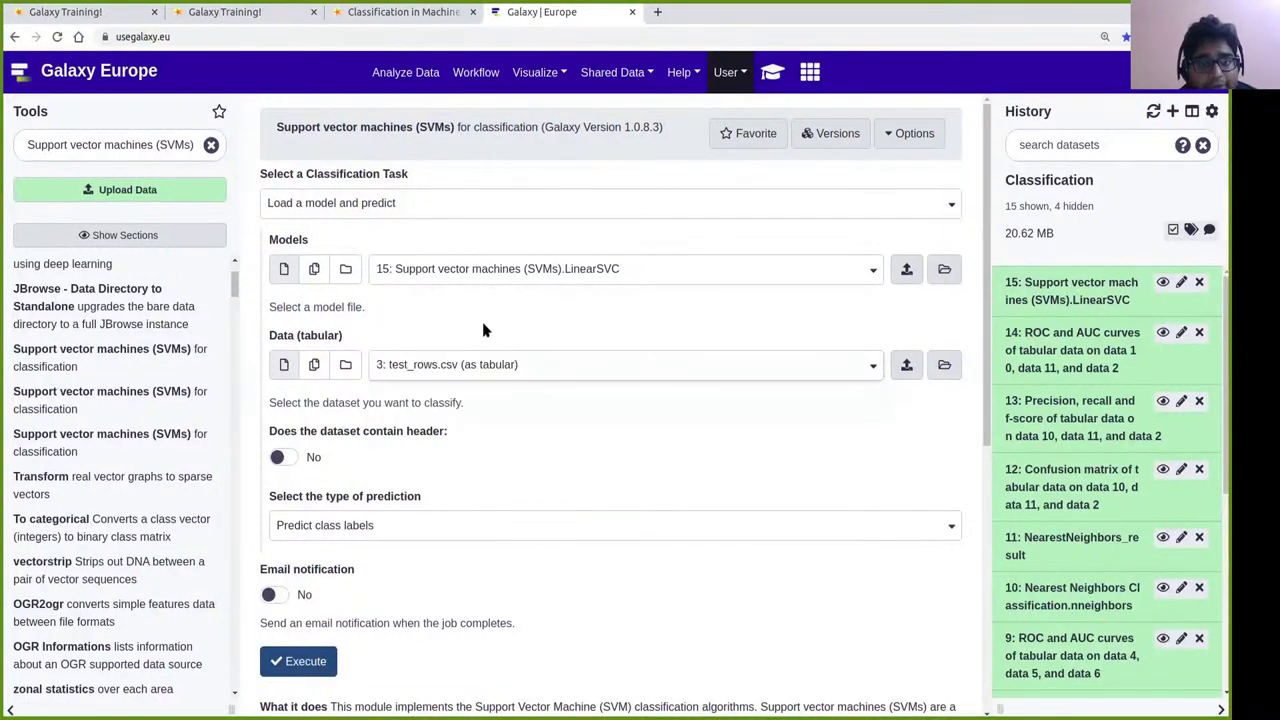
Check the header setting in the tutorial, mark the test dataset as containing a header in Galaxy, and execute the SVM prediction.
click(406, 14)
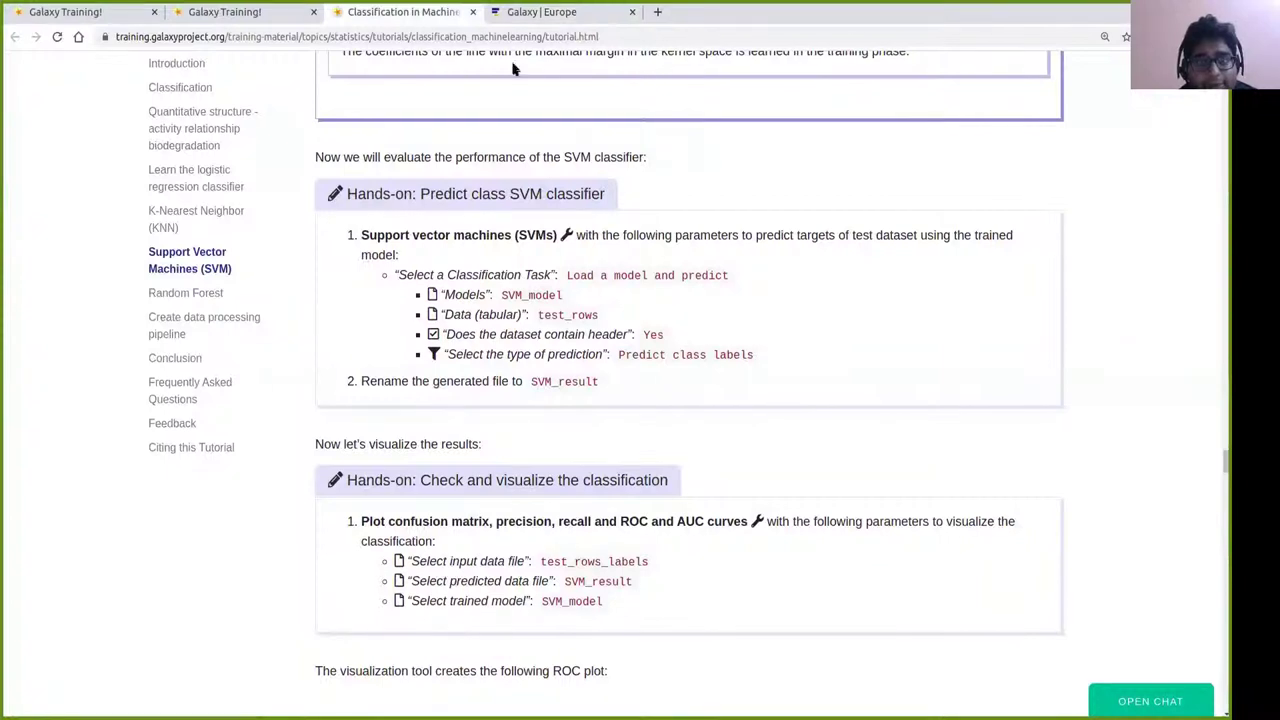
click(522, 13)
click(296, 459)
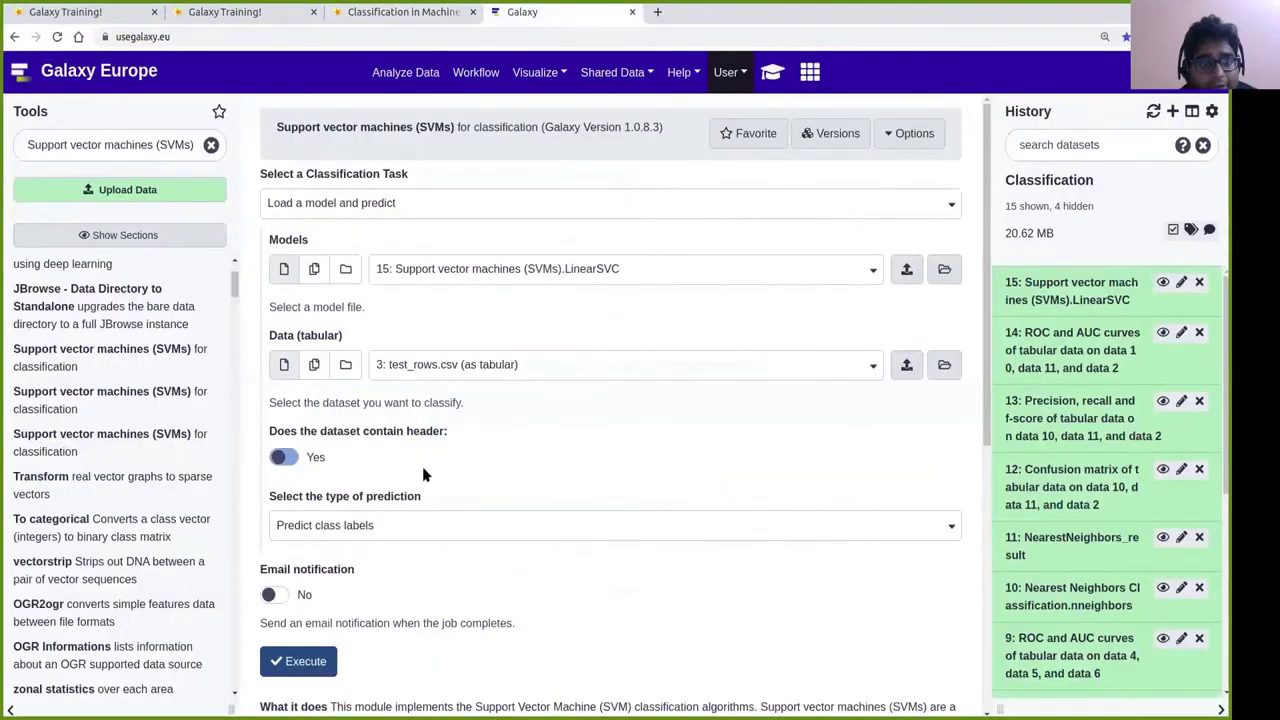
scroll(588, 437, down, 2)
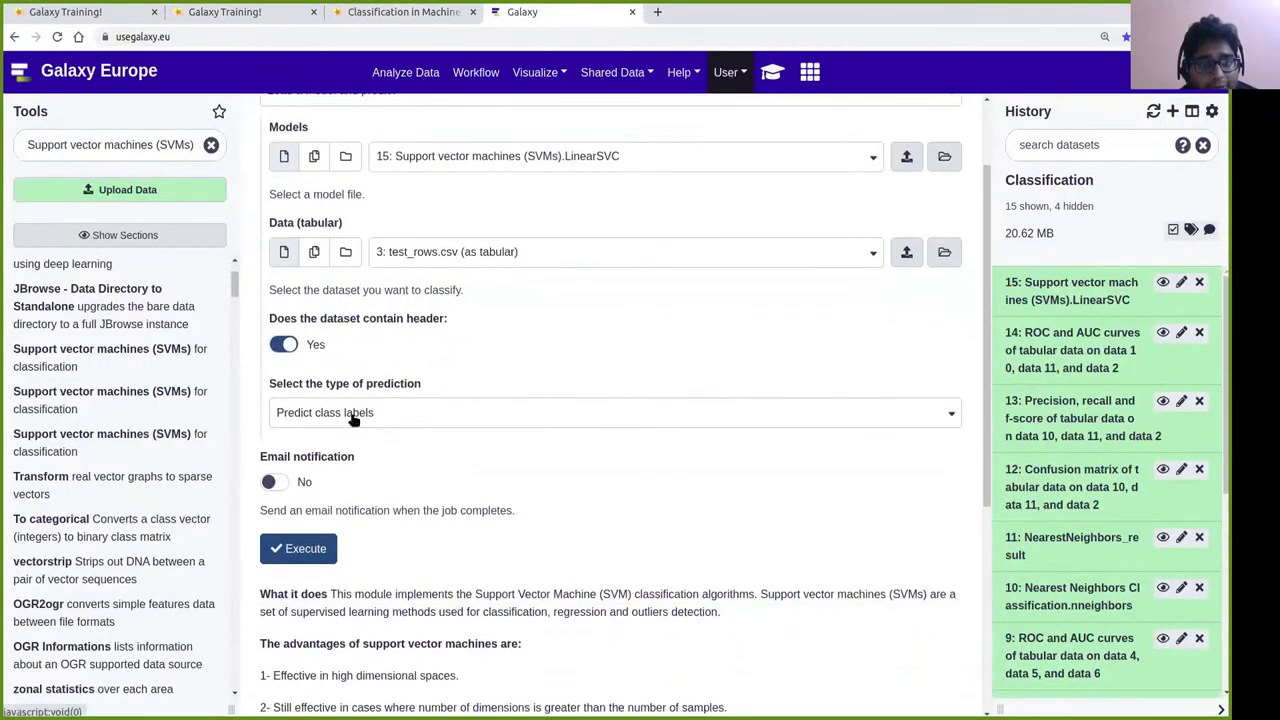
click(326, 548)
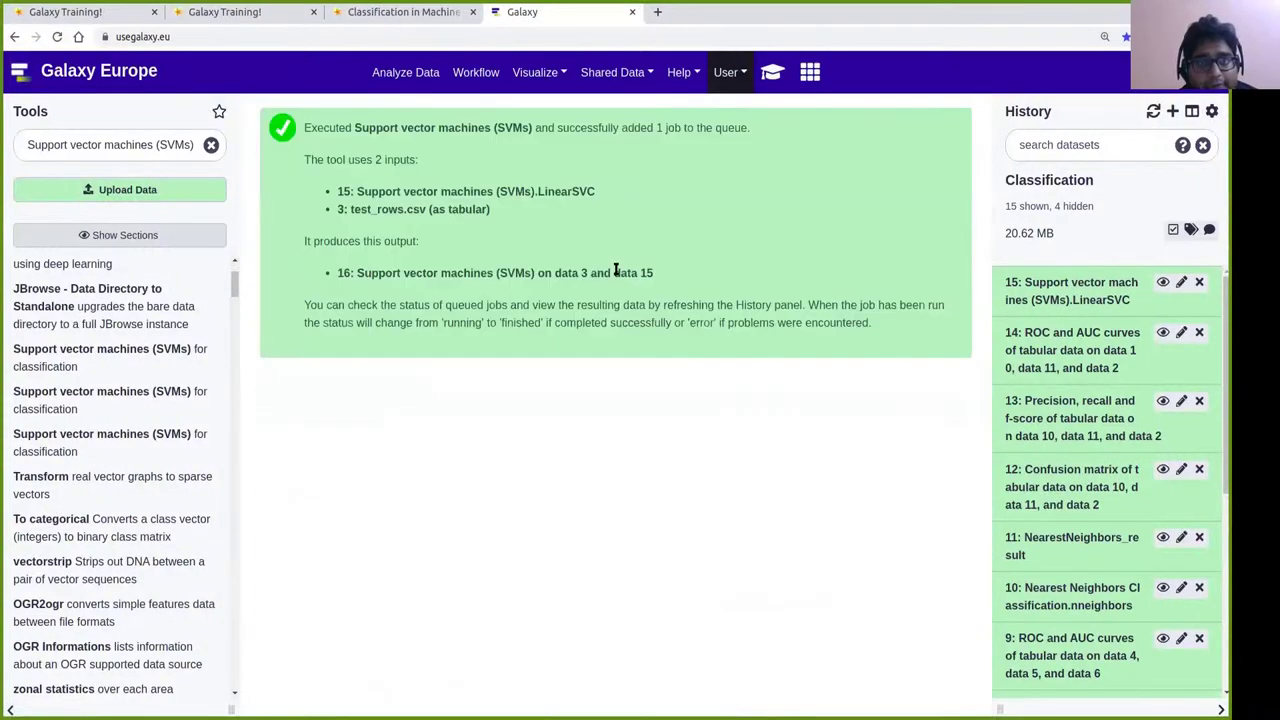
Read the tutorial's Check and visualize the classification hands-on with its ROC plot, and check the prediction job in Galaxy.
click(370, 12)
scroll(730, 425, down, 2)
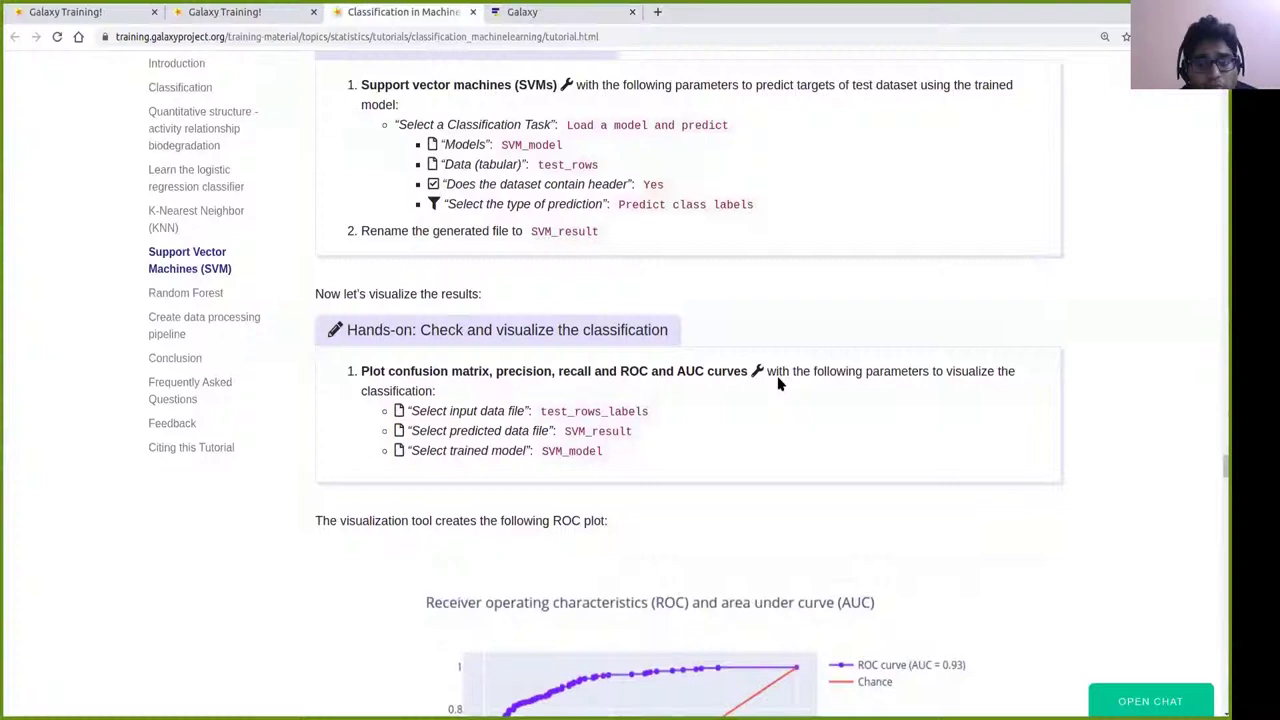
scroll(775, 390, down, 1)
scroll(854, 357, down, 1)
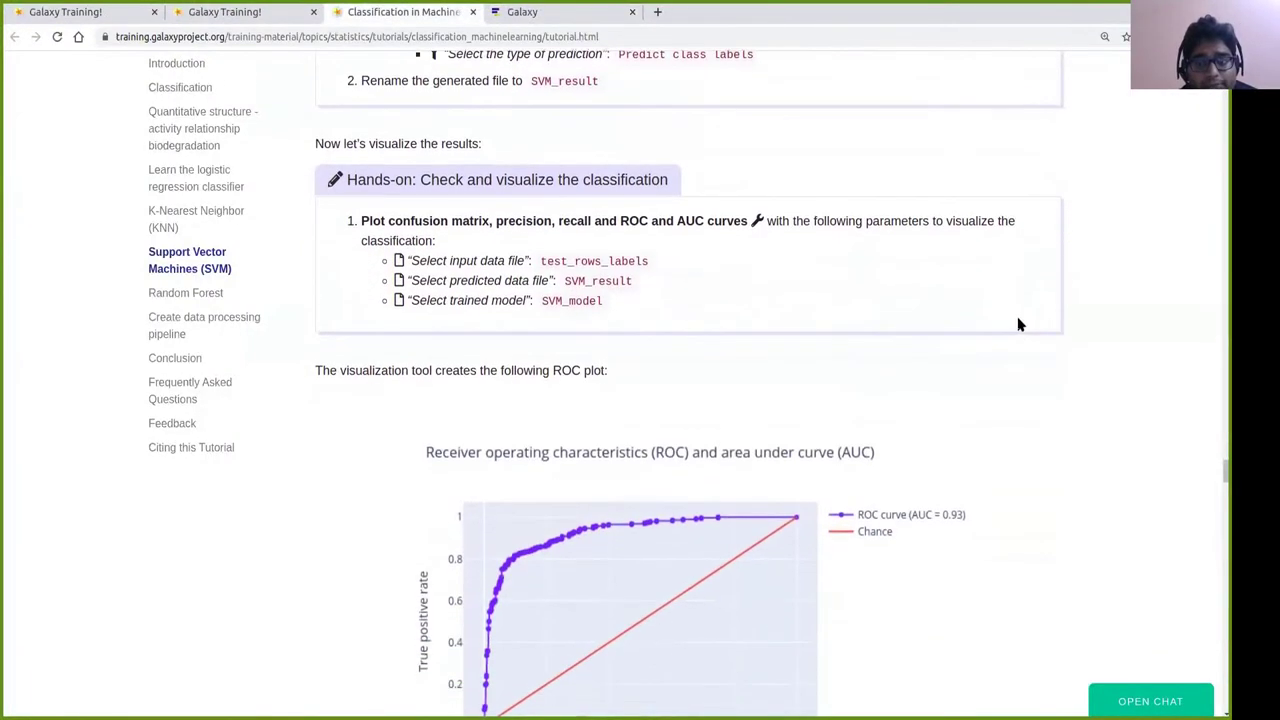
scroll(1018, 322, down, 1)
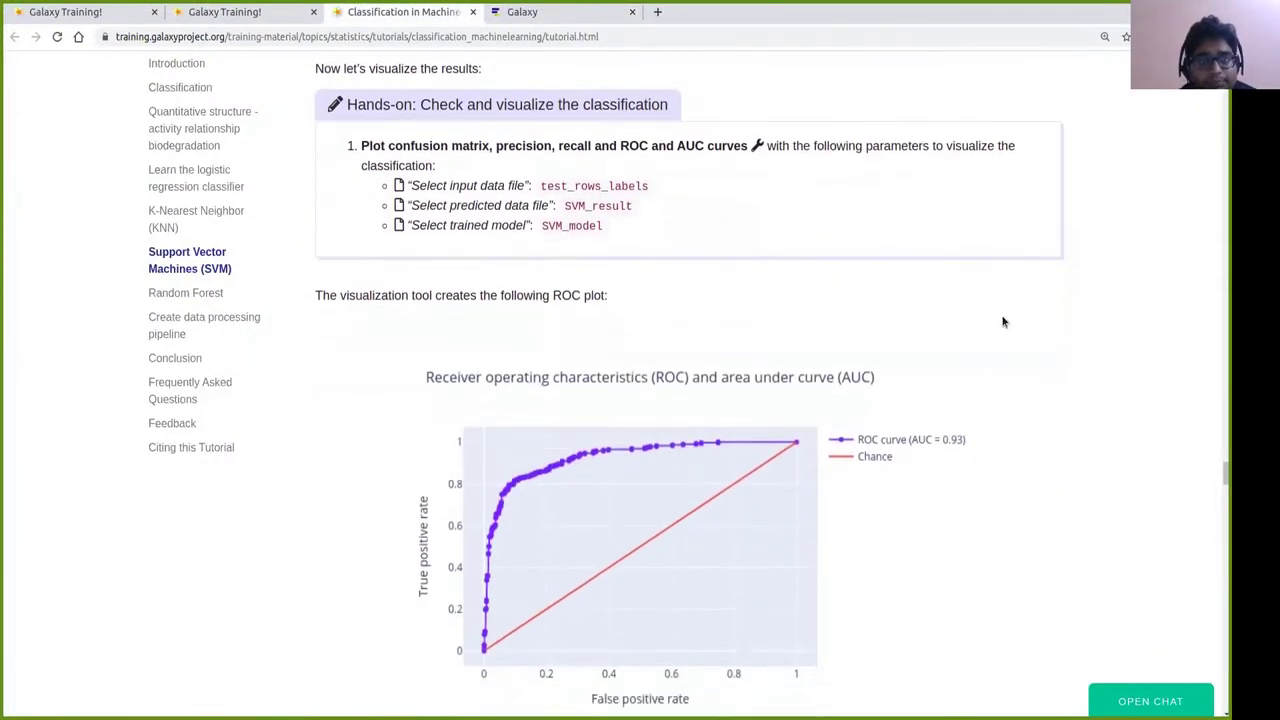
key(ctrl+Tab)
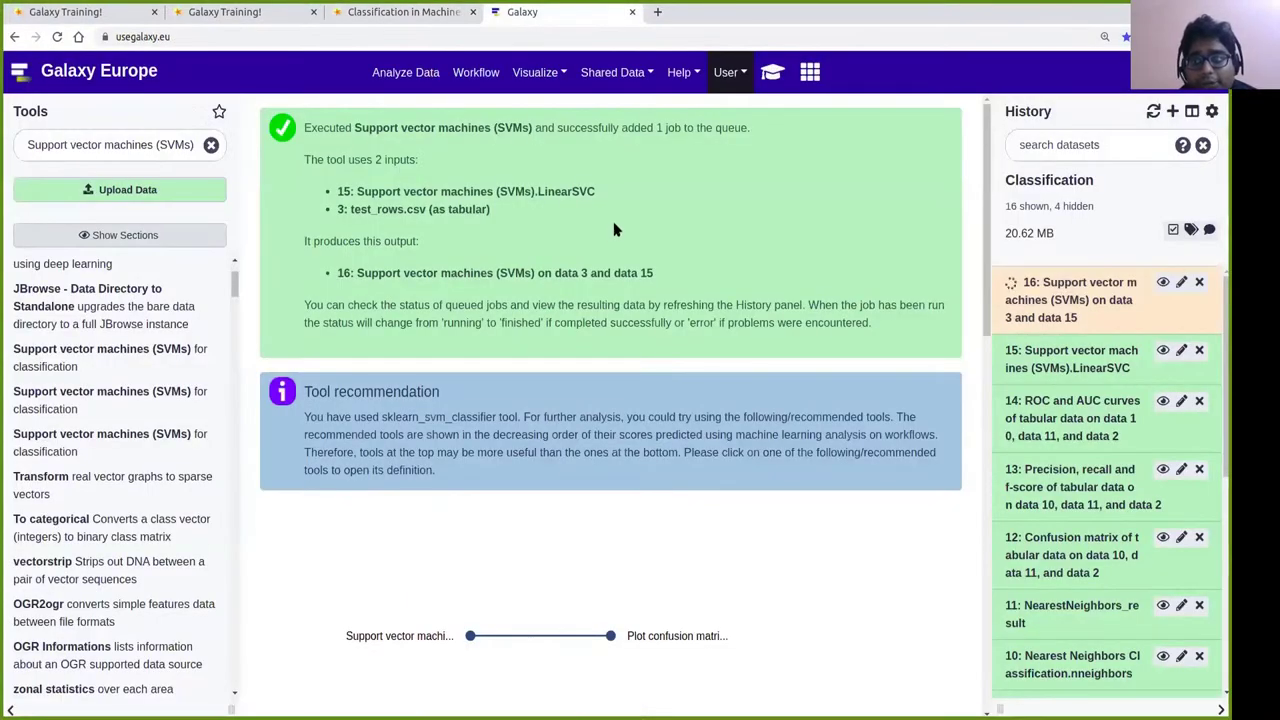
Look up the output name in the tutorial, rename the SVM prediction dataset 16 in Galaxy to SVM_result, and save it.
click(427, 12)
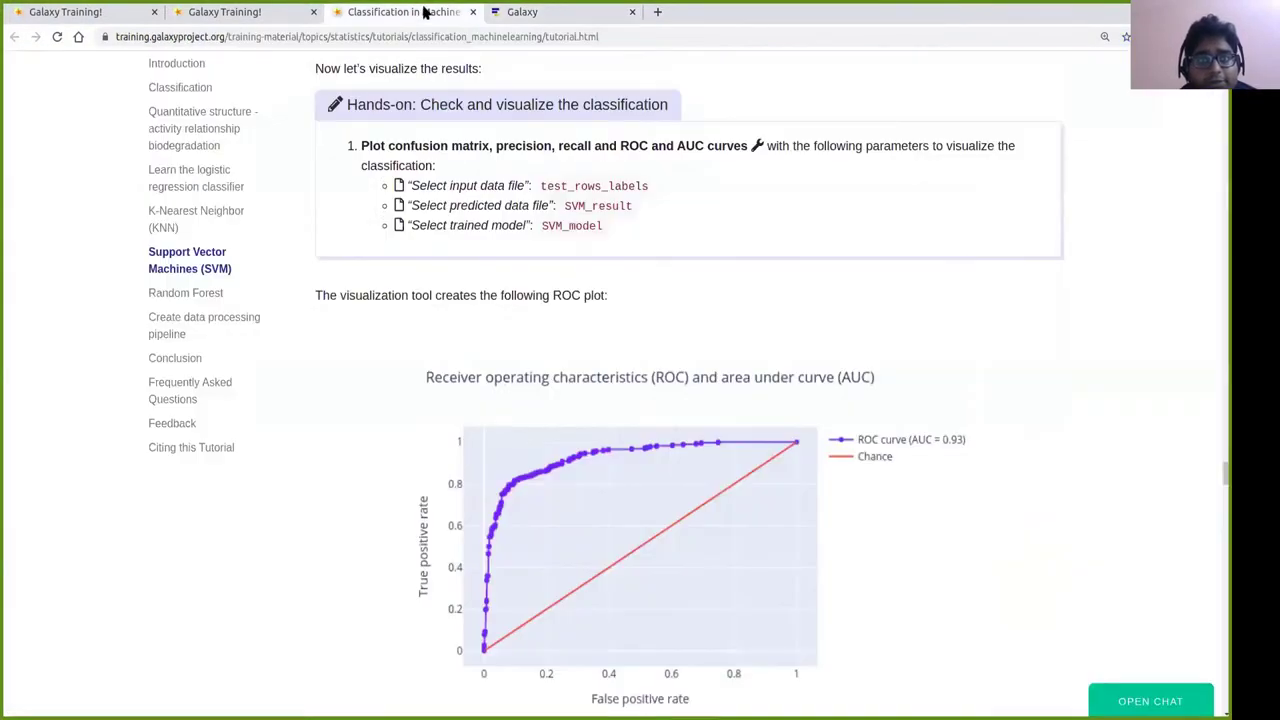
scroll(540, 290, up, 3)
double_click(562, 230)
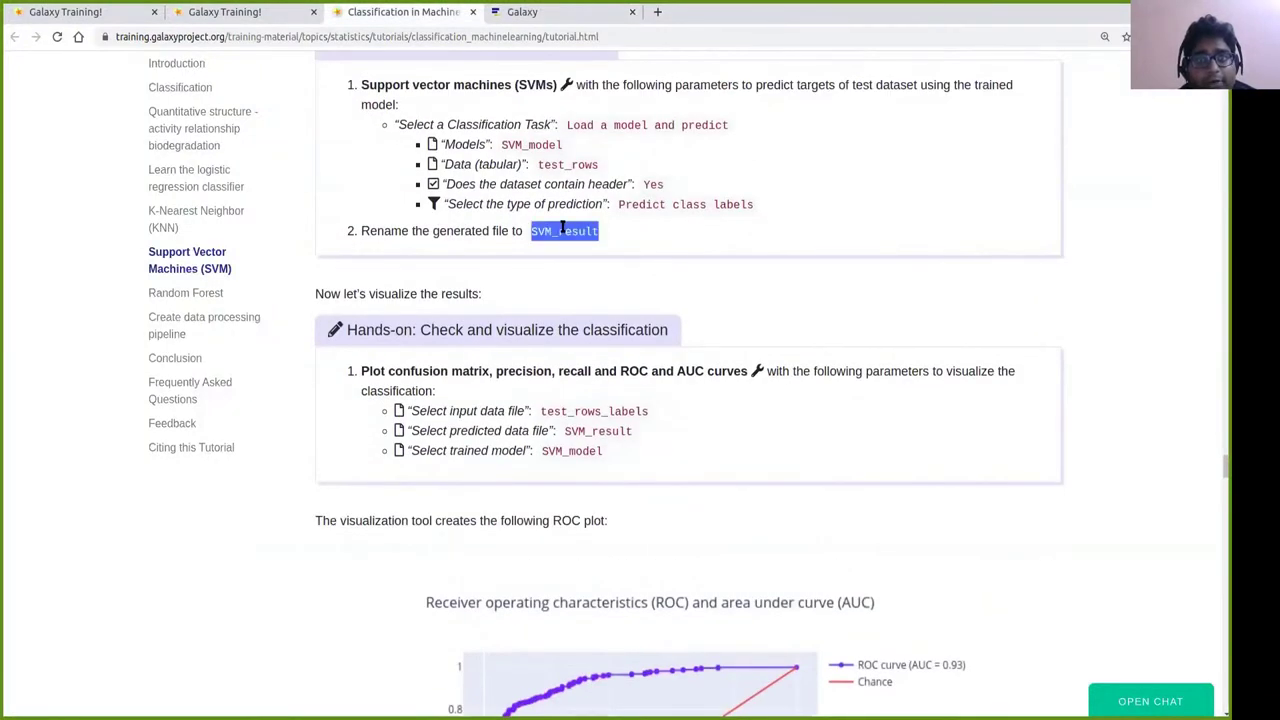
click(530, 12)
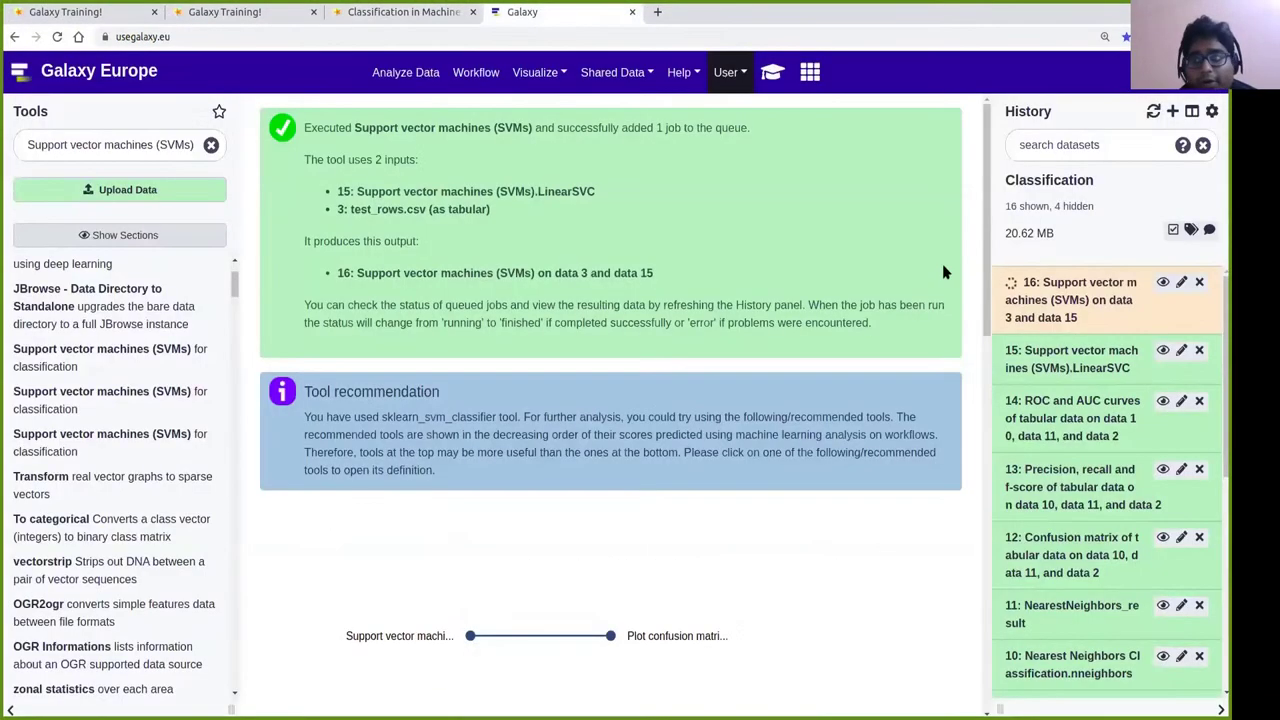
click(1182, 284)
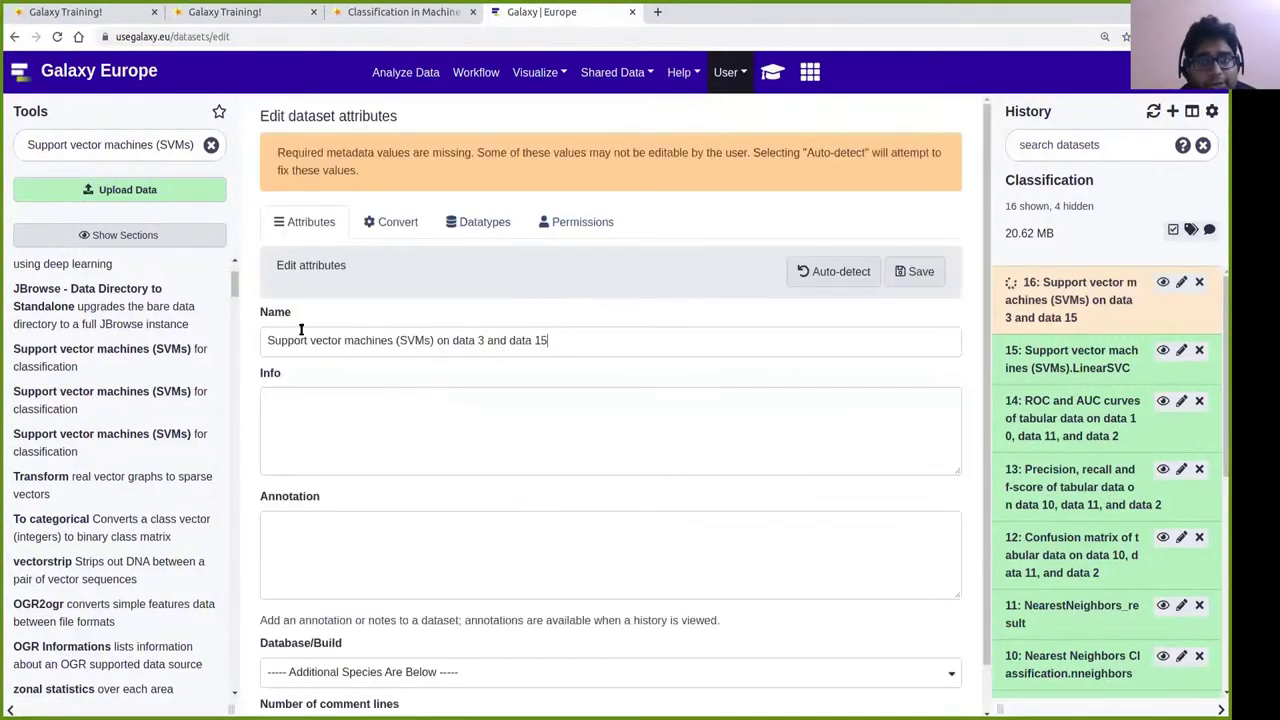
drag(550, 338, 268, 330)
text(SVM_result)
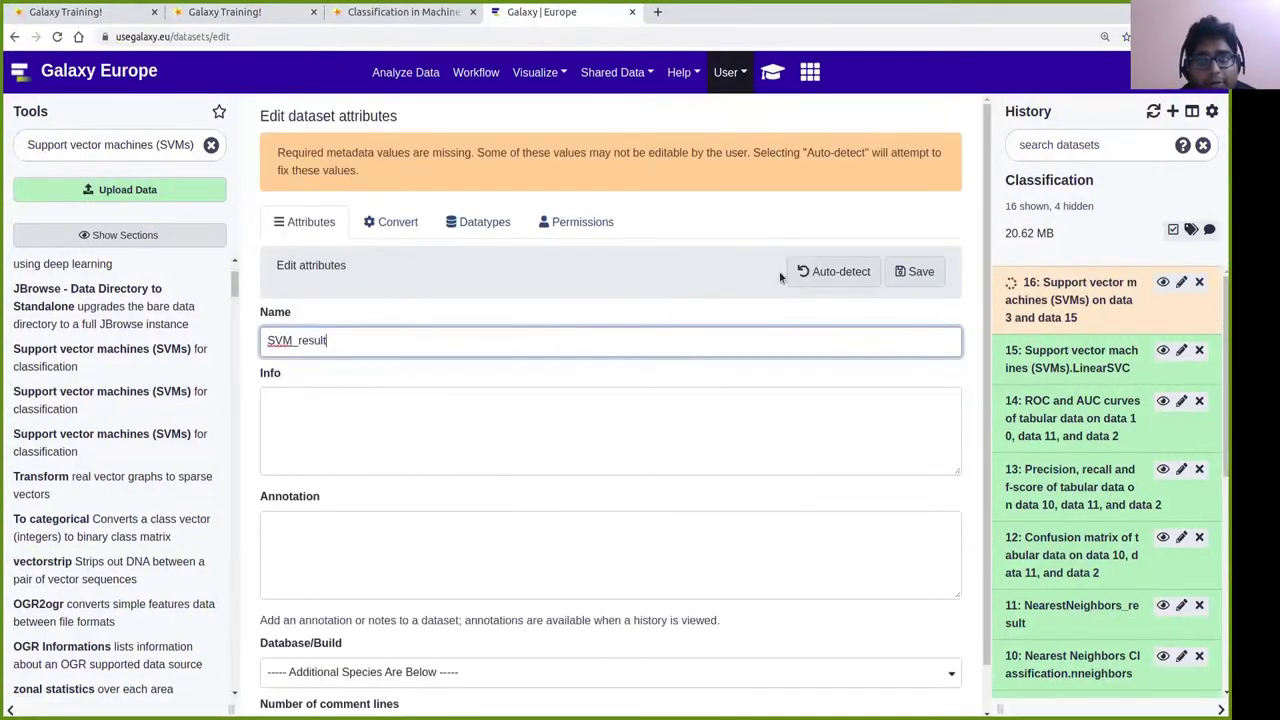
click(918, 271)
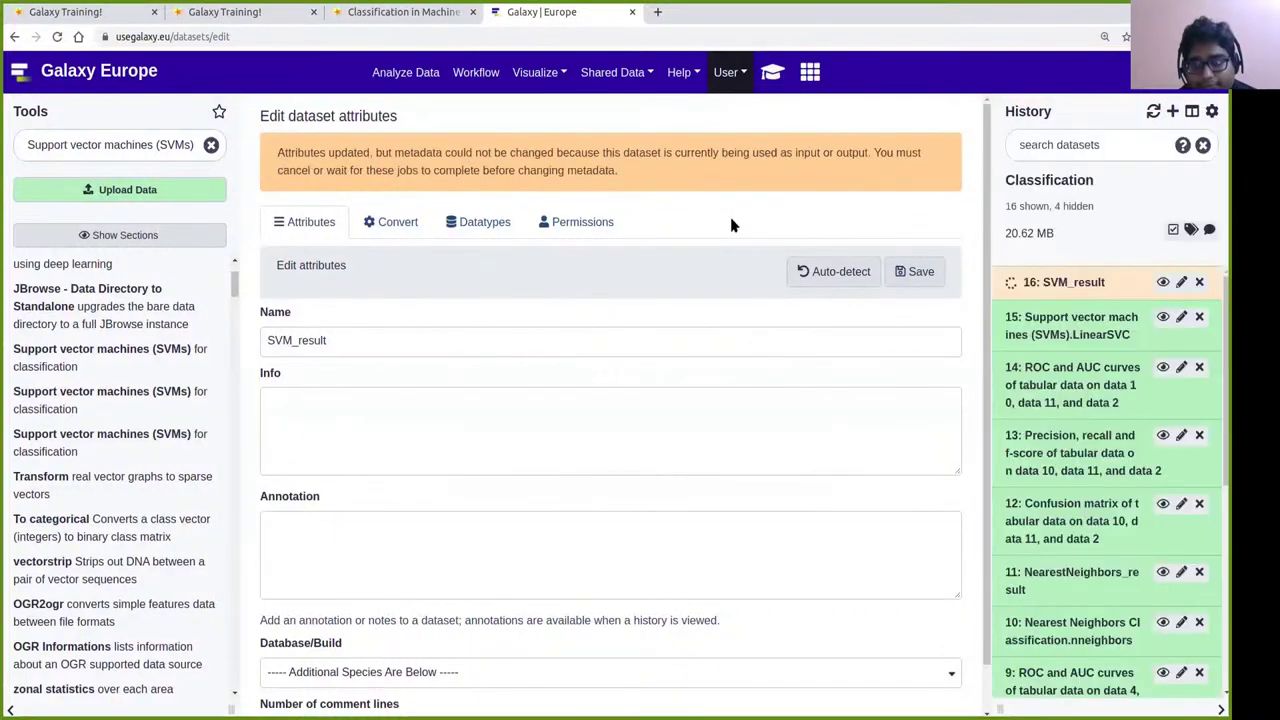
Copy the plotting tool's name from the tutorial and use it to find and open Plot confusion matrix, precision, recall and ROC and AUC curves in Galaxy.
click(396, 12)
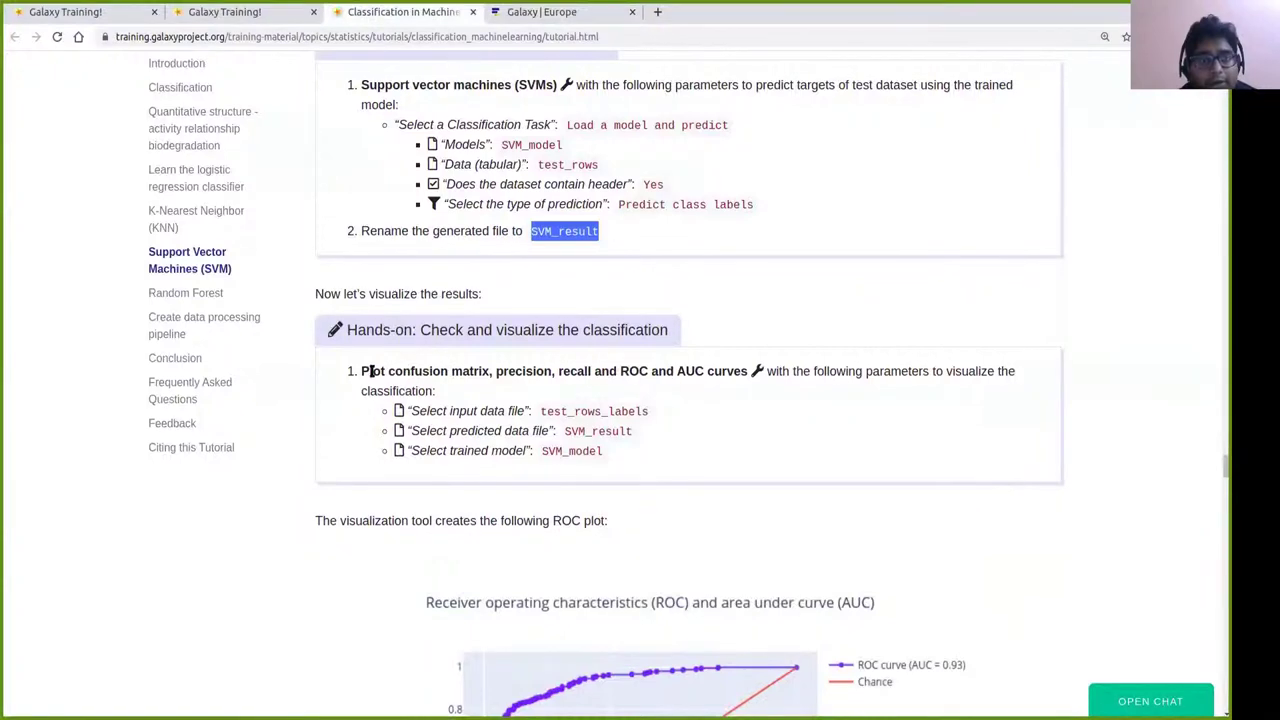
drag(362, 369, 746, 369)
key(ctrl+c)
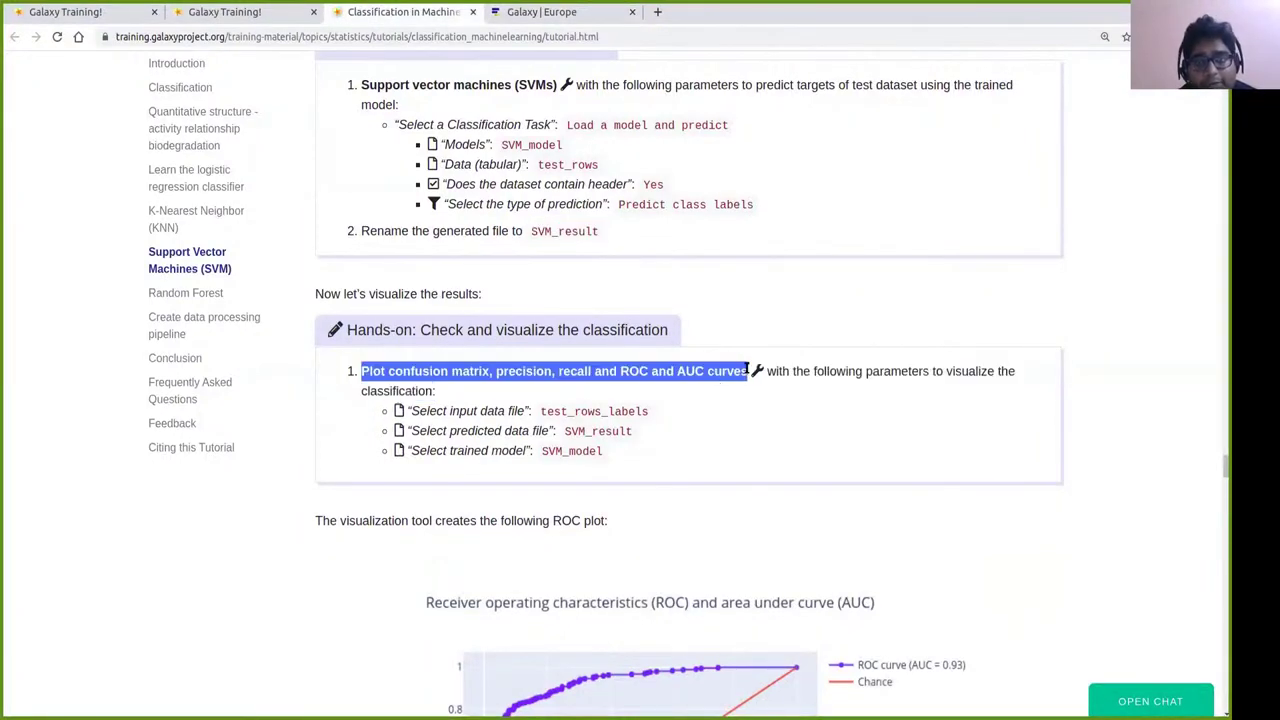
click(566, 14)
click(124, 144)
key(ctrl+a)
key(BackSpace)
key(ctrl+v)
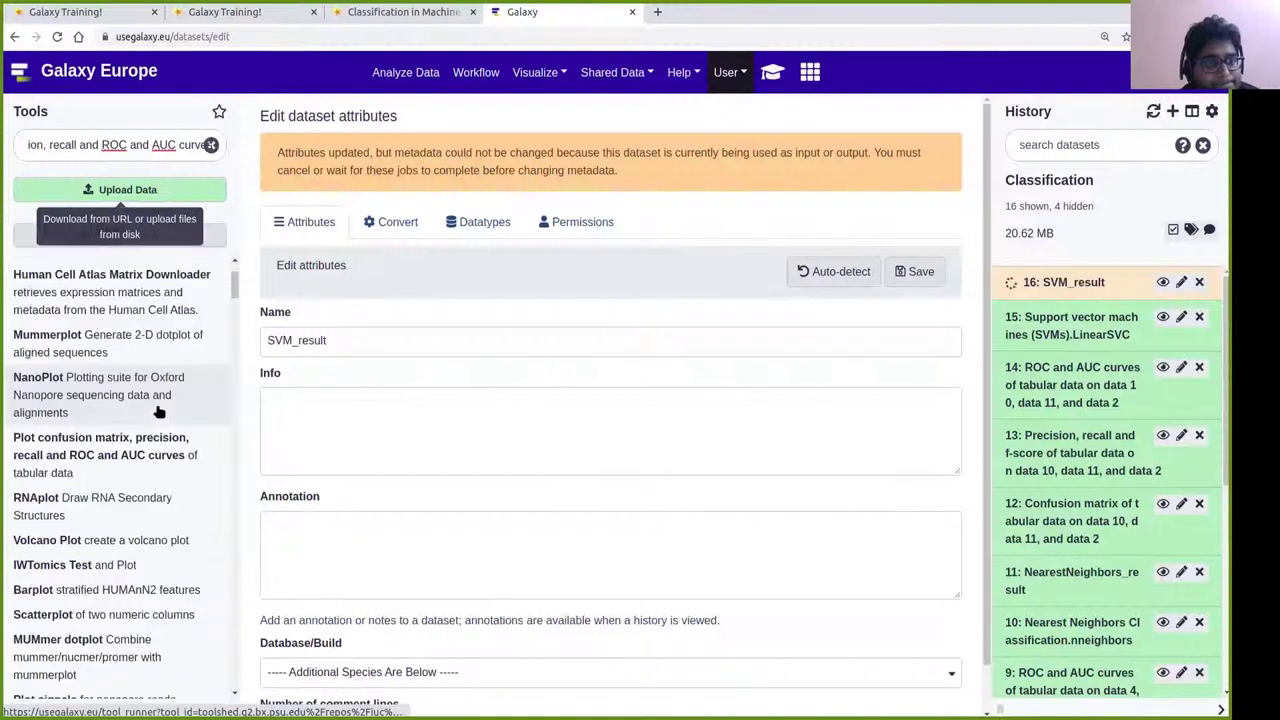
click(117, 460)
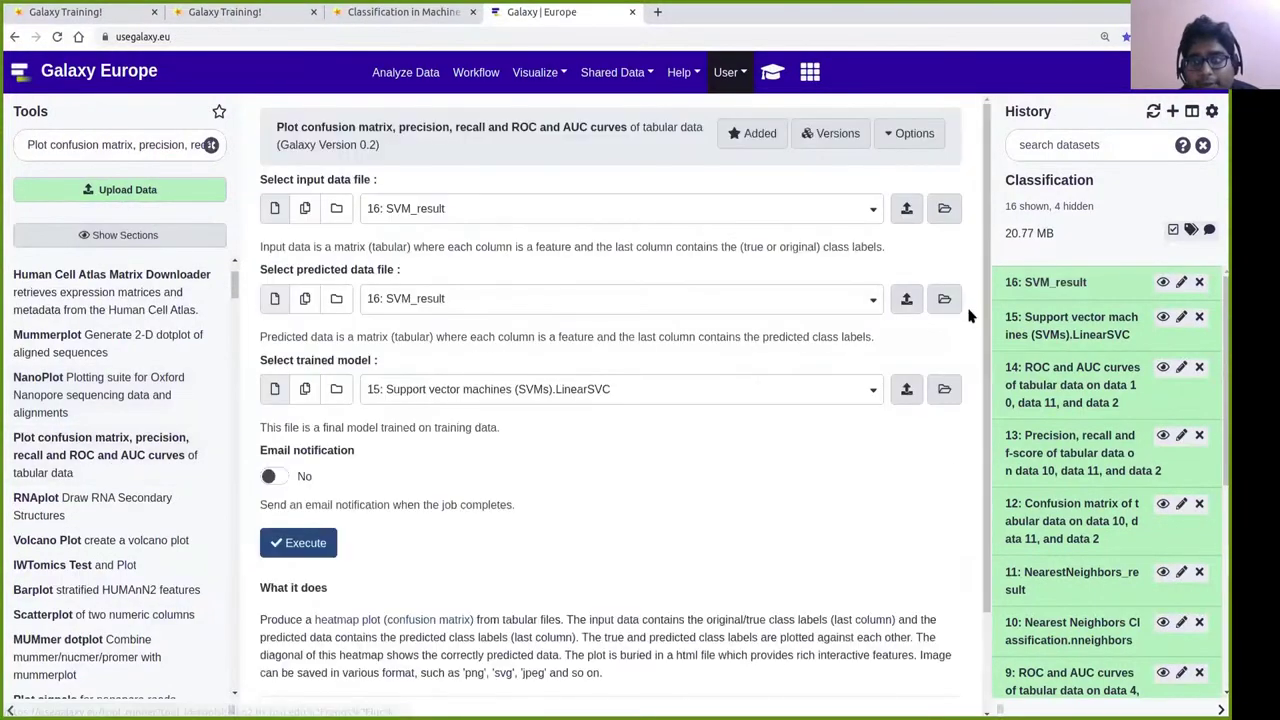
Set the plotting tool's input data file to 2: test_rows_labels.csv and execute it with SVM_result and the LinearSVC model.
click(407, 212)
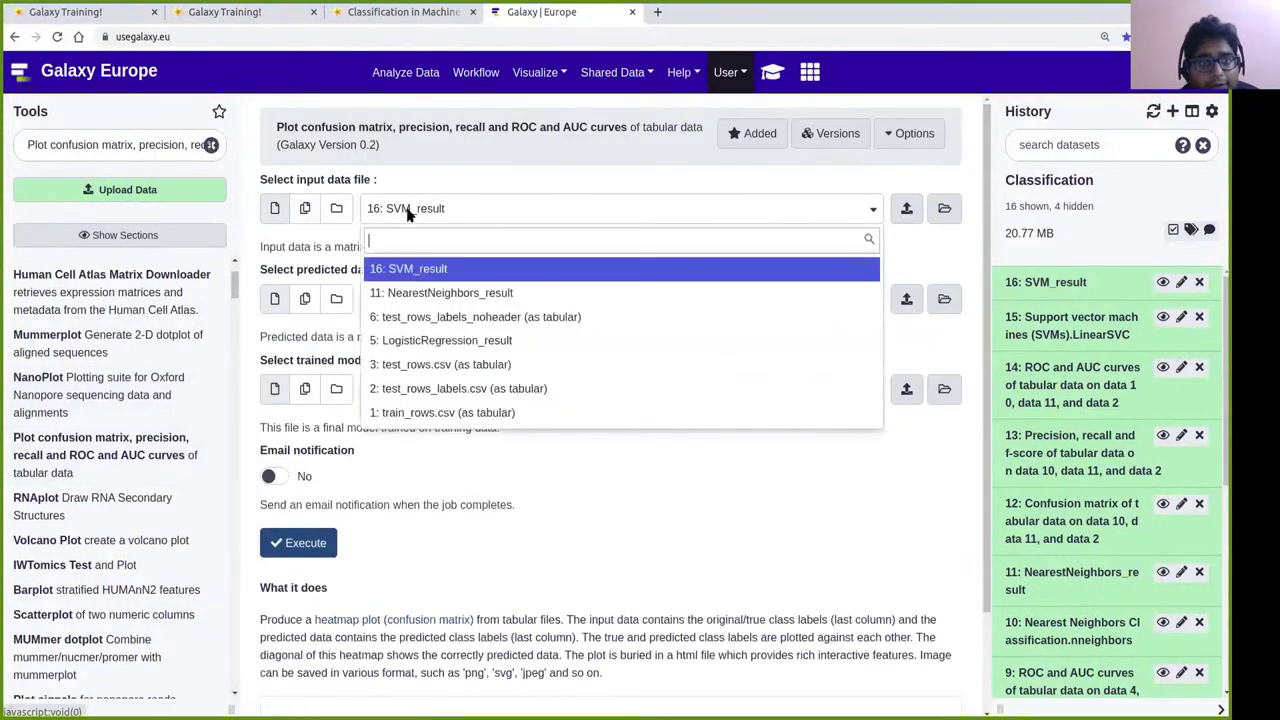
click(447, 388)
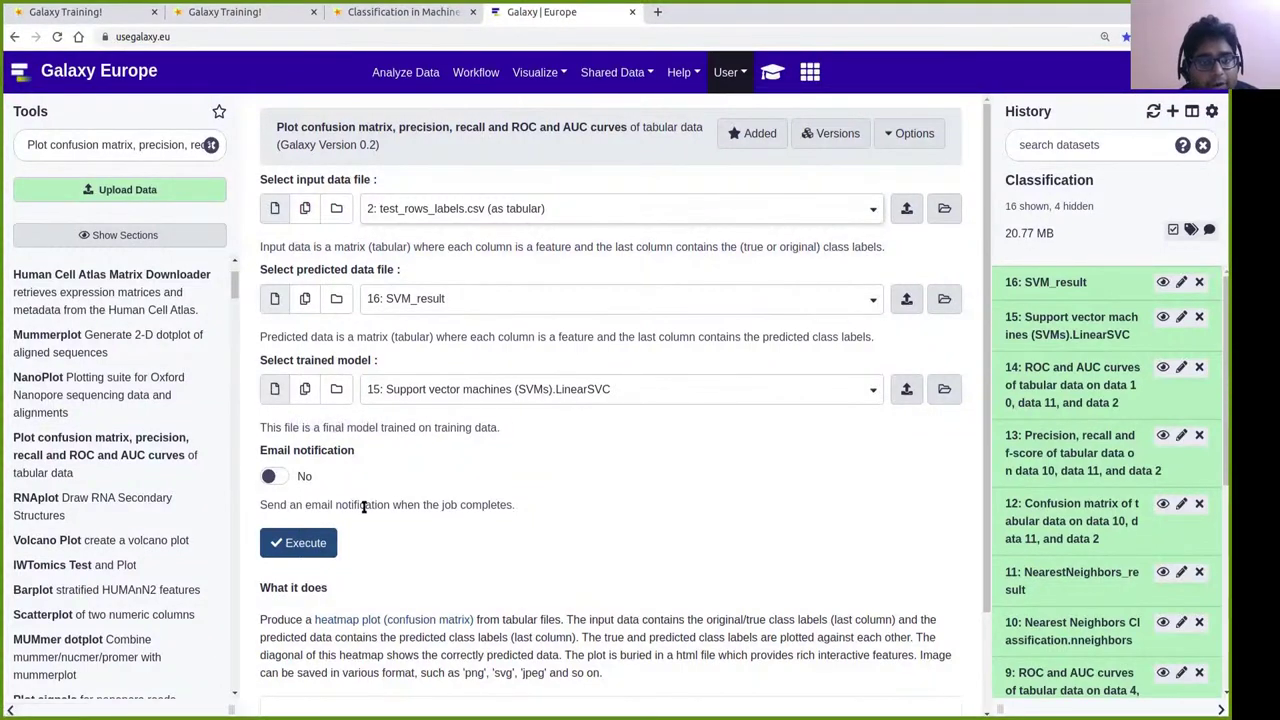
click(320, 540)
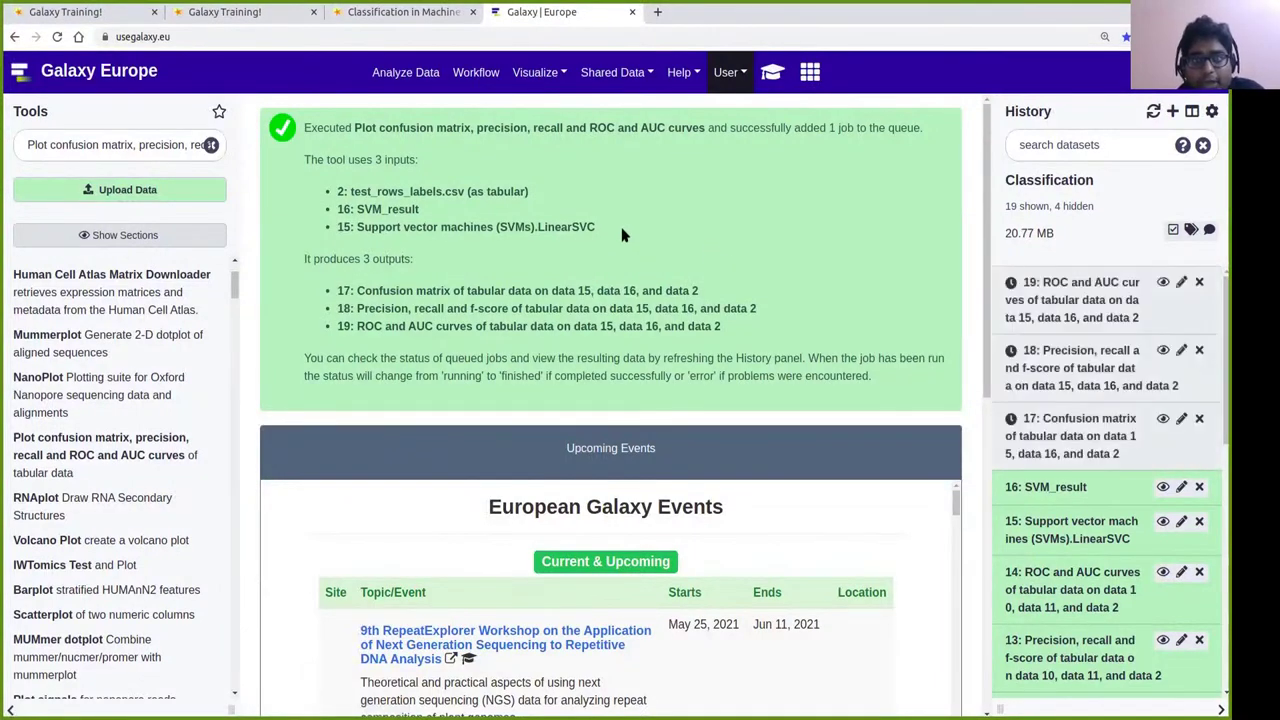
Return to the tutorial and examine the expected ROC plot for the SVM classifier.
click(358, 17)
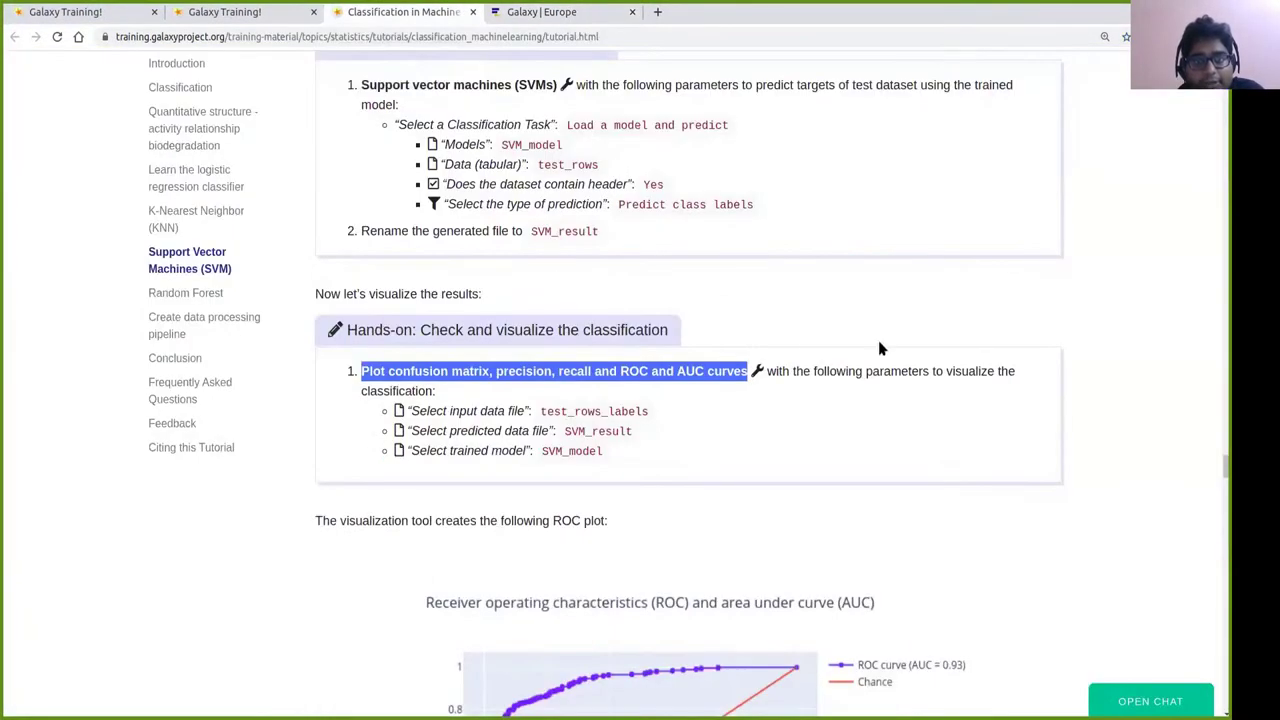
scroll(1070, 345, down, 3)
scroll(1100, 355, down, 3)
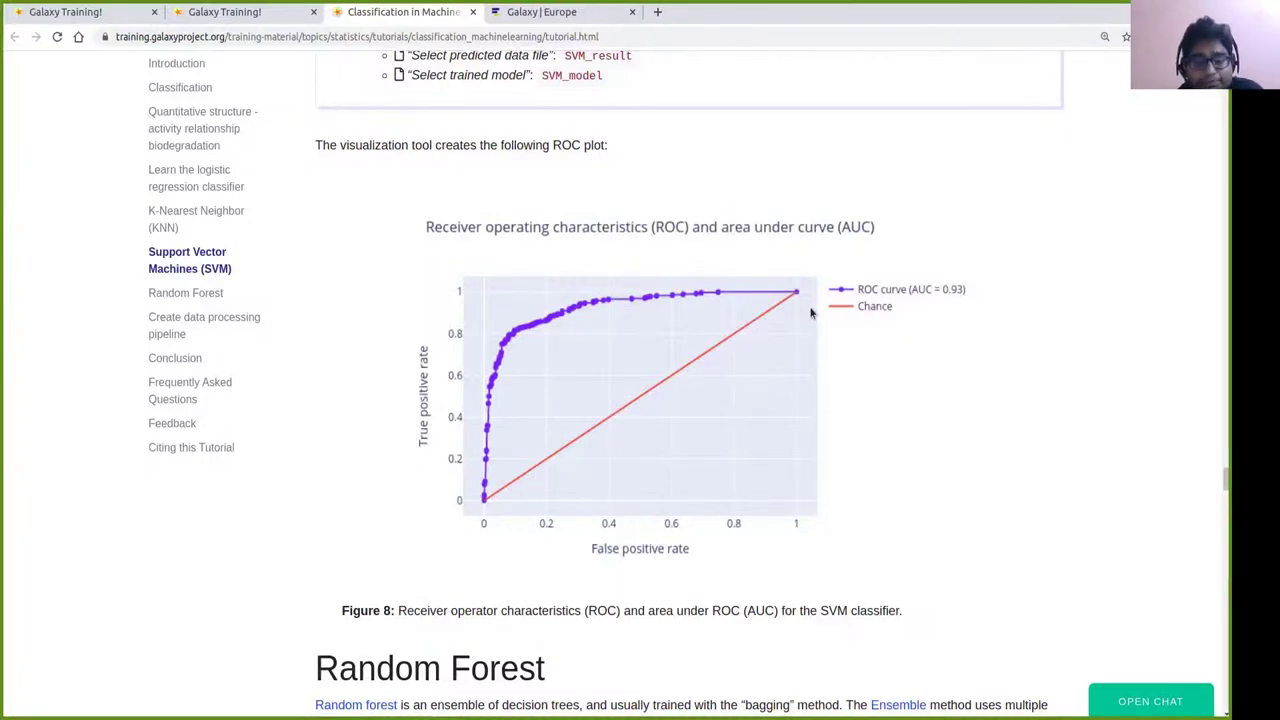
Display the SVM's ROC and AUC curves dataset 19 in Galaxy with the tool list collapsed, and compare it with the tutorial's ROC plot.
click(537, 10)
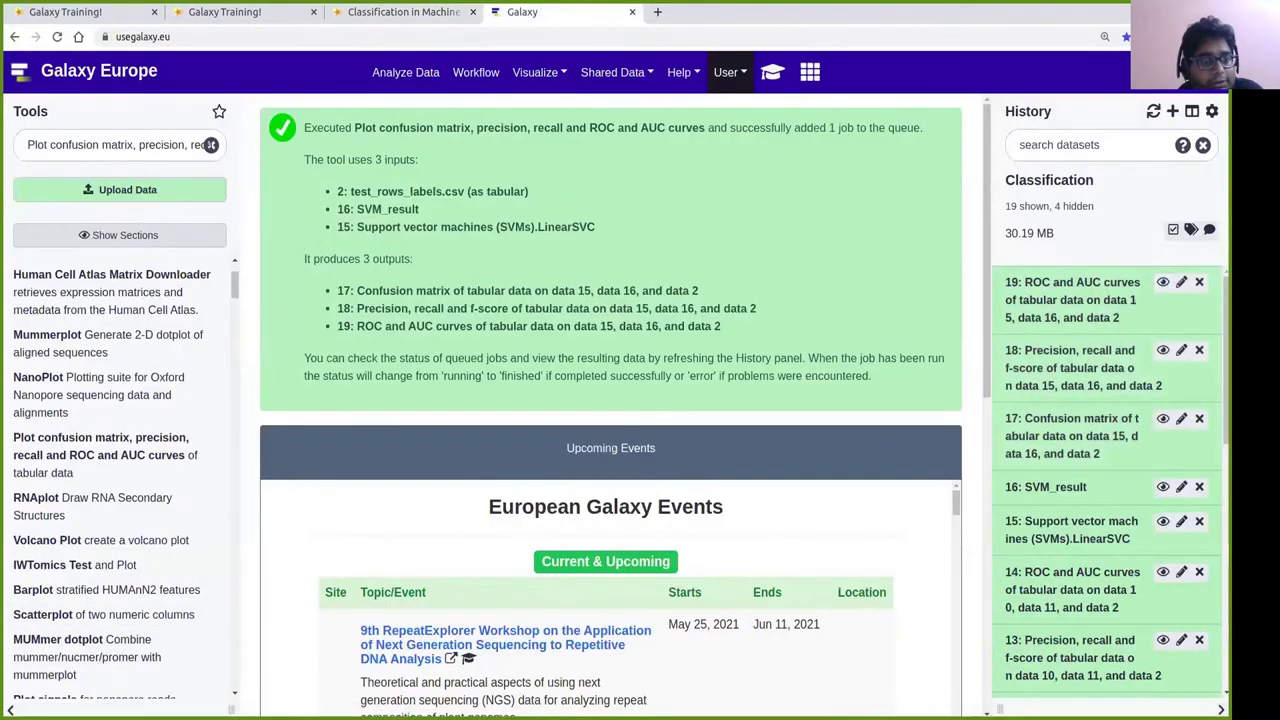
click(10, 710)
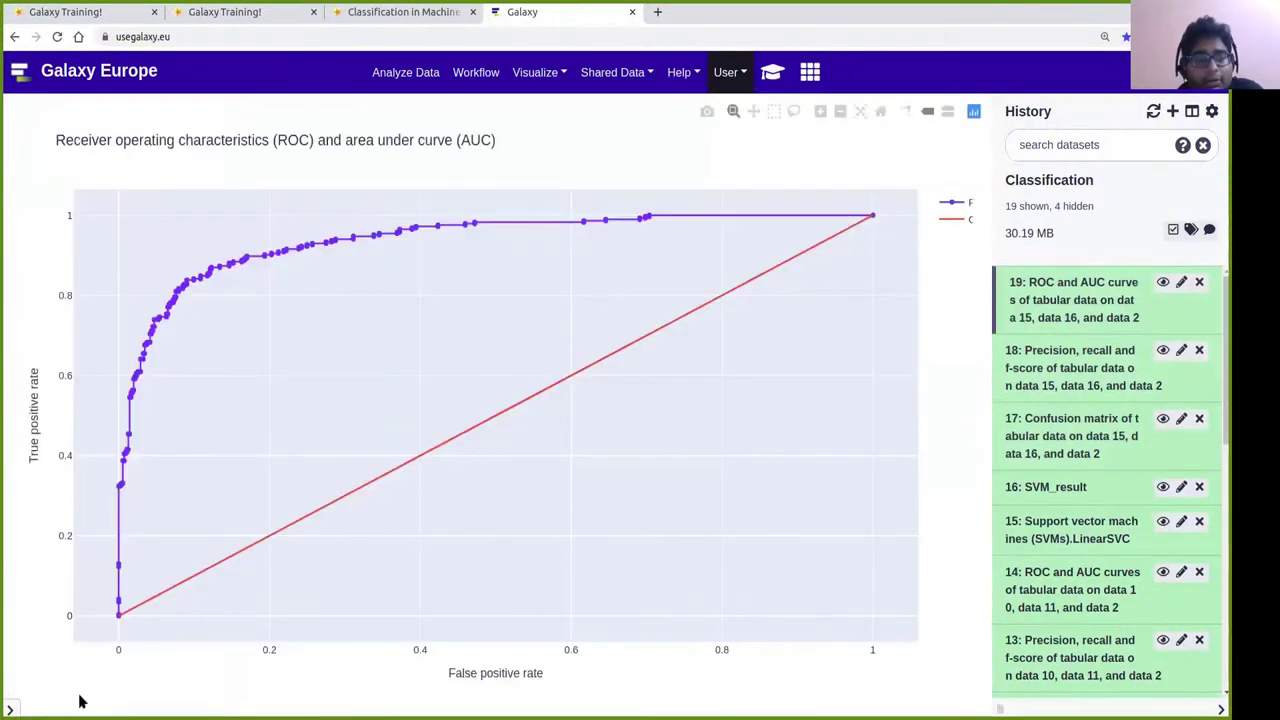
click(1162, 282)
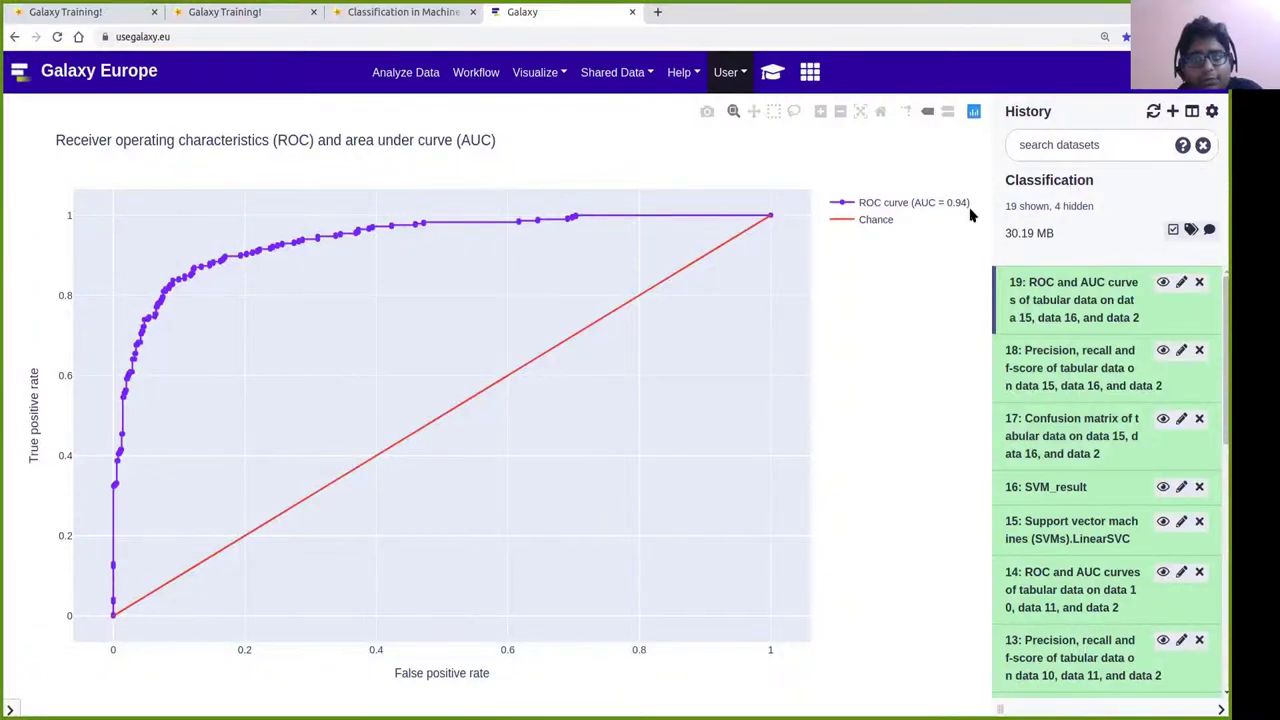
click(387, 16)
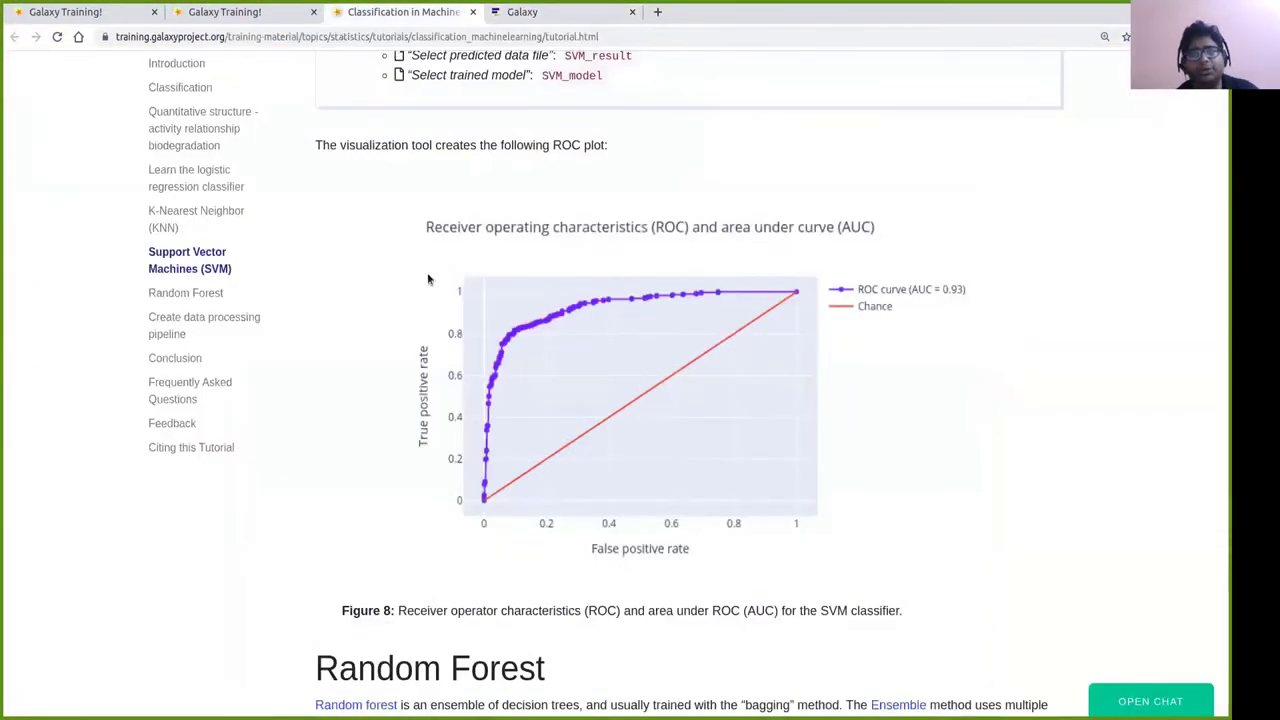
click(524, 14)
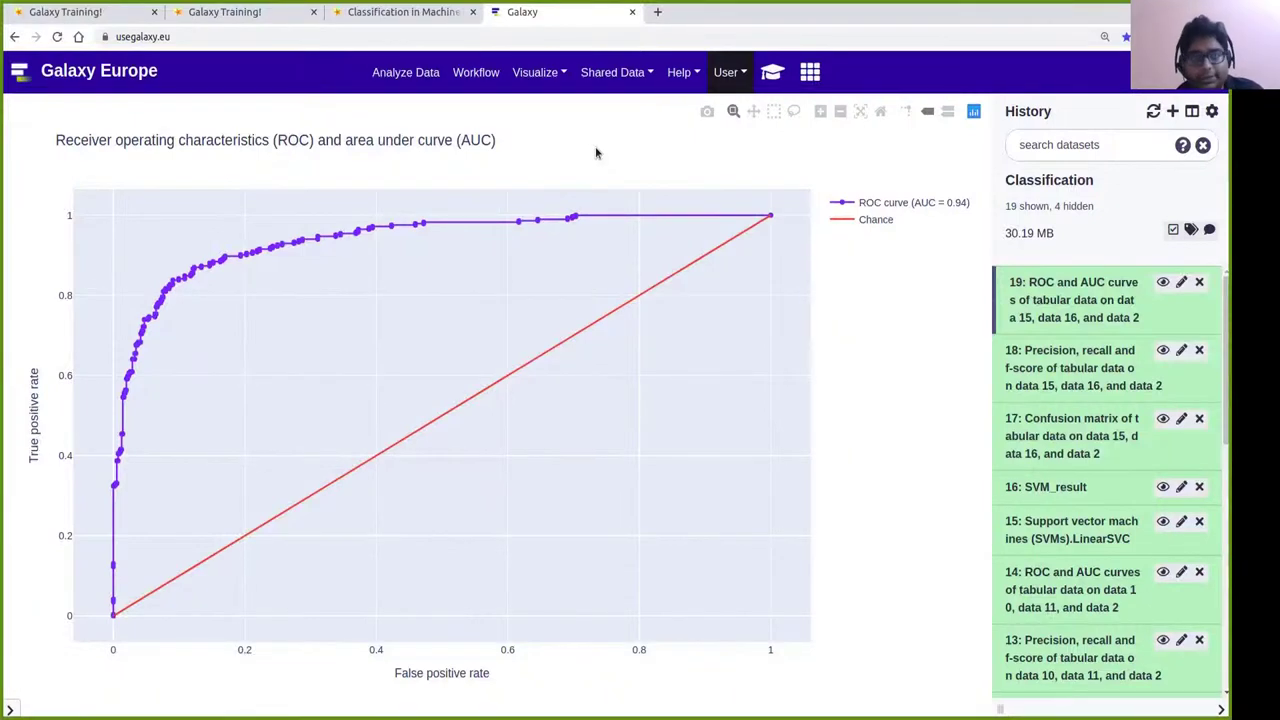
Review the expected ROC plot for the SVM classifier in the tutorial and the plotting parameters above it.
click(425, 20)
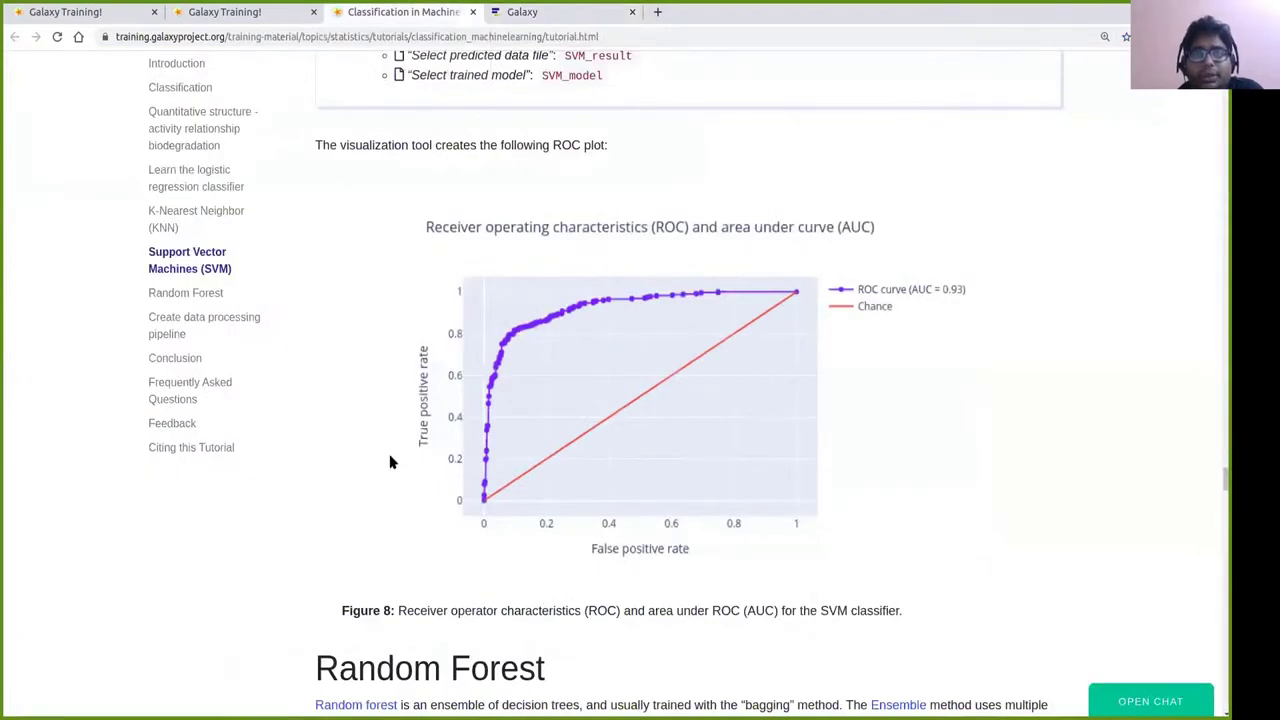
scroll(391, 462, up, 1)
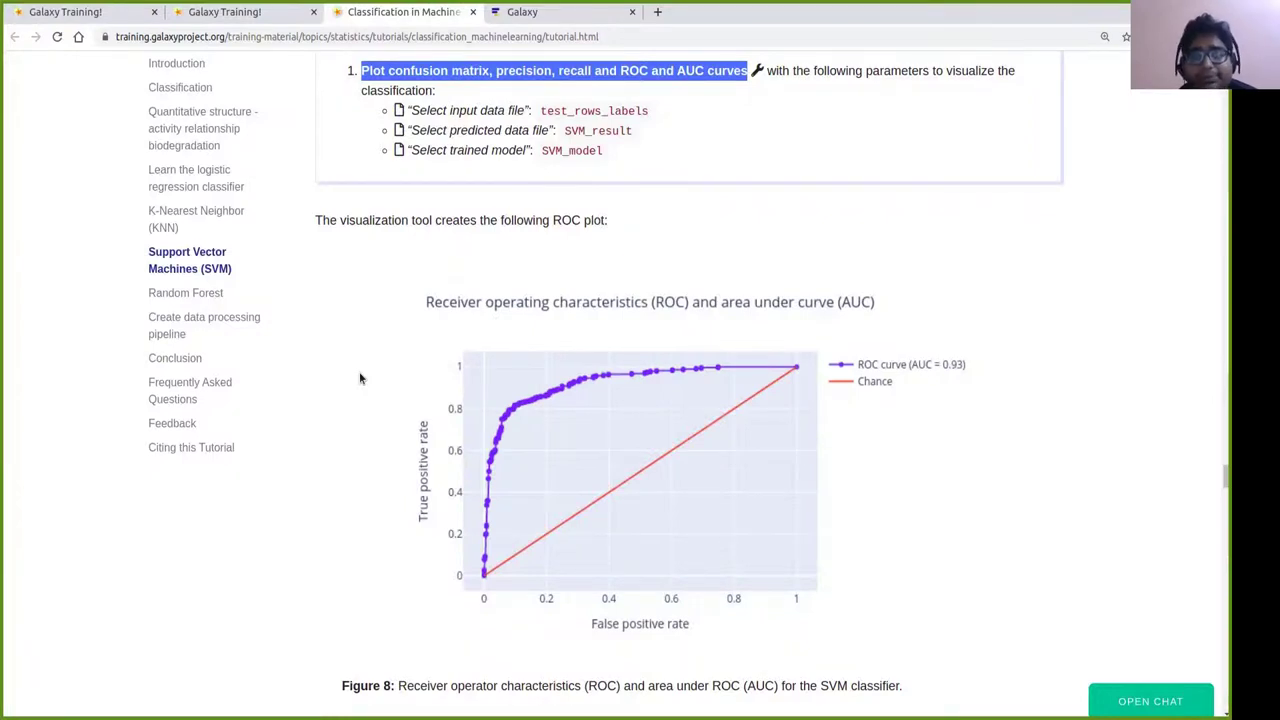
scroll(470, 120, down, 1)
Display the SVM's precision, recall and f-score dataset 18 in Galaxy and inspect the precision points for both class labels.
click(518, 14)
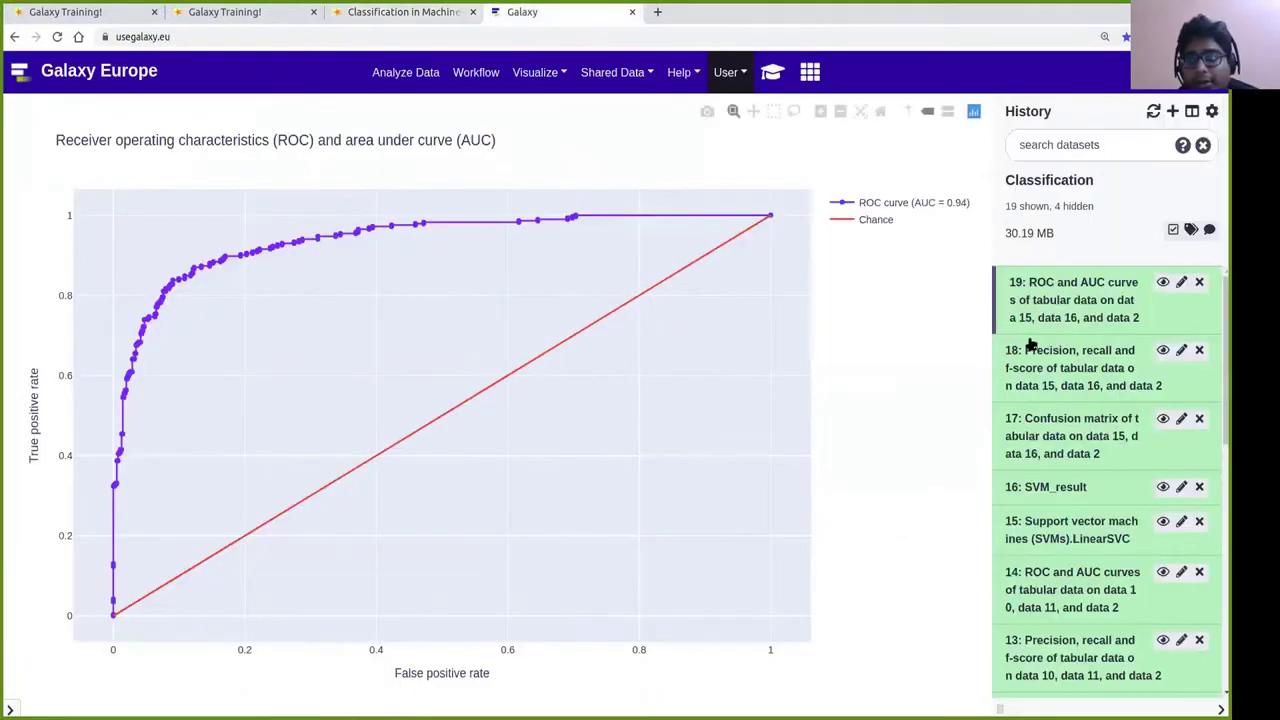
click(1163, 350)
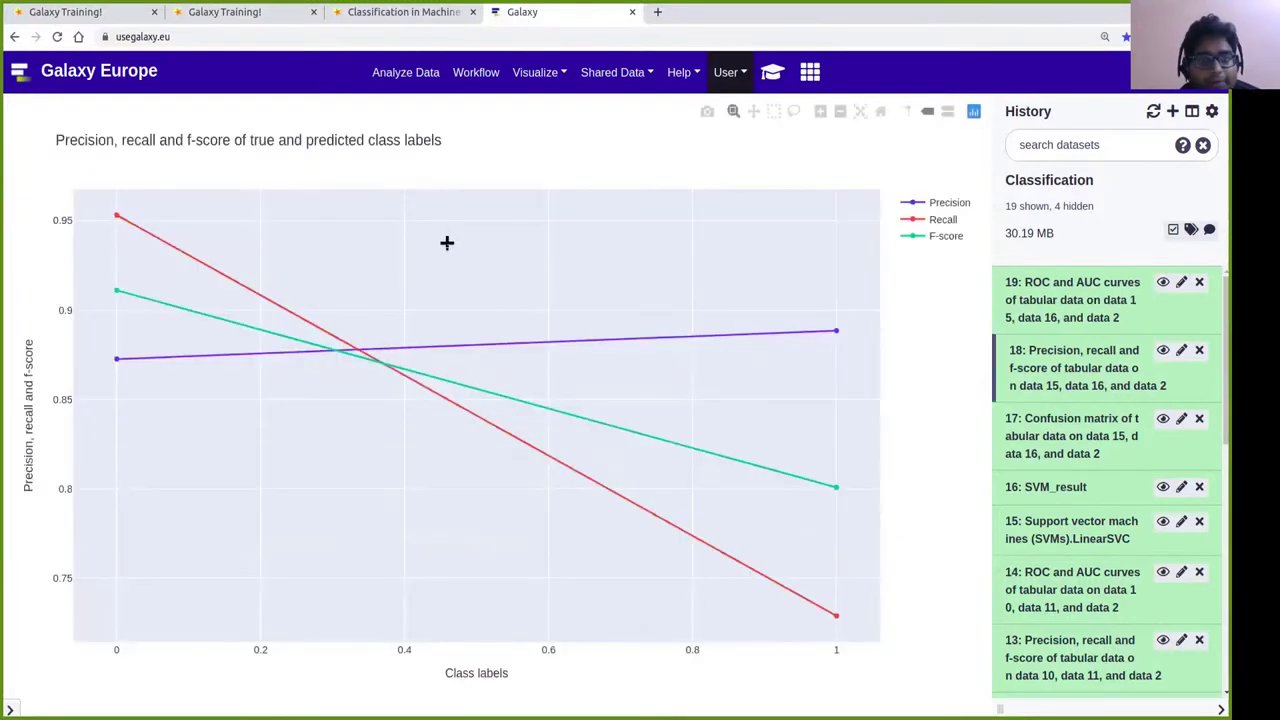
mouse_move(120, 353)
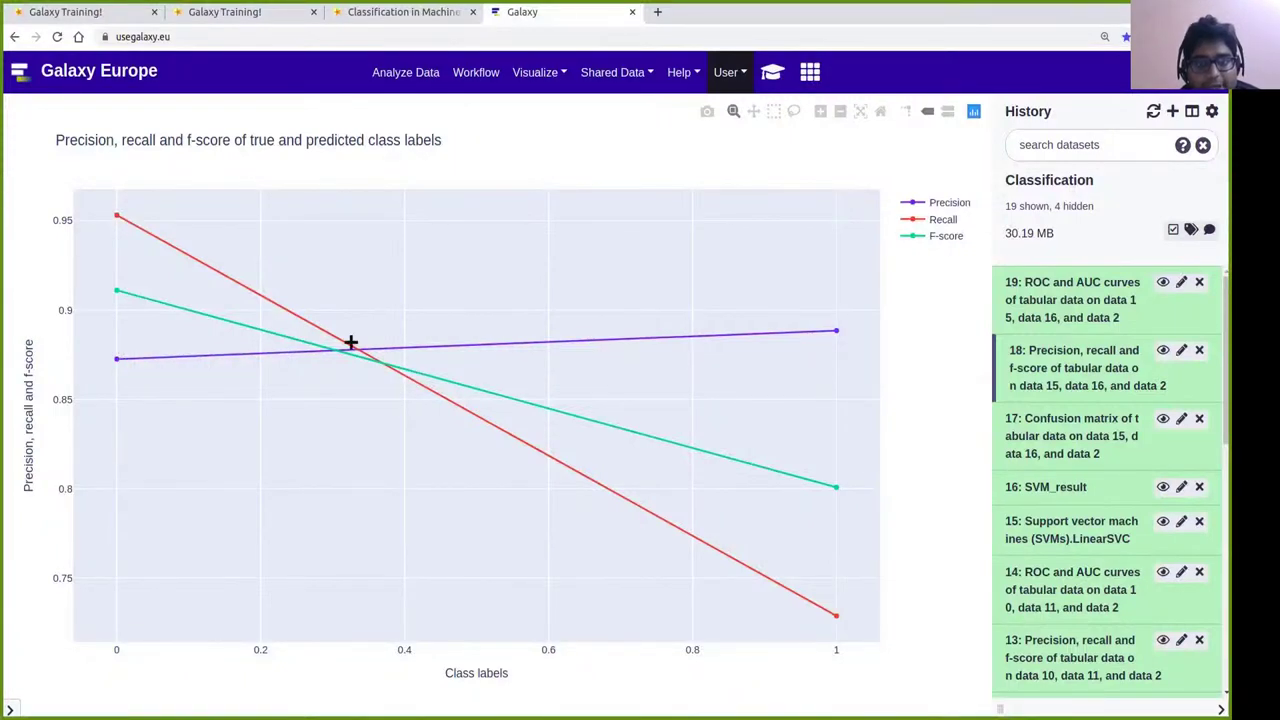
mouse_move(835, 330)
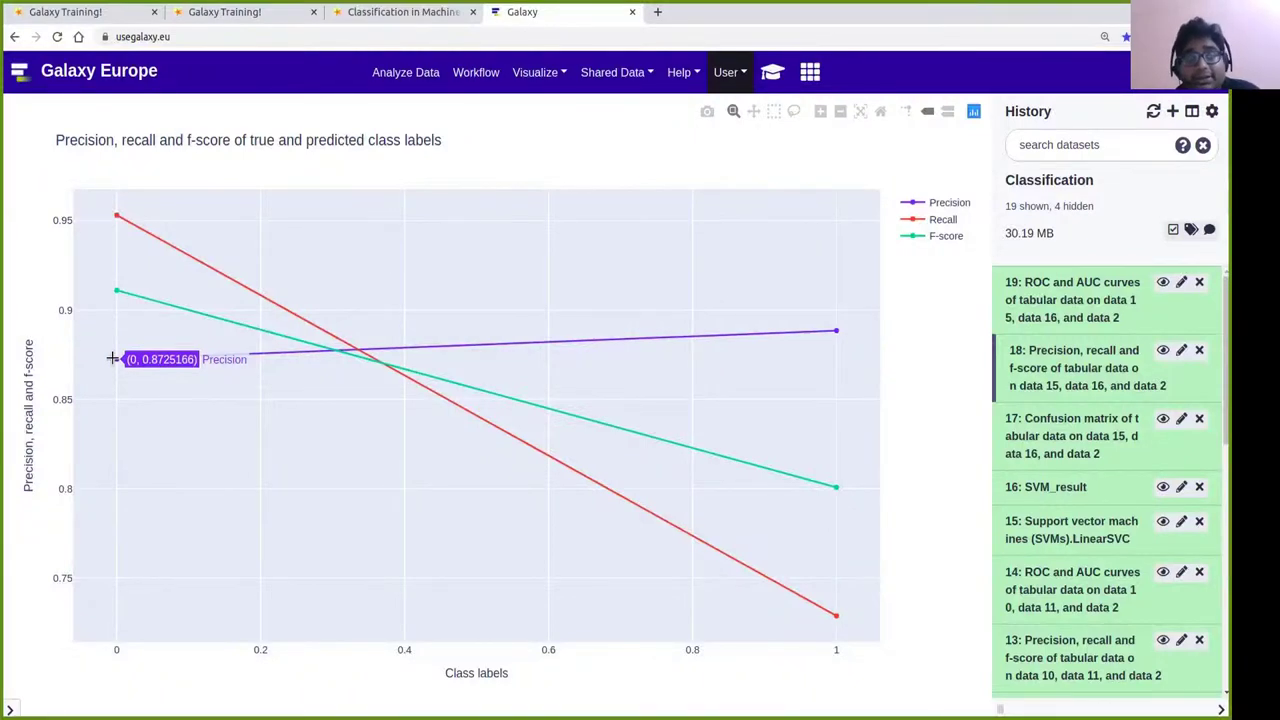
Go to the Random Forest section of the tutorial and copy the tool name Ensemble methods.
key(ctrl+shift+Tab)
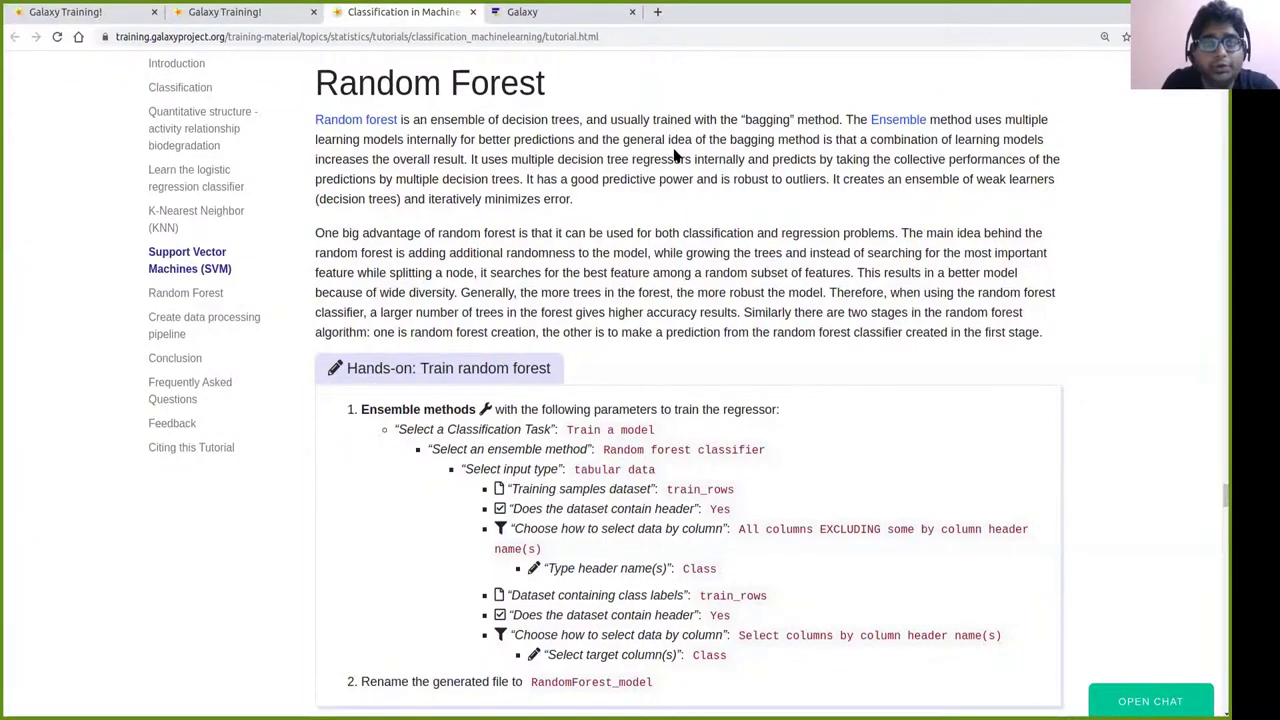
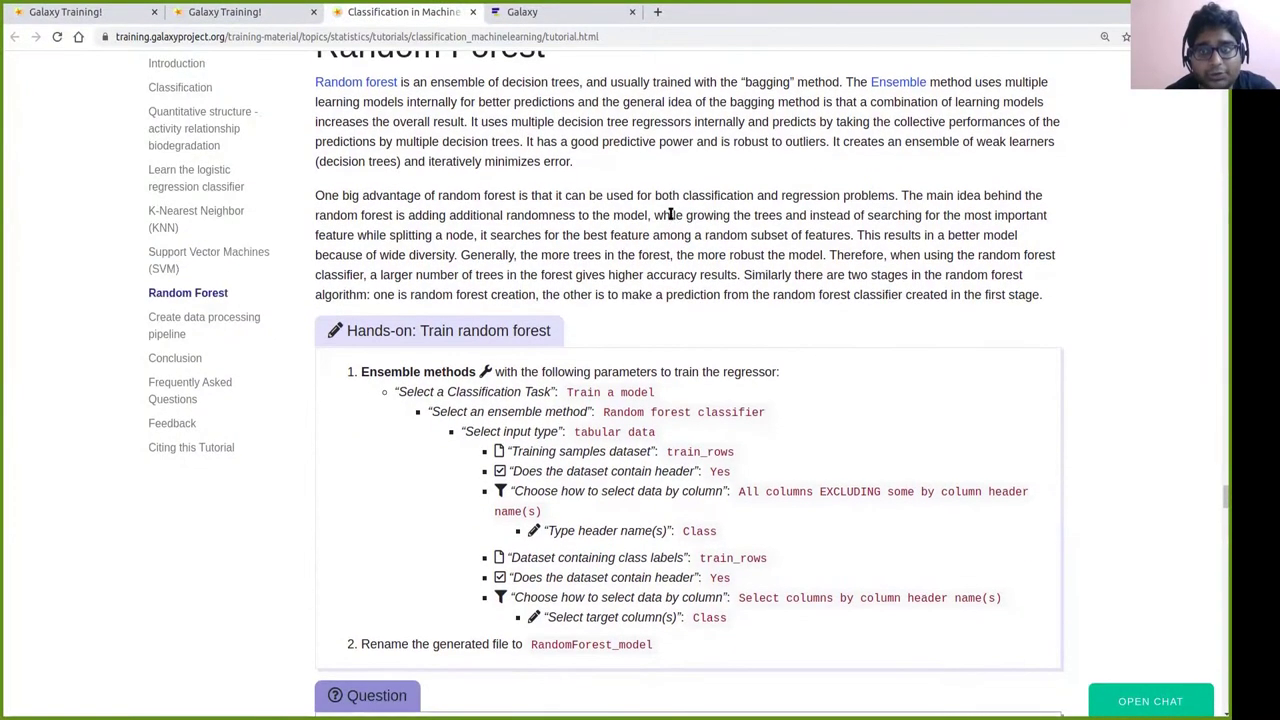
scroll(671, 216, down, 2)
drag(362, 296, 474, 297)
key(ctrl+c)
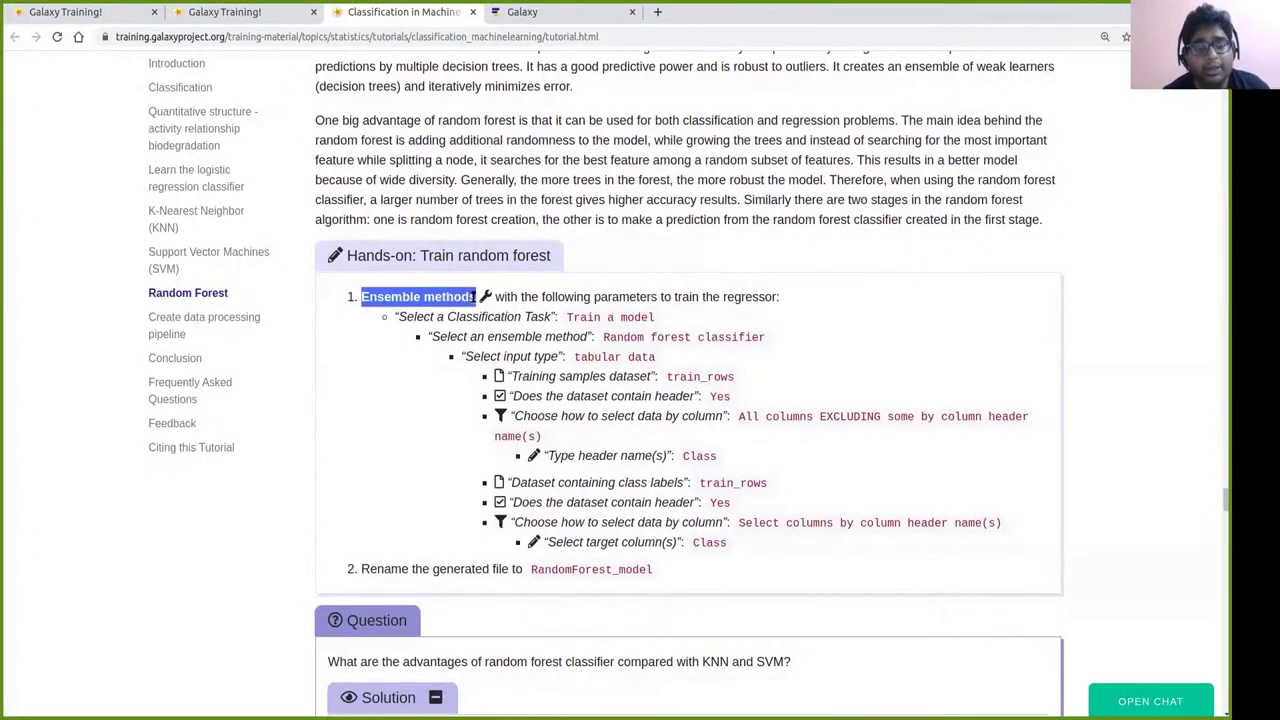
Show Galaxy's tool list again, search it for Ensemble methods and open Ensemble methods for classification and regression.
click(555, 14)
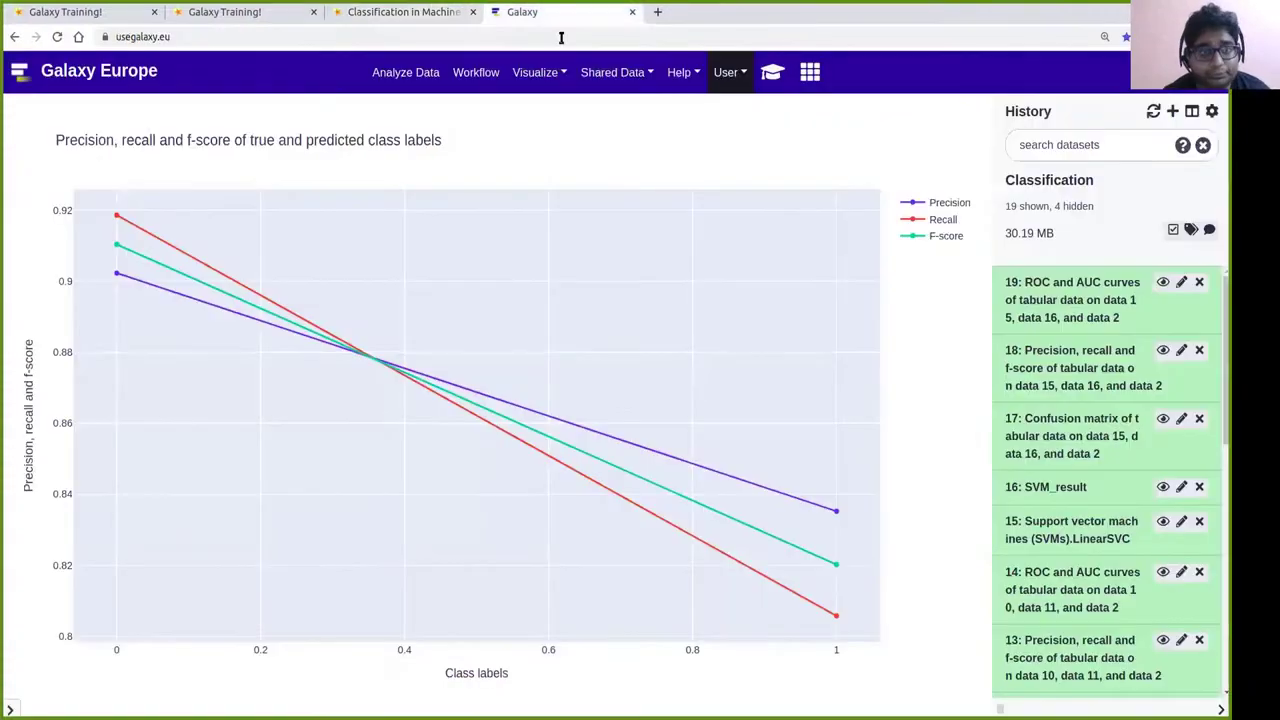
click(10, 708)
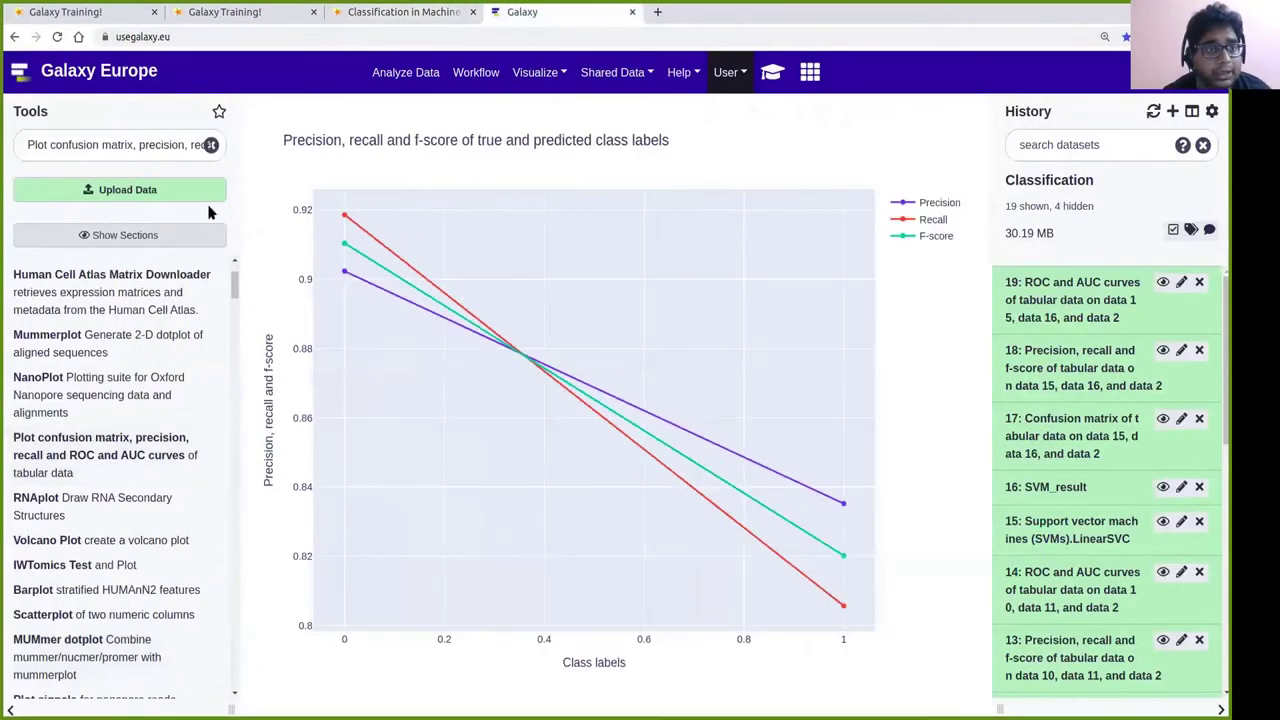
click(211, 145)
key(ctrl+v)
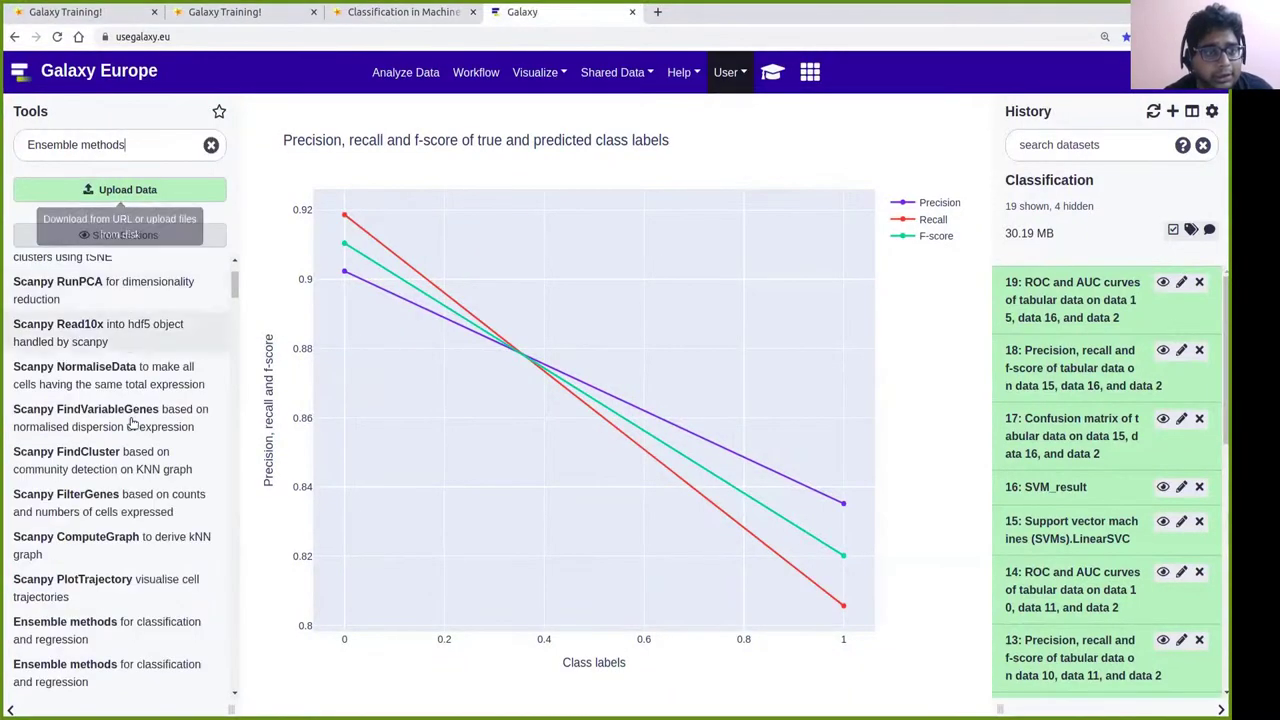
scroll(138, 470, down, 4)
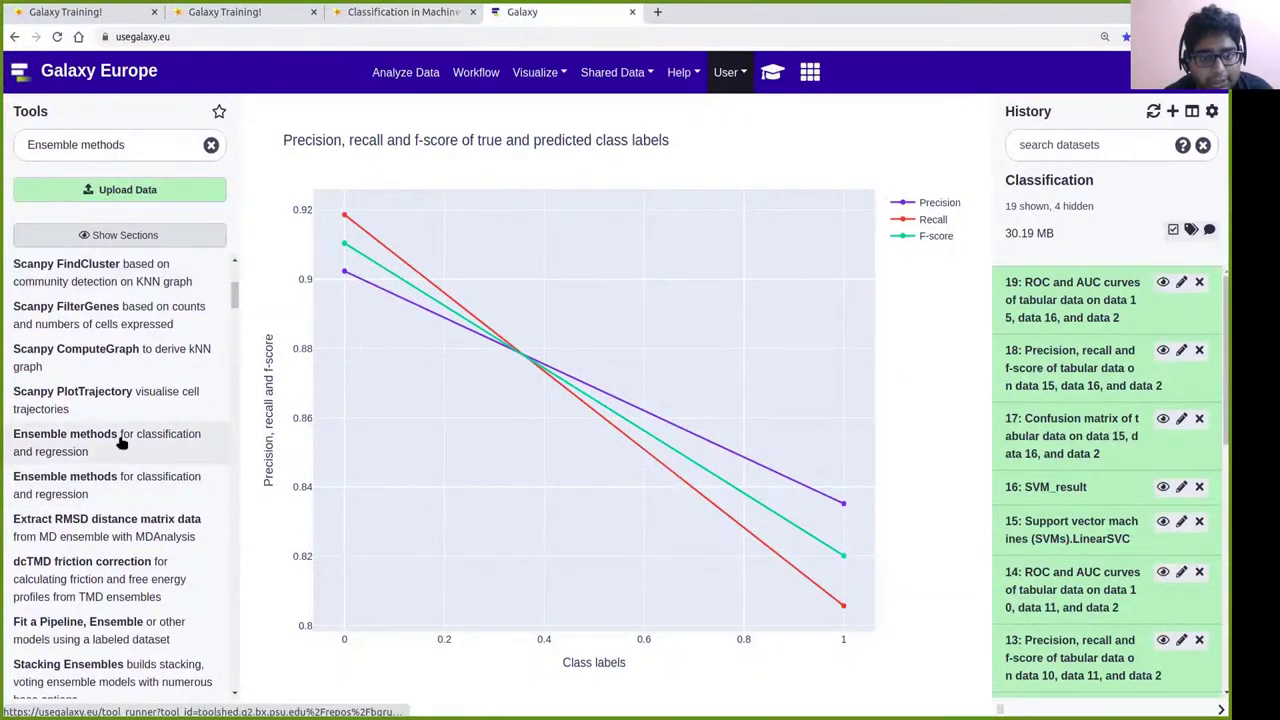
click(122, 440)
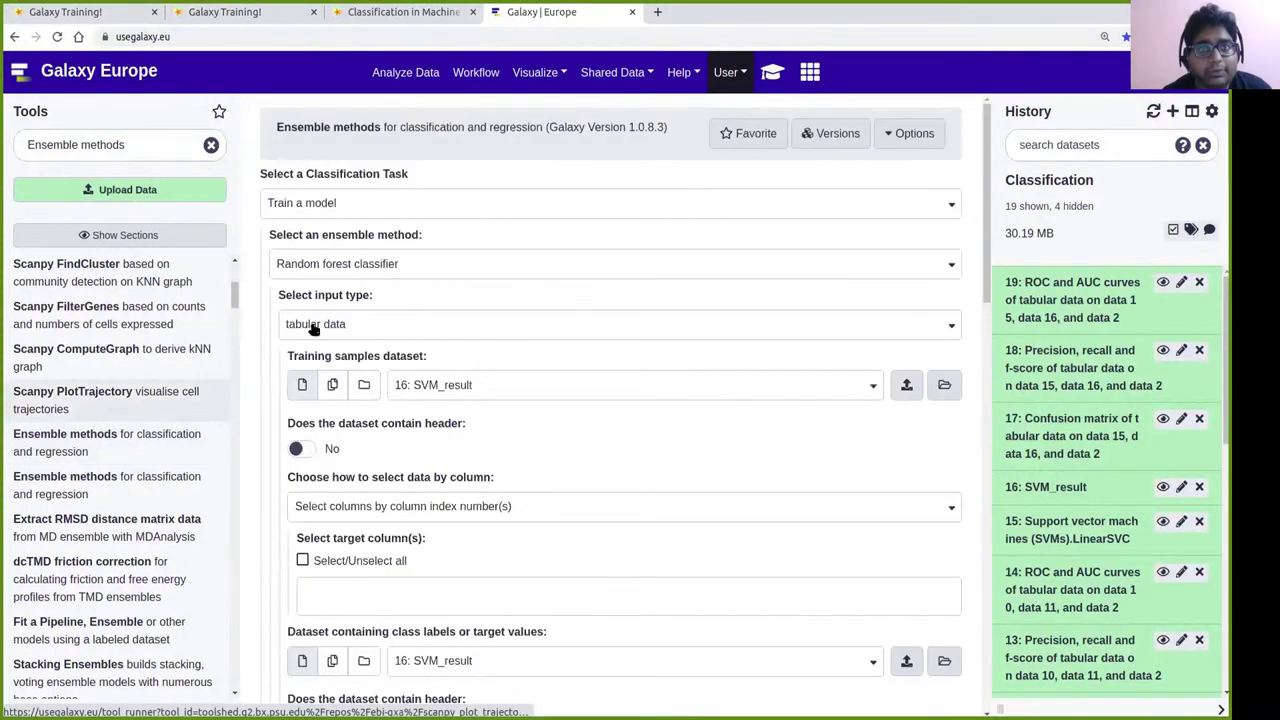
Compare the tutorial's random forest training parameters with the Galaxy tool form and review the available ensemble methods.
click(395, 12)
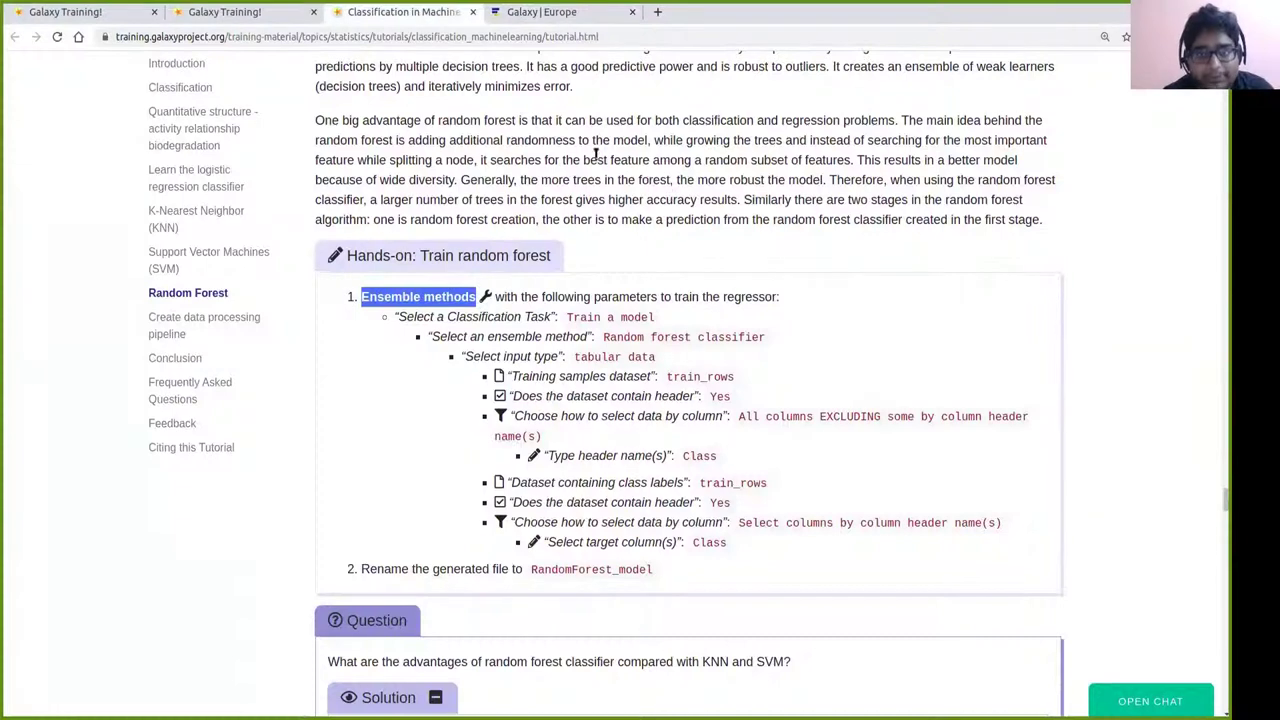
click(573, 22)
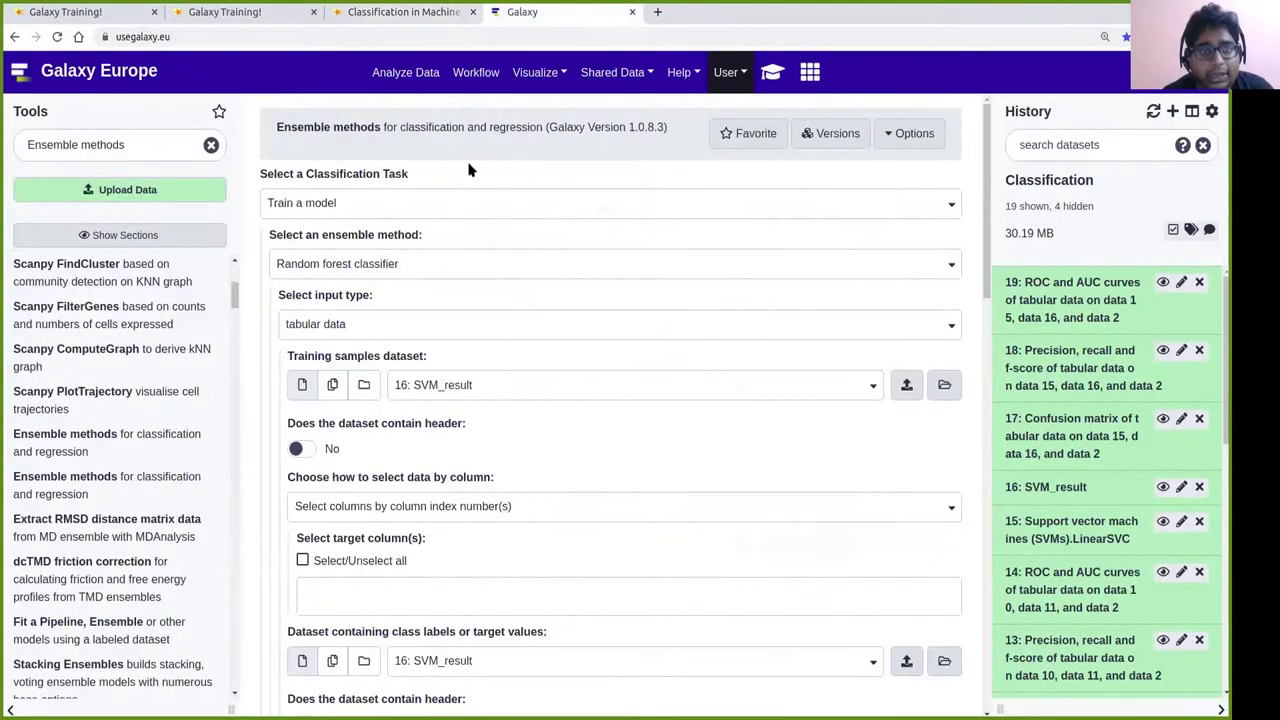
click(390, 268)
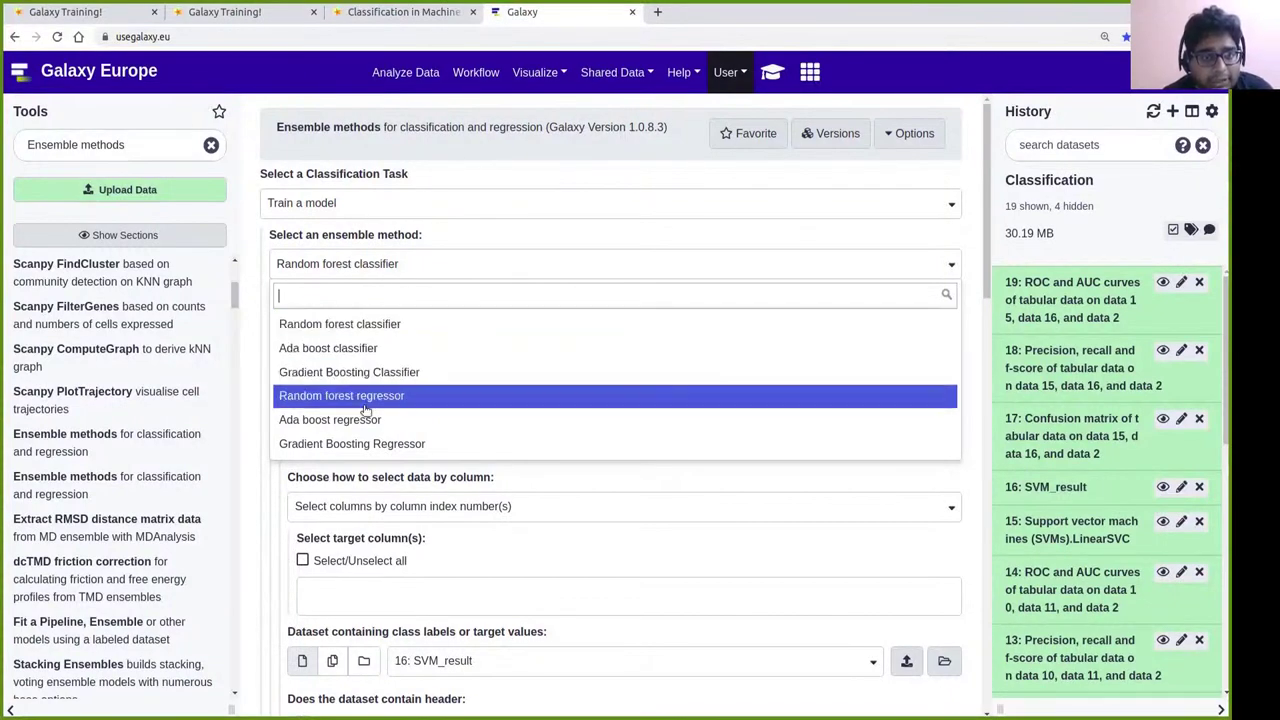
click(449, 172)
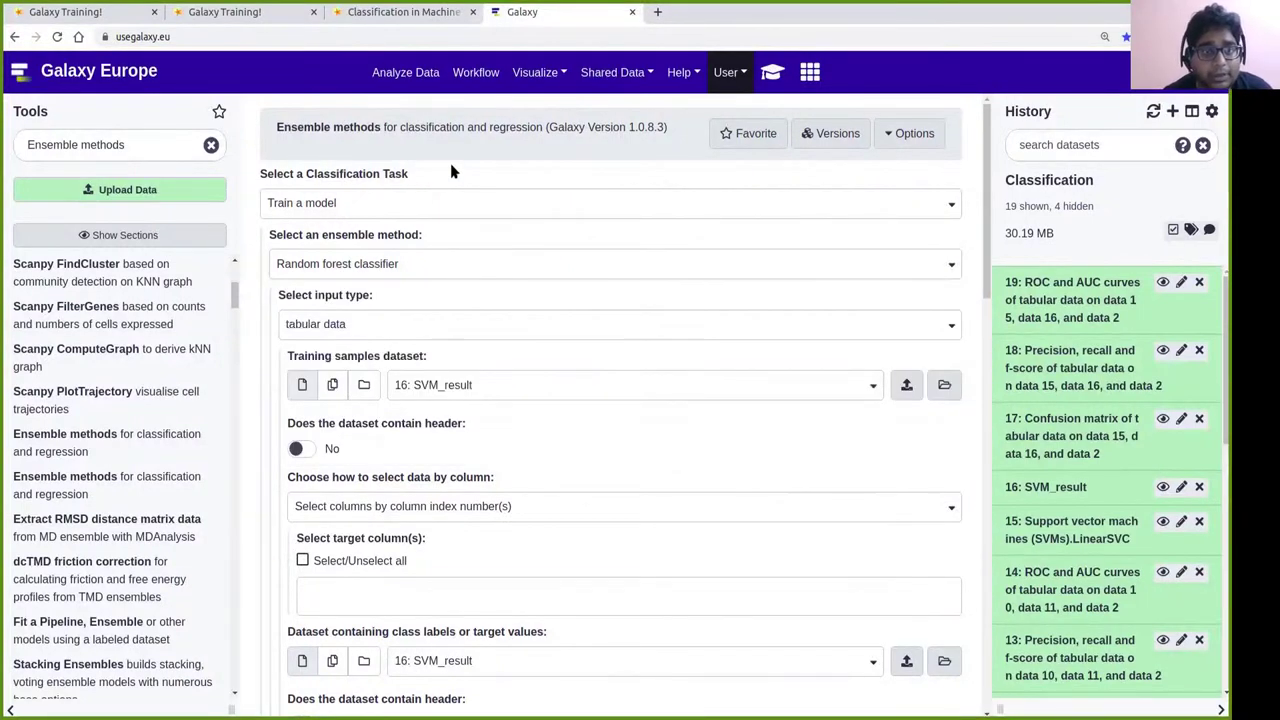
scroll(588, 303, down, 1)
click(390, 14)
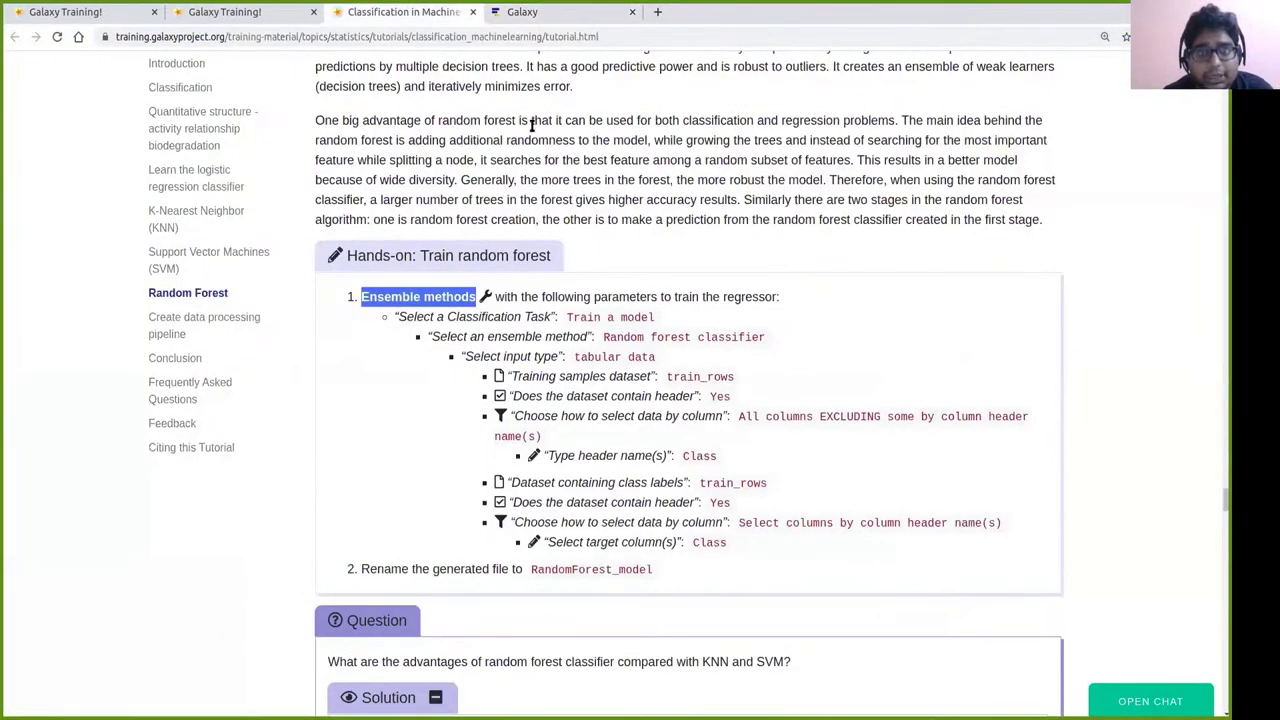
click(538, 155)
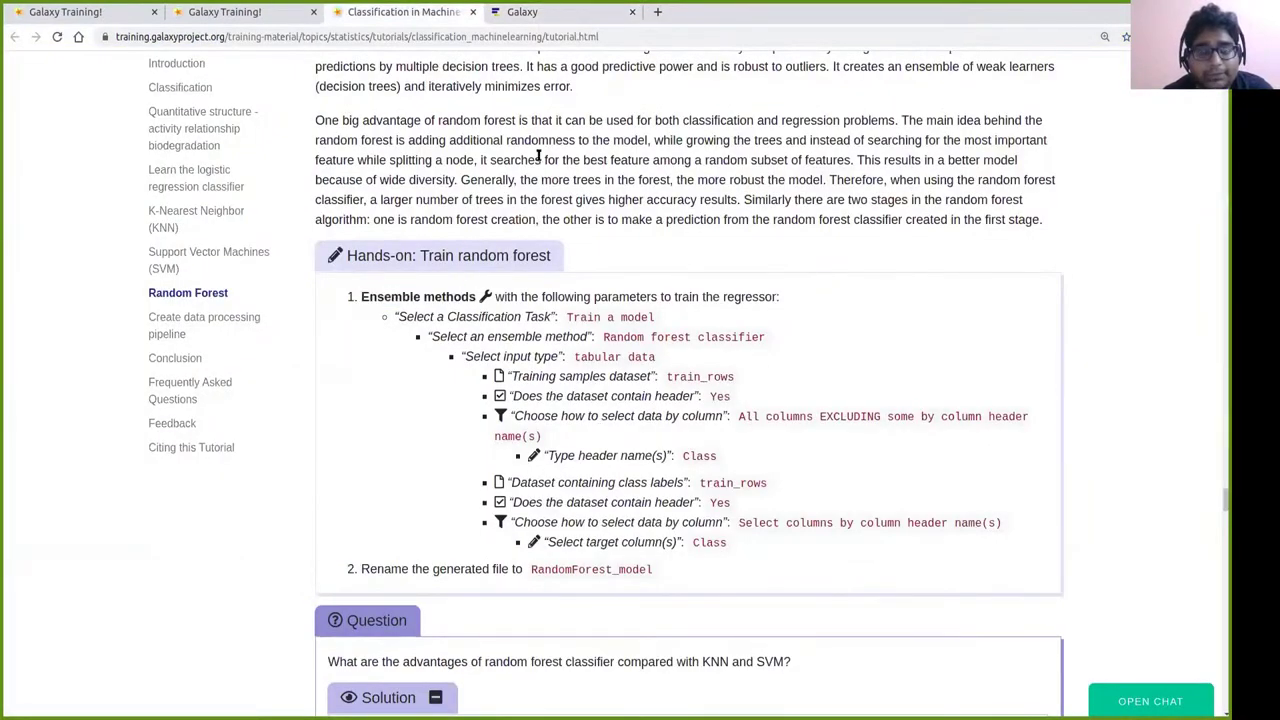
In the Galaxy tool form, set the training samples dataset to 1: train_rows.csv and mark it as containing a header.
click(533, 14)
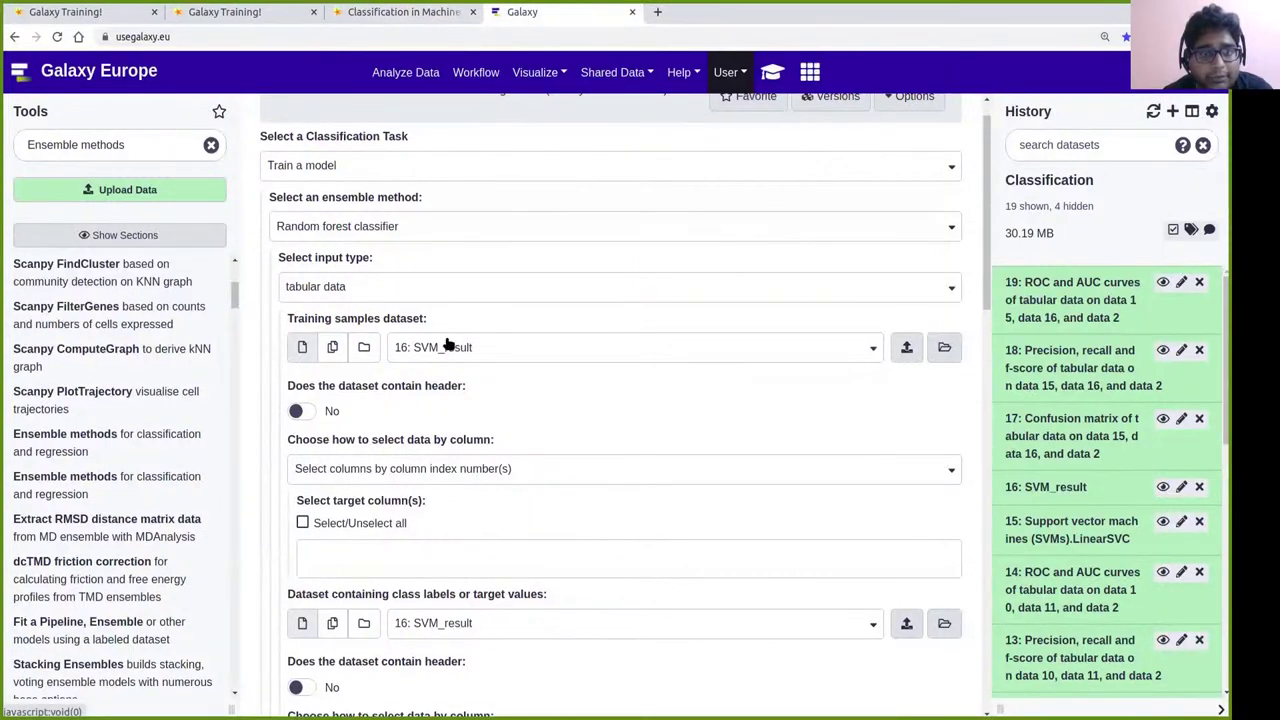
click(447, 345)
click(470, 551)
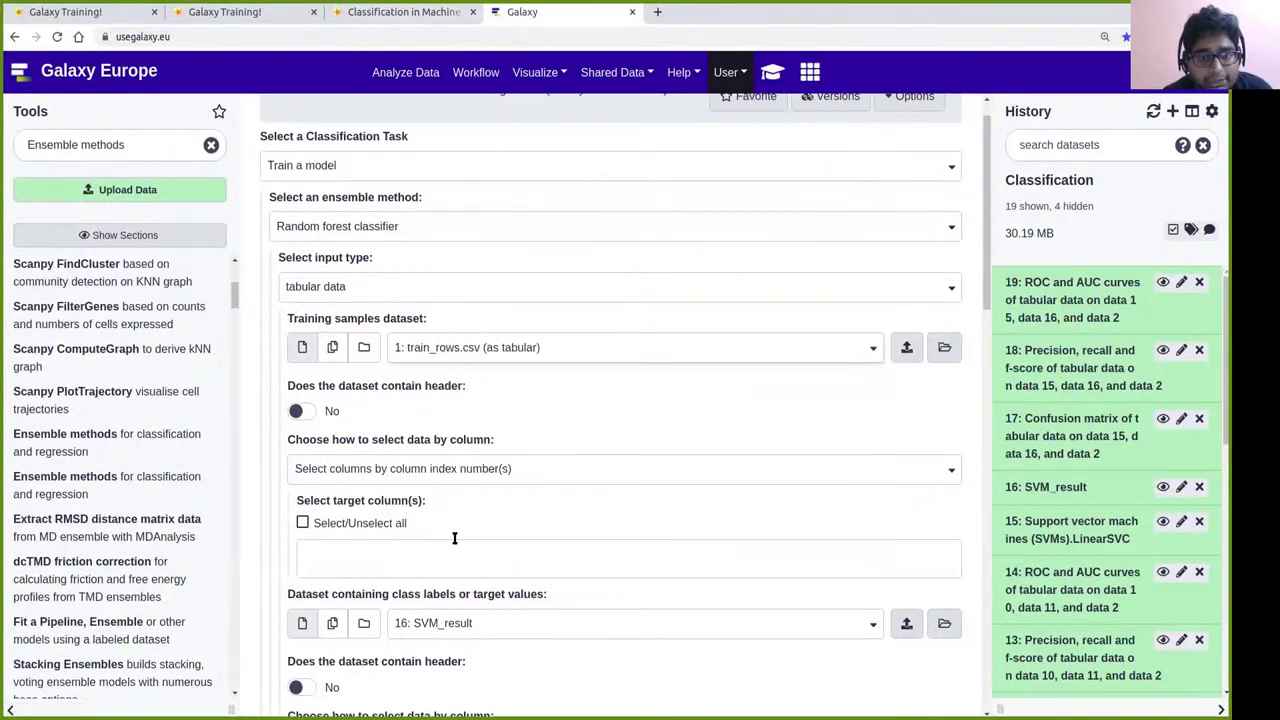
click(312, 414)
scroll(466, 394, down, 1)
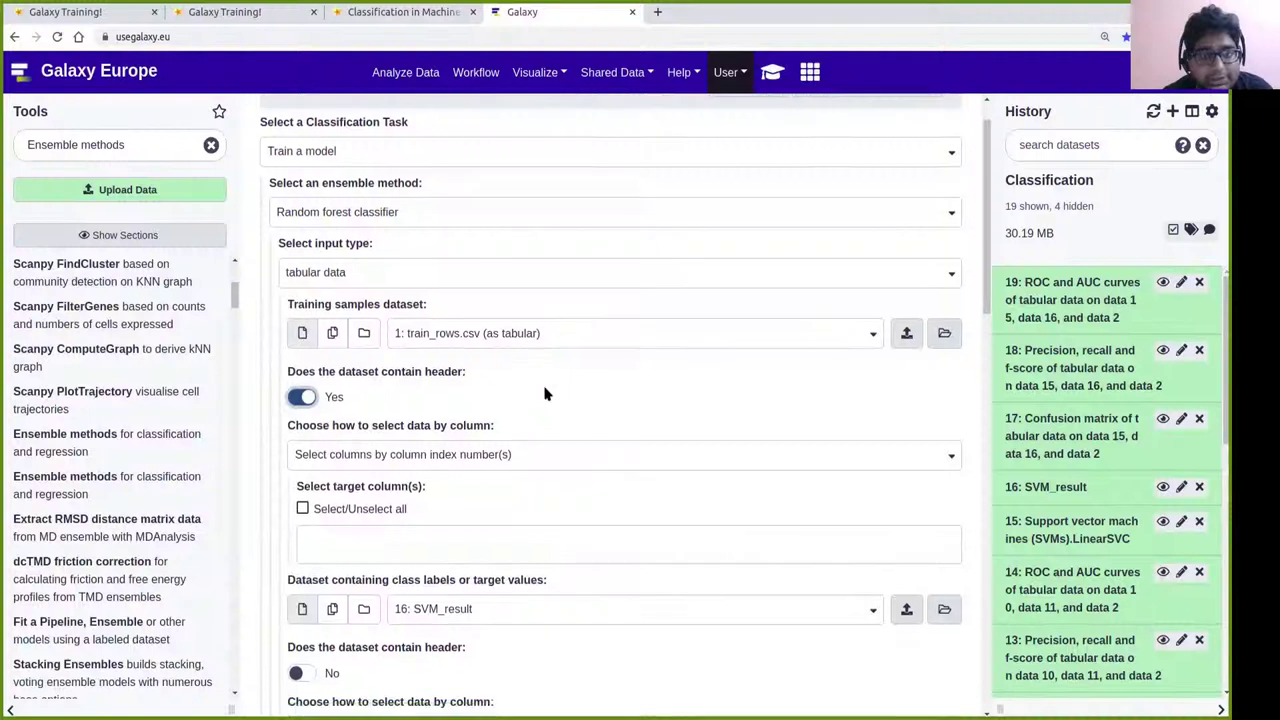
For the training samples, choose All columns EXCLUDING some by column header name(s) and exclude the header Class.
scroll(540, 300, down, 2)
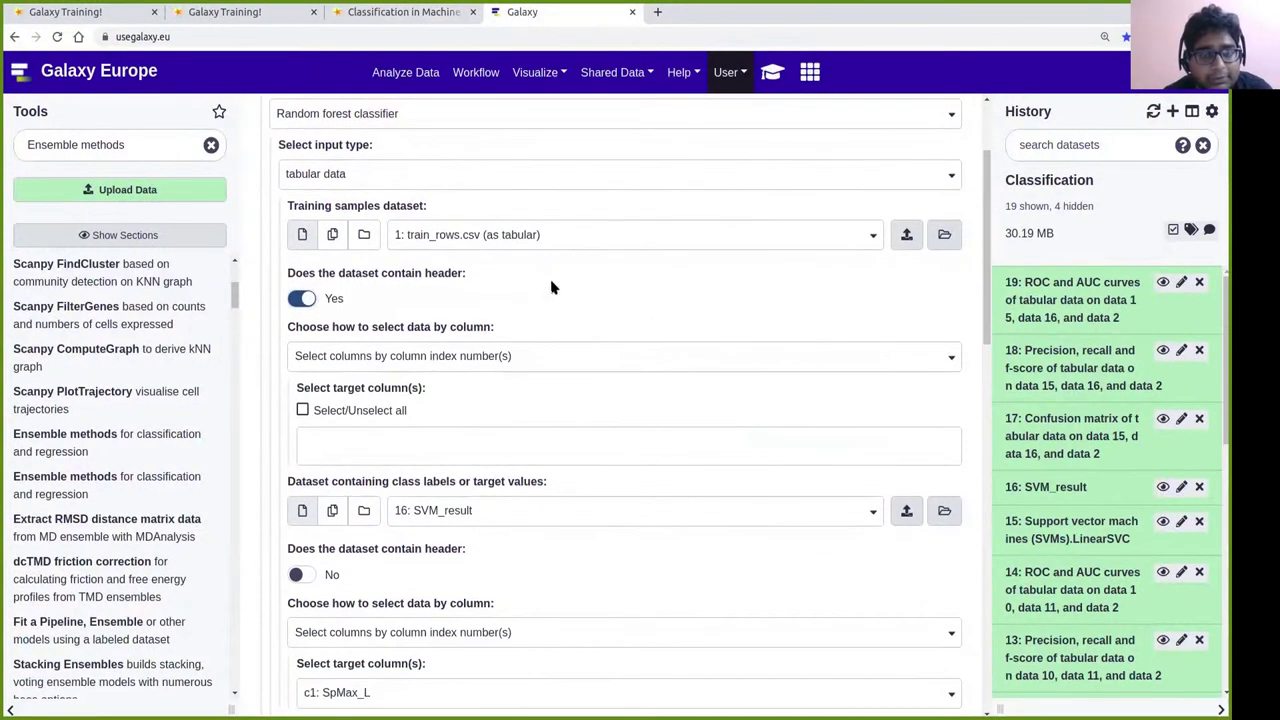
click(455, 356)
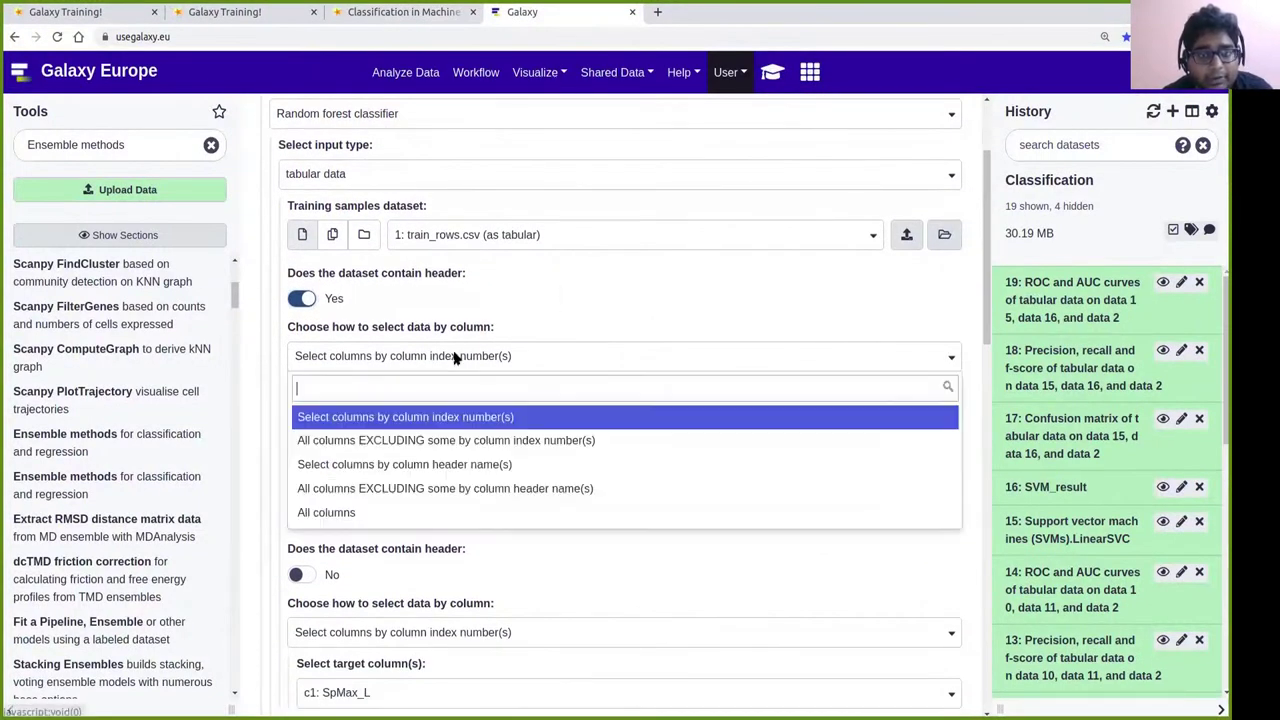
click(412, 489)
click(398, 416)
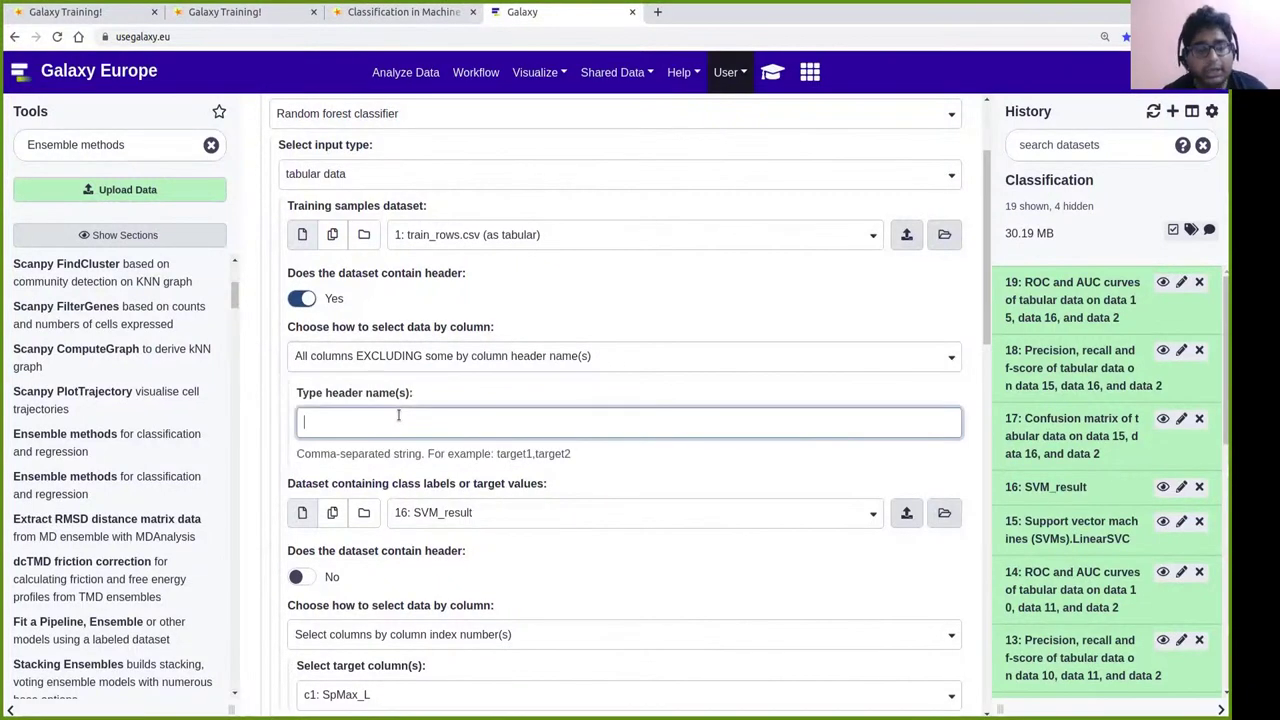
text(Class)
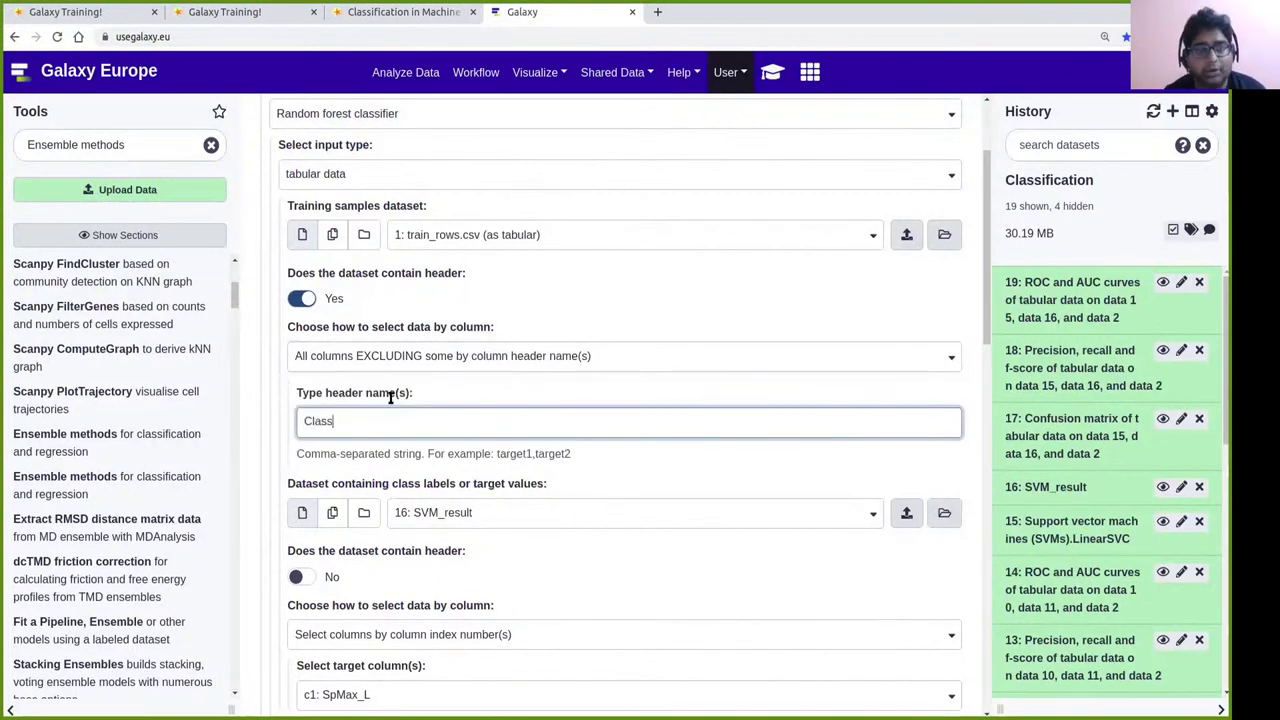
click(502, 305)
Set the dataset containing class labels to 1: train_rows.csv and mark it as containing a header.
scroll(450, 365, down, 3)
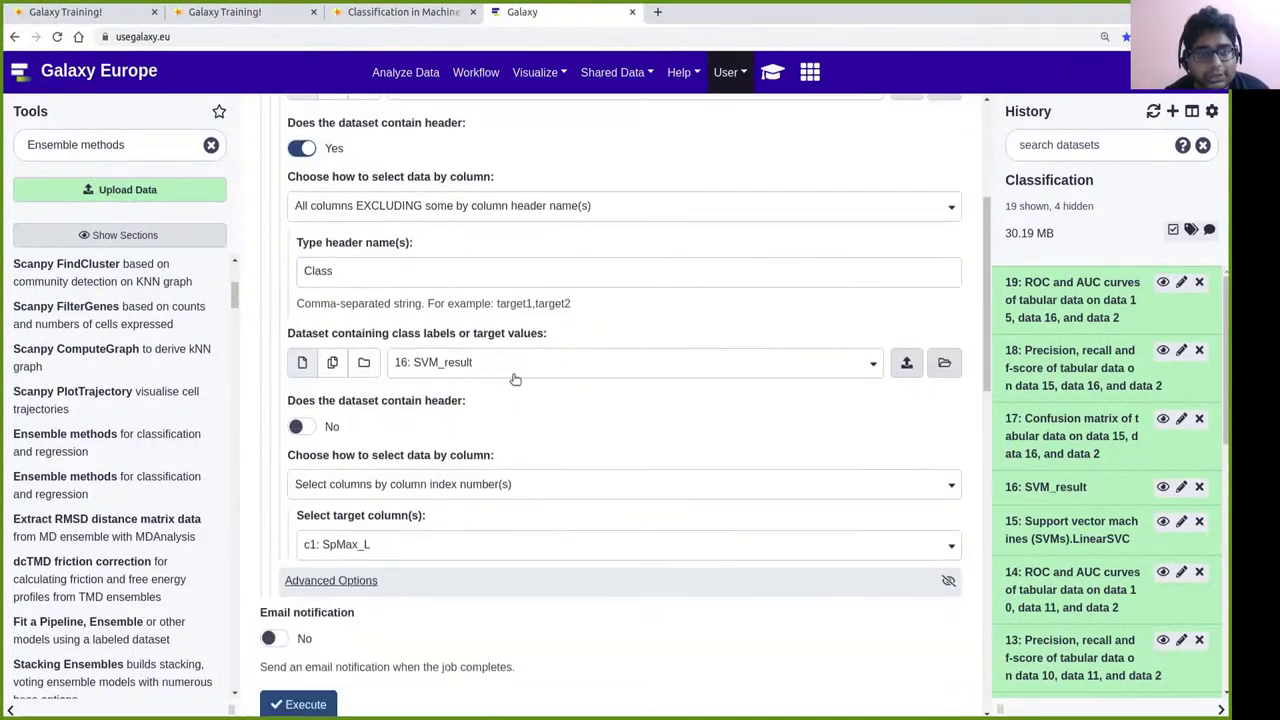
click(447, 368)
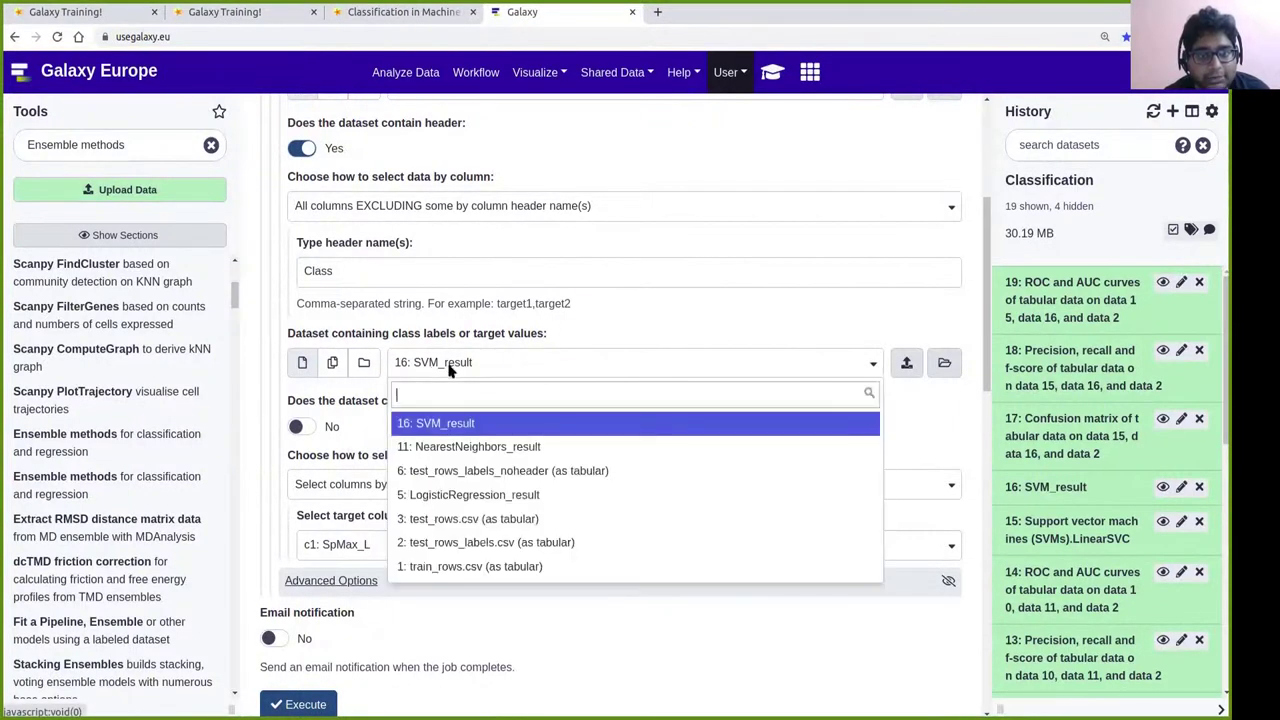
click(436, 566)
click(300, 427)
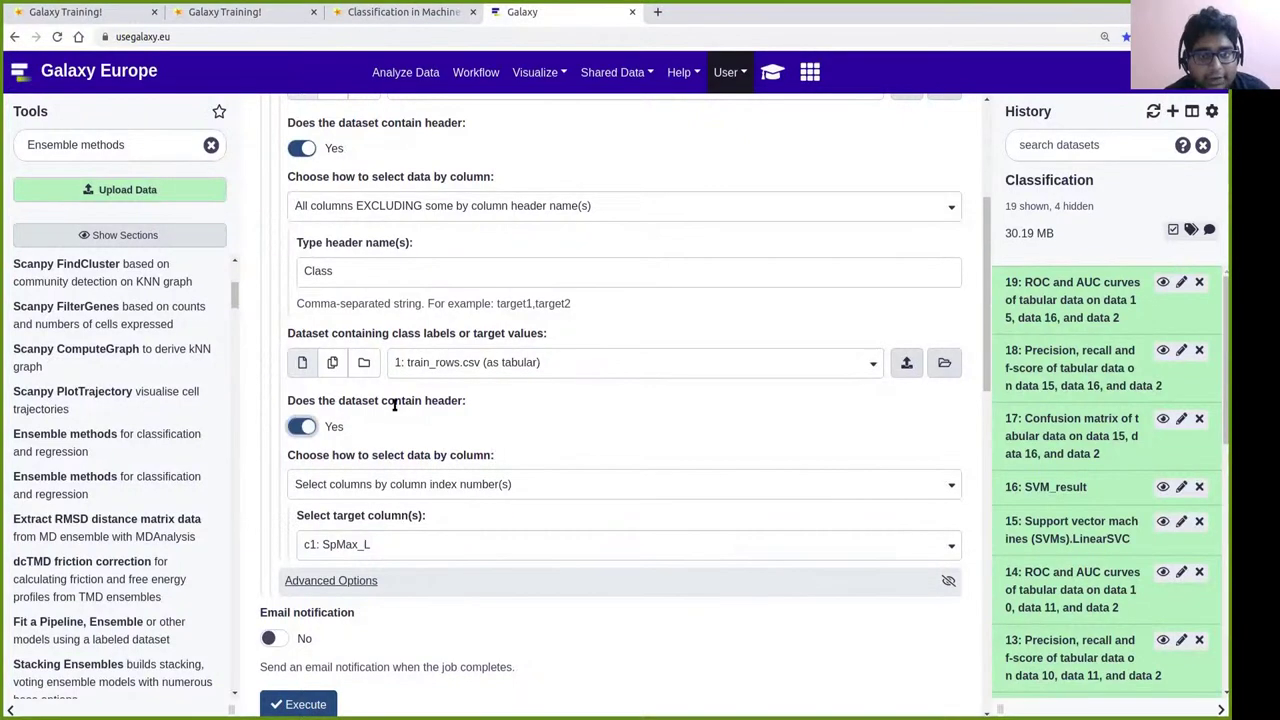
For the class labels, choose Select columns by column header name(s) and enter the header Class.
click(503, 485)
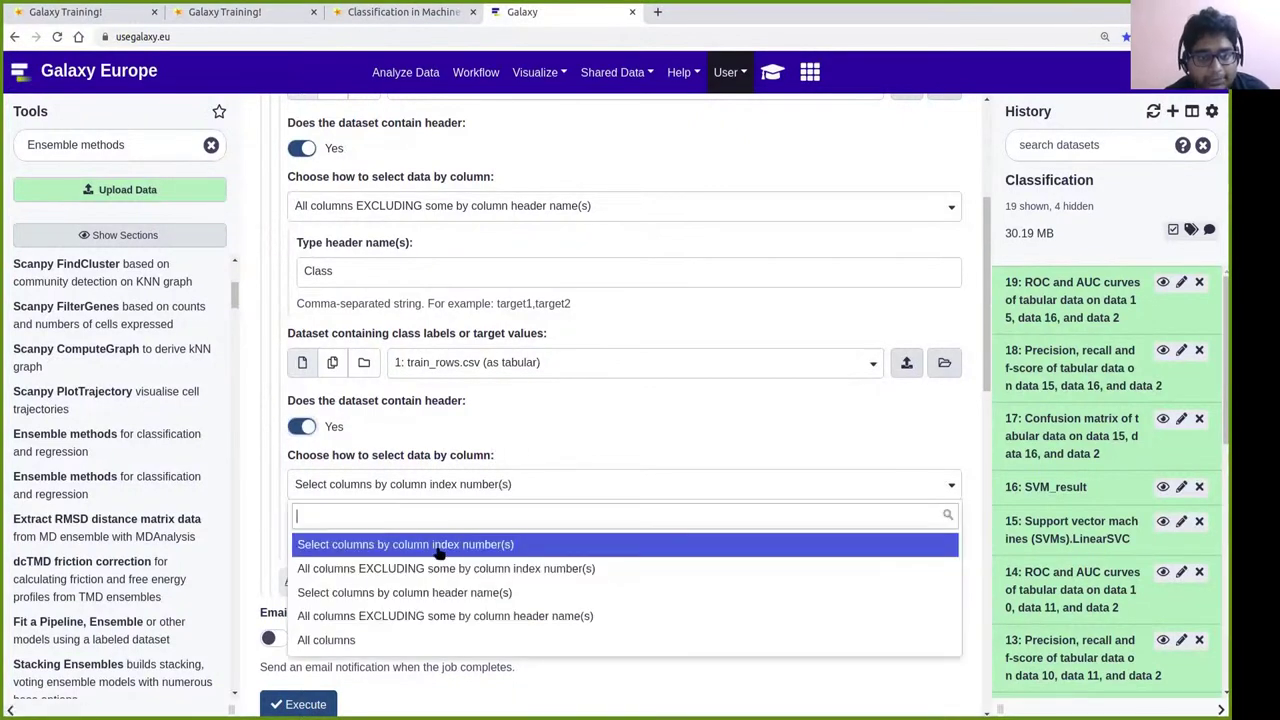
click(420, 592)
click(354, 548)
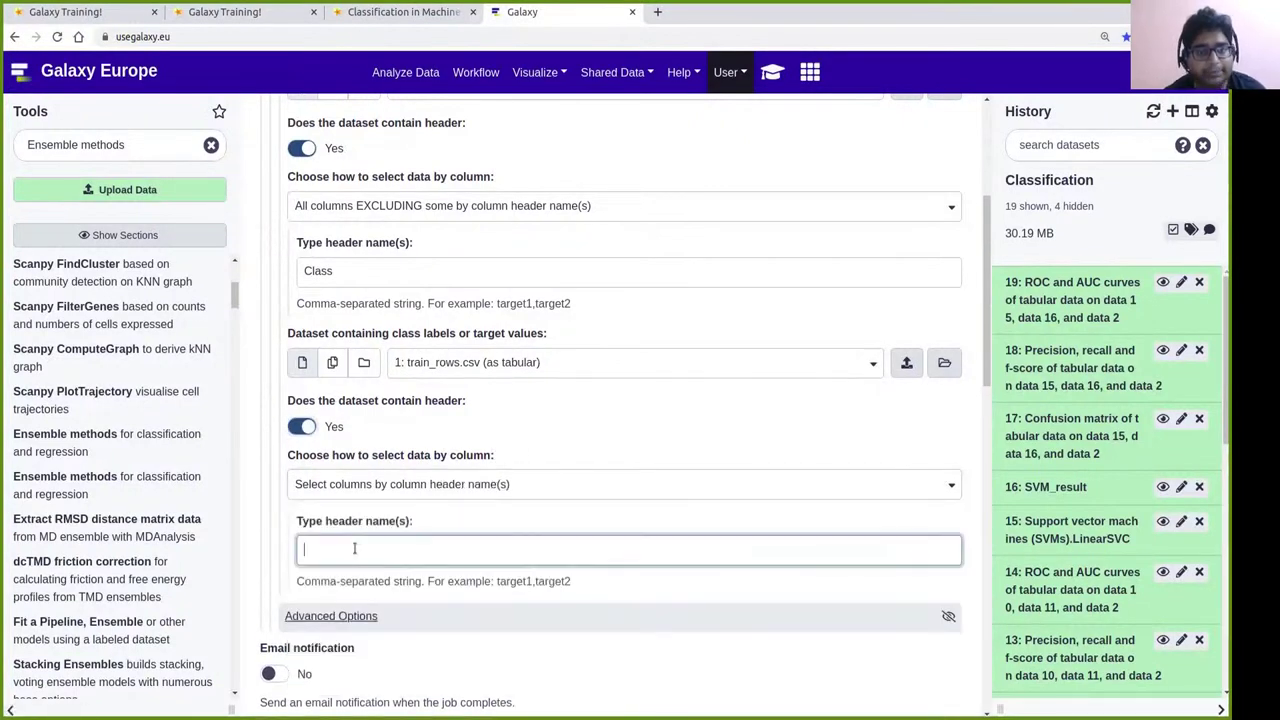
text(Class)
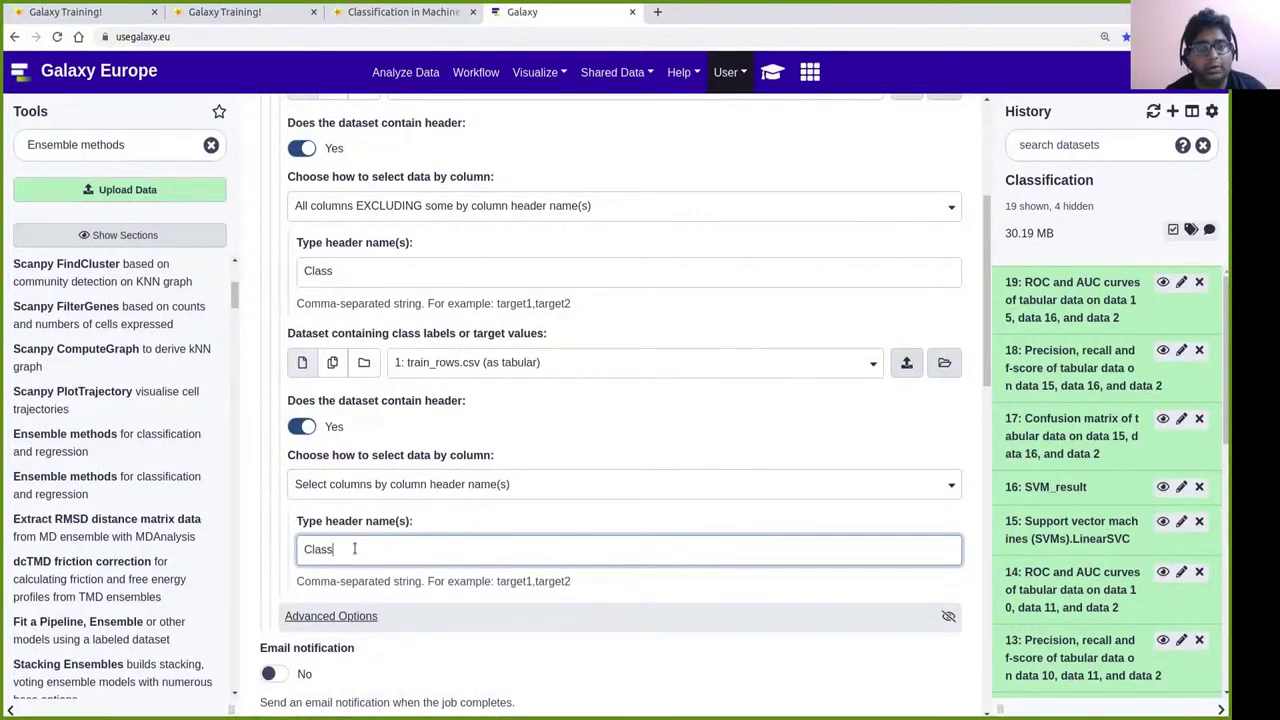
click(566, 420)
Expand the random forest classifier's Advanced Options and review settings such as the number of trees and split criterion.
scroll(600, 400, down, 3)
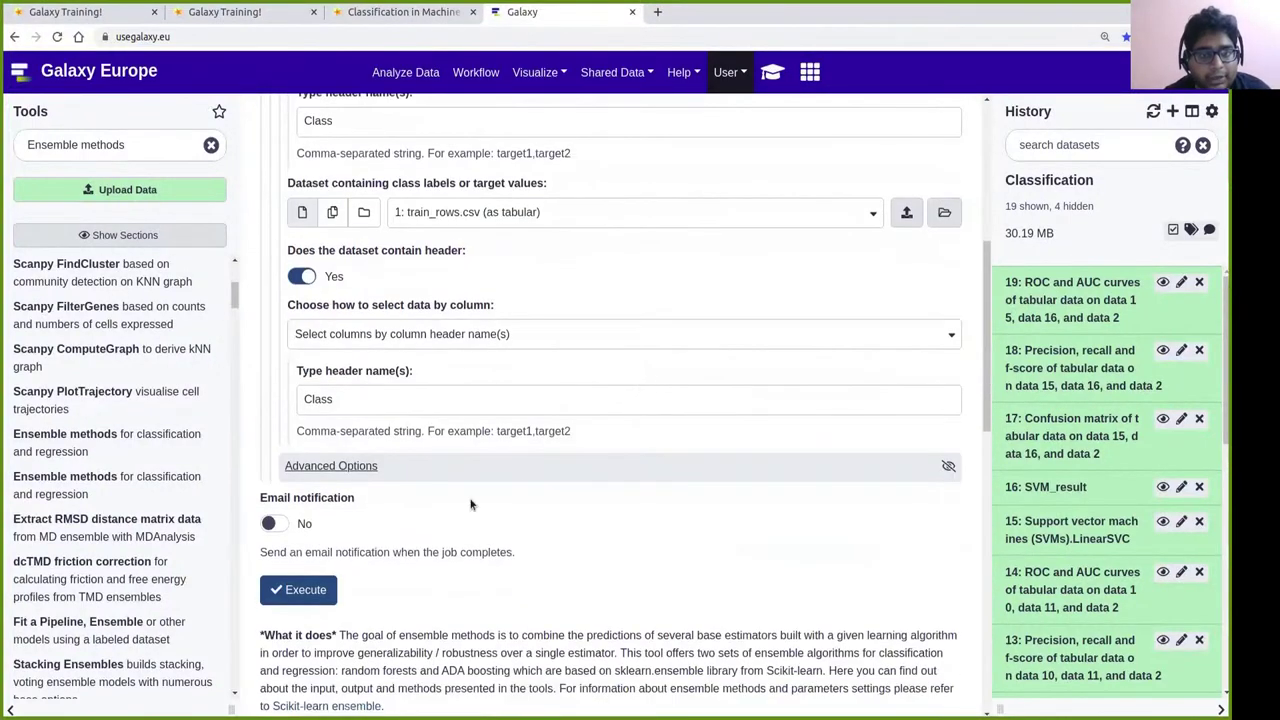
click(370, 467)
scroll(651, 400, down, 2)
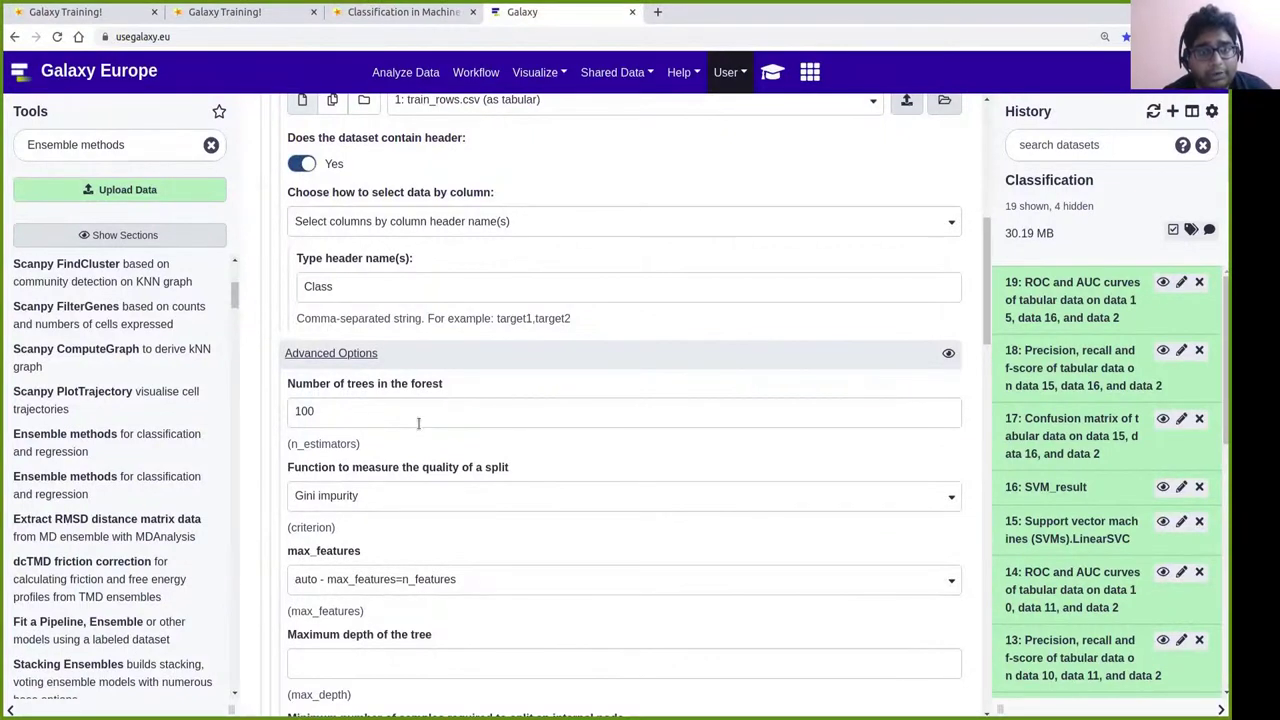
Examine the remaining random forest Advanced Options, including max_features, maximum tree depth and the minimum samples for splits and leaves.
click(376, 420)
click(539, 374)
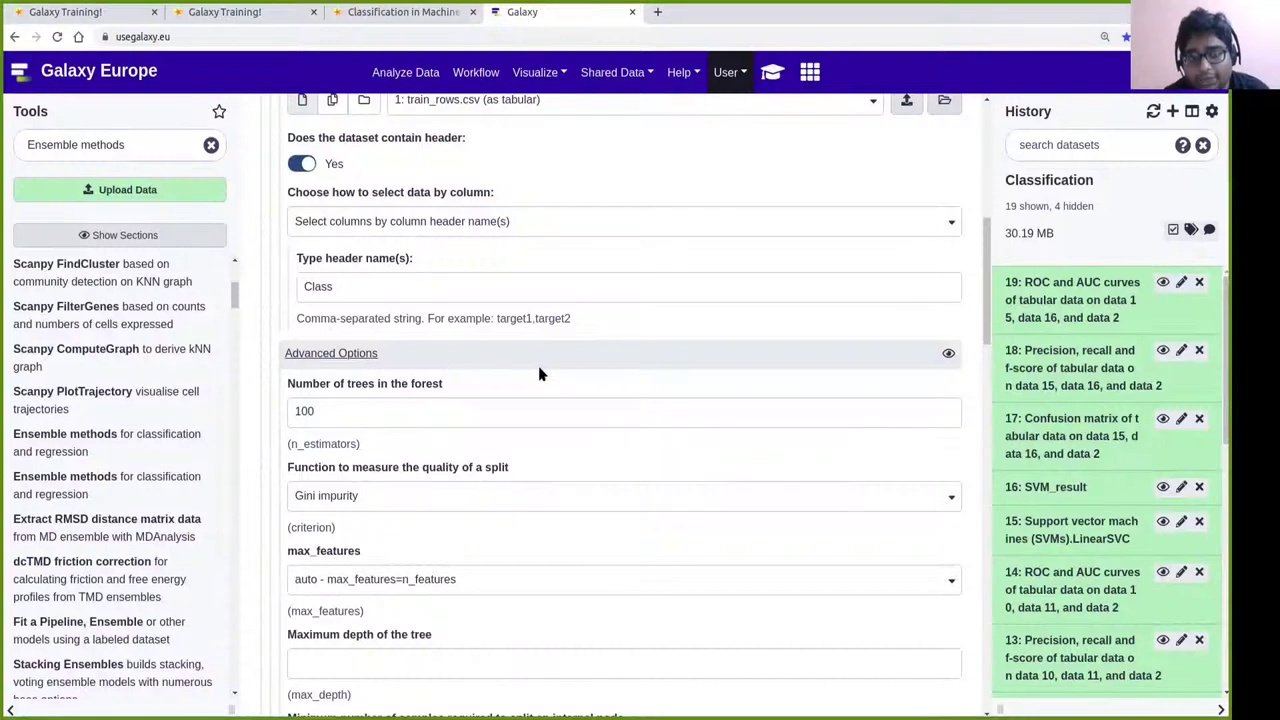
scroll(539, 374, down, 1)
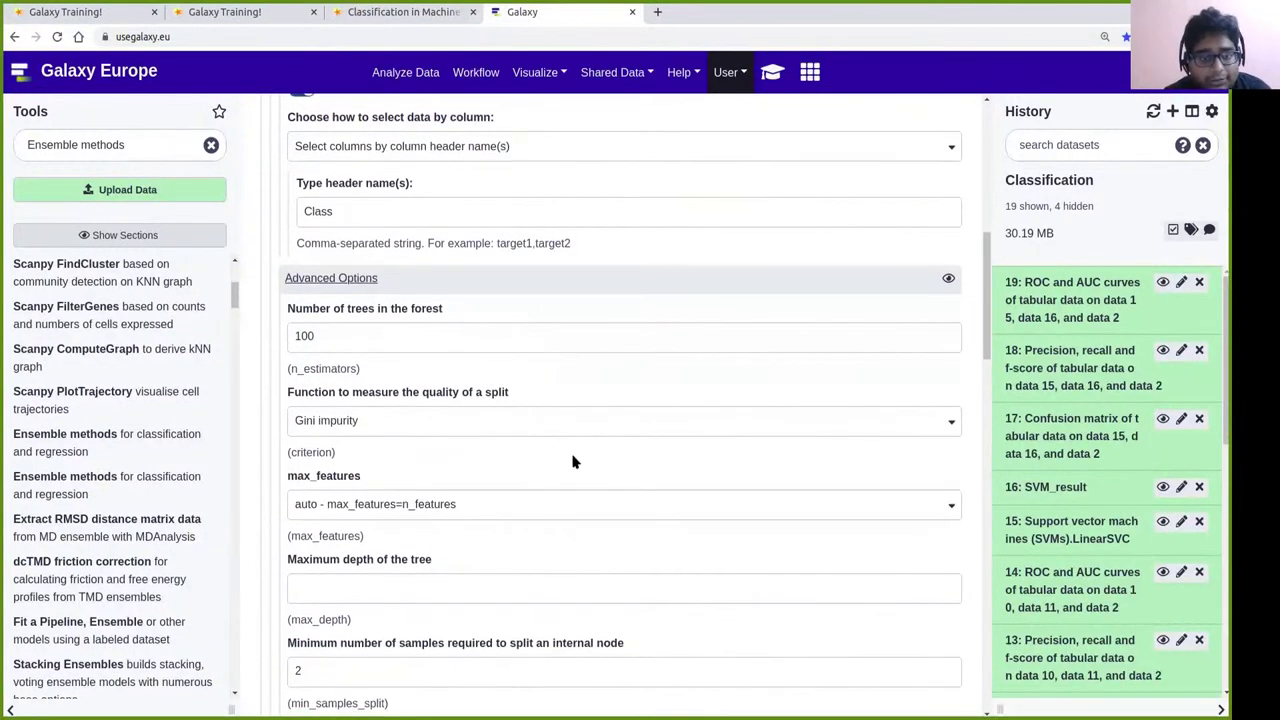
scroll(503, 509, down, 1)
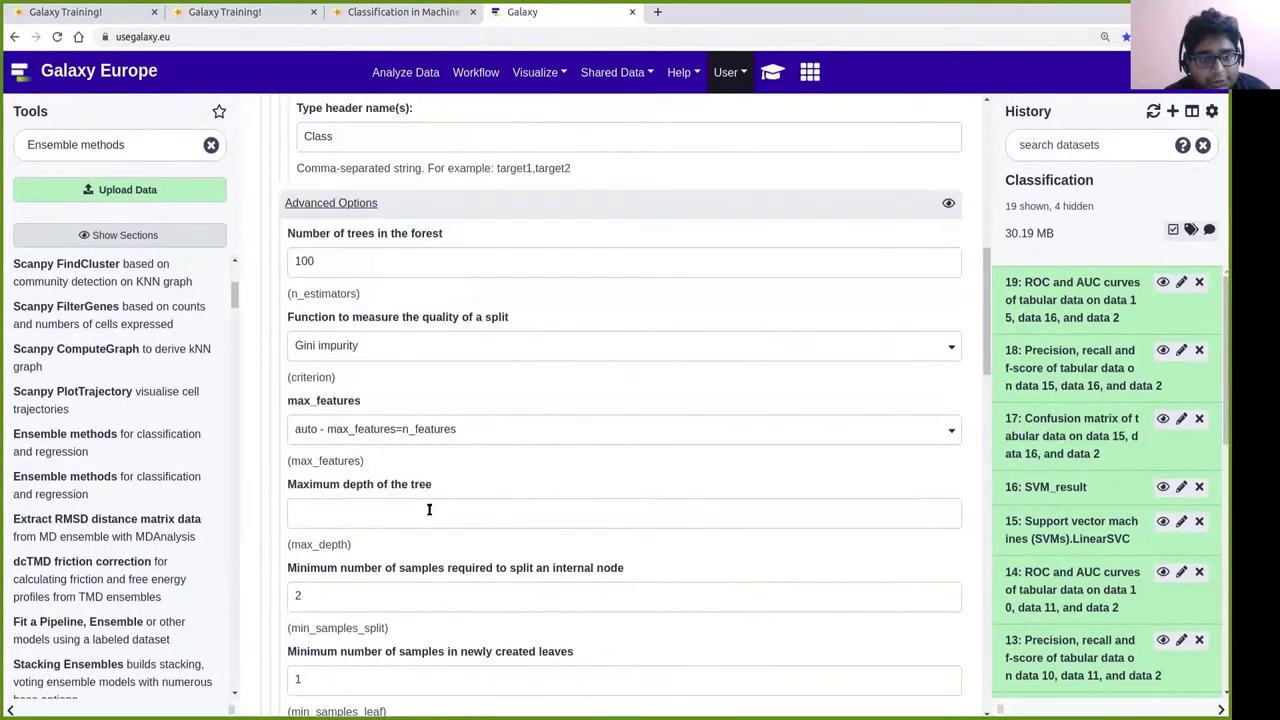
scroll(503, 457, down, 1)
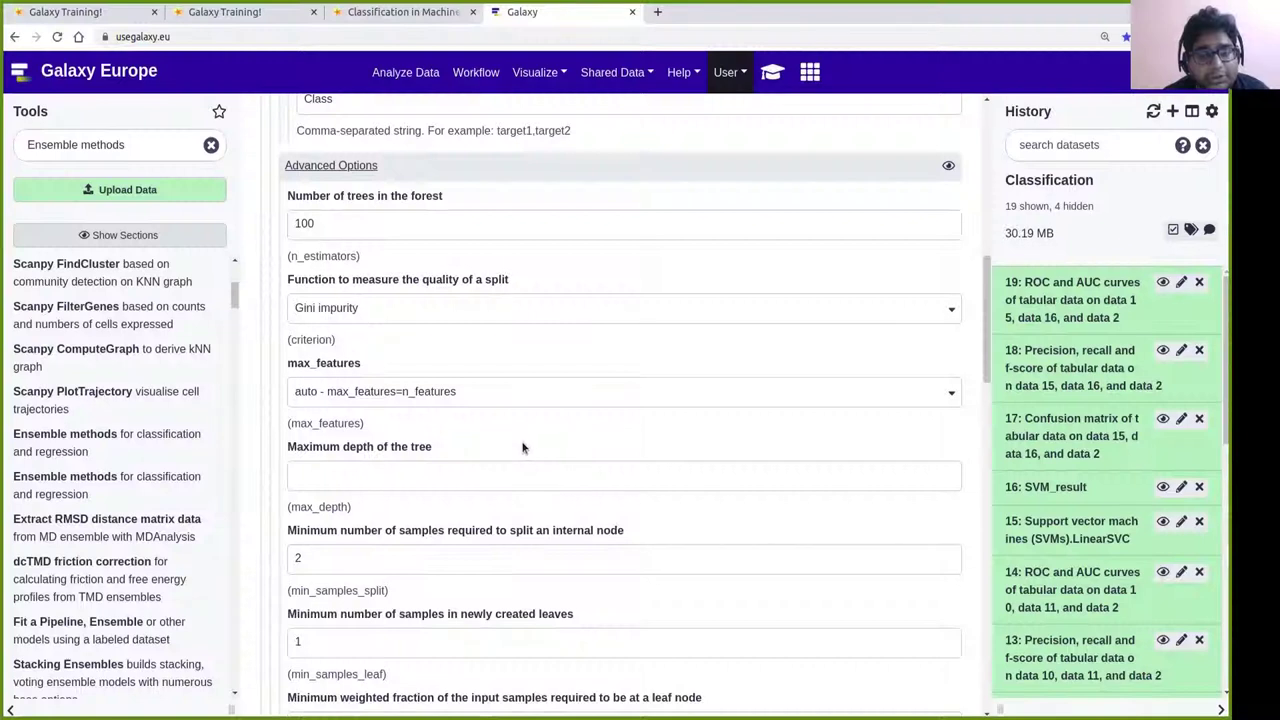
scroll(624, 357, down, 1)
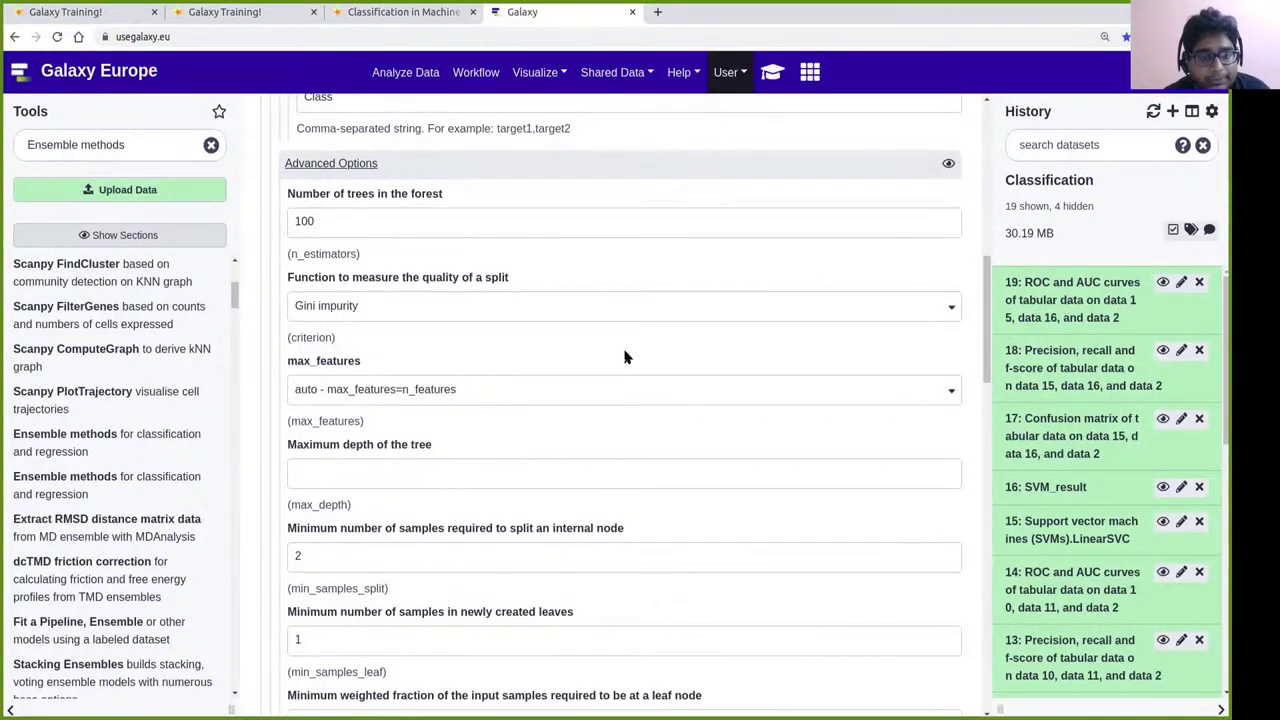
scroll(624, 357, down, 3)
scroll(608, 408, up, 5)
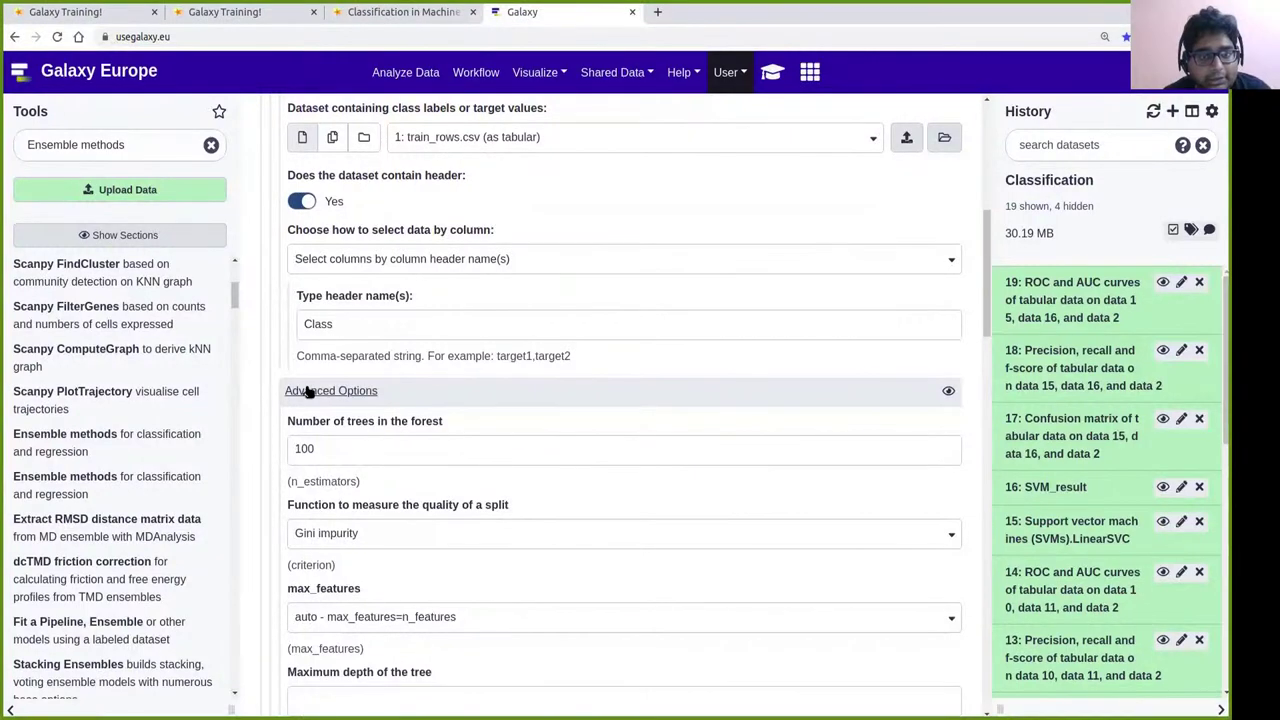
Collapse the Advanced Options and run Ensemble methods to train the random forest classifier.
click(308, 392)
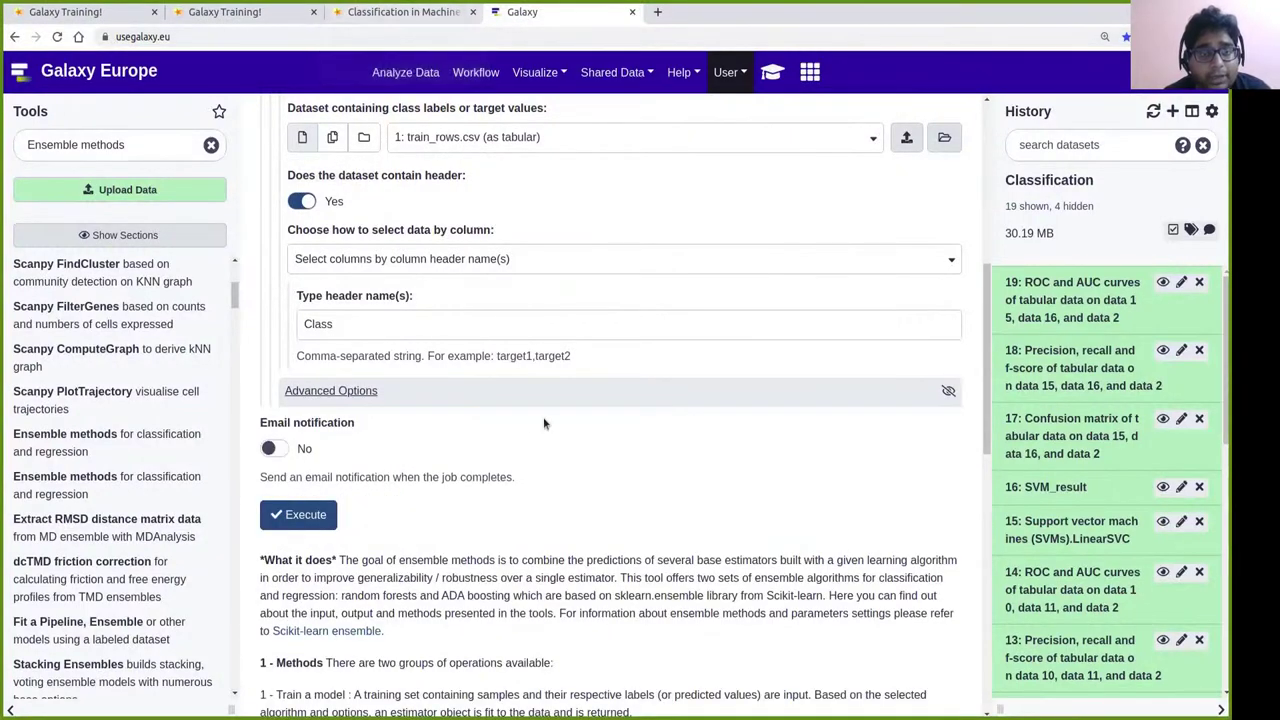
click(300, 515)
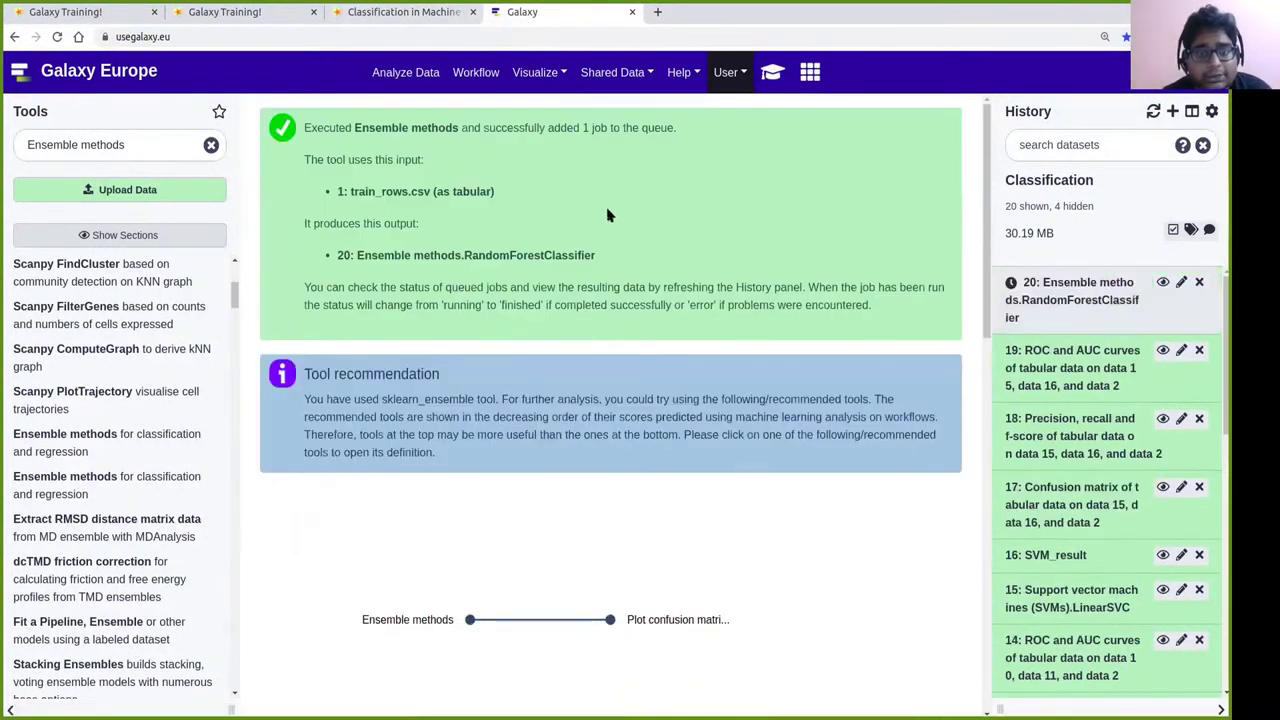
Check the tutorial's Train random forest instructions and read the question on its advantages compared with KNN and SVM.
click(414, 17)
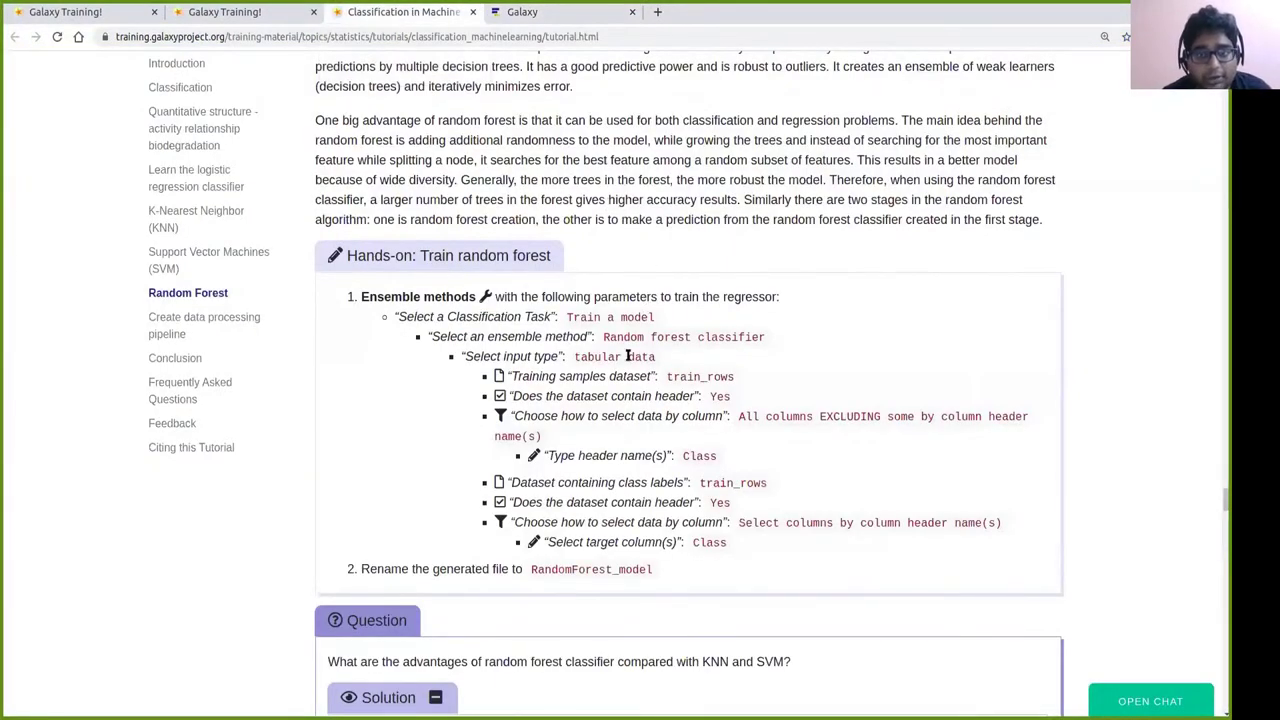
scroll(608, 362, down, 1)
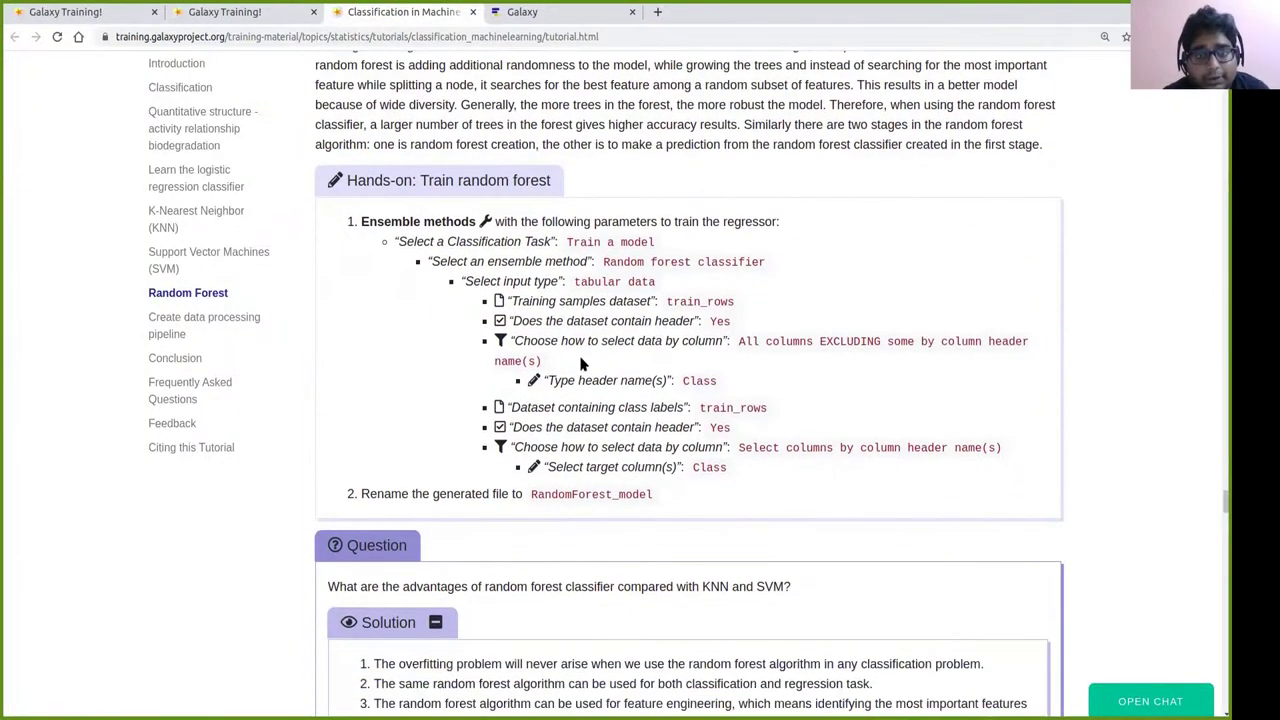
scroll(580, 362, up, 1)
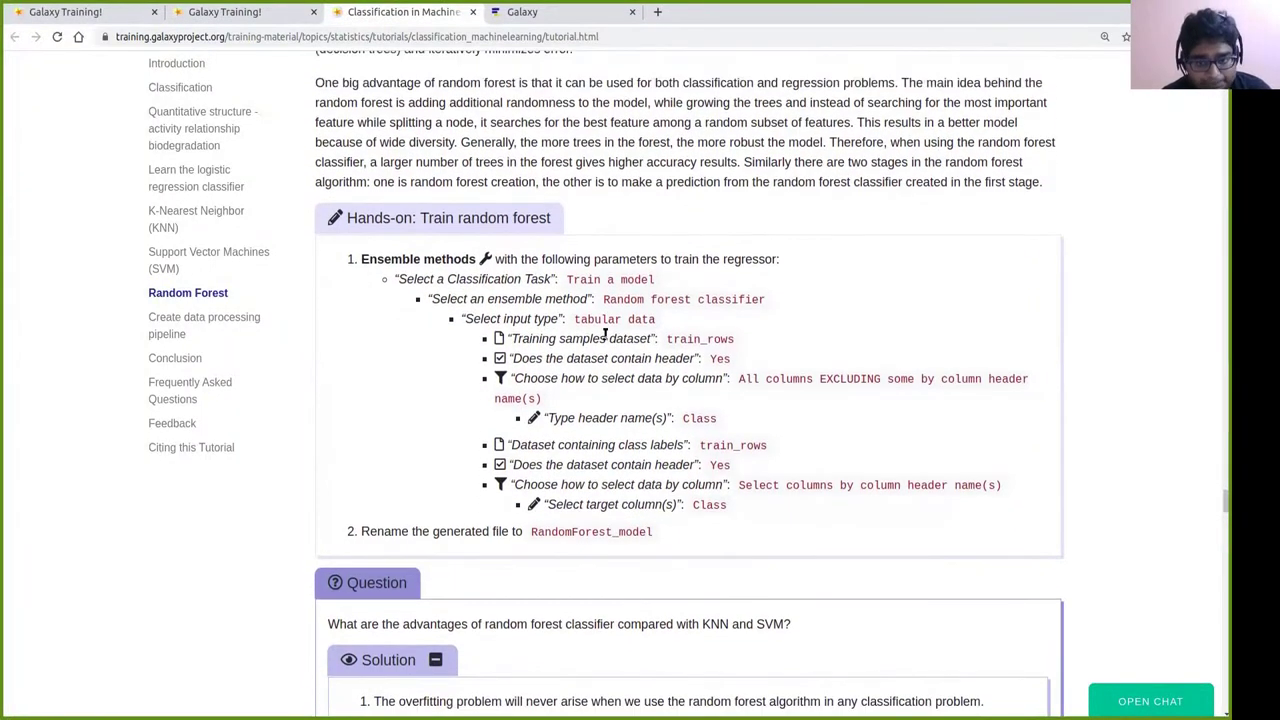
scroll(604, 335, down, 4)
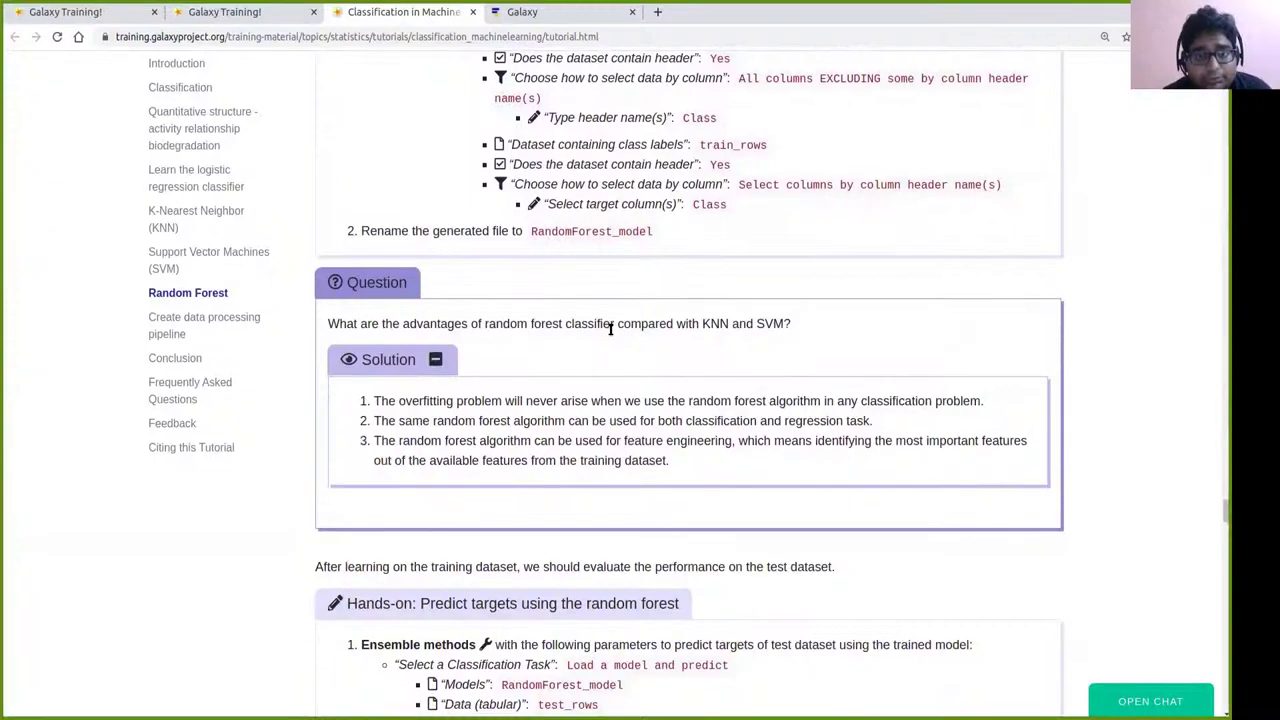
scroll(610, 330, down, 1)
click(560, 16)
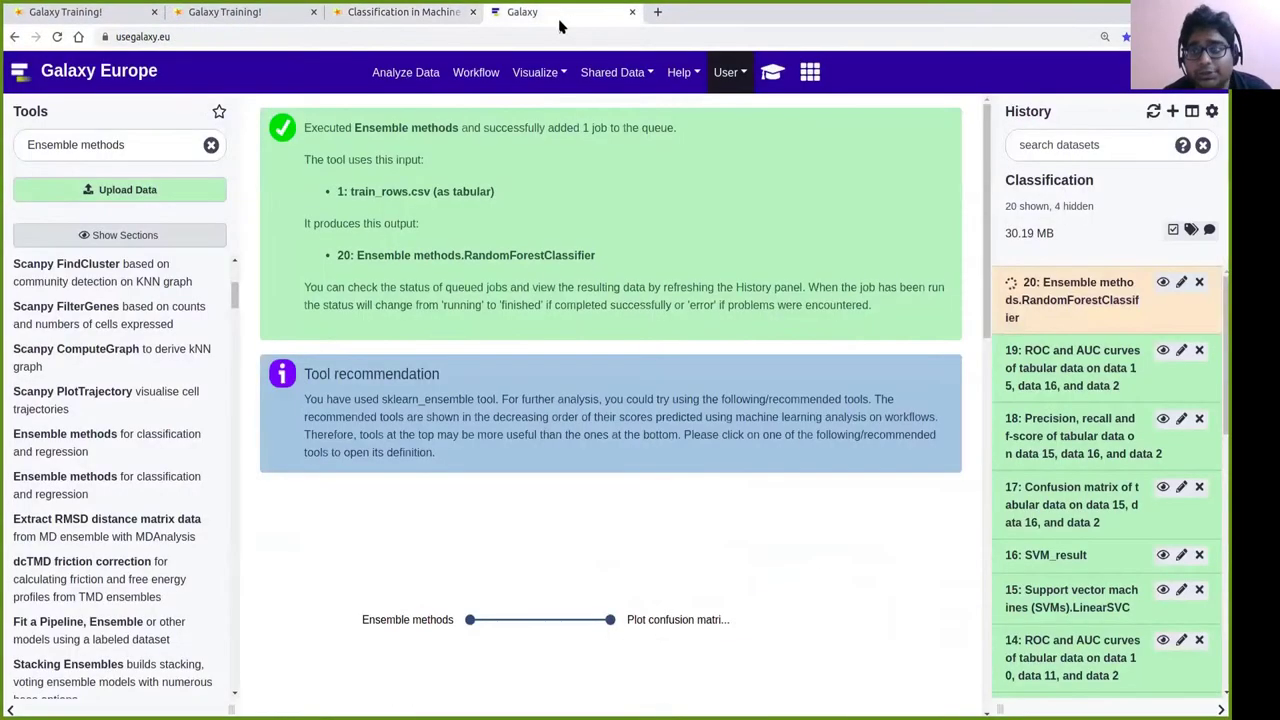
click(402, 20)
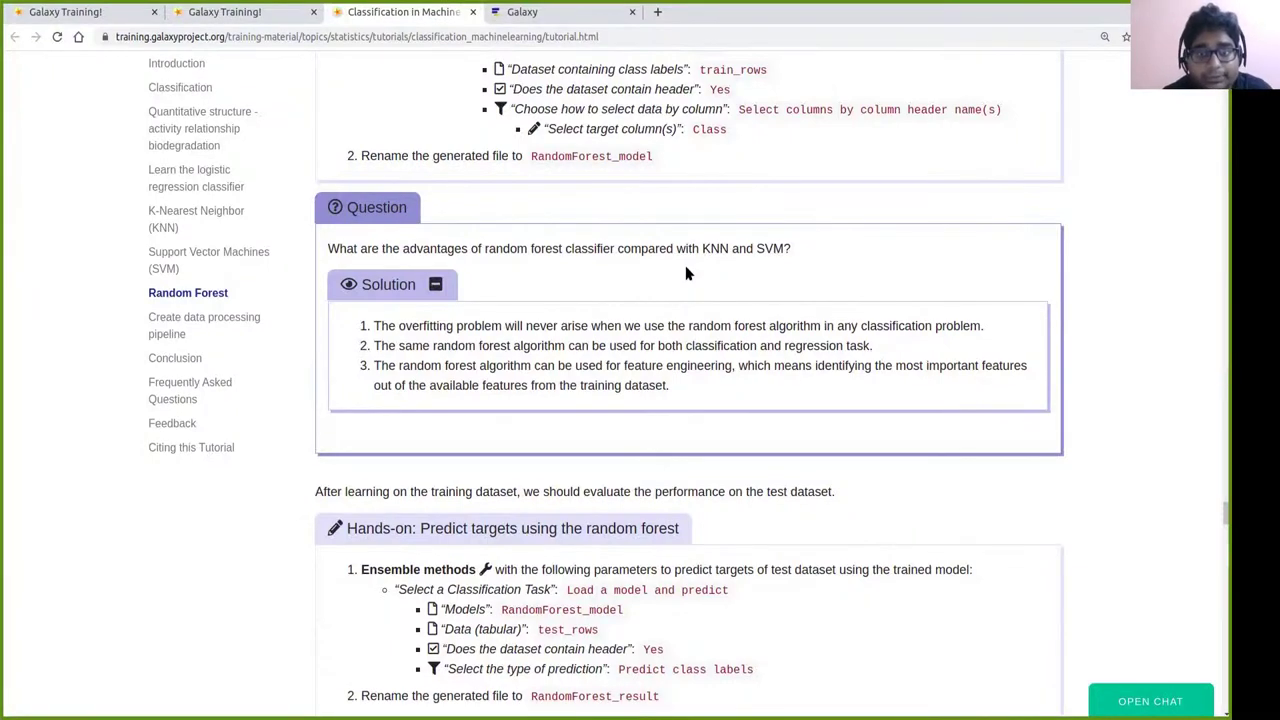
scroll(688, 280, down, 1)
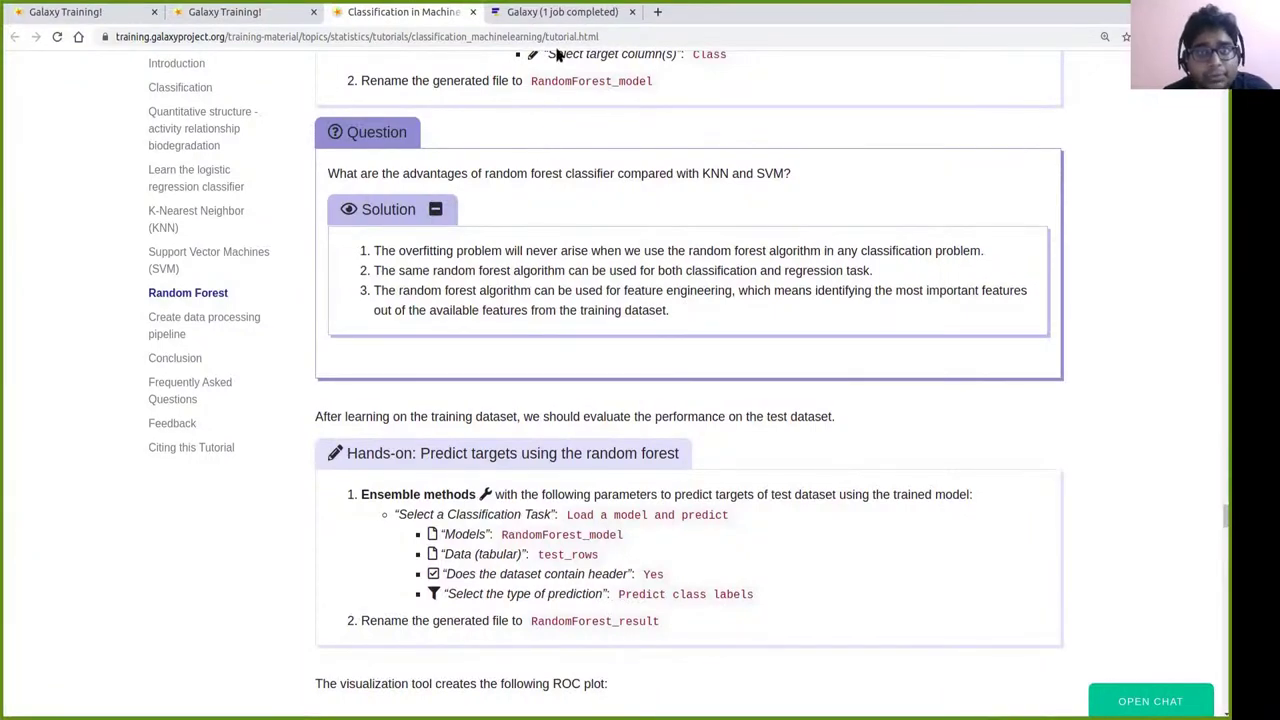
Consult the tutorial's random forest prediction instructions, reopen Ensemble methods in Galaxy and set the classification task to Load a model and predict.
click(563, 12)
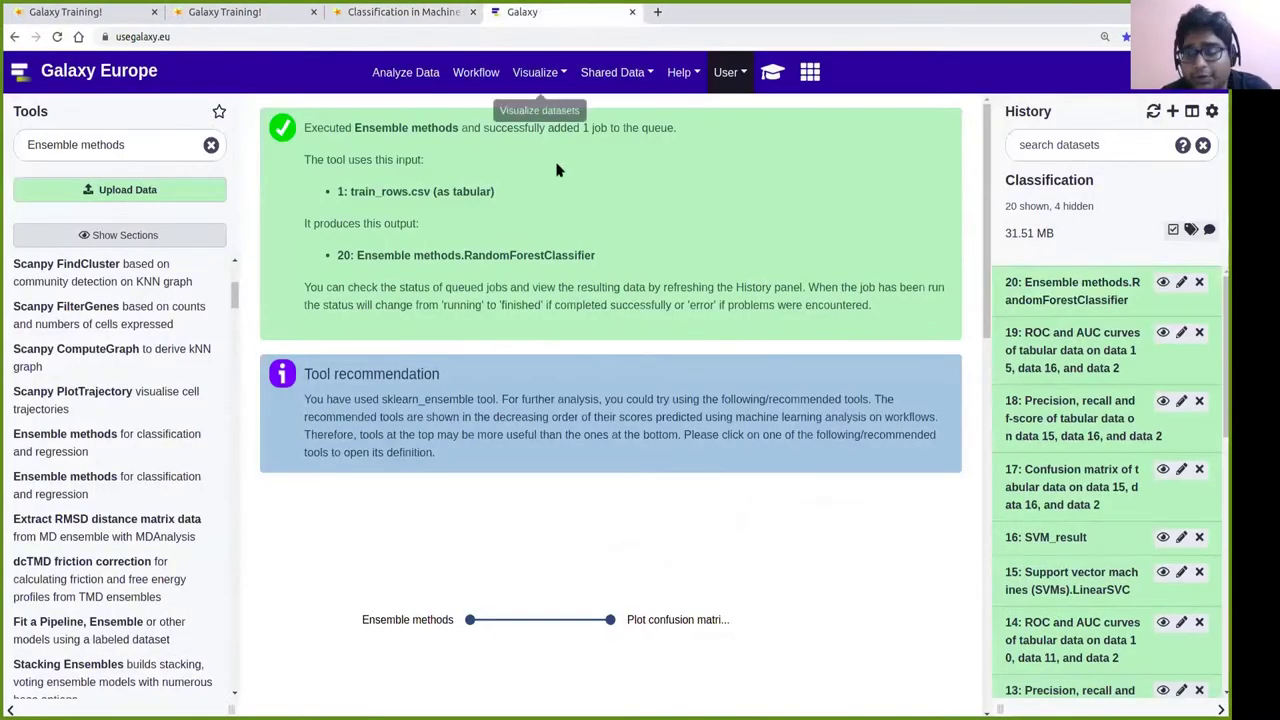
click(432, 16)
scroll(671, 347, down, 3)
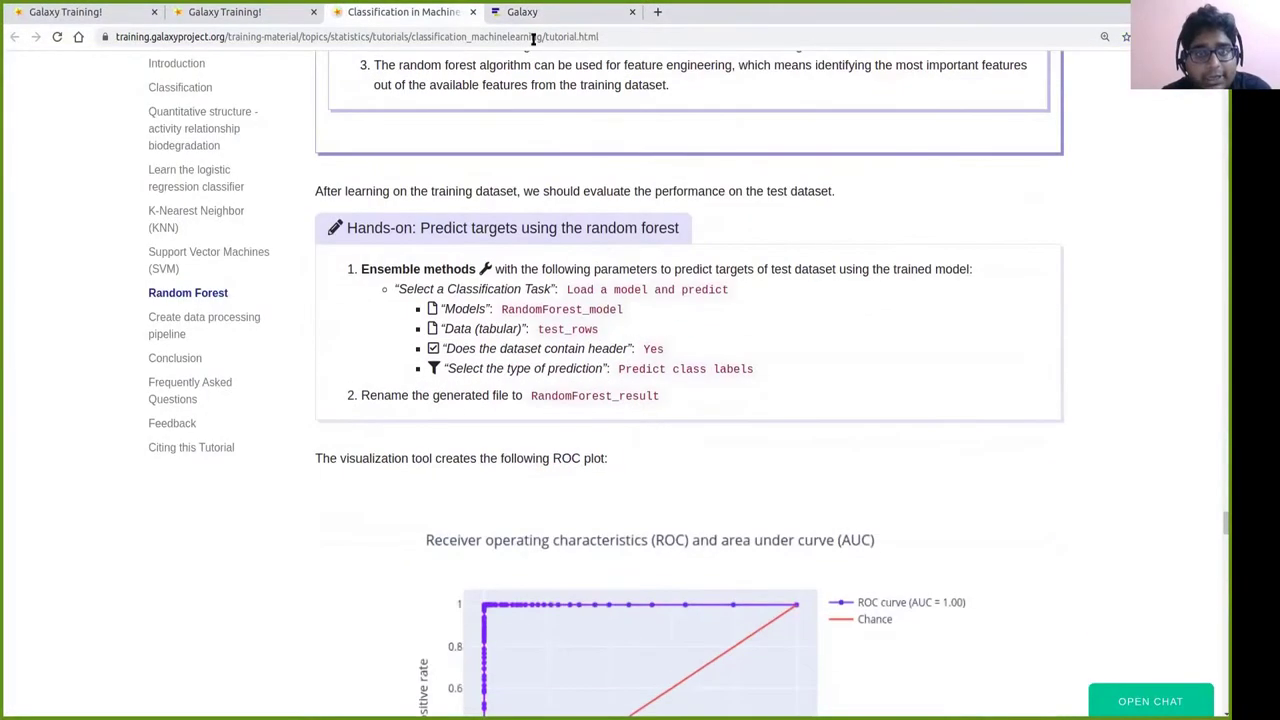
click(535, 14)
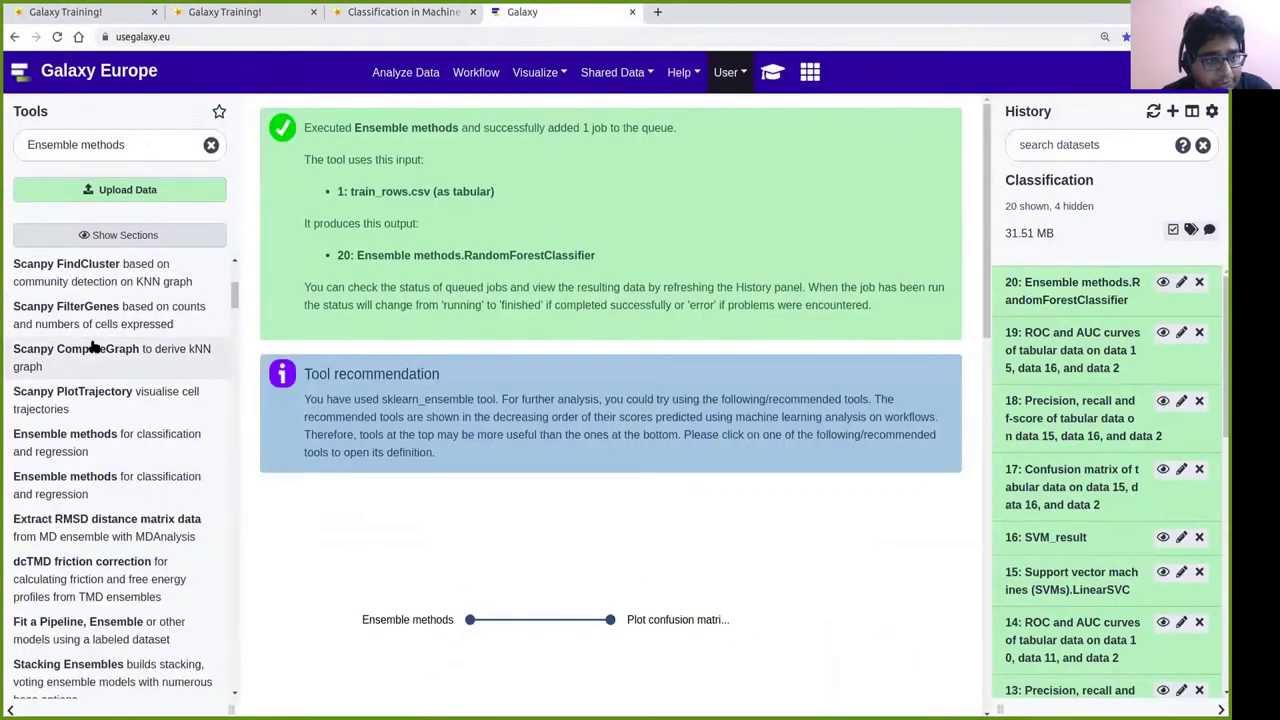
scroll(114, 432, down, 2)
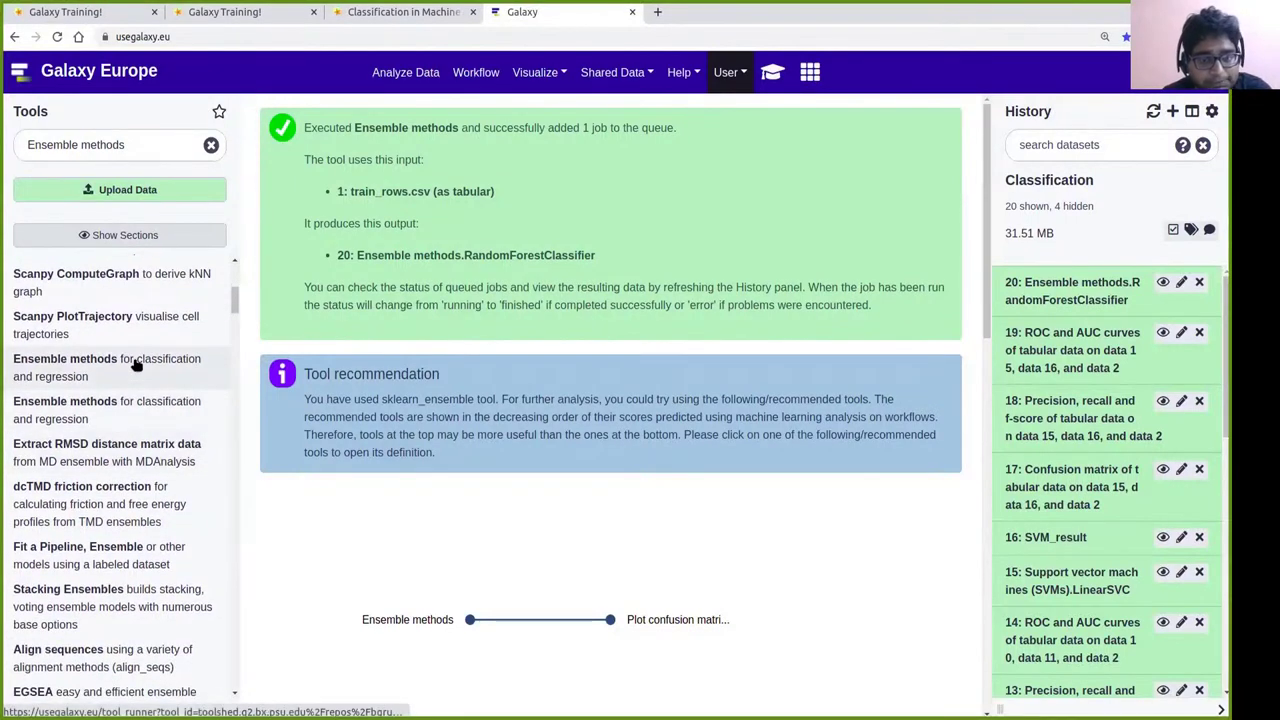
click(137, 362)
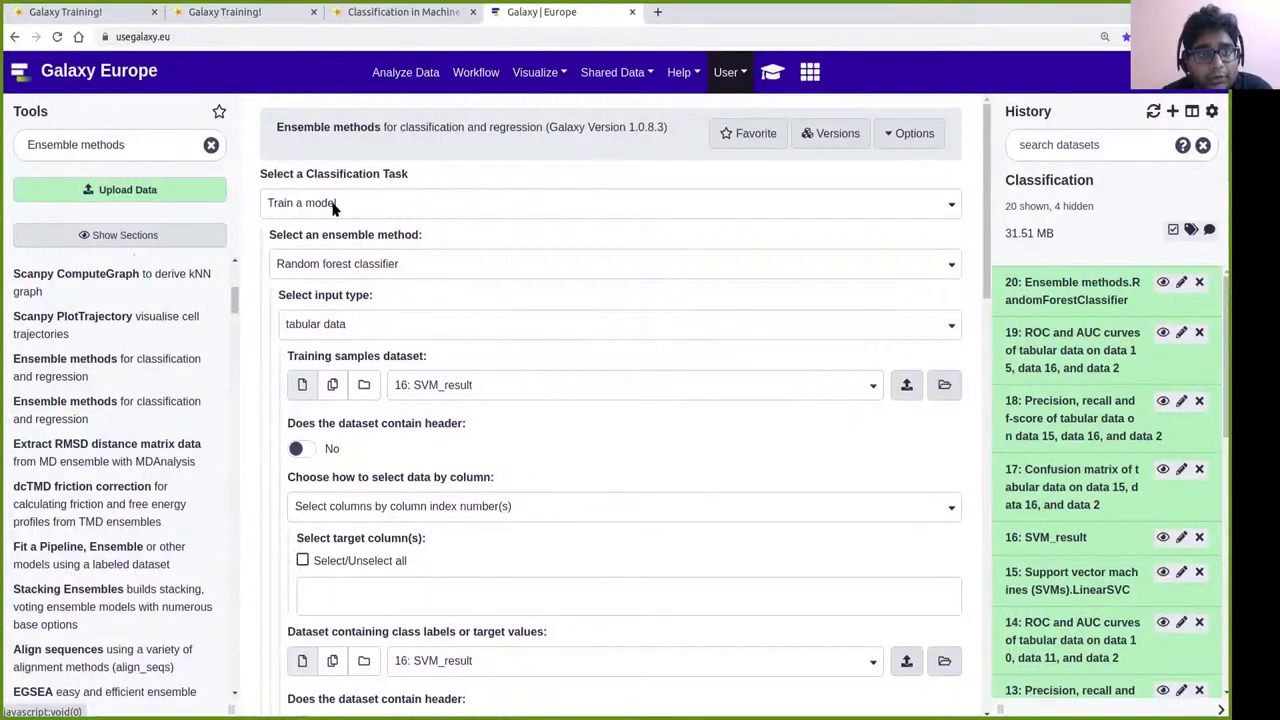
click(334, 208)
click(343, 285)
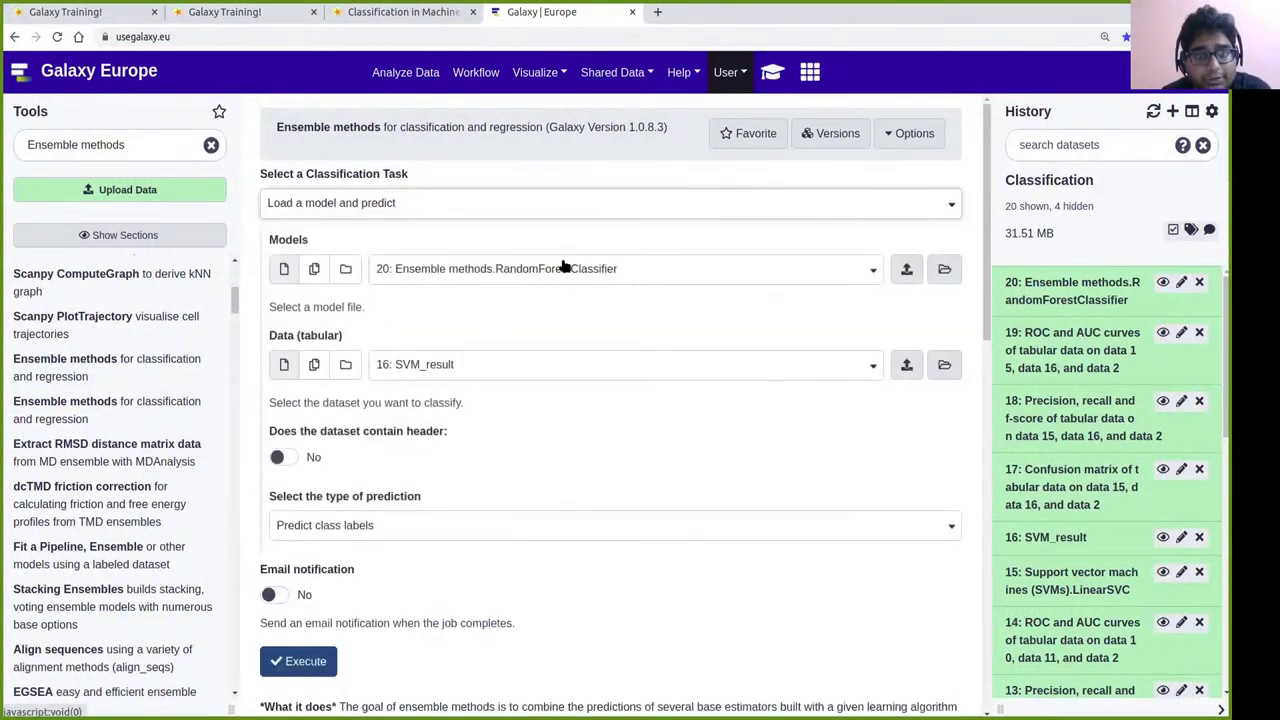
Set the tabular data for prediction to 3: test_rows.csv and mark it as containing a header.
click(440, 366)
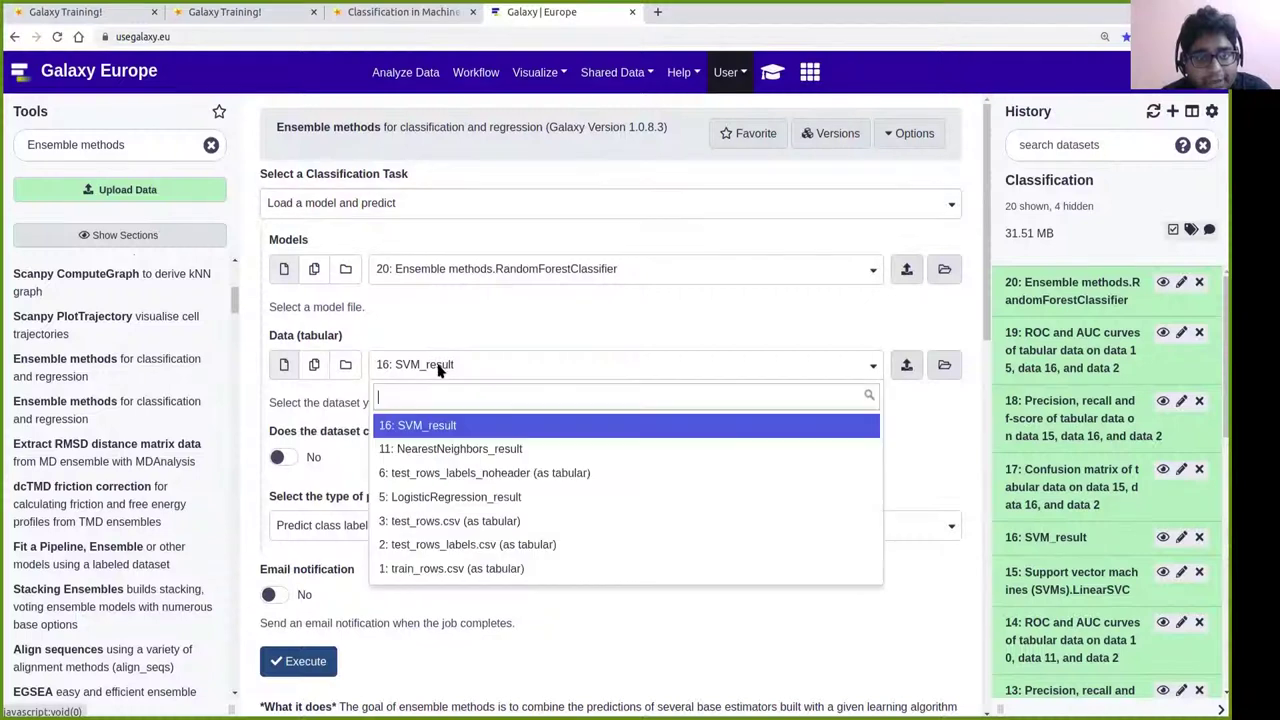
click(428, 522)
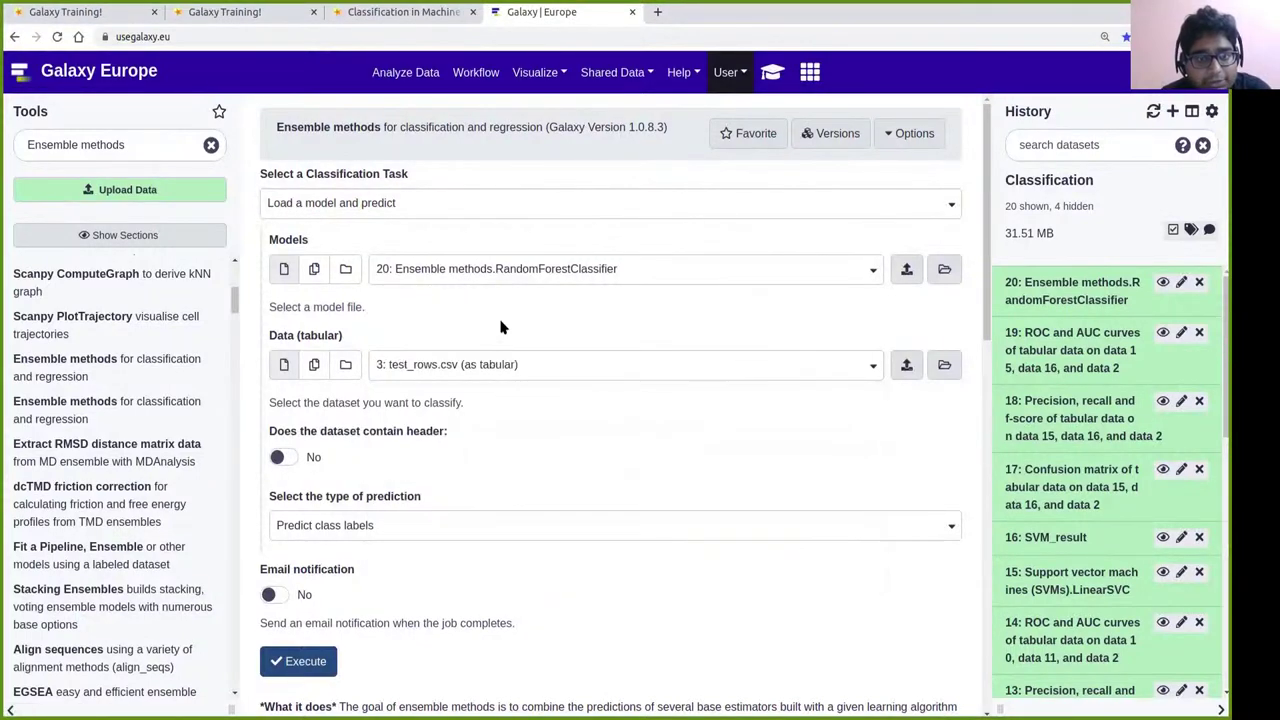
scroll(502, 327, down, 2)
click(286, 345)
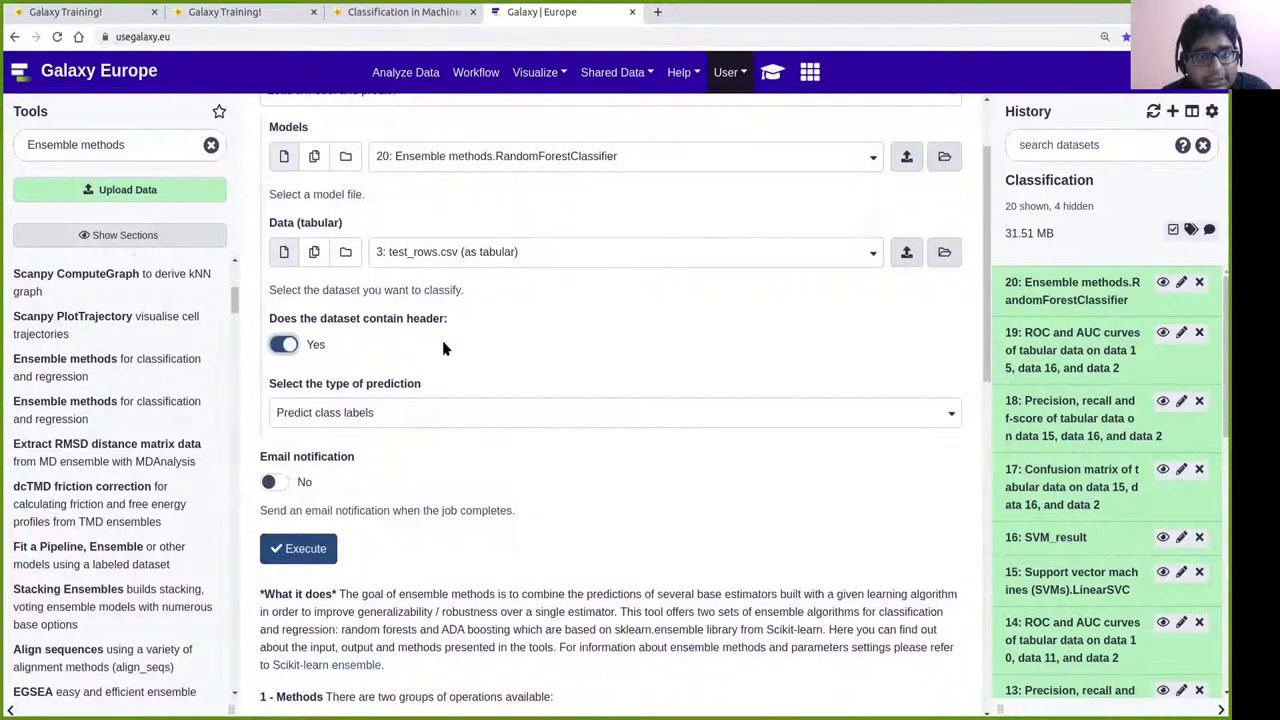
Select the output name RandomForest_result in the tutorial's instructions, and run the Ensemble methods prediction in Galaxy.
click(392, 13)
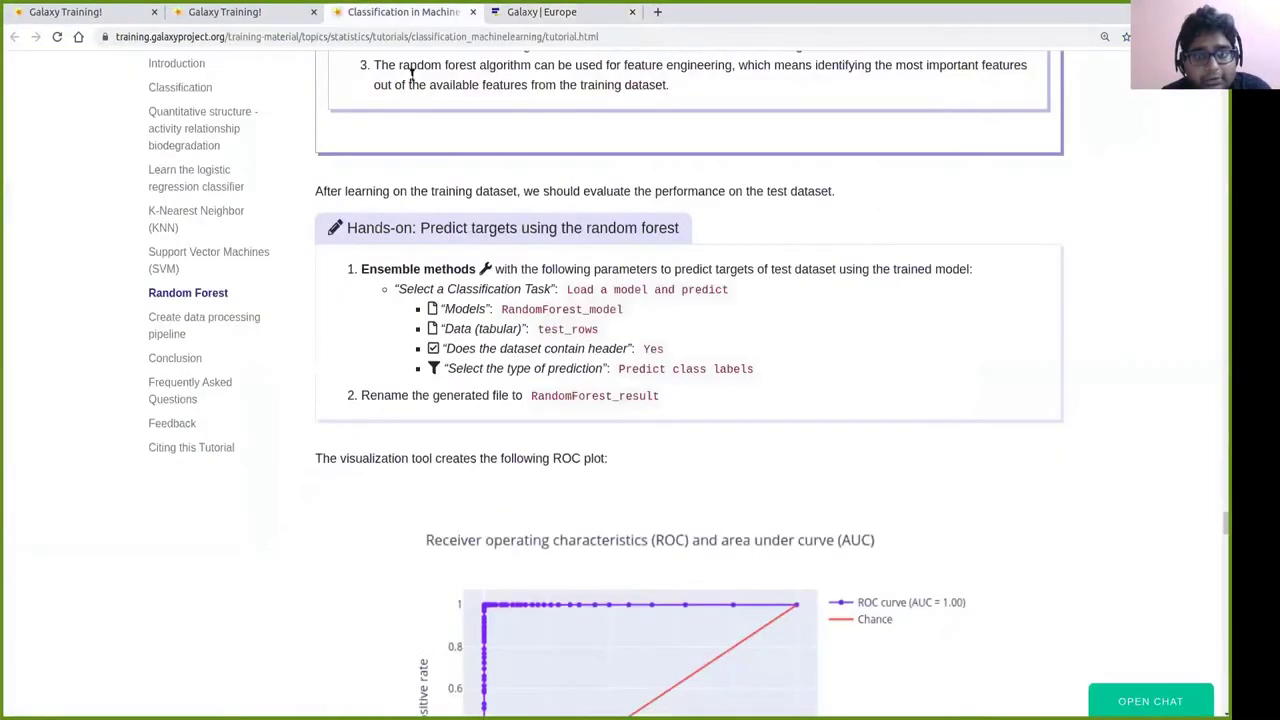
double_click(583, 396)
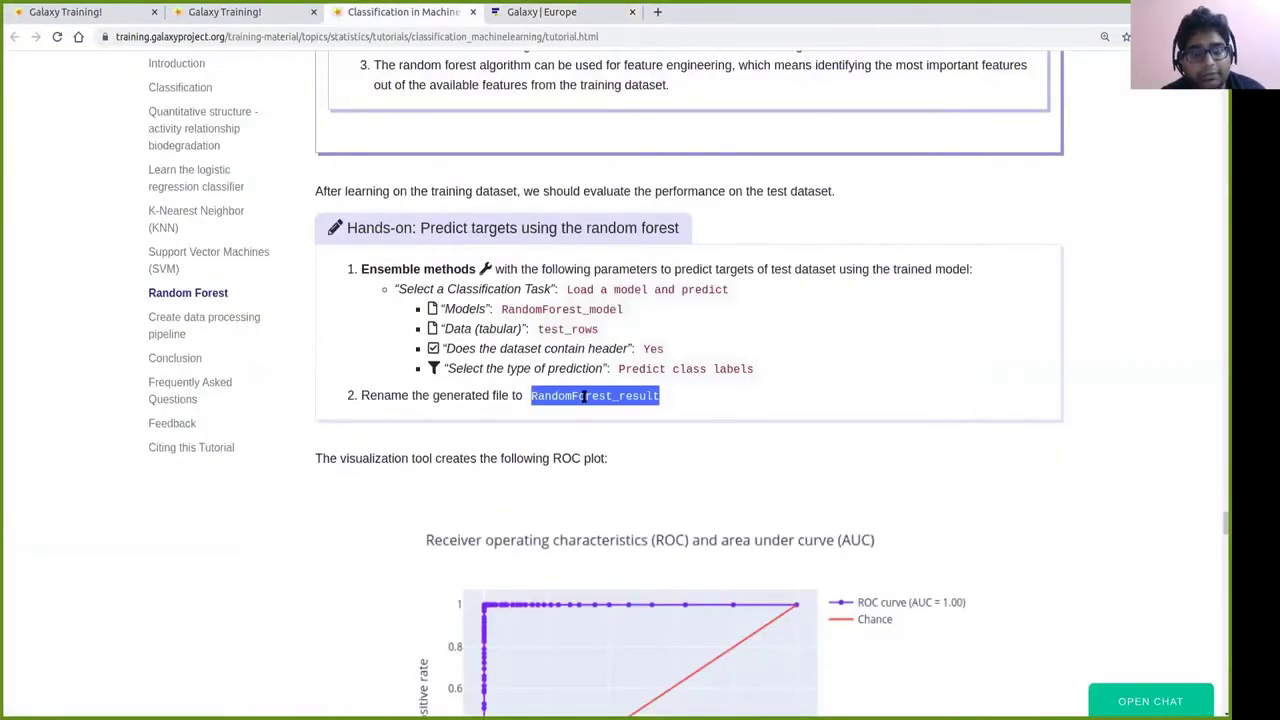
click(546, 328)
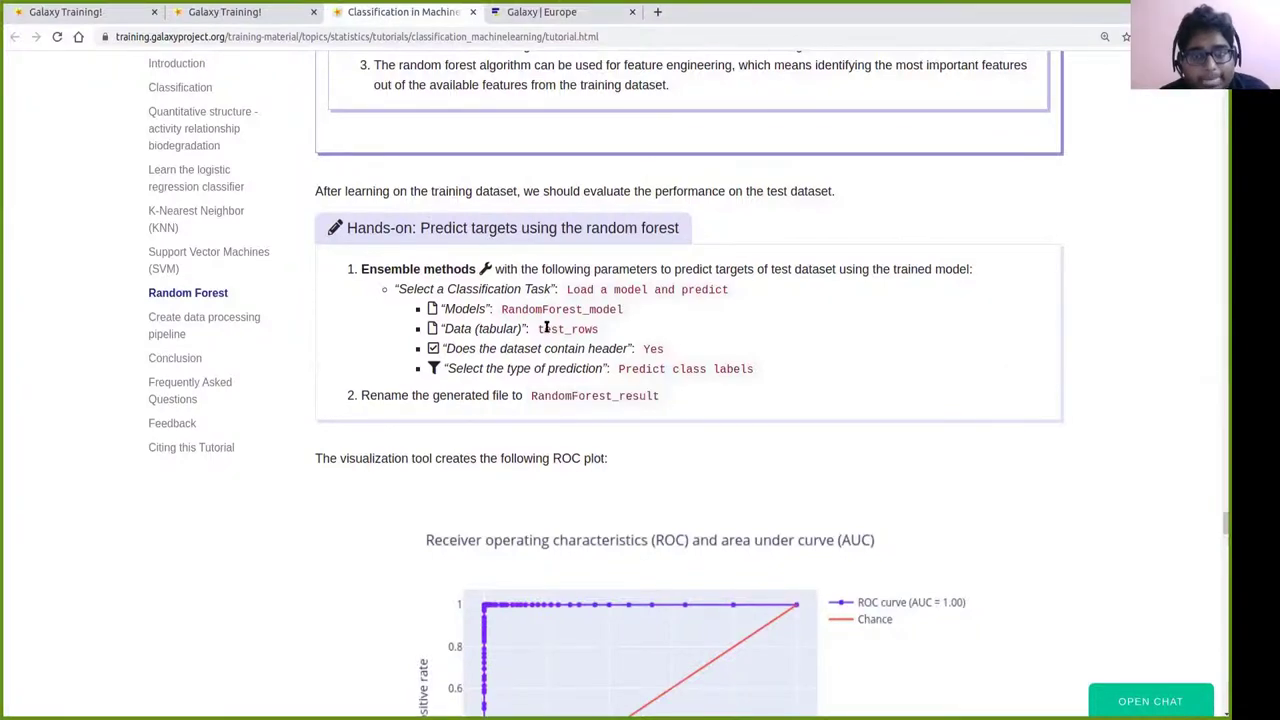
double_click(582, 396)
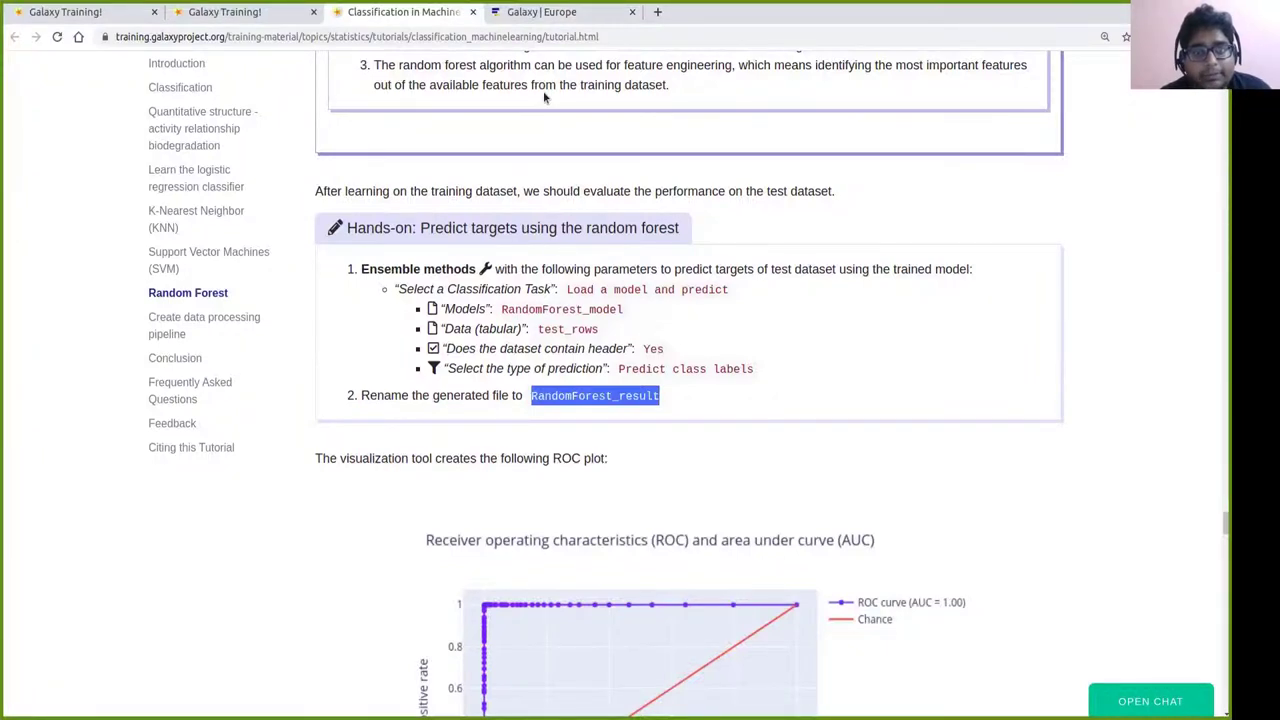
click(542, 12)
click(285, 548)
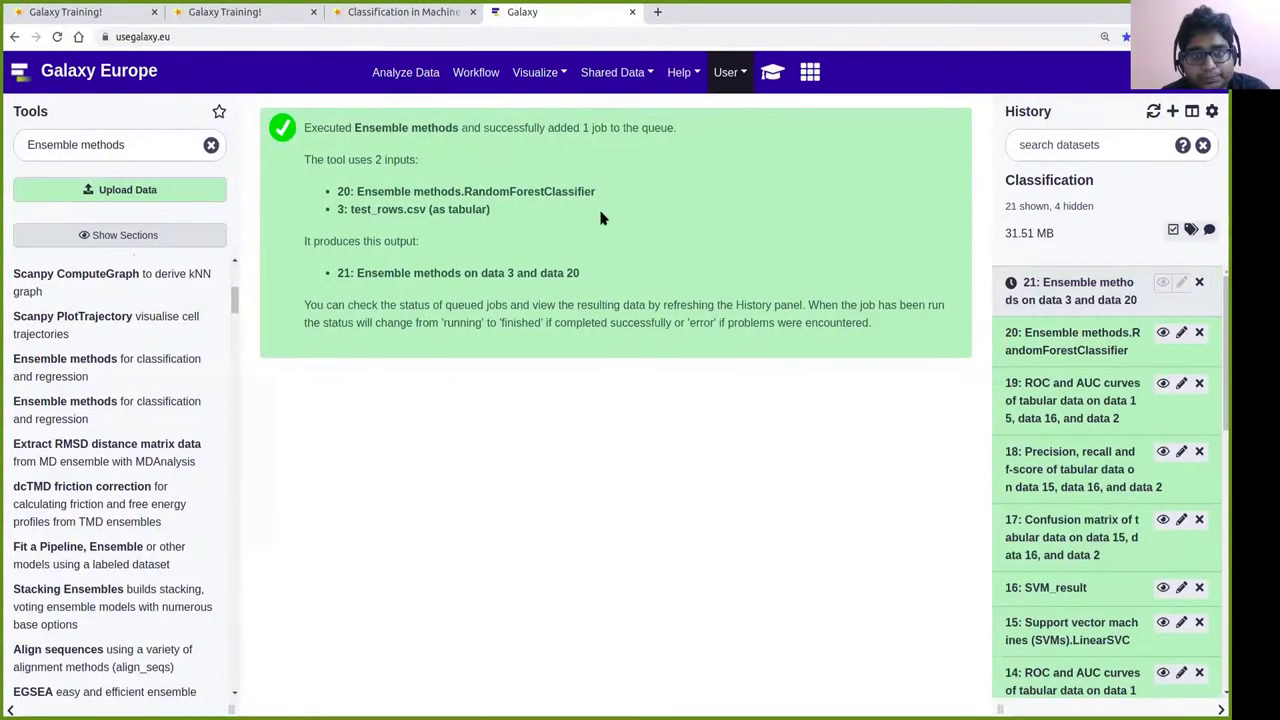
scroll(630, 230, down, 1)
scroll(650, 240, up, 1)
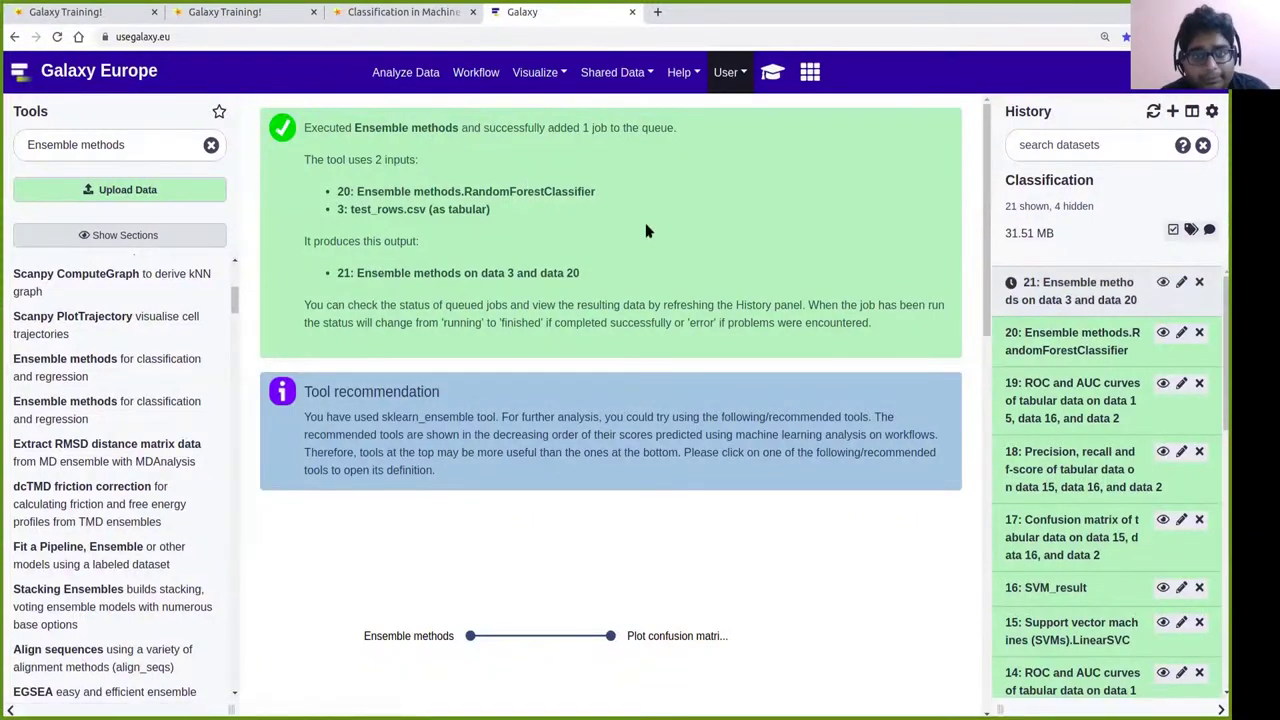
Examine the tutorial's ROC plot for the random forest classifier and its prediction instructions, checking the prediction job in Galaxy in between.
click(425, 25)
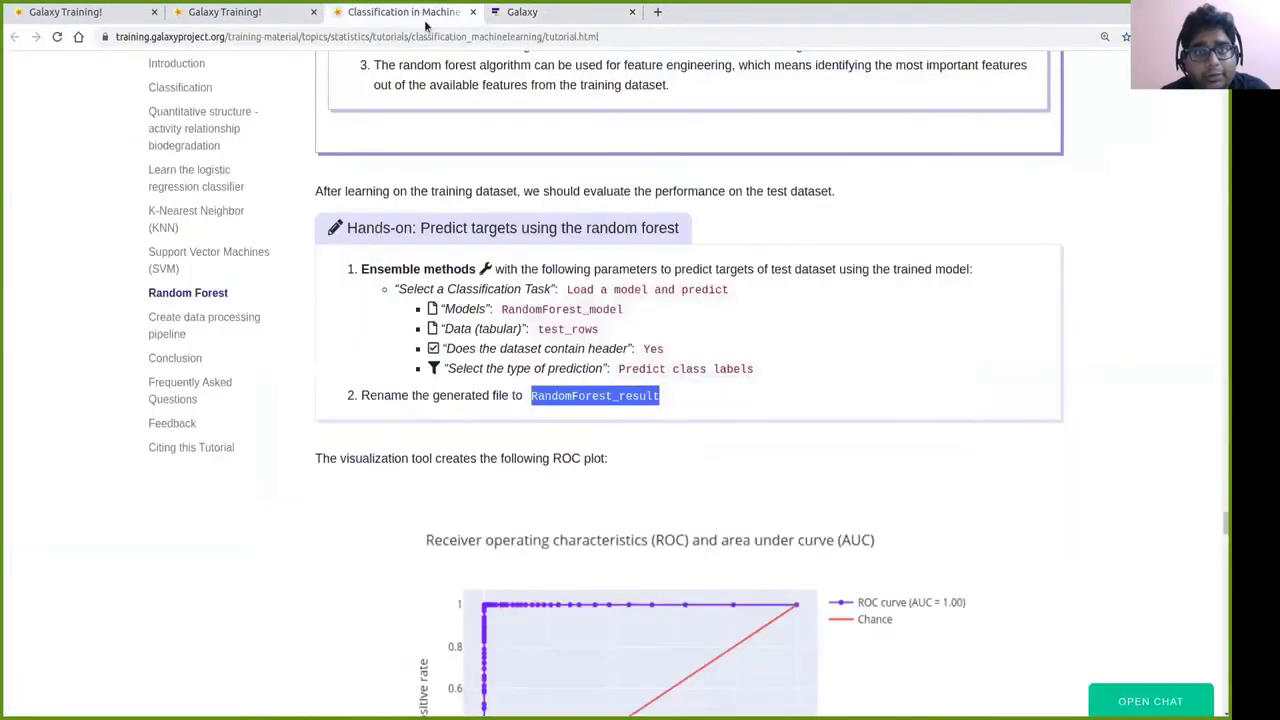
scroll(810, 300, down, 3)
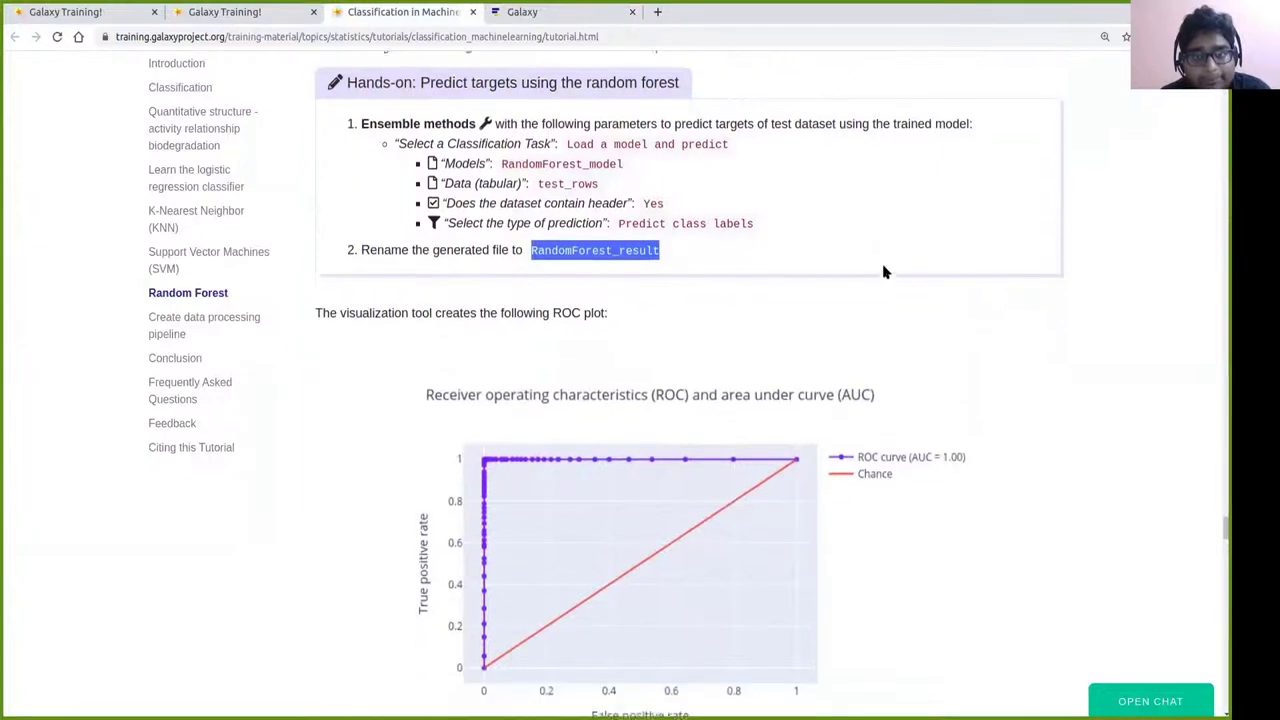
scroll(884, 271, down, 3)
click(563, 13)
click(445, 14)
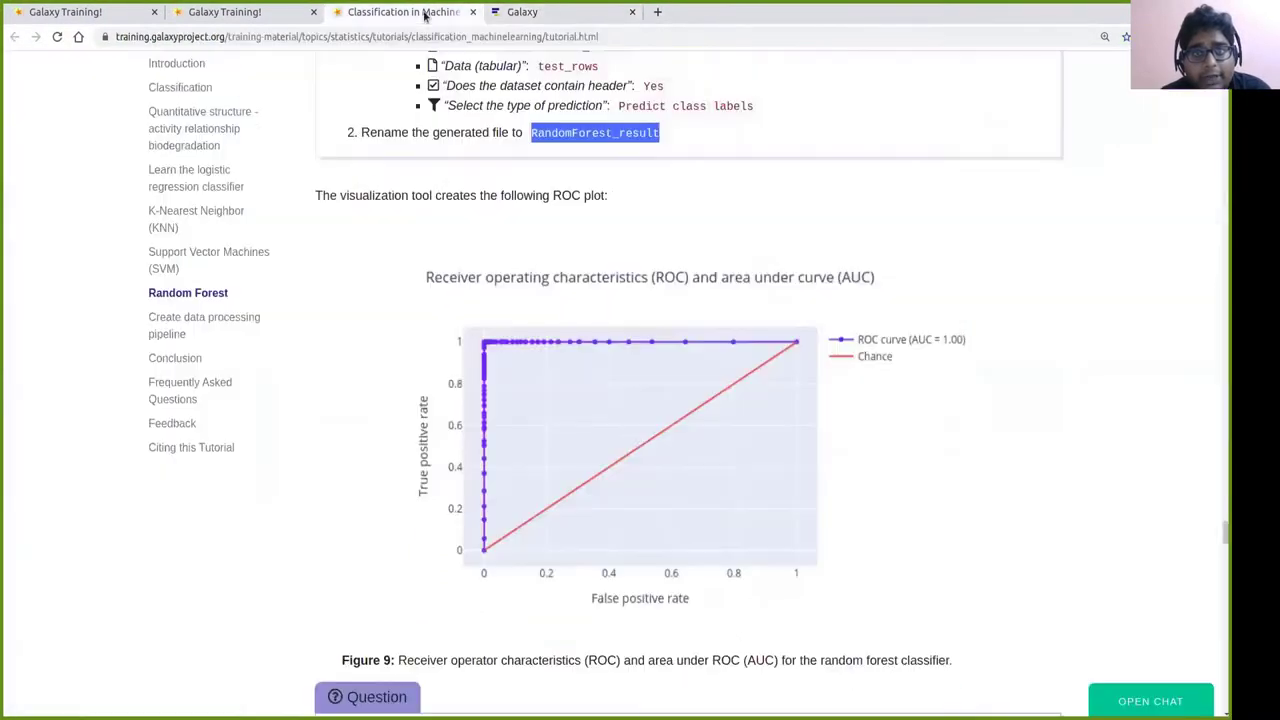
click(530, 13)
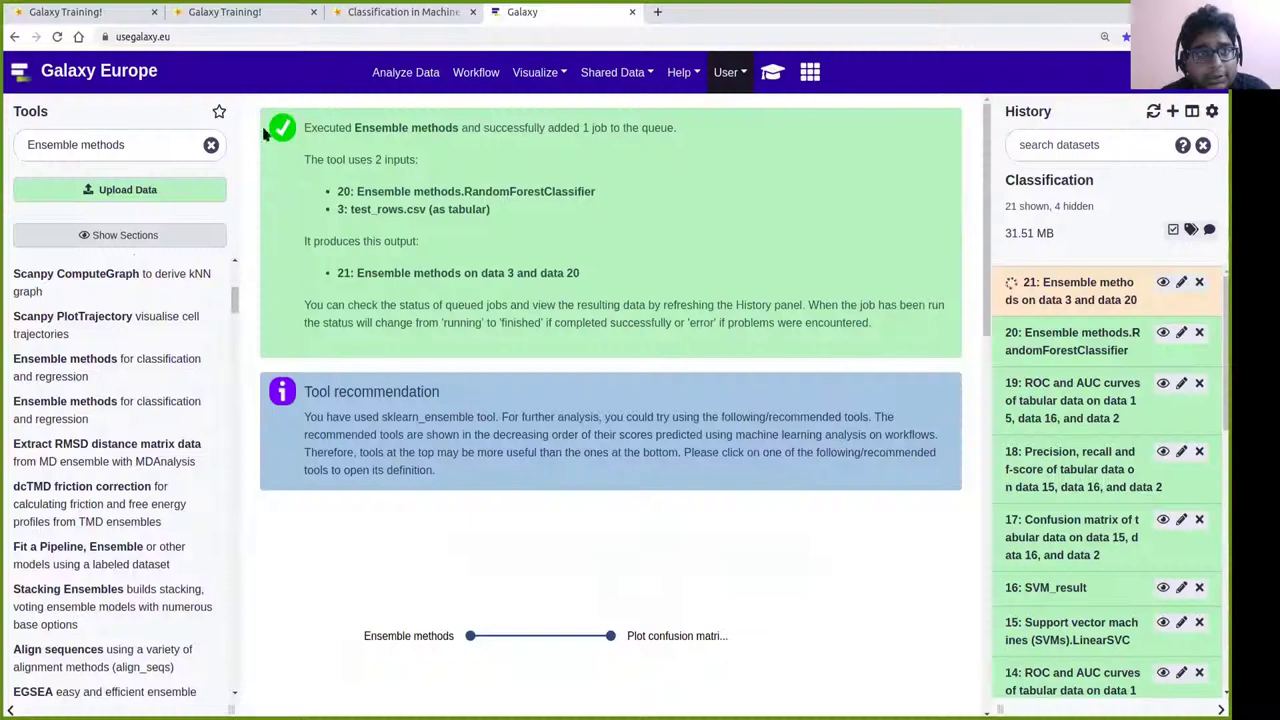
click(403, 18)
scroll(636, 283, up, 15)
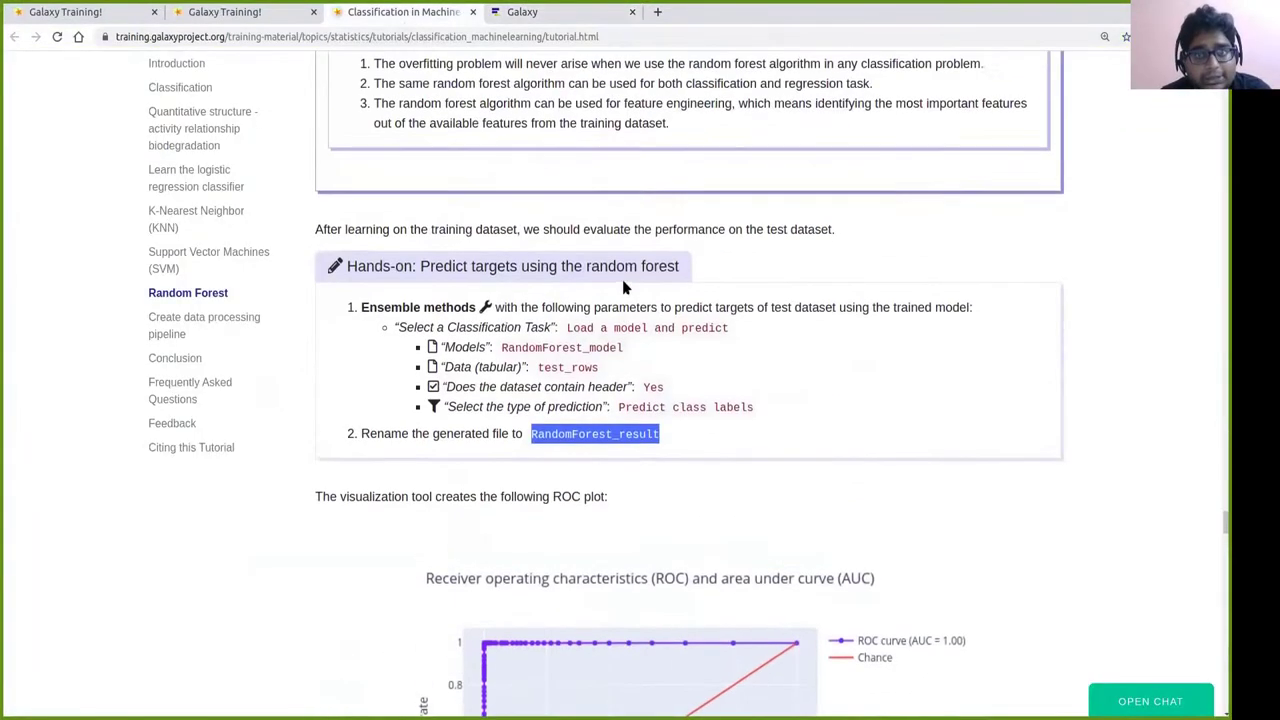
Copy the tool name Plot confusion matrix, precision, recall and ROC and AUC curves from the tutorial's SVM section, search for it in Galaxy and open it.
scroll(432, 260, up, 13)
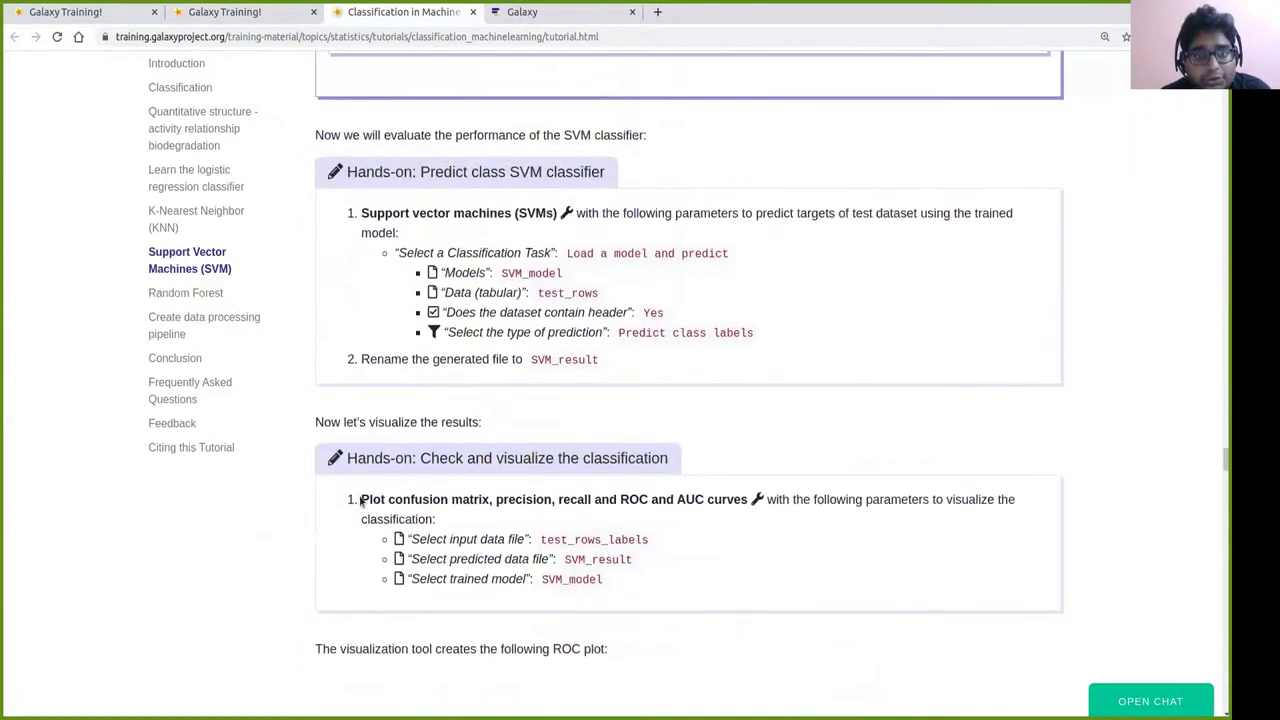
shift+click(744, 496)
key(ctrl+c)
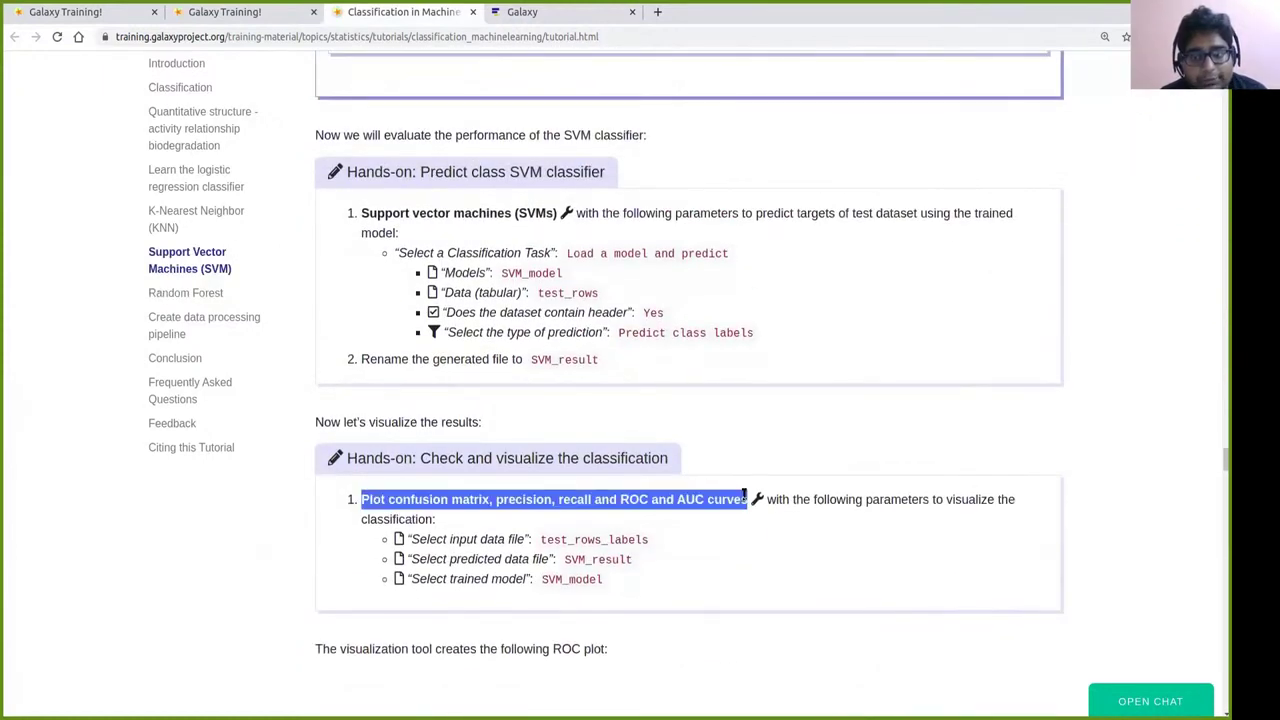
click(550, 12)
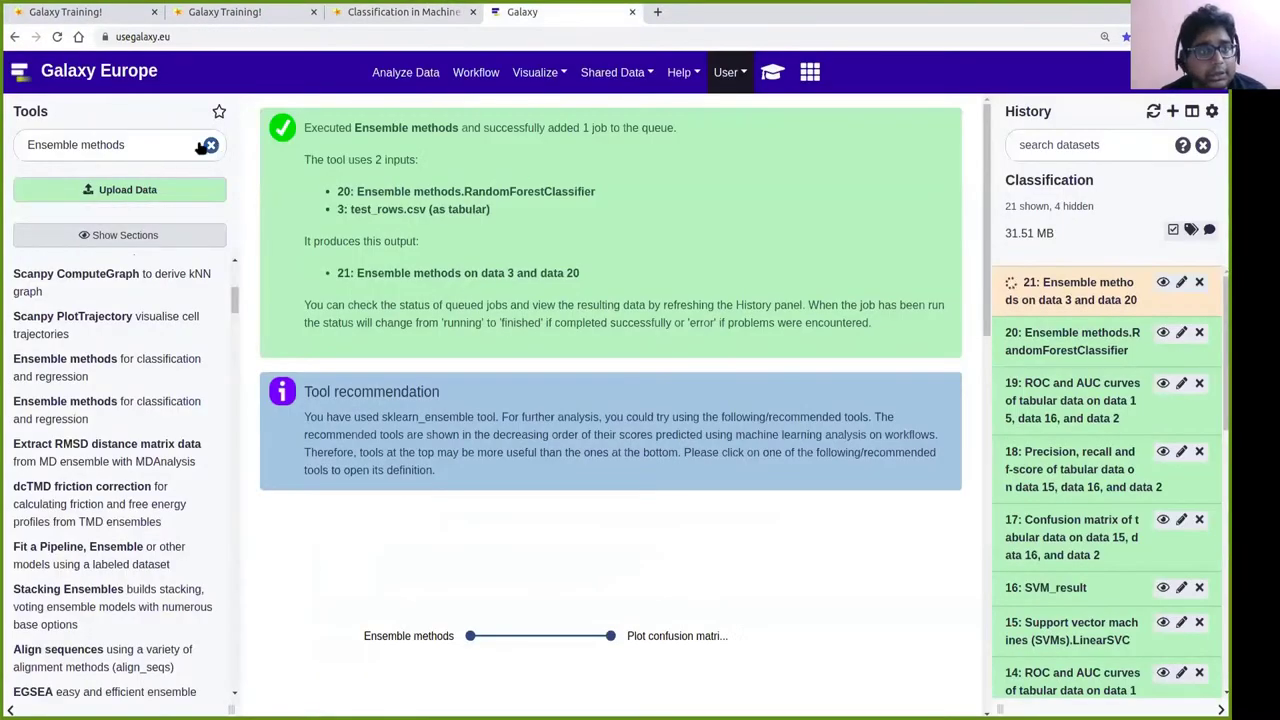
click(211, 145)
key(ctrl+v)
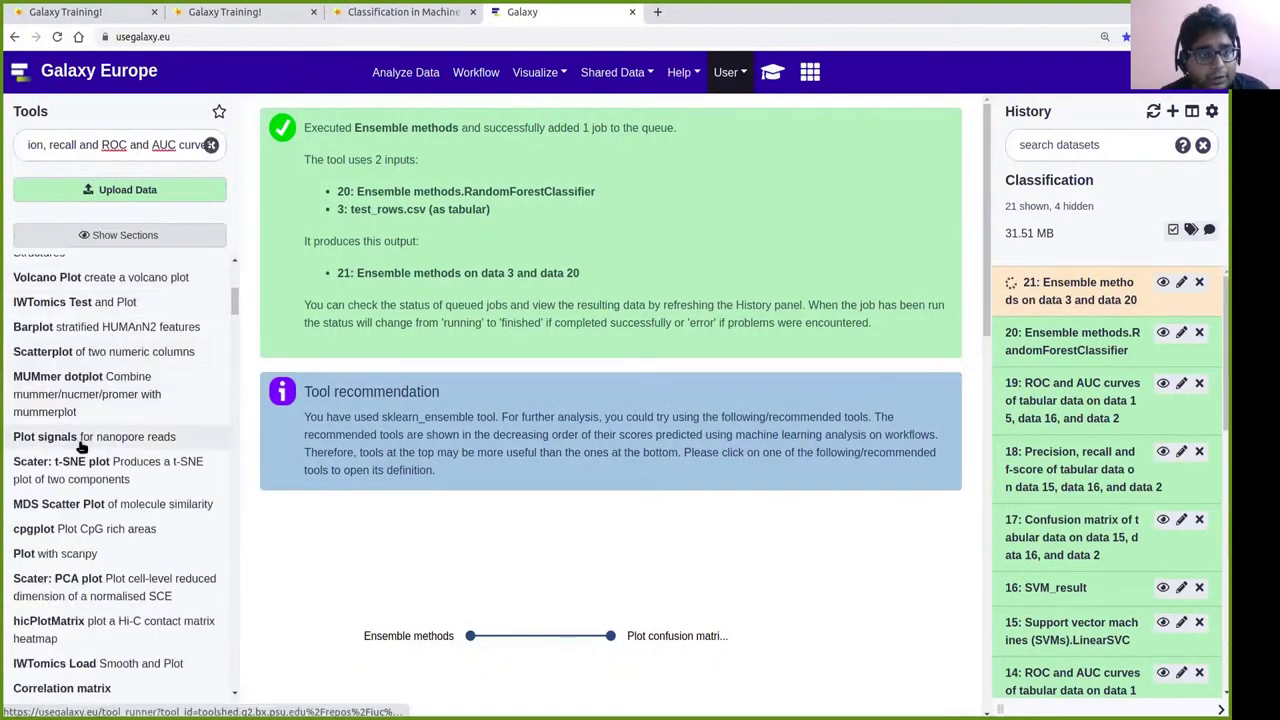
scroll(83, 443, down, 1)
scroll(90, 445, up, 5)
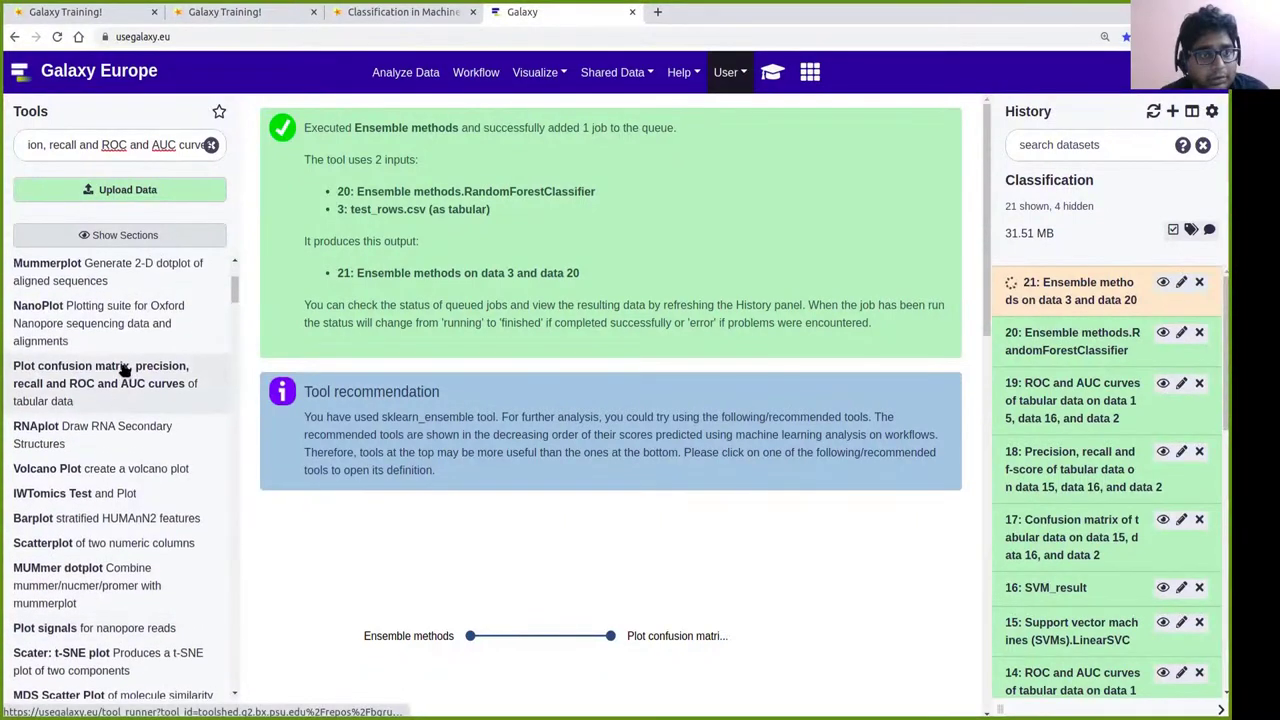
click(100, 483)
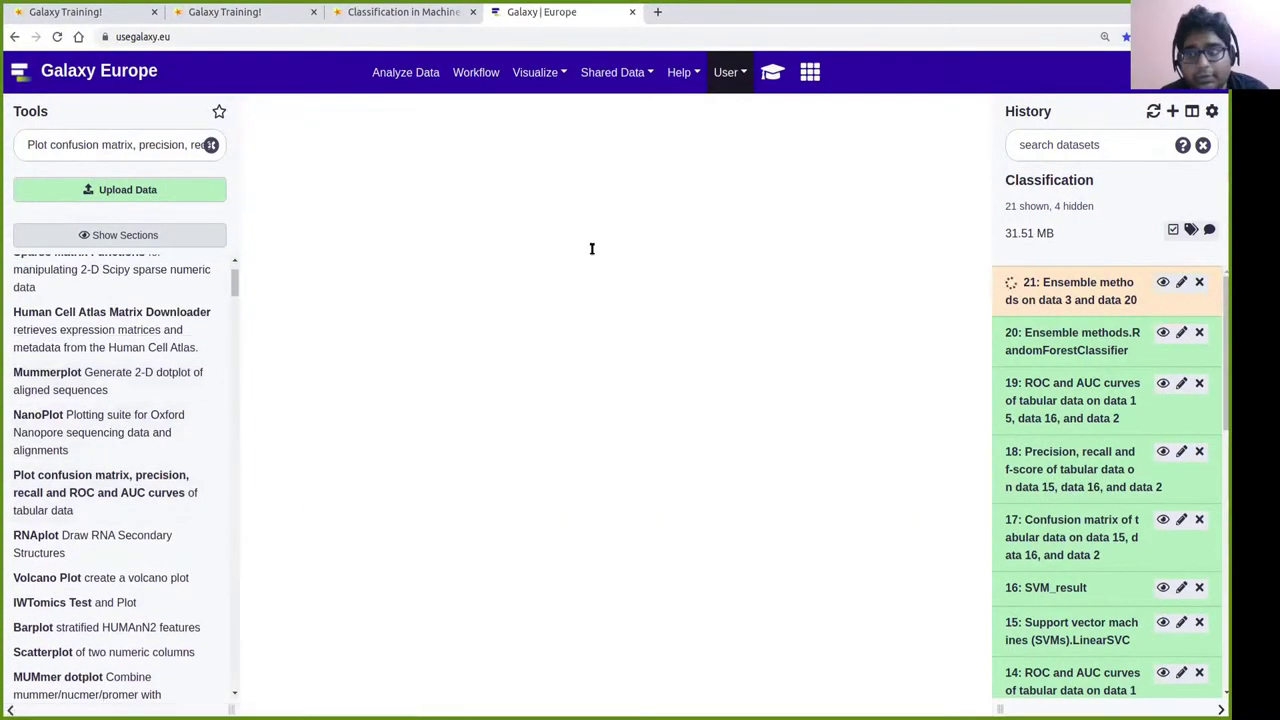
Look up the random forest prediction's output name in the tutorial, and rename dataset 21 in the Galaxy history as RandomForest_result.
click(404, 12)
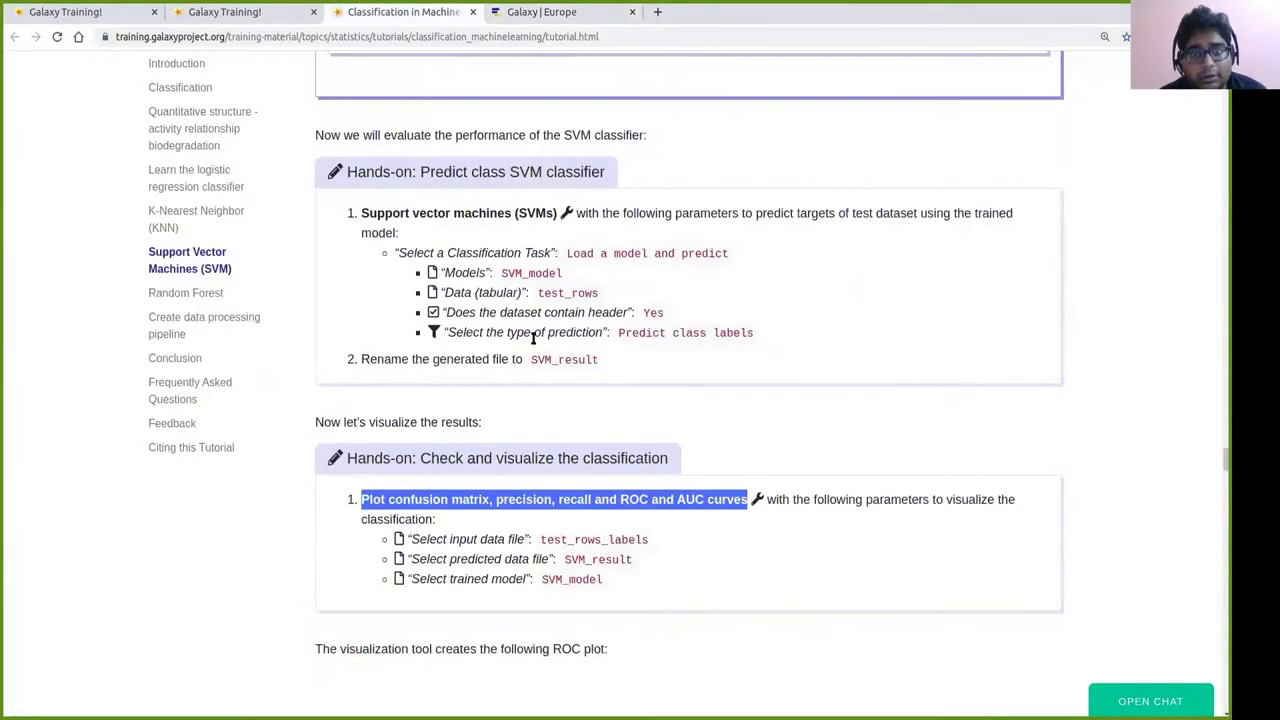
scroll(608, 363, down, 9)
scroll(655, 398, down, 5)
double_click(616, 419)
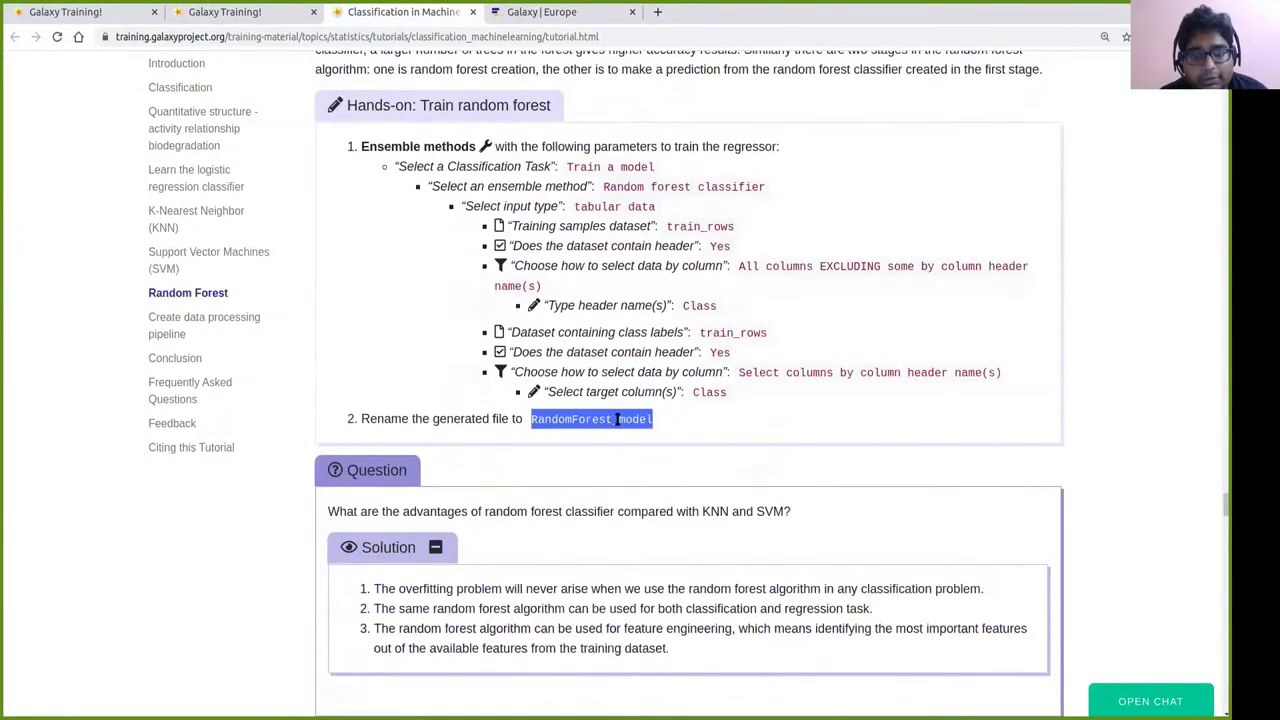
scroll(610, 419, down, 6)
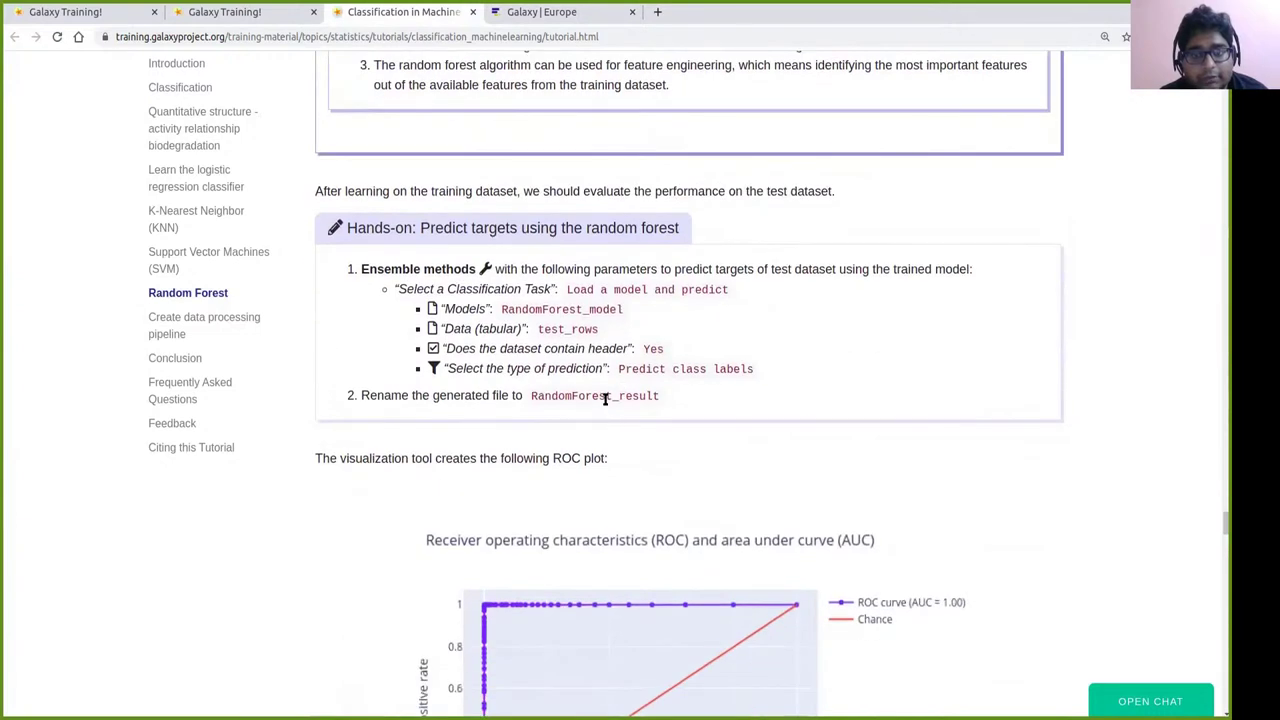
double_click(607, 397)
click(570, 12)
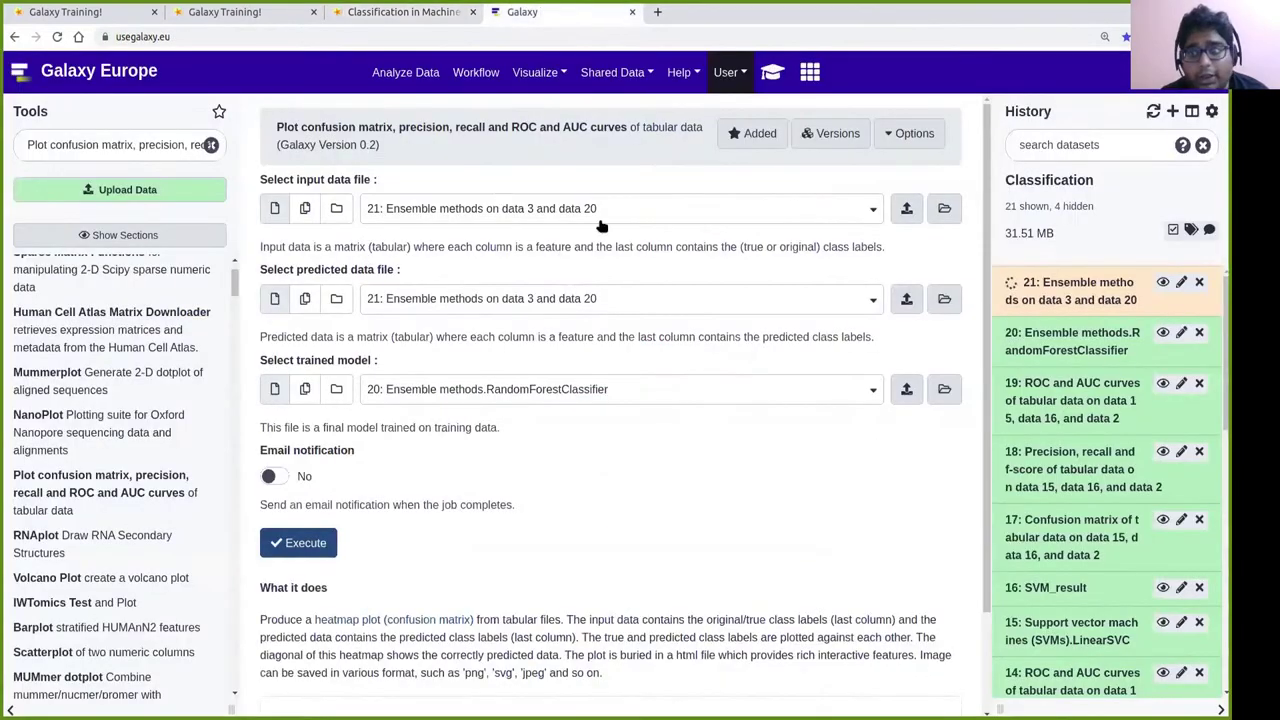
click(1181, 282)
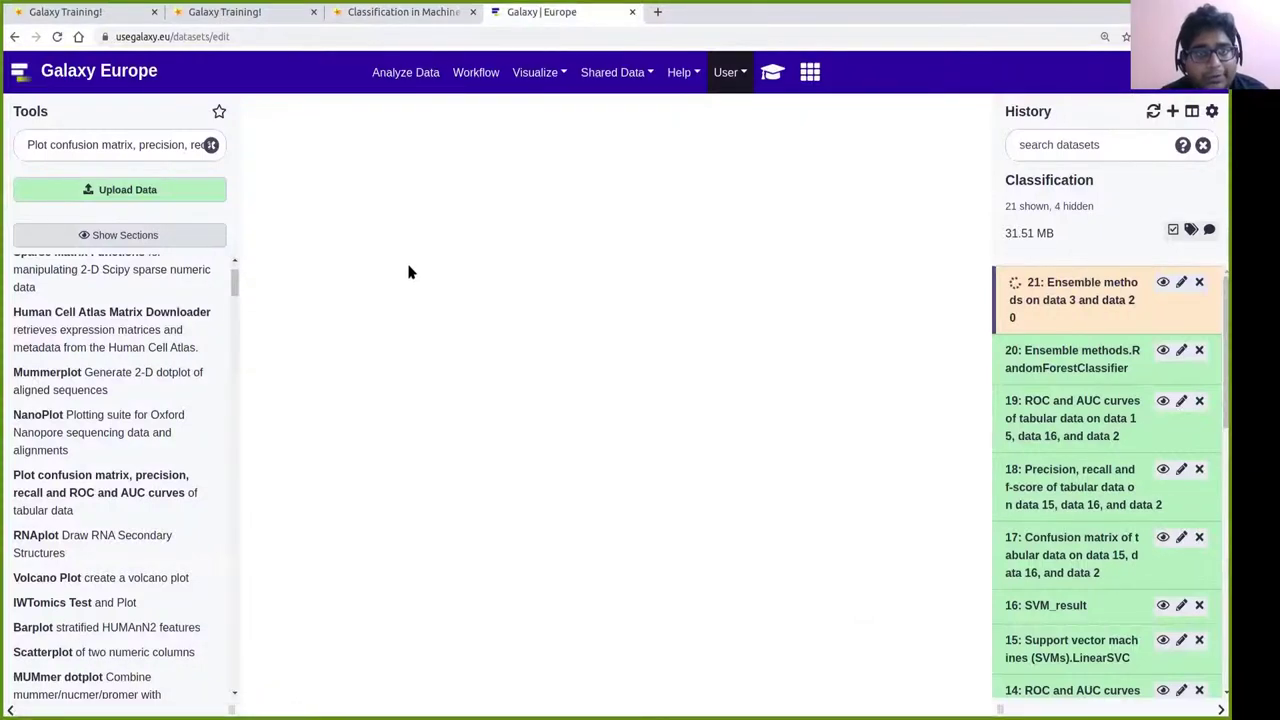
click(453, 338)
key(ctrl+a)
text(RandomForest_result)
click(912, 272)
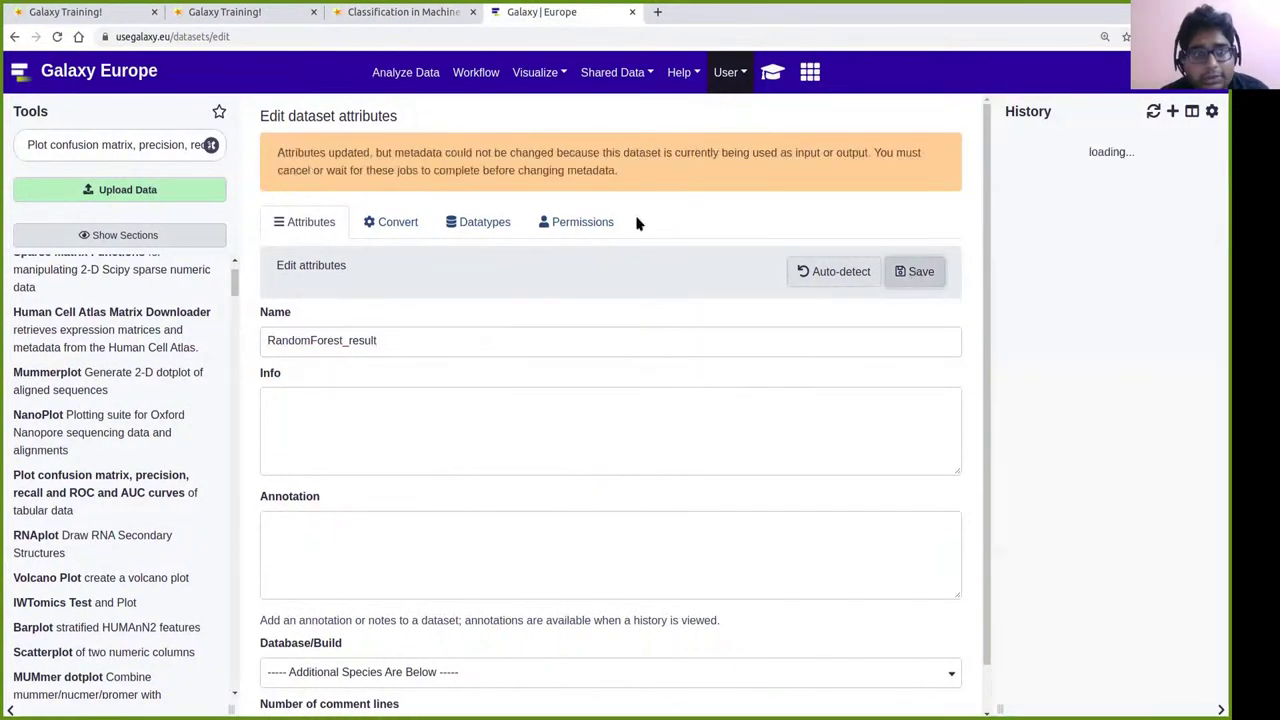
Reopen the confusion matrix and ROC plotting tool, set the input data file to 2: test_rows_labels.csv and run it on RandomForest_result.
click(93, 483)
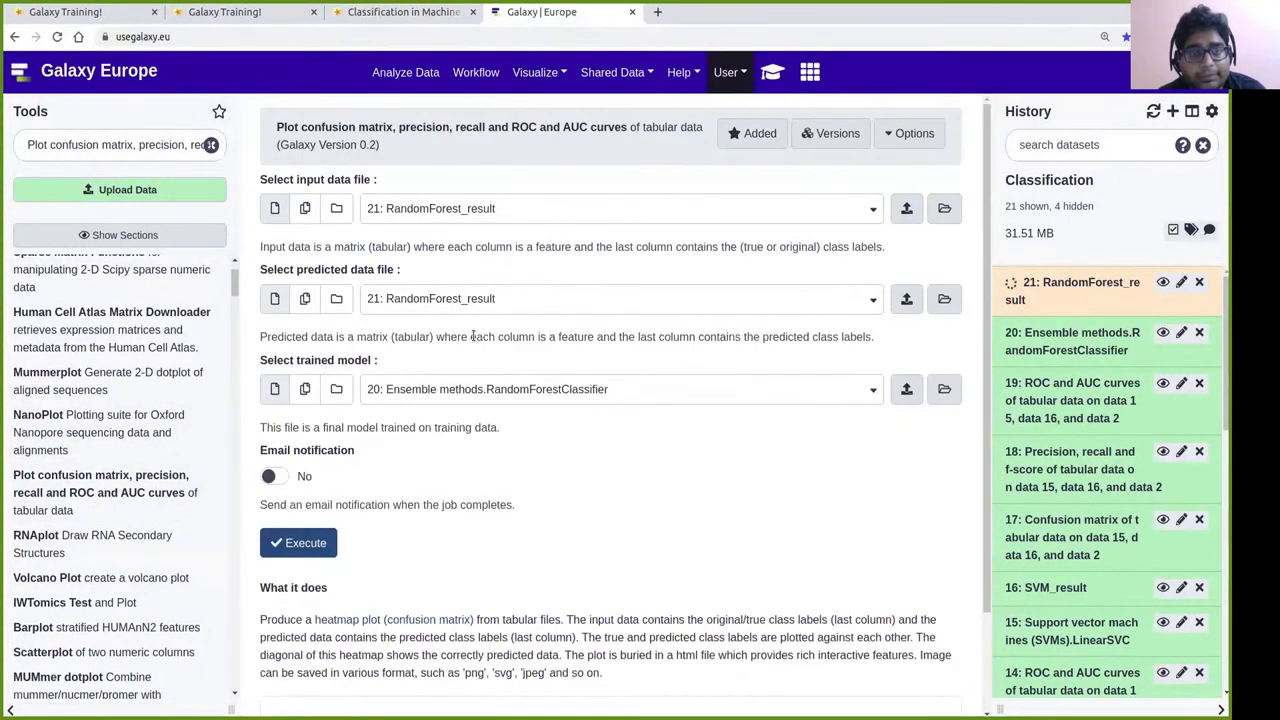
click(437, 212)
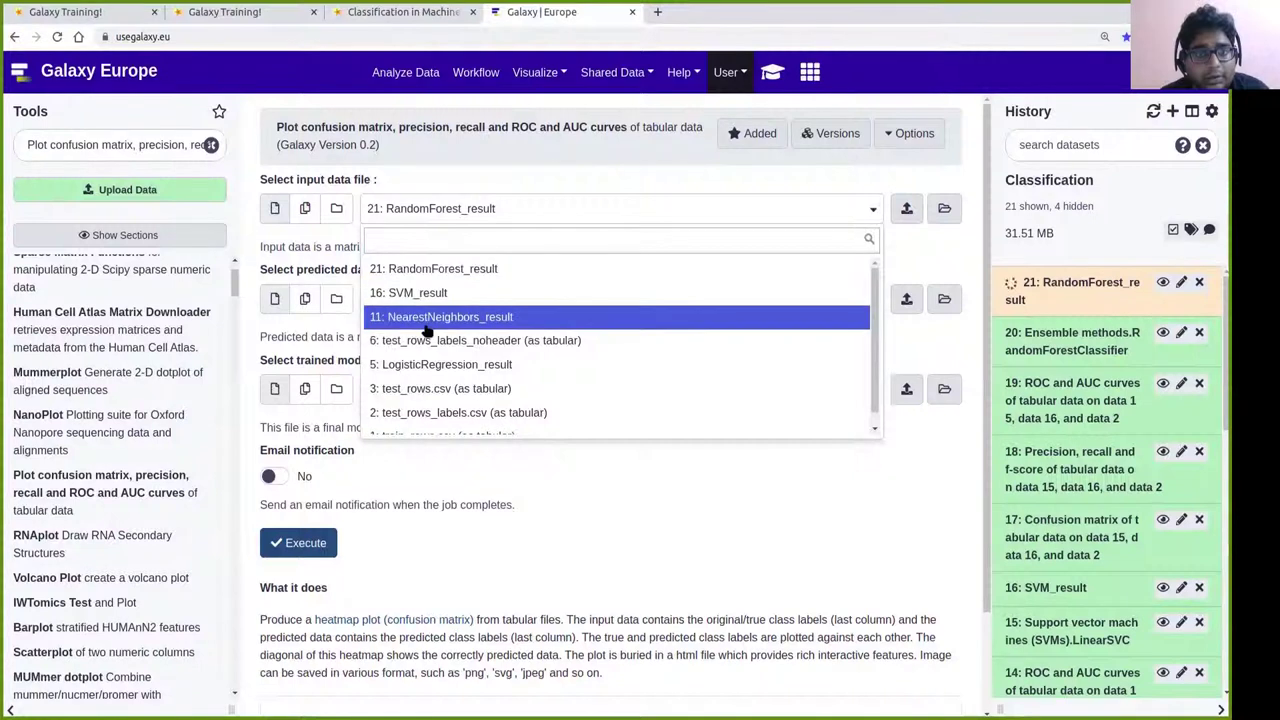
scroll(428, 370, down, 1)
click(425, 408)
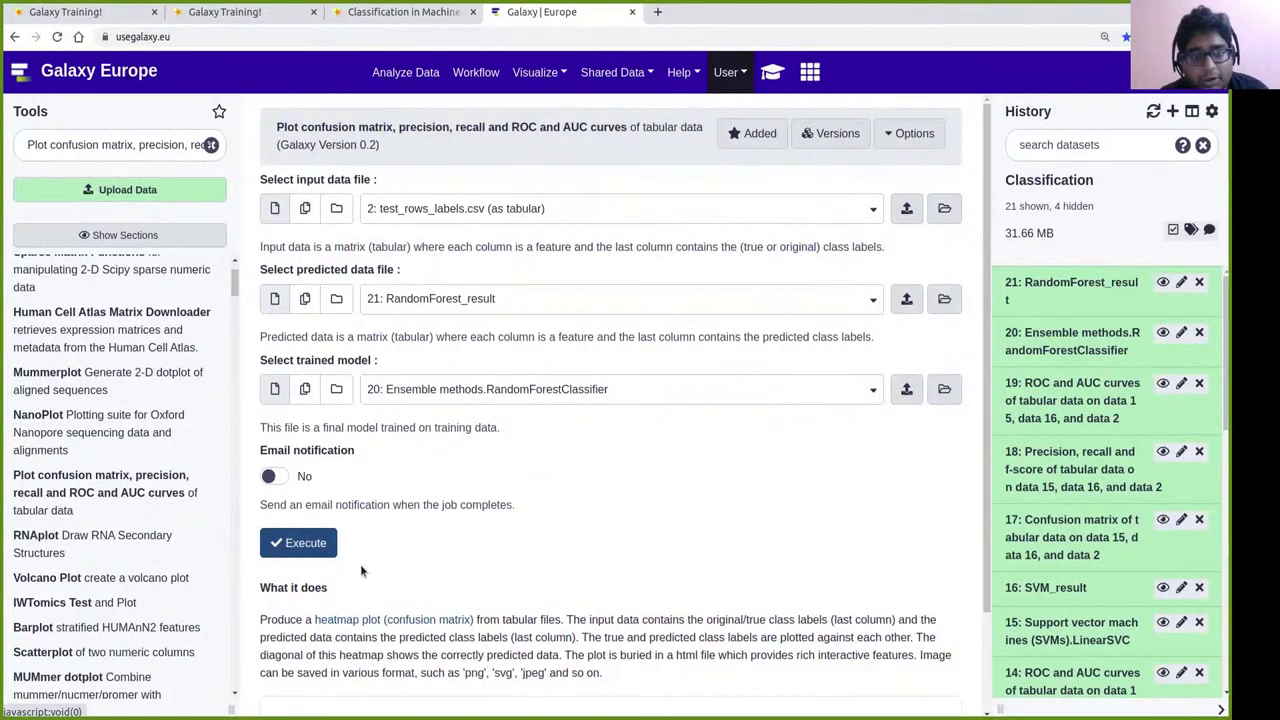
click(290, 547)
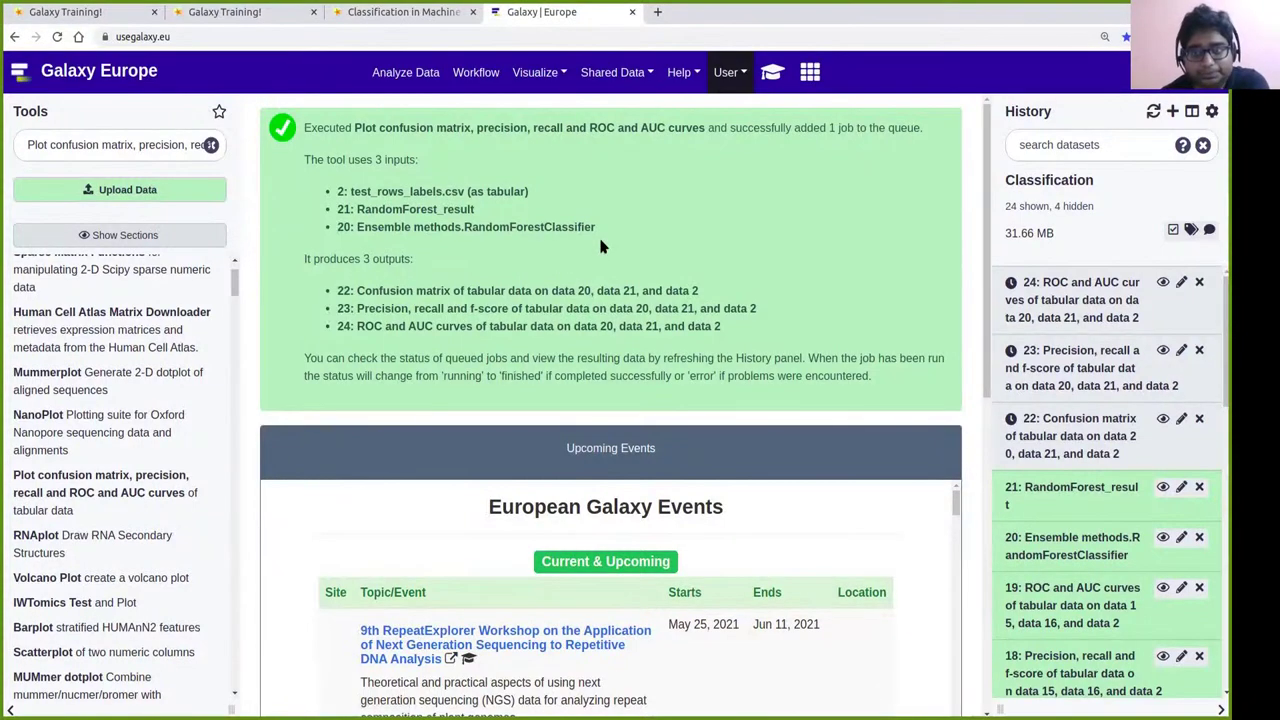
Examine the tutorial's random forest ROC plot and the question below it, checking the plotting jobs in Galaxy in between.
click(405, 14)
scroll(939, 313, down, 5)
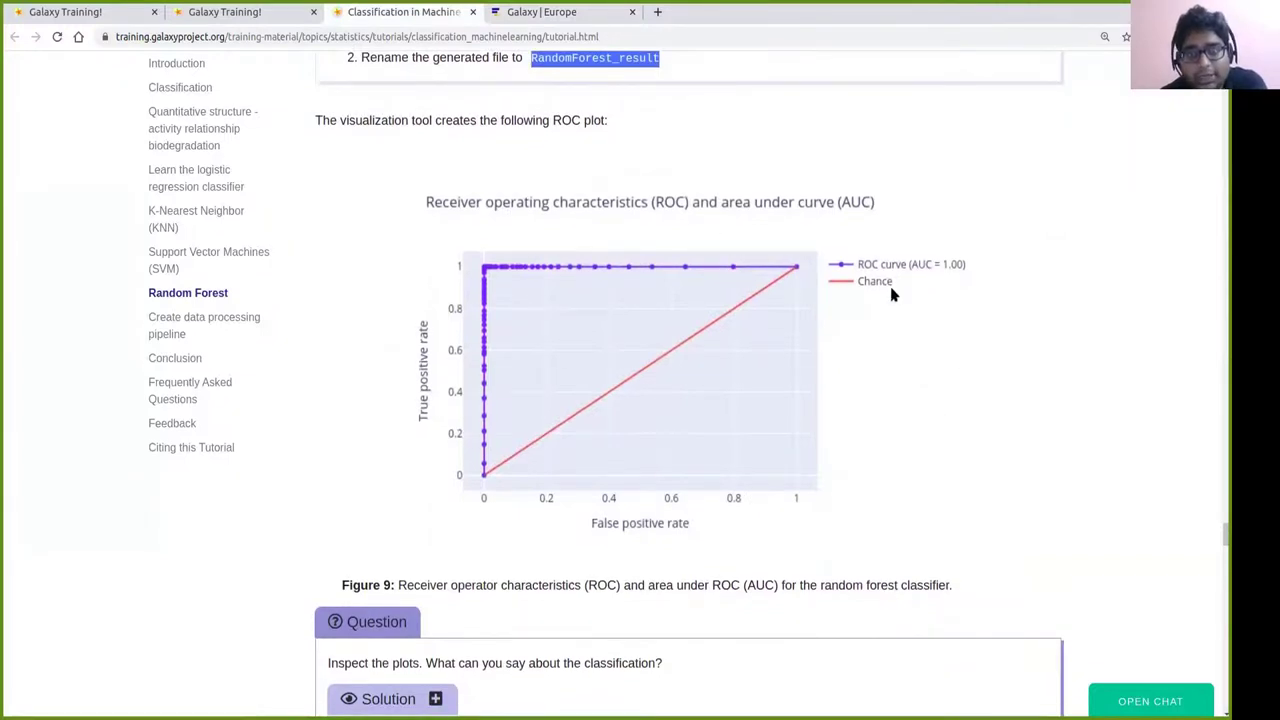
scroll(948, 329, down, 1)
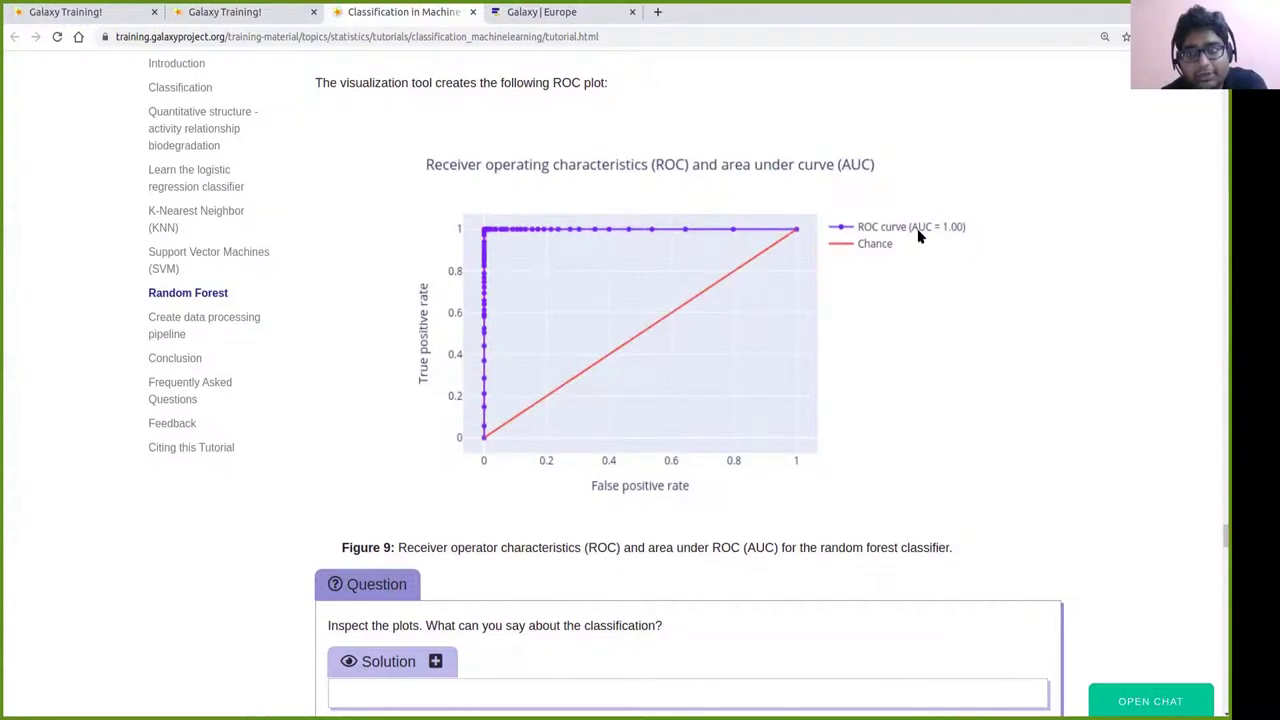
scroll(1027, 227, down, 1)
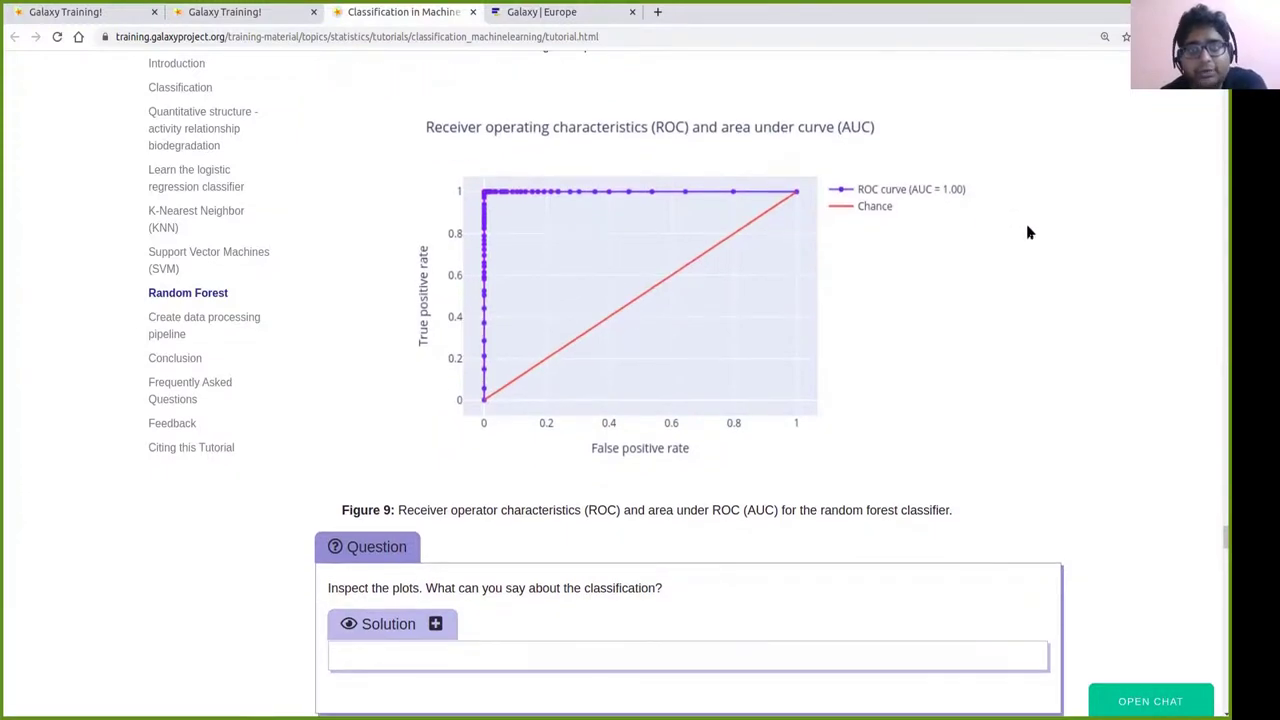
scroll(1028, 232, down, 1)
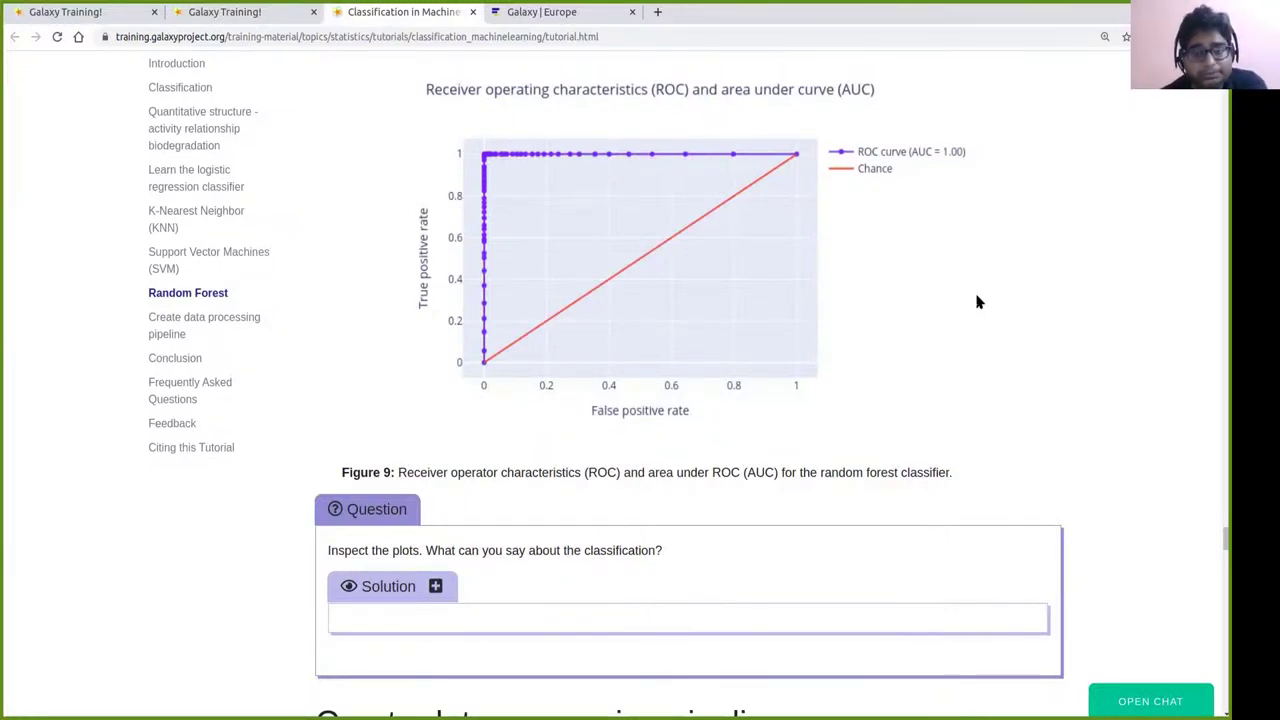
scroll(977, 297, down, 1)
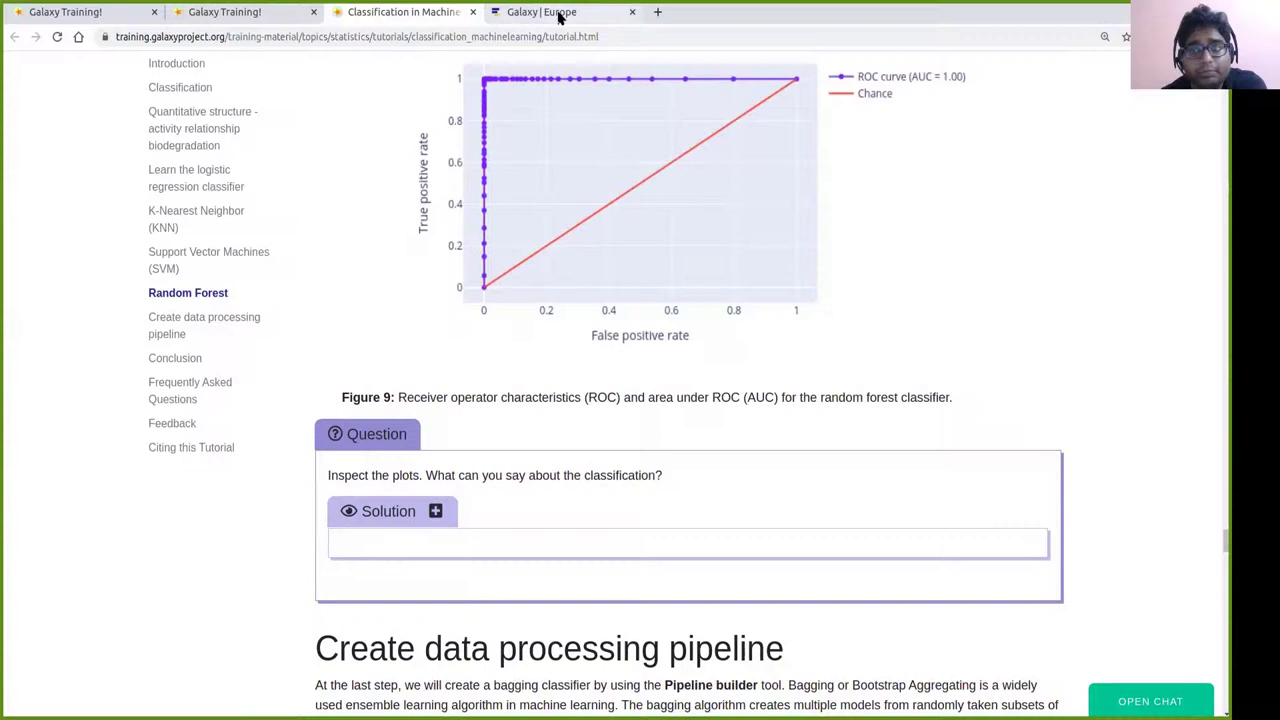
click(562, 12)
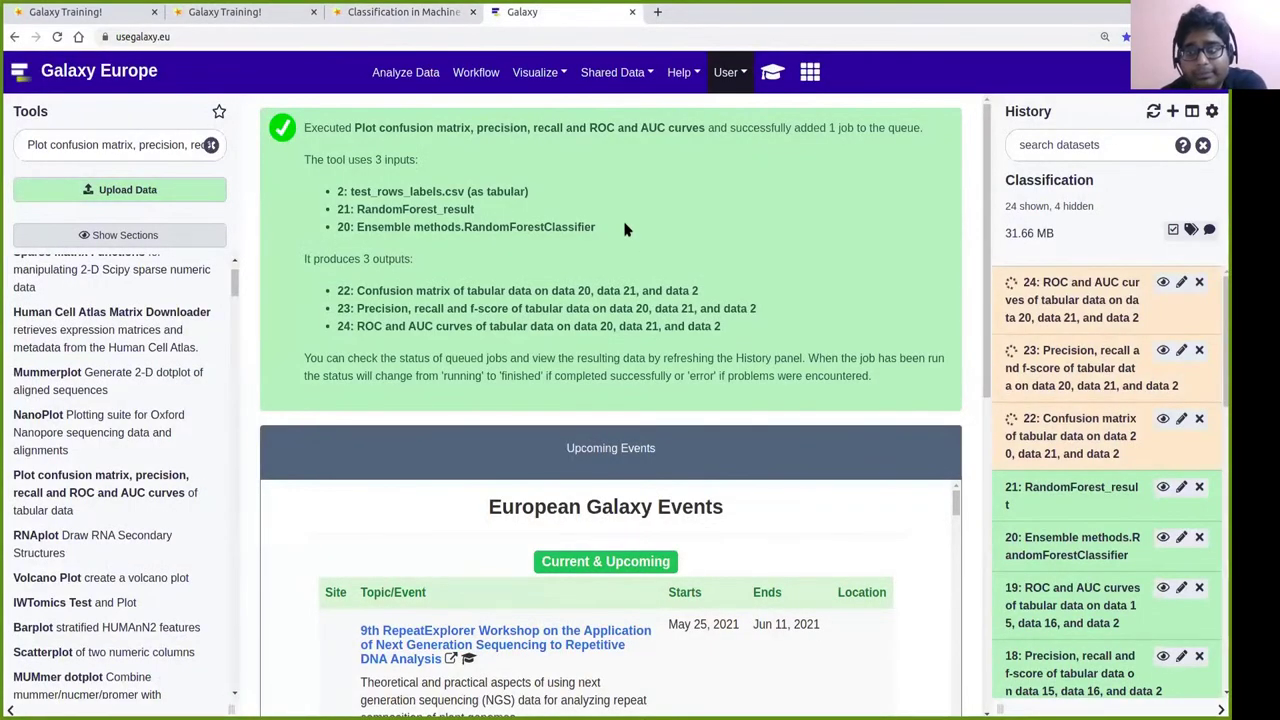
click(403, 12)
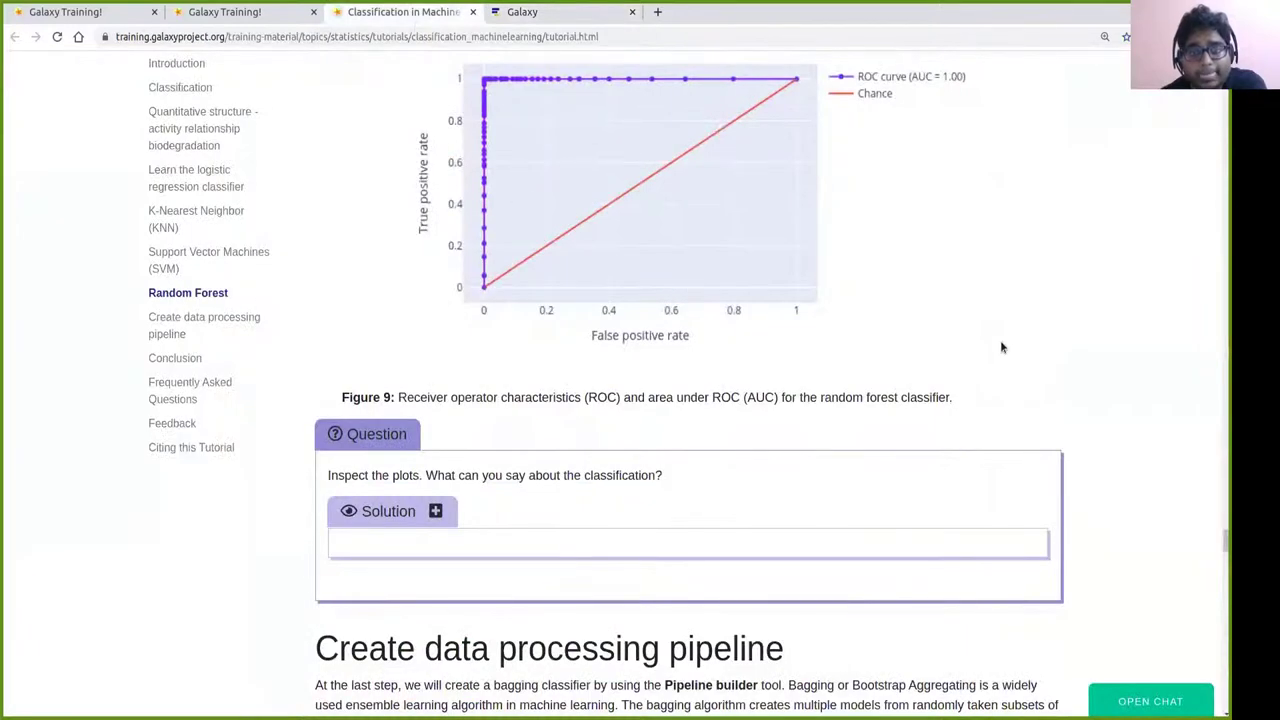
scroll(1003, 345, down, 1)
scroll(1006, 345, up, 5)
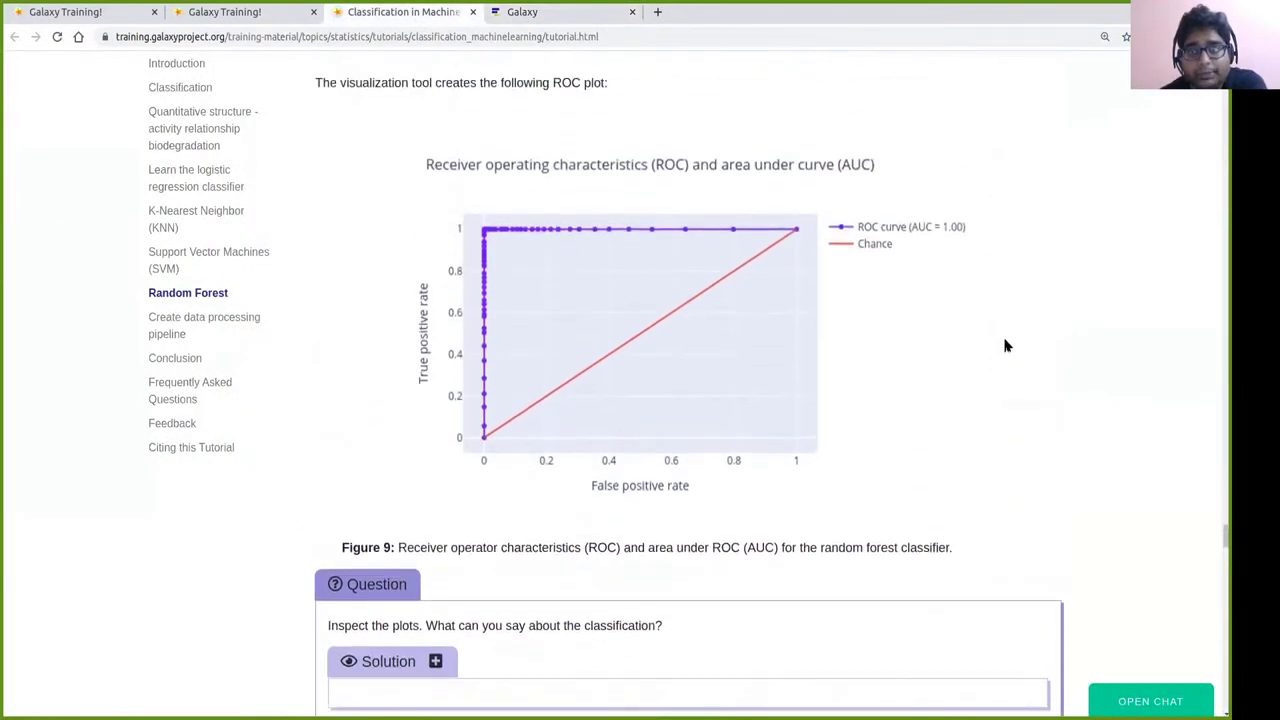
click(793, 279)
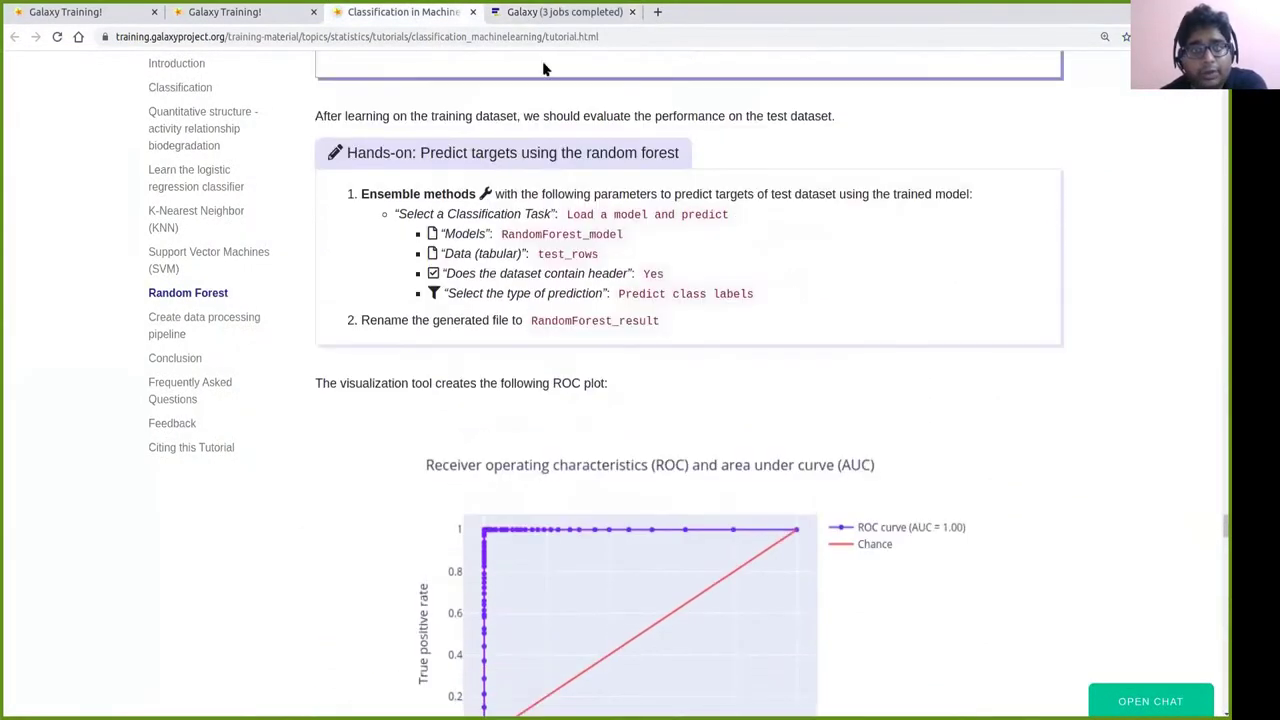
Switch to Galaxy, view the random forest confusion matrix from dataset 22 and collapse the tool list to enlarge the plot.
click(546, 18)
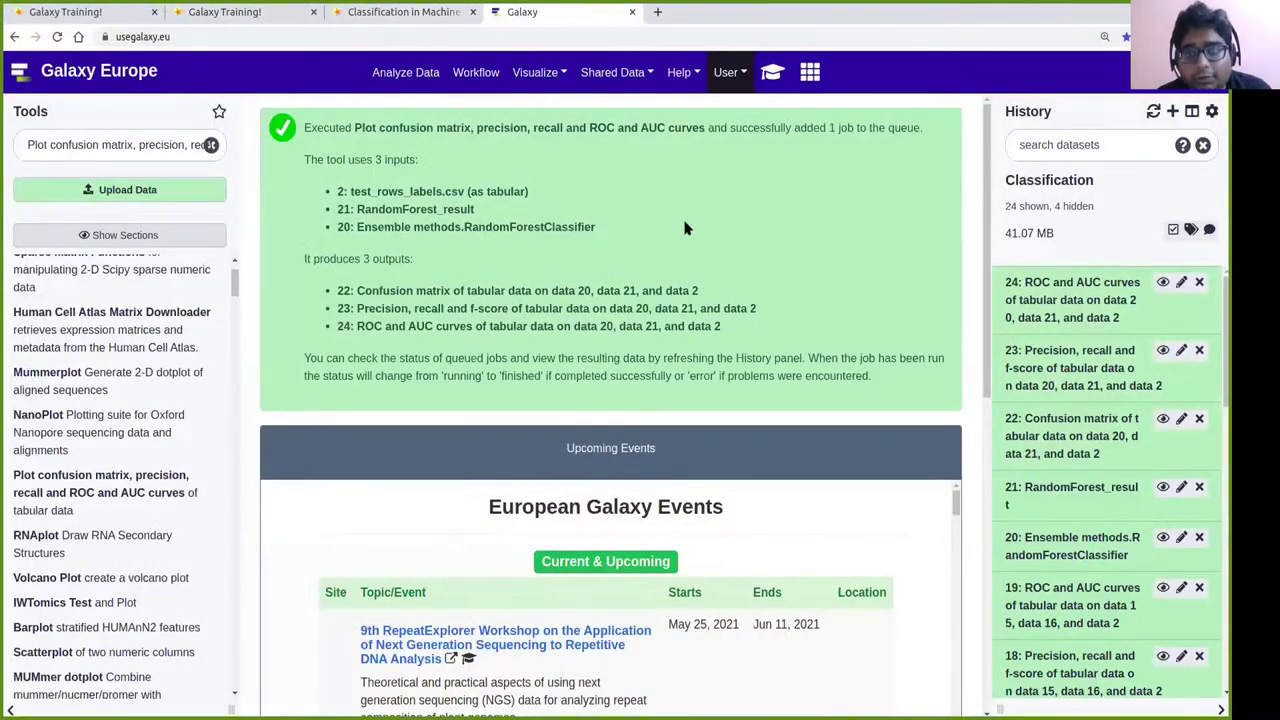
click(1163, 418)
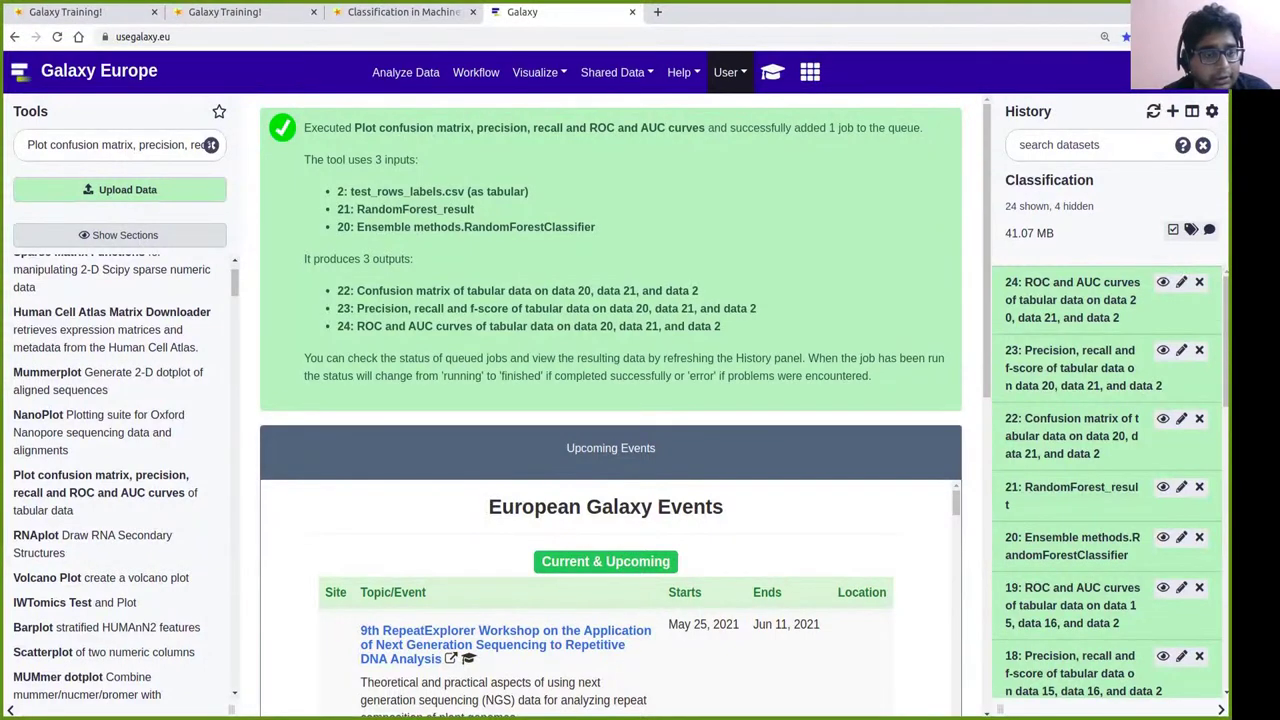
click(10, 710)
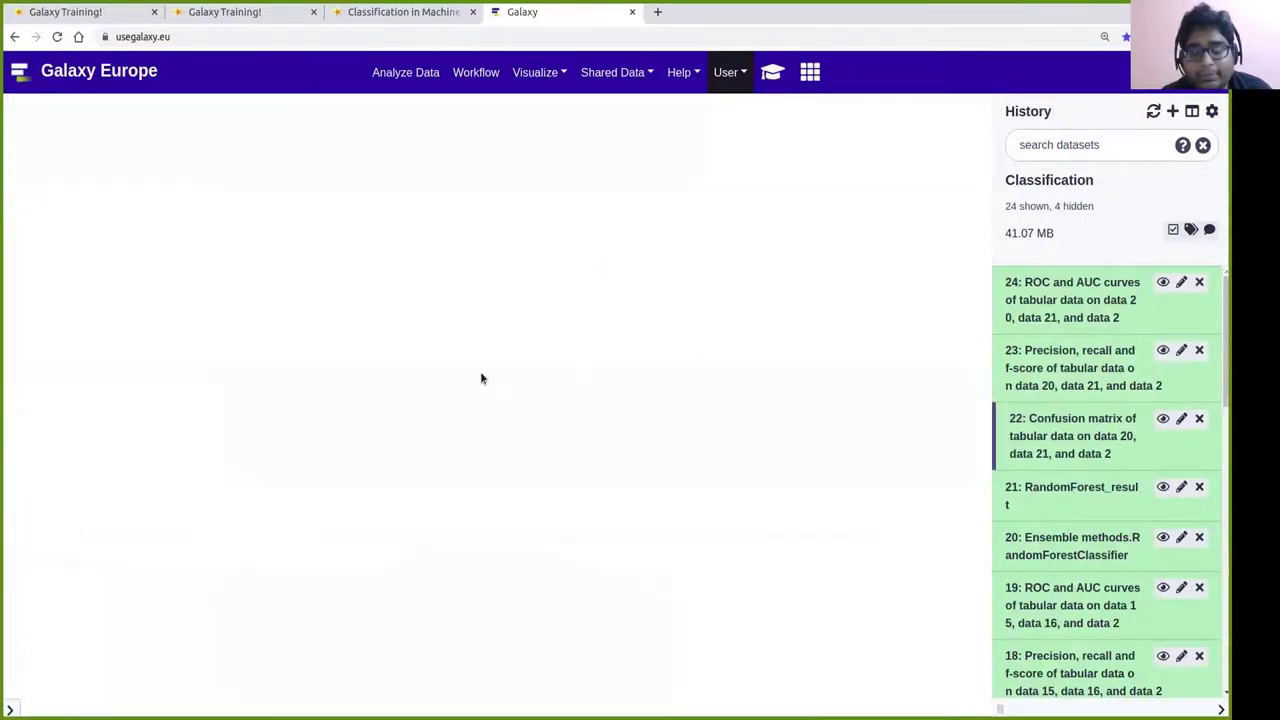
click(1162, 420)
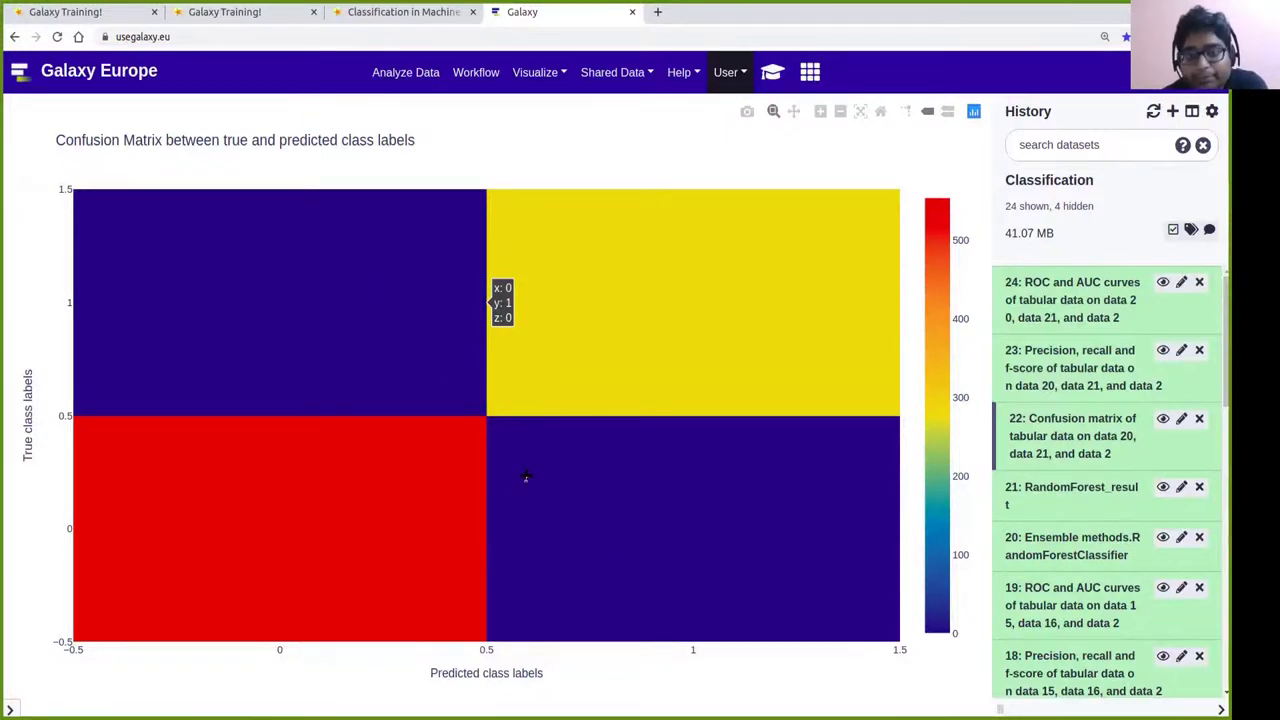
View the precision, recall and f-score plot from dataset 23 and inspect its line, glancing at the tutorial's random forest section.
click(1162, 351)
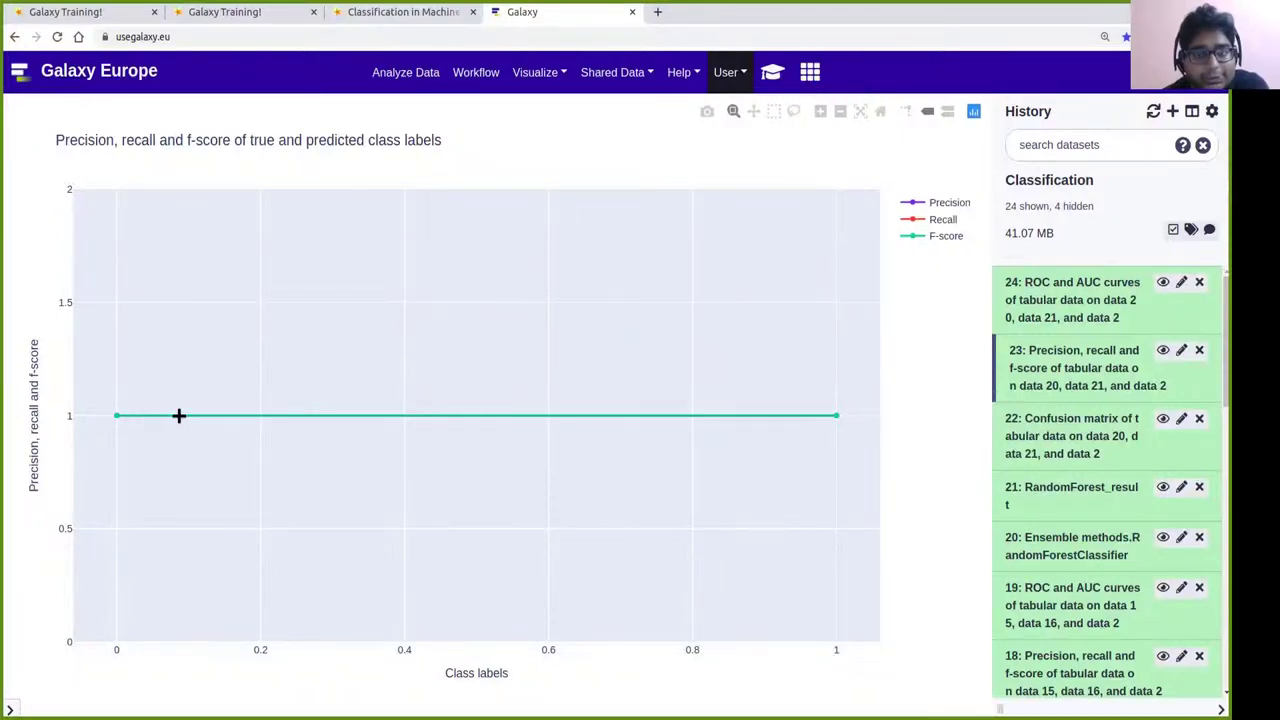
mouse_move(135, 414)
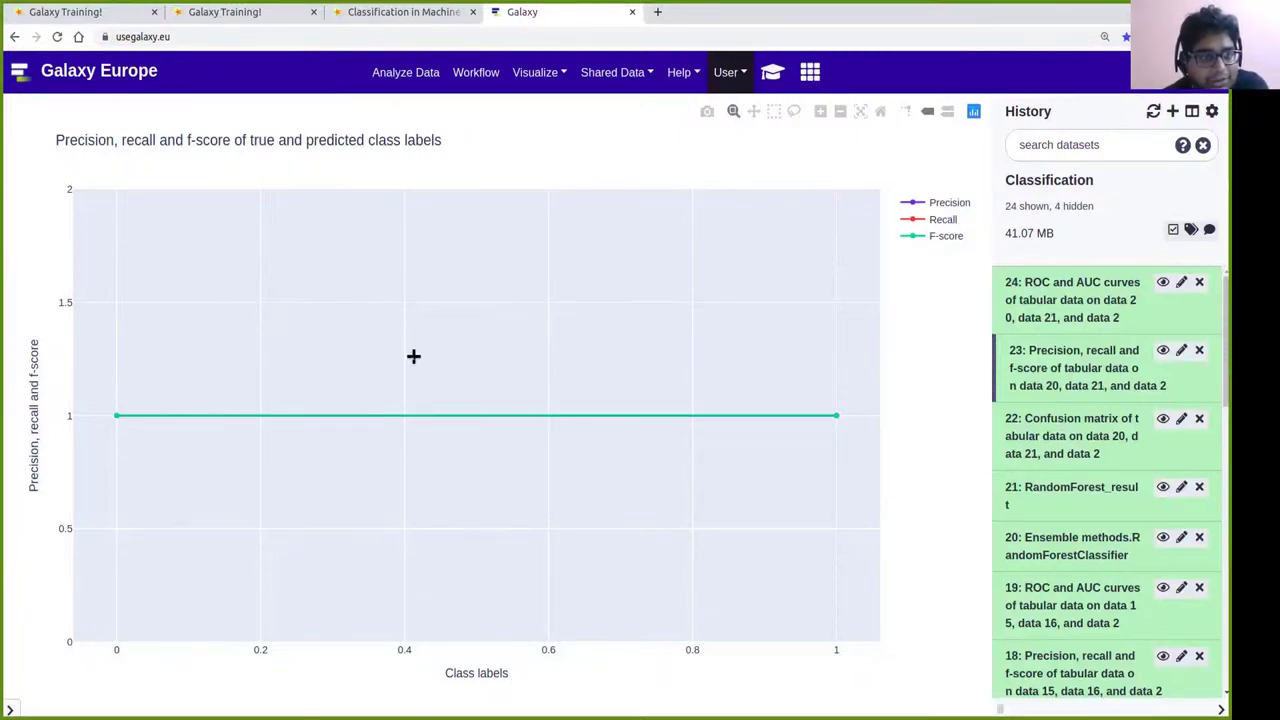
click(395, 12)
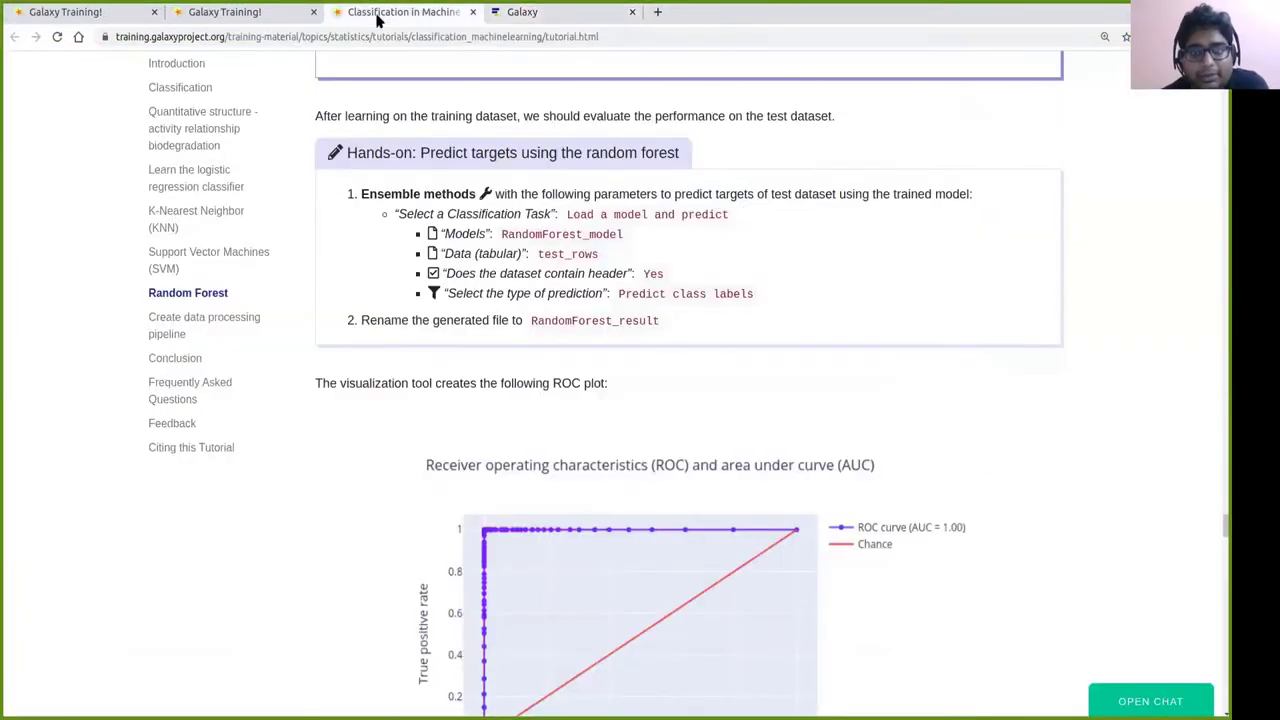
click(556, 18)
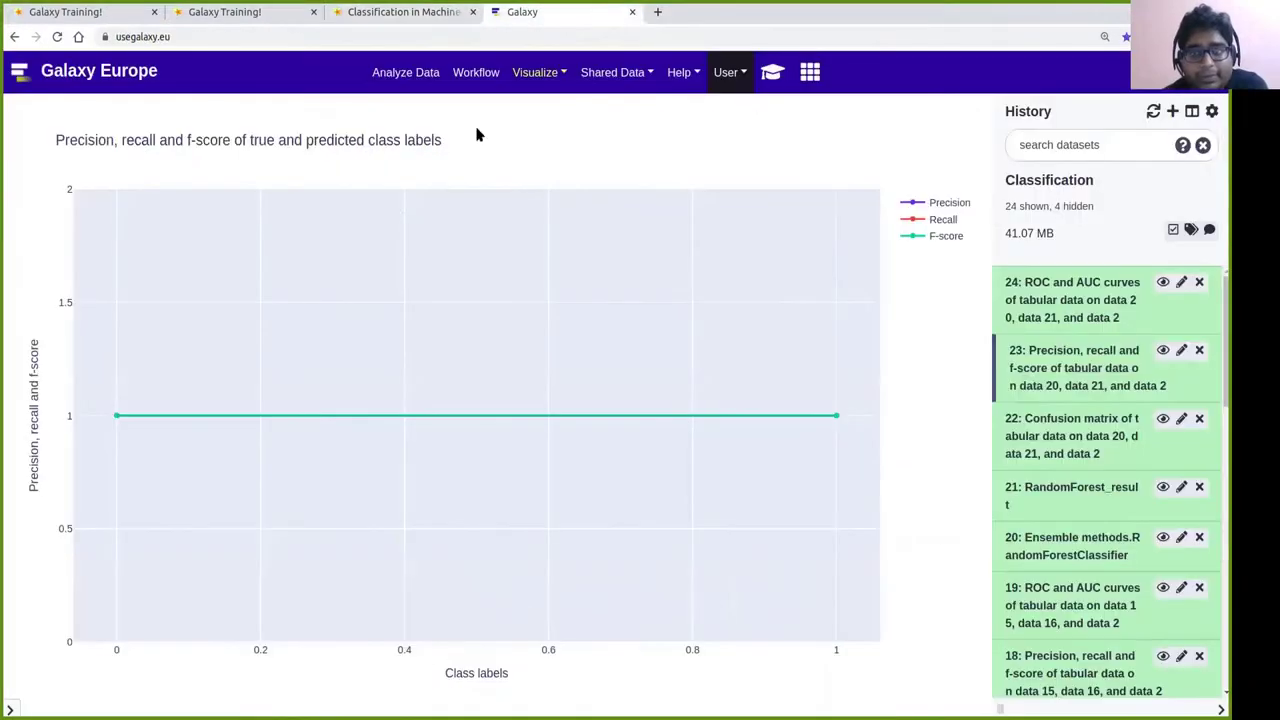
View the random forest's ROC and AUC curves from dataset 24 in Galaxy, checking the tutorial while they load.
click(1163, 284)
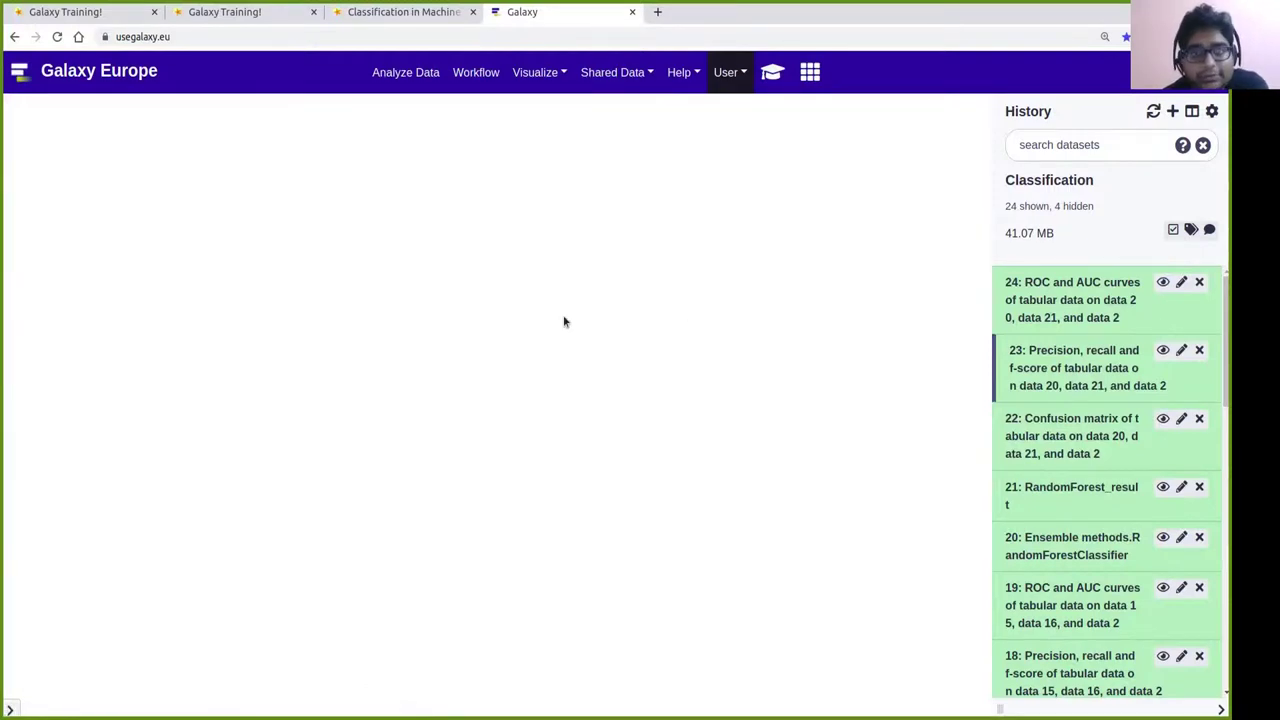
click(392, 11)
click(537, 12)
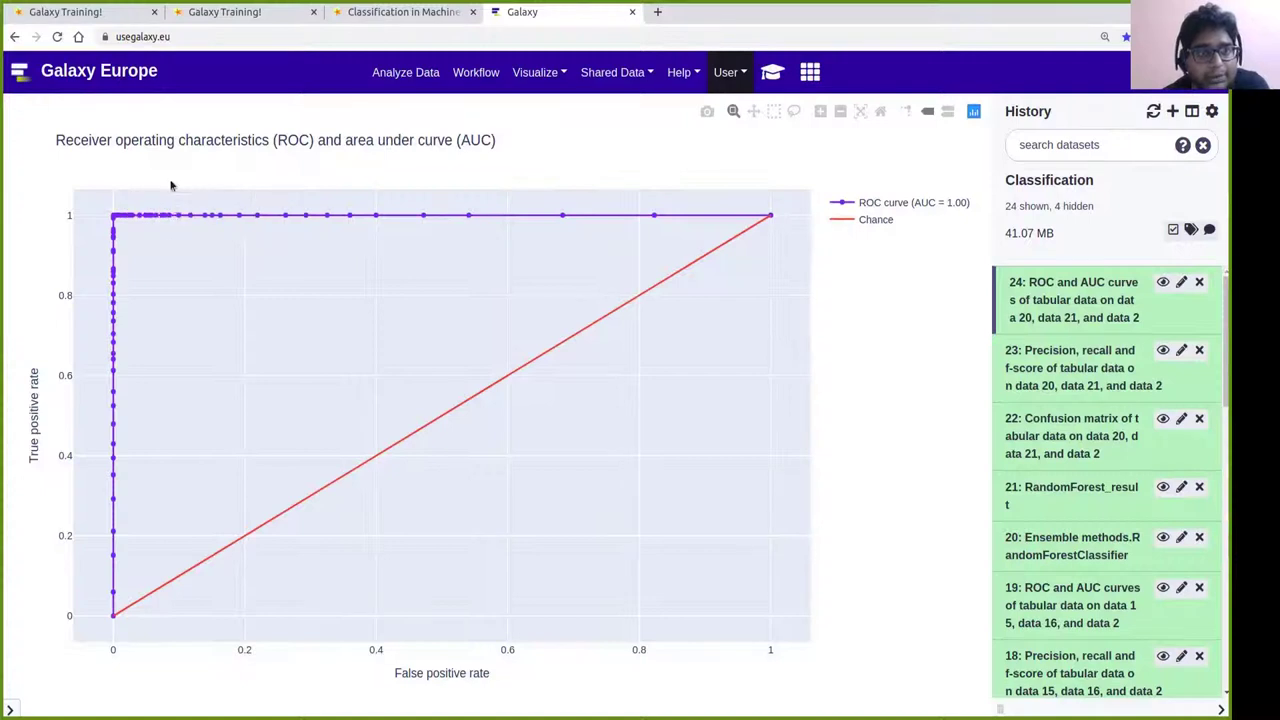
Switch to the tutorial and read past the random forest ROC plot to the Create data processing pipeline section.
mouse_move(128, 364)
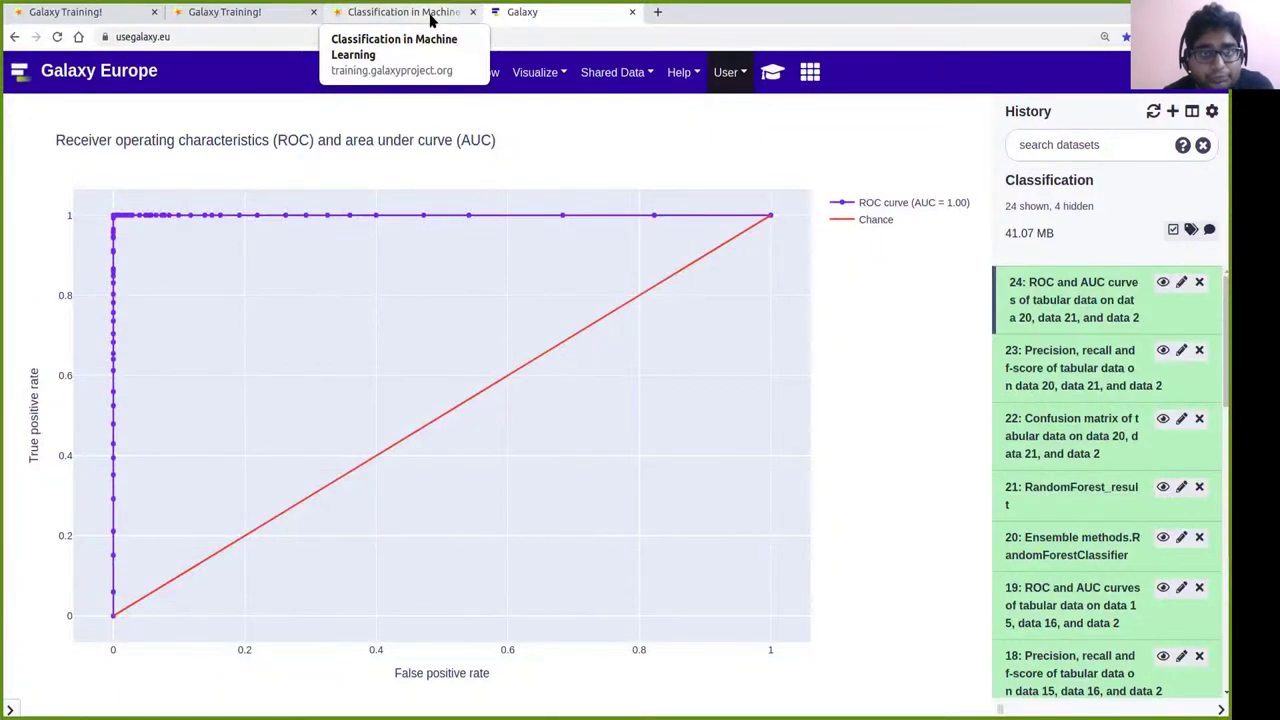
click(430, 18)
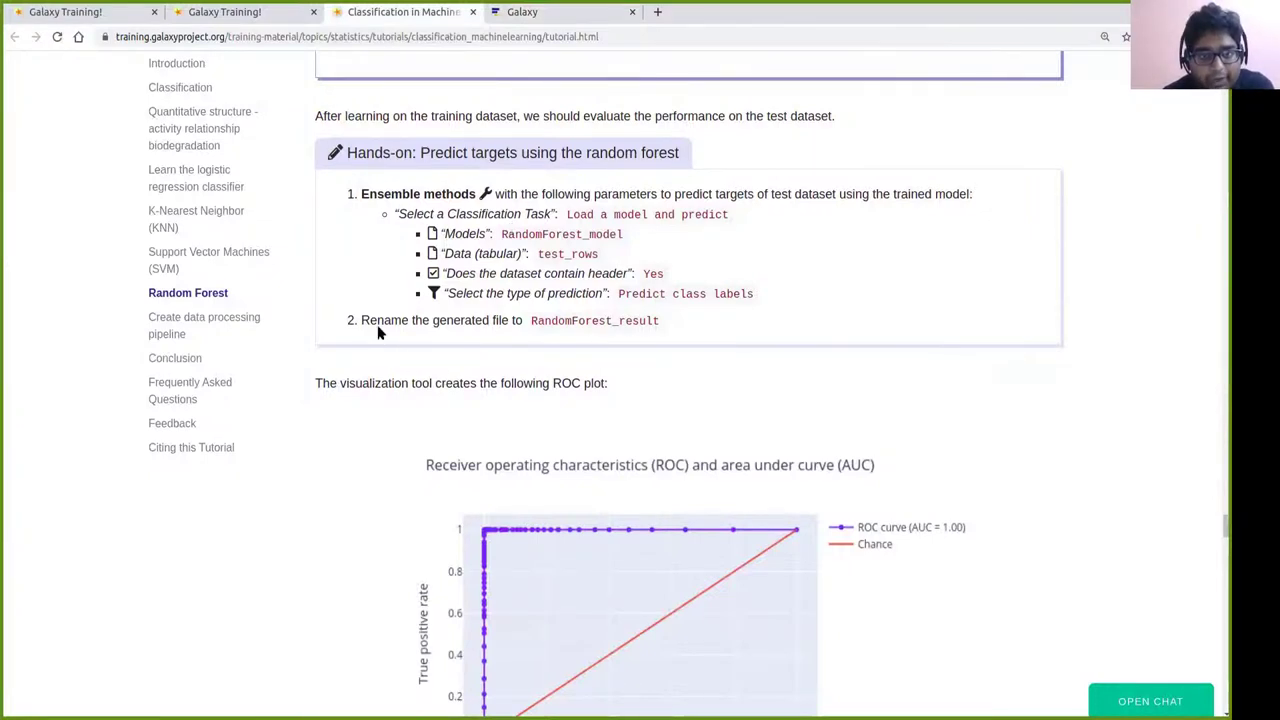
scroll(380, 332, down, 3)
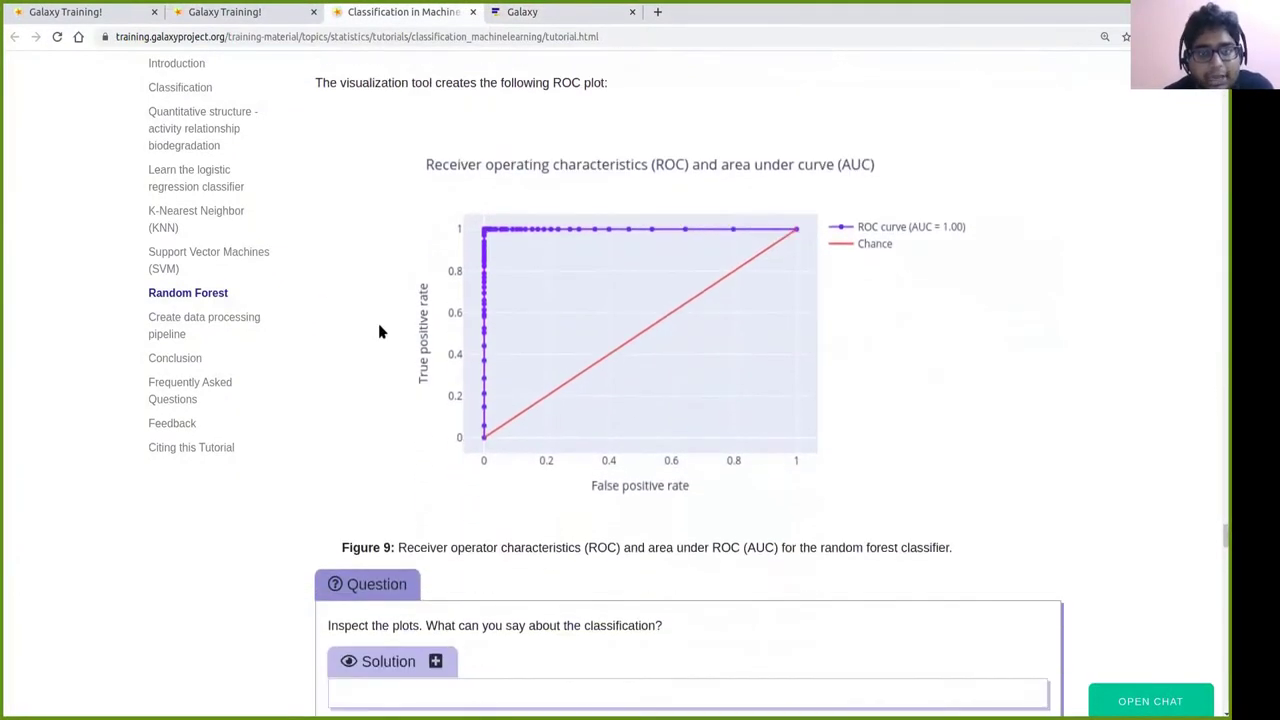
scroll(378, 332, down, 3)
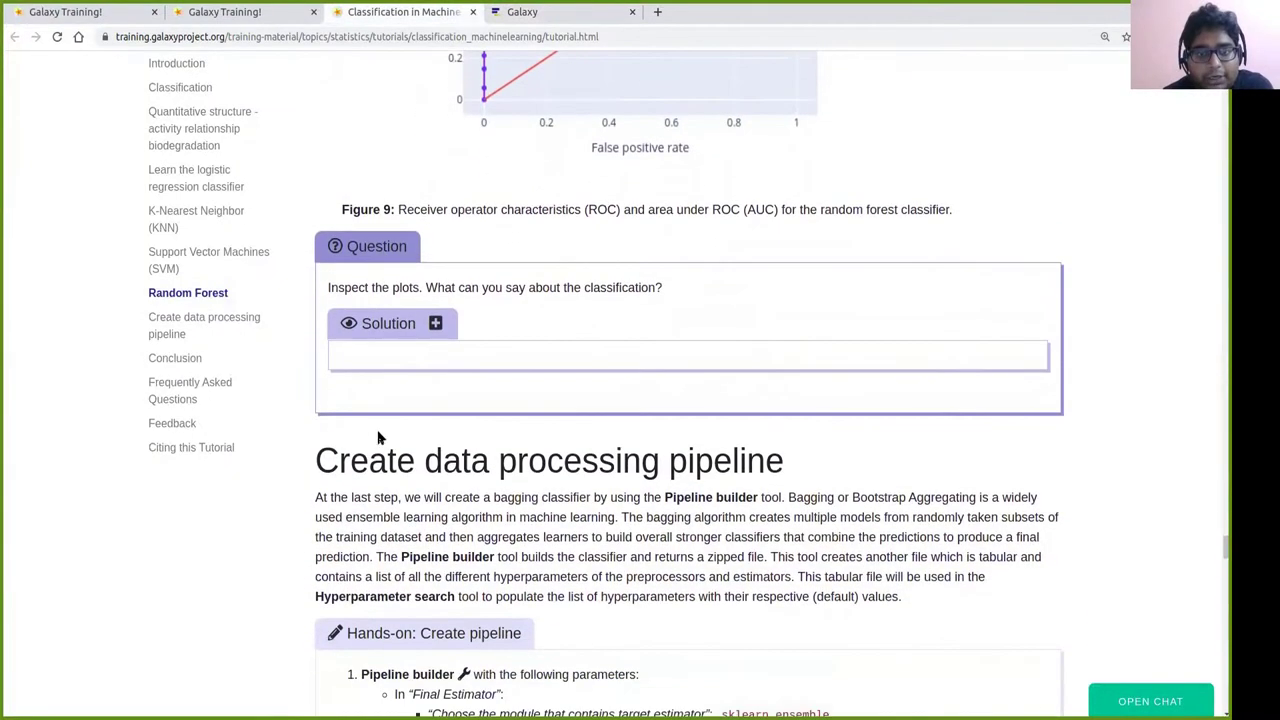
scroll(395, 445, down, 1)
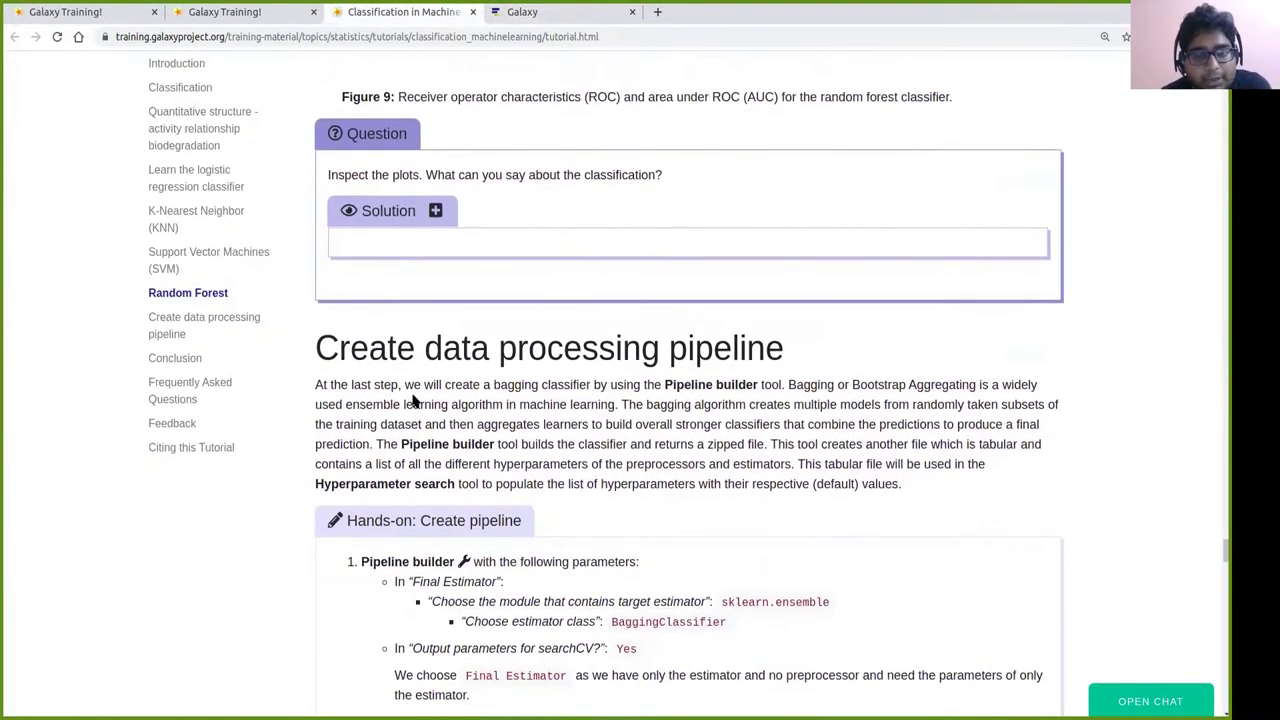
scroll(345, 352, down, 1)
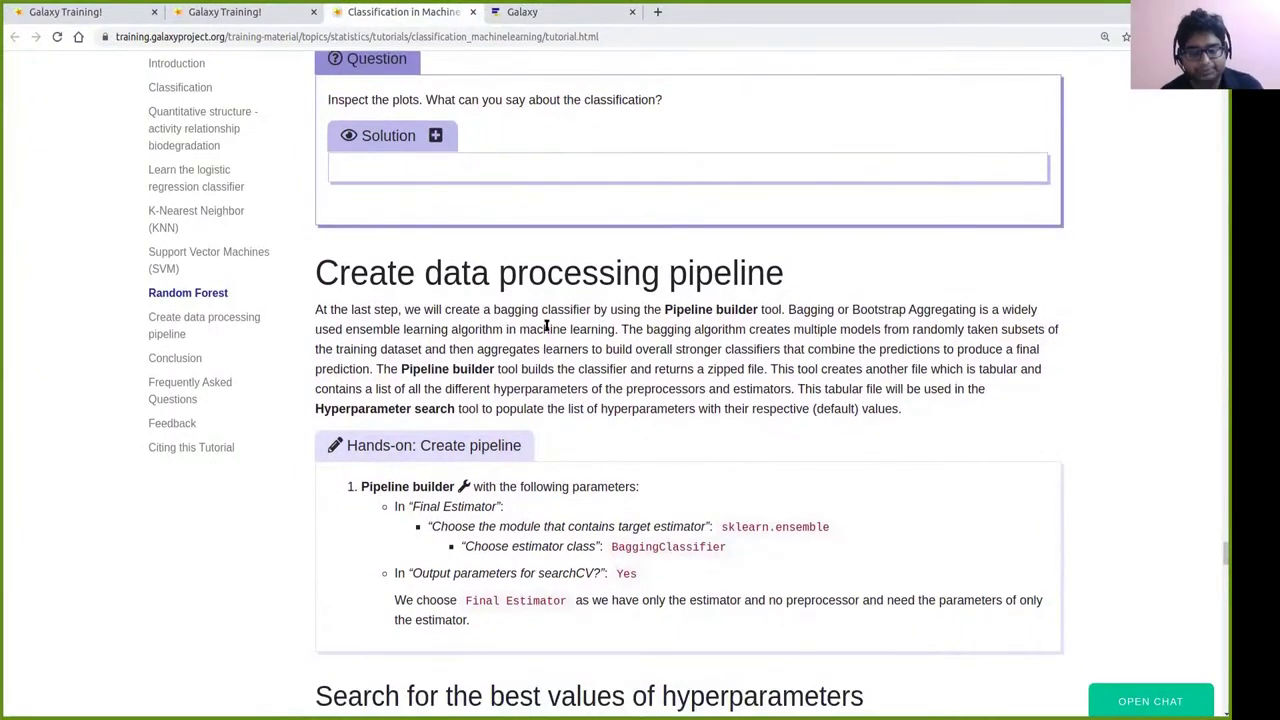
scroll(605, 275, down, 3)
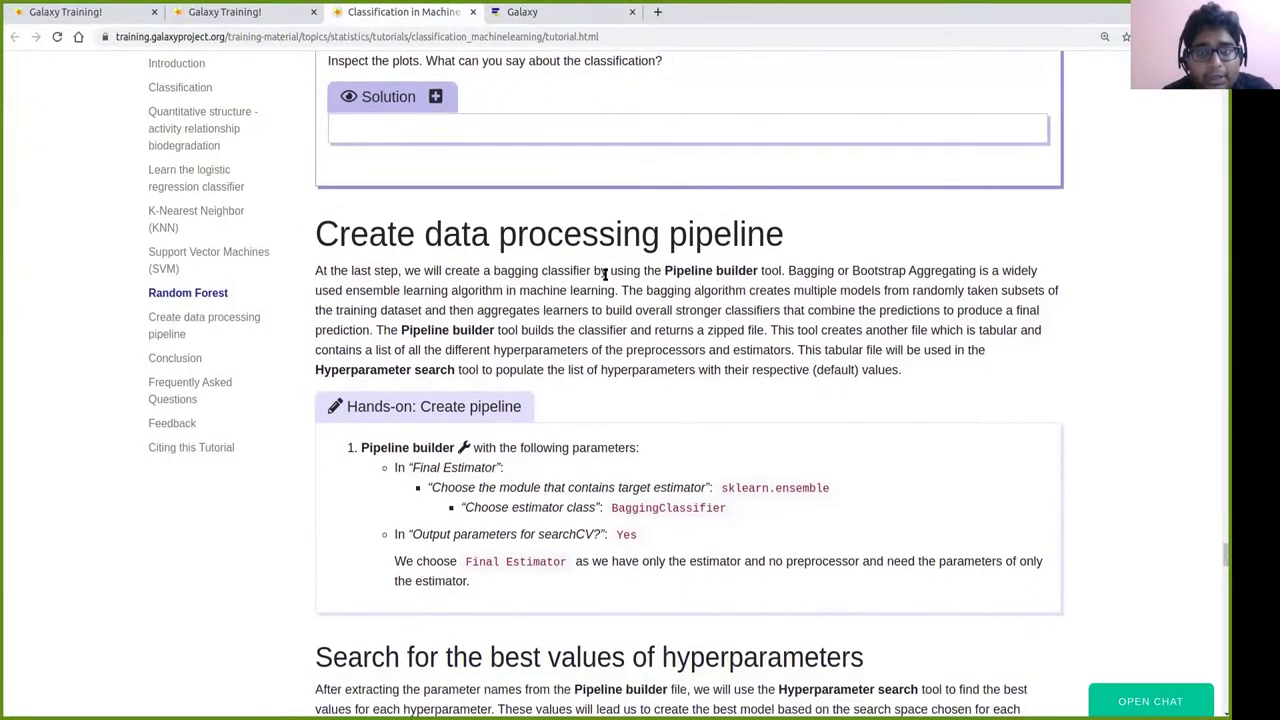
scroll(596, 233, down, 1)
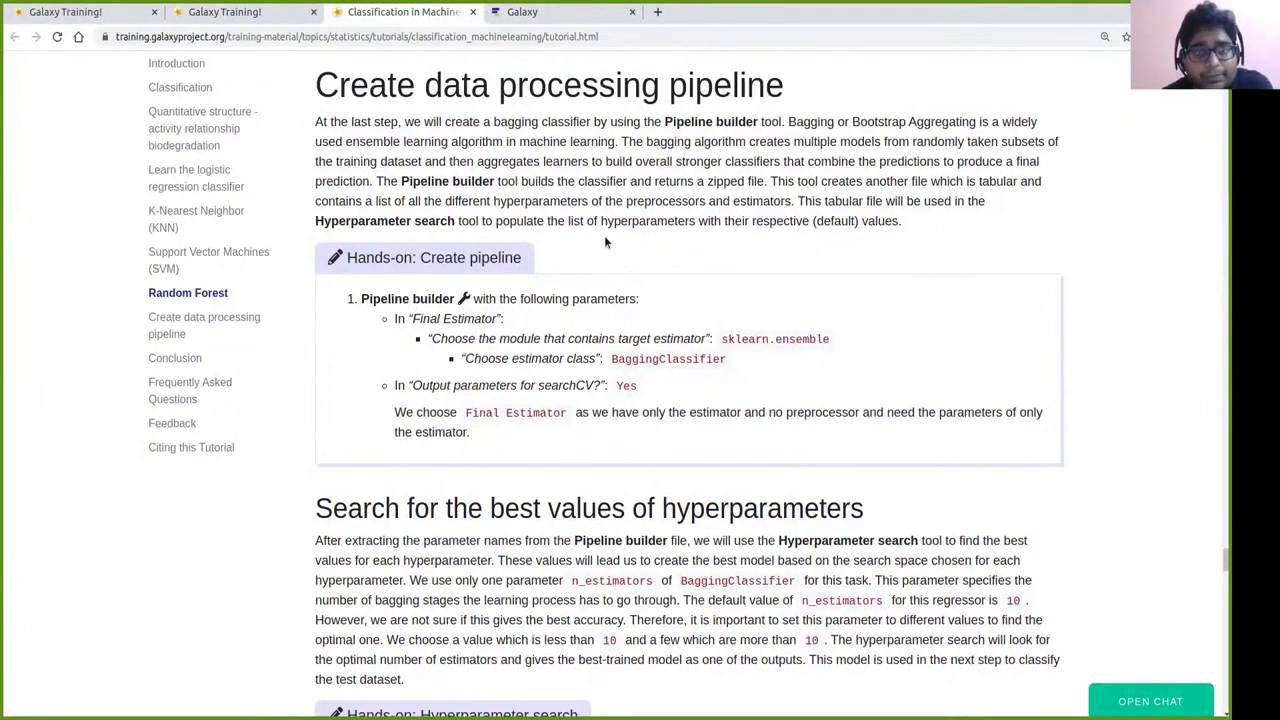
Copy the tool name Pipeline builder from the tutorial, search the Galaxy tools for it and open Pipeline Builder.
drag(360, 299, 453, 294)
key(ctrl+c)
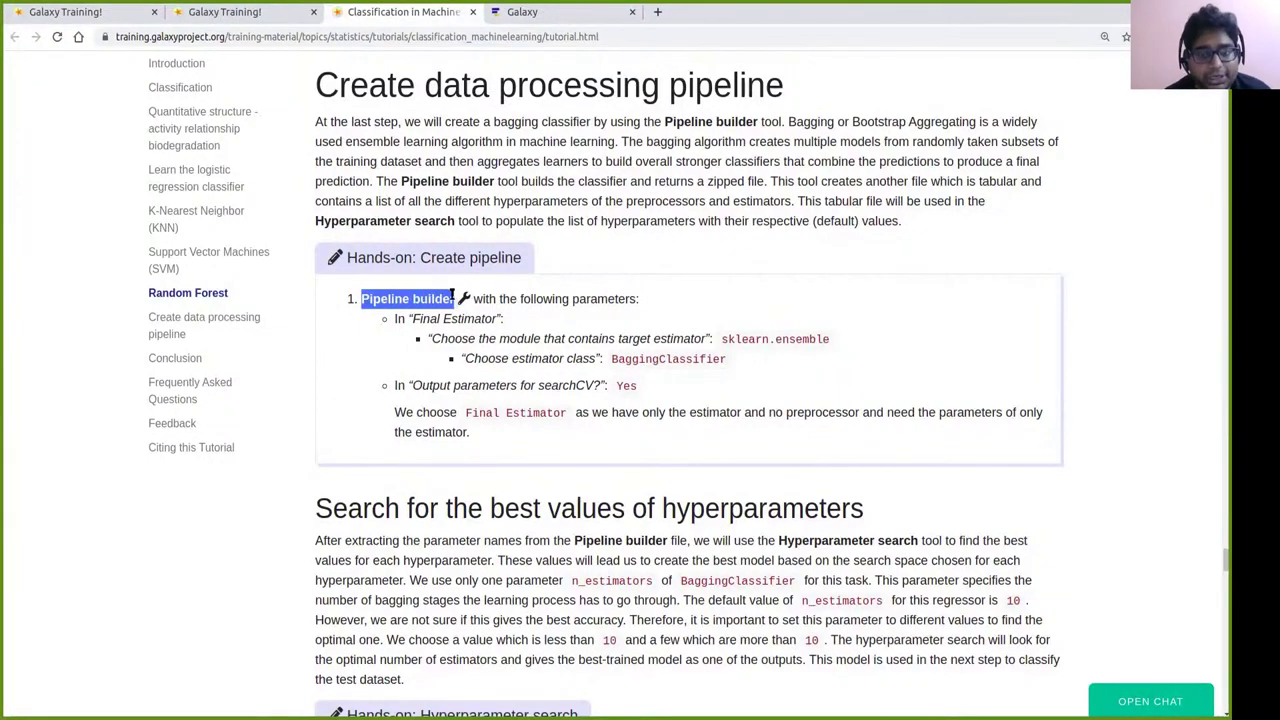
click(568, 18)
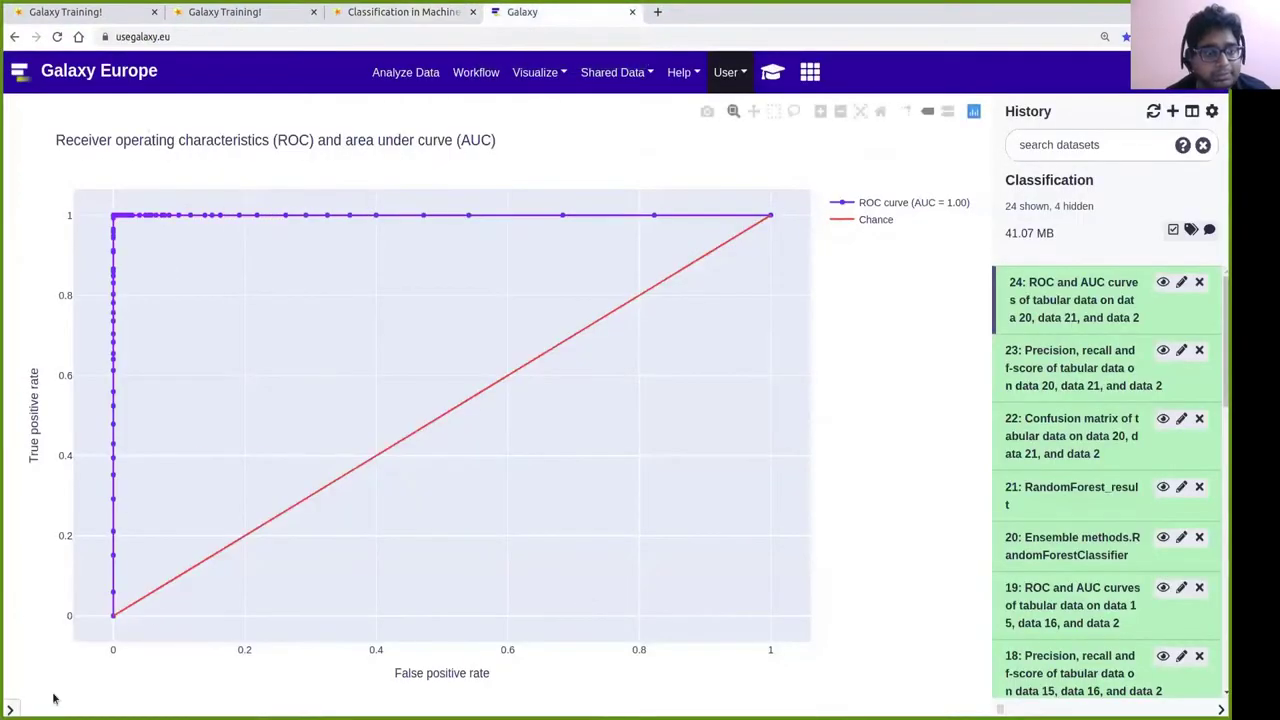
click(10, 709)
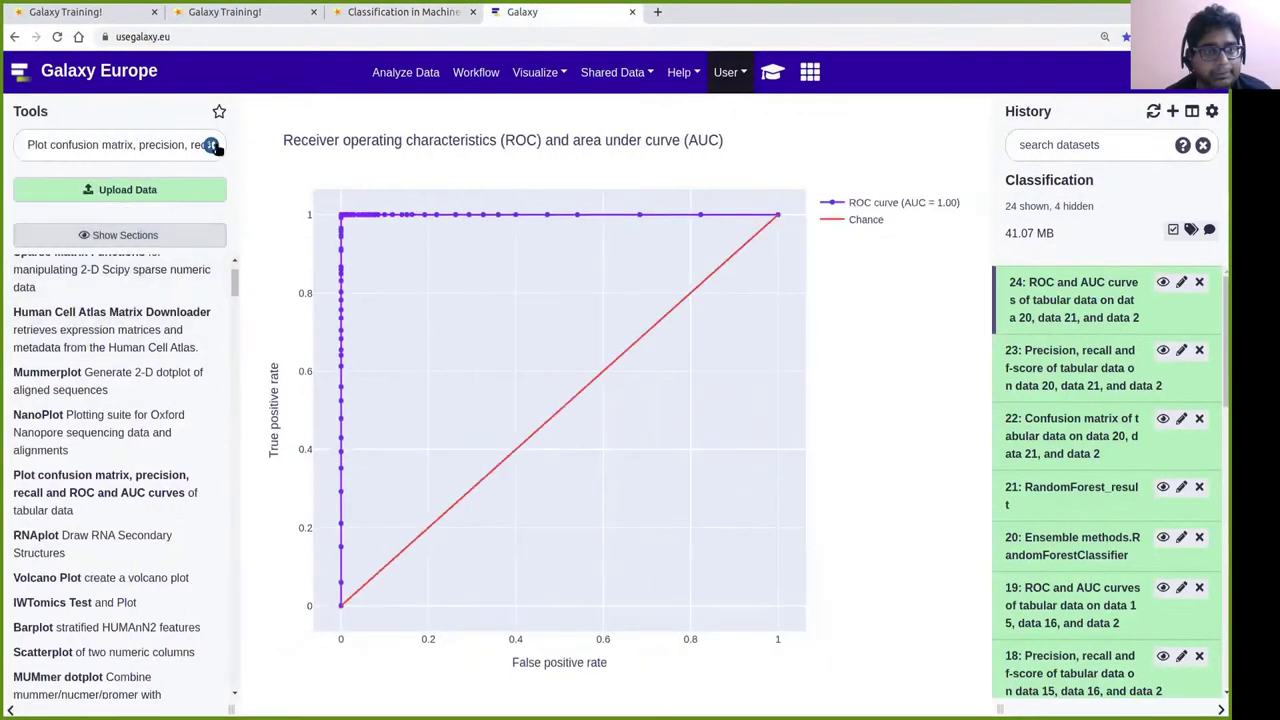
click(211, 145)
click(141, 145)
key(ctrl+v)
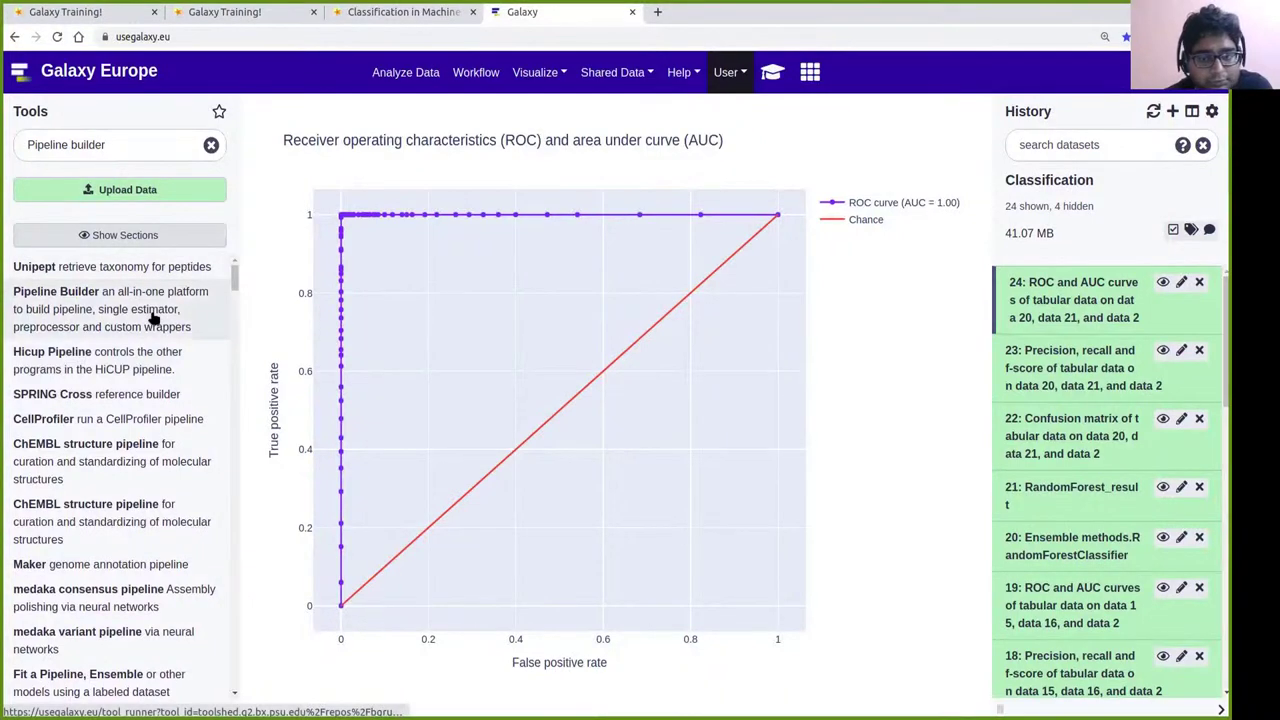
click(152, 316)
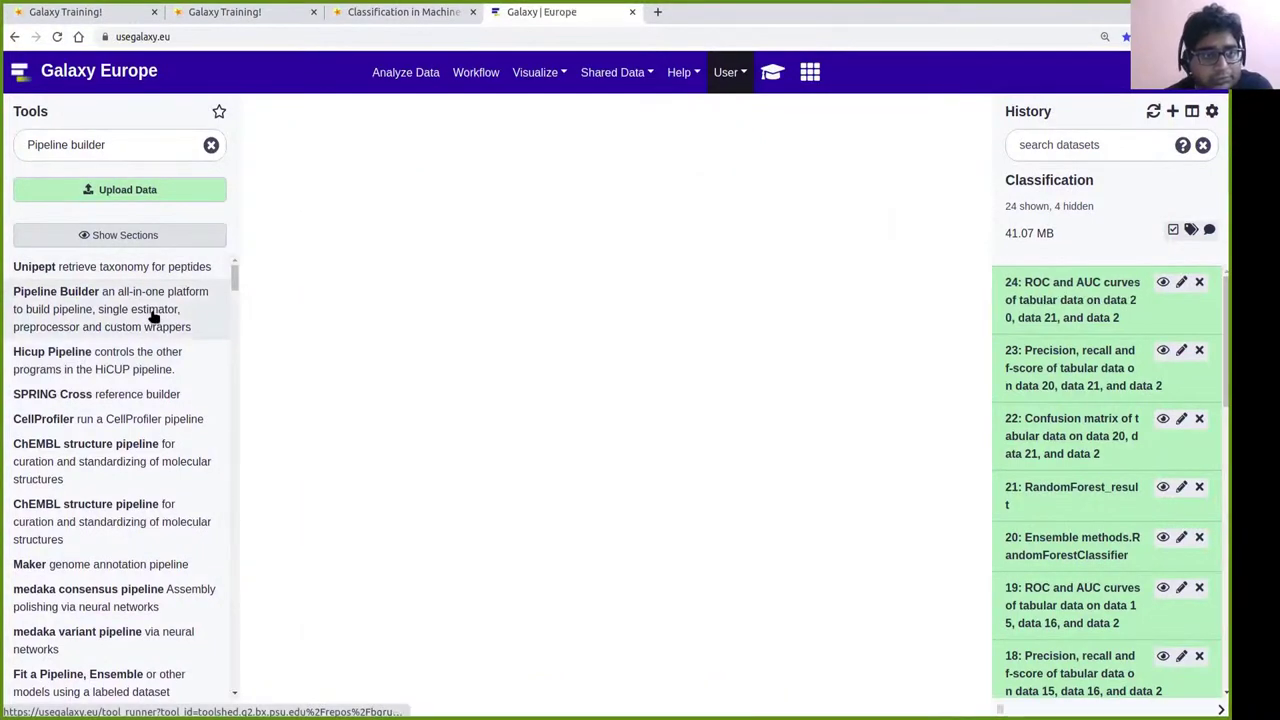
Following the tutorial's parameters, set the Final Estimator's module to sklearn.ensemble and its estimator class to BaggingClassifier.
click(398, 14)
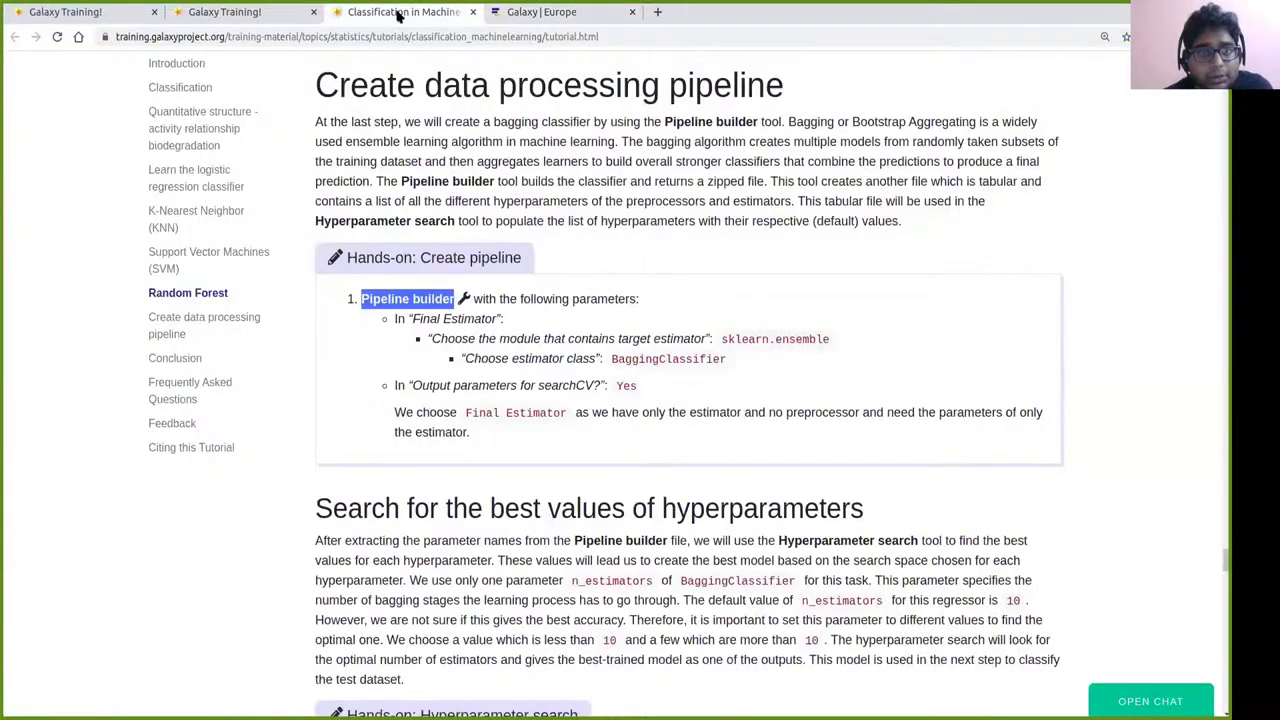
click(556, 16)
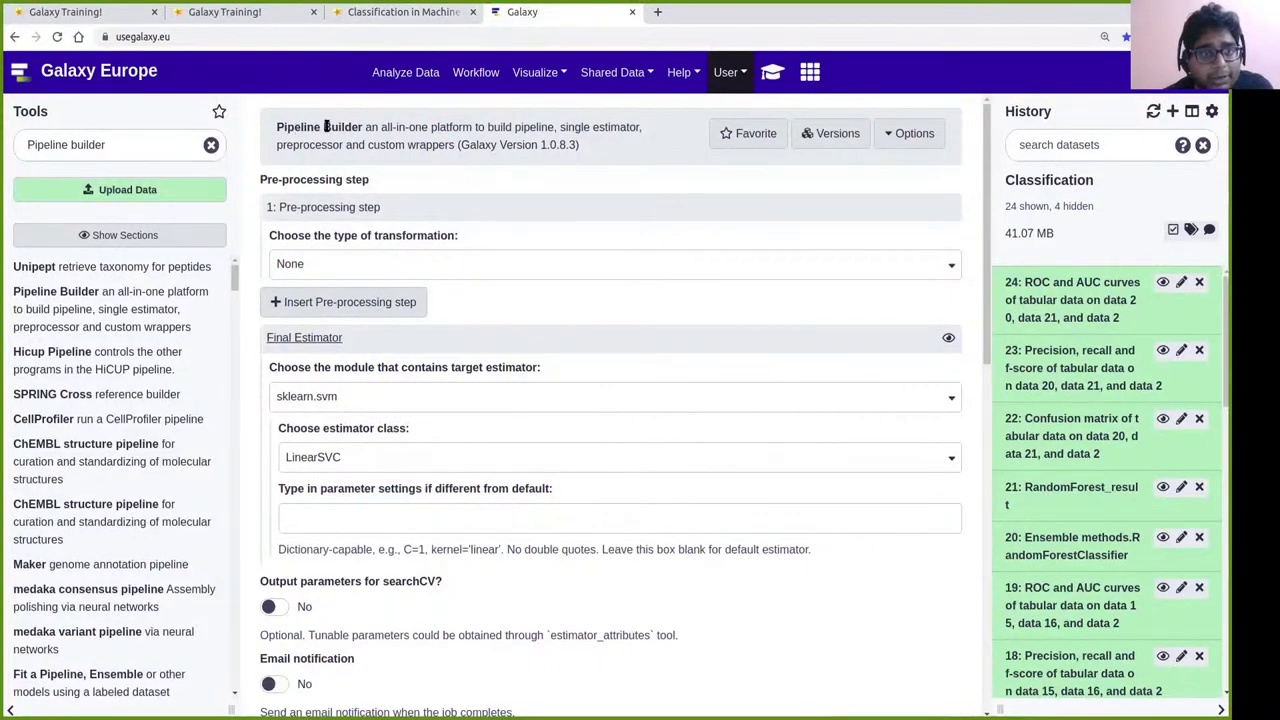
drag(259, 180, 372, 184)
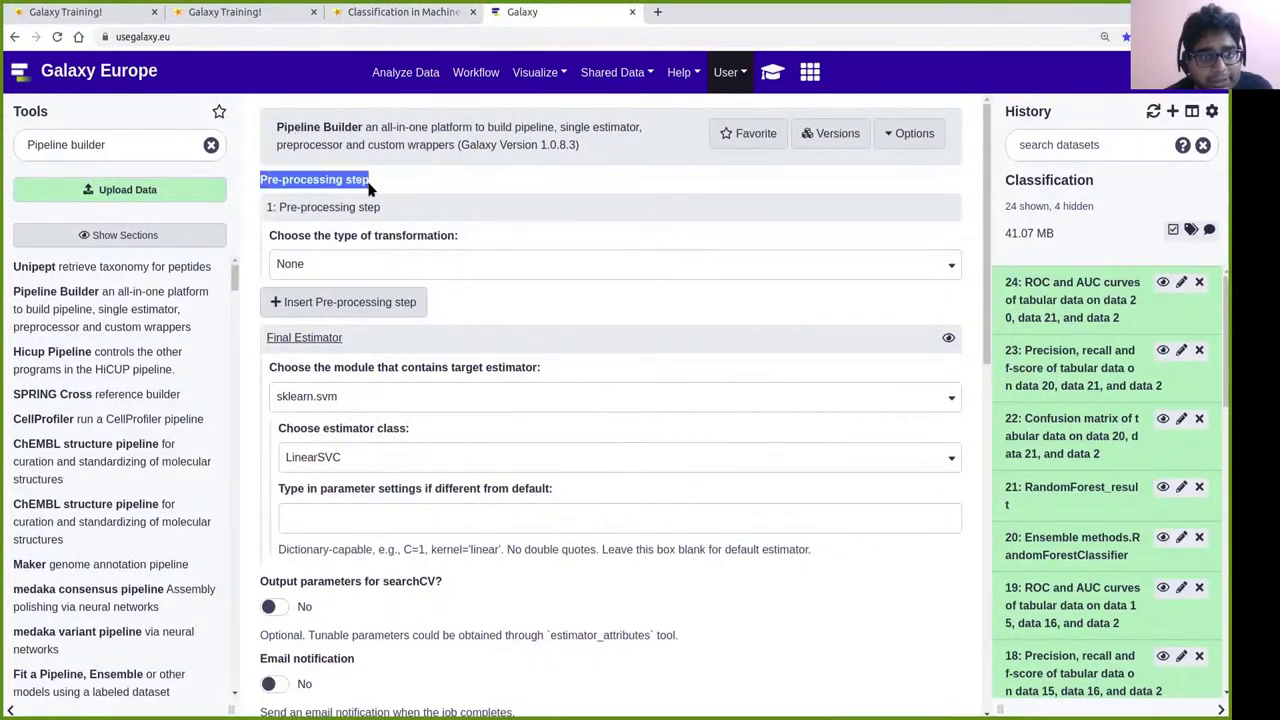
click(375, 184)
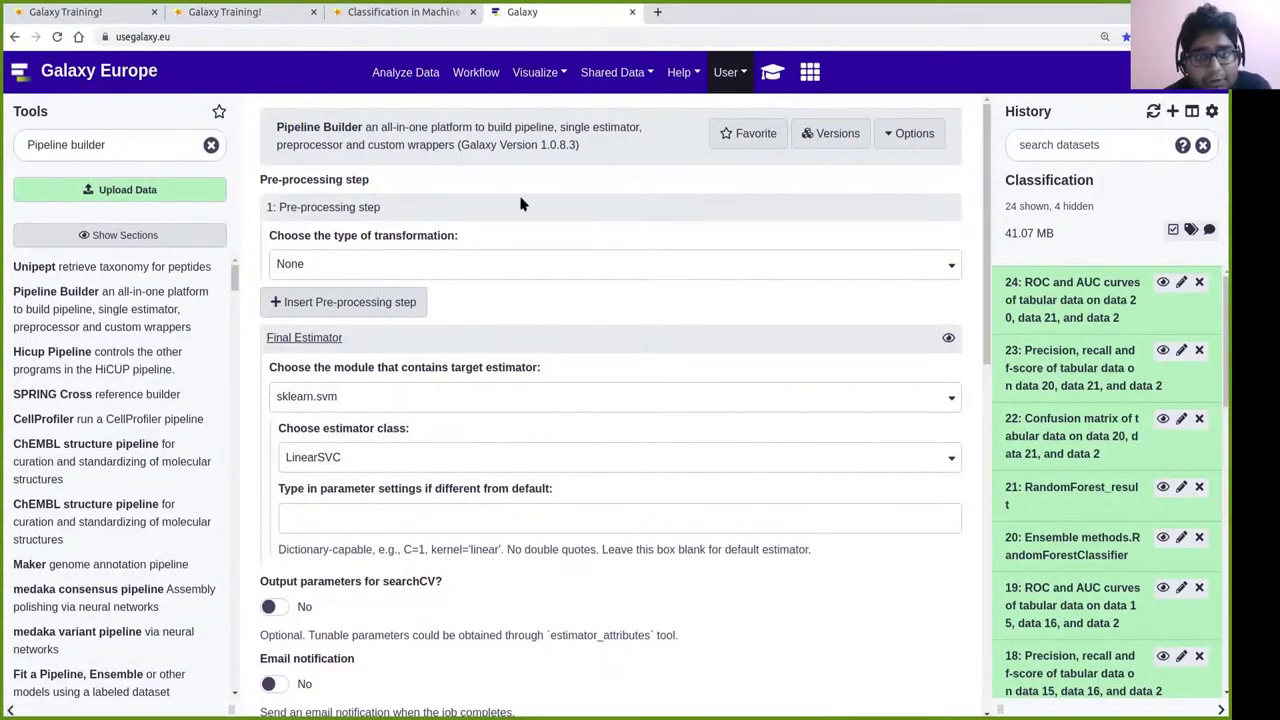
scroll(545, 185, down, 1)
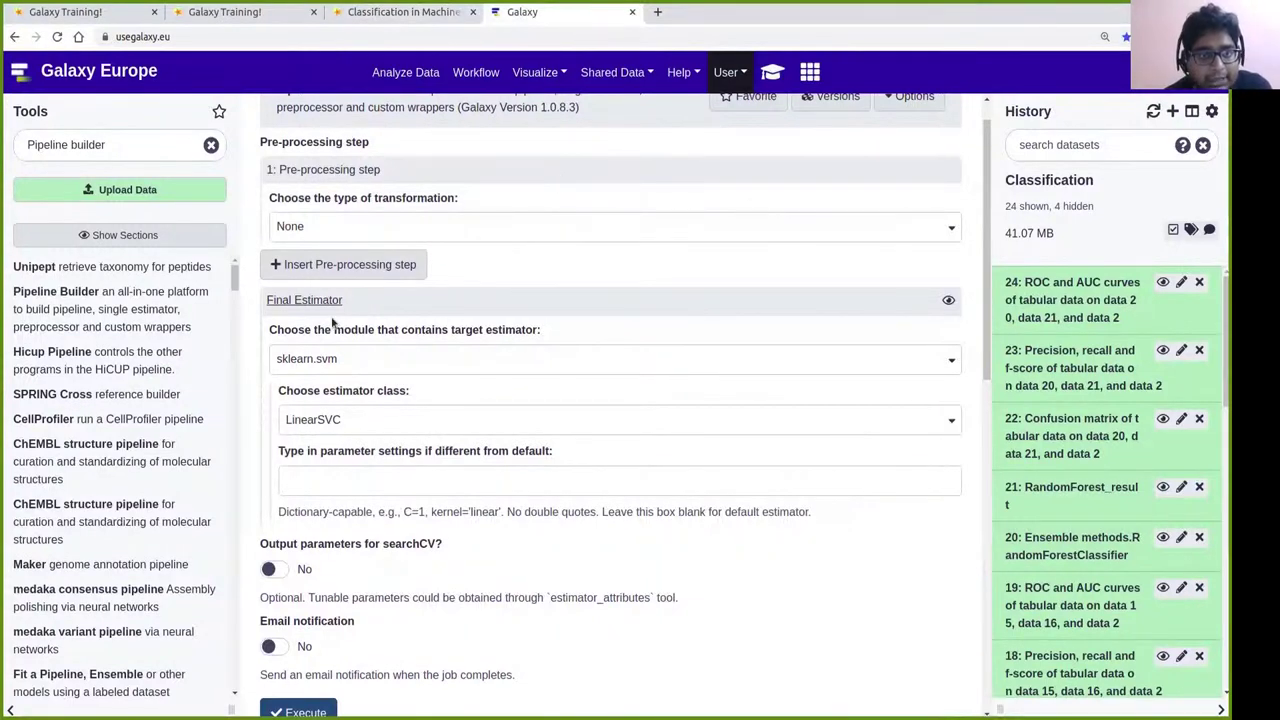
click(413, 19)
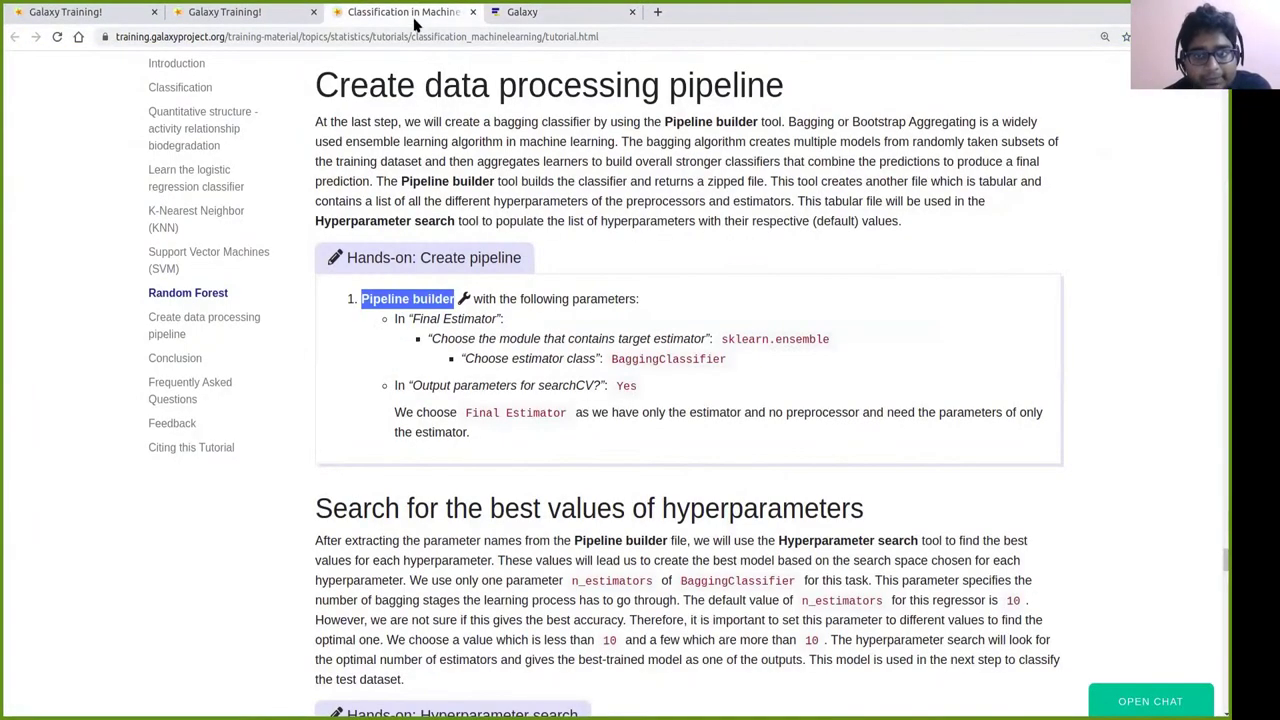
click(566, 16)
click(342, 359)
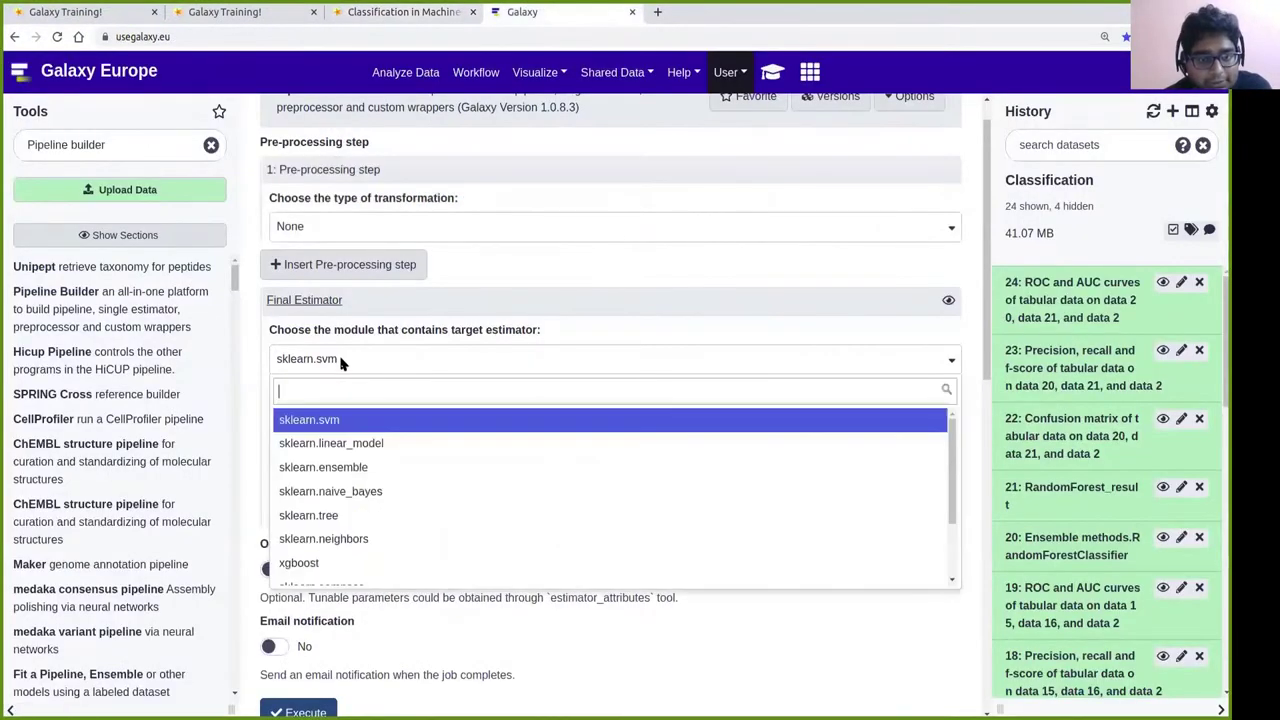
click(335, 466)
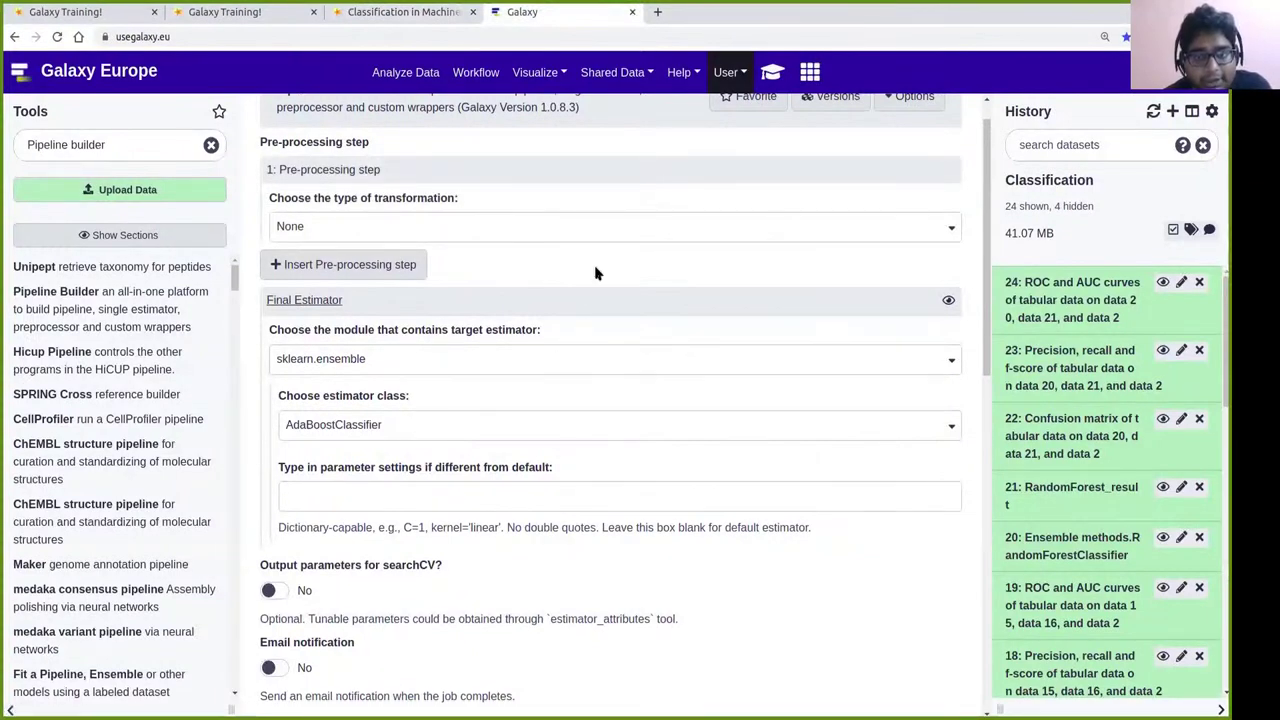
scroll(595, 273, down, 1)
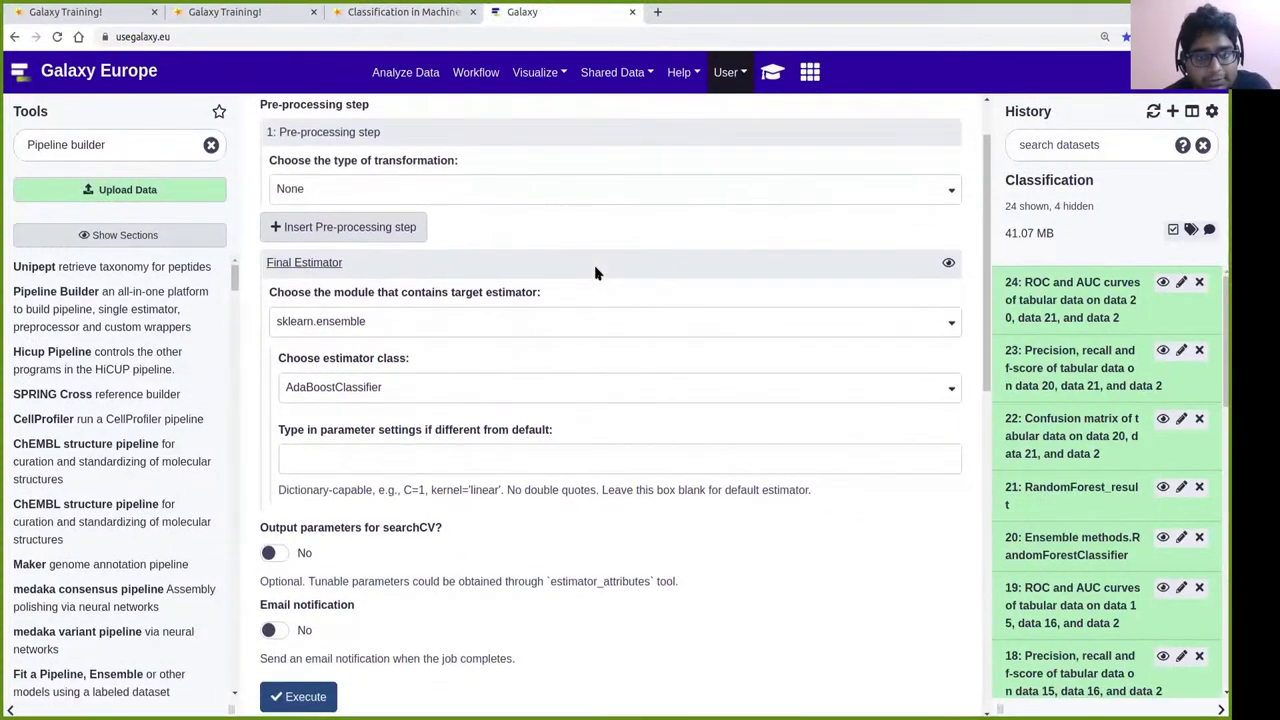
click(393, 390)
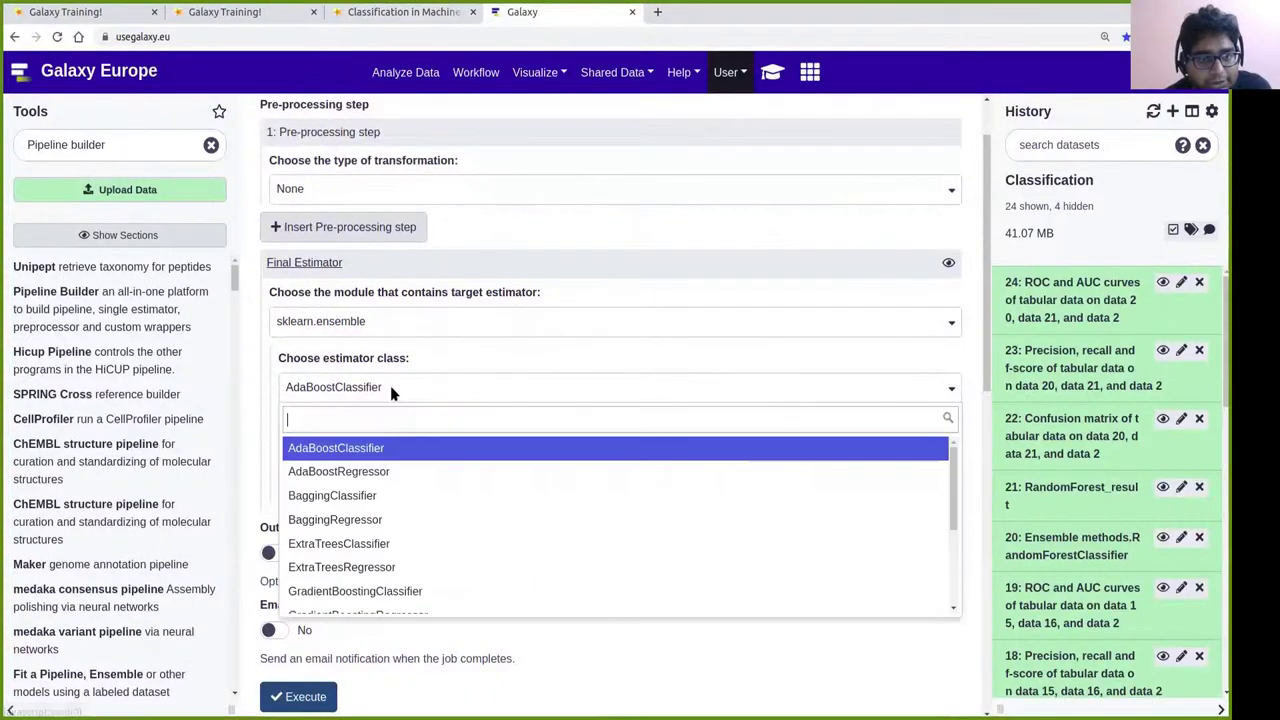
click(305, 500)
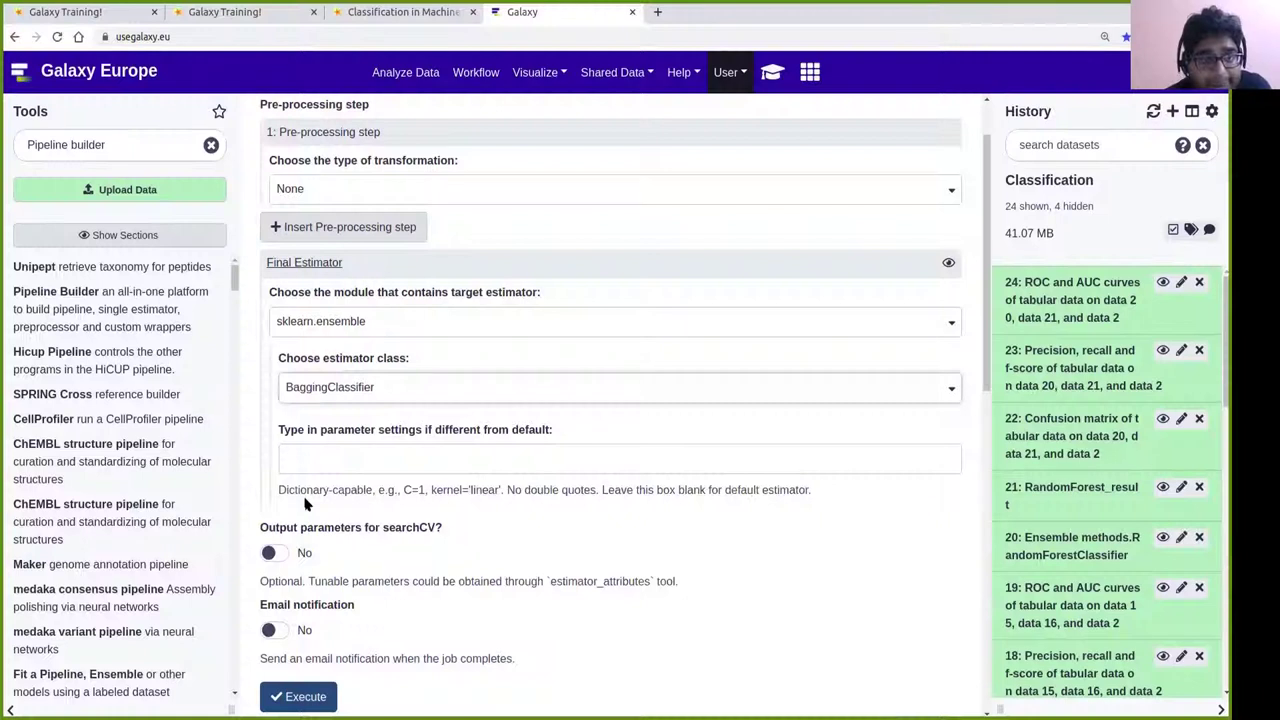
Recheck the tutorial's parameters, set Output parameters for searchCV to Yes in Galaxy and review the Pipeline Builder form.
click(399, 13)
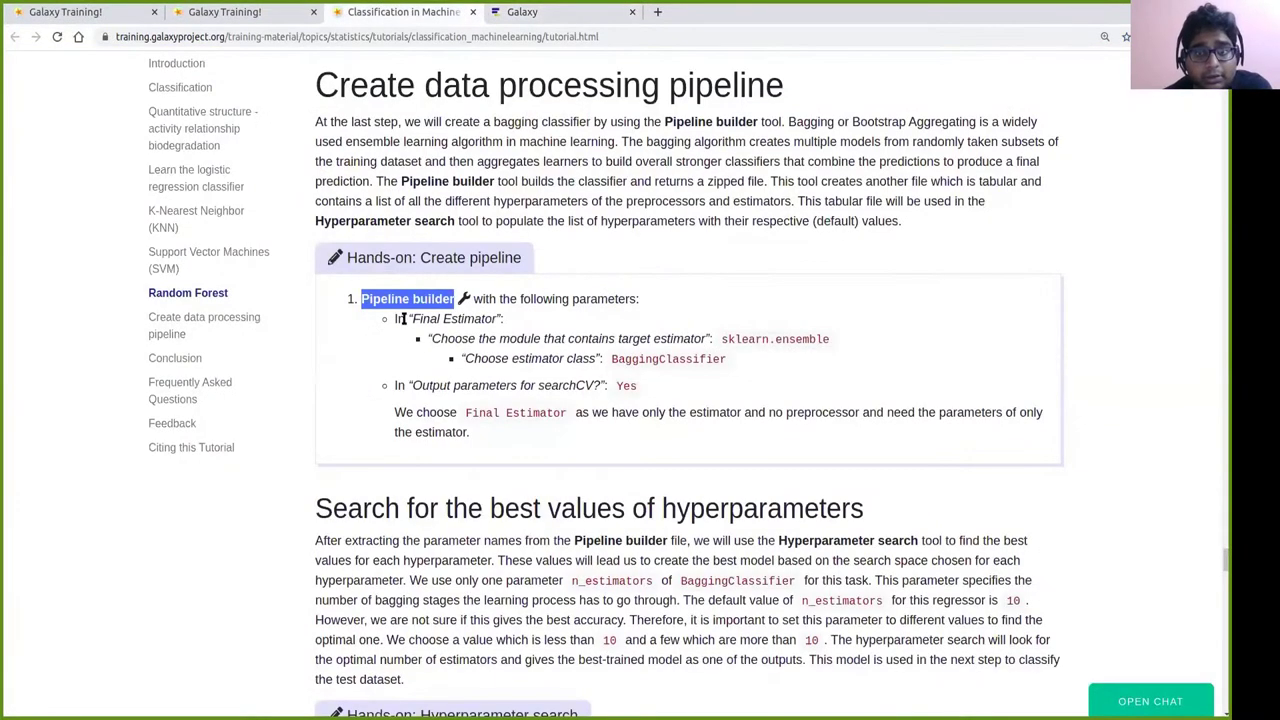
click(555, 15)
scroll(688, 497, down, 1)
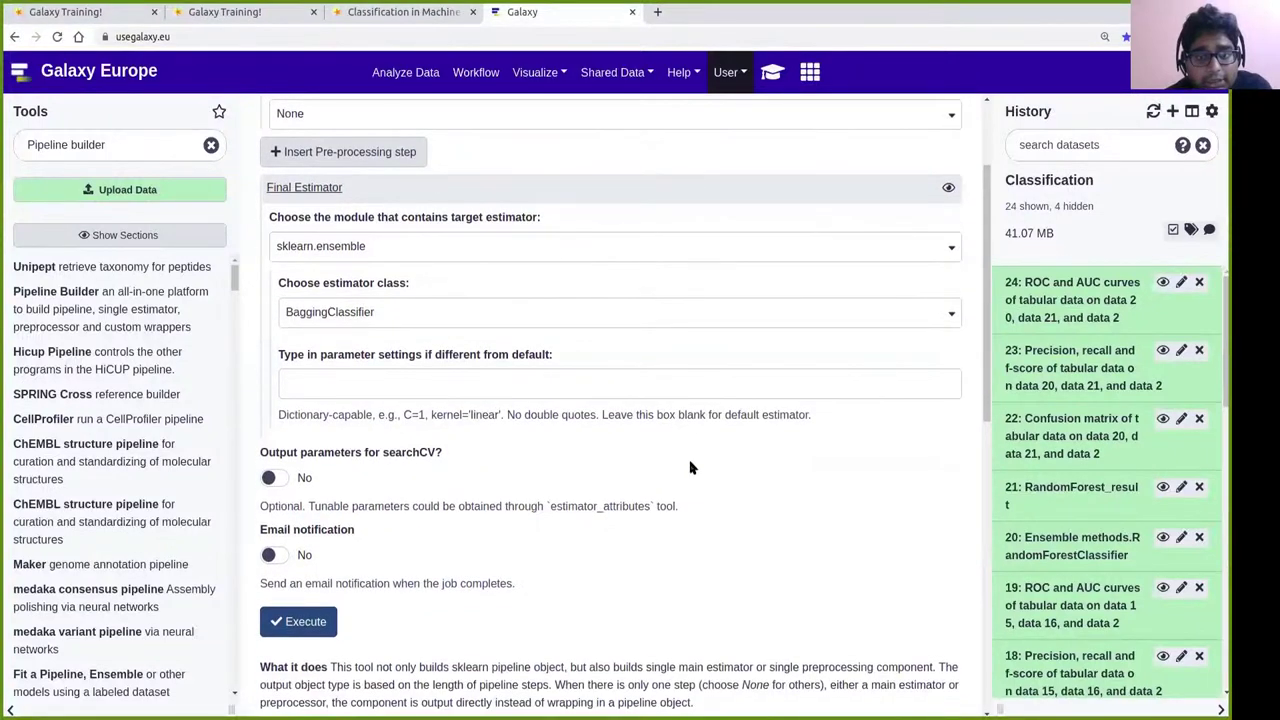
click(276, 478)
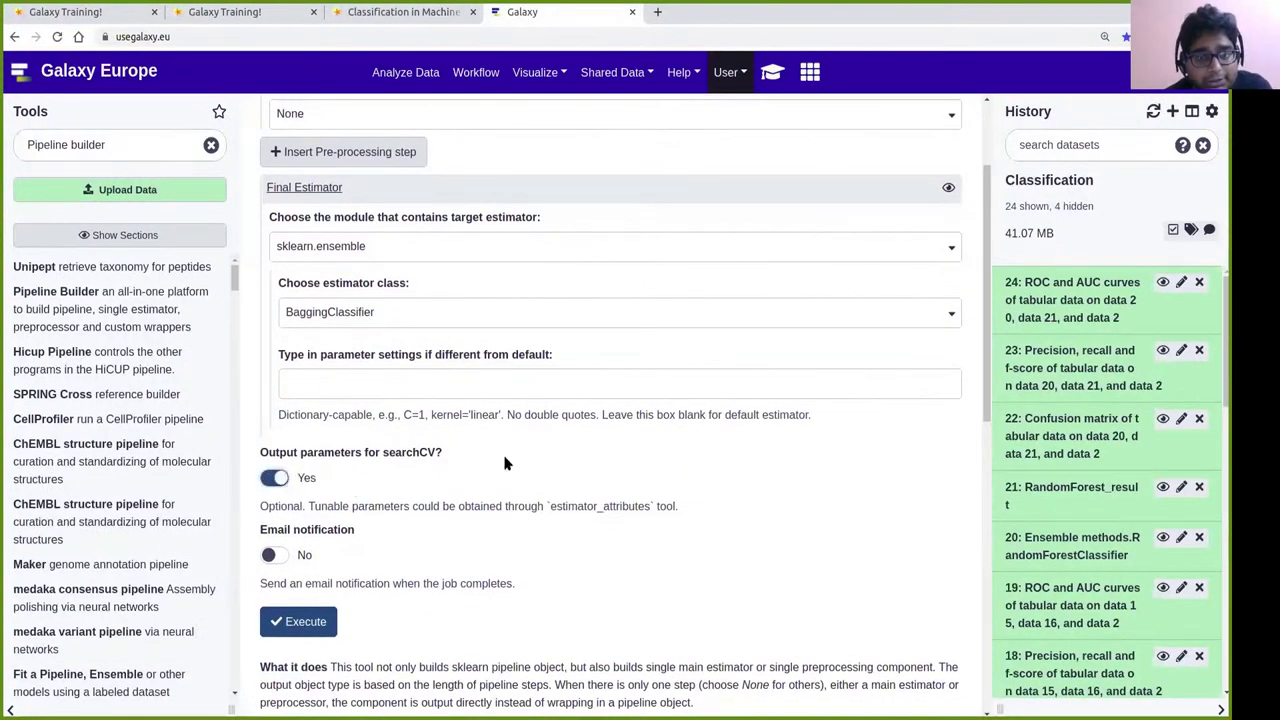
scroll(500, 442, down, 1)
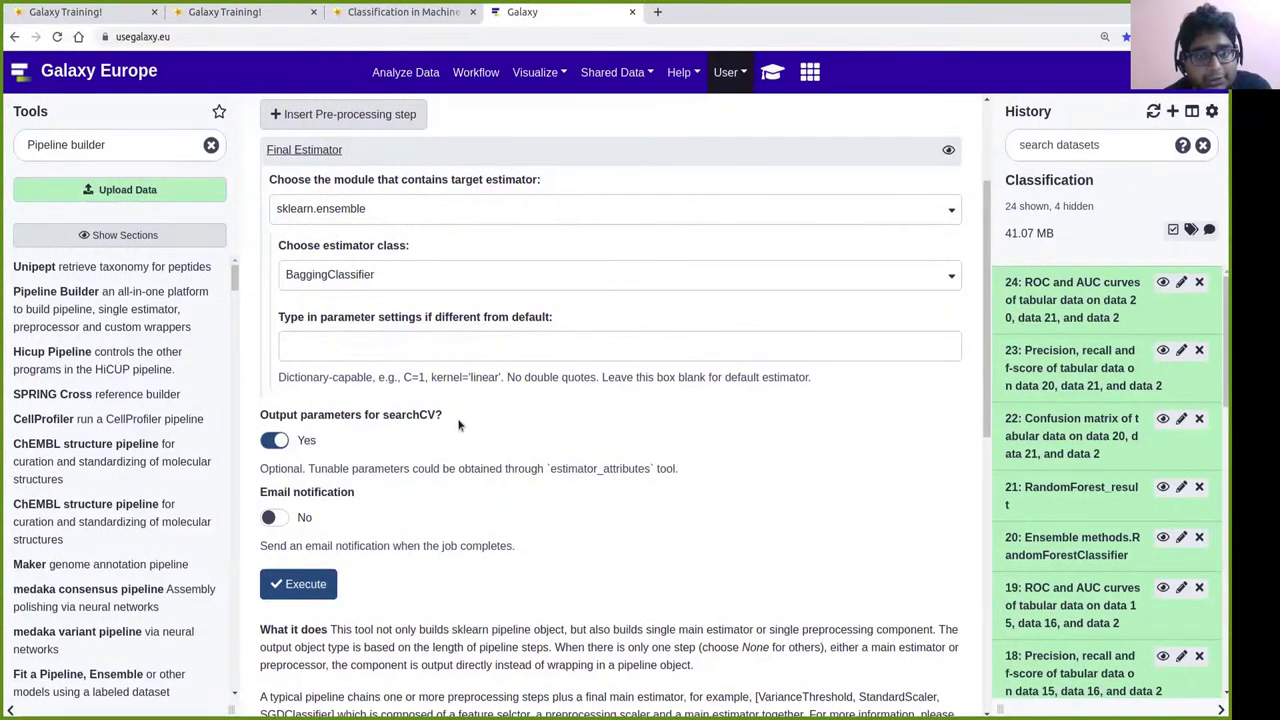
scroll(524, 456, up, 1)
scroll(524, 460, up, 1)
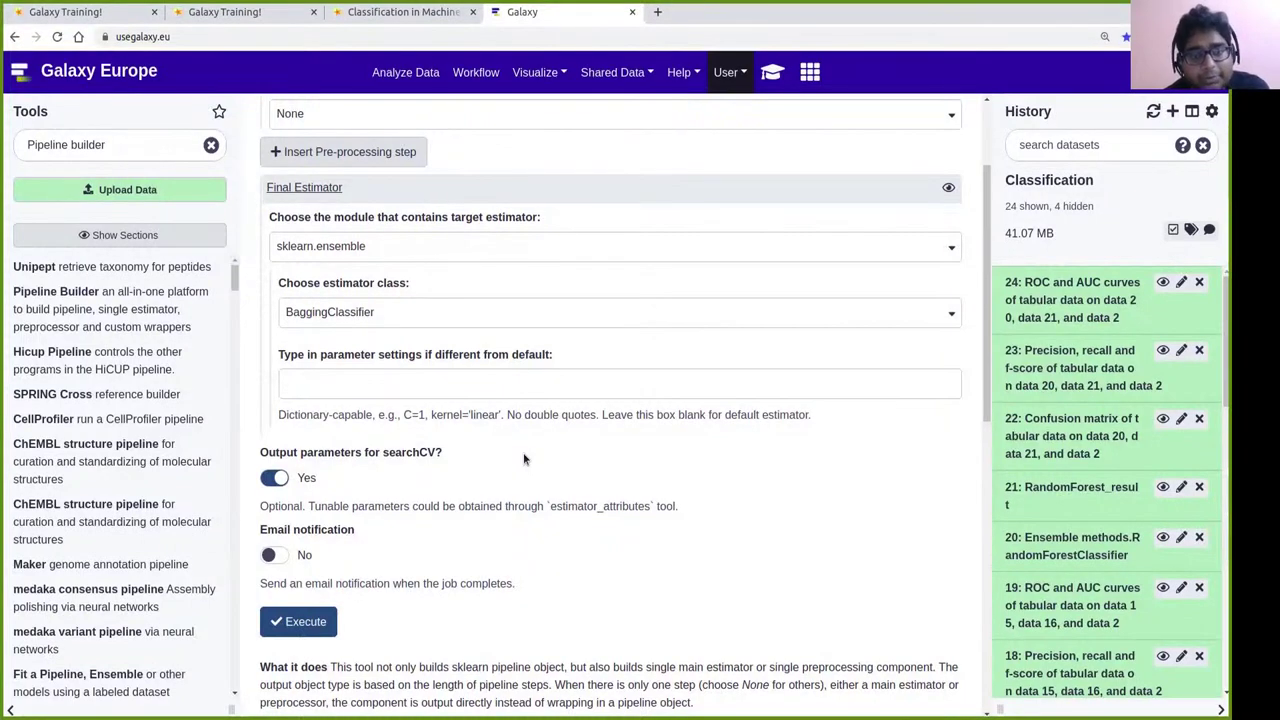
scroll(524, 458, up, 3)
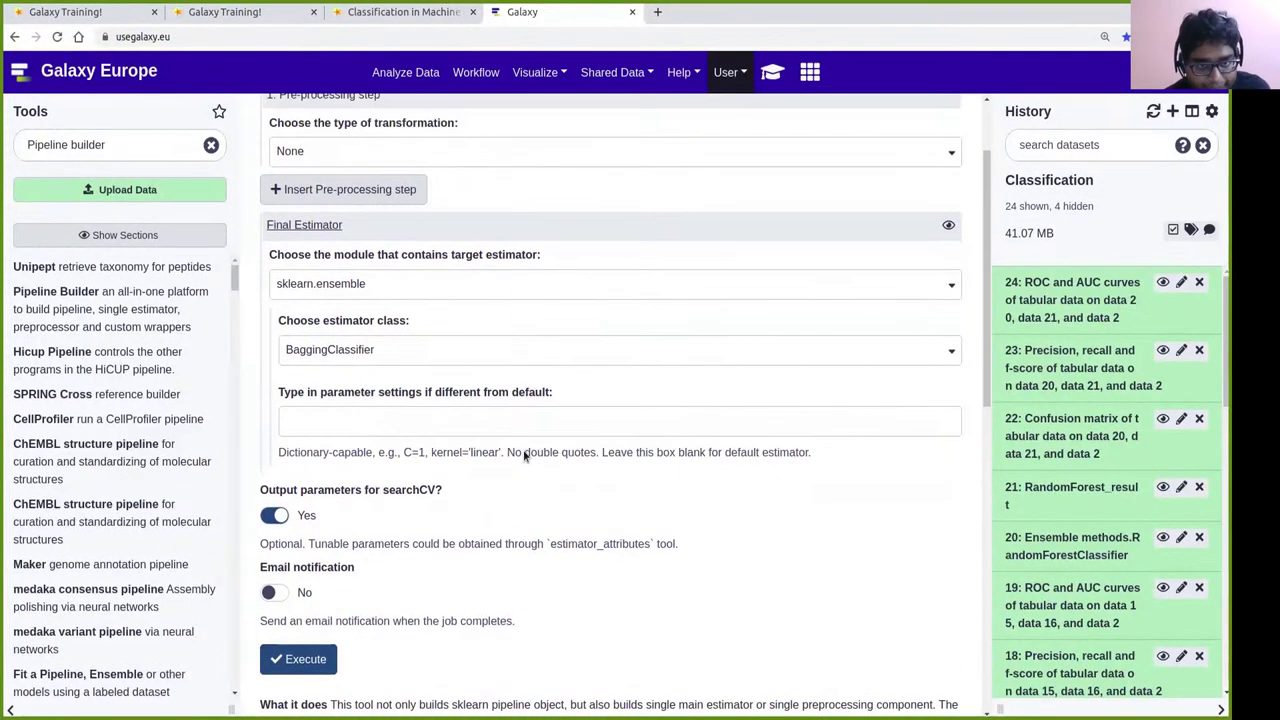
scroll(603, 300, down, 3)
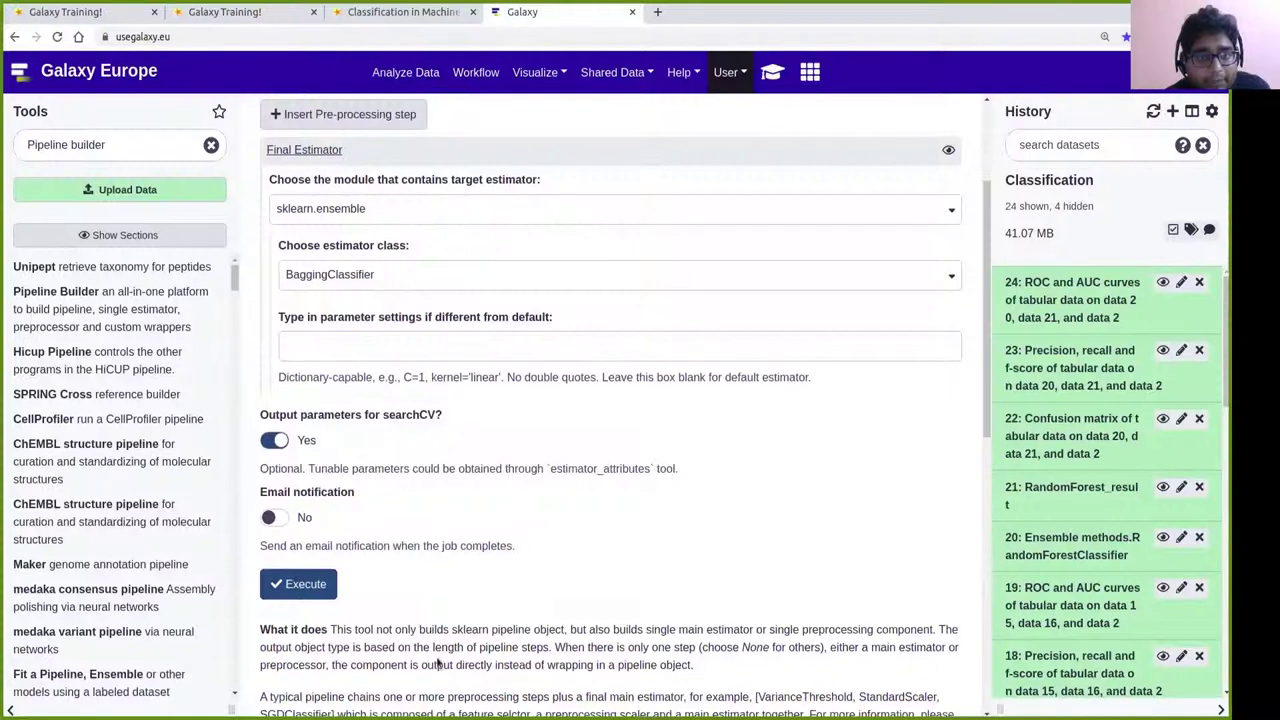
Compare the settings with the tutorial once more, execute the Pipeline Builder job in Galaxy and return to the tutorial.
click(425, 20)
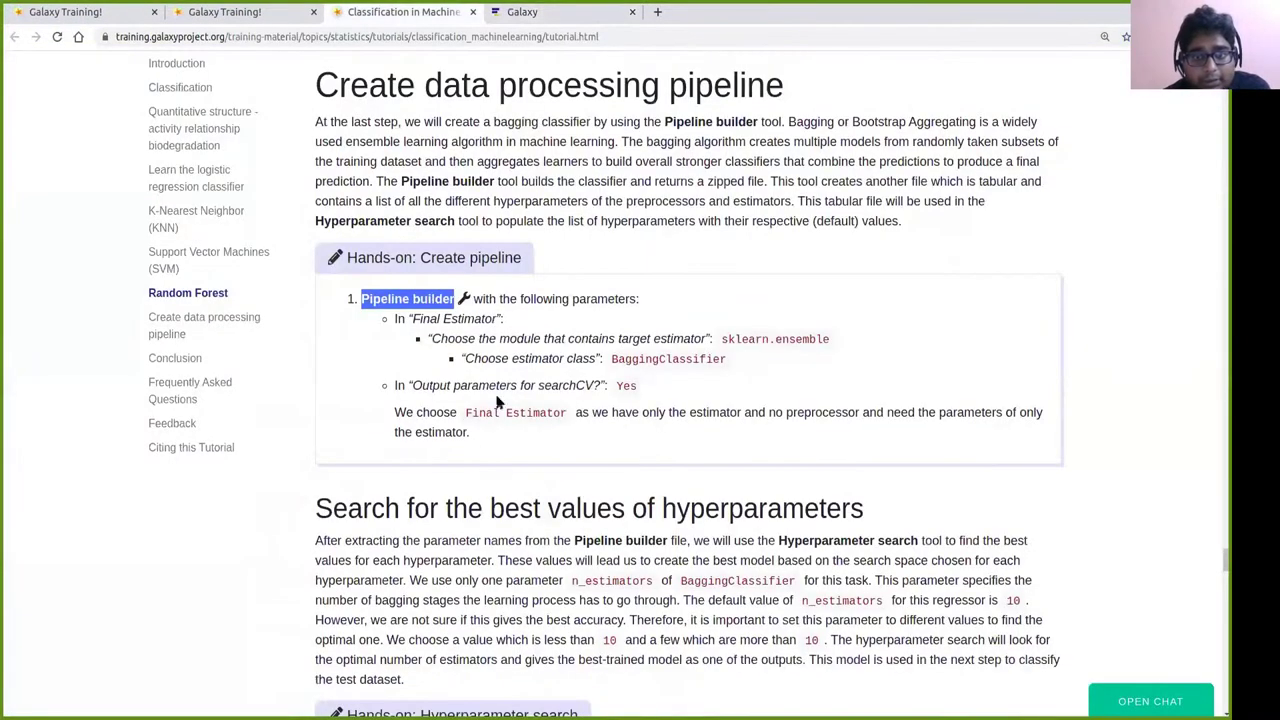
click(591, 147)
click(558, 20)
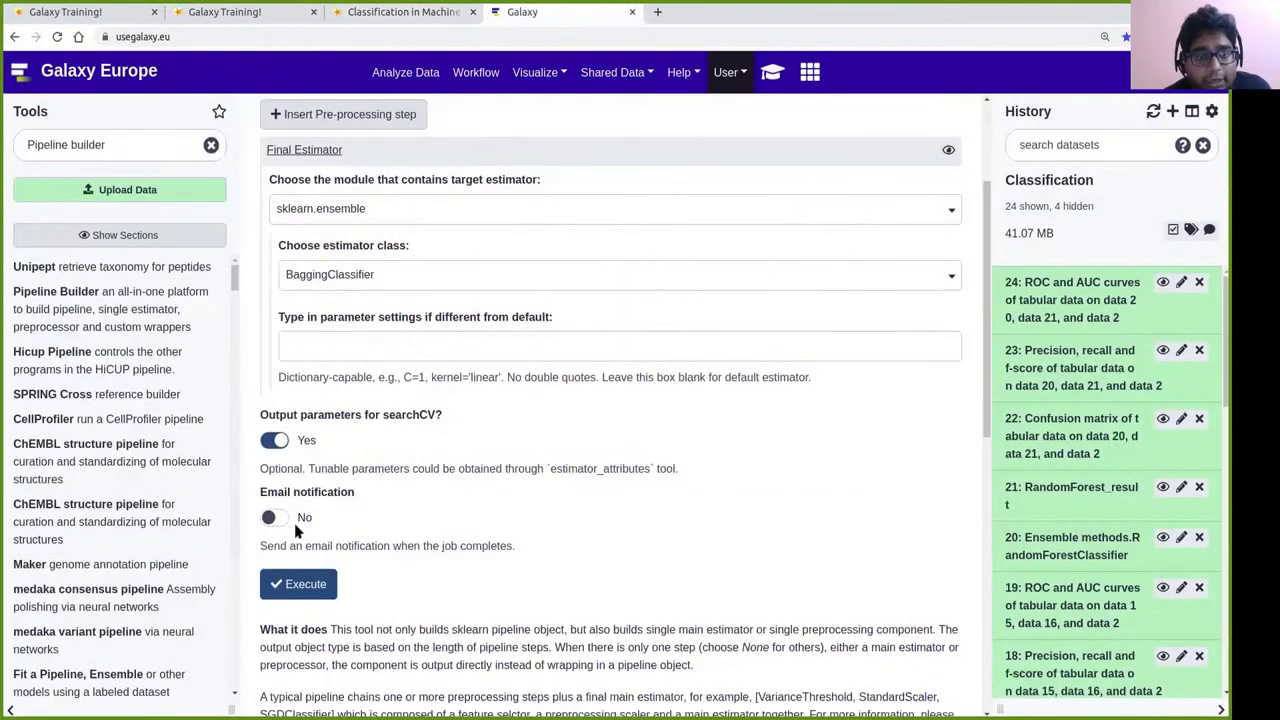
click(296, 582)
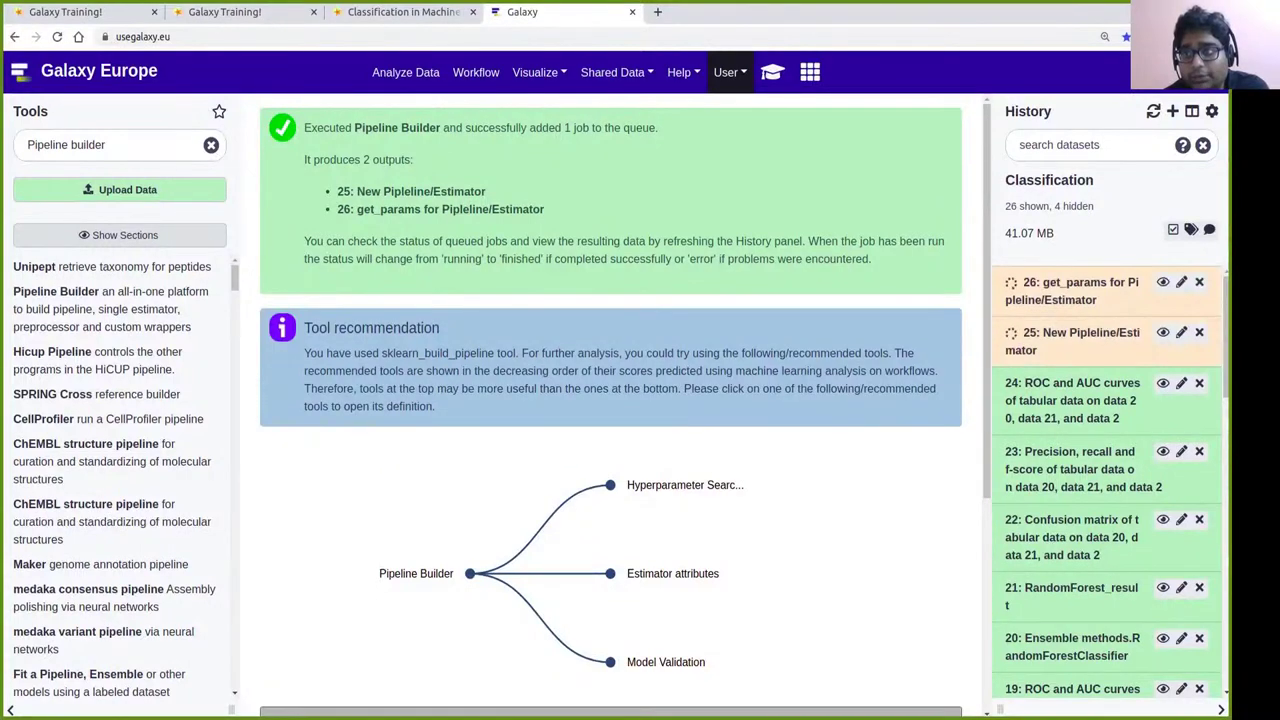
click(381, 14)
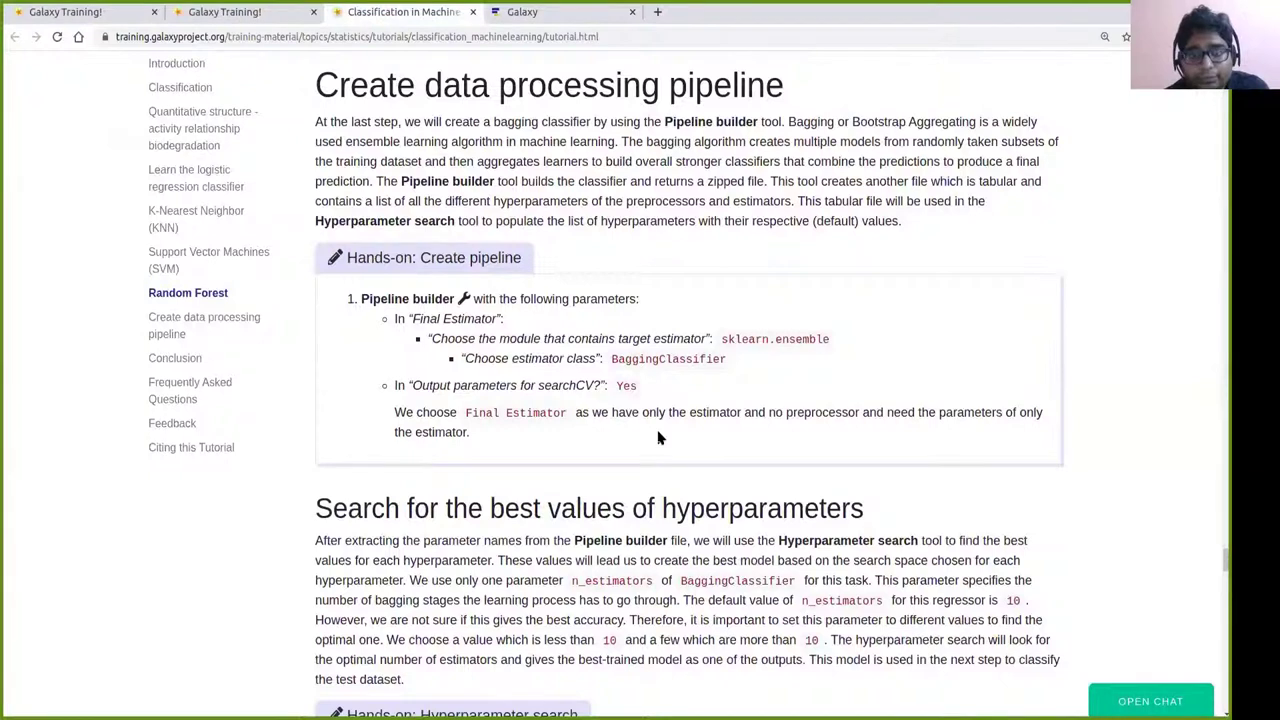
Find the hyperparameter search exercise in the tutorial and copy the tool name Hyperparameter search.
scroll(700, 410, down, 3)
scroll(770, 393, down, 1)
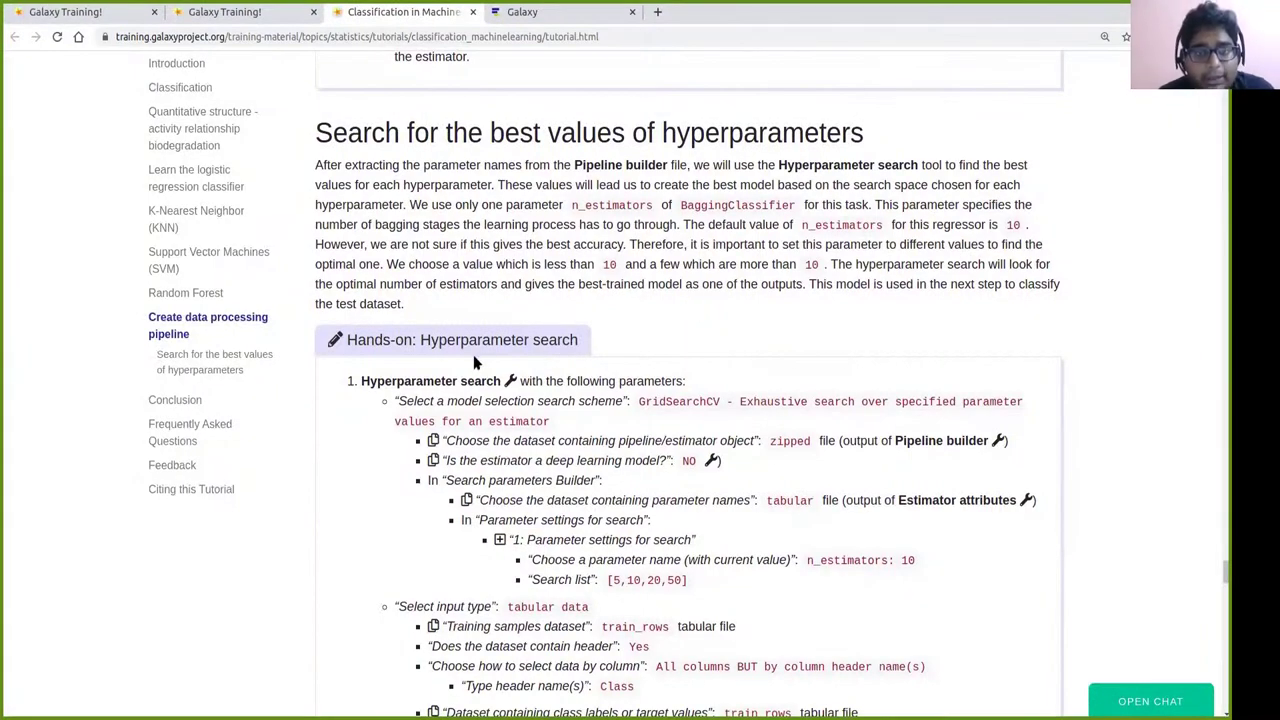
drag(361, 380, 497, 374)
key(ctrl+c)
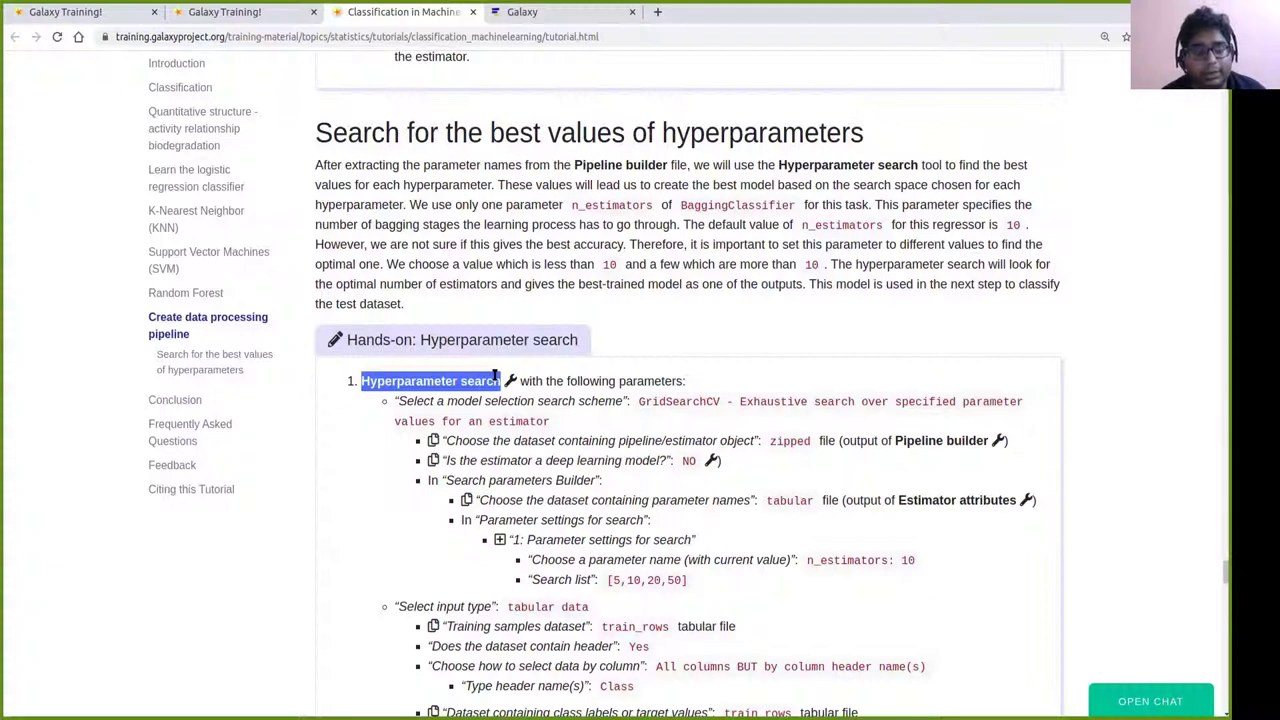
Switch to Galaxy, replace the tool search with Hyperparameter search and open the Hyperparameter Search tool.
click(541, 24)
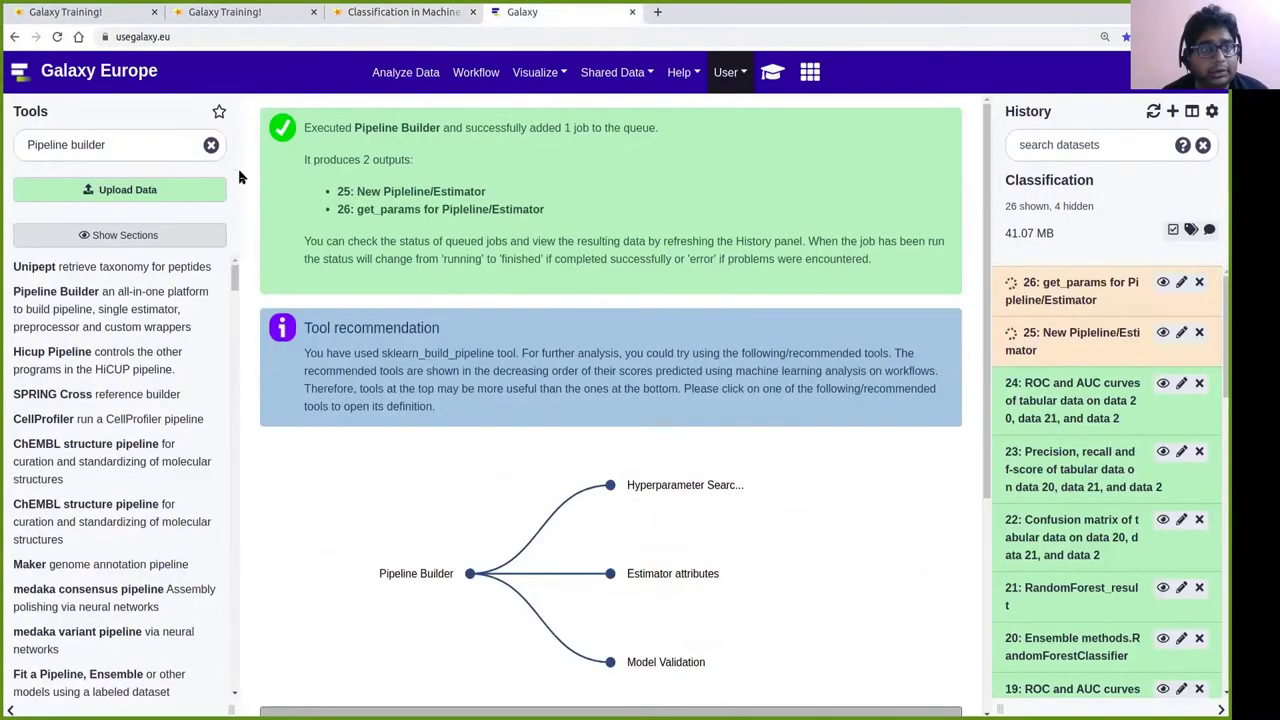
click(115, 148)
key(ctrl+a)
key(BackSpace)
key(ctrl+v)
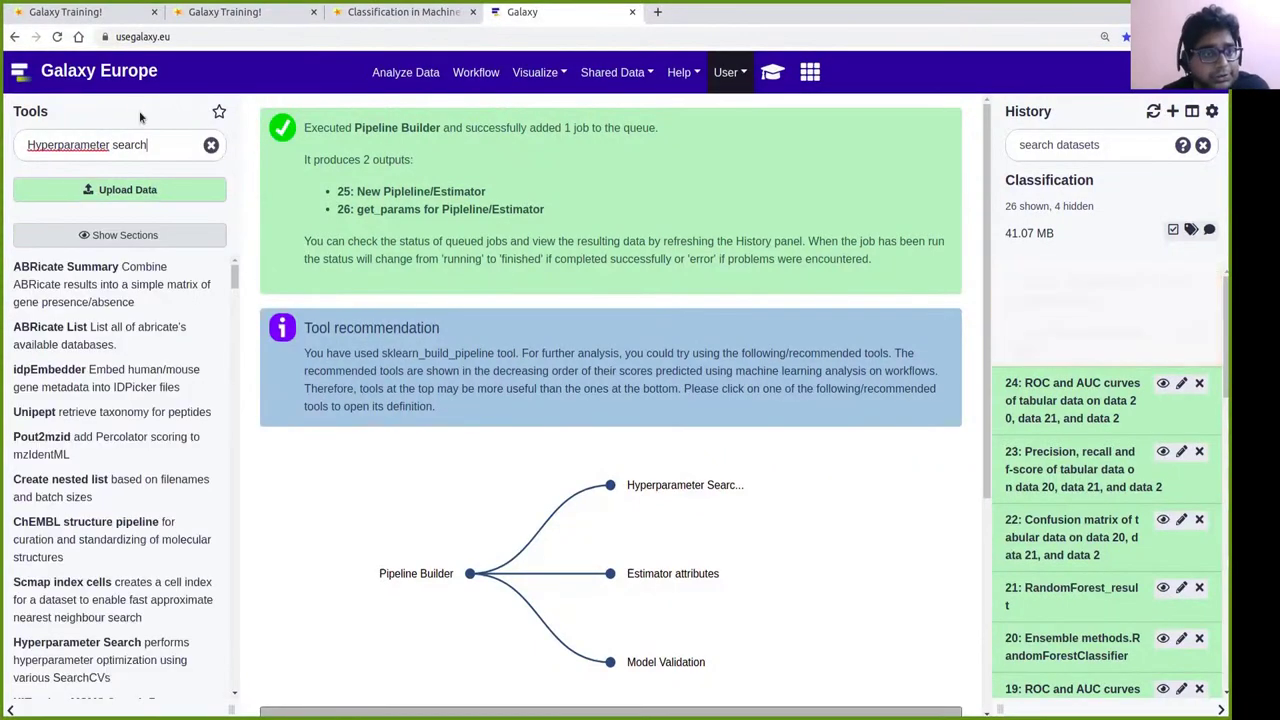
scroll(110, 400, down, 3)
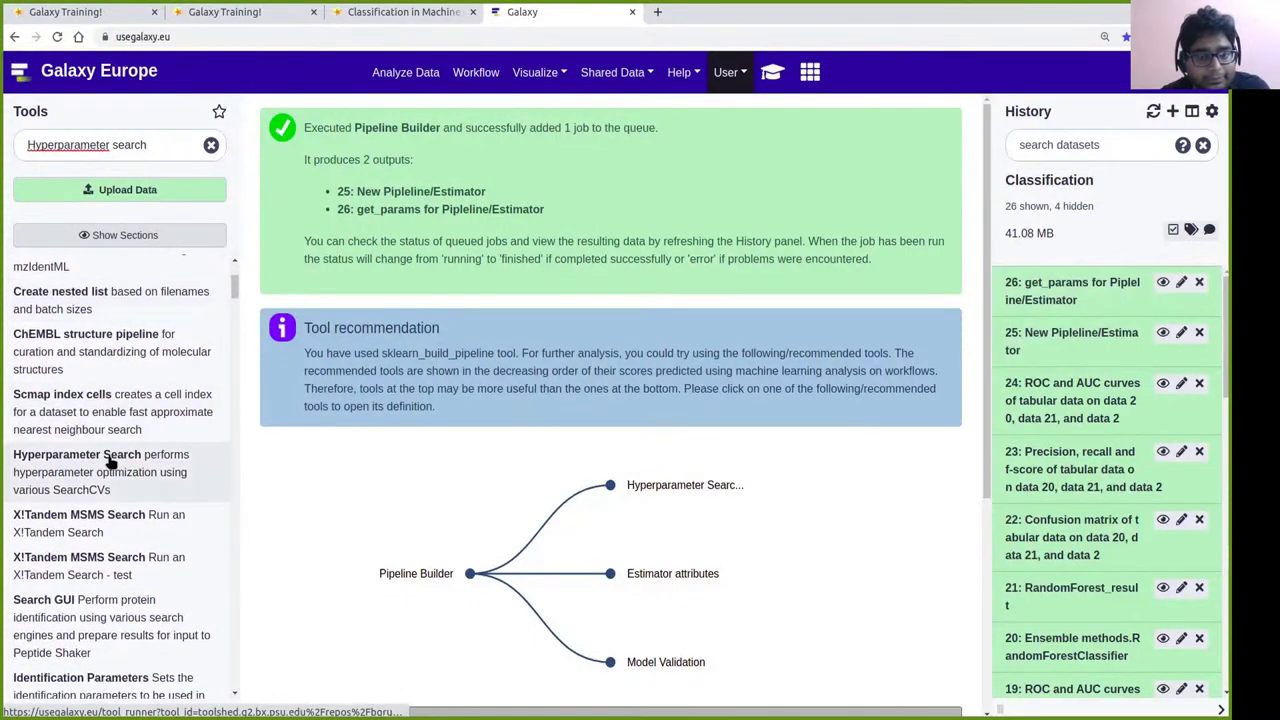
click(110, 460)
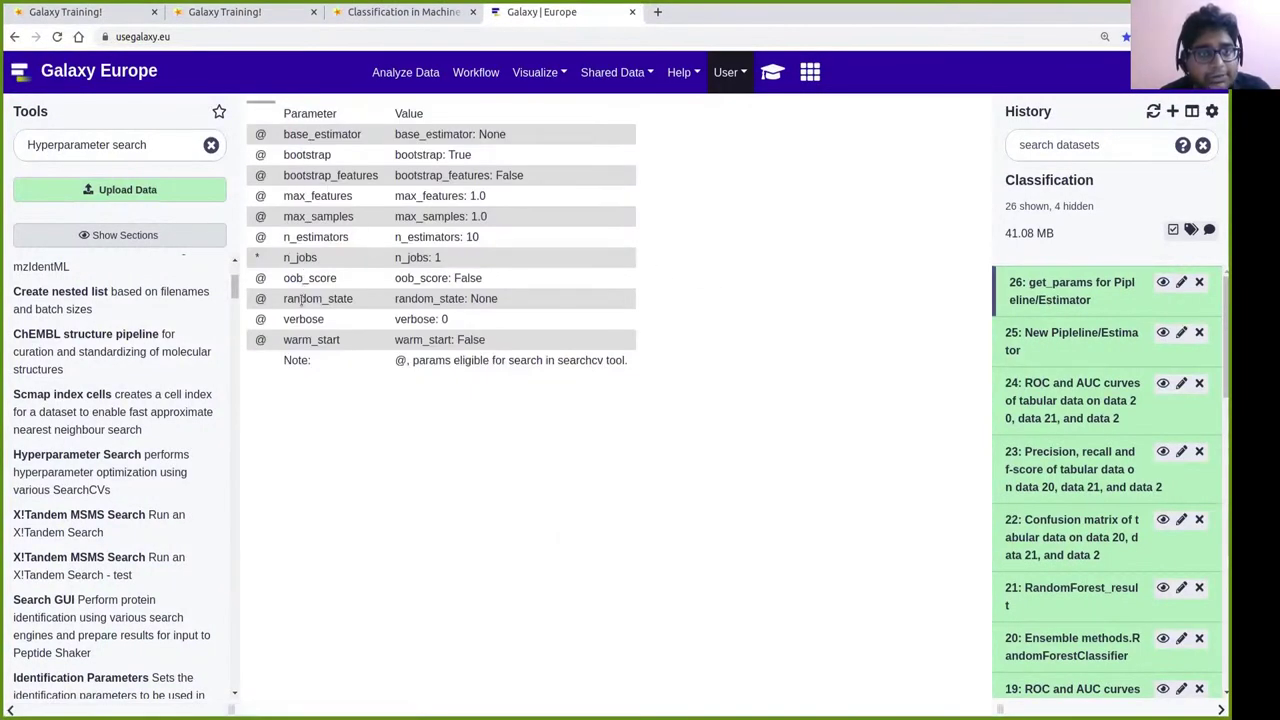
Examine the parameter names and values in the get_params dataset, especially n_estimators, n_jobs and base_estimator.
double_click(308, 236)
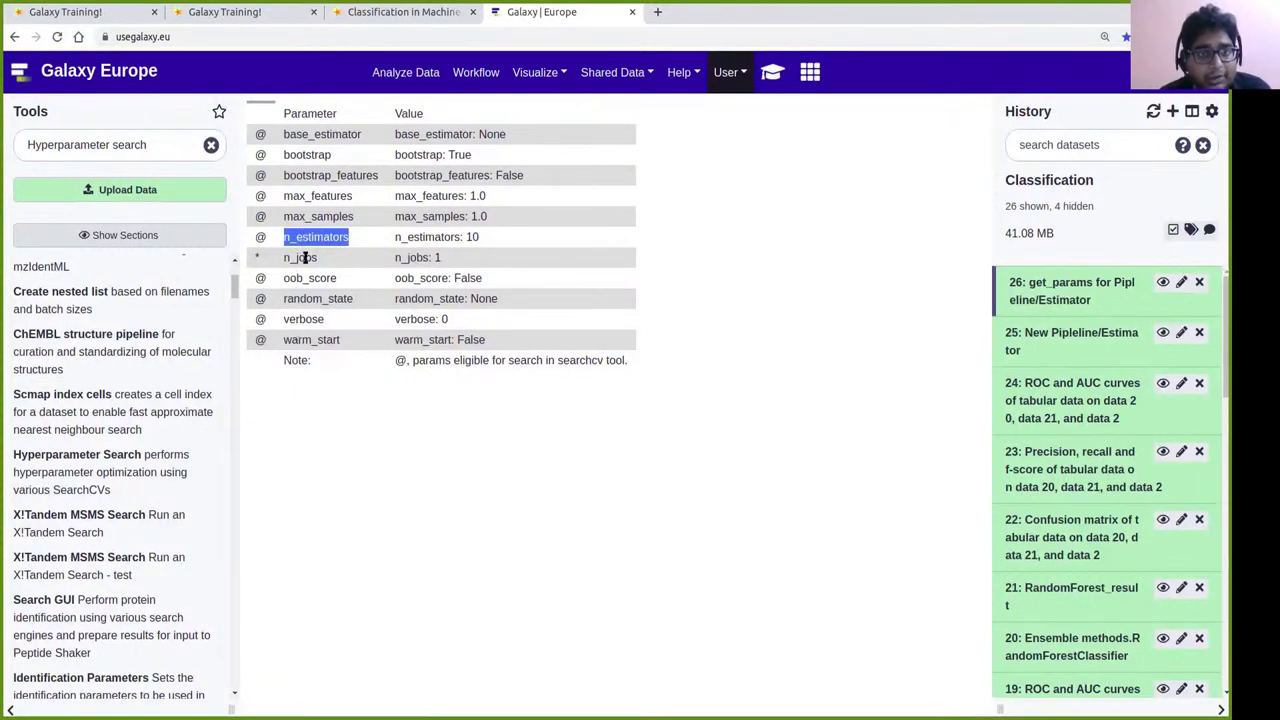
double_click(305, 257)
double_click(309, 257)
click(324, 259)
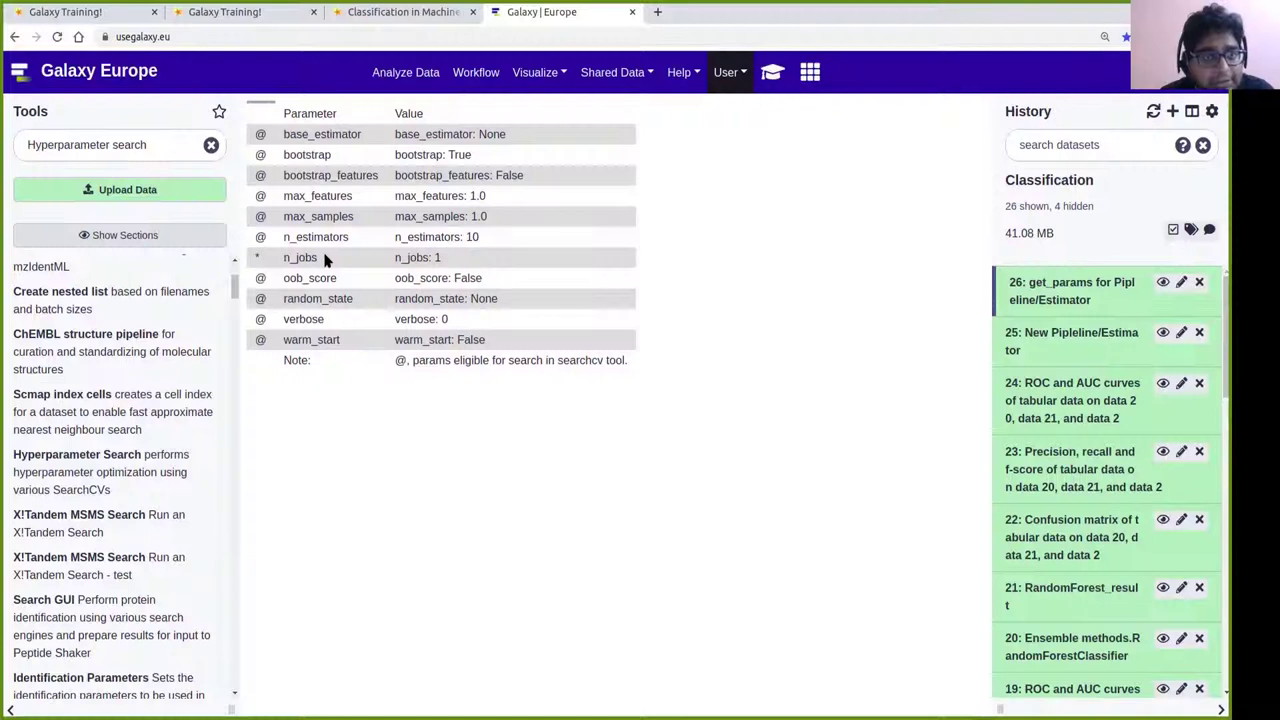
double_click(317, 133)
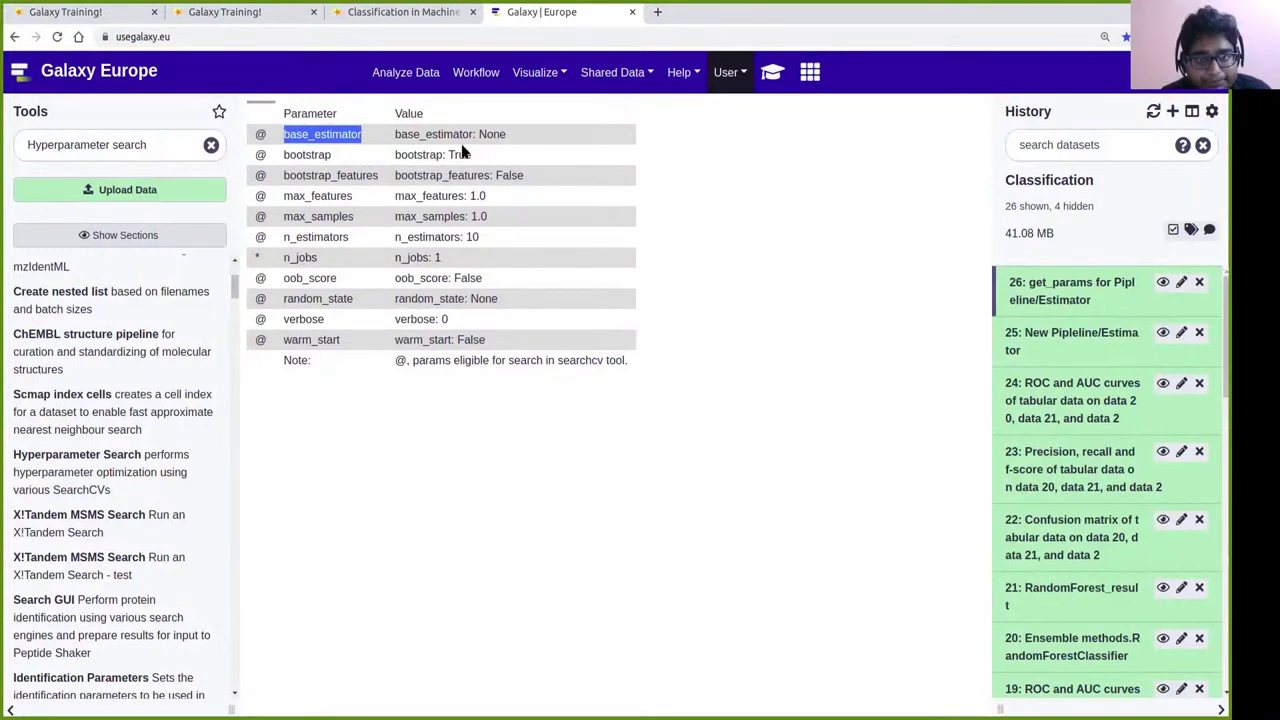
click(426, 237)
double_click(426, 237)
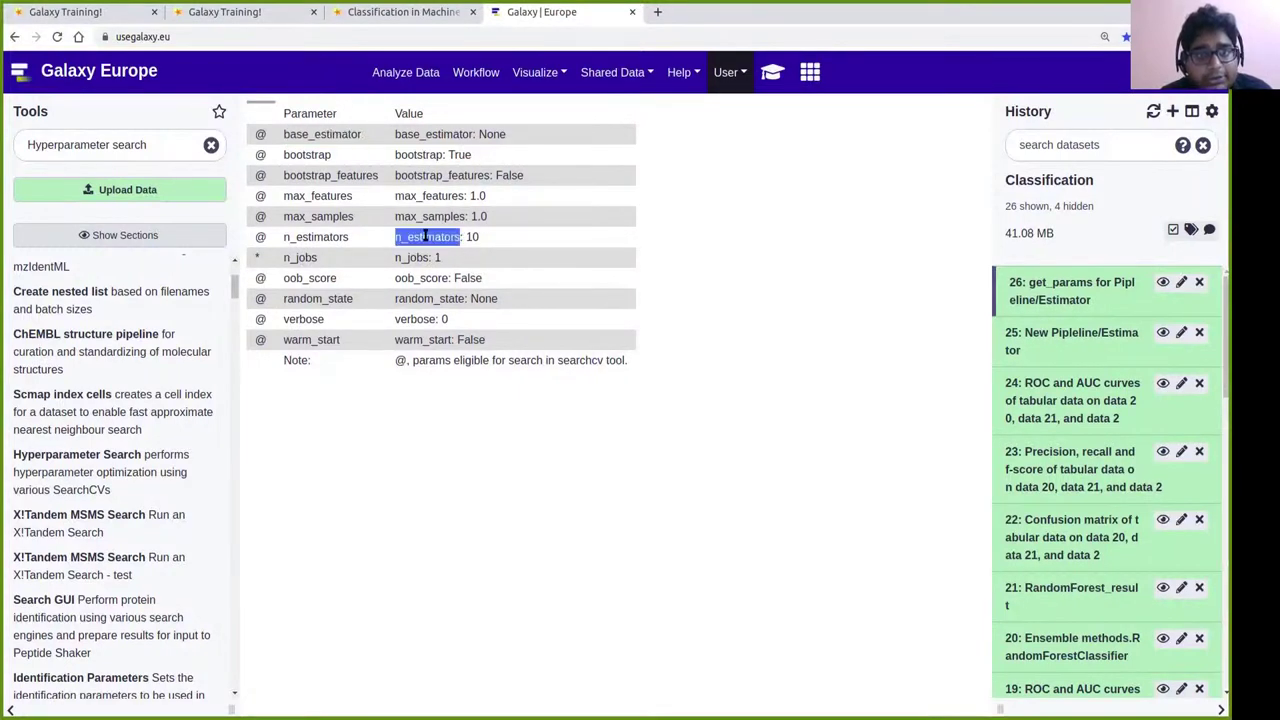
click(470, 238)
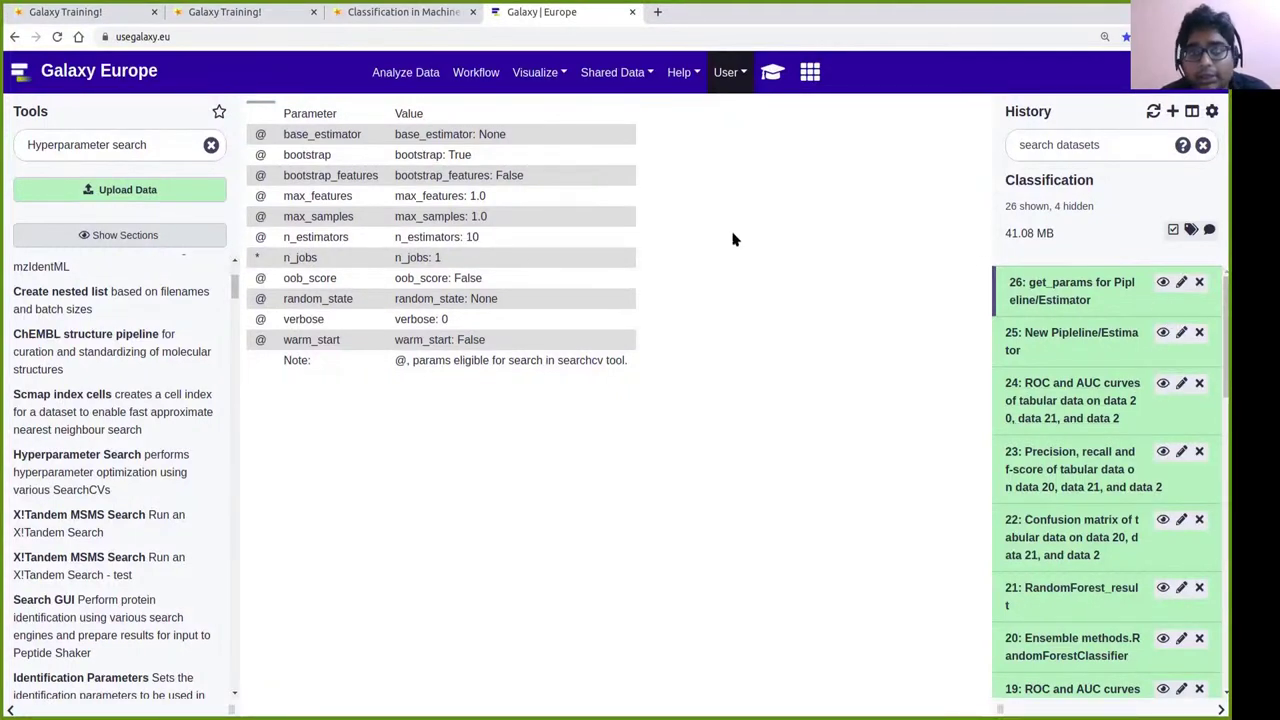
Reopen the Hyperparameter Search tool, read its required parameters in the tutorial and return to the Galaxy form.
click(108, 467)
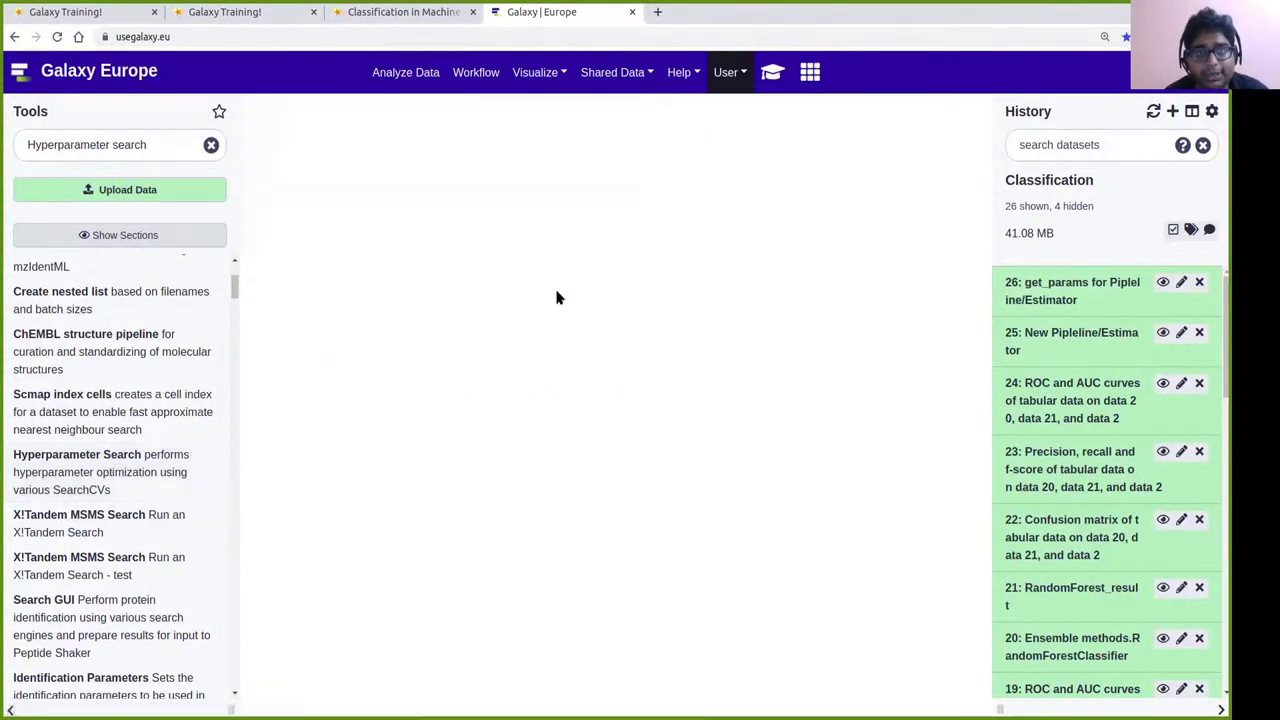
click(390, 12)
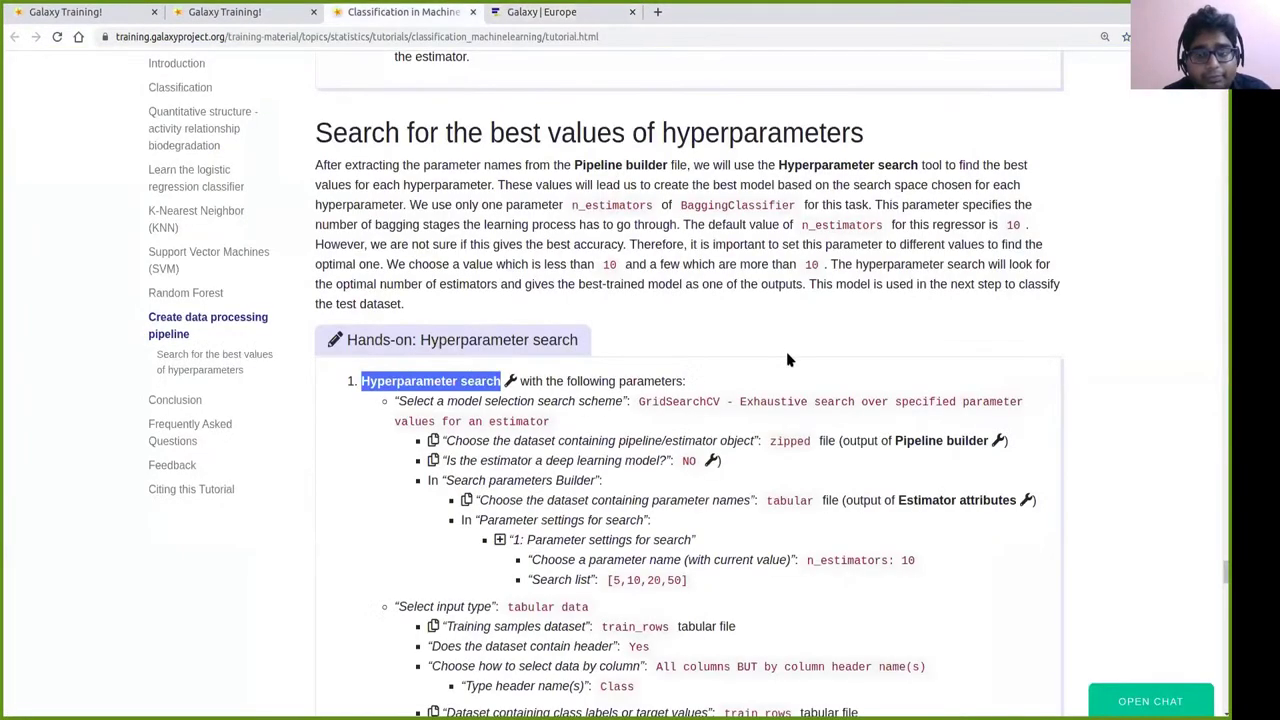
scroll(786, 358, down, 3)
scroll(784, 352, up, 1)
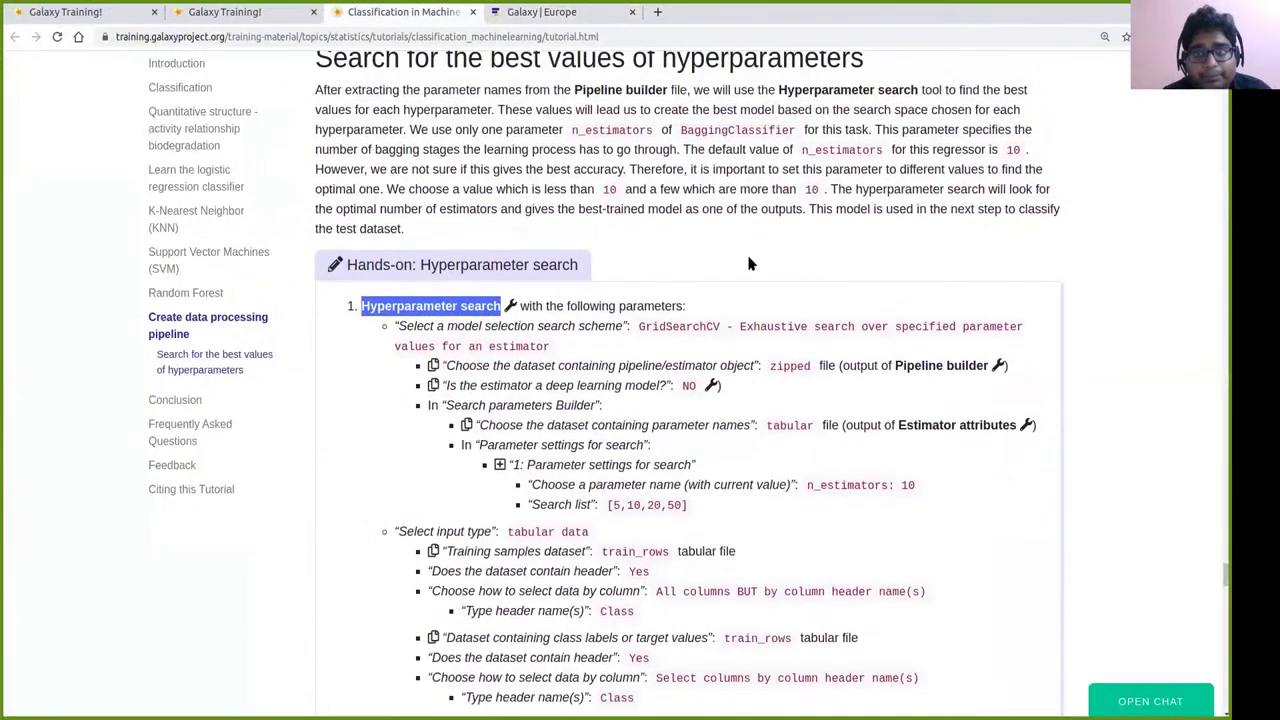
scroll(748, 262, down, 1)
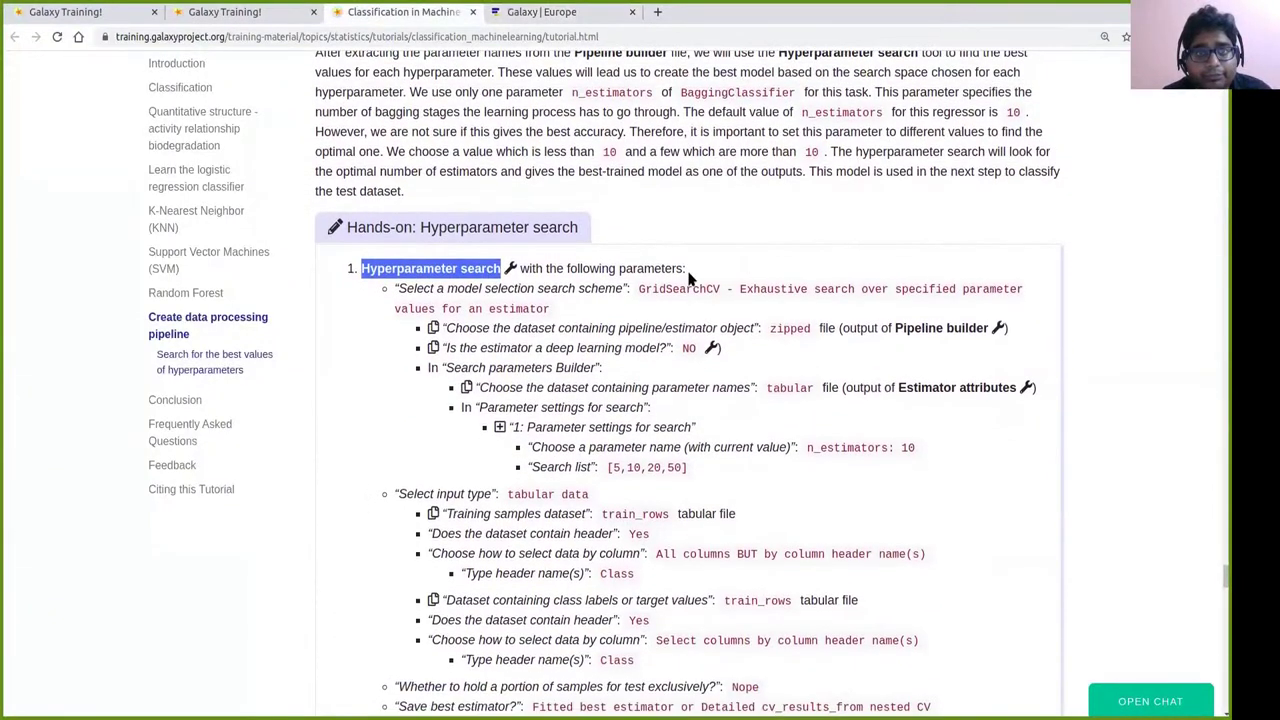
click(530, 12)
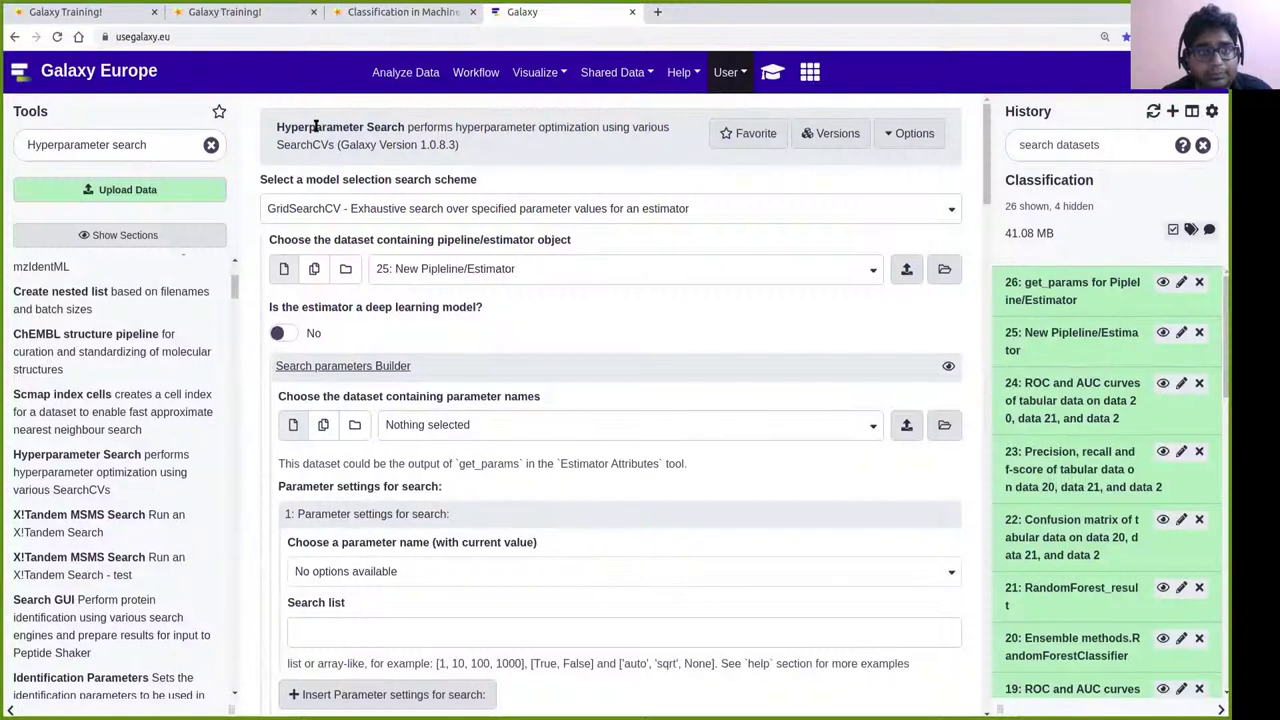
drag(279, 178, 453, 157)
click(455, 143)
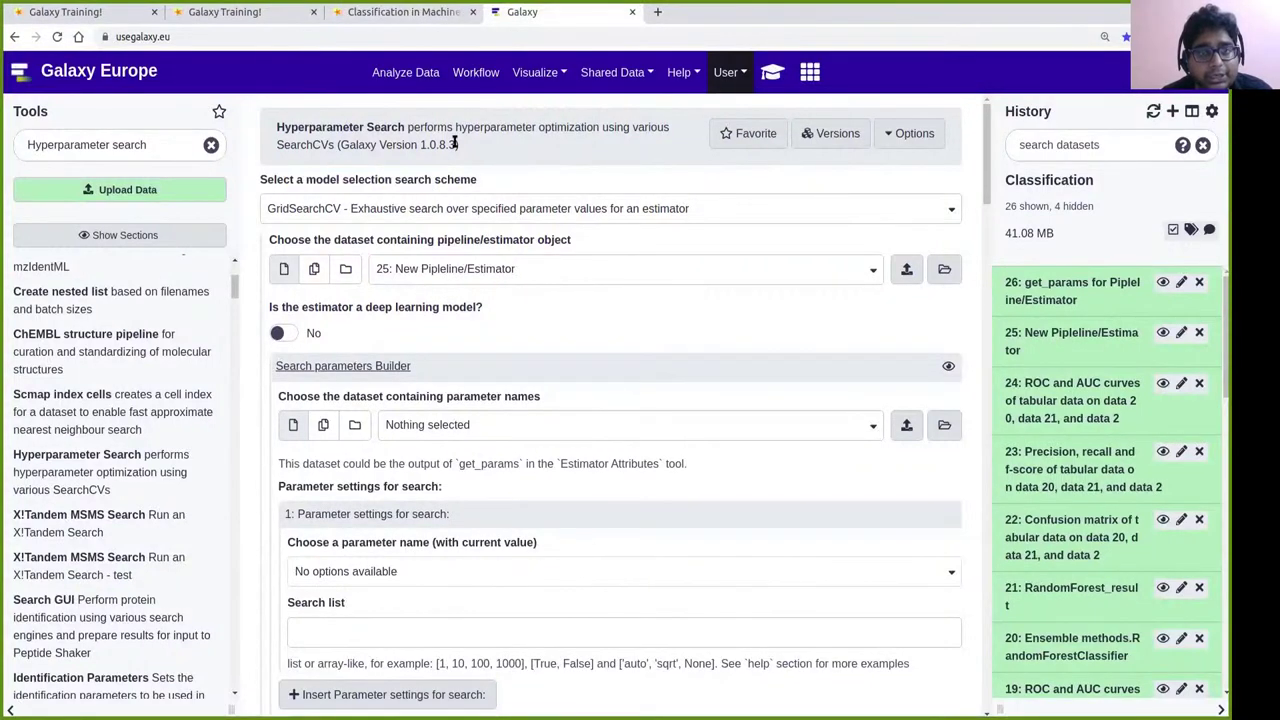
Review the available model selection search schemes, keeping GridSearchCV selected.
click(473, 208)
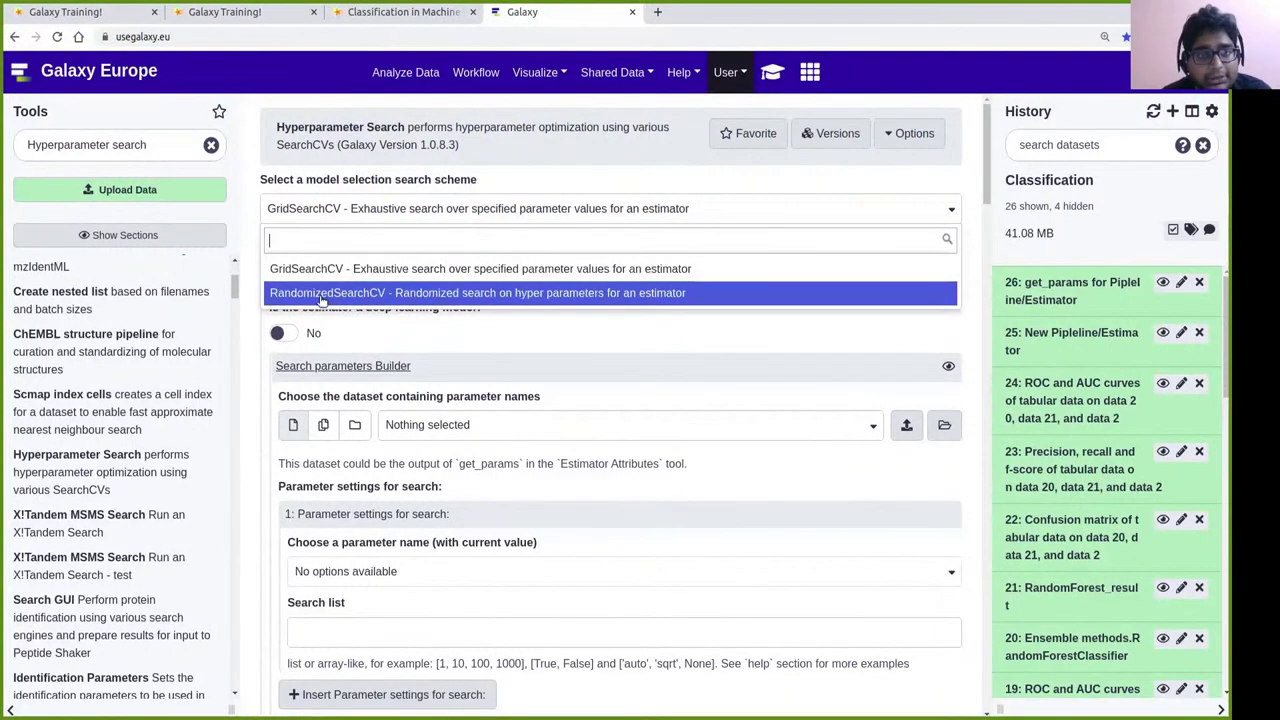
click(511, 135)
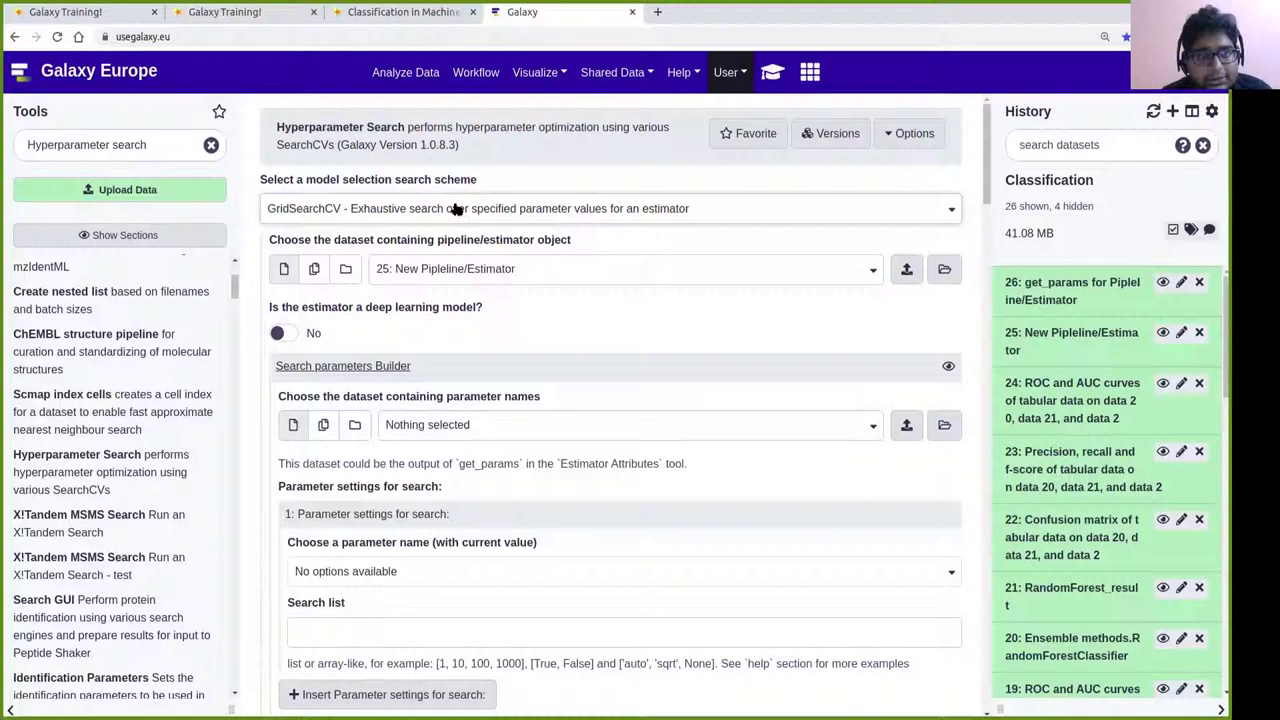
click(458, 209)
click(514, 170)
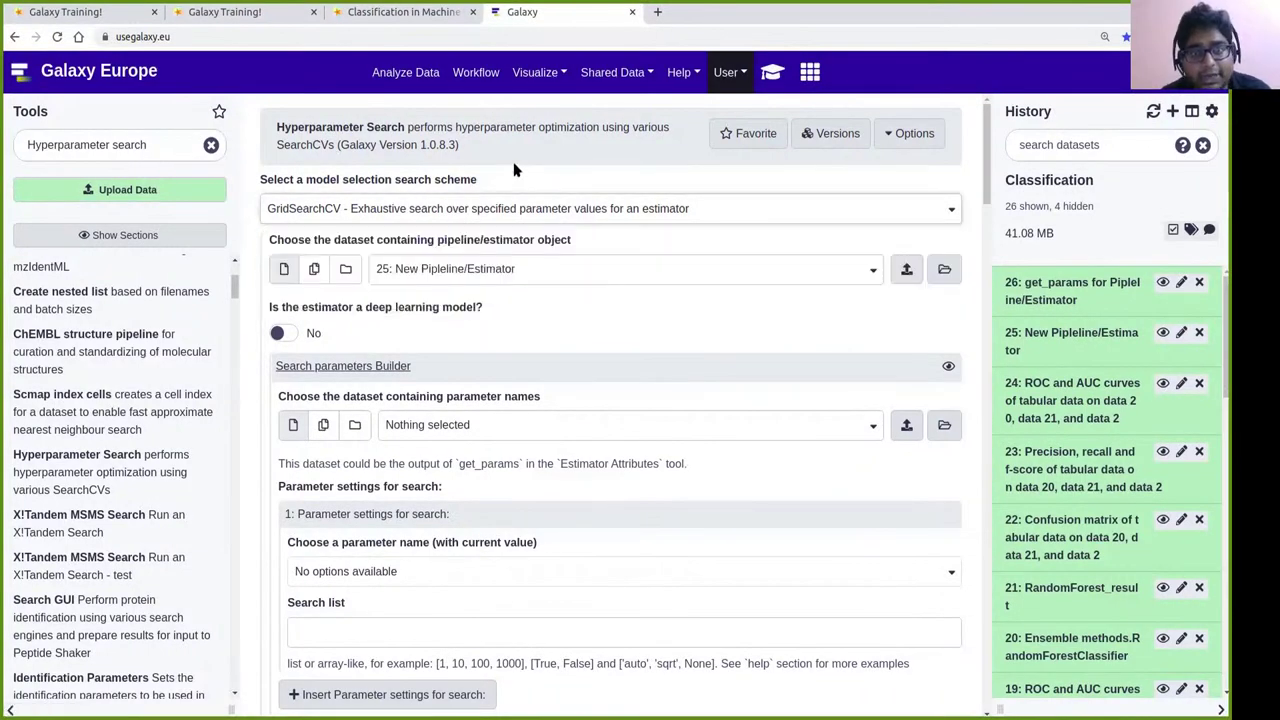
click(500, 207)
click(522, 161)
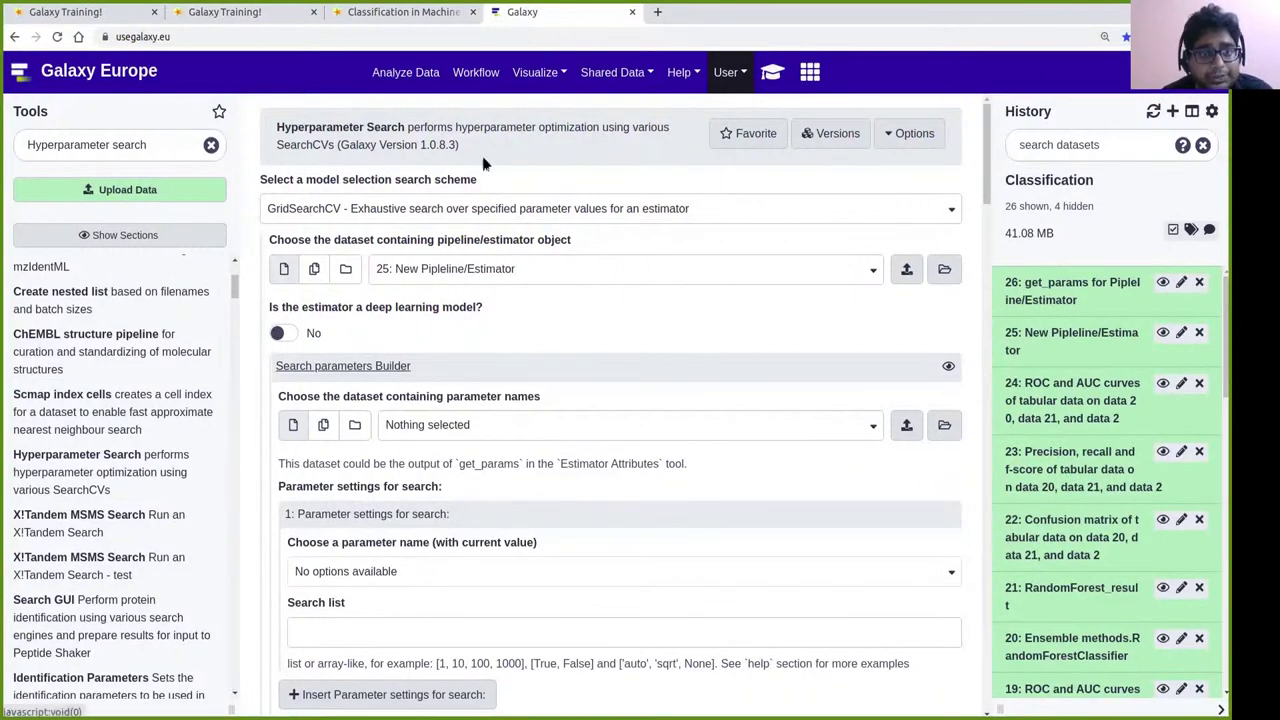
Compare the pipeline/estimator dataset and deep learning model settings in Galaxy with the tutorial's parameters.
scroll(548, 148, down, 1)
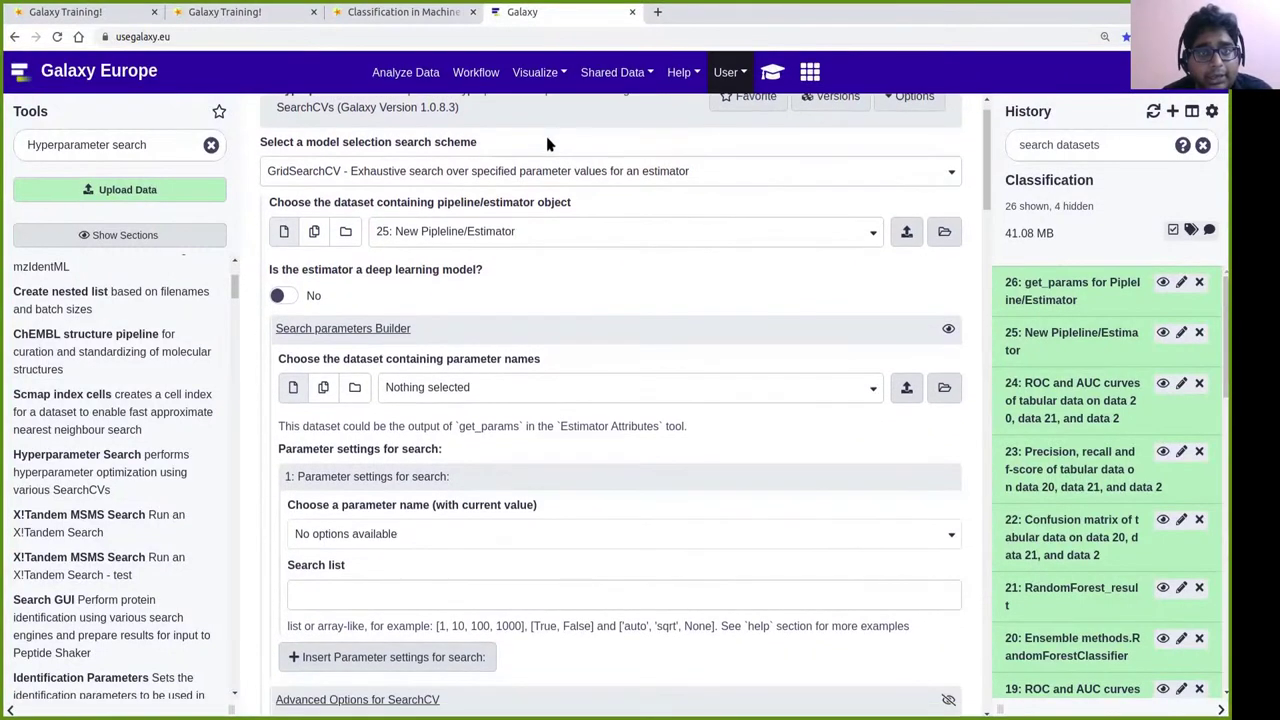
click(385, 12)
scroll(660, 370, down, 1)
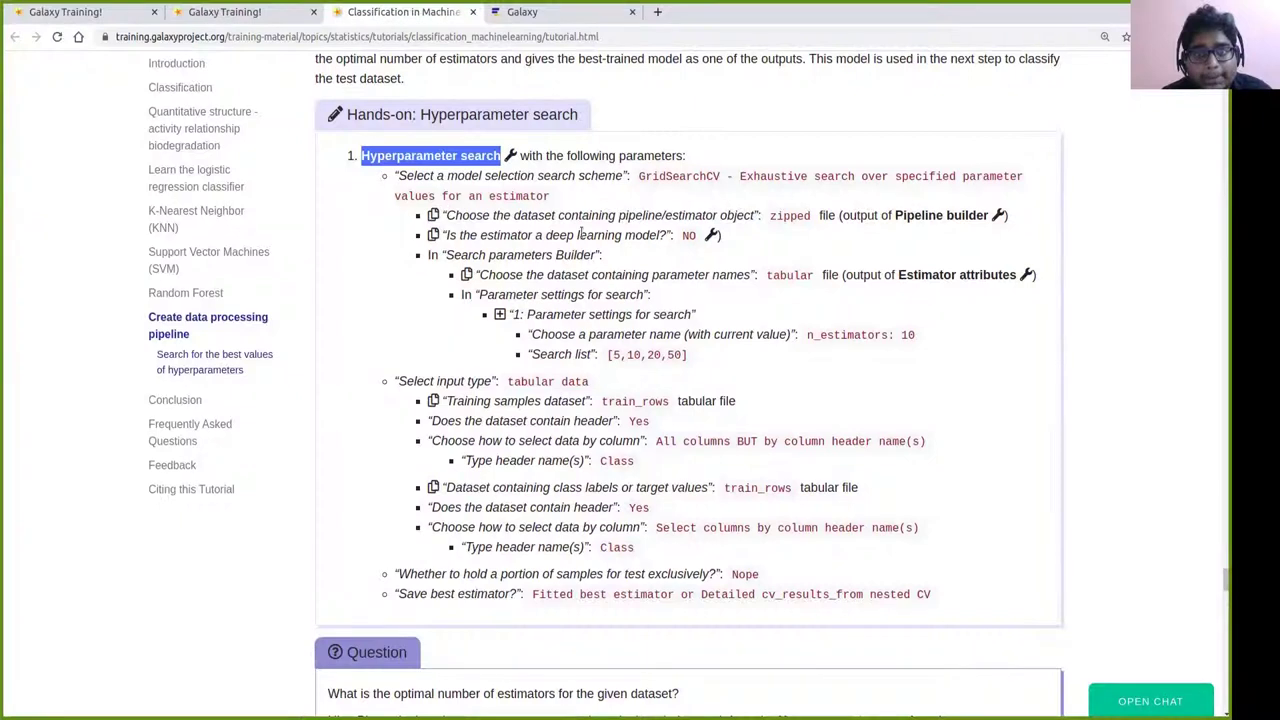
click(533, 20)
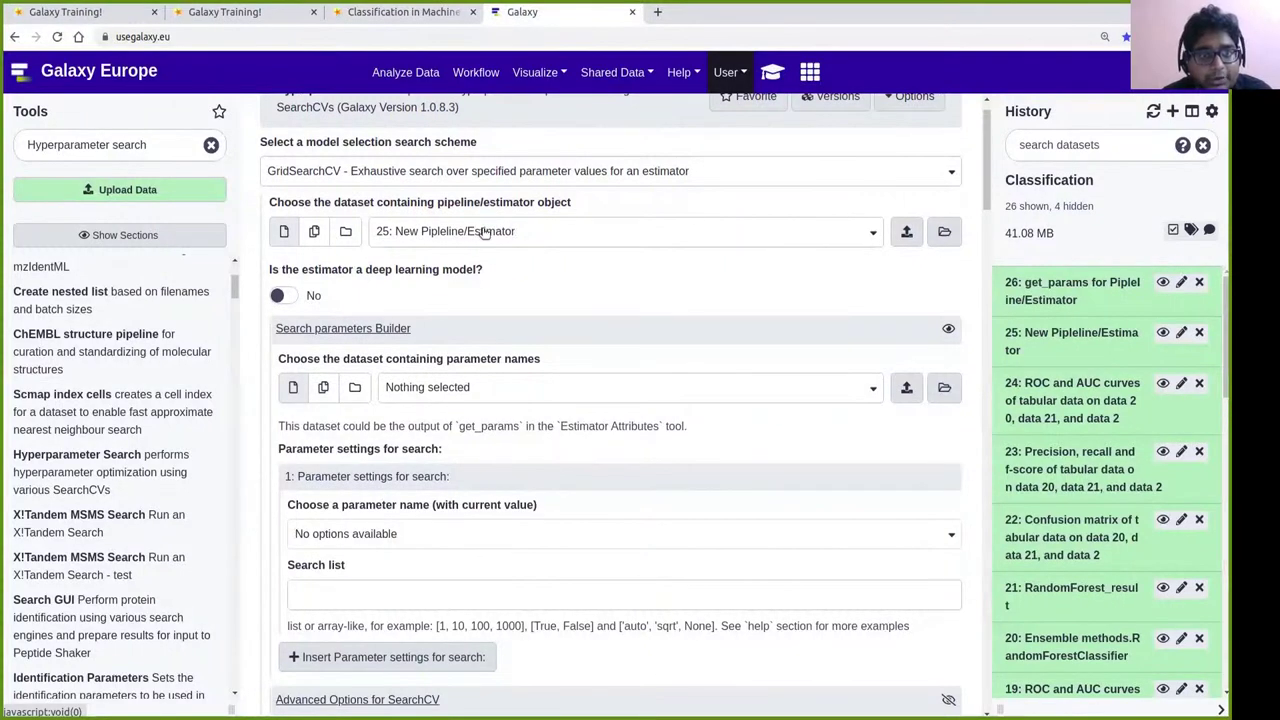
click(403, 12)
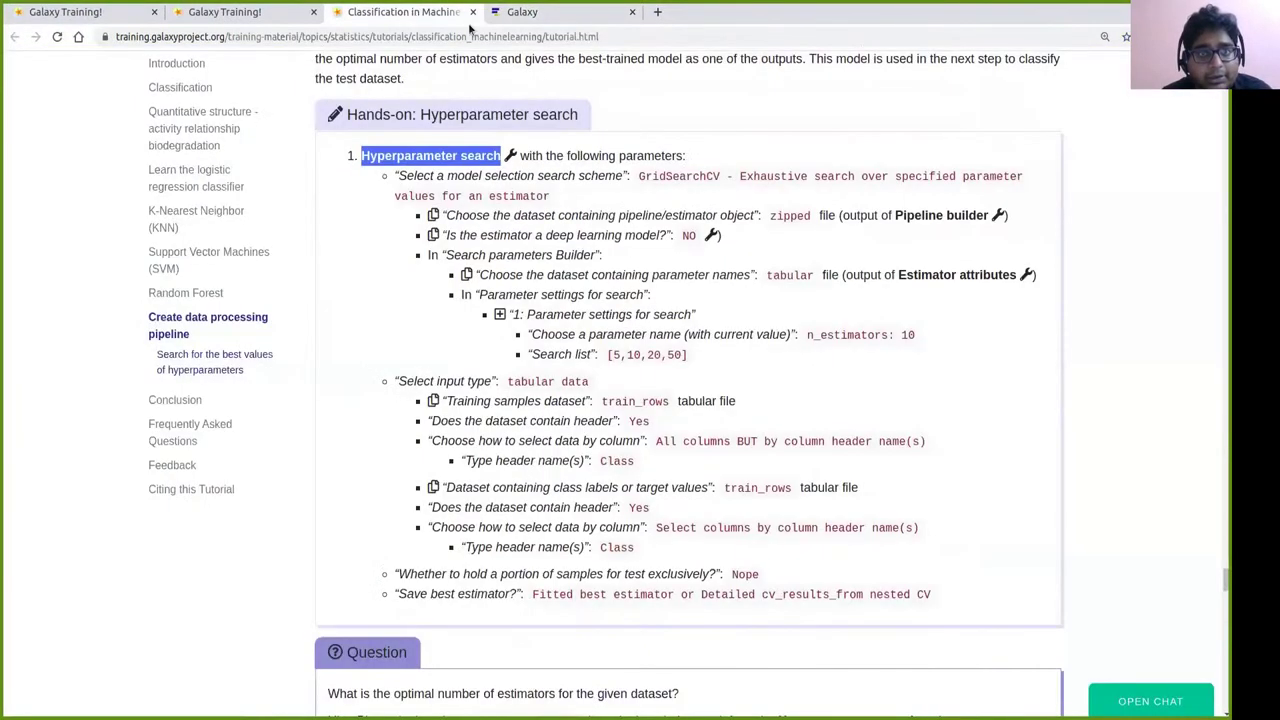
click(521, 14)
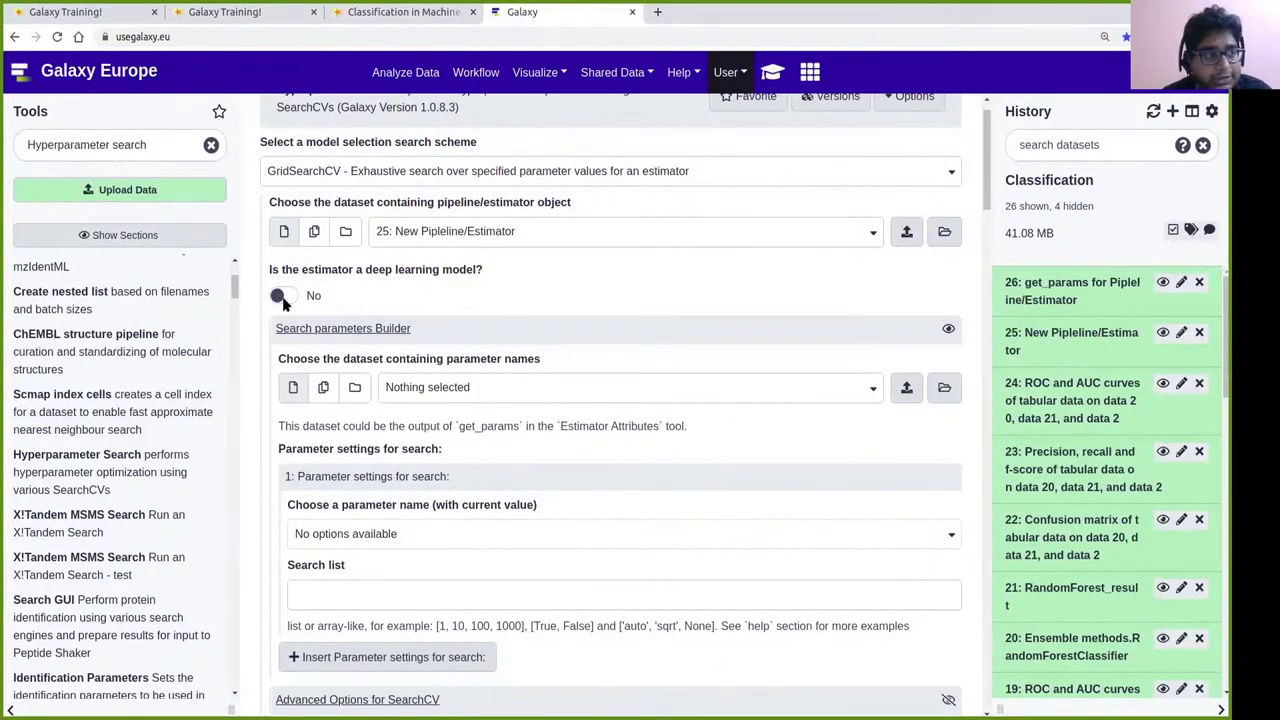
click(403, 14)
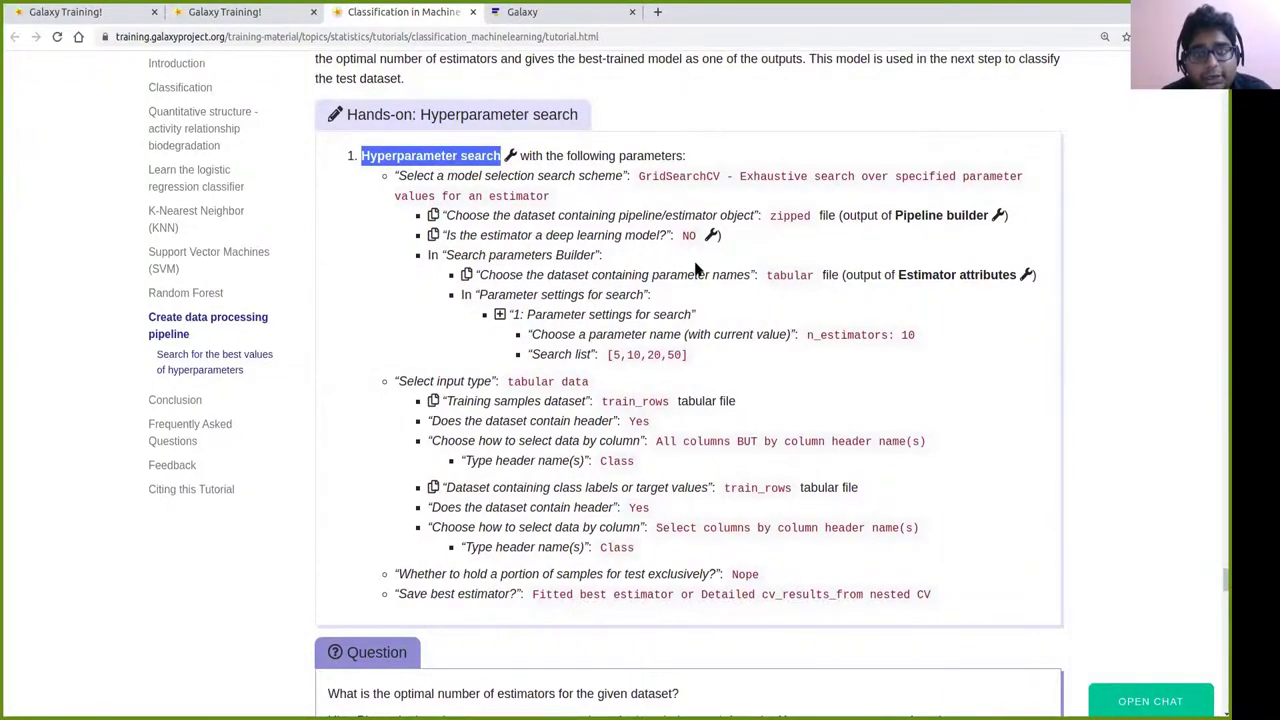
In Galaxy's Search parameters Builder, choose 26: get_params for Pipleline/Estimator as the dataset containing parameter names.
click(515, 12)
scroll(560, 300, down, 1)
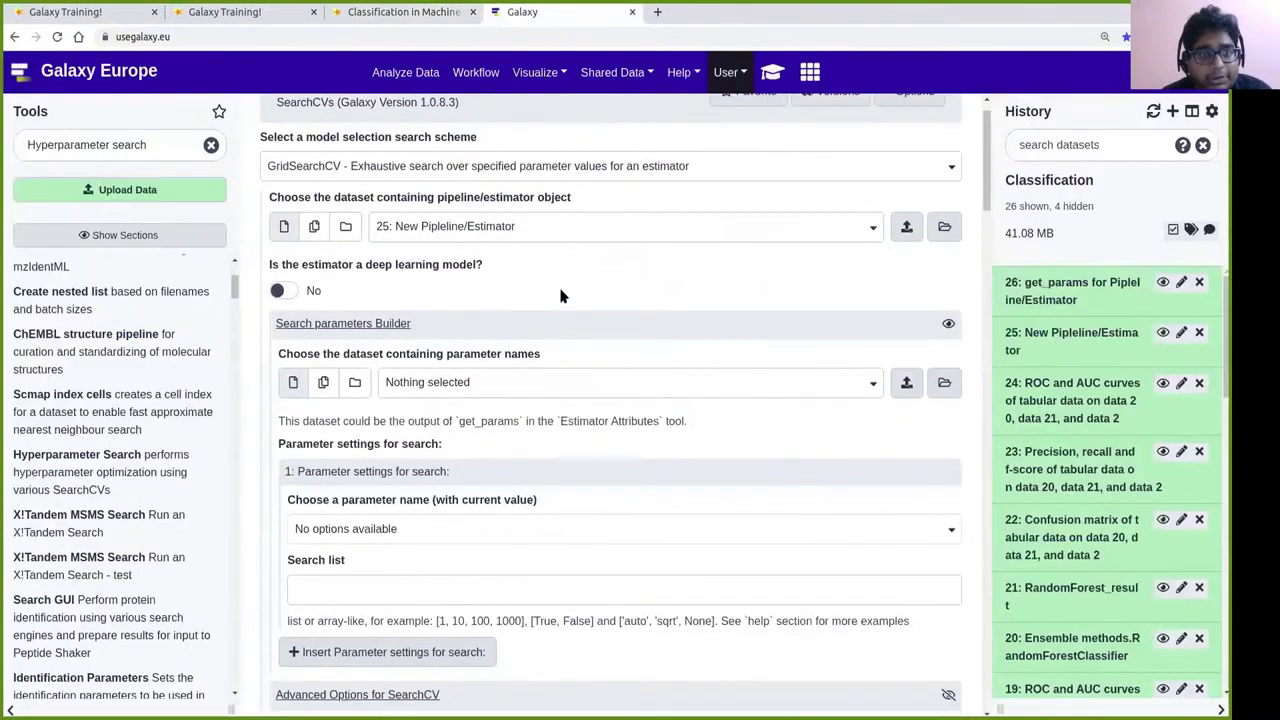
click(418, 312)
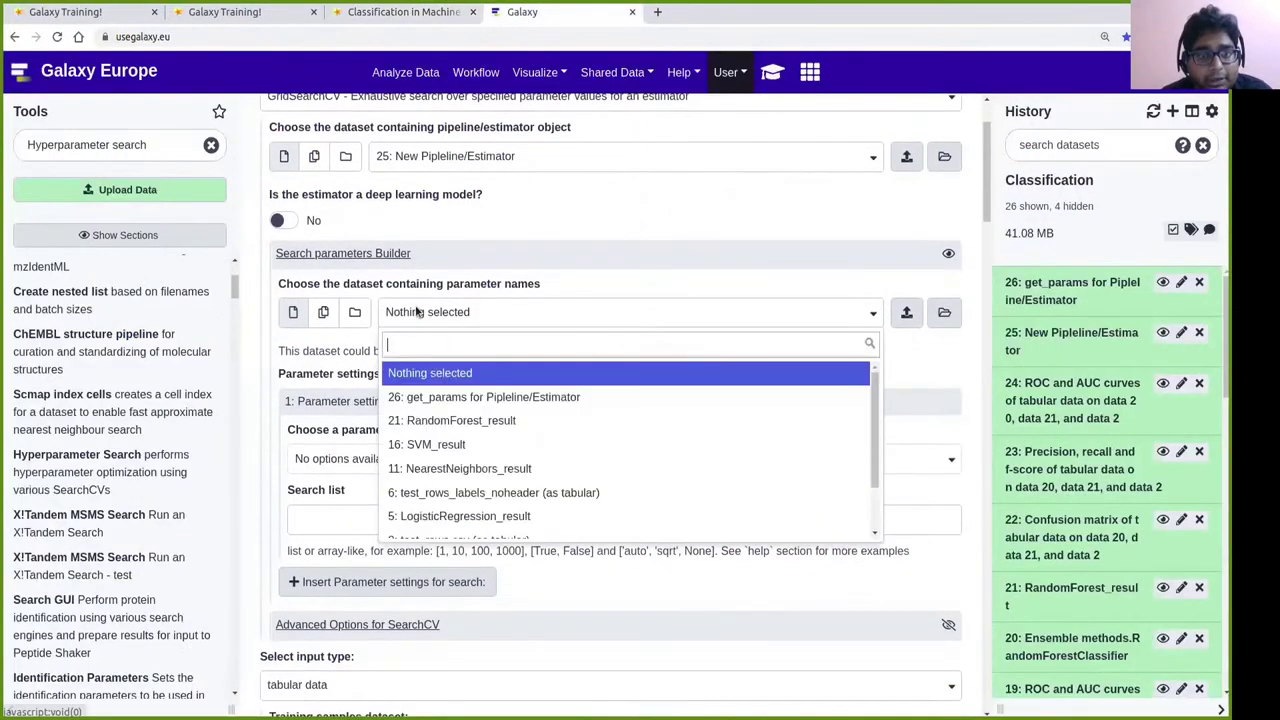
click(436, 397)
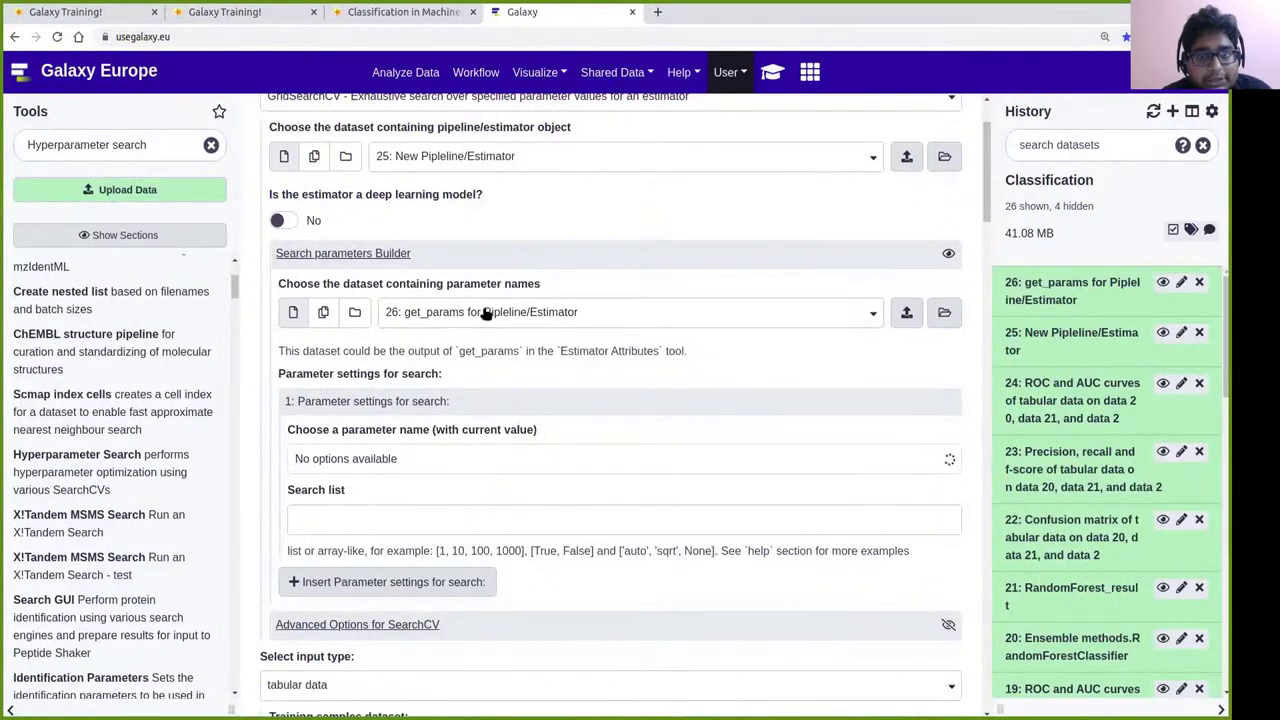
Review the parameter names offered for the first search setting in Galaxy's Search parameters Builder.
click(400, 12)
click(553, 12)
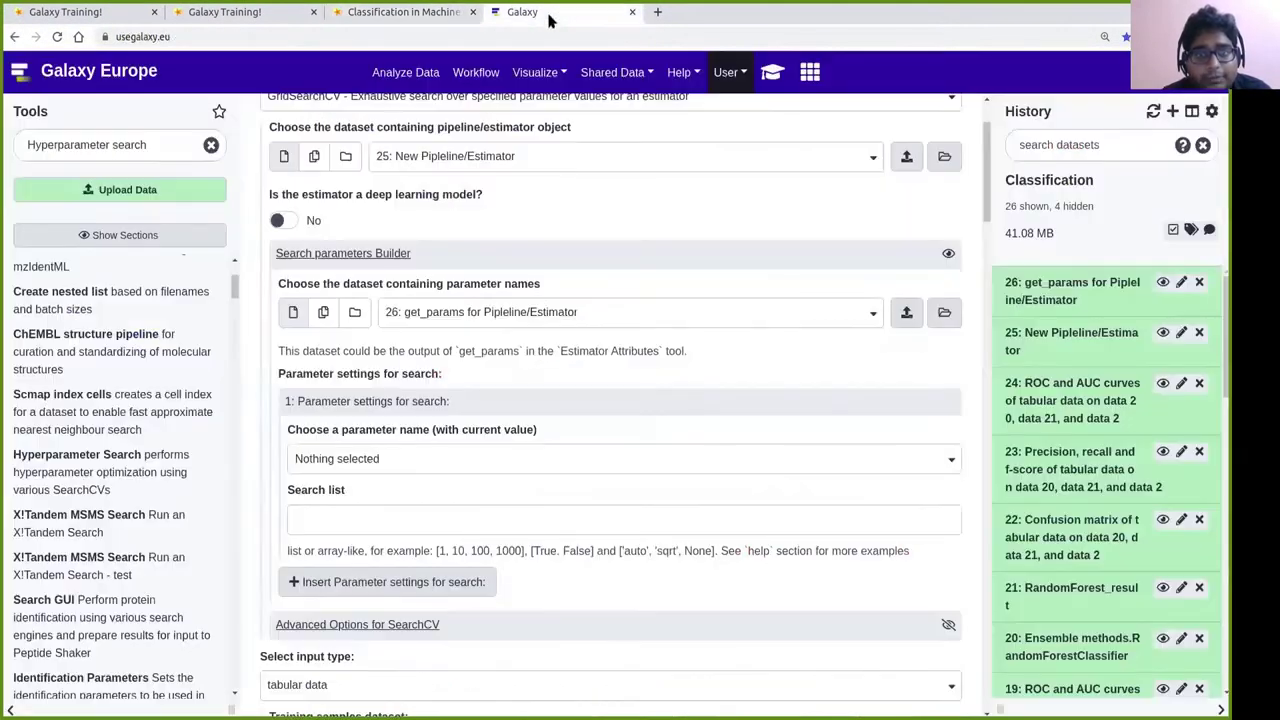
scroll(565, 365, down, 1)
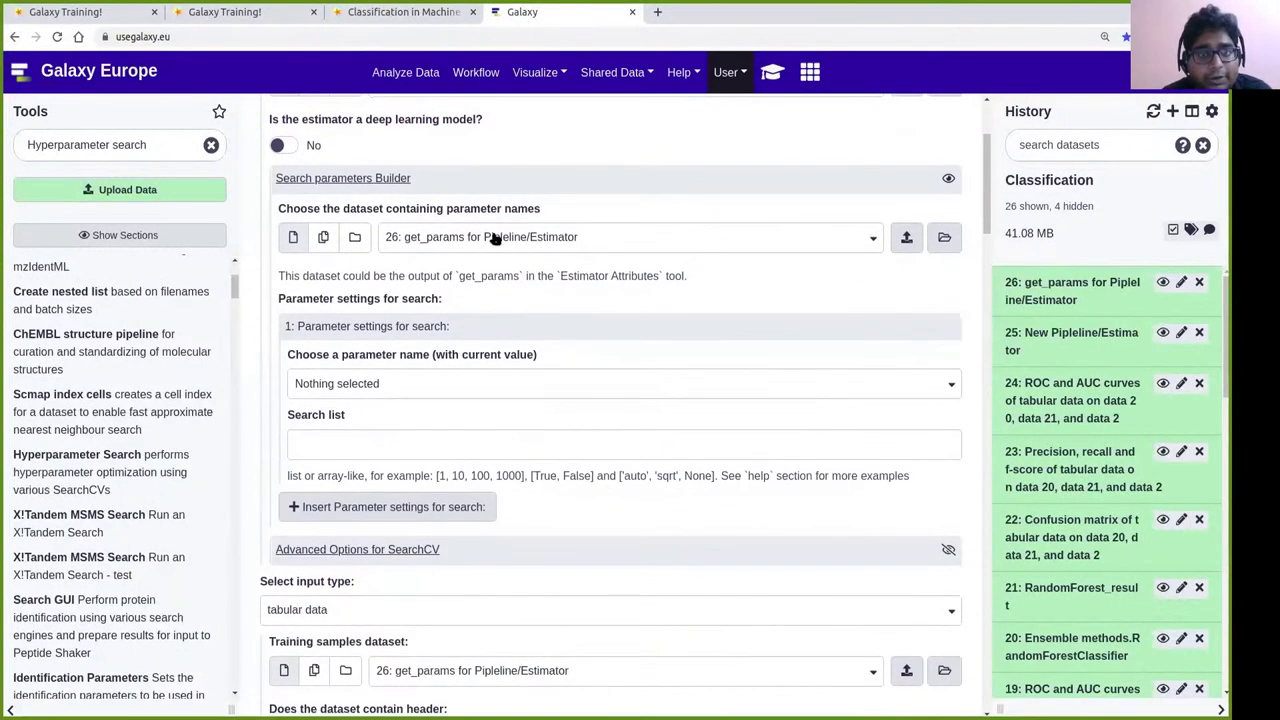
click(424, 380)
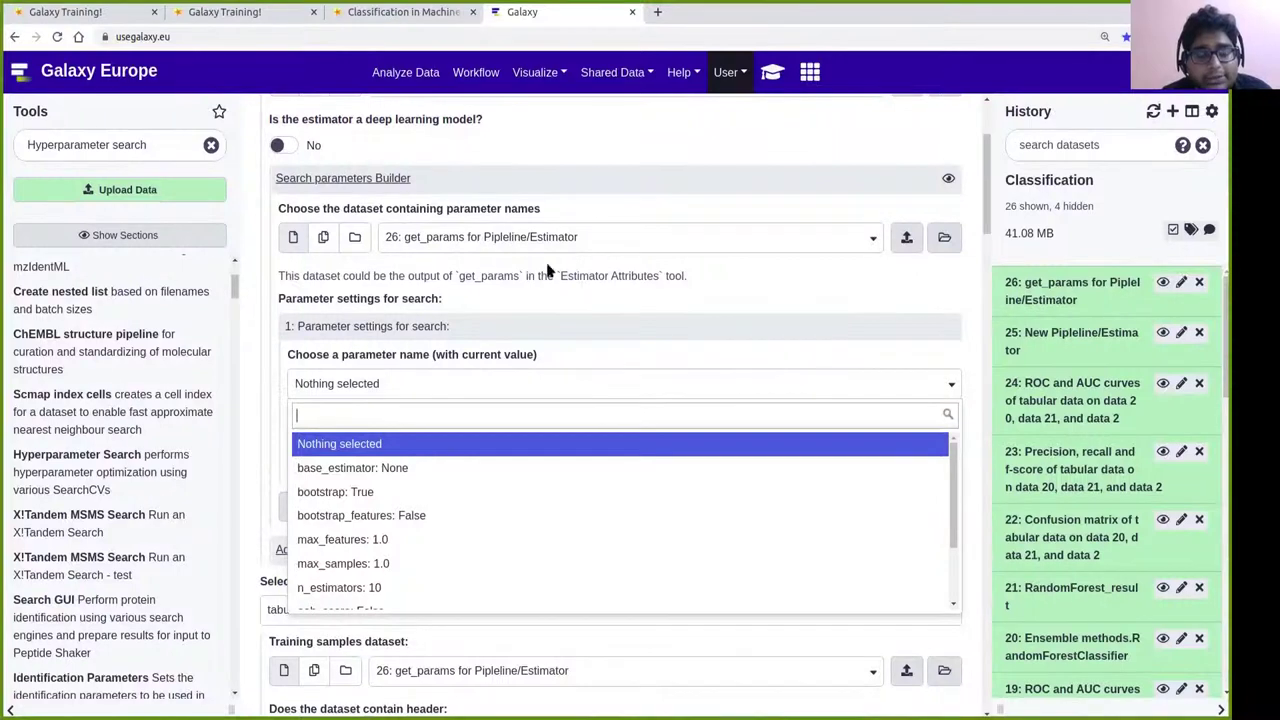
click(511, 282)
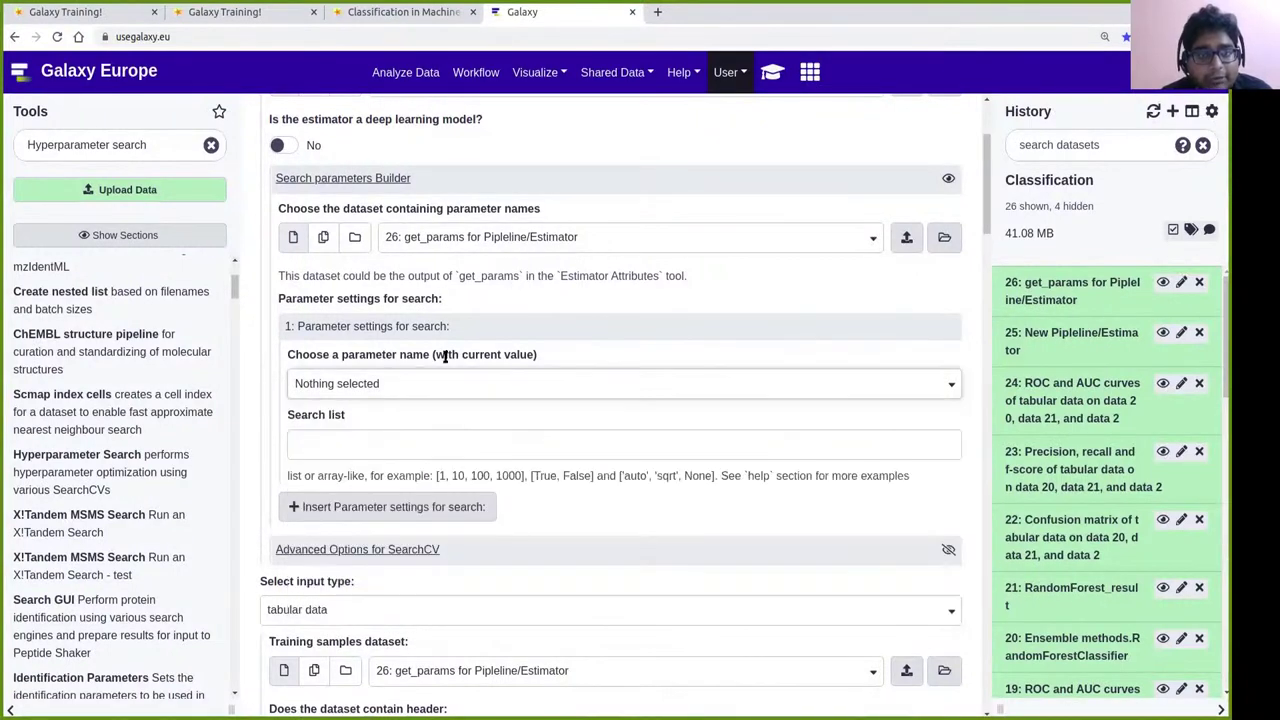
click(437, 380)
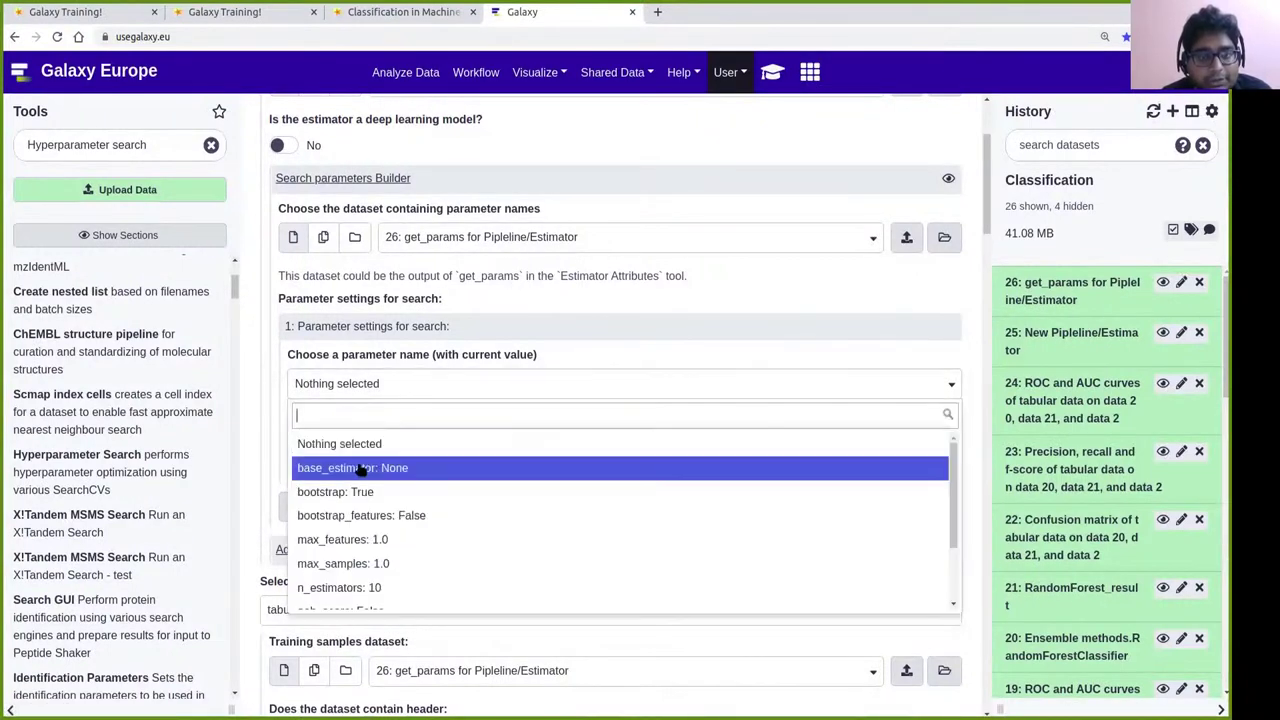
scroll(360, 467, down, 3)
scroll(363, 487, up, 2)
scroll(363, 487, up, 1)
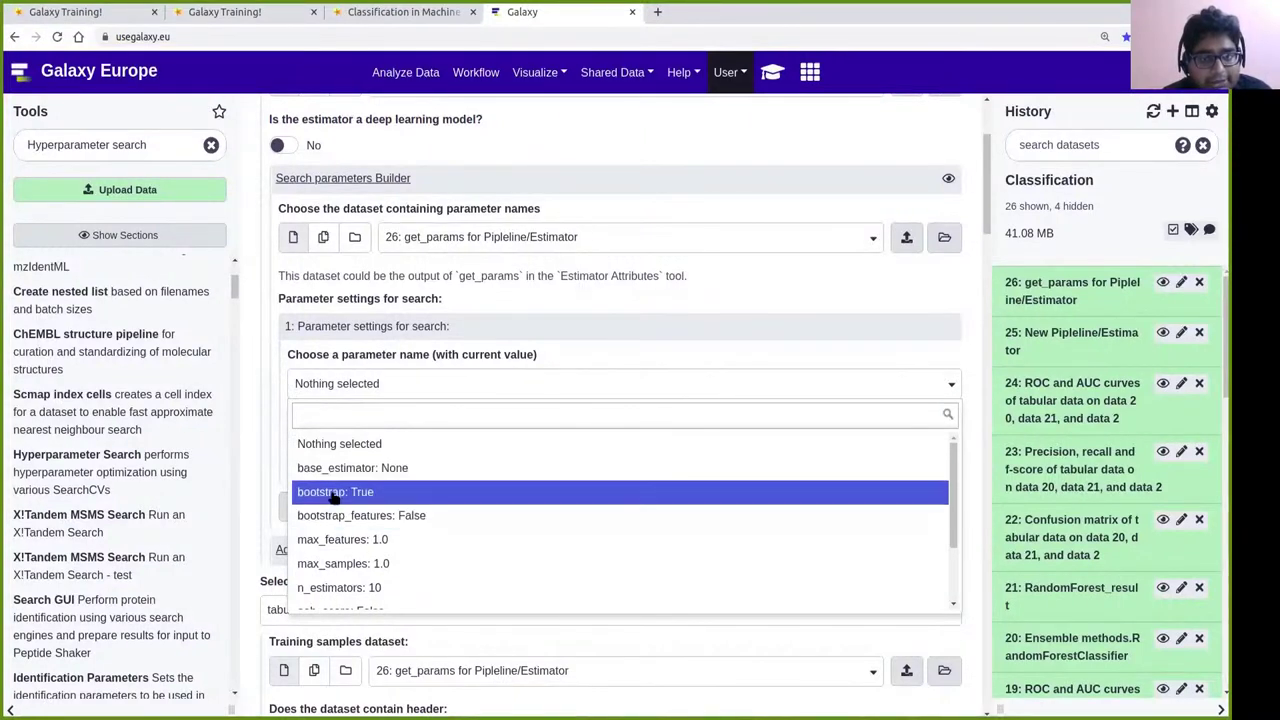
click(483, 214)
Check the tutorial's parameter settings and choose n_estimators: 10 as the parameter name for the first search setting in Galaxy.
click(436, 14)
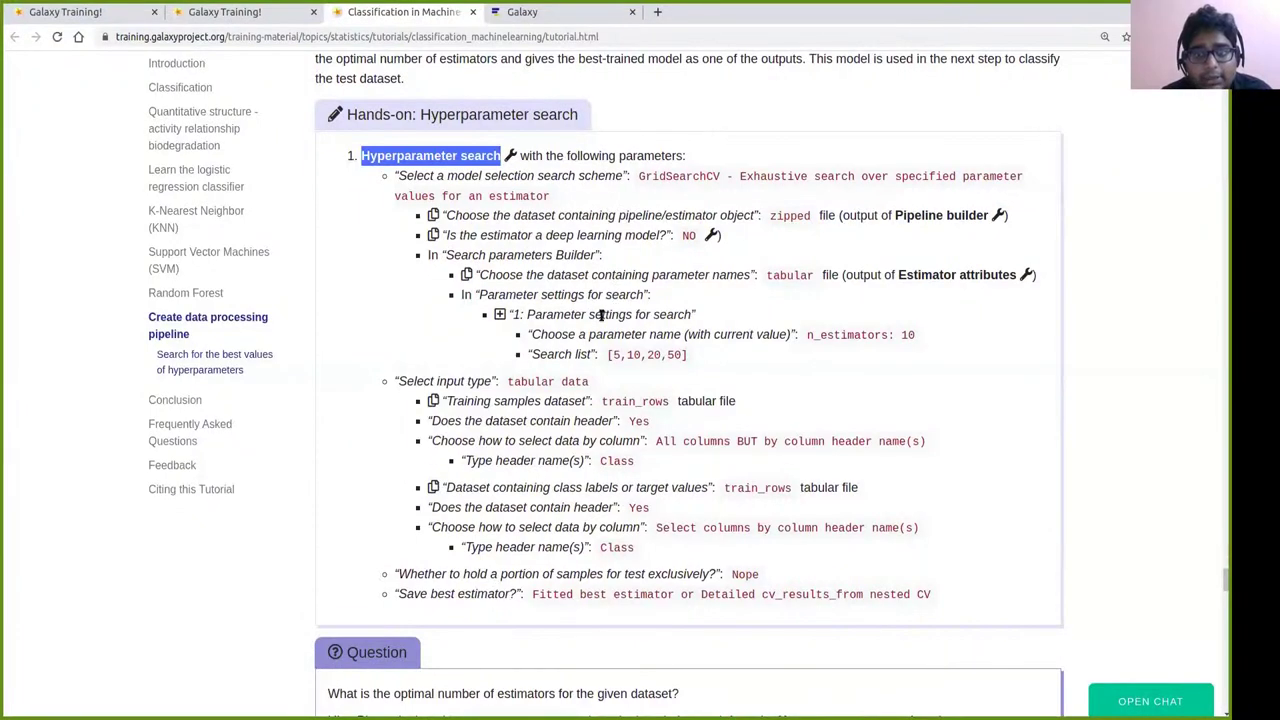
scroll(601, 314, down, 1)
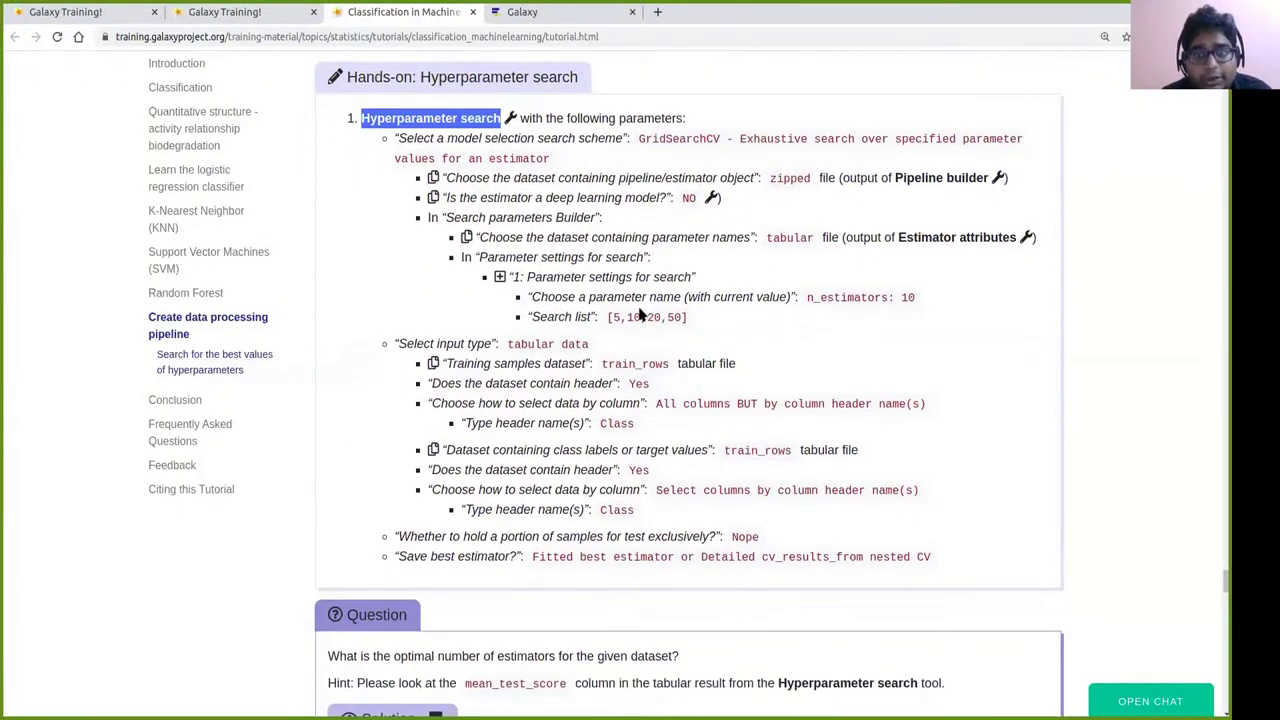
click(535, 13)
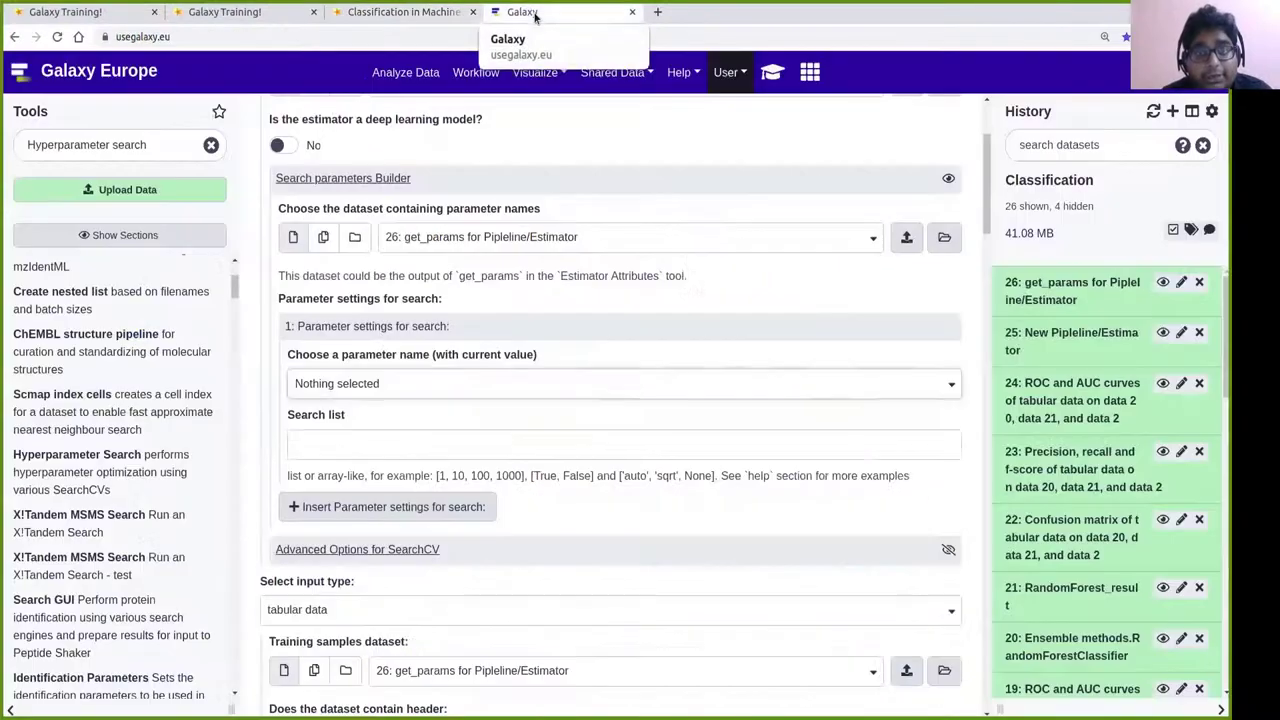
click(395, 382)
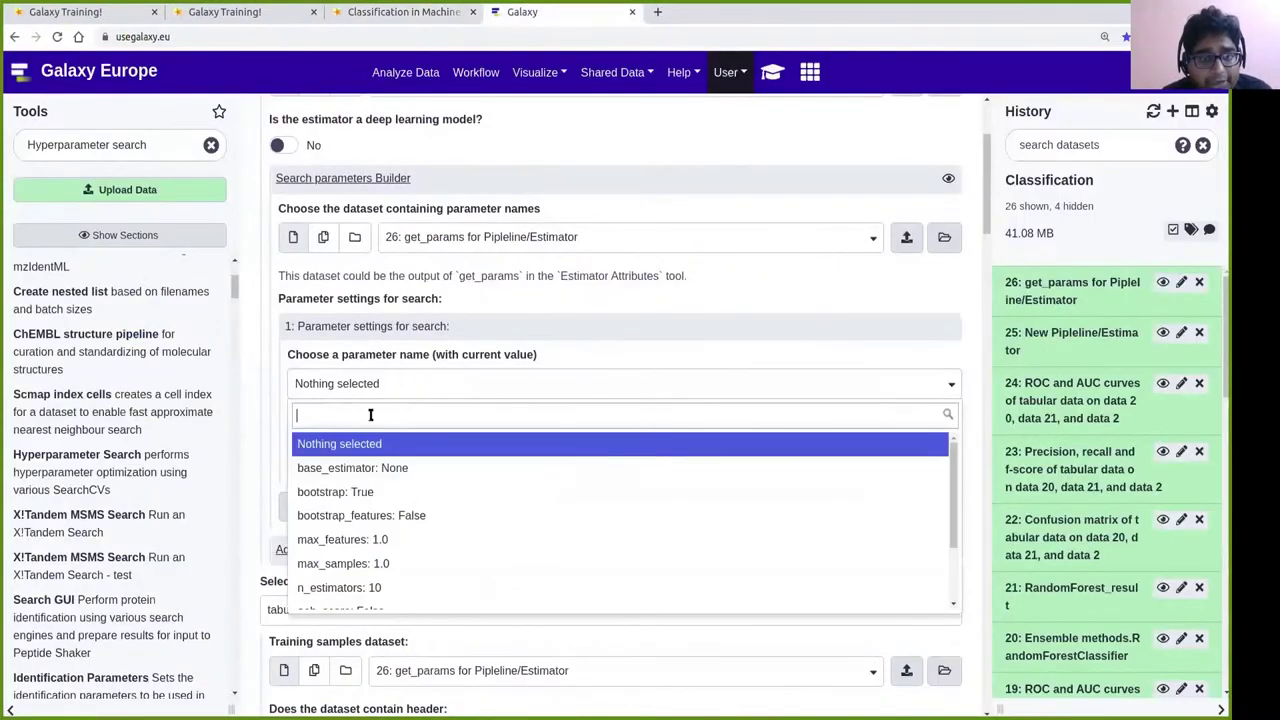
click(340, 588)
scroll(505, 306, down, 1)
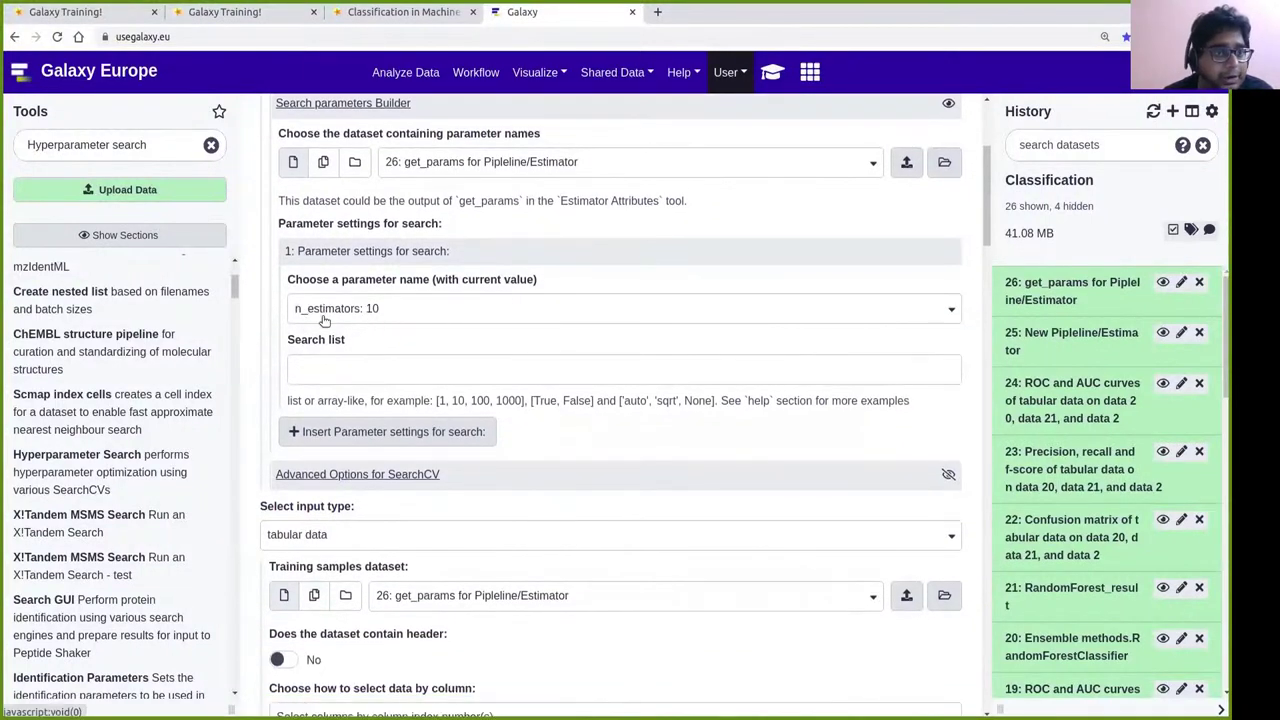
Copy the search list [5,10,20,50] from the tutorial into the n_estimators search setting in Galaxy.
click(421, 14)
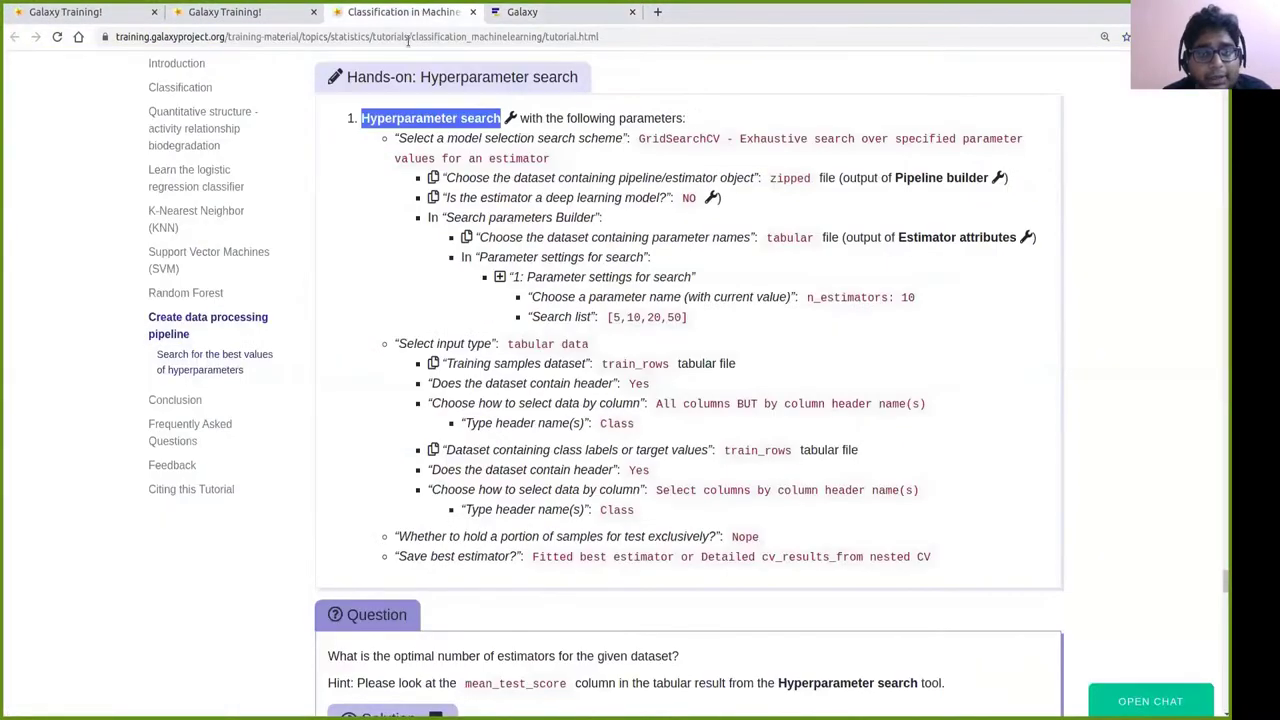
drag(607, 316, 681, 316)
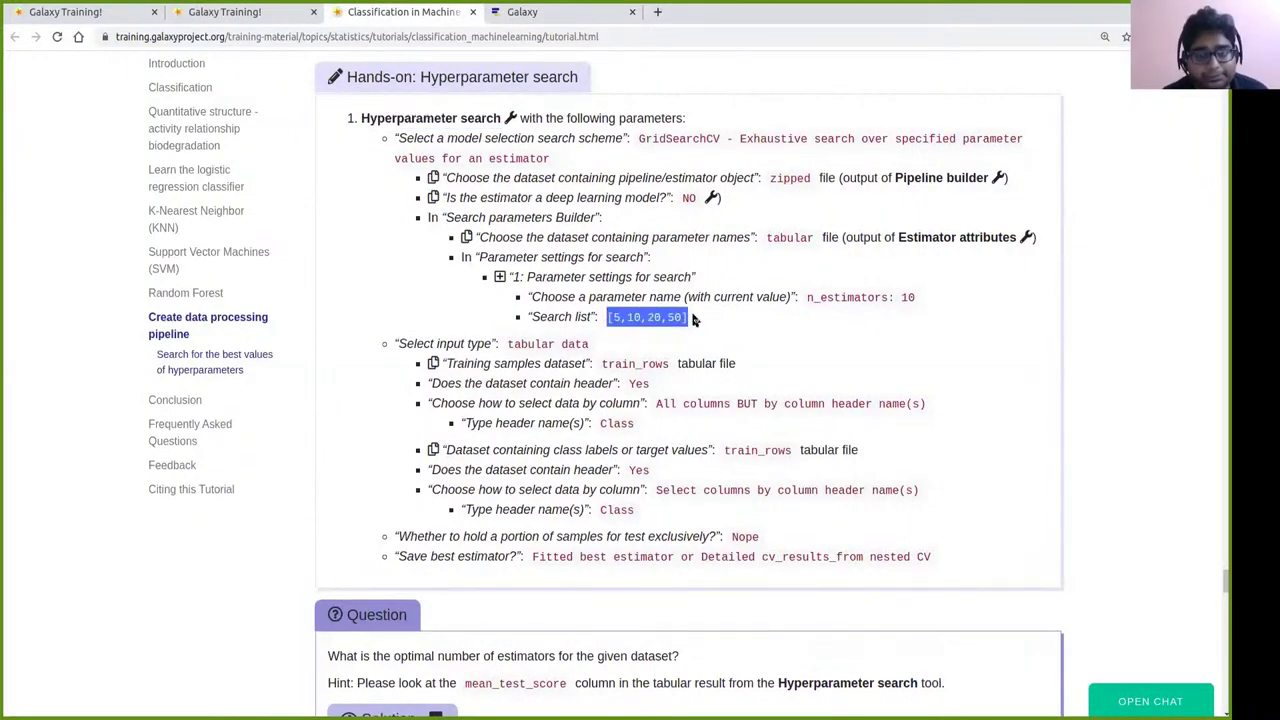
click(513, 14)
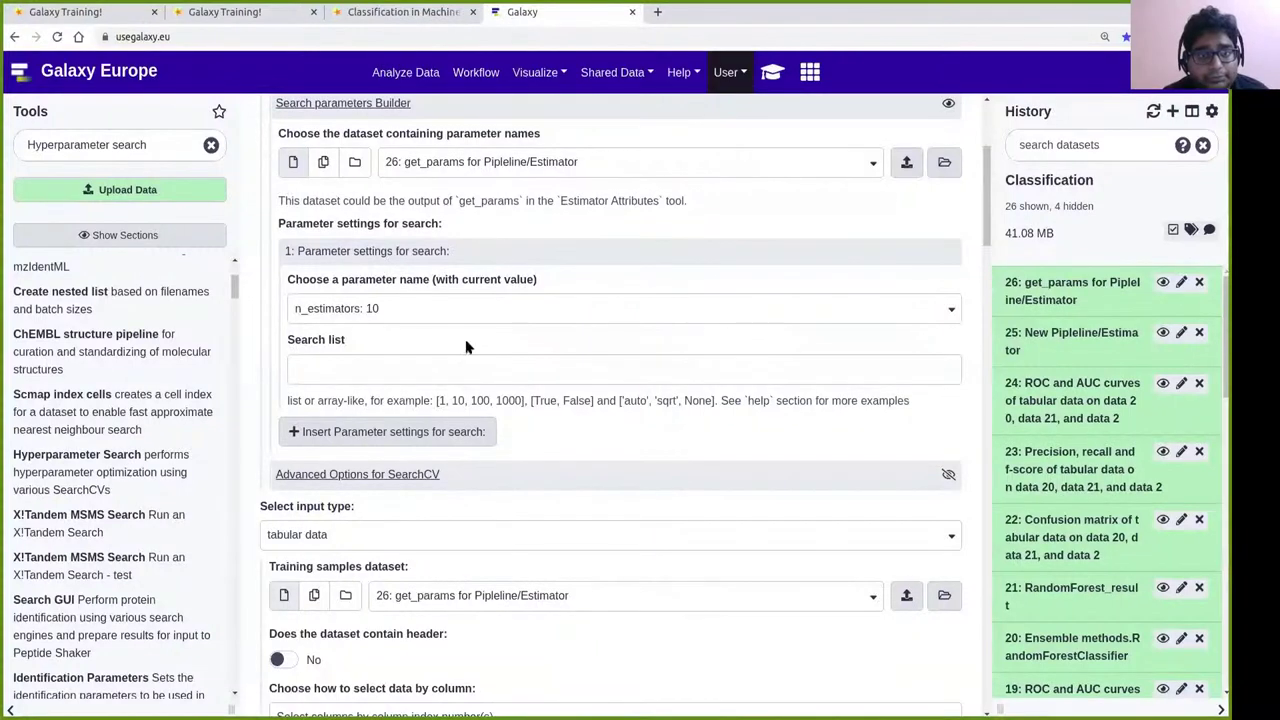
click(430, 366)
text([5,10,20,50])
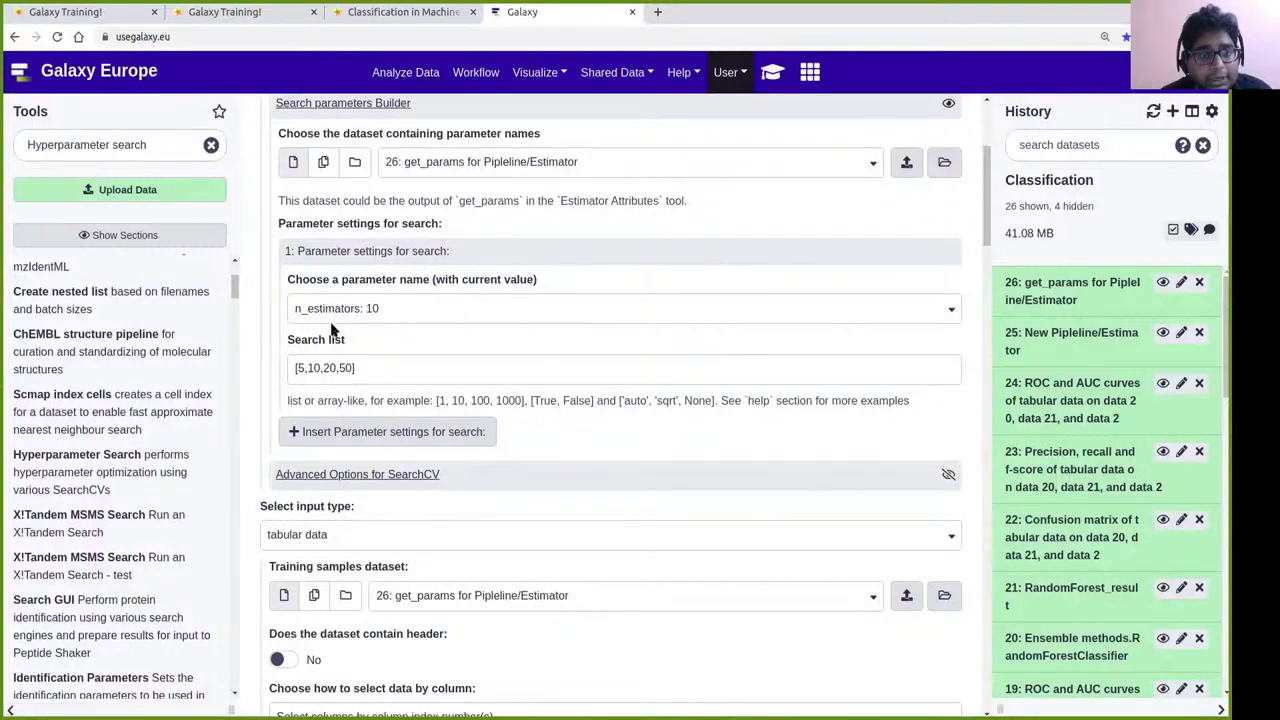
drag(297, 368, 345, 366)
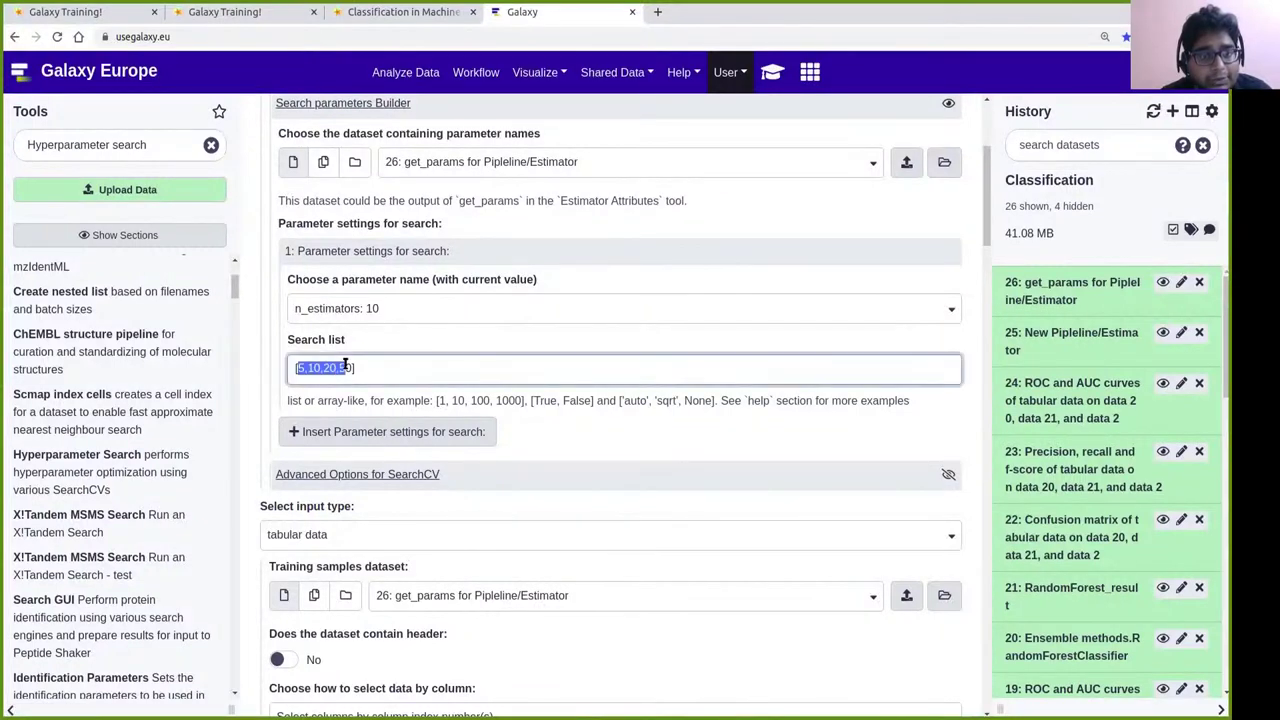
click(361, 368)
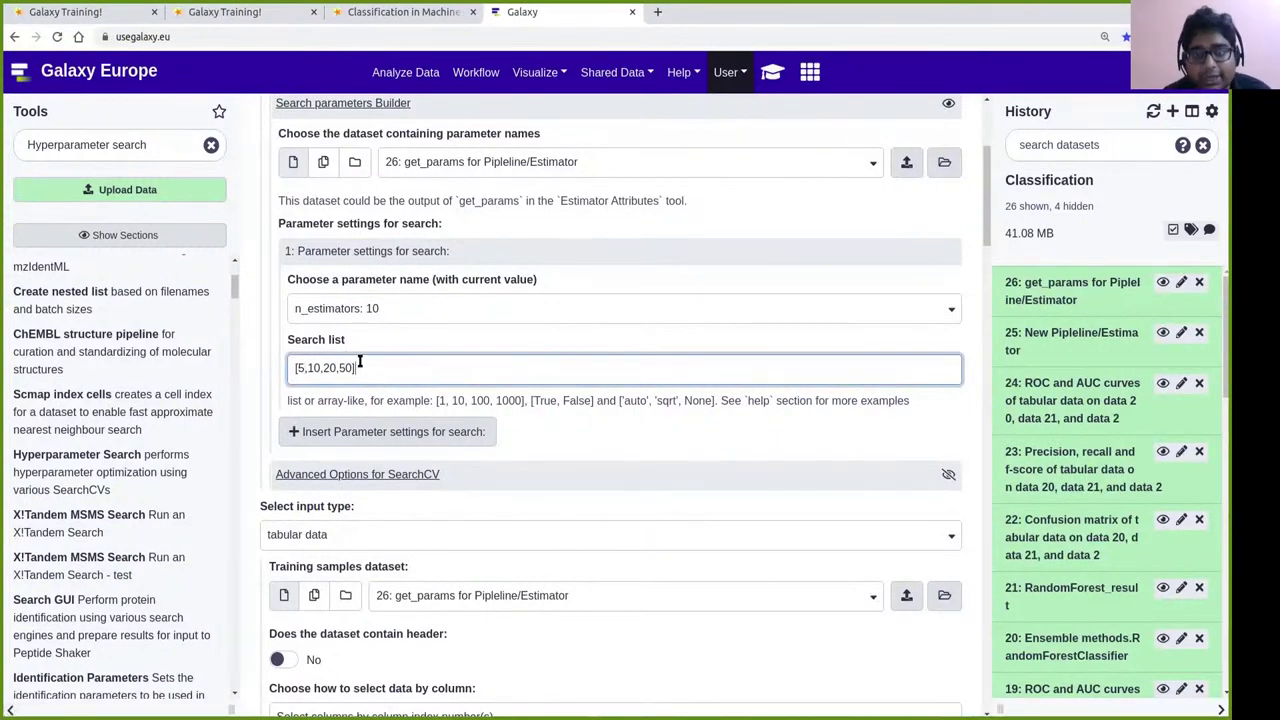
Following the tutorial, set Galaxy's training samples dataset to 1: train_rows.csv (as tabular) and mark it as containing a header.
click(400, 14)
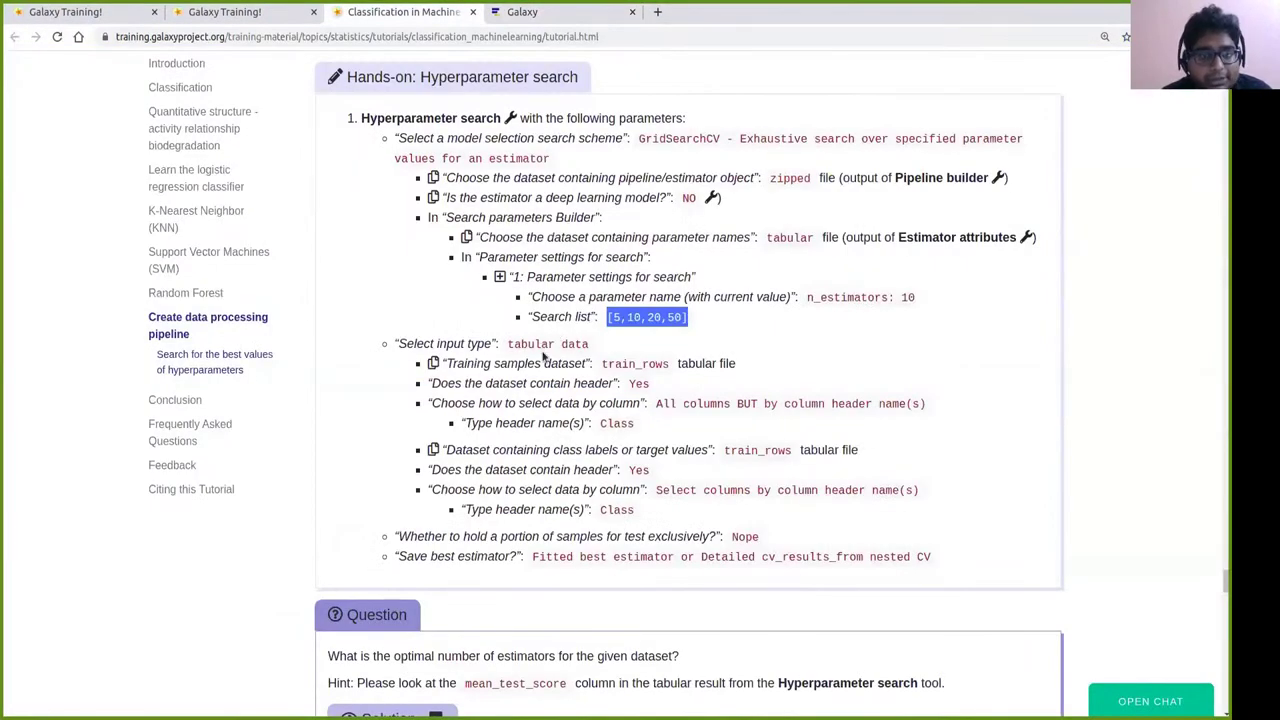
click(527, 14)
scroll(768, 458, down, 3)
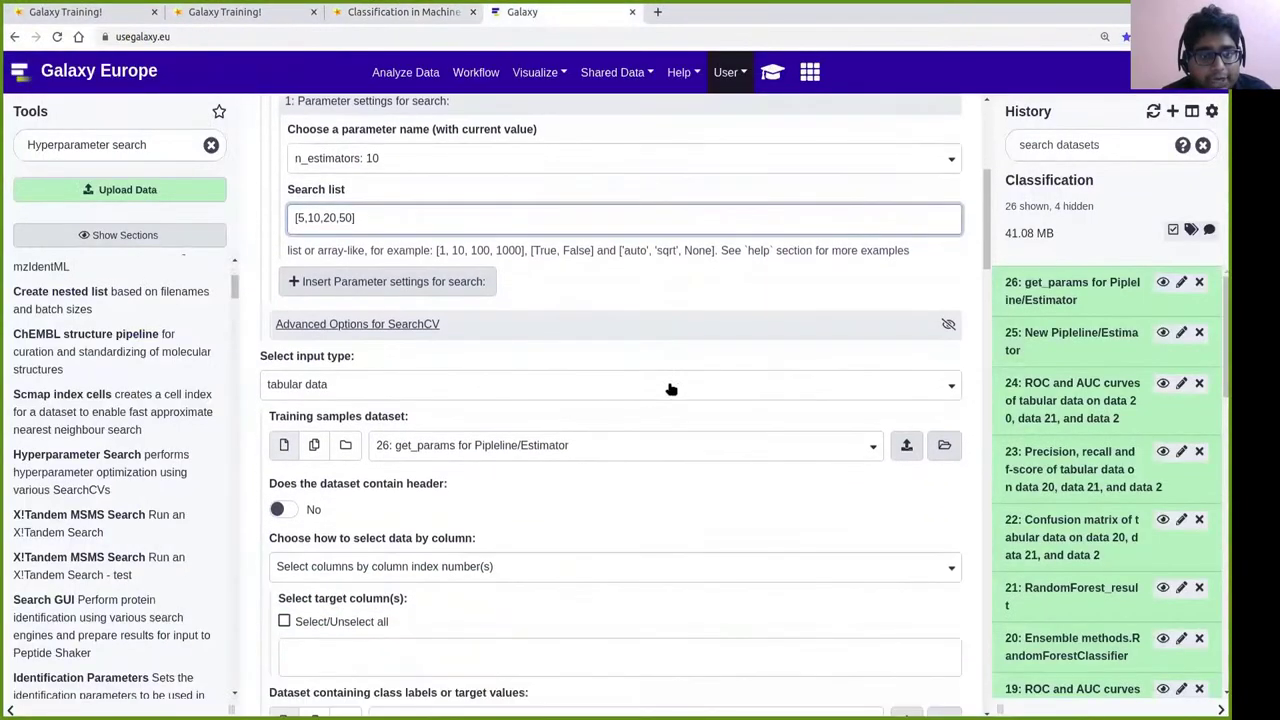
scroll(532, 365, down, 2)
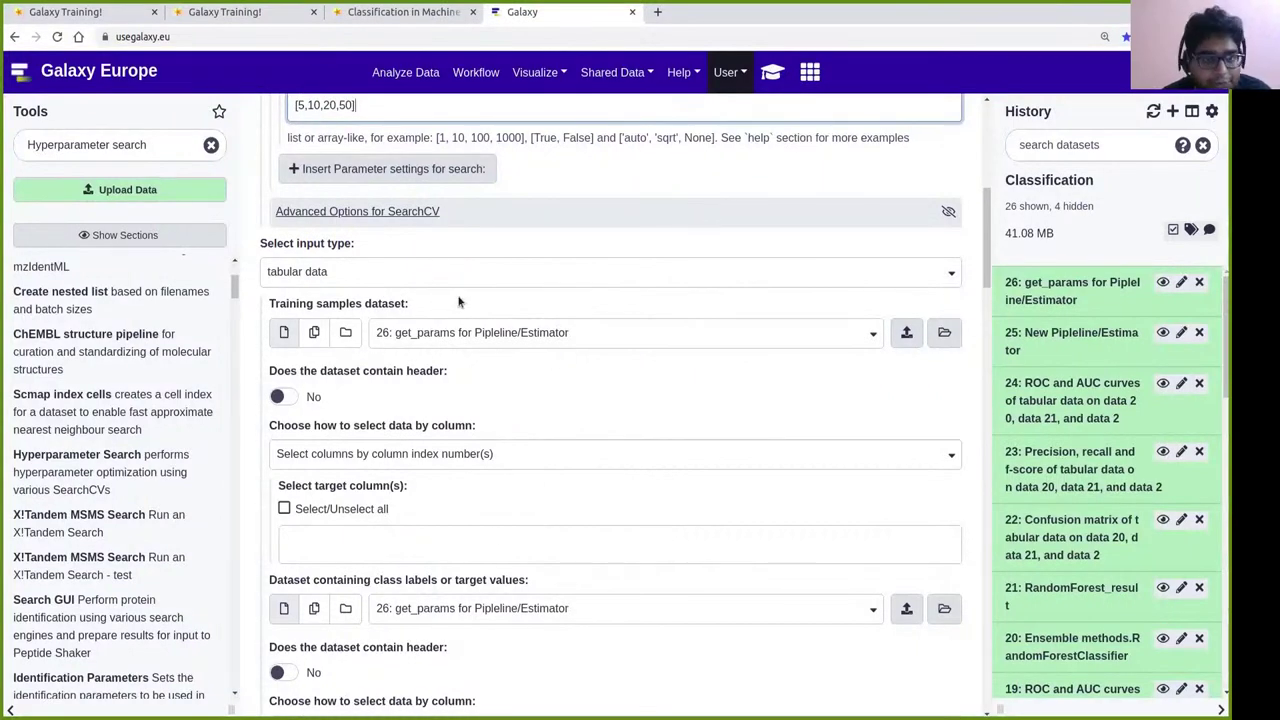
click(448, 332)
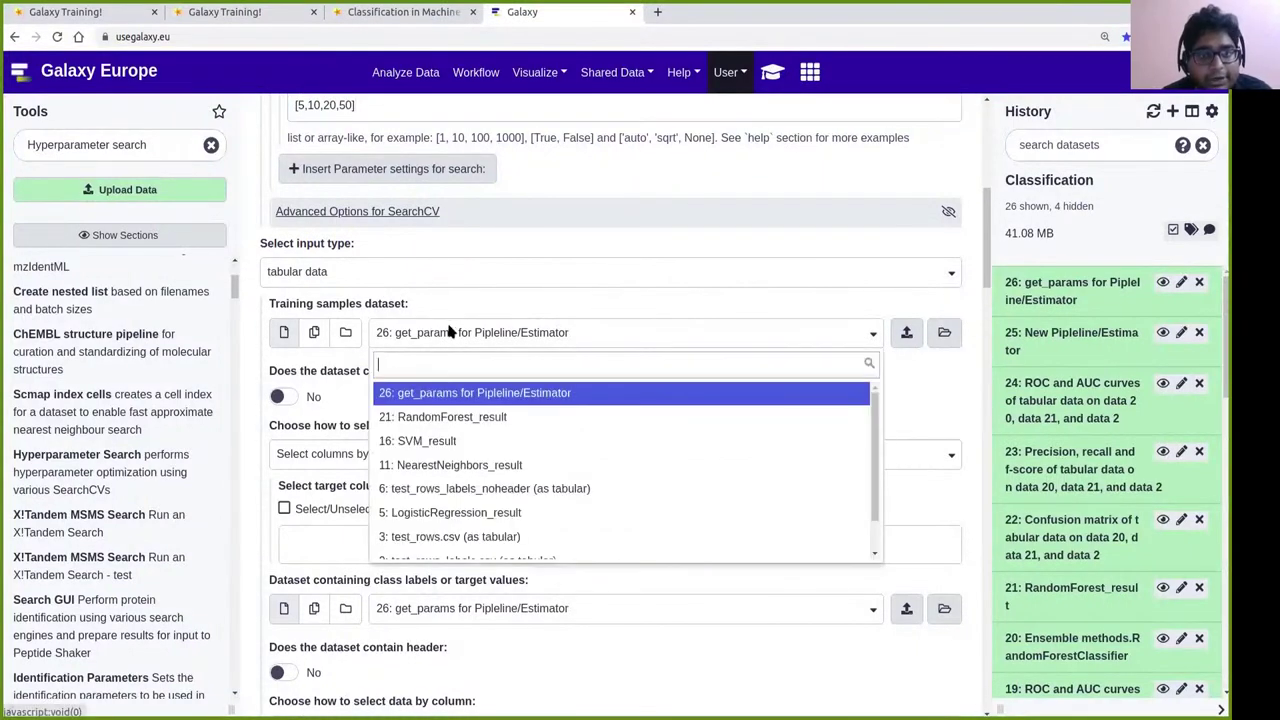
scroll(468, 500, down, 1)
scroll(468, 505, down, 1)
click(464, 544)
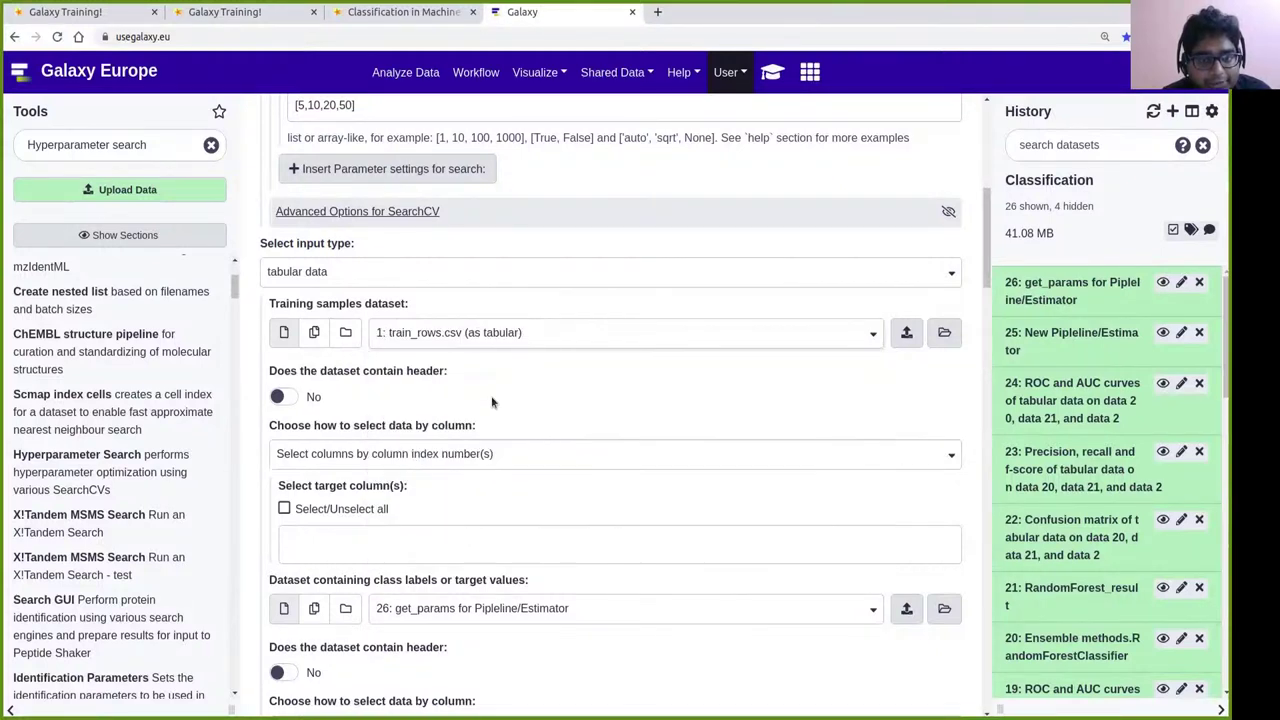
click(296, 400)
For the training samples, use All columns EXCLUDING some by column header name(s) and enter the header name Class.
scroll(465, 377, down, 3)
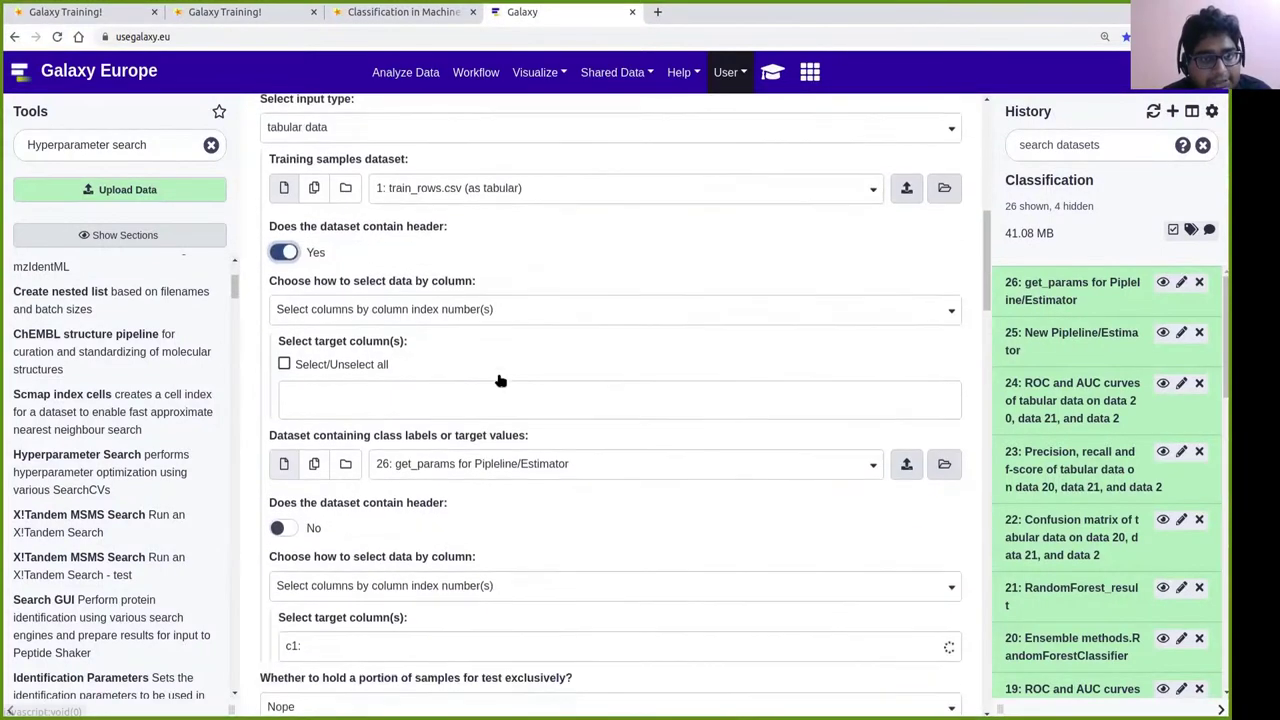
click(400, 306)
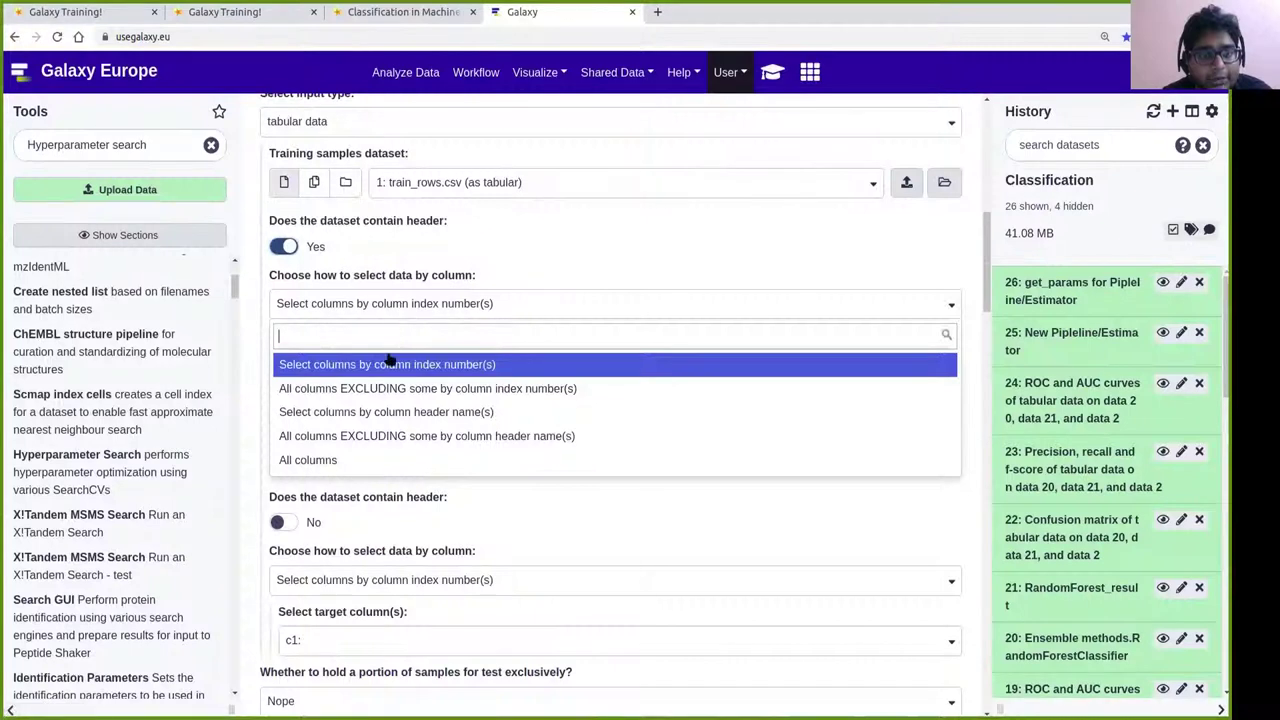
click(385, 434)
click(361, 372)
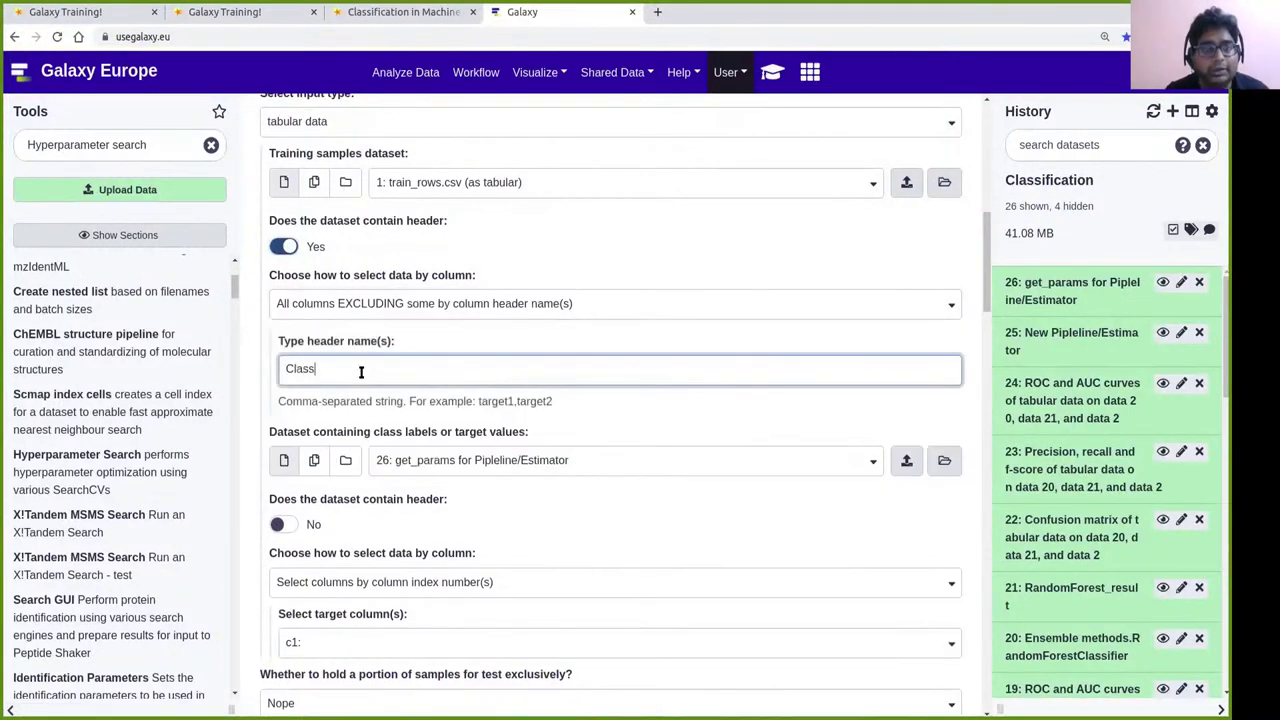
click(443, 338)
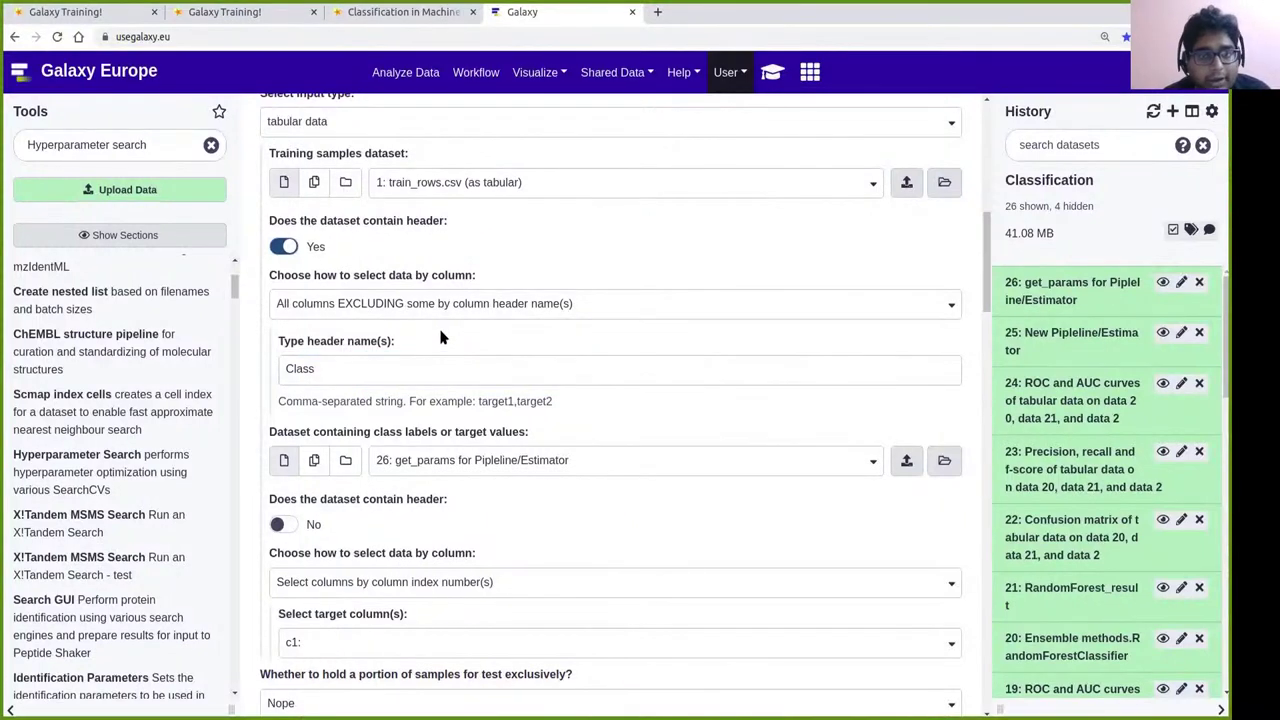
Set the class labels dataset to 1: train_rows.csv (as tabular) and mark it as containing a header.
scroll(443, 338, down, 3)
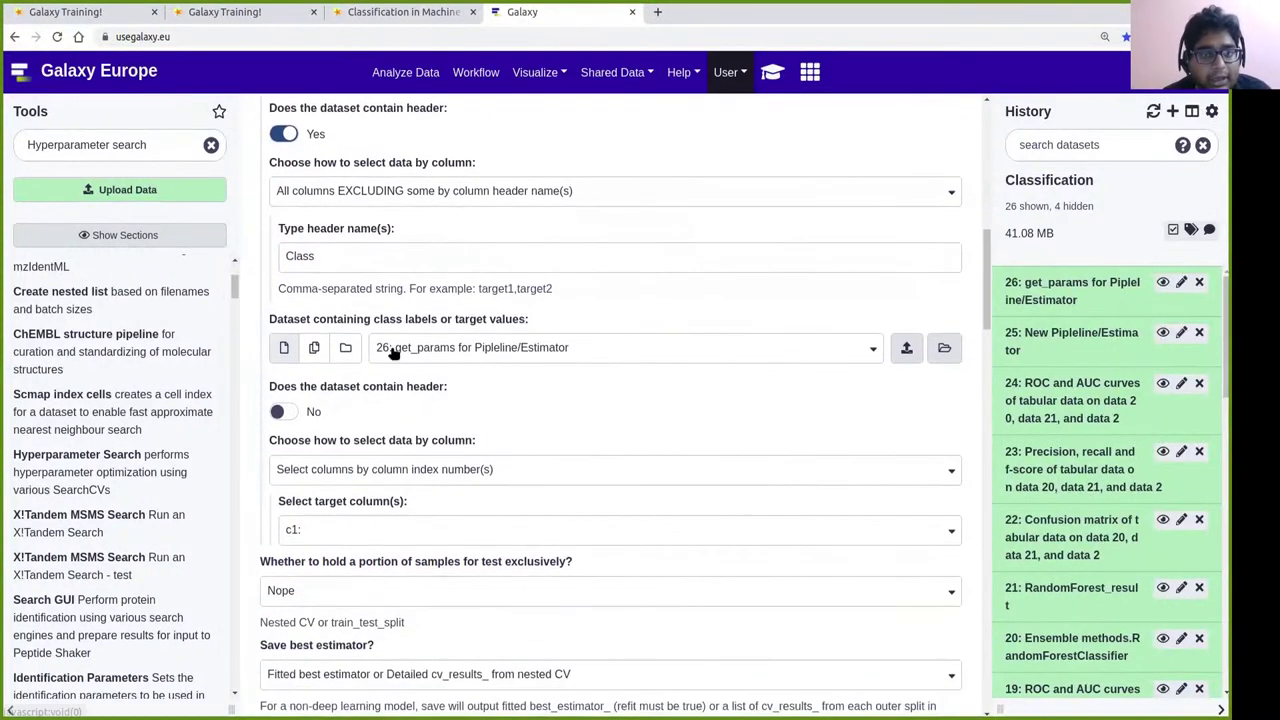
click(430, 348)
scroll(463, 474, down, 1)
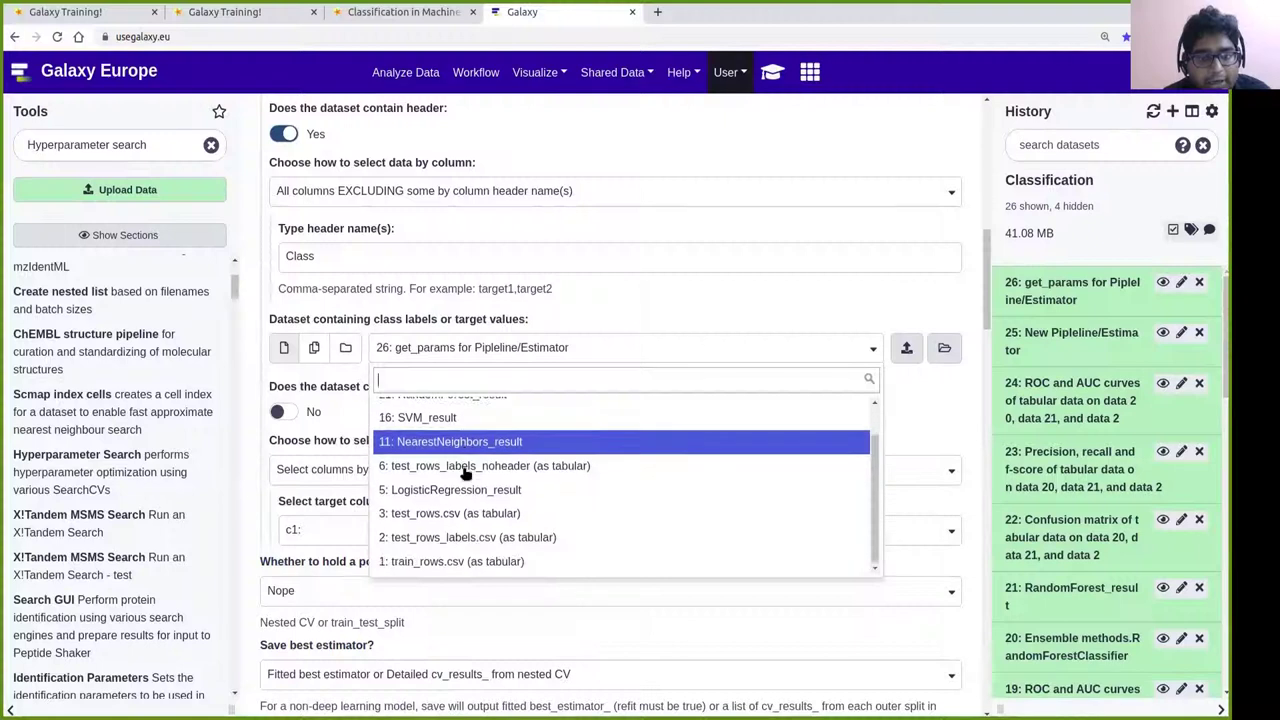
click(446, 561)
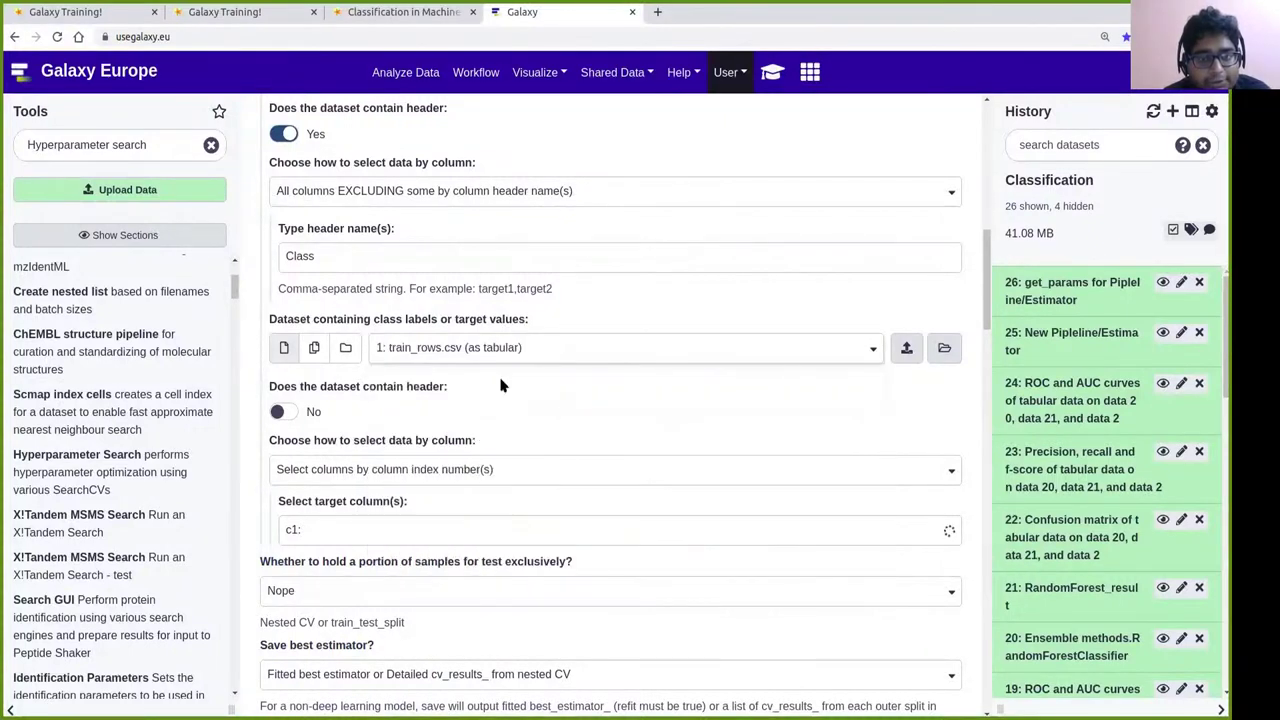
click(280, 412)
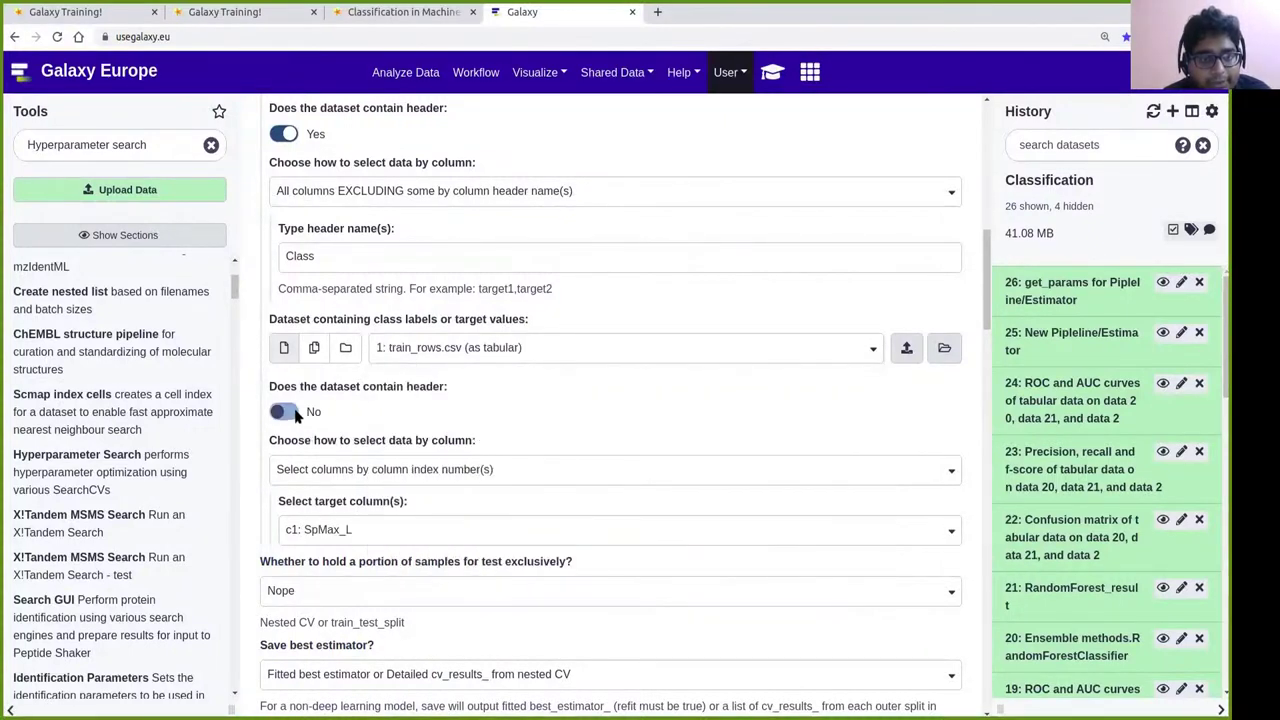
For the class labels, select columns by column header name(s) and reuse the header name Class from the training samples.
scroll(506, 405, down, 1)
click(444, 396)
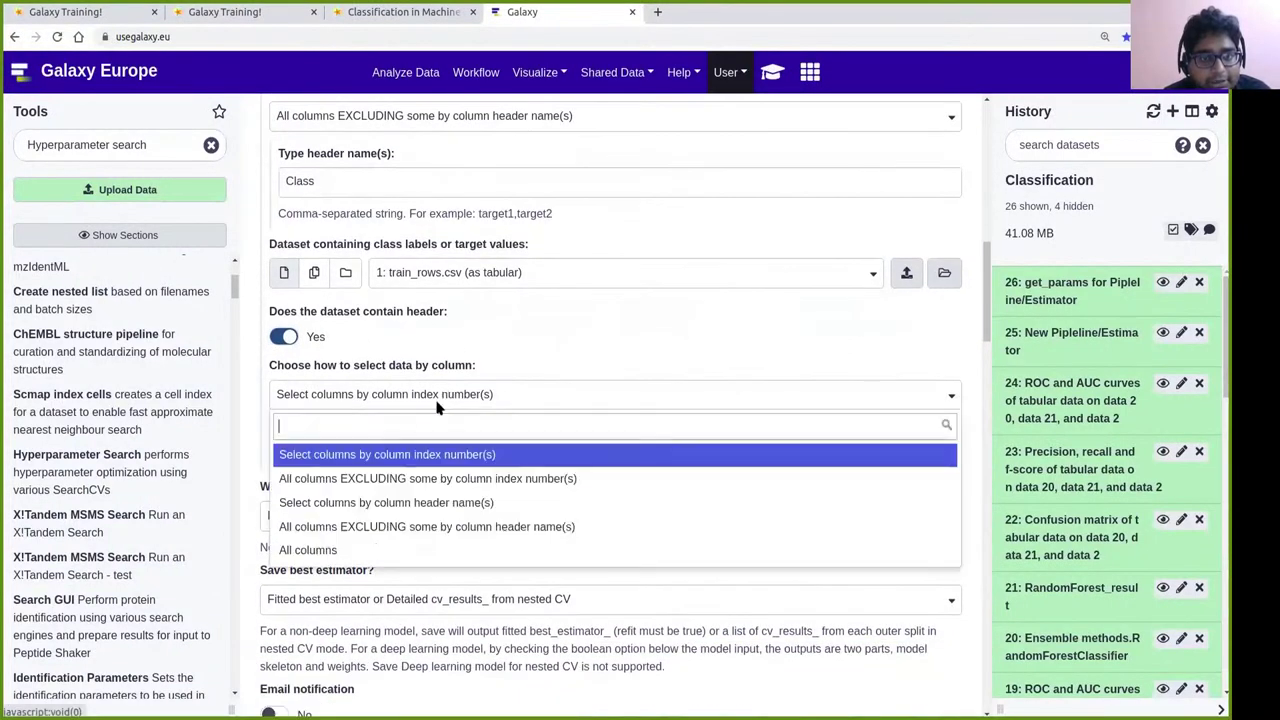
click(368, 510)
drag(316, 182, 202, 178)
key(ctrl+c)
click(301, 456)
key(ctrl+v)
click(518, 326)
Compare Galaxy's class label, test hold-out and save best estimator settings with the tutorial's parameter list.
scroll(518, 326, down, 1)
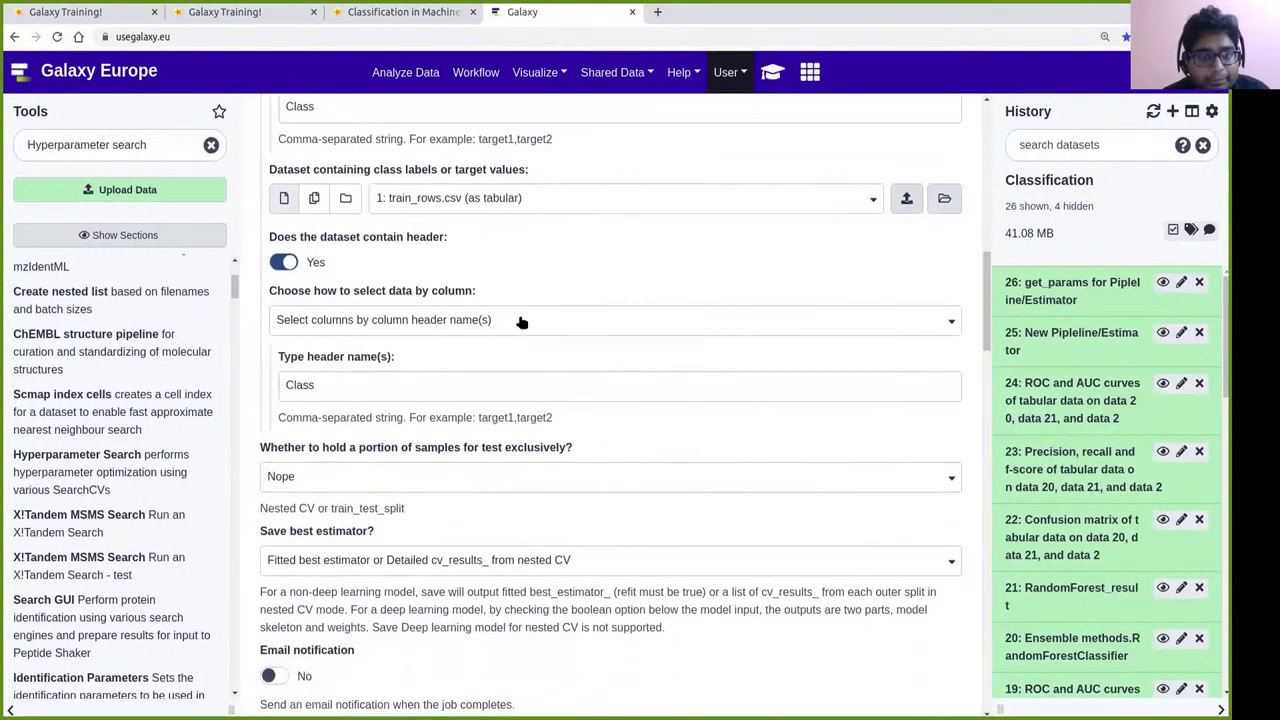
click(410, 15)
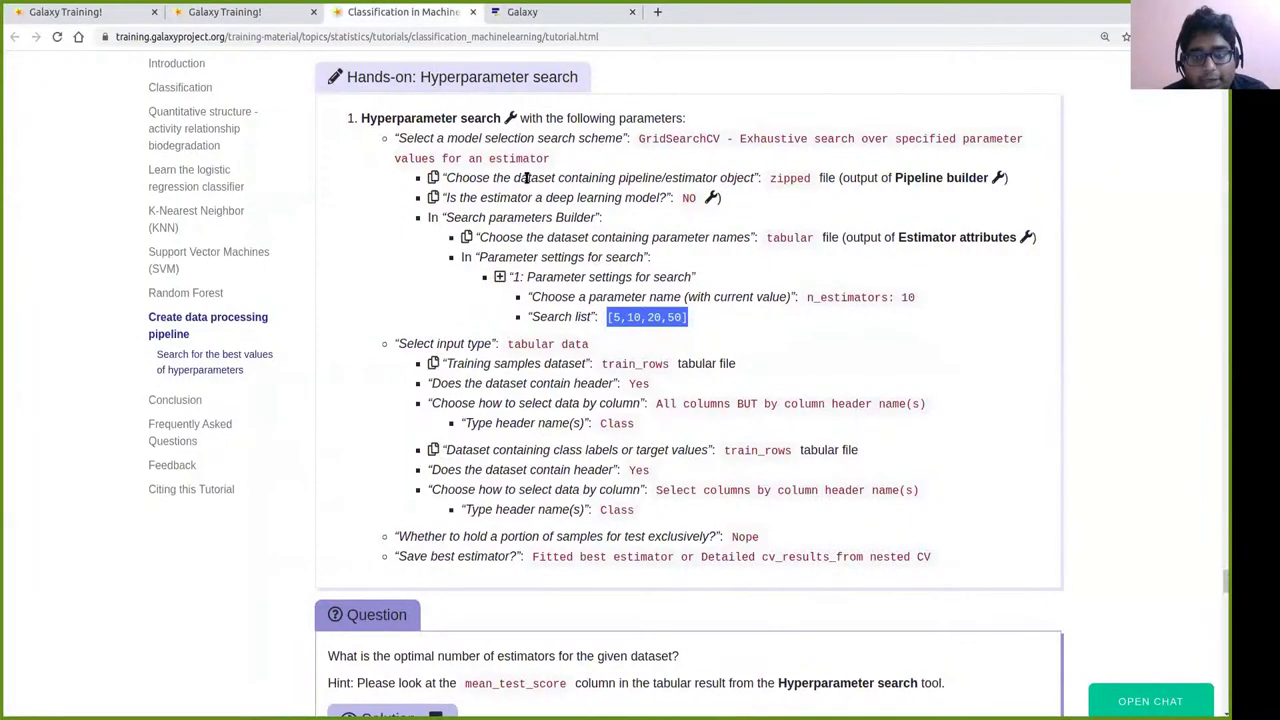
scroll(737, 269, down, 1)
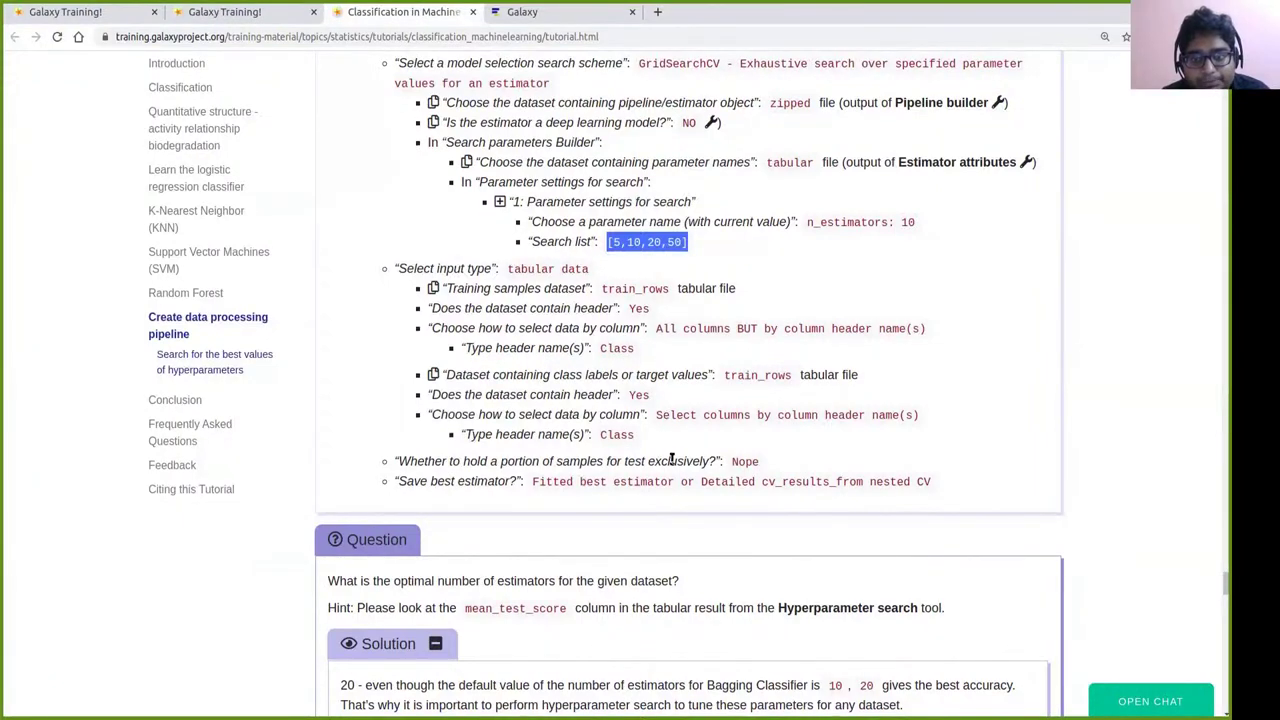
click(527, 13)
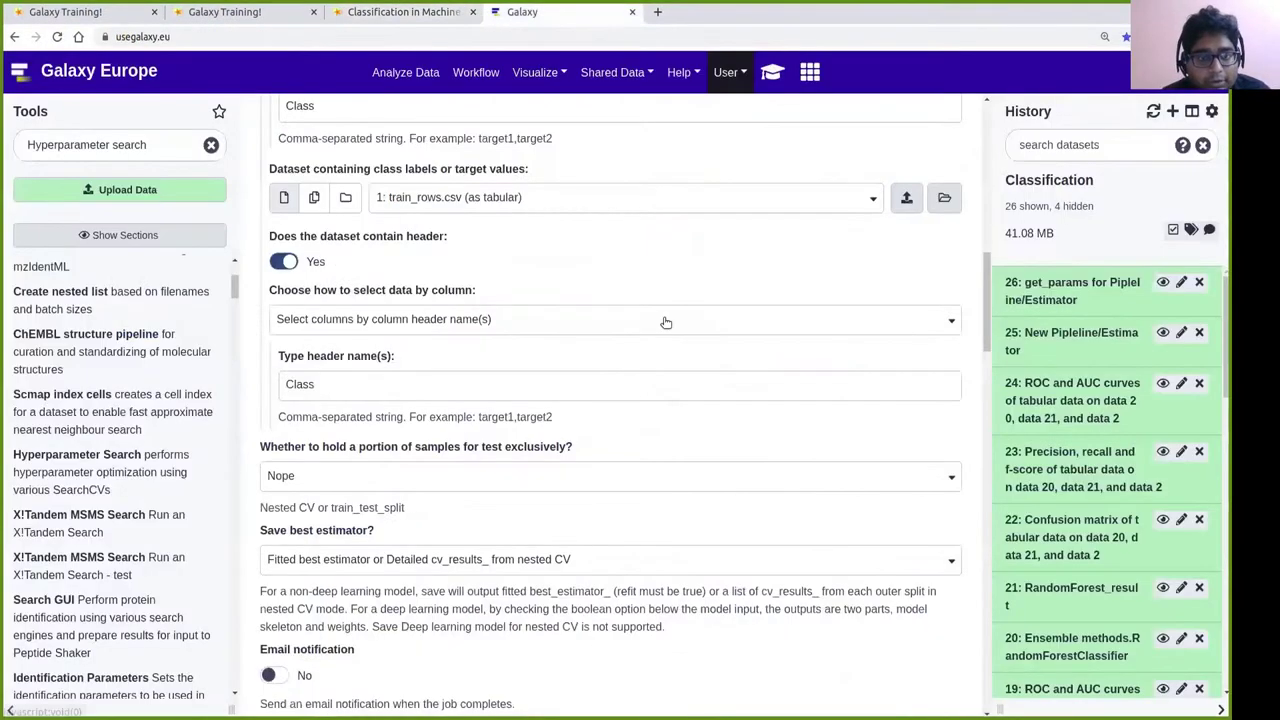
Recheck the test hold-out and save best estimator options of the Hyperparameter Search form against the tutorial's parameter list.
scroll(387, 463, down, 2)
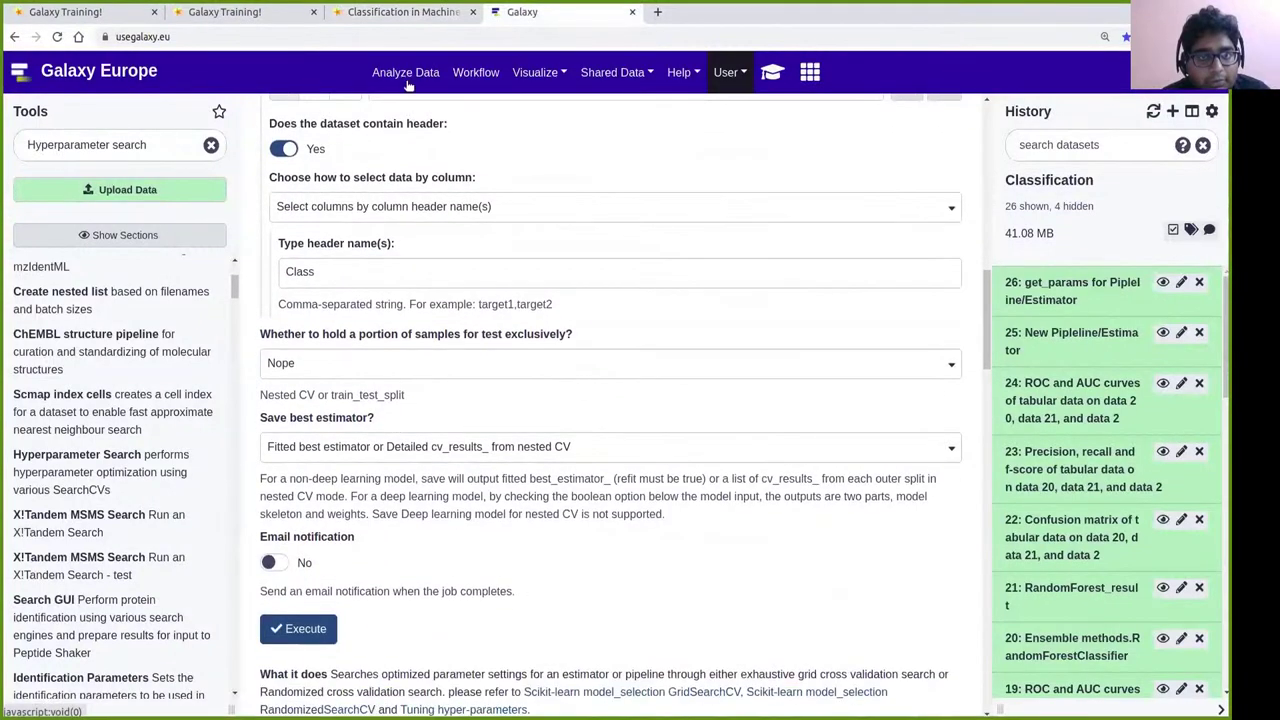
click(395, 17)
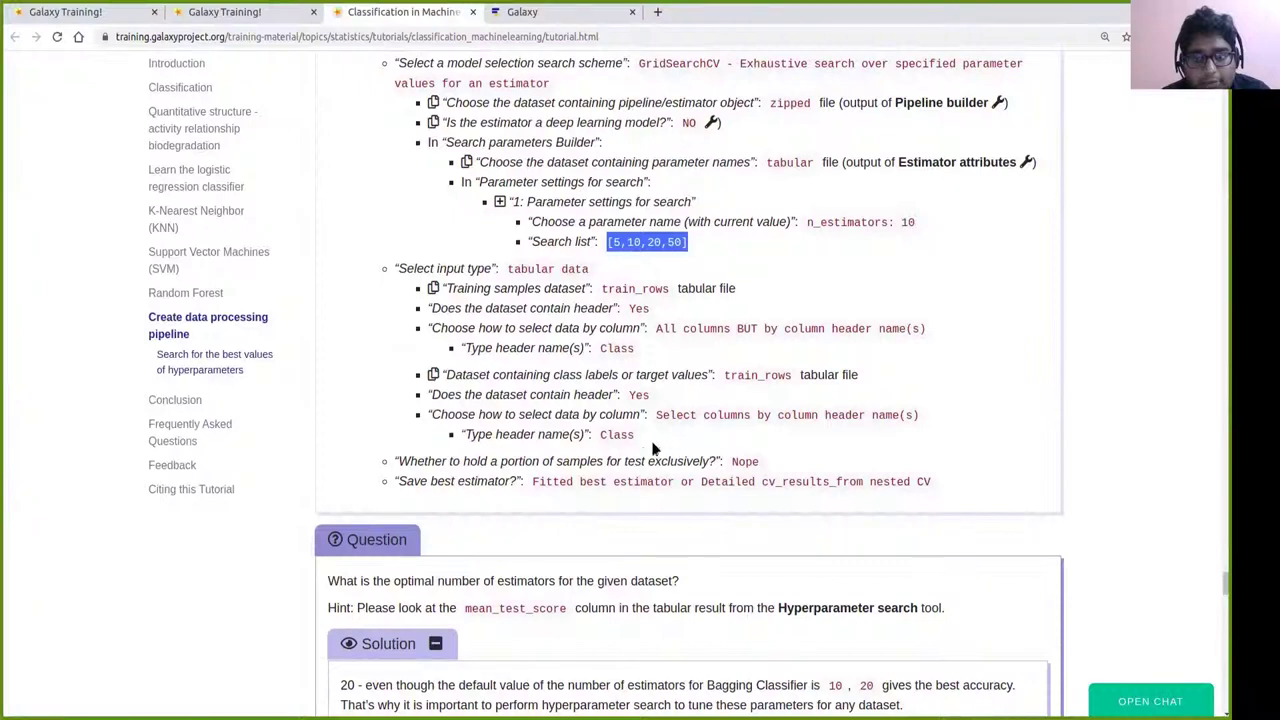
click(561, 19)
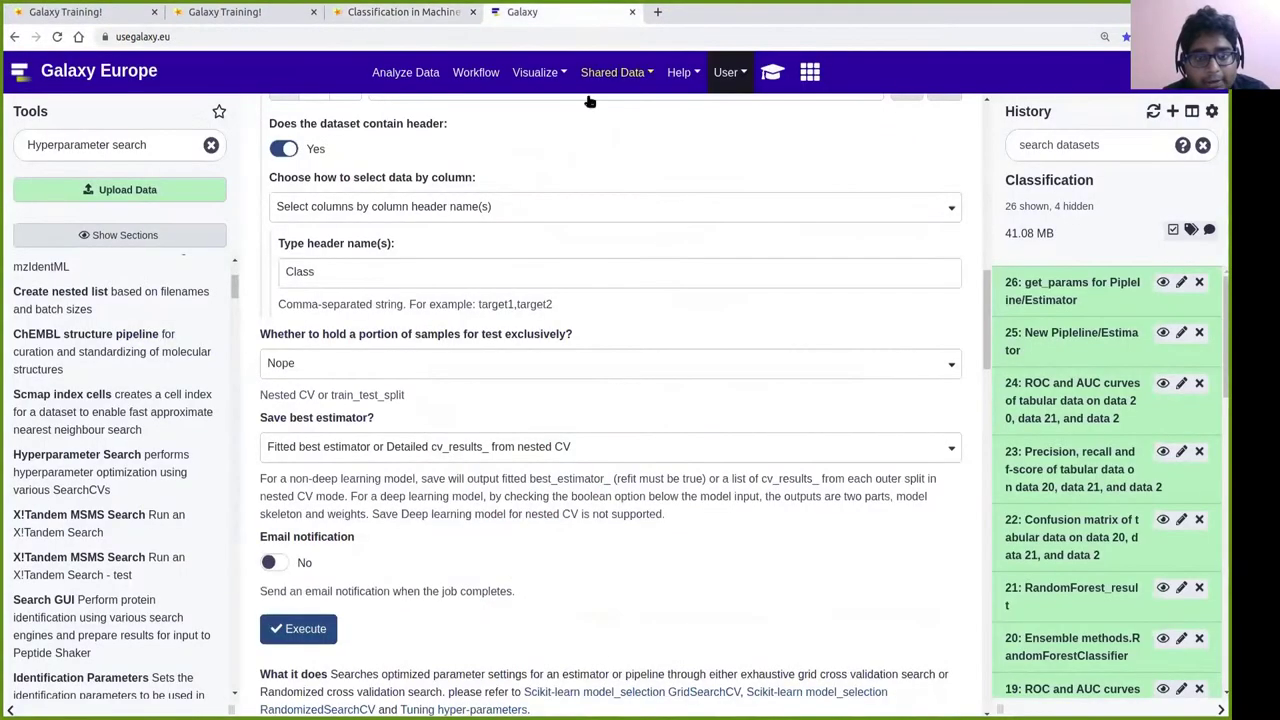
scroll(552, 560, down, 1)
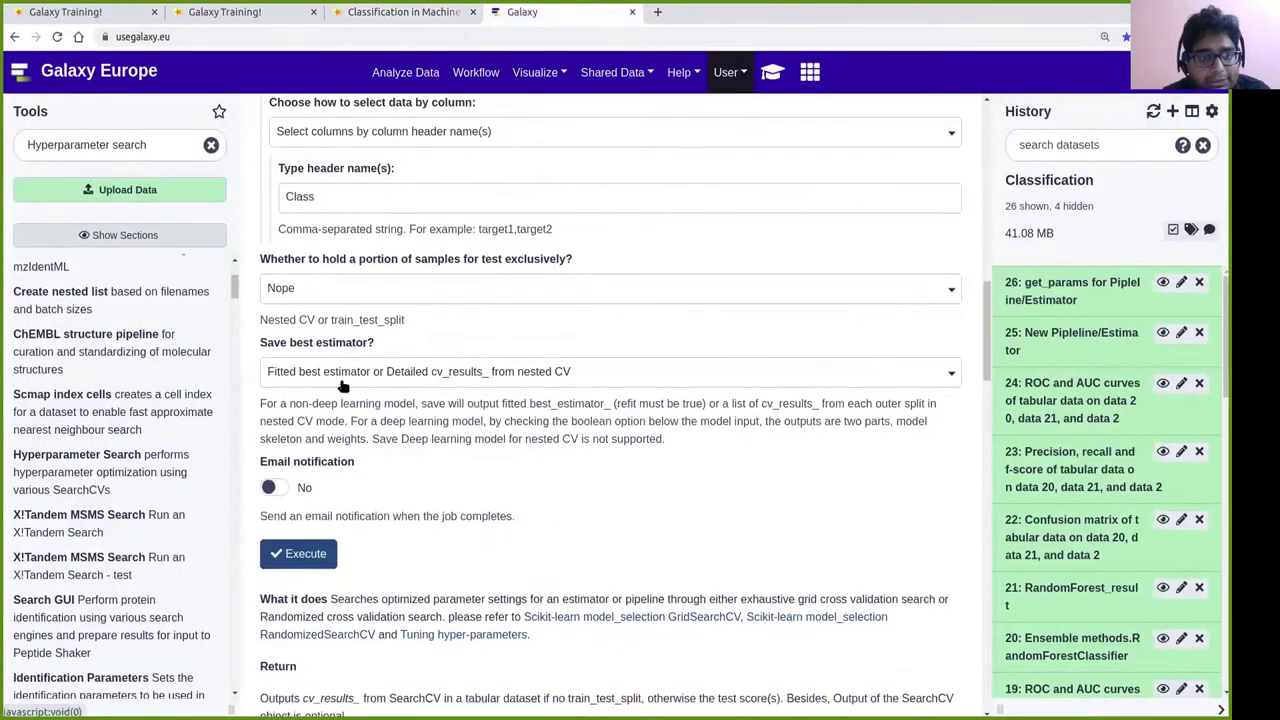
scroll(398, 476, up, 1)
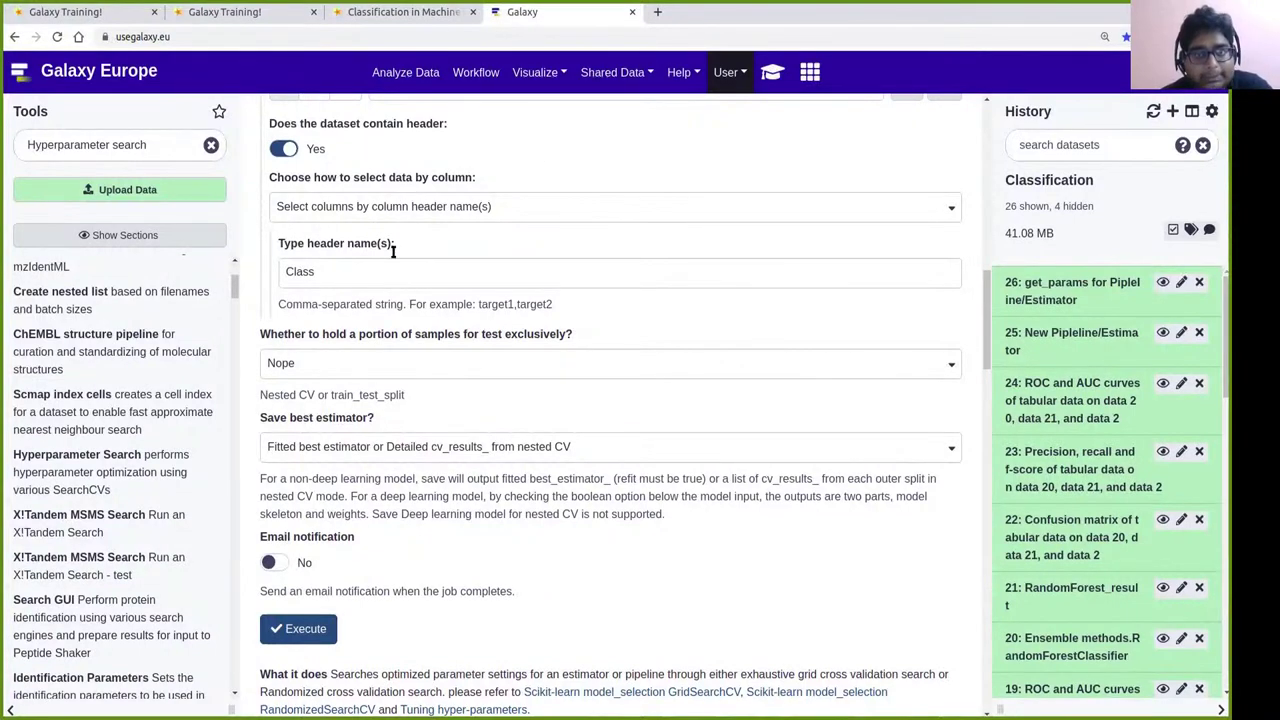
scroll(540, 280, up, 1)
scroll(604, 337, down, 1)
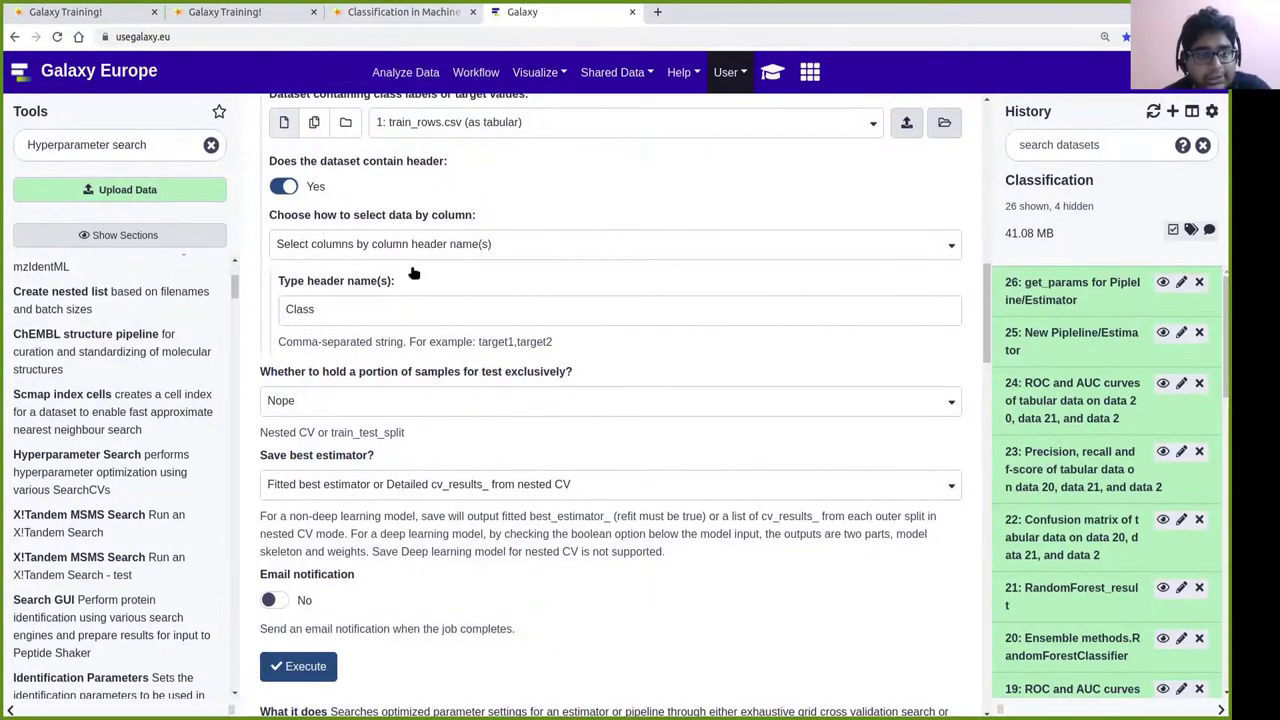
Review the Hyperparameter Search form from the search scheme and pipeline dataset through the parameter settings, search list and training samples options.
scroll(475, 482, up, 10)
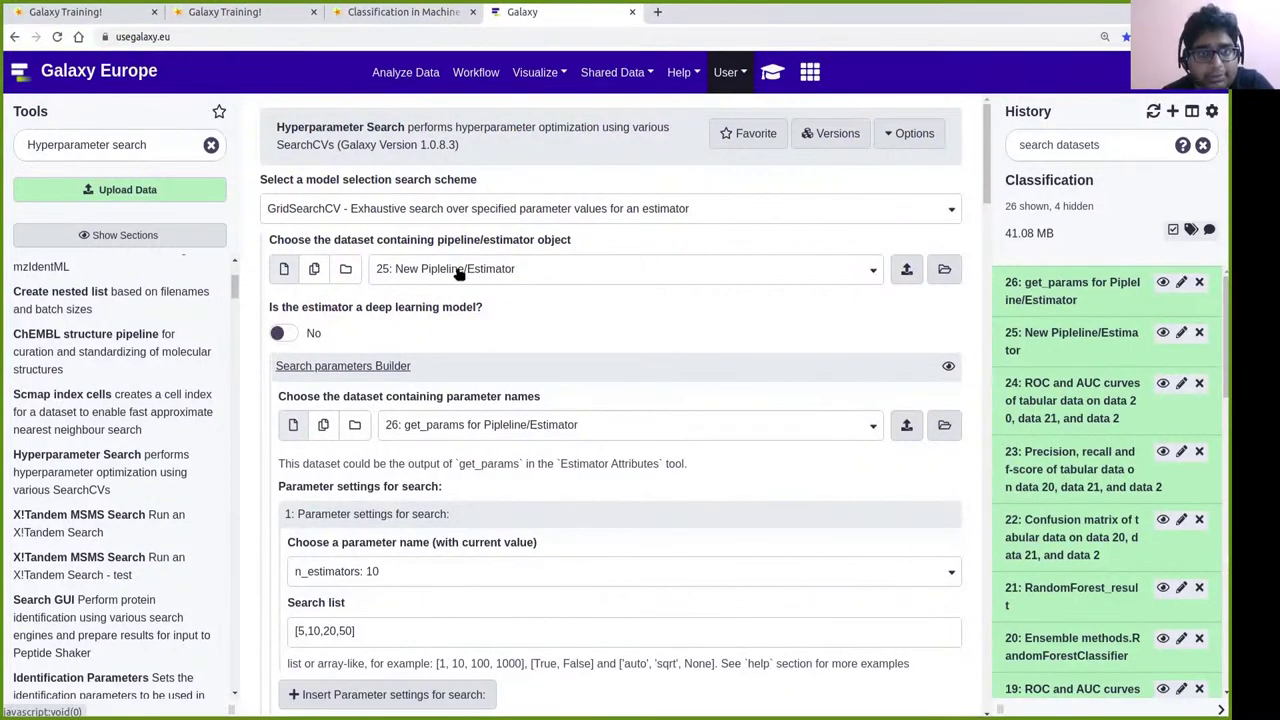
scroll(598, 322, down, 3)
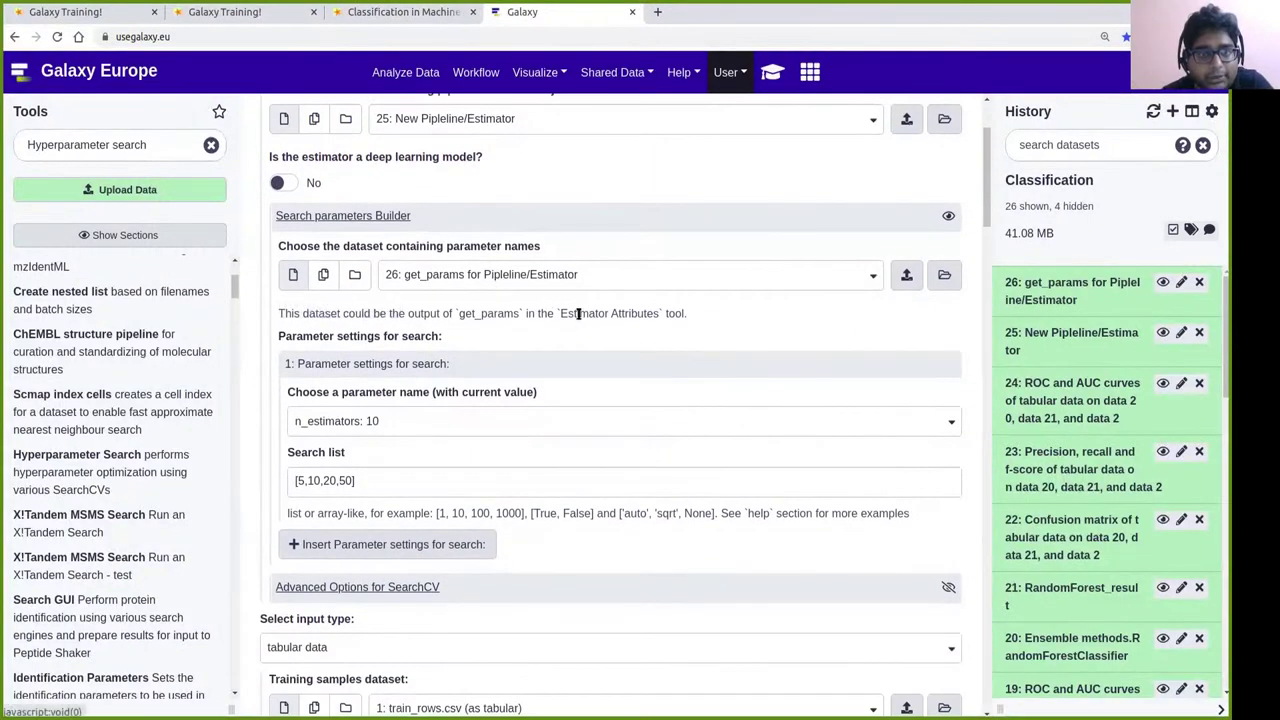
scroll(618, 320, down, 1)
scroll(571, 330, down, 1)
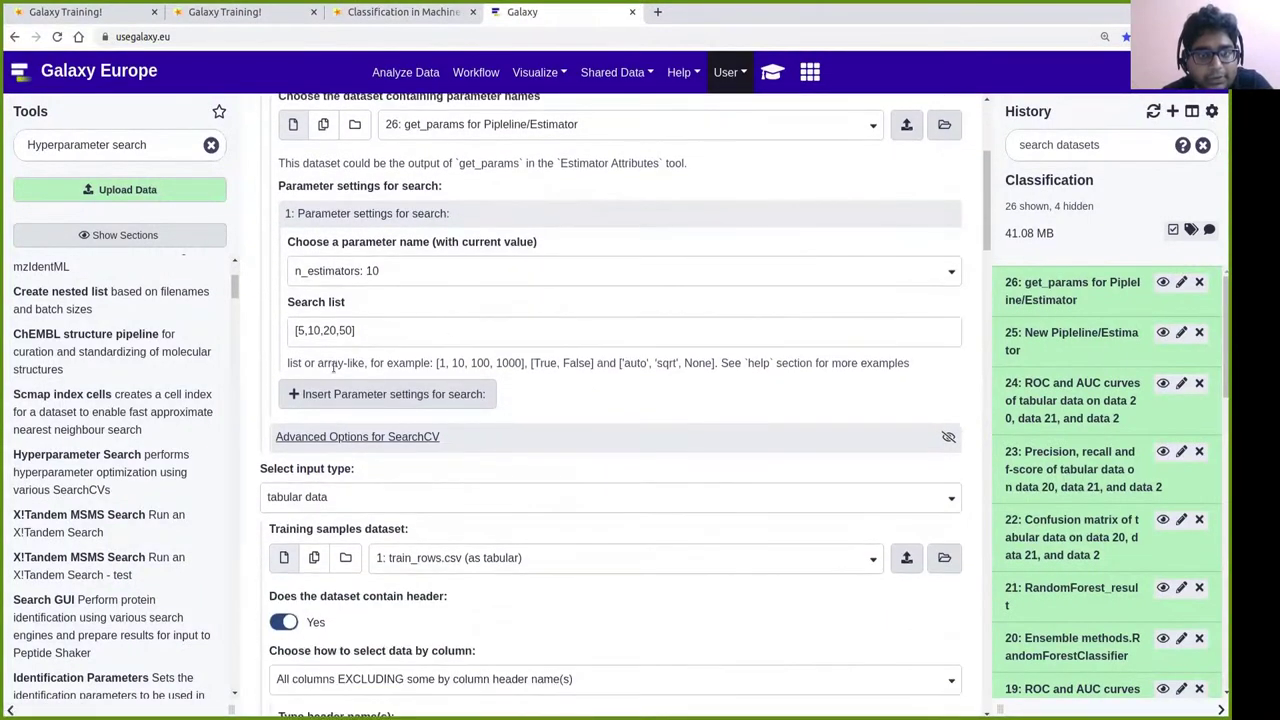
scroll(566, 362, down, 1)
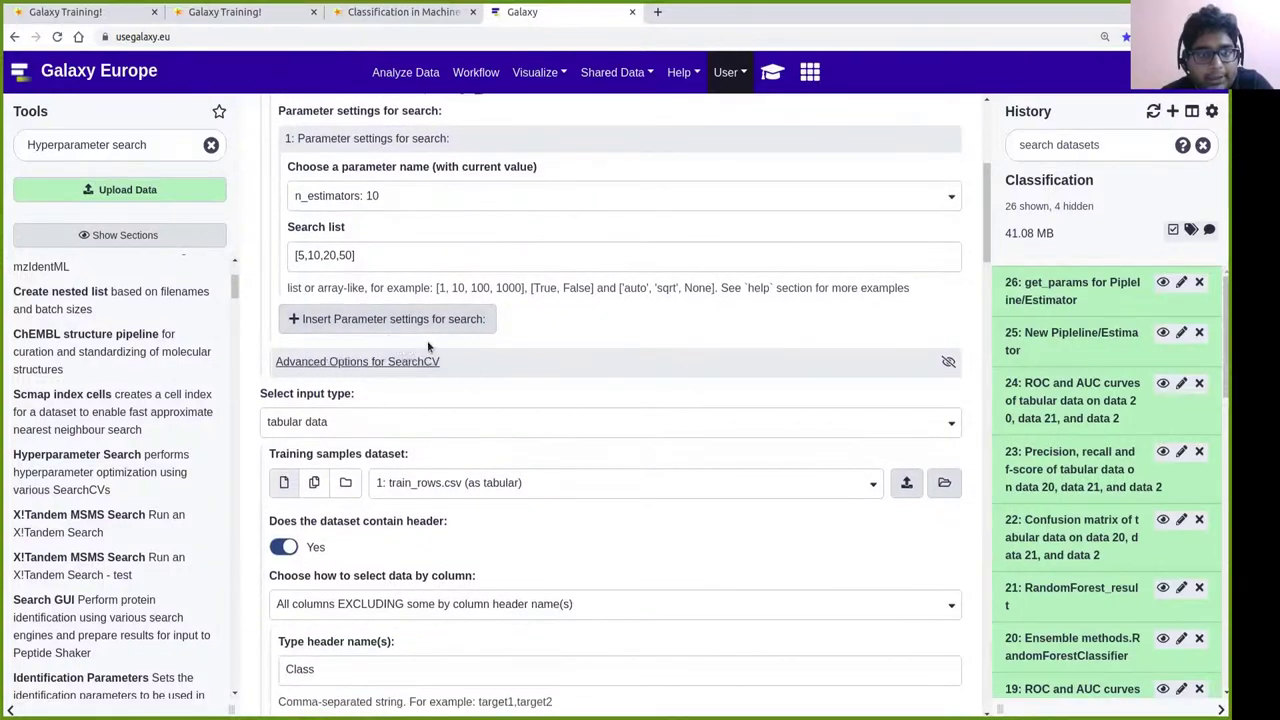
scroll(549, 330, up, 1)
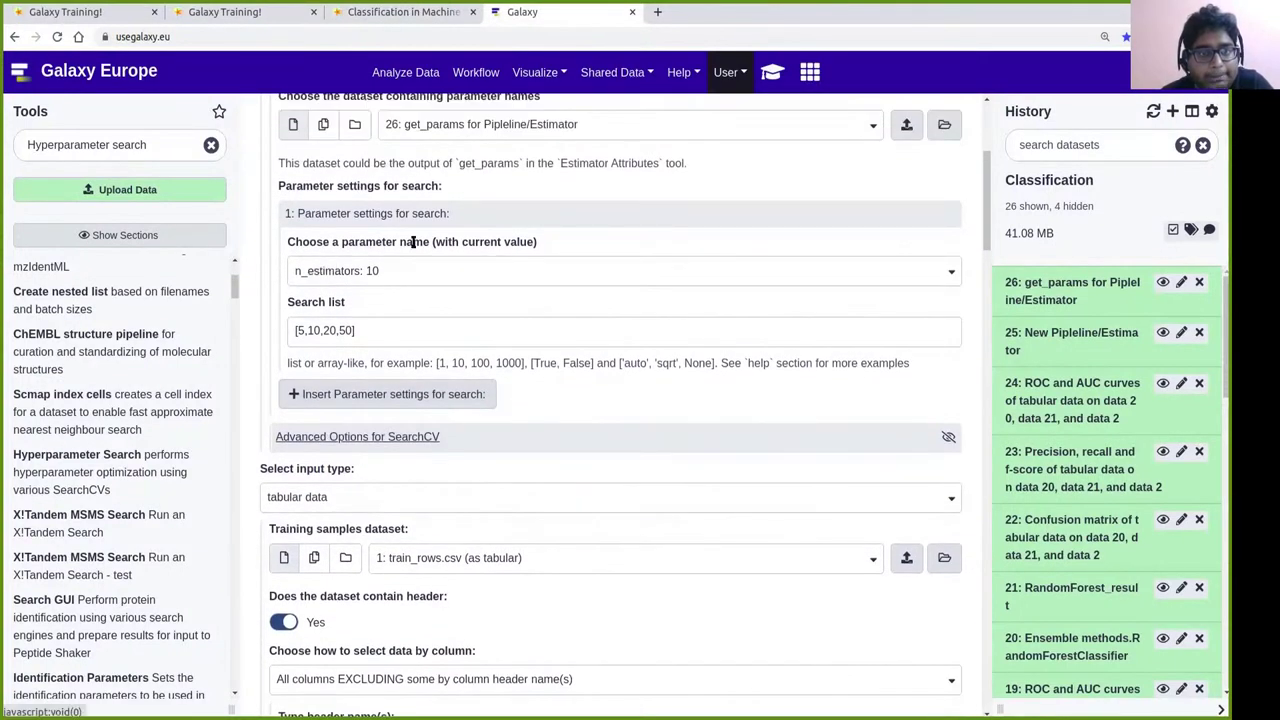